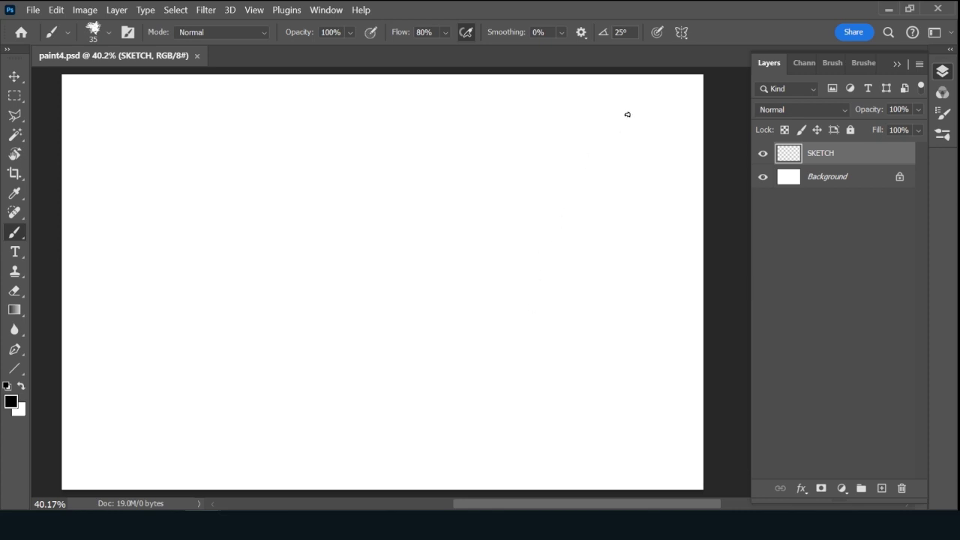
# Sketch the right pillar's edges and curved base, undoing a stray first stroke.
pyautogui.moveTo(573, 163)
pyautogui.mouseDown()
pyautogui.moveTo(564, 202)
pyautogui.moveTo(575, 161)
pyautogui.mouseUp()
pyautogui.hotkey('ctrl', 'z')
pyautogui.moveTo(574, 162)
pyautogui.mouseDown()
pyautogui.moveTo(555, 273)
pyautogui.moveTo(544, 273)
pyautogui.moveTo(555, 272)
pyautogui.moveTo(550, 307)
pyautogui.moveTo(580, 176)
pyautogui.moveTo(588, 201)
pyautogui.mouseUp()
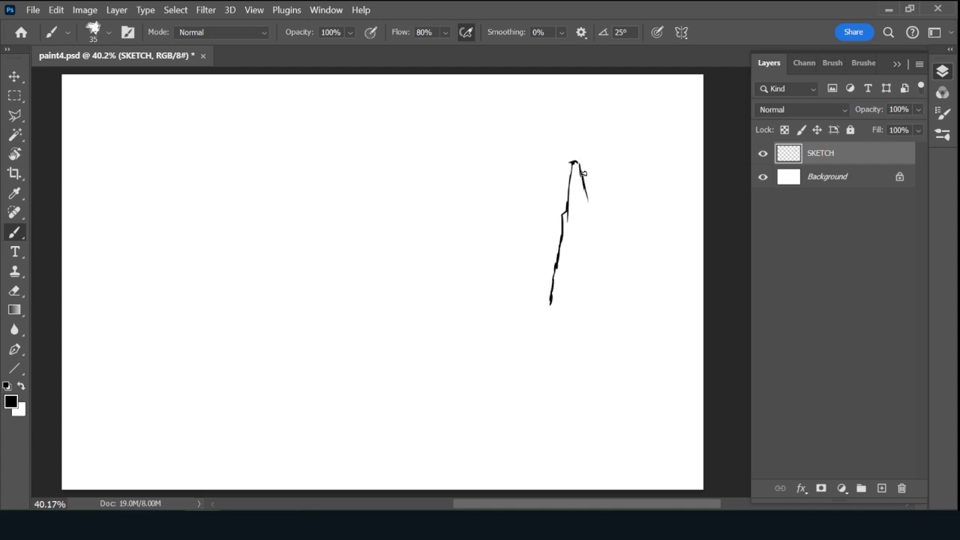
pyautogui.moveTo(587, 191)
pyautogui.mouseDown()
pyautogui.moveTo(603, 123)
pyautogui.moveTo(615, 121)
pyautogui.moveTo(625, 90)
pyautogui.moveTo(591, 196)
pyautogui.mouseUp()
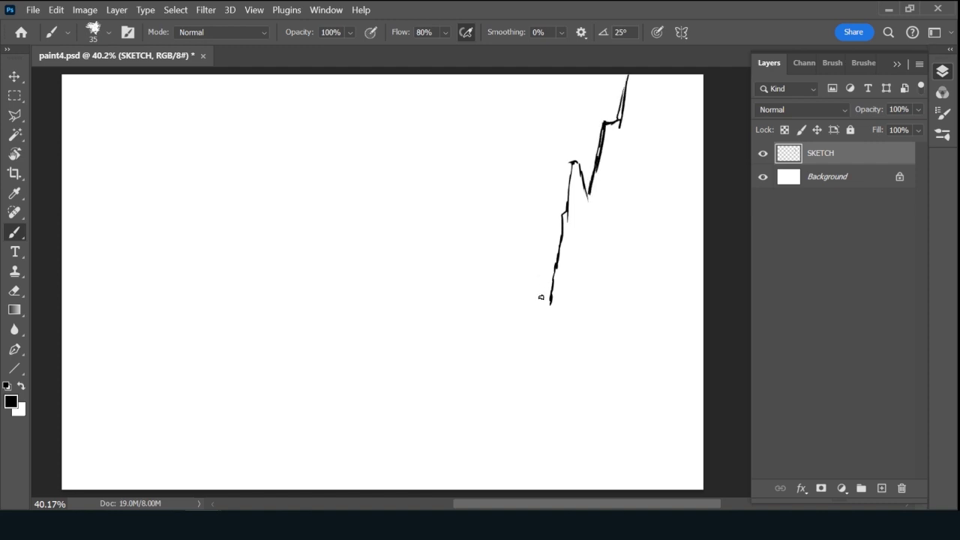
pyautogui.moveTo(547, 303)
pyautogui.mouseDown()
pyautogui.moveTo(486, 353)
pyautogui.moveTo(520, 338)
pyautogui.moveTo(459, 351)
pyautogui.moveTo(519, 327)
pyautogui.moveTo(519, 271)
pyautogui.moveTo(521, 310)
pyautogui.mouseUp()
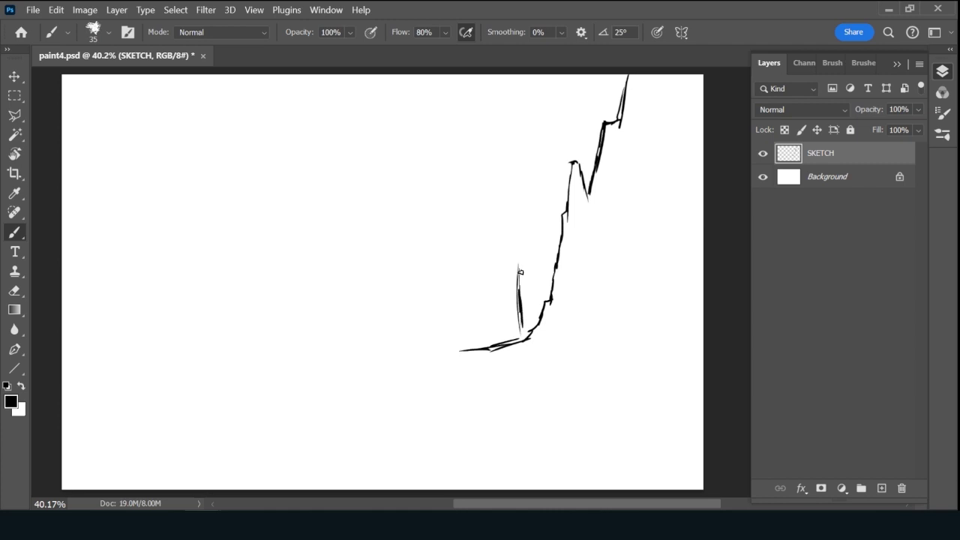
pyautogui.moveTo(520, 273); pyautogui.dragTo(516, 235)
# Outline the smaller left peak down to its base, undoing the long crossbar stroke.
pyautogui.moveTo(511, 235); pyautogui.dragTo(468, 362)
pyautogui.moveTo(520, 332); pyautogui.dragTo(546, 357)
pyautogui.moveTo(465, 354); pyautogui.dragTo(460, 364)
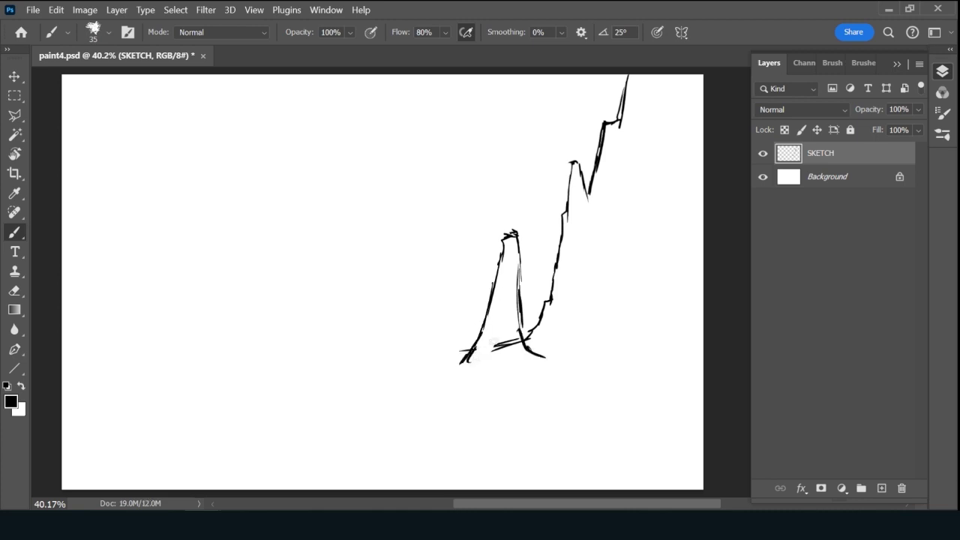
pyautogui.hotkey('ctrl', 'z')
pyautogui.hotkey('ctrl', 'z')
pyautogui.hotkey('ctrl', 'z')
# Add strokes on the pillar's upper right and second inner lines along the left peak.
pyautogui.moveTo(626, 155); pyautogui.dragTo(618, 185)
pyautogui.moveTo(645, 105); pyautogui.dragTo(627, 141)
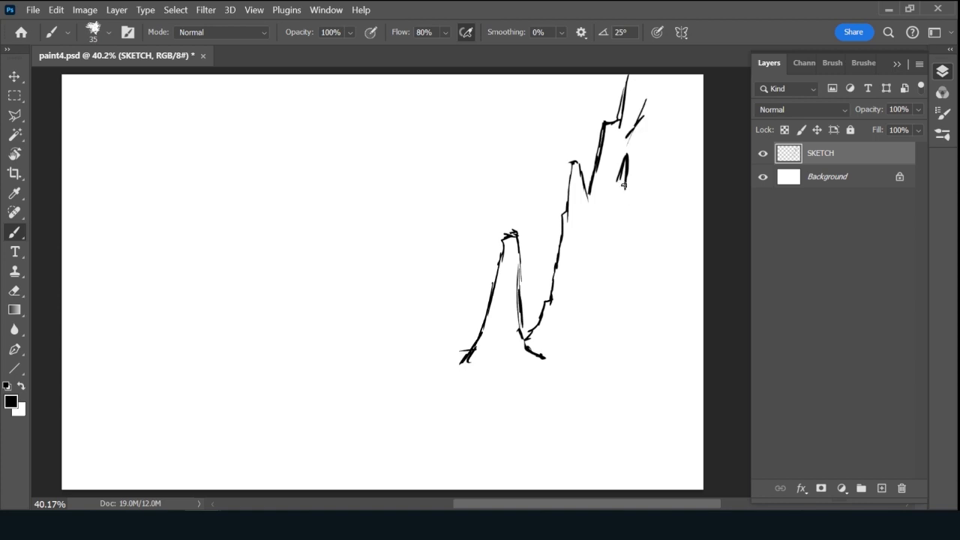
pyautogui.moveTo(626, 180)
pyautogui.mouseDown()
pyautogui.moveTo(596, 215)
pyautogui.moveTo(615, 187)
pyautogui.moveTo(585, 281)
pyautogui.mouseUp()
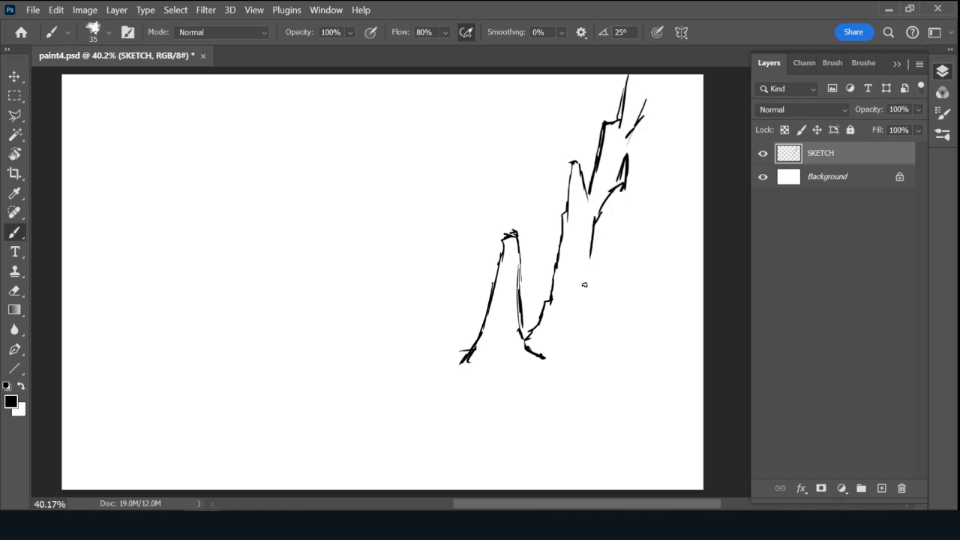
pyautogui.click(546, 365)
pyautogui.moveTo(502, 297)
pyautogui.mouseDown()
pyautogui.moveTo(506, 267)
pyautogui.moveTo(495, 321)
pyautogui.mouseUp()
pyautogui.moveTo(491, 358); pyautogui.dragTo(502, 294)
pyautogui.moveTo(508, 250); pyautogui.dragTo(501, 279)
pyautogui.moveTo(484, 362); pyautogui.dragTo(487, 348)
# Draw the long diagonal ridge line and the middle mesa's top, side and base.
pyautogui.moveTo(412, 122); pyautogui.dragTo(532, 166)
pyautogui.moveTo(387, 107); pyautogui.dragTo(548, 171)
pyautogui.moveTo(491, 149); pyautogui.dragTo(533, 166)
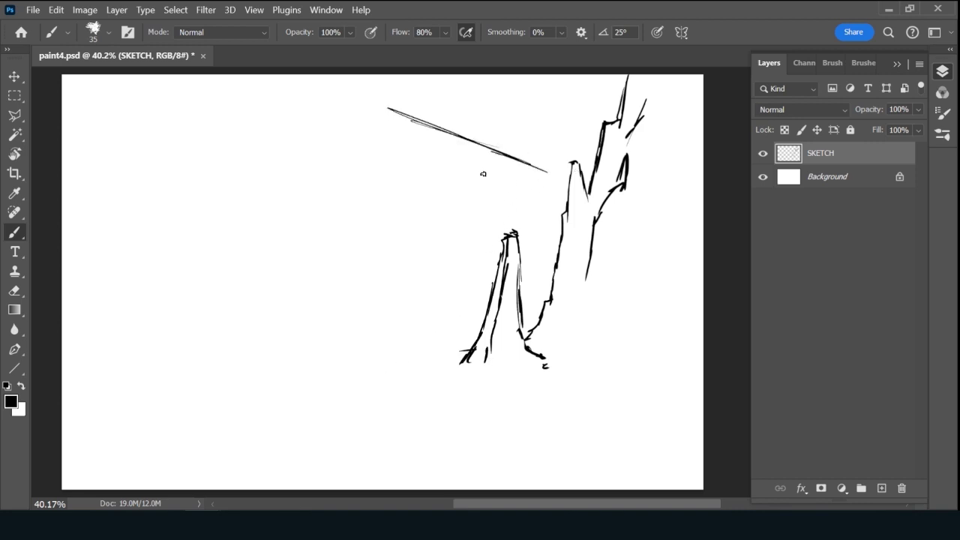
pyautogui.moveTo(363, 99); pyautogui.dragTo(386, 110)
pyautogui.moveTo(322, 132)
pyautogui.mouseDown()
pyautogui.moveTo(424, 188)
pyautogui.moveTo(426, 209)
pyautogui.mouseUp()
pyautogui.moveTo(349, 142)
pyautogui.mouseDown()
pyautogui.moveTo(430, 216)
pyautogui.moveTo(426, 257)
pyautogui.mouseUp()
pyautogui.moveTo(384, 156)
pyautogui.mouseDown()
pyautogui.moveTo(422, 281)
pyautogui.moveTo(436, 246)
pyautogui.moveTo(413, 349)
pyautogui.moveTo(465, 360)
pyautogui.mouseUp()
pyautogui.moveTo(418, 354)
pyautogui.mouseDown()
pyautogui.moveTo(482, 359)
pyautogui.moveTo(385, 352)
pyautogui.mouseUp()
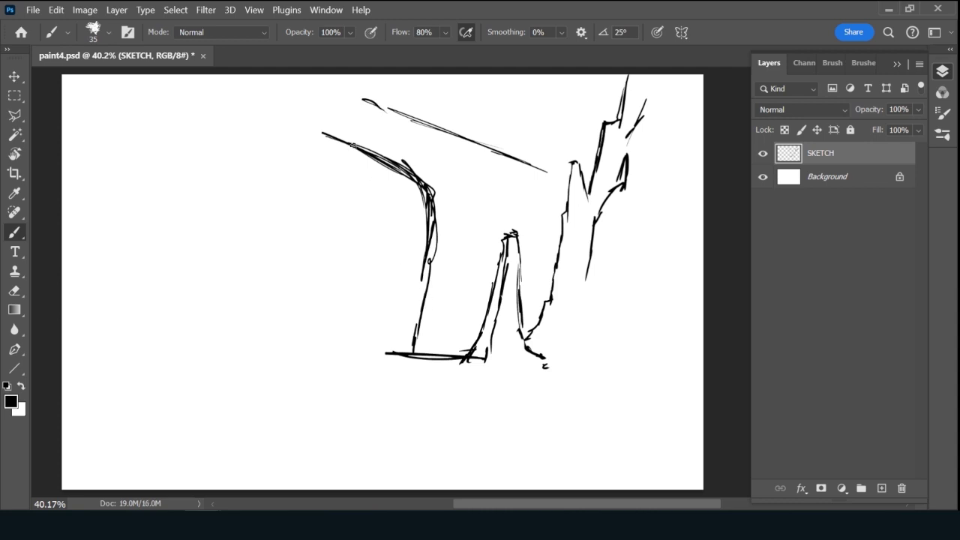
# Outline the left mesa and a ground line across the lower left.
pyautogui.moveTo(288, 114); pyautogui.dragTo(345, 136)
pyautogui.moveTo(375, 113); pyautogui.dragTo(313, 76)
pyautogui.moveTo(334, 128)
pyautogui.mouseDown()
pyautogui.moveTo(295, 150)
pyautogui.moveTo(318, 199)
pyautogui.moveTo(290, 256)
pyautogui.moveTo(315, 232)
pyautogui.moveTo(272, 263)
pyautogui.moveTo(285, 267)
pyautogui.moveTo(270, 315)
pyautogui.mouseUp()
pyautogui.moveTo(277, 306); pyautogui.dragTo(272, 338)
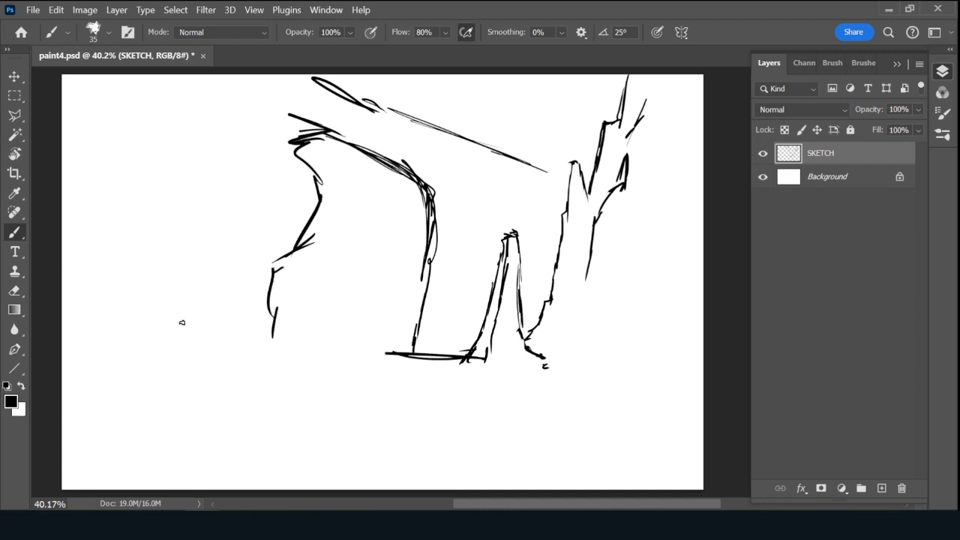
pyautogui.moveTo(165, 320); pyautogui.dragTo(277, 342)
pyautogui.moveTo(137, 317); pyautogui.dragTo(301, 337)
pyautogui.moveTo(165, 323); pyautogui.dragTo(262, 330)
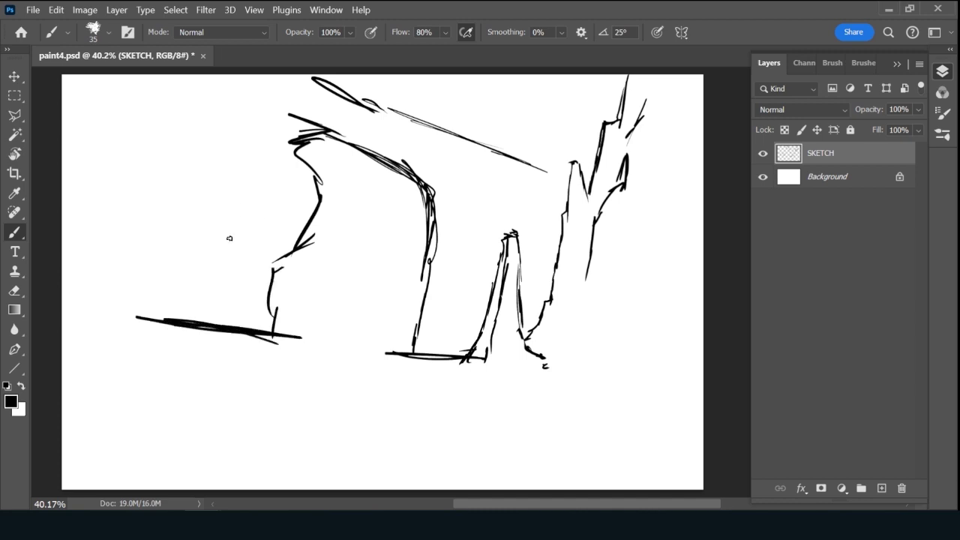
# Sketch a distant upper-left formation, the left mesa's diagonal edge and another ground line.
pyautogui.moveTo(253, 186); pyautogui.dragTo(252, 219)
pyautogui.moveTo(240, 171); pyautogui.dragTo(219, 180)
pyautogui.moveTo(249, 169); pyautogui.dragTo(228, 180)
pyautogui.moveTo(242, 108); pyautogui.dragTo(228, 158)
pyautogui.moveTo(217, 201); pyautogui.dragTo(240, 119)
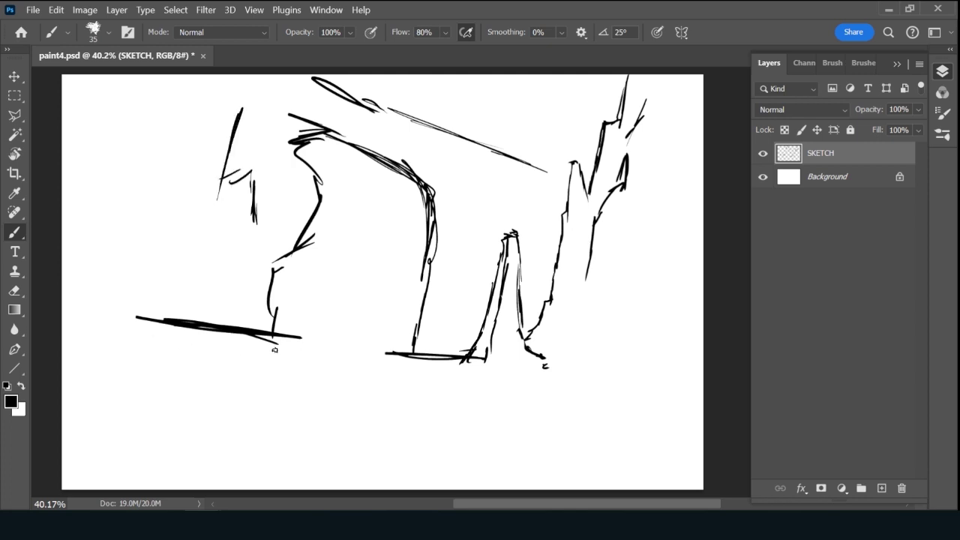
pyautogui.moveTo(126, 333); pyautogui.dragTo(310, 341)
pyautogui.moveTo(313, 145)
pyautogui.mouseDown()
pyautogui.moveTo(397, 204)
pyautogui.moveTo(388, 304)
pyautogui.mouseUp()
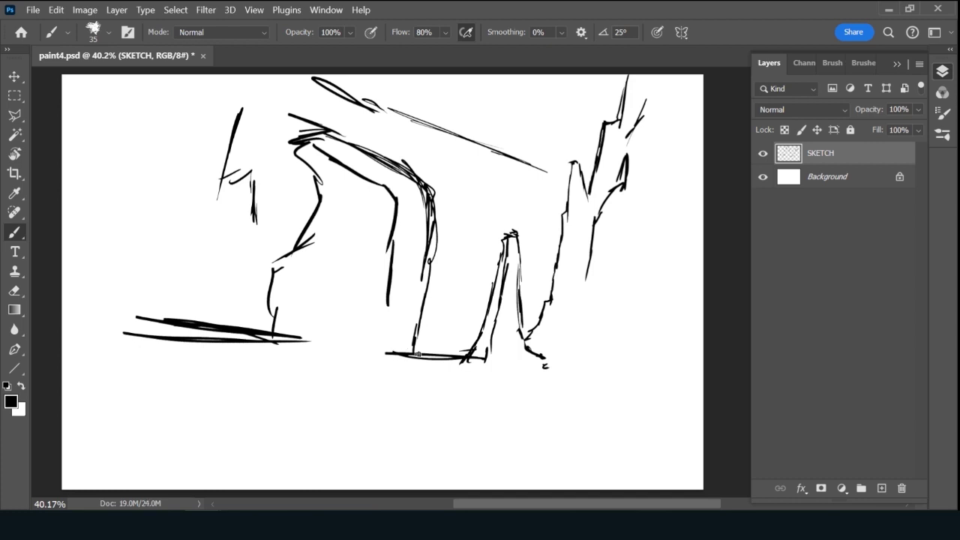
# Draw the mesa's inner vertical edge and base, then erase a zigzag under the diagonal.
pyautogui.moveTo(408, 349); pyautogui.dragTo(379, 350)
pyautogui.moveTo(391, 302); pyautogui.dragTo(374, 353)
pyautogui.moveTo(375, 354); pyautogui.dragTo(410, 362)
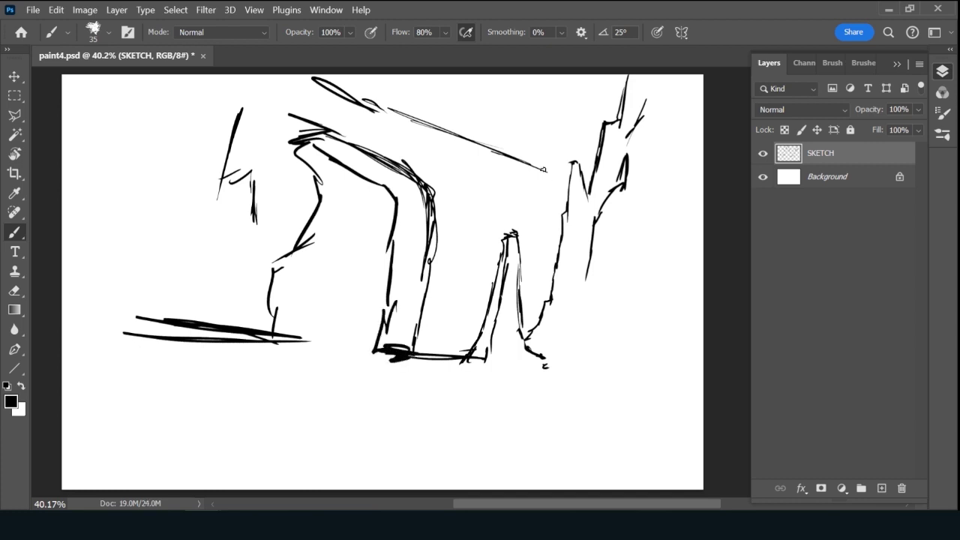
pyautogui.moveTo(480, 143); pyautogui.dragTo(547, 180)
pyautogui.moveTo(492, 141)
pyautogui.mouseDown()
pyautogui.moveTo(533, 160)
pyautogui.moveTo(503, 153)
pyautogui.moveTo(529, 158)
pyautogui.moveTo(506, 161)
pyautogui.moveTo(529, 192)
pyautogui.moveTo(566, 199)
pyautogui.moveTo(558, 192)
pyautogui.mouseUp()
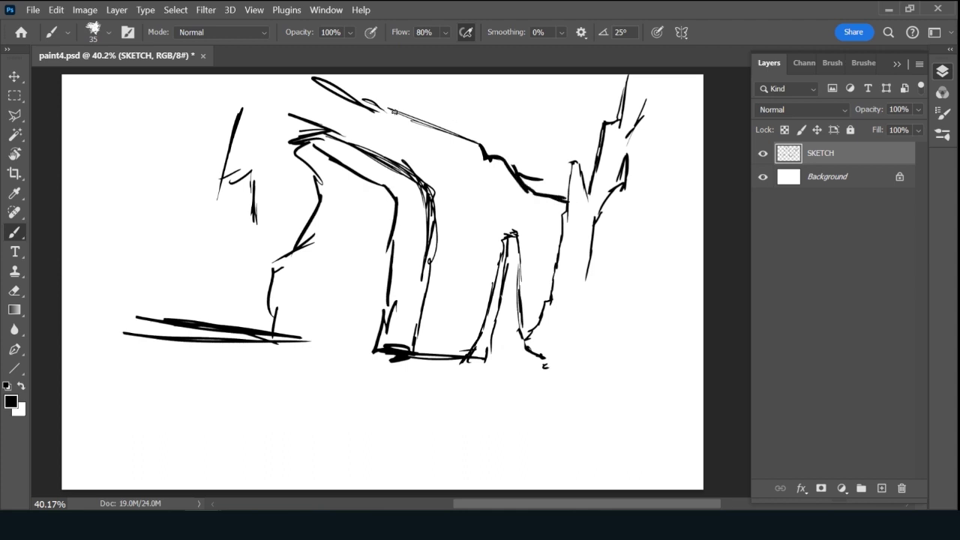
# Reinforce the ridge line, trim the ground strokes, and redraw the left mesa and ground line.
pyautogui.moveTo(321, 84); pyautogui.dragTo(480, 150)
pyautogui.moveTo(294, 75)
pyautogui.mouseDown()
pyautogui.moveTo(405, 112)
pyautogui.moveTo(482, 154)
pyautogui.mouseUp()
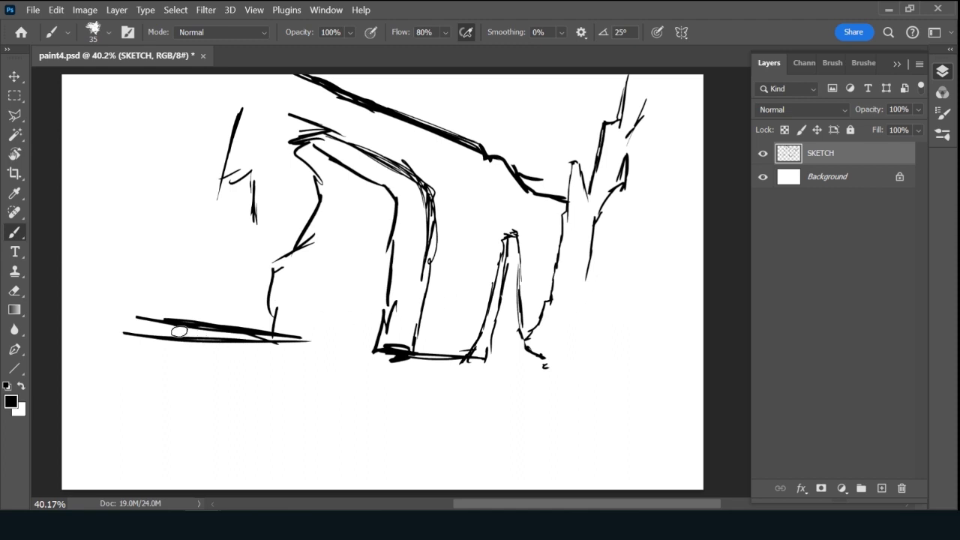
pyautogui.moveTo(118, 337)
pyautogui.mouseDown()
pyautogui.moveTo(208, 317)
pyautogui.moveTo(231, 347)
pyautogui.moveTo(309, 342)
pyautogui.mouseUp()
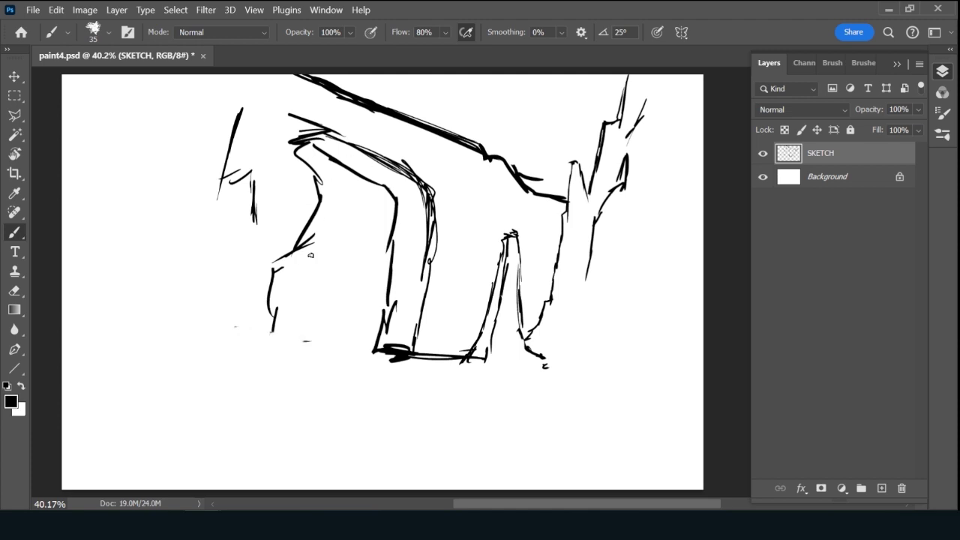
pyautogui.moveTo(300, 246)
pyautogui.mouseDown()
pyautogui.moveTo(267, 280)
pyautogui.moveTo(276, 349)
pyautogui.moveTo(267, 350)
pyautogui.mouseUp()
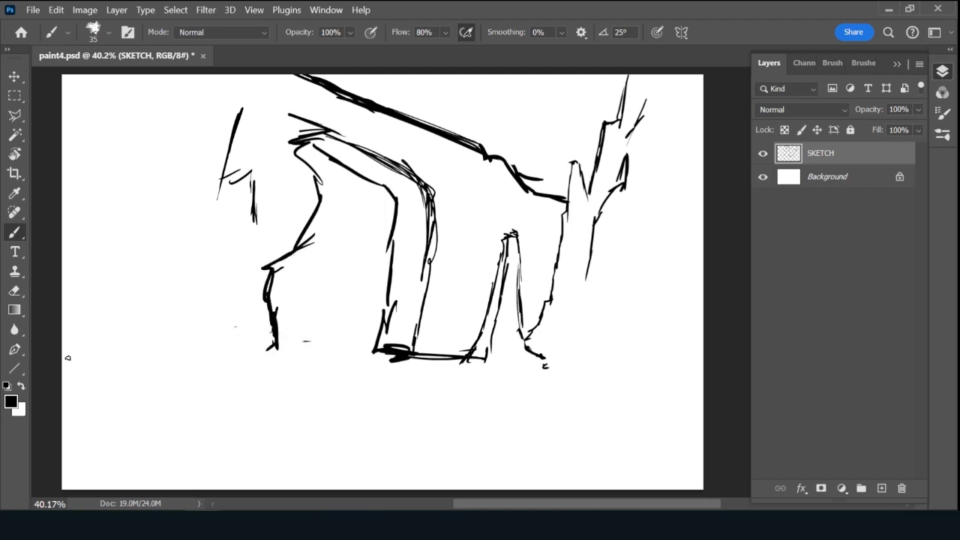
pyautogui.moveTo(67, 358); pyautogui.dragTo(289, 349)
pyautogui.moveTo(264, 289); pyautogui.dragTo(266, 297)
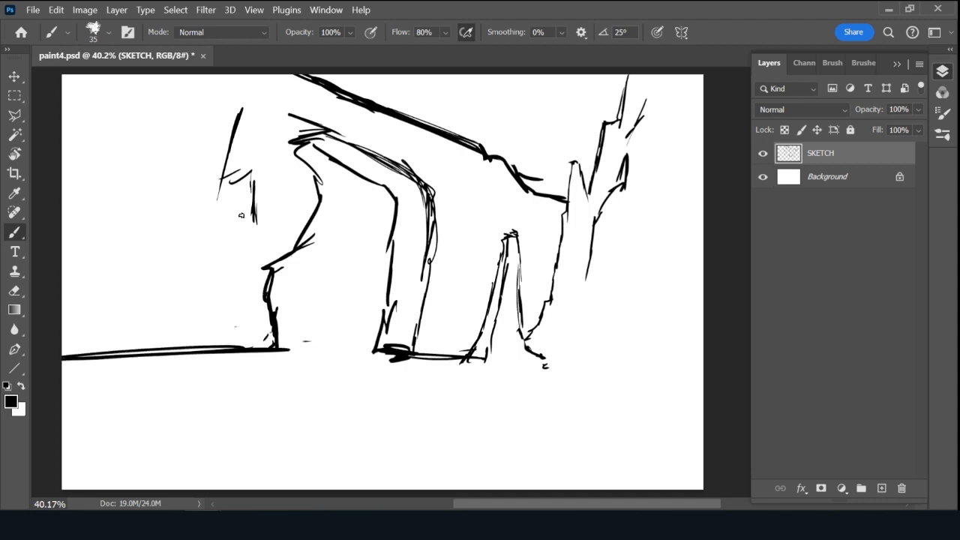
pyautogui.moveTo(134, 160); pyautogui.dragTo(139, 294)
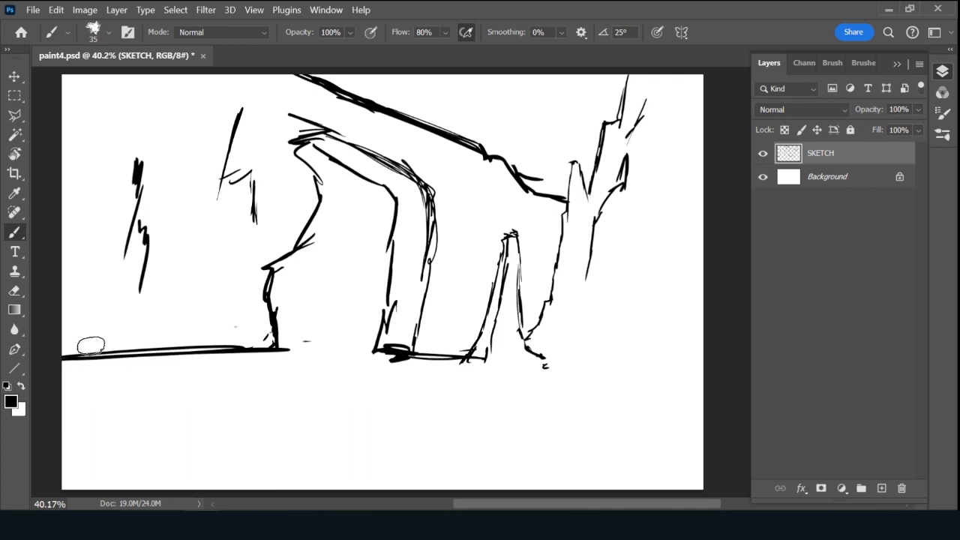
# Erase the stray far-left strokes and draw the tall left pillar, undoing its base extension.
pyautogui.moveTo(90, 342); pyautogui.dragTo(128, 345)
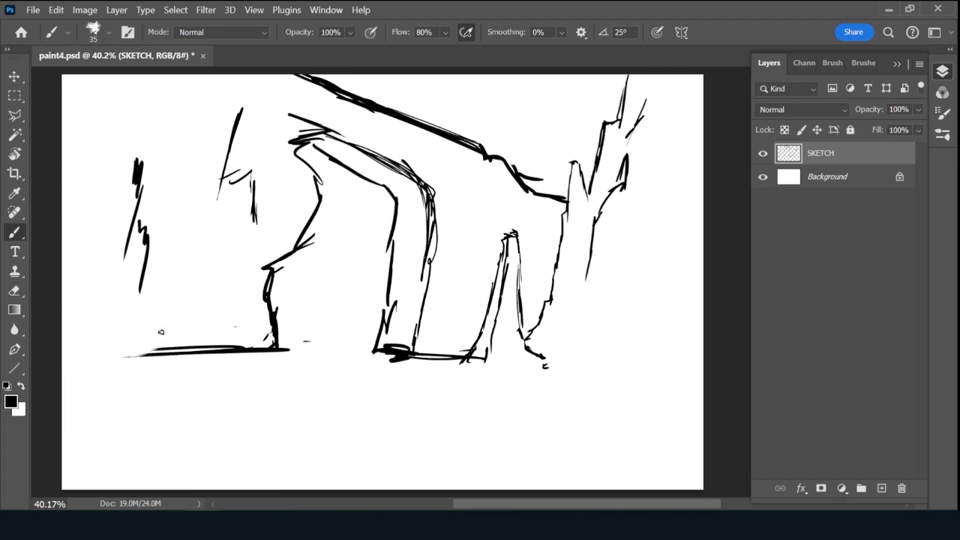
pyautogui.moveTo(137, 212)
pyautogui.mouseDown()
pyautogui.moveTo(123, 214)
pyautogui.moveTo(140, 157)
pyautogui.moveTo(145, 218)
pyautogui.moveTo(129, 283)
pyautogui.mouseUp()
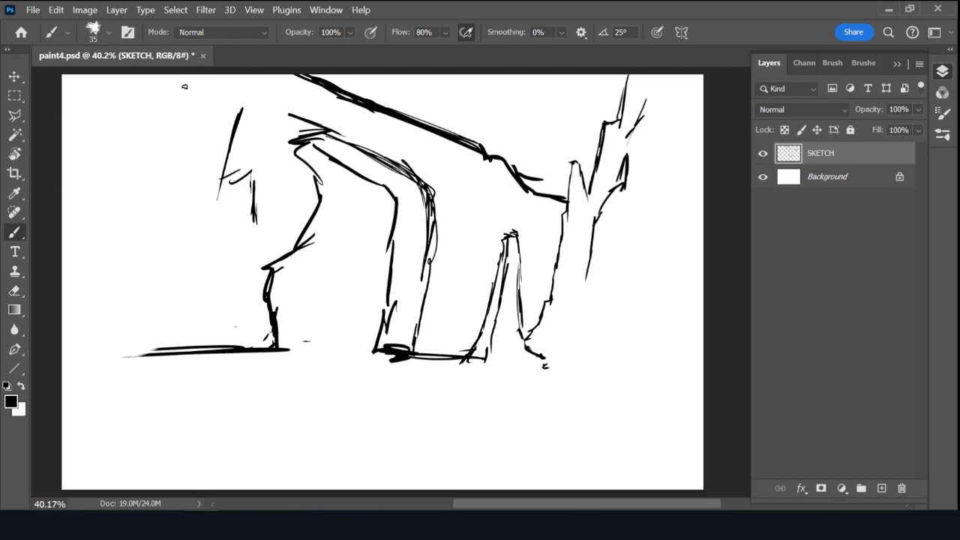
pyautogui.moveTo(185, 78)
pyautogui.mouseDown()
pyautogui.moveTo(164, 349)
pyautogui.moveTo(201, 356)
pyautogui.moveTo(146, 352)
pyautogui.moveTo(145, 293)
pyautogui.mouseUp()
pyautogui.moveTo(170, 163); pyautogui.dragTo(166, 164)
pyautogui.moveTo(166, 114); pyautogui.dragTo(172, 155)
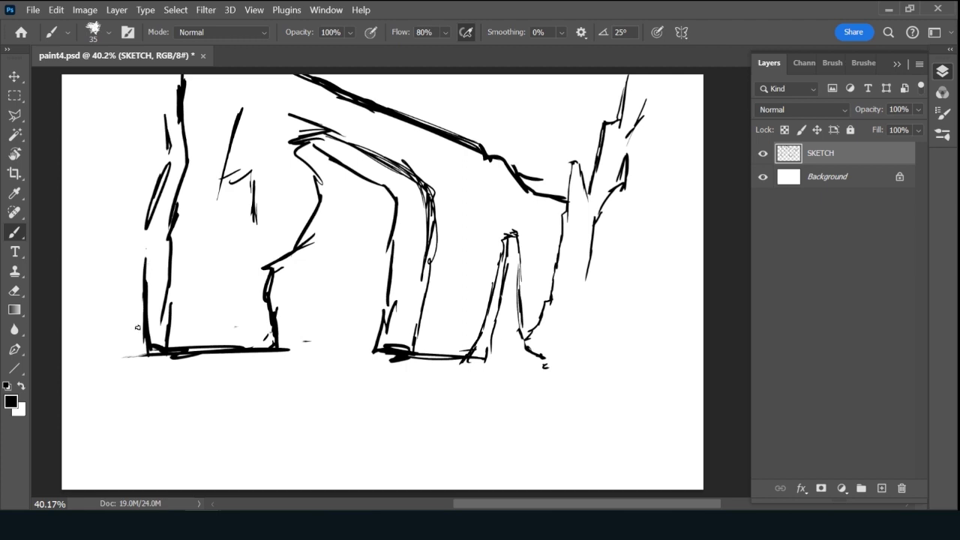
pyautogui.moveTo(148, 266)
pyautogui.mouseDown()
pyautogui.moveTo(135, 359)
pyautogui.moveTo(180, 358)
pyautogui.mouseUp()
pyautogui.hotkey('ctrl', 'z')
# Add the connecting ledge, retrace the middle mesa's edges and base, and slope into the left pillar.
pyautogui.moveTo(187, 207); pyautogui.dragTo(142, 242)
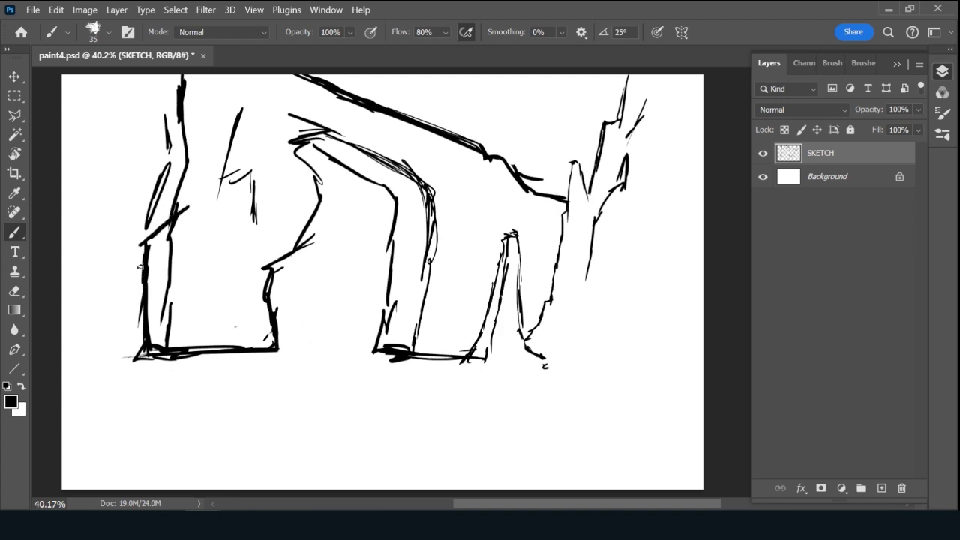
pyautogui.moveTo(231, 130)
pyautogui.mouseDown()
pyautogui.moveTo(197, 198)
pyautogui.moveTo(141, 244)
pyautogui.moveTo(168, 308)
pyautogui.moveTo(172, 351)
pyautogui.moveTo(130, 353)
pyautogui.mouseUp()
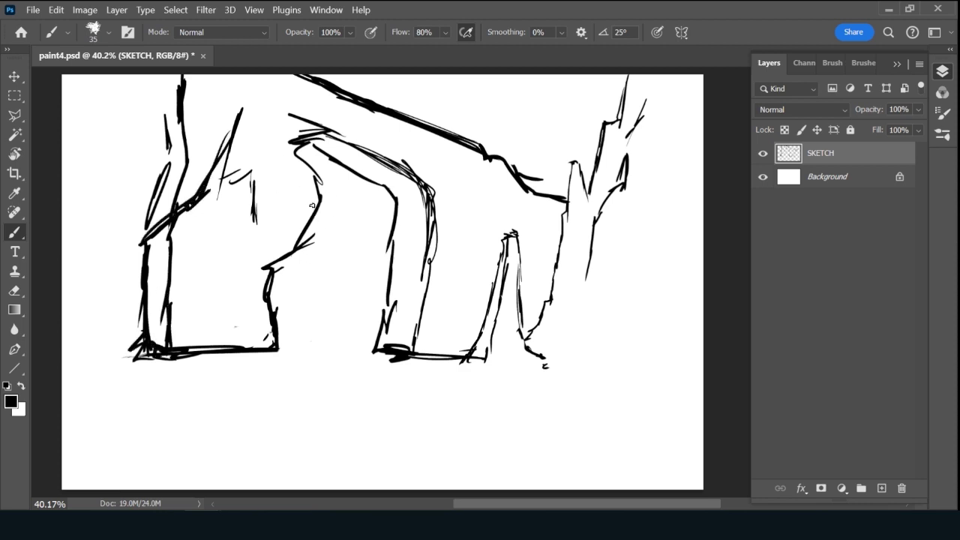
pyautogui.moveTo(310, 231); pyautogui.dragTo(264, 268)
pyautogui.moveTo(270, 273)
pyautogui.mouseDown()
pyautogui.moveTo(286, 342)
pyautogui.moveTo(233, 354)
pyautogui.mouseUp()
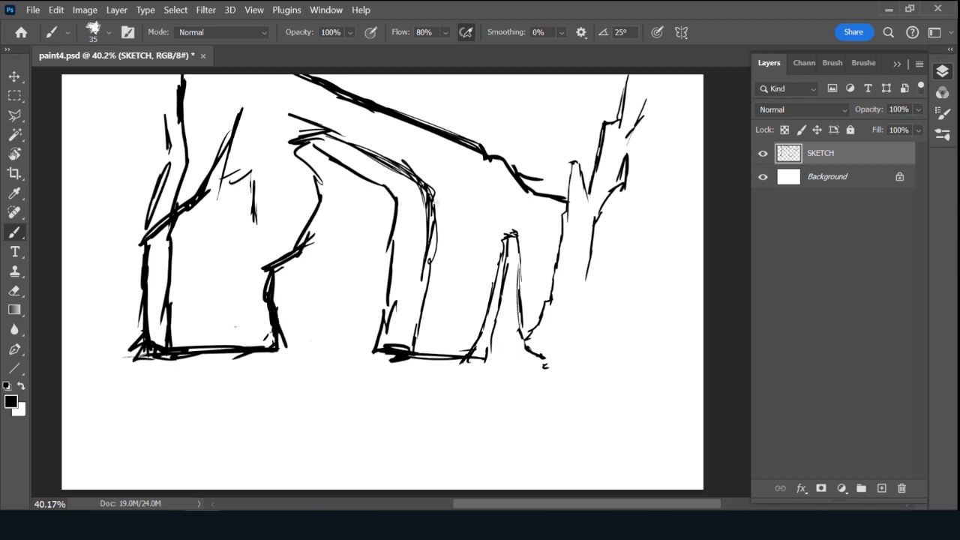
pyautogui.moveTo(433, 200); pyautogui.dragTo(412, 353)
pyautogui.moveTo(403, 358); pyautogui.dragTo(462, 362)
pyautogui.moveTo(533, 327); pyautogui.dragTo(522, 345)
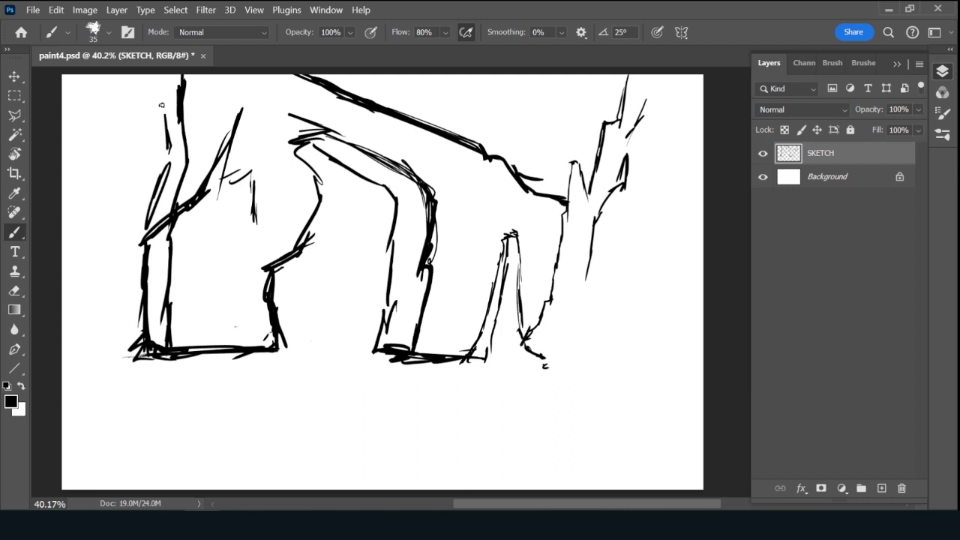
pyautogui.moveTo(162, 118)
pyautogui.mouseDown()
pyautogui.moveTo(153, 76)
pyautogui.moveTo(167, 144)
pyautogui.mouseUp()
pyautogui.moveTo(64, 190)
pyautogui.mouseDown()
pyautogui.moveTo(167, 308)
pyautogui.moveTo(142, 294)
pyautogui.moveTo(120, 388)
pyautogui.mouseUp()
# Draw and thicken the diagonal foreground ground line at lower left.
pyautogui.moveTo(63, 366)
pyautogui.mouseDown()
pyautogui.moveTo(154, 411)
pyautogui.moveTo(197, 417)
pyautogui.mouseUp()
pyautogui.moveTo(189, 420)
pyautogui.mouseDown()
pyautogui.moveTo(307, 475)
pyautogui.moveTo(363, 488)
pyautogui.mouseUp()
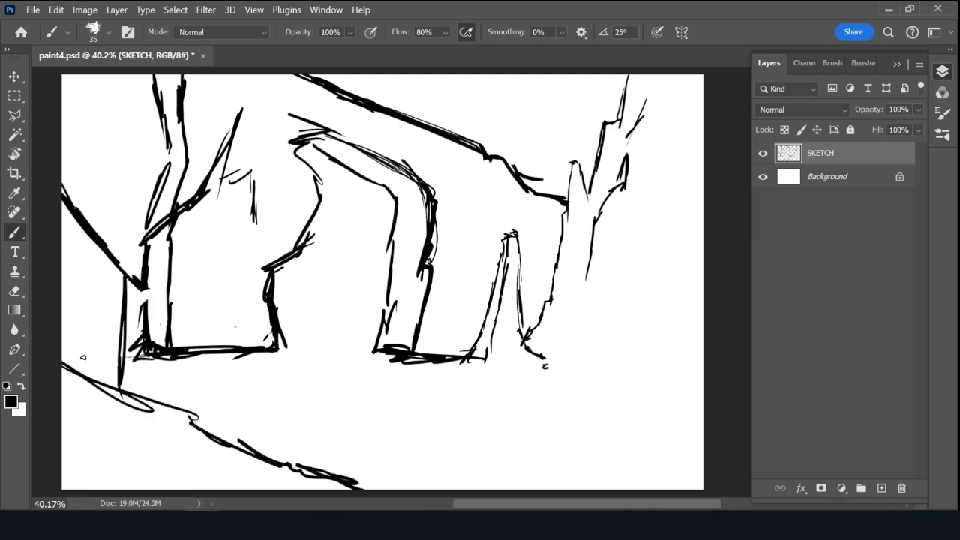
pyautogui.moveTo(61, 361); pyautogui.dragTo(364, 488)
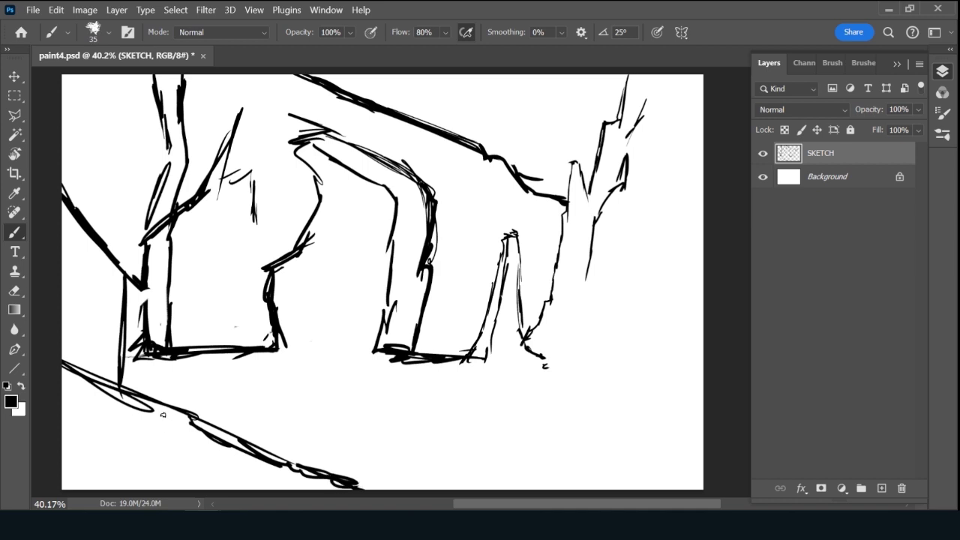
pyautogui.moveTo(164, 397)
pyautogui.mouseDown()
pyautogui.moveTo(164, 421)
pyautogui.moveTo(166, 405)
pyautogui.mouseUp()
# Thin the left pillar's heavy base, add a horizon line, and start the big lower-right rock.
pyautogui.moveTo(141, 279); pyautogui.dragTo(140, 315)
pyautogui.moveTo(150, 349)
pyautogui.mouseDown()
pyautogui.moveTo(136, 348)
pyautogui.moveTo(154, 358)
pyautogui.moveTo(225, 352)
pyautogui.moveTo(207, 345)
pyautogui.moveTo(344, 360)
pyautogui.moveTo(275, 337)
pyautogui.moveTo(127, 341)
pyautogui.moveTo(189, 344)
pyautogui.mouseUp()
pyautogui.moveTo(303, 327)
pyautogui.mouseDown()
pyautogui.moveTo(380, 333)
pyautogui.moveTo(82, 316)
pyautogui.moveTo(465, 334)
pyautogui.mouseUp()
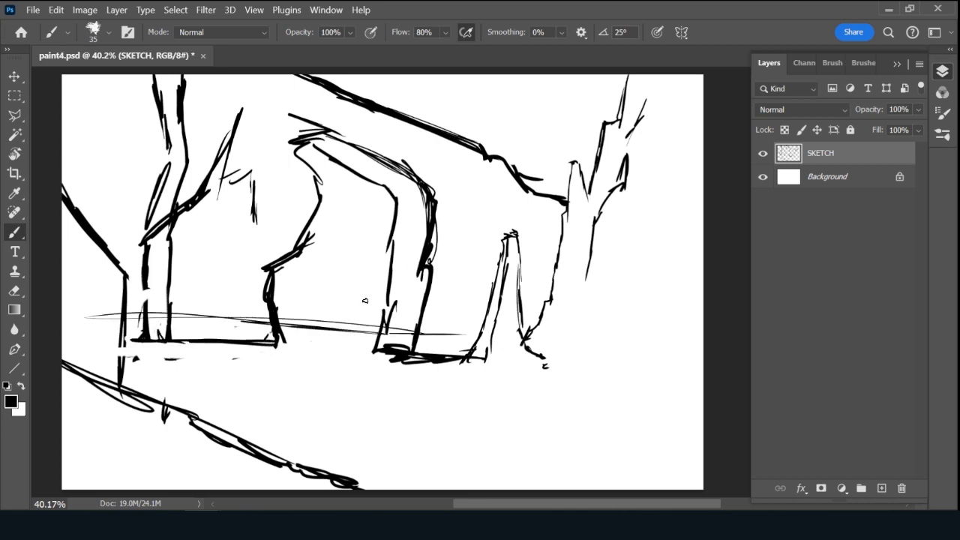
pyautogui.moveTo(327, 325); pyautogui.dragTo(379, 333)
pyautogui.moveTo(663, 299)
pyautogui.mouseDown()
pyautogui.moveTo(611, 335)
pyautogui.moveTo(648, 299)
pyautogui.moveTo(663, 301)
pyautogui.moveTo(608, 340)
pyautogui.moveTo(587, 390)
pyautogui.moveTo(690, 411)
pyautogui.moveTo(679, 417)
pyautogui.moveTo(660, 274)
pyautogui.mouseUp()
# Add lower-left arcs, rounded mounds and small rocks across the foreground.
pyautogui.moveTo(324, 477); pyautogui.dragTo(346, 487)
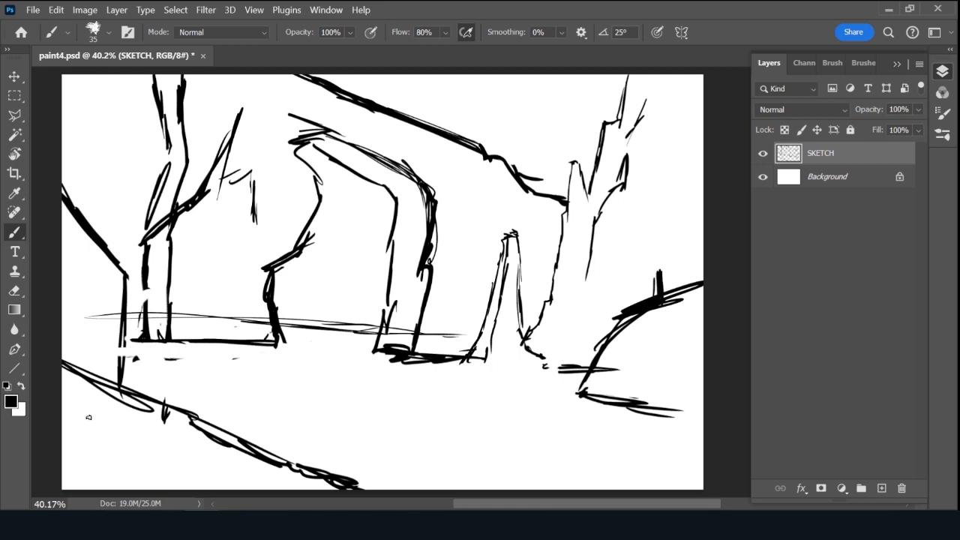
pyautogui.moveTo(63, 432); pyautogui.dragTo(119, 431)
pyautogui.moveTo(120, 425); pyautogui.dragTo(138, 456)
pyautogui.moveTo(64, 453)
pyautogui.mouseDown()
pyautogui.moveTo(114, 465)
pyautogui.moveTo(137, 468)
pyautogui.mouseUp()
pyautogui.moveTo(134, 448); pyautogui.dragTo(134, 474)
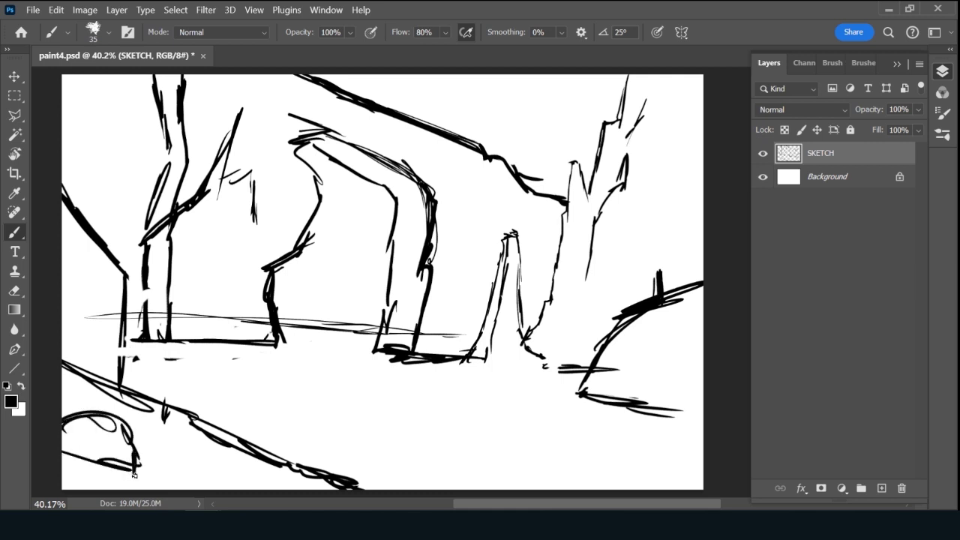
pyautogui.moveTo(134, 393)
pyautogui.mouseDown()
pyautogui.moveTo(206, 417)
pyautogui.moveTo(205, 434)
pyautogui.mouseUp()
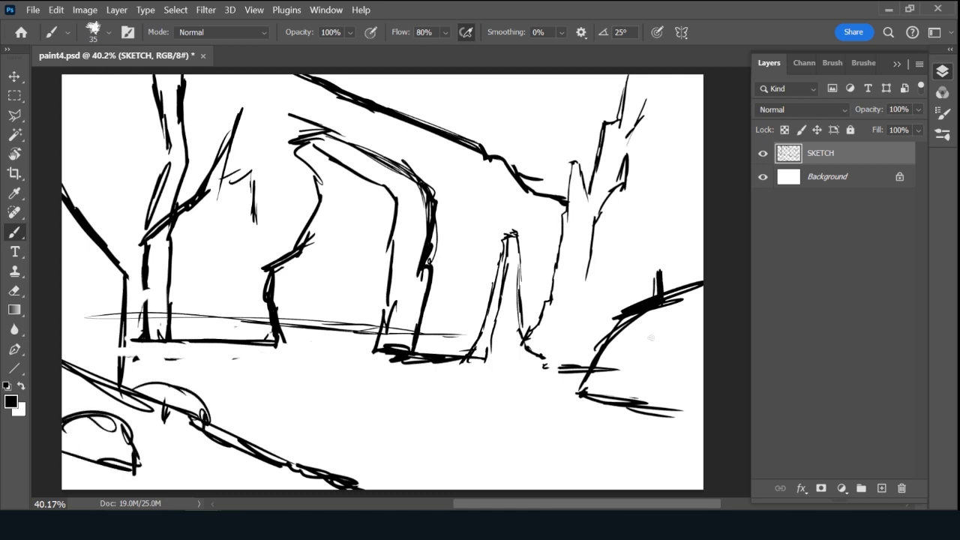
pyautogui.moveTo(620, 364)
pyautogui.mouseDown()
pyautogui.moveTo(664, 354)
pyautogui.moveTo(620, 373)
pyautogui.mouseUp()
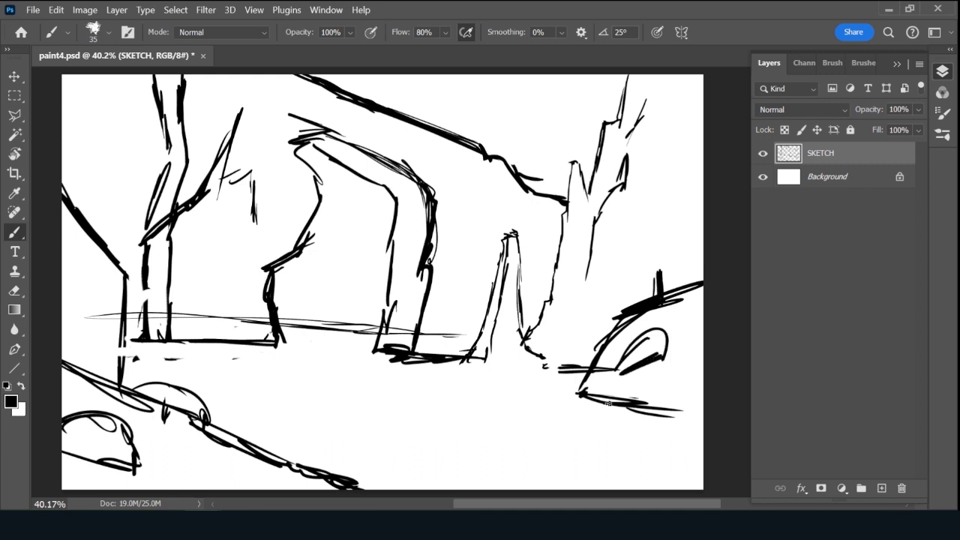
pyautogui.moveTo(524, 435)
pyautogui.mouseDown()
pyautogui.moveTo(545, 417)
pyautogui.moveTo(589, 426)
pyautogui.moveTo(589, 435)
pyautogui.mouseUp()
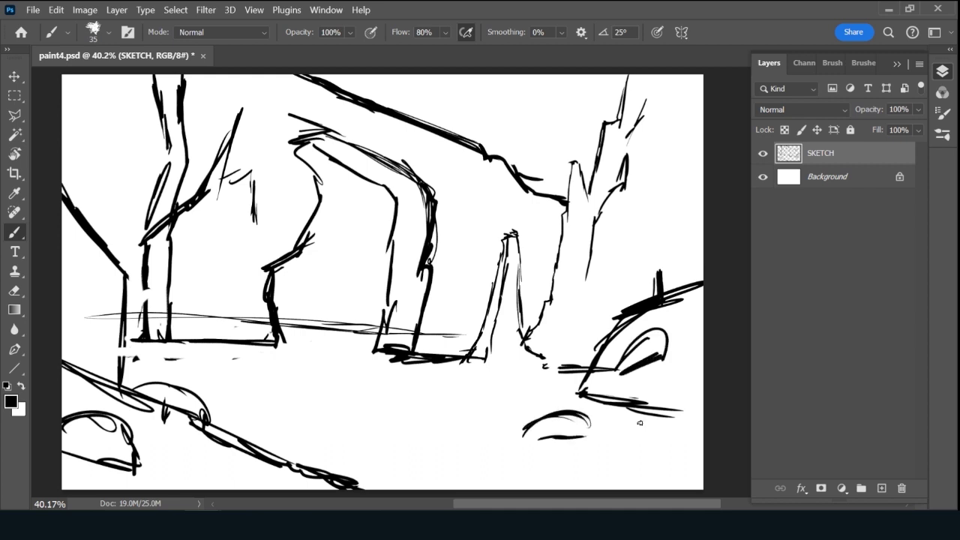
pyautogui.moveTo(77, 287)
pyautogui.mouseDown()
pyautogui.moveTo(103, 303)
pyautogui.moveTo(106, 327)
pyautogui.moveTo(99, 321)
pyautogui.mouseUp()
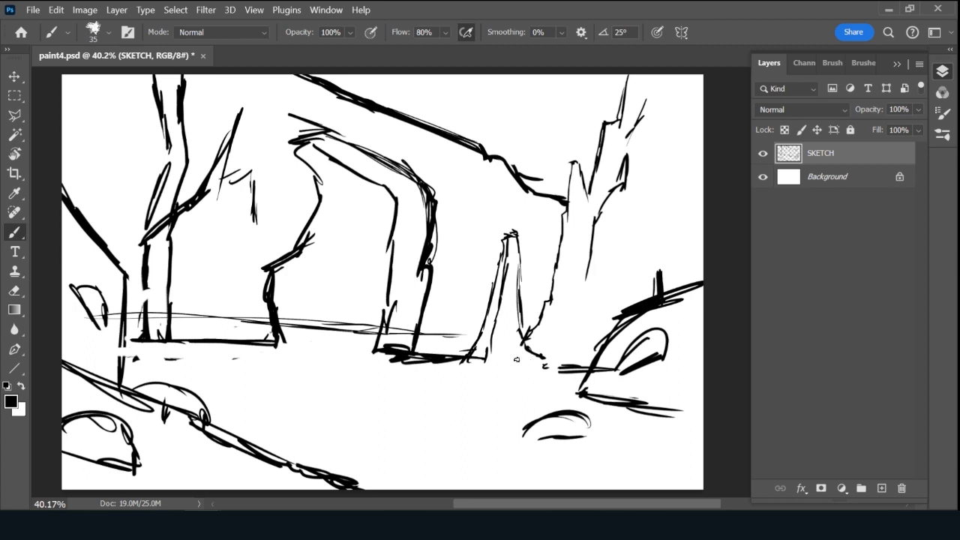
# Draw wavy, flowing ground lines under the trees and along the bottom.
pyautogui.moveTo(533, 366); pyautogui.dragTo(462, 364)
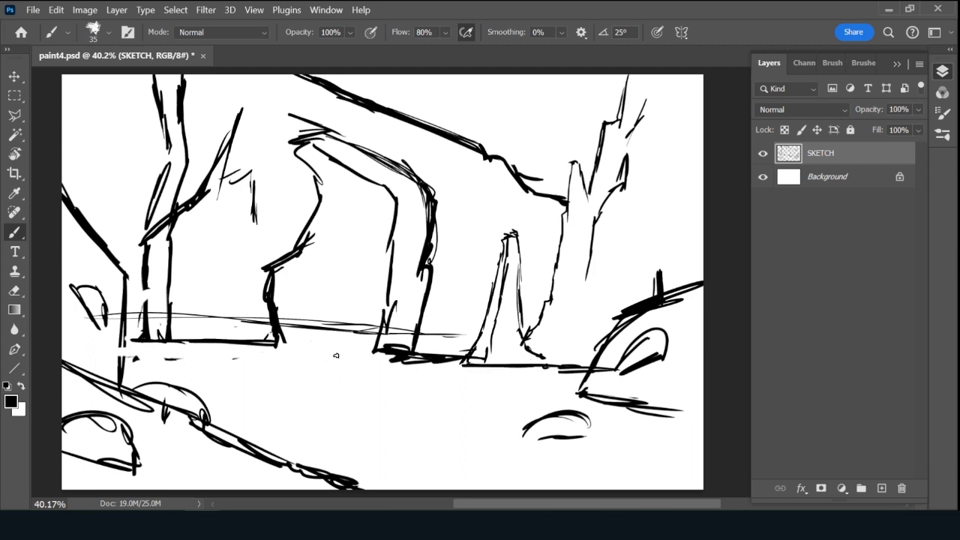
pyautogui.moveTo(336, 356)
pyautogui.mouseDown()
pyautogui.moveTo(243, 358)
pyautogui.moveTo(425, 392)
pyautogui.moveTo(399, 399)
pyautogui.mouseUp()
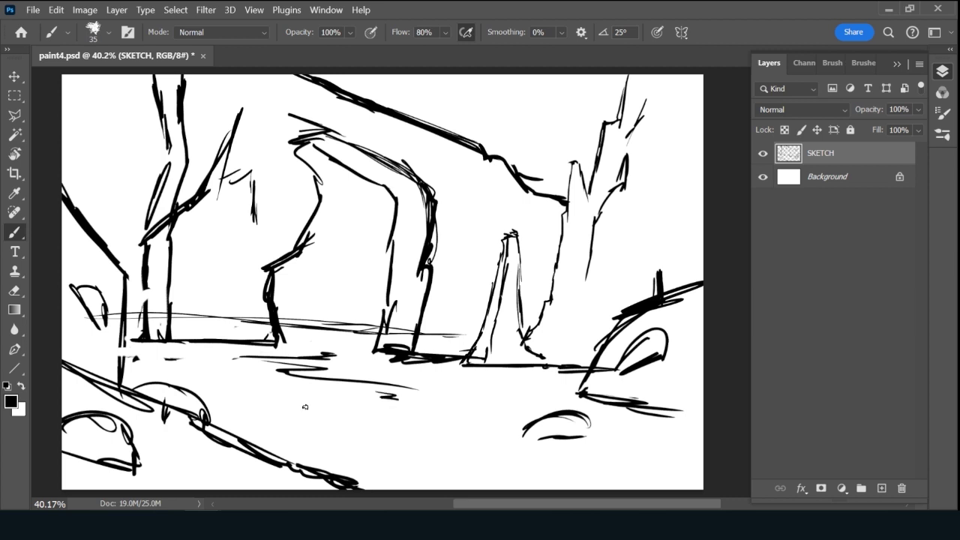
pyautogui.moveTo(268, 402); pyautogui.dragTo(399, 398)
pyautogui.moveTo(373, 414); pyautogui.dragTo(328, 431)
pyautogui.moveTo(370, 366); pyautogui.dragTo(495, 386)
pyautogui.moveTo(438, 396)
pyautogui.mouseDown()
pyautogui.moveTo(486, 389)
pyautogui.moveTo(387, 411)
pyautogui.moveTo(469, 417)
pyautogui.moveTo(525, 438)
pyautogui.moveTo(515, 446)
pyautogui.moveTo(685, 466)
pyautogui.mouseUp()
pyautogui.moveTo(339, 437)
pyautogui.mouseDown()
pyautogui.moveTo(489, 467)
pyautogui.moveTo(481, 476)
pyautogui.mouseUp()
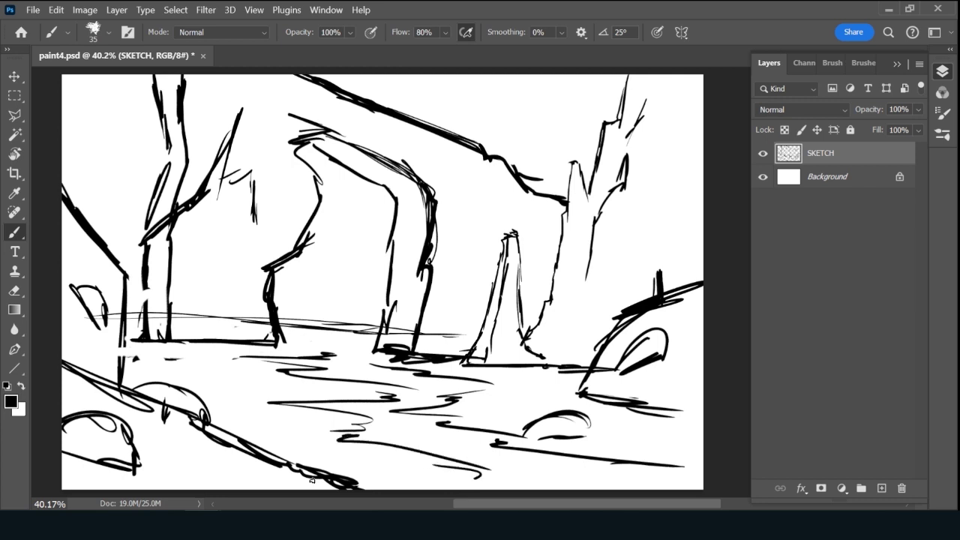
pyautogui.moveTo(313, 480); pyautogui.dragTo(479, 473)
pyautogui.moveTo(279, 347); pyautogui.dragTo(380, 351)
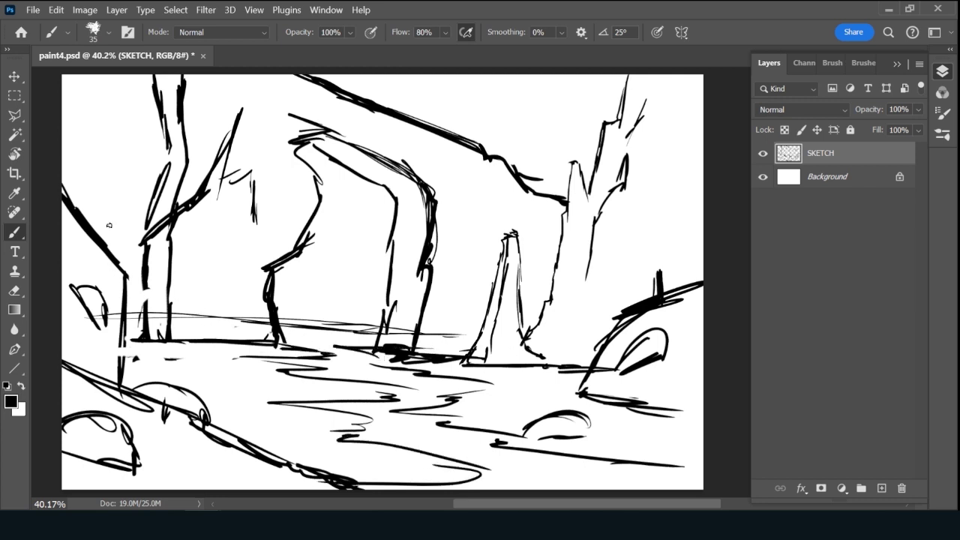
# Outline the curving palm trunk on the right and begin its fronds, undoing a stray diagonal.
pyautogui.moveTo(90, 239); pyautogui.dragTo(166, 140)
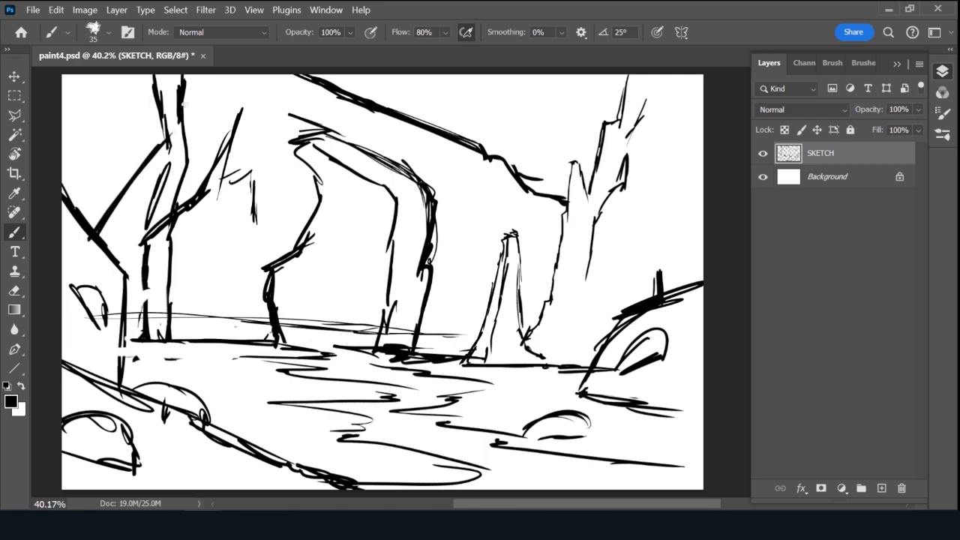
pyautogui.hotkey('ctrl', 'z')
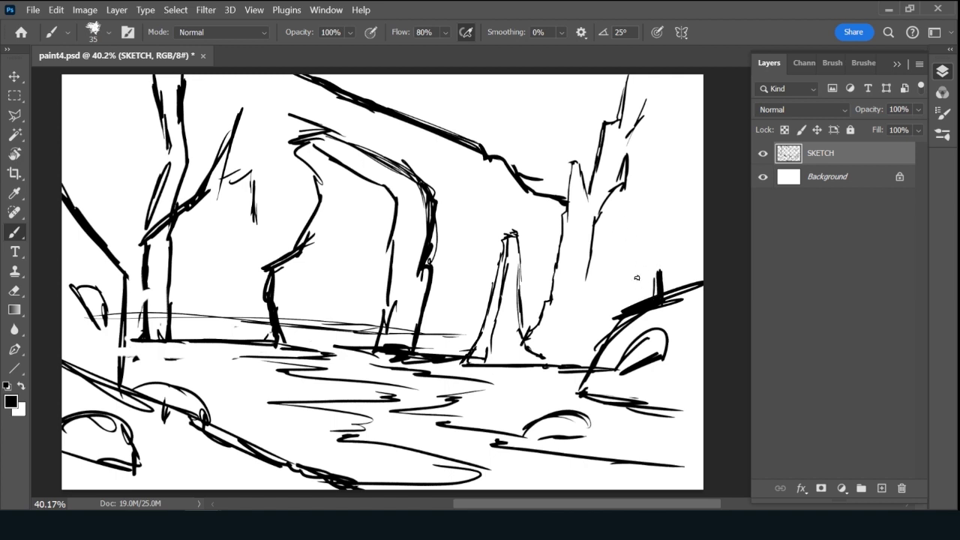
pyautogui.moveTo(541, 214)
pyautogui.mouseDown()
pyautogui.moveTo(554, 256)
pyautogui.moveTo(594, 279)
pyautogui.moveTo(667, 289)
pyautogui.mouseUp()
pyautogui.moveTo(609, 281)
pyautogui.mouseDown()
pyautogui.moveTo(543, 197)
pyautogui.moveTo(541, 157)
pyautogui.moveTo(552, 252)
pyautogui.moveTo(667, 294)
pyautogui.mouseUp()
pyautogui.moveTo(540, 161)
pyautogui.mouseDown()
pyautogui.moveTo(534, 130)
pyautogui.moveTo(539, 145)
pyautogui.moveTo(498, 142)
pyautogui.moveTo(479, 178)
pyautogui.moveTo(522, 144)
pyautogui.mouseUp()
pyautogui.moveTo(585, 114)
pyautogui.mouseDown()
pyautogui.moveTo(539, 139)
pyautogui.moveTo(527, 158)
pyautogui.moveTo(540, 161)
pyautogui.moveTo(546, 139)
pyautogui.moveTo(586, 150)
pyautogui.moveTo(550, 152)
pyautogui.moveTo(529, 125)
pyautogui.mouseUp()
# Thicken the palm trunk, the ground lines and the central trunk's base.
pyautogui.moveTo(538, 178); pyautogui.dragTo(547, 243)
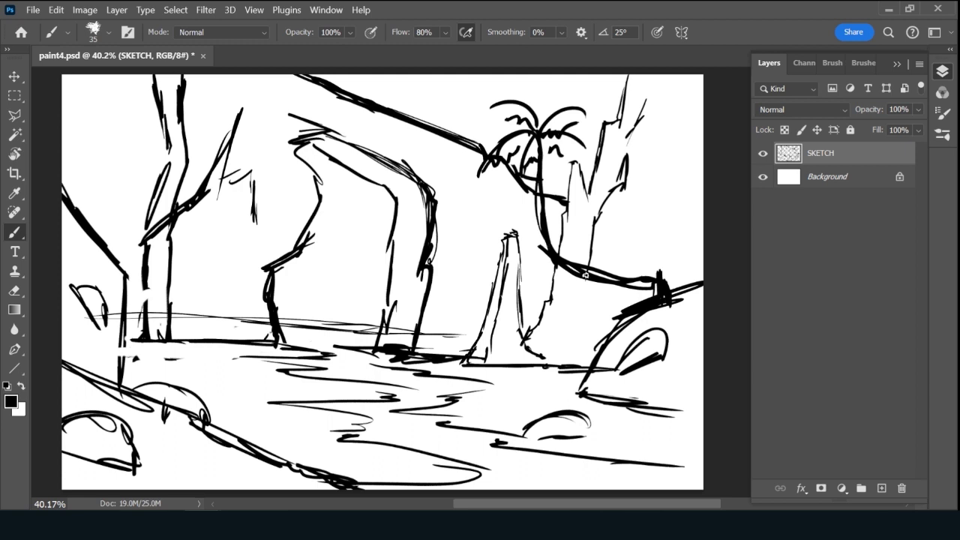
pyautogui.moveTo(527, 366); pyautogui.dragTo(567, 368)
pyautogui.moveTo(173, 345)
pyautogui.mouseDown()
pyautogui.moveTo(144, 342)
pyautogui.moveTo(216, 343)
pyautogui.mouseUp()
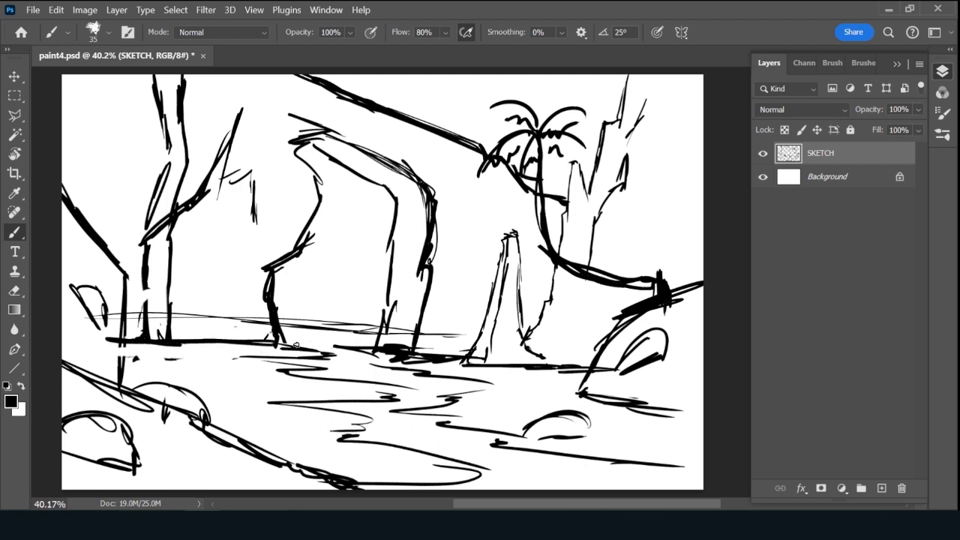
pyautogui.moveTo(278, 329)
pyautogui.mouseDown()
pyautogui.moveTo(318, 336)
pyautogui.moveTo(330, 351)
pyautogui.moveTo(358, 347)
pyautogui.mouseUp()
# Draw thick branches on the left tree reaching across to the central pillar.
pyautogui.moveTo(88, 225)
pyautogui.mouseDown()
pyautogui.moveTo(130, 179)
pyautogui.moveTo(165, 175)
pyautogui.moveTo(201, 120)
pyautogui.moveTo(81, 217)
pyautogui.mouseUp()
pyautogui.moveTo(176, 168)
pyautogui.mouseDown()
pyautogui.moveTo(214, 91)
pyautogui.moveTo(208, 122)
pyautogui.mouseUp()
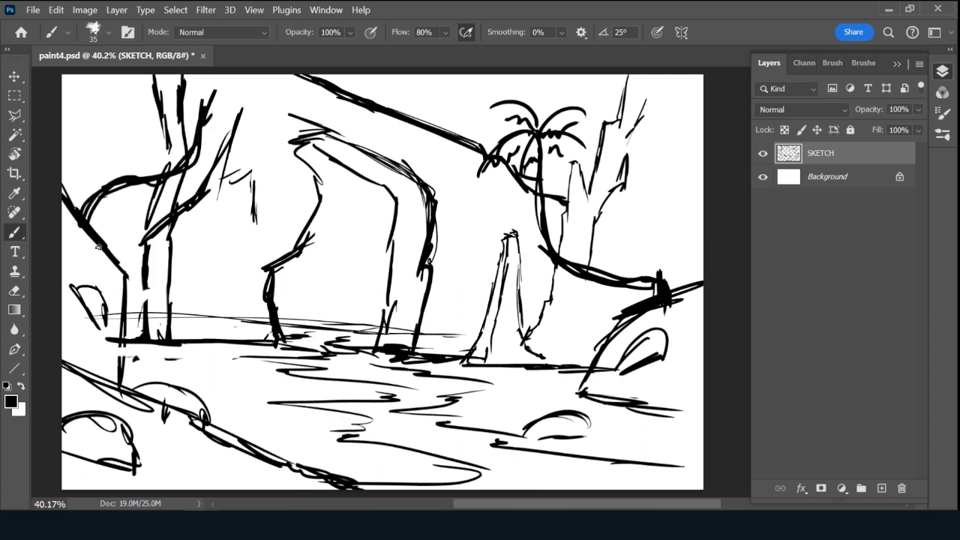
pyautogui.moveTo(141, 234)
pyautogui.mouseDown()
pyautogui.moveTo(254, 217)
pyautogui.moveTo(282, 202)
pyautogui.mouseUp()
pyautogui.moveTo(277, 208); pyautogui.dragTo(296, 168)
pyautogui.moveTo(164, 236)
pyautogui.mouseDown()
pyautogui.moveTo(288, 199)
pyautogui.moveTo(106, 246)
pyautogui.mouseUp()
pyautogui.moveTo(271, 207); pyautogui.dragTo(311, 158)
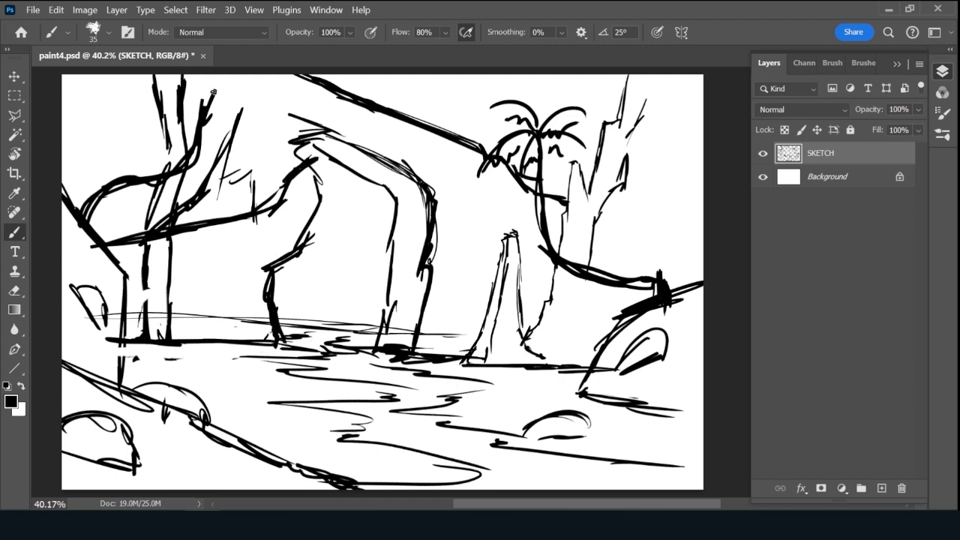
# Add fronds over the left tree top and central pillar, plus small pebbles on the ground.
pyautogui.moveTo(214, 91)
pyautogui.mouseDown()
pyautogui.moveTo(247, 96)
pyautogui.moveTo(216, 102)
pyautogui.moveTo(235, 109)
pyautogui.mouseUp()
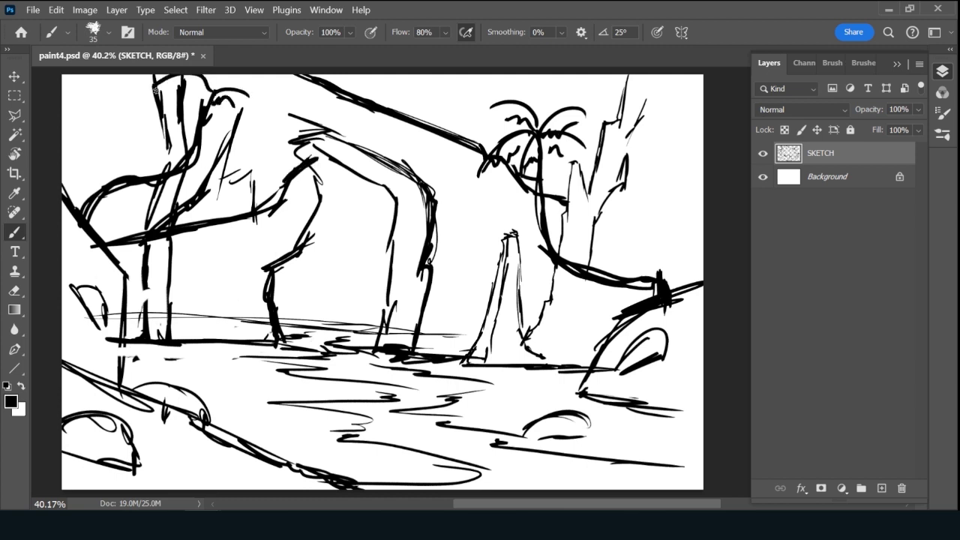
pyautogui.moveTo(154, 90)
pyautogui.mouseDown()
pyautogui.moveTo(245, 75)
pyautogui.moveTo(233, 90)
pyautogui.mouseUp()
pyautogui.moveTo(310, 163)
pyautogui.mouseDown()
pyautogui.moveTo(357, 172)
pyautogui.moveTo(338, 174)
pyautogui.mouseUp()
pyautogui.moveTo(294, 125)
pyautogui.mouseDown()
pyautogui.moveTo(362, 136)
pyautogui.moveTo(345, 152)
pyautogui.moveTo(308, 166)
pyautogui.mouseUp()
pyautogui.moveTo(294, 166); pyautogui.dragTo(316, 155)
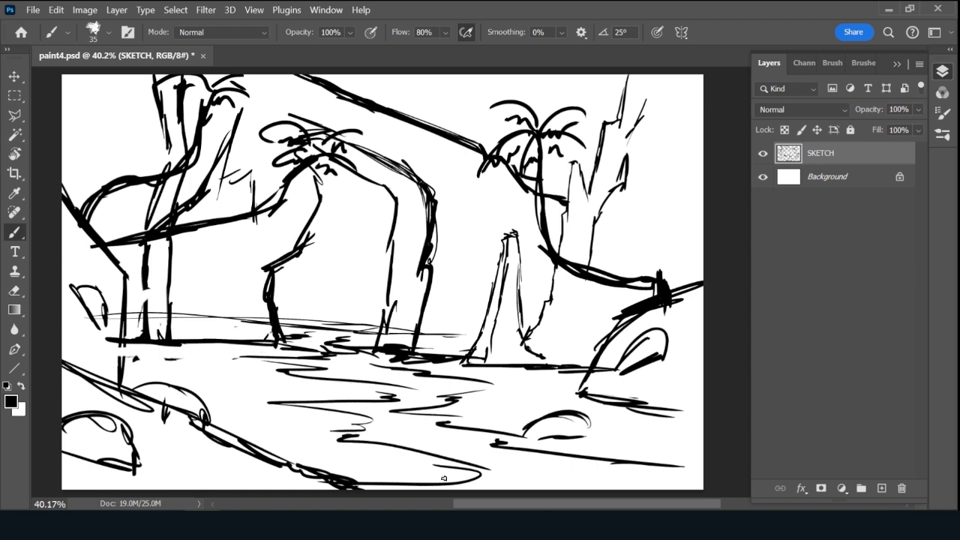
pyautogui.moveTo(184, 353)
pyautogui.mouseDown()
pyautogui.moveTo(171, 353)
pyautogui.moveTo(204, 366)
pyautogui.moveTo(207, 358)
pyautogui.mouseUp()
pyautogui.moveTo(506, 388)
pyautogui.mouseDown()
pyautogui.moveTo(529, 388)
pyautogui.moveTo(526, 381)
pyautogui.mouseUp()
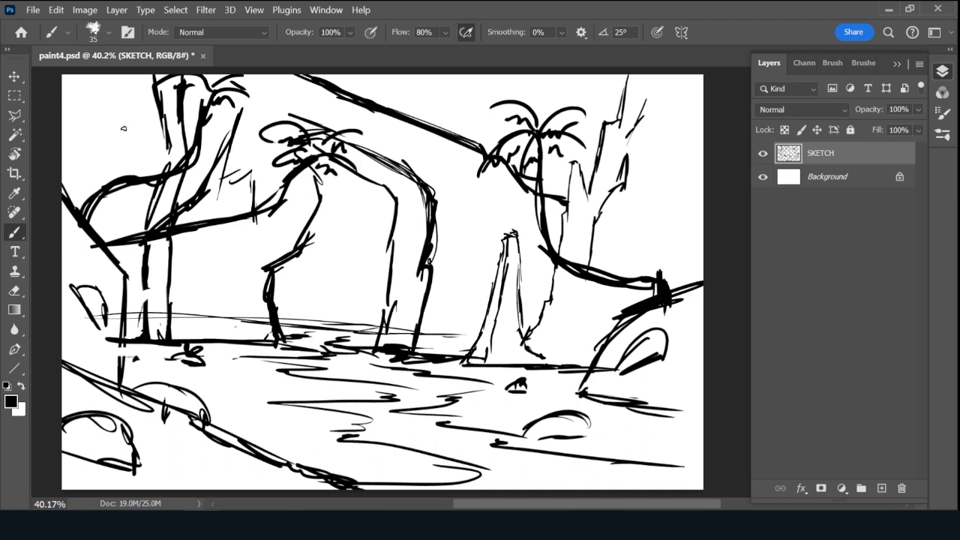
# Sketch thin distant pillars at left, bold cliffs inside the middle arch, and top-right diagonals.
pyautogui.moveTo(125, 129)
pyautogui.mouseDown()
pyautogui.moveTo(128, 161)
pyautogui.moveTo(100, 237)
pyautogui.mouseUp()
pyautogui.moveTo(132, 151)
pyautogui.mouseDown()
pyautogui.moveTo(130, 208)
pyautogui.moveTo(146, 229)
pyautogui.mouseUp()
pyautogui.moveTo(275, 271)
pyautogui.mouseDown()
pyautogui.moveTo(312, 271)
pyautogui.moveTo(331, 246)
pyautogui.moveTo(349, 302)
pyautogui.moveTo(360, 301)
pyautogui.mouseUp()
pyautogui.moveTo(370, 246)
pyautogui.mouseDown()
pyautogui.moveTo(380, 277)
pyautogui.moveTo(470, 296)
pyautogui.mouseUp()
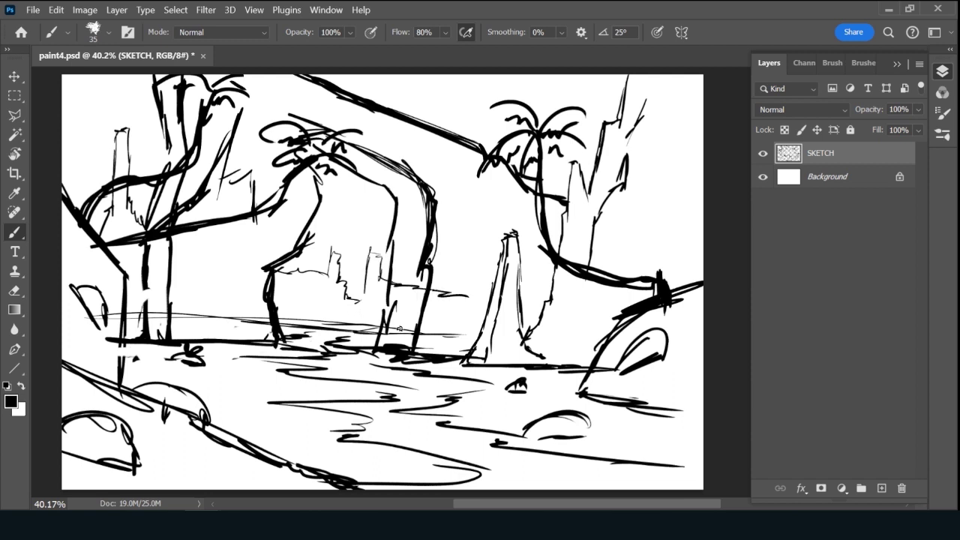
pyautogui.moveTo(281, 330); pyautogui.dragTo(414, 322)
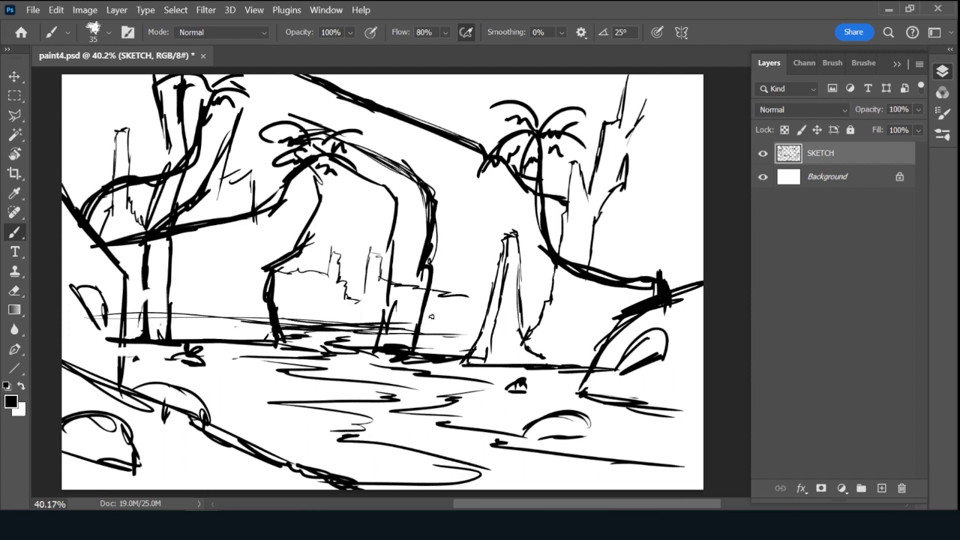
pyautogui.moveTo(367, 284)
pyautogui.mouseDown()
pyautogui.moveTo(365, 303)
pyautogui.moveTo(344, 302)
pyautogui.mouseUp()
pyautogui.moveTo(330, 256)
pyautogui.mouseDown()
pyautogui.moveTo(327, 279)
pyautogui.moveTo(282, 284)
pyautogui.moveTo(339, 264)
pyautogui.moveTo(353, 303)
pyautogui.moveTo(387, 275)
pyautogui.mouseUp()
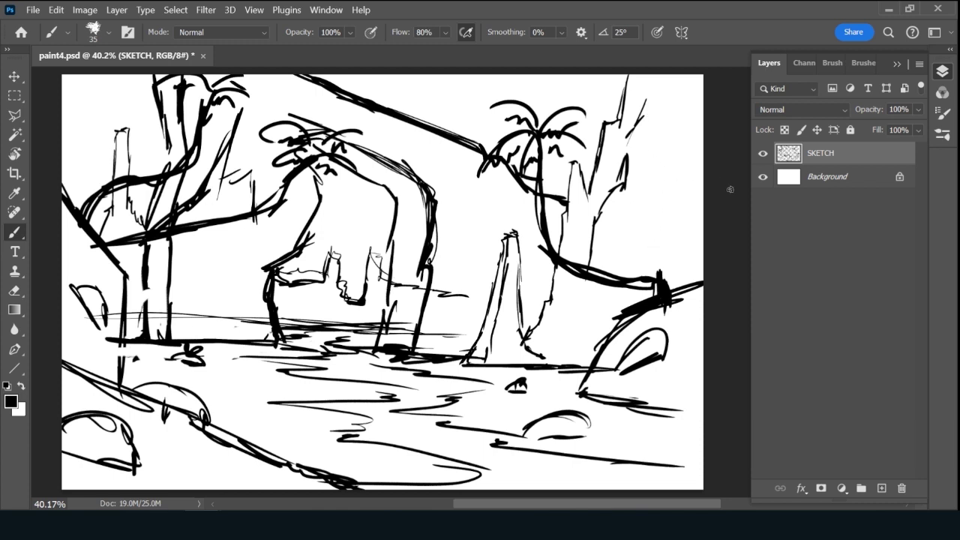
pyautogui.moveTo(624, 77)
pyautogui.mouseDown()
pyautogui.moveTo(702, 222)
pyautogui.moveTo(664, 146)
pyautogui.moveTo(680, 140)
pyautogui.moveTo(697, 166)
pyautogui.mouseUp()
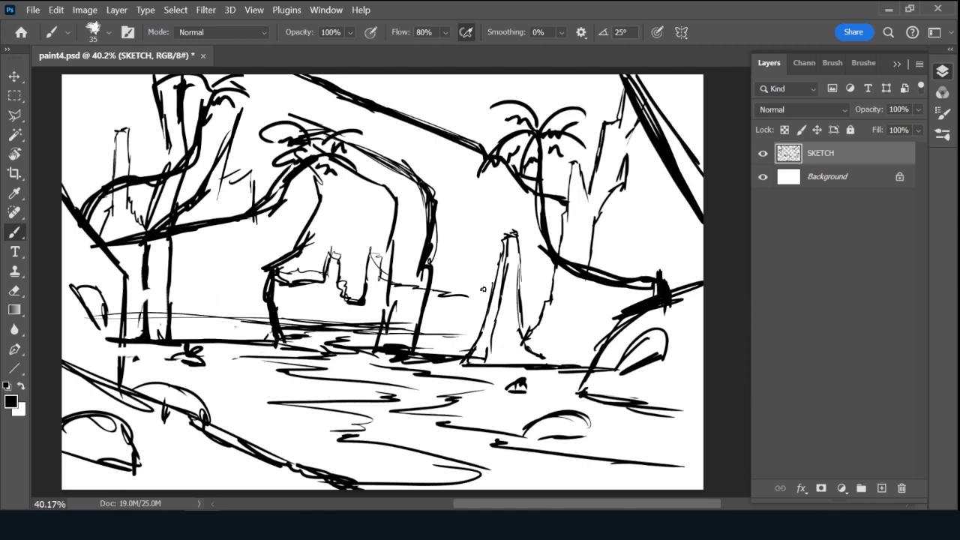
# Dab small dome rocks around the ground, plus a thin upright form with a small arm.
pyautogui.moveTo(635, 438); pyautogui.dragTo(664, 437)
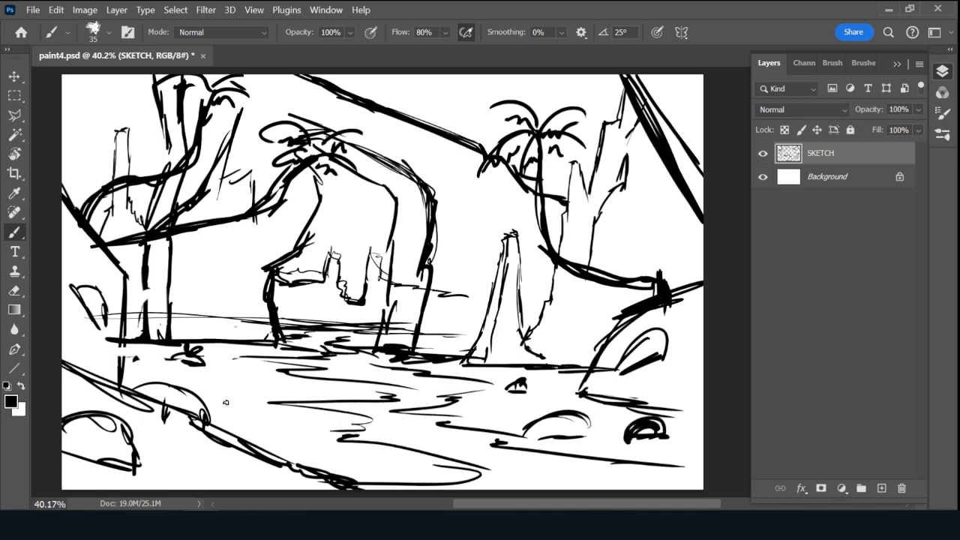
pyautogui.moveTo(262, 429); pyautogui.dragTo(242, 427)
pyautogui.moveTo(242, 426)
pyautogui.mouseDown()
pyautogui.moveTo(264, 424)
pyautogui.moveTo(243, 427)
pyautogui.mouseUp()
pyautogui.moveTo(490, 411)
pyautogui.mouseDown()
pyautogui.moveTo(474, 410)
pyautogui.moveTo(493, 407)
pyautogui.mouseUp()
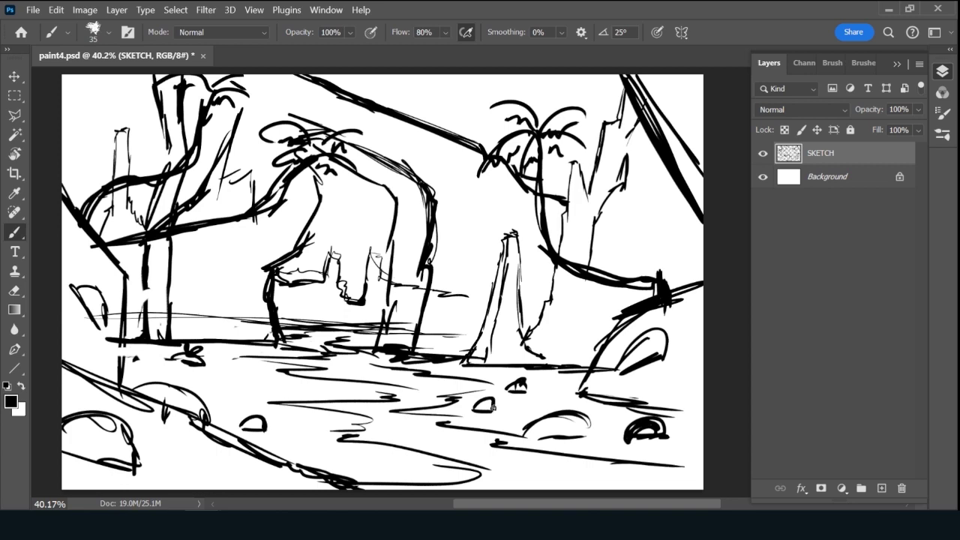
pyautogui.moveTo(548, 385)
pyautogui.mouseDown()
pyautogui.moveTo(550, 375)
pyautogui.moveTo(559, 385)
pyautogui.mouseUp()
pyautogui.moveTo(234, 383); pyautogui.dragTo(252, 381)
pyautogui.moveTo(228, 330)
pyautogui.mouseDown()
pyautogui.moveTo(228, 263)
pyautogui.moveTo(242, 253)
pyautogui.mouseUp()
pyautogui.moveTo(226, 298)
pyautogui.mouseDown()
pyautogui.moveTo(213, 268)
pyautogui.moveTo(216, 315)
pyautogui.moveTo(229, 279)
pyautogui.moveTo(232, 322)
pyautogui.moveTo(238, 282)
pyautogui.moveTo(232, 325)
pyautogui.moveTo(180, 315)
pyautogui.moveTo(274, 322)
pyautogui.mouseUp()
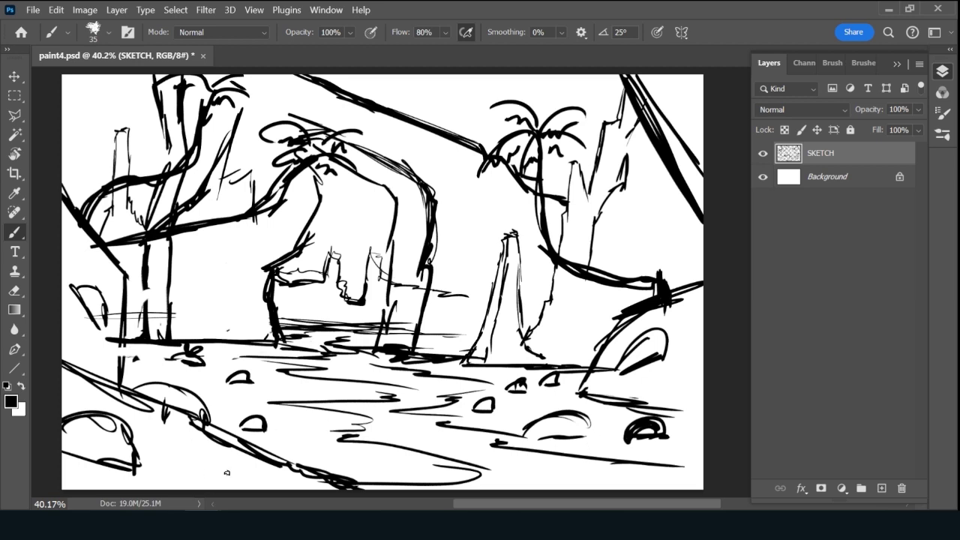
# Add a dome rock and a far-left plant, rework the ground ripples, and thicken the lower-left trunk.
pyautogui.moveTo(240, 481)
pyautogui.mouseDown()
pyautogui.moveTo(212, 477)
pyautogui.moveTo(228, 464)
pyautogui.moveTo(239, 477)
pyautogui.mouseUp()
pyautogui.moveTo(101, 292)
pyautogui.mouseDown()
pyautogui.moveTo(113, 285)
pyautogui.moveTo(90, 295)
pyautogui.mouseUp()
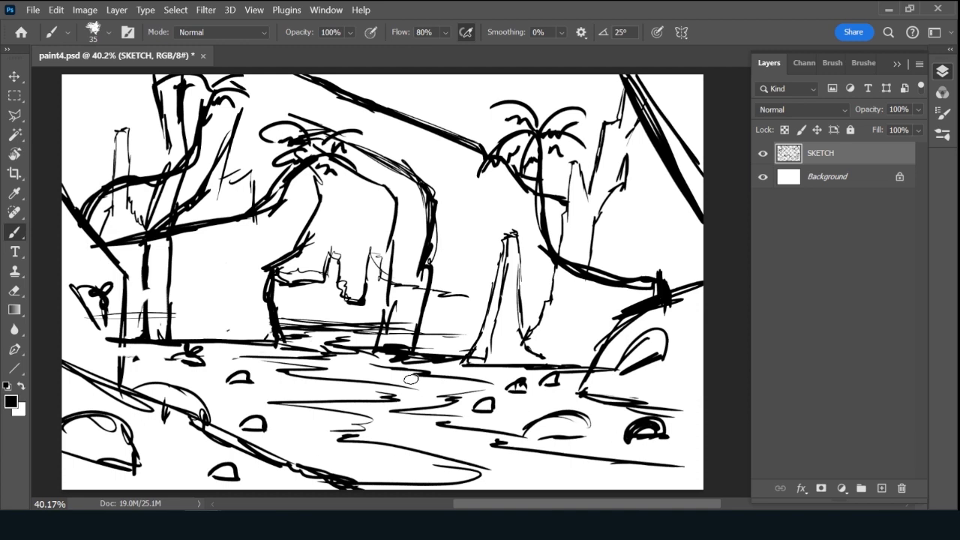
pyautogui.moveTo(412, 379)
pyautogui.mouseDown()
pyautogui.moveTo(376, 397)
pyautogui.moveTo(404, 391)
pyautogui.moveTo(279, 402)
pyautogui.moveTo(329, 409)
pyautogui.mouseUp()
pyautogui.moveTo(121, 343)
pyautogui.mouseDown()
pyautogui.moveTo(122, 390)
pyautogui.moveTo(87, 417)
pyautogui.moveTo(109, 434)
pyautogui.moveTo(124, 411)
pyautogui.mouseUp()
# Doodle small leafy plants on the left mound, the ground and the right rock.
pyautogui.moveTo(180, 377)
pyautogui.mouseDown()
pyautogui.moveTo(160, 384)
pyautogui.moveTo(182, 397)
pyautogui.moveTo(193, 386)
pyautogui.mouseUp()
pyautogui.moveTo(246, 370)
pyautogui.mouseDown()
pyautogui.moveTo(246, 360)
pyautogui.moveTo(231, 375)
pyautogui.moveTo(257, 369)
pyautogui.mouseUp()
pyautogui.moveTo(258, 403)
pyautogui.mouseDown()
pyautogui.moveTo(252, 417)
pyautogui.moveTo(263, 409)
pyautogui.mouseUp()
pyautogui.moveTo(258, 413); pyautogui.dragTo(260, 423)
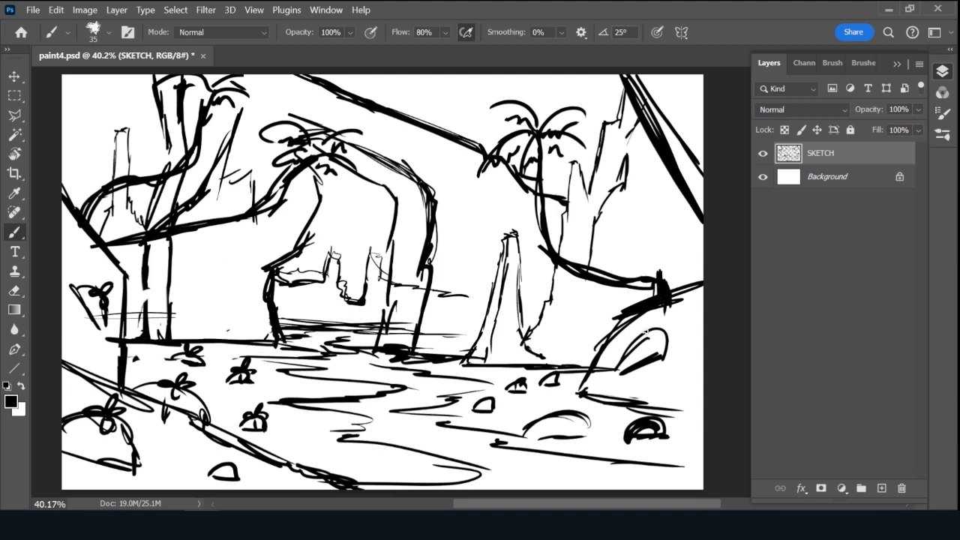
pyautogui.moveTo(654, 310); pyautogui.dragTo(637, 338)
pyautogui.moveTo(646, 350); pyautogui.dragTo(646, 332)
pyautogui.moveTo(644, 331); pyautogui.dragTo(660, 323)
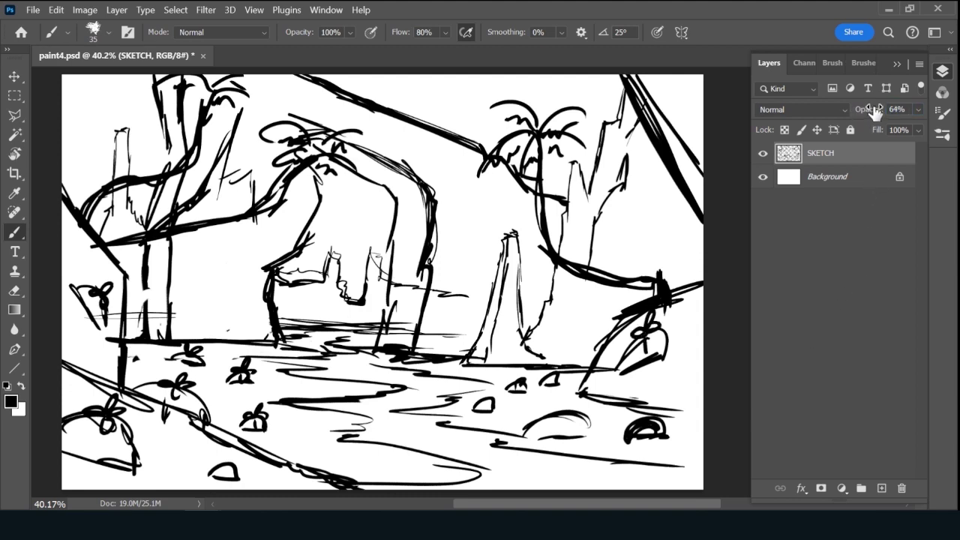
# Fade SKETCH to 32% opacity, add a new layer named SKY beneath it, and save.
pyautogui.moveTo(866, 118); pyautogui.dragTo(862, 107)
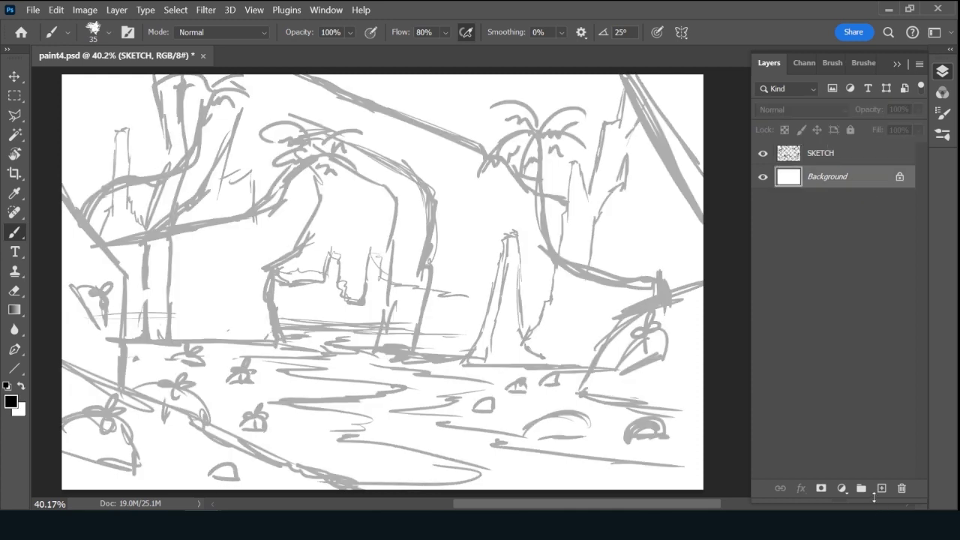
pyautogui.hotkey('ctrl', 'shift', 'alt', 'n')
pyautogui.doubleClick(819, 177)
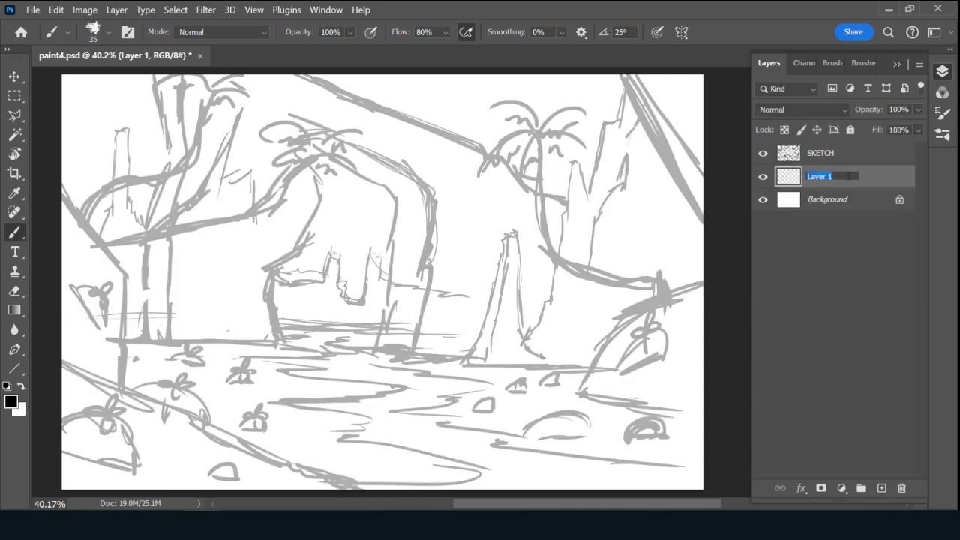
pyautogui.write('SKY')
pyautogui.press('Return')
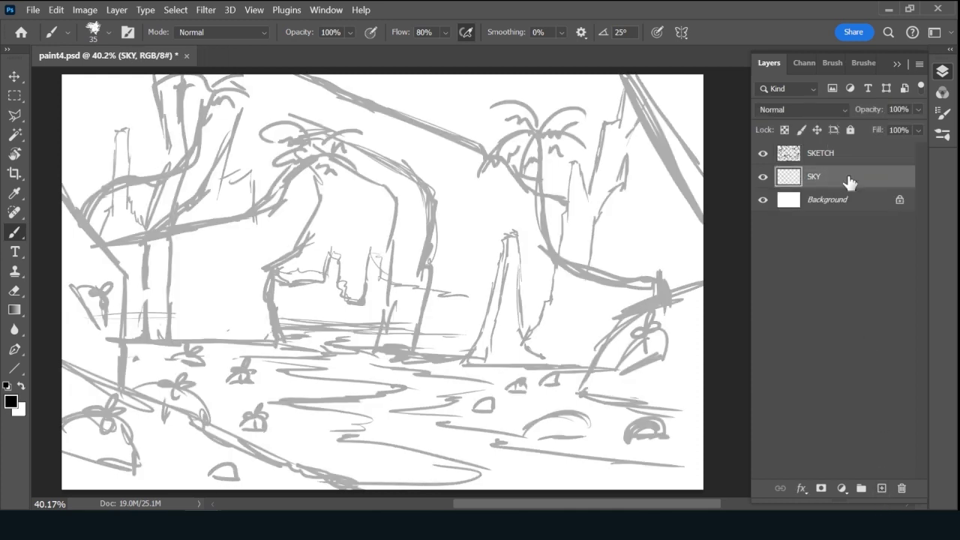
pyautogui.hotkey('ctrl', 's')
pyautogui.click(11, 402)
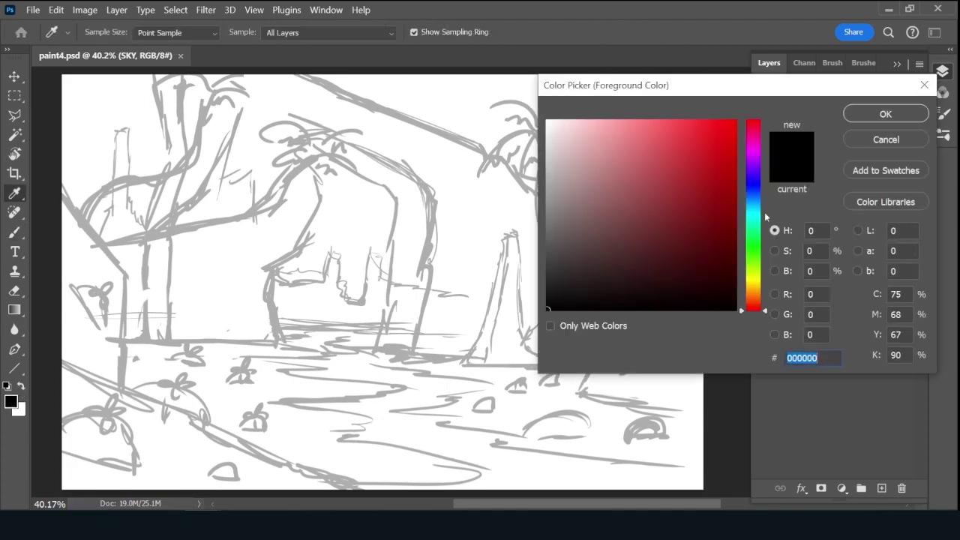
# Set the foreground colour to cyan 0edbf3 and fill the whole SKY layer with it.
pyautogui.moveTo(753, 218); pyautogui.dragTo(753, 202)
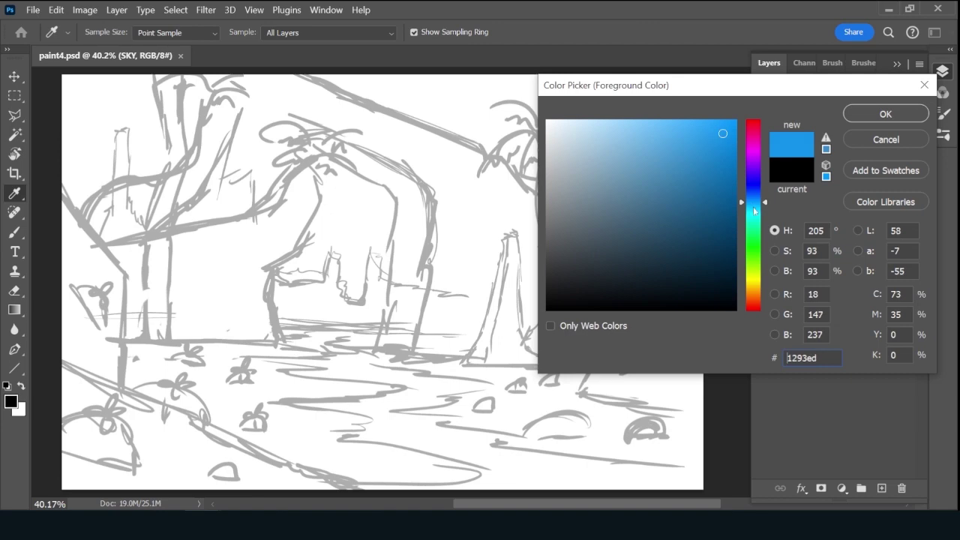
pyautogui.moveTo(754, 211); pyautogui.dragTo(755, 213)
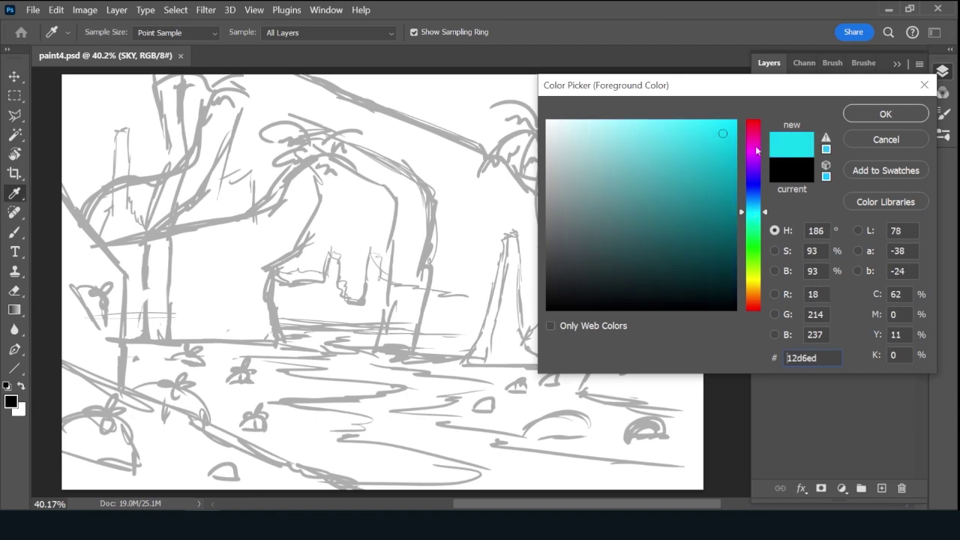
pyautogui.press('b')
pyautogui.click(877, 118)
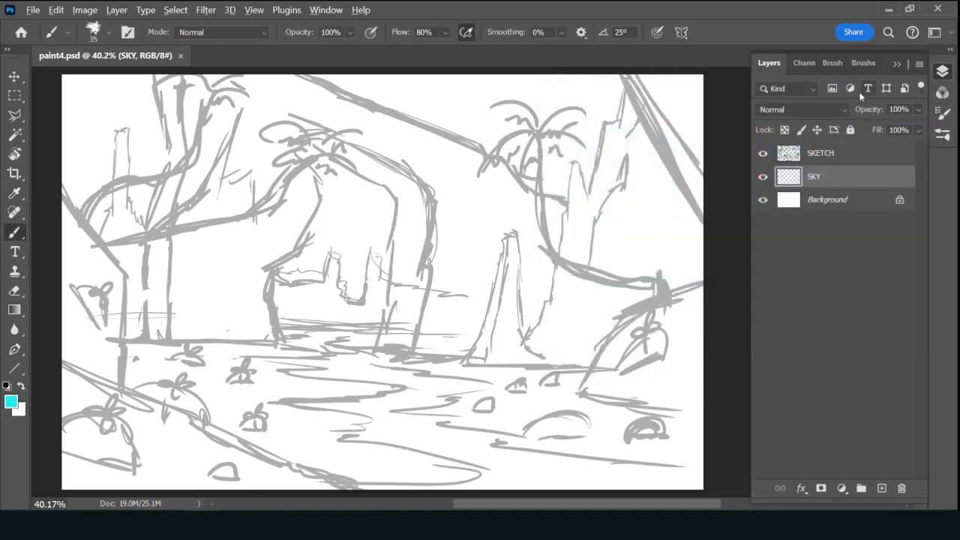
pyautogui.hotkey('alt', 'BackSpace')
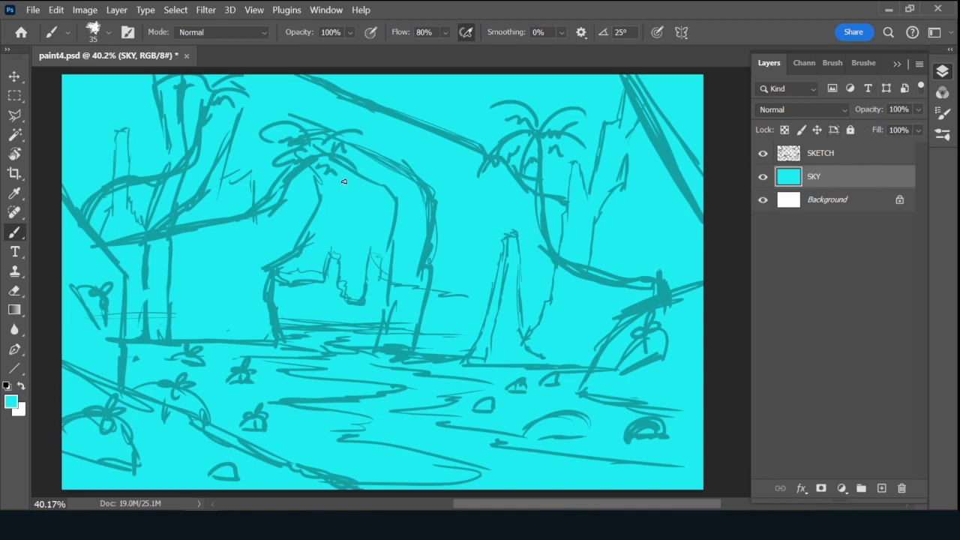
# Change the gradient's first stop to pale cyan 73ebf9 and drag a linear gradient down the SKY layer.
pyautogui.press('g')
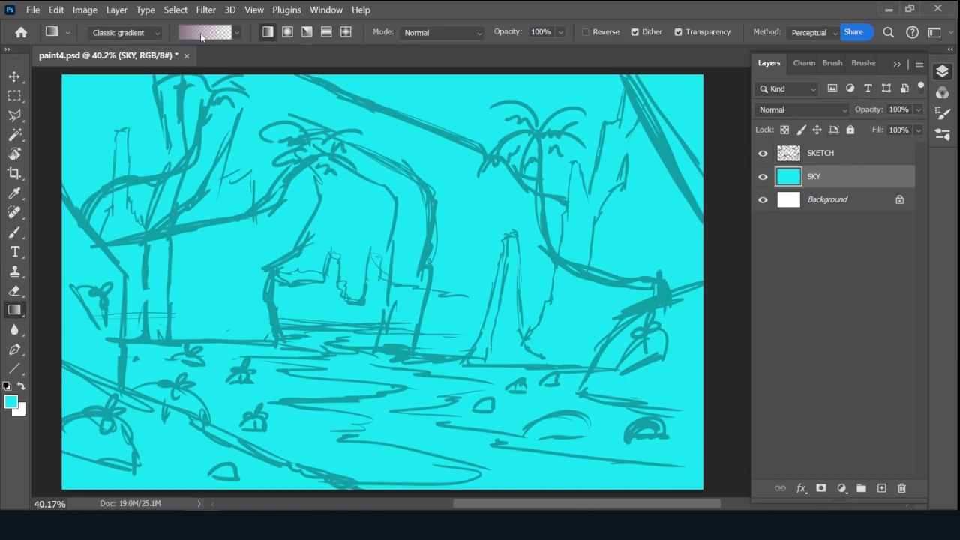
pyautogui.click(201, 33)
pyautogui.click(598, 399)
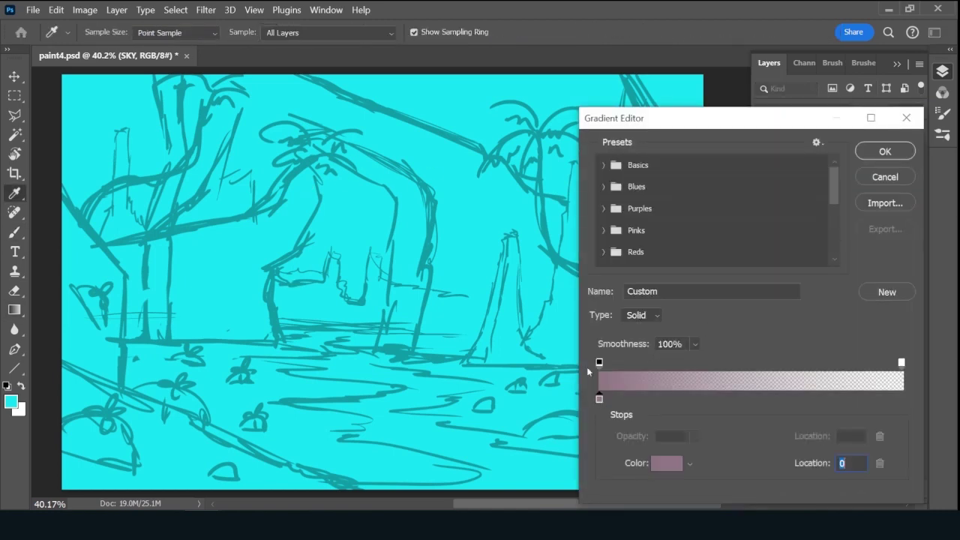
pyautogui.click(467, 251)
pyautogui.click(666, 466)
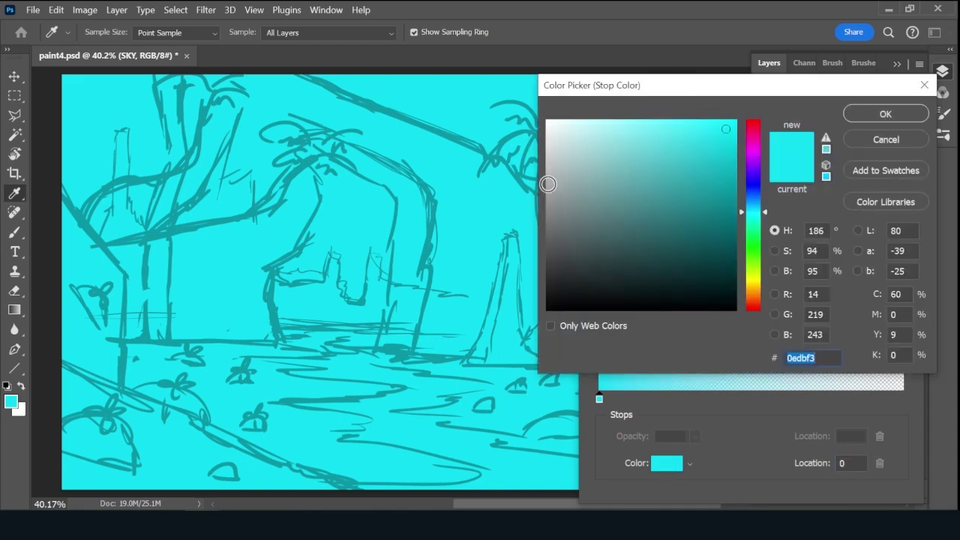
pyautogui.click(646, 124)
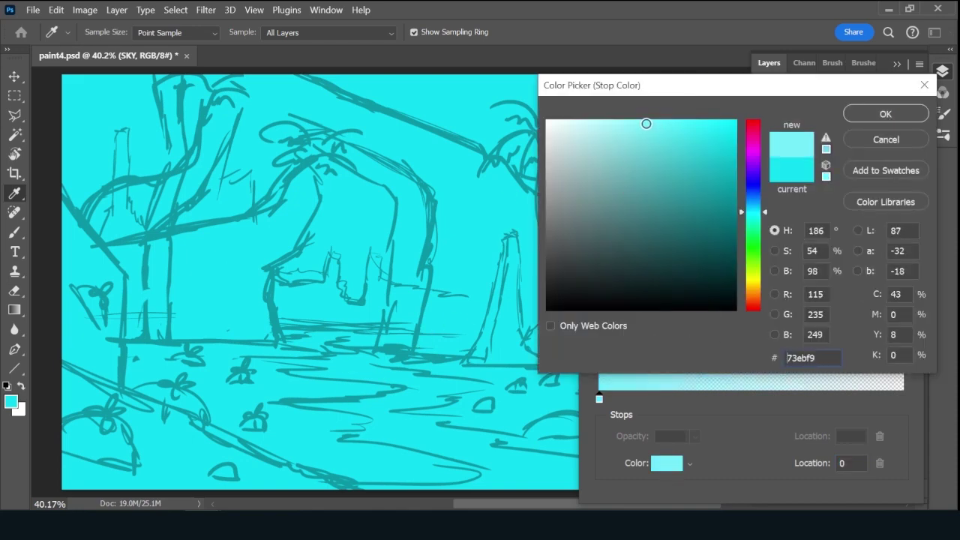
pyautogui.click(881, 114)
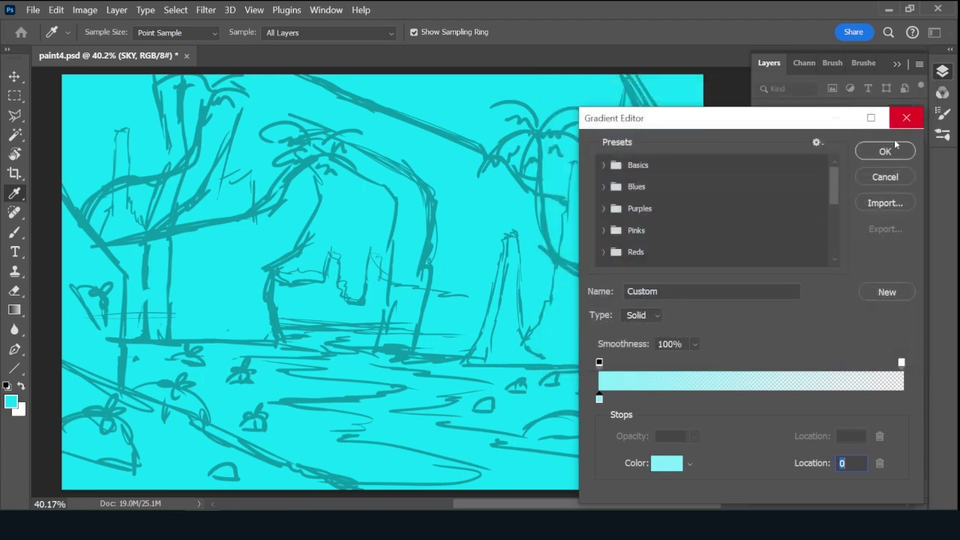
pyautogui.click(883, 150)
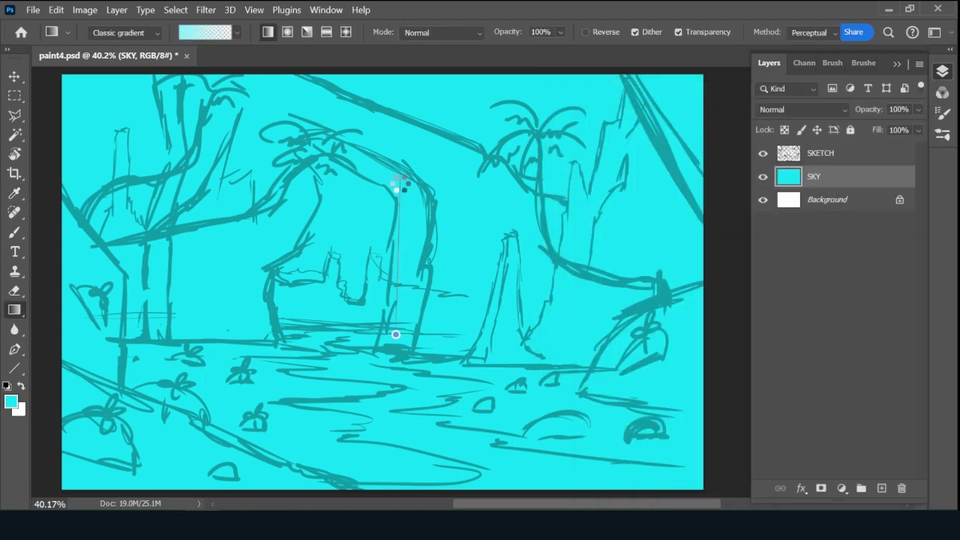
pyautogui.moveTo(396, 335); pyautogui.dragTo(396, 334)
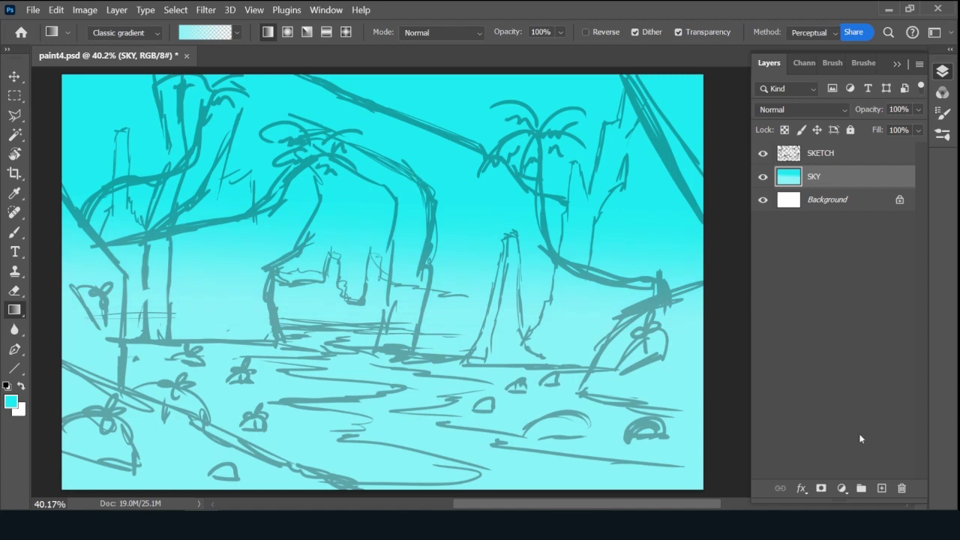
pyautogui.click(881, 489)
# Rename the new layer CLOUDS and choose the Ink 2 brush.
pyautogui.doubleClick(852, 178)
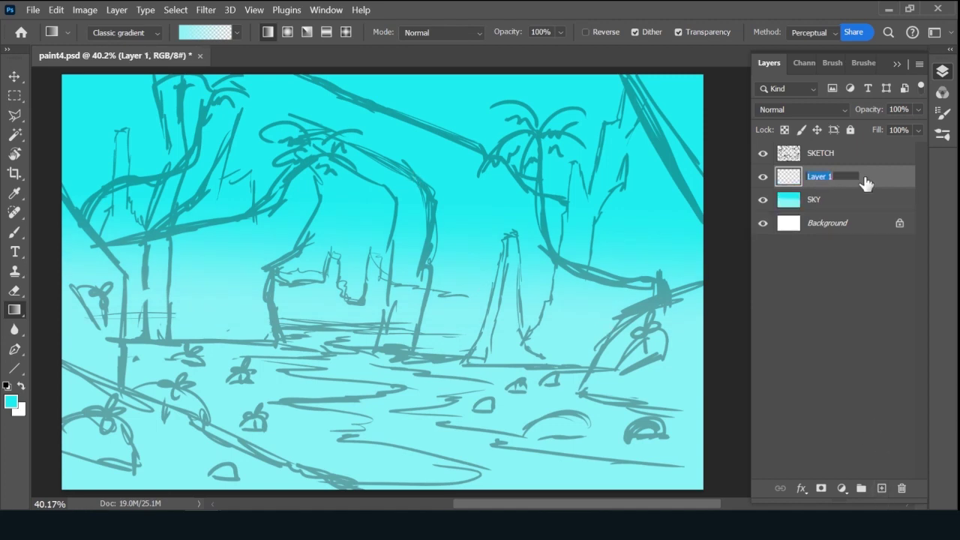
pyautogui.press('Return')
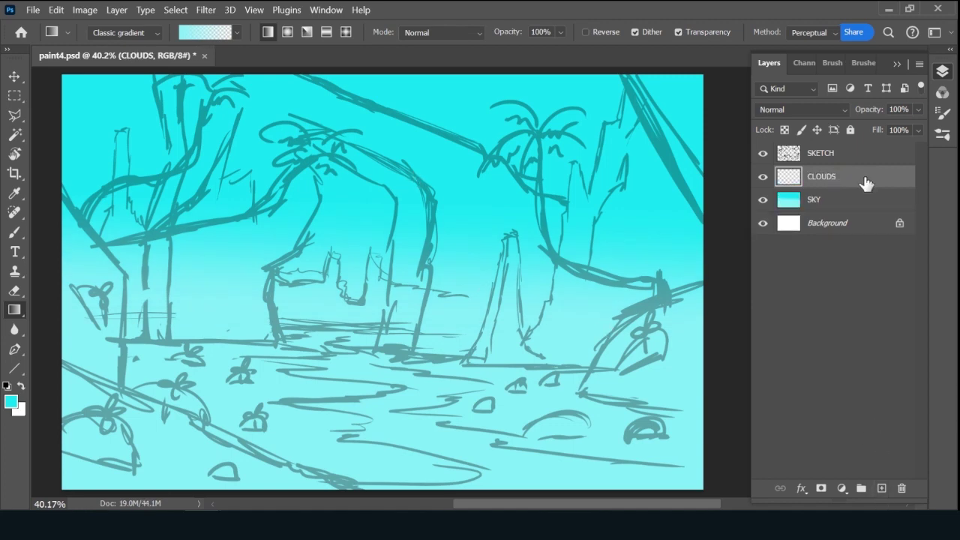
pyautogui.click(871, 63)
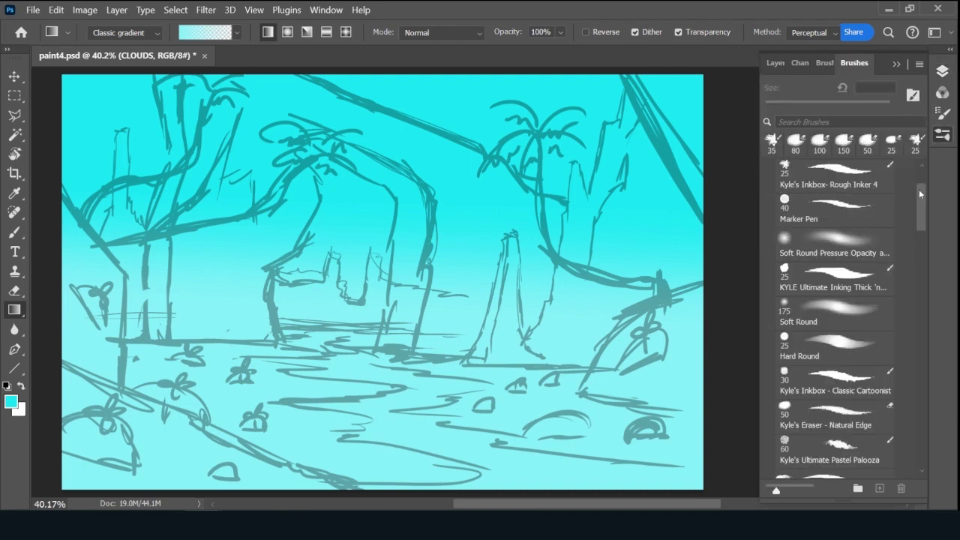
pyautogui.scroll(3, 920, 188)
pyautogui.moveTo(920, 189); pyautogui.dragTo(905, 288)
pyautogui.click(836, 341)
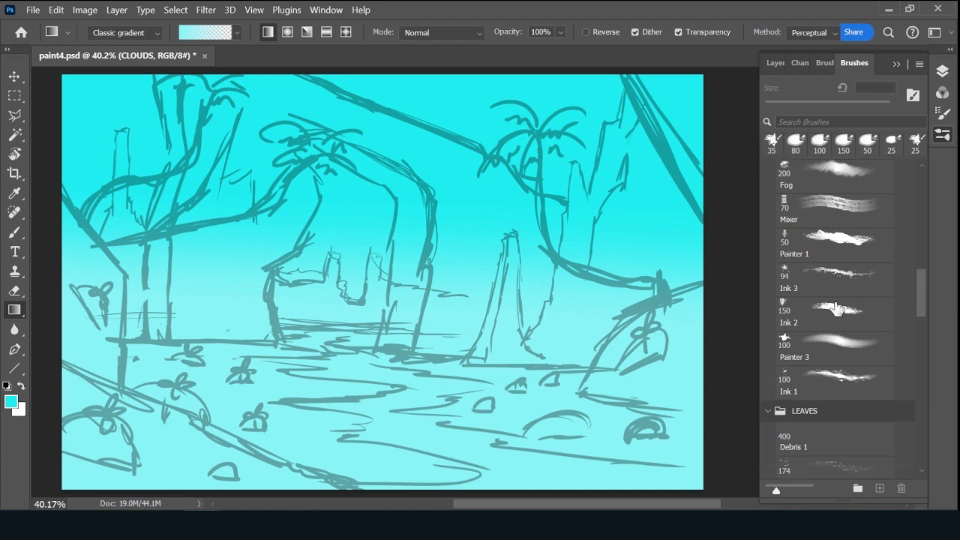
pyautogui.click(775, 62)
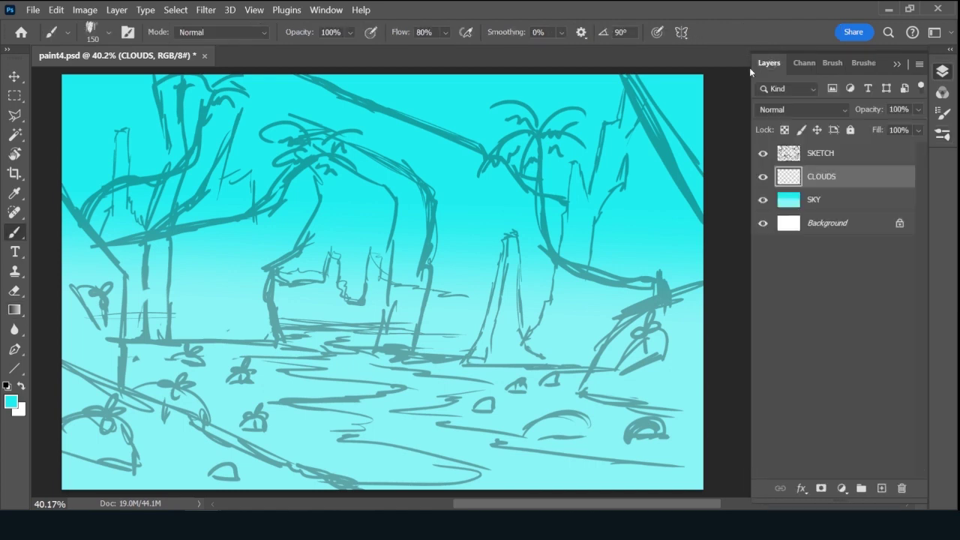
# Set a near-white pale cyan colour and a 200 brush with pressure-controlled size.
pyautogui.click(10, 402)
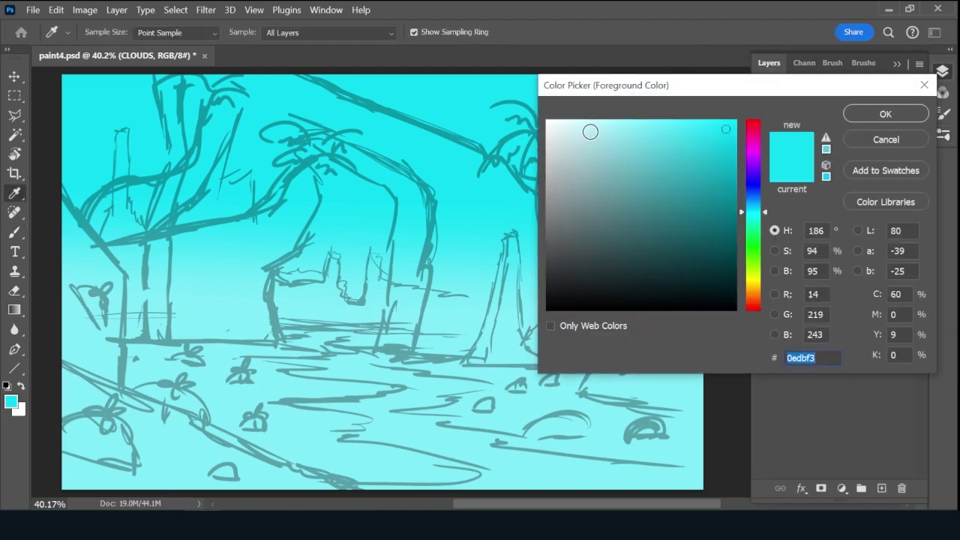
pyautogui.moveTo(590, 132); pyautogui.dragTo(573, 123)
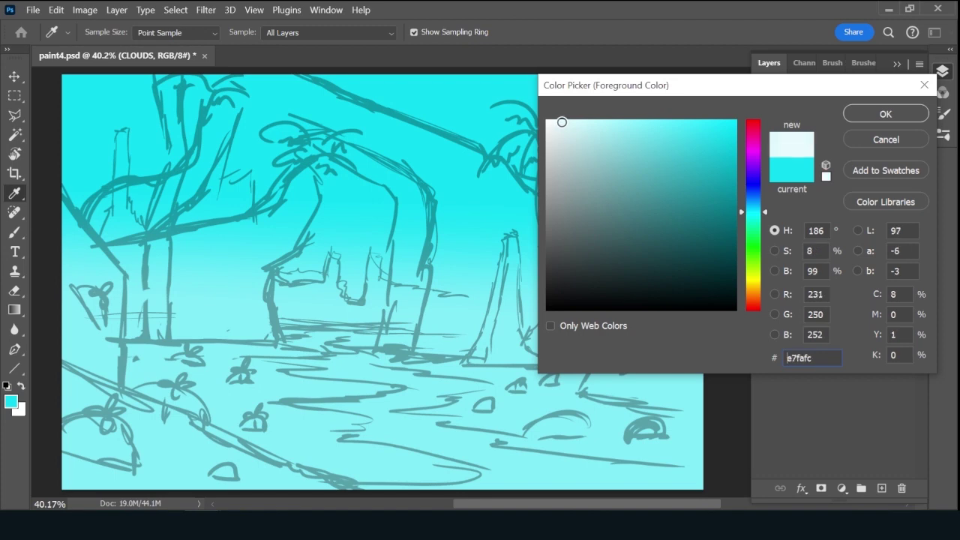
pyautogui.click(910, 112)
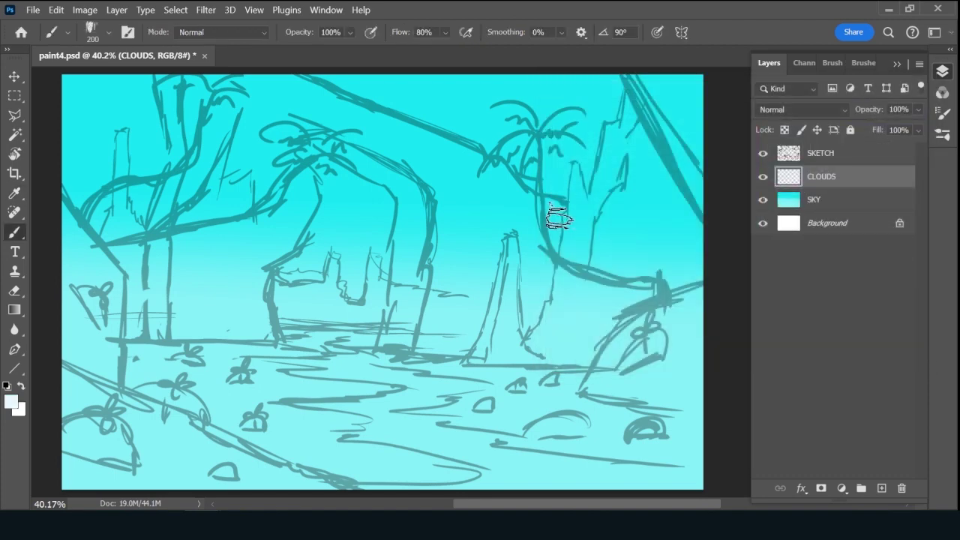
pyautogui.press(']')
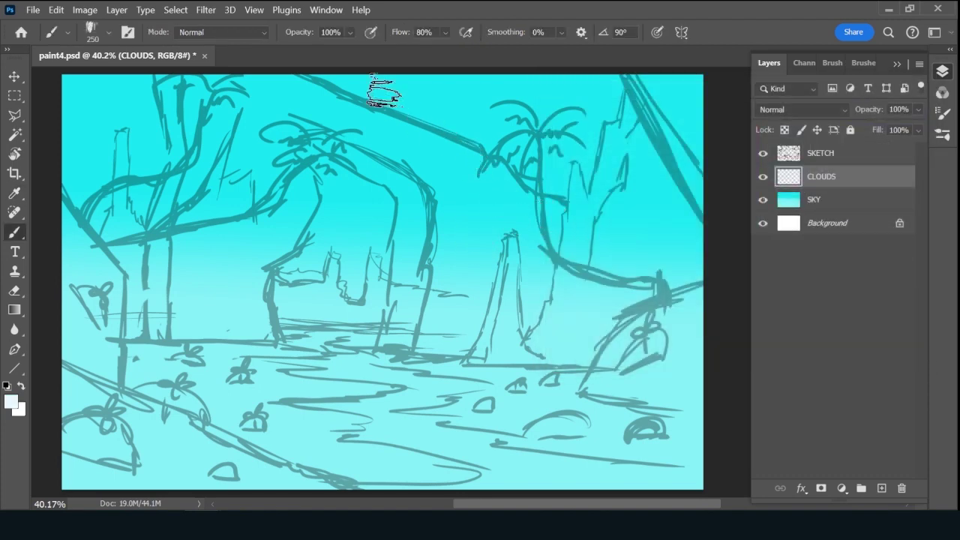
pyautogui.click(657, 32)
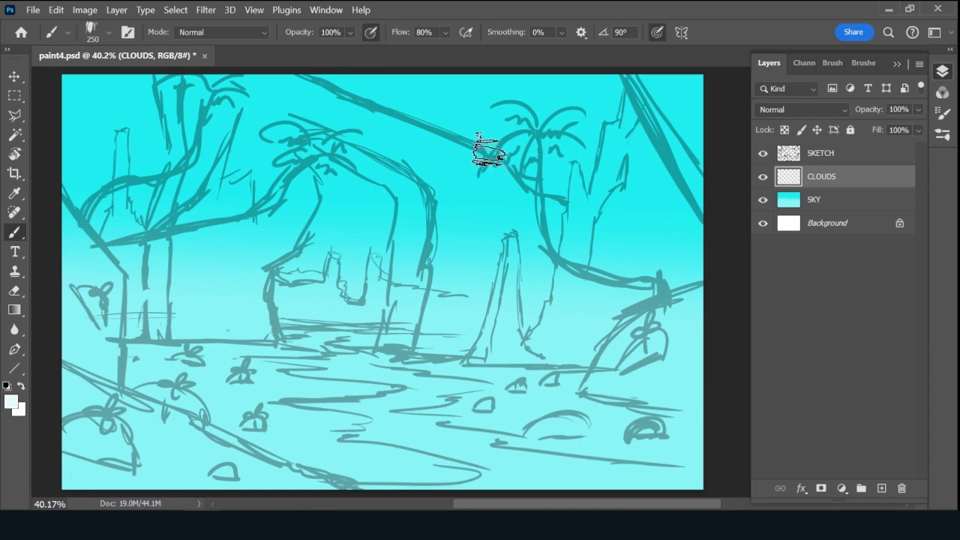
pyautogui.press('[')
# Paint upper and lower cloud masses near the palms, stretching them over the mountain top.
pyautogui.moveTo(472, 142); pyautogui.dragTo(435, 170)
pyautogui.click(458, 155)
pyautogui.click(428, 177)
pyautogui.moveTo(463, 128); pyautogui.dragTo(469, 133)
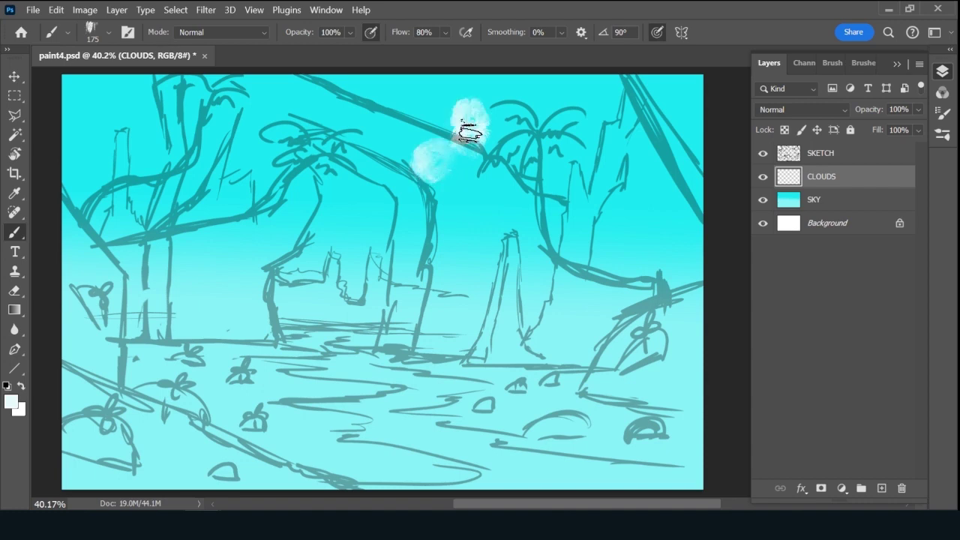
pyautogui.moveTo(402, 172); pyautogui.dragTo(380, 185)
pyautogui.moveTo(497, 103)
pyautogui.mouseDown()
pyautogui.moveTo(491, 116)
pyautogui.moveTo(461, 118)
pyautogui.moveTo(457, 133)
pyautogui.moveTo(479, 147)
pyautogui.mouseUp()
pyautogui.moveTo(360, 169)
pyautogui.mouseDown()
pyautogui.moveTo(372, 197)
pyautogui.moveTo(366, 212)
pyautogui.mouseUp()
pyautogui.moveTo(450, 109)
pyautogui.mouseDown()
pyautogui.moveTo(435, 135)
pyautogui.moveTo(443, 129)
pyautogui.mouseUp()
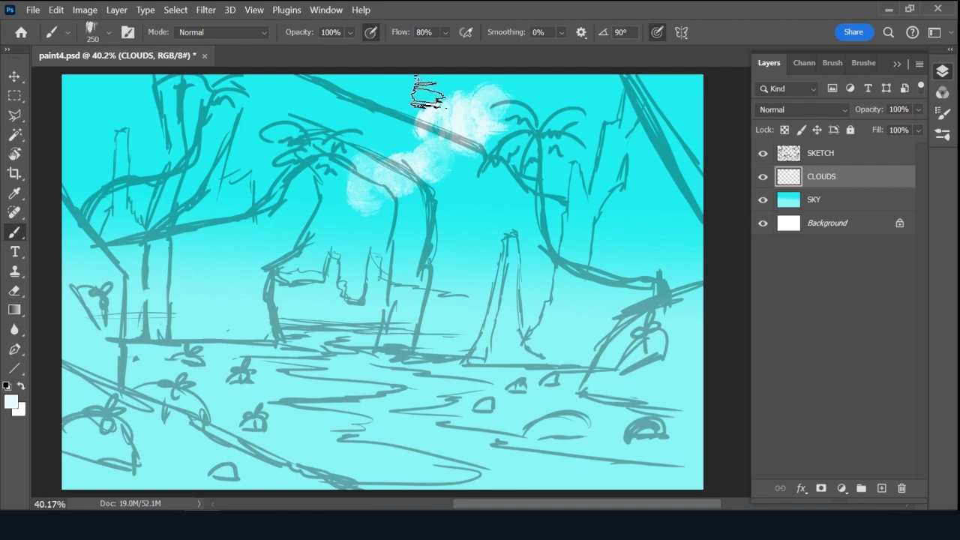
pyautogui.moveTo(476, 96)
pyautogui.mouseDown()
pyautogui.moveTo(470, 133)
pyautogui.moveTo(484, 149)
pyautogui.mouseUp()
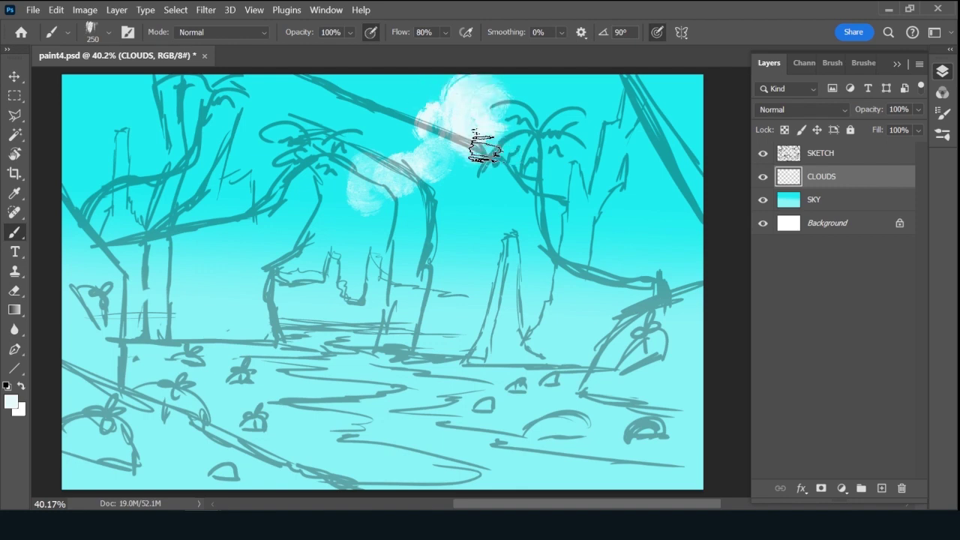
pyautogui.moveTo(375, 175)
pyautogui.mouseDown()
pyautogui.moveTo(343, 178)
pyautogui.moveTo(362, 174)
pyautogui.moveTo(354, 210)
pyautogui.moveTo(345, 196)
pyautogui.moveTo(310, 202)
pyautogui.moveTo(321, 195)
pyautogui.moveTo(338, 213)
pyautogui.moveTo(350, 161)
pyautogui.moveTo(330, 201)
pyautogui.moveTo(312, 213)
pyautogui.moveTo(283, 202)
pyautogui.moveTo(288, 224)
pyautogui.moveTo(312, 192)
pyautogui.moveTo(281, 197)
pyautogui.moveTo(277, 186)
pyautogui.moveTo(265, 224)
pyautogui.moveTo(231, 235)
pyautogui.moveTo(318, 215)
pyautogui.moveTo(300, 233)
pyautogui.mouseUp()
# Sample cloud and sky tones to brighten the upper cloud and spread haze over the mountain.
pyautogui.keyDown('alt'); pyautogui.click(502, 84); pyautogui.keyUp('alt')
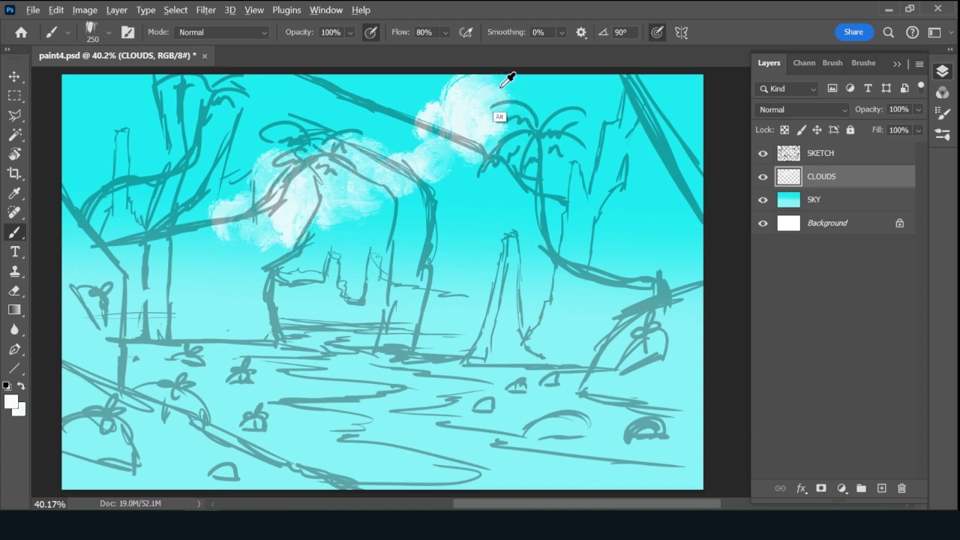
pyautogui.keyDown('alt'); pyautogui.click(508, 80); pyautogui.keyUp('alt')
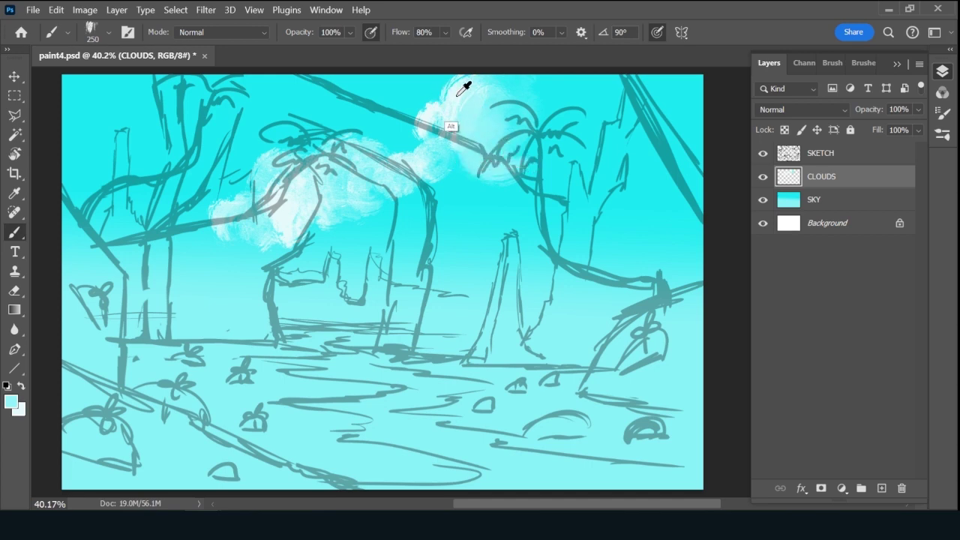
pyautogui.keyDown('alt'); pyautogui.click(454, 96); pyautogui.keyUp('alt')
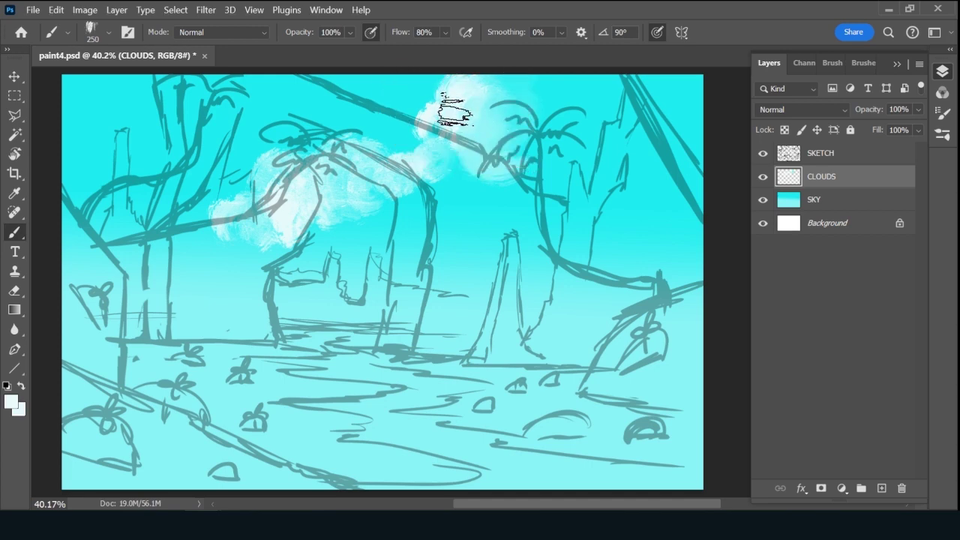
pyautogui.moveTo(453, 108)
pyautogui.mouseDown()
pyautogui.moveTo(469, 137)
pyautogui.moveTo(448, 151)
pyautogui.moveTo(476, 135)
pyautogui.mouseUp()
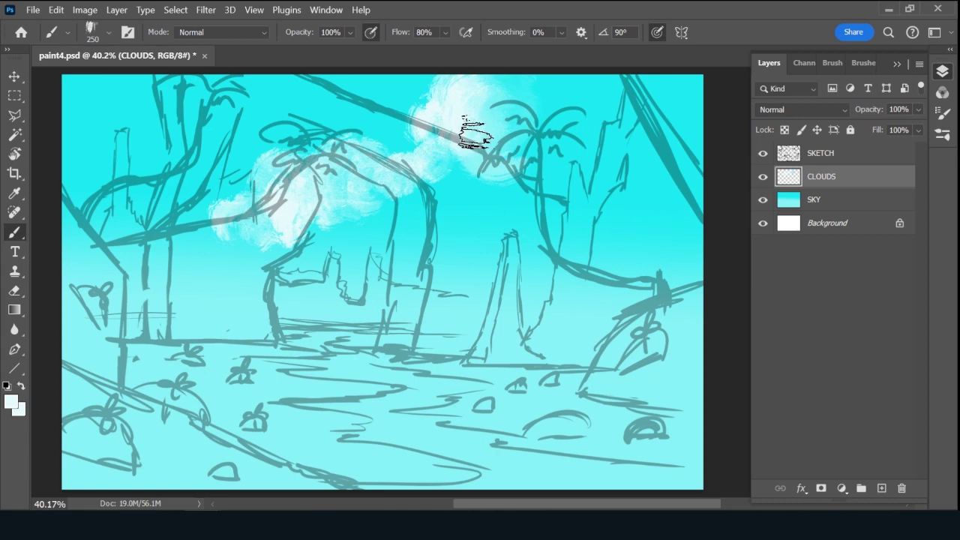
pyautogui.keyDown('alt'); pyautogui.click(492, 87); pyautogui.keyUp('alt')
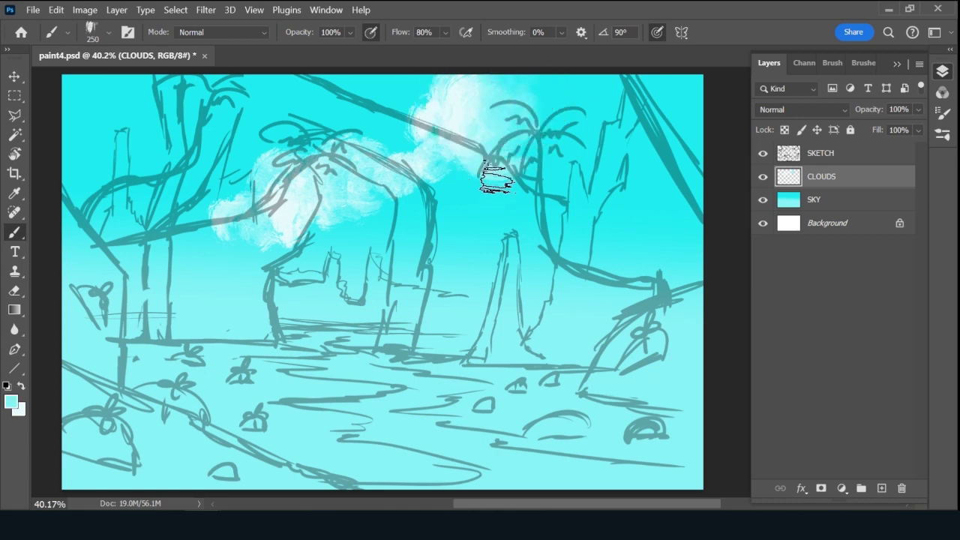
pyautogui.moveTo(498, 178)
pyautogui.mouseDown()
pyautogui.moveTo(537, 184)
pyautogui.moveTo(555, 155)
pyautogui.moveTo(543, 171)
pyautogui.moveTo(560, 171)
pyautogui.moveTo(555, 204)
pyautogui.moveTo(571, 195)
pyautogui.moveTo(573, 126)
pyautogui.moveTo(555, 201)
pyautogui.moveTo(500, 218)
pyautogui.moveTo(495, 207)
pyautogui.moveTo(515, 242)
pyautogui.moveTo(541, 219)
pyautogui.moveTo(549, 229)
pyautogui.moveTo(585, 141)
pyautogui.moveTo(603, 157)
pyautogui.moveTo(577, 207)
pyautogui.moveTo(533, 238)
pyautogui.moveTo(469, 218)
pyautogui.mouseUp()
pyautogui.keyDown('alt'); pyautogui.click(455, 94); pyautogui.keyUp('alt')
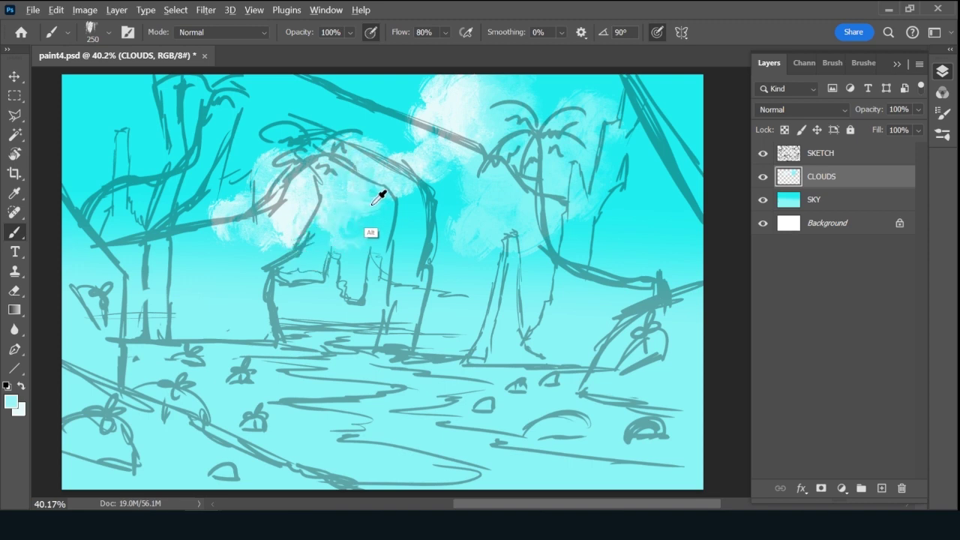
pyautogui.moveTo(362, 217)
pyautogui.mouseDown()
pyautogui.moveTo(364, 235)
pyautogui.moveTo(285, 262)
pyautogui.moveTo(360, 252)
pyautogui.moveTo(407, 208)
pyautogui.moveTo(427, 268)
pyautogui.moveTo(432, 259)
pyautogui.mouseUp()
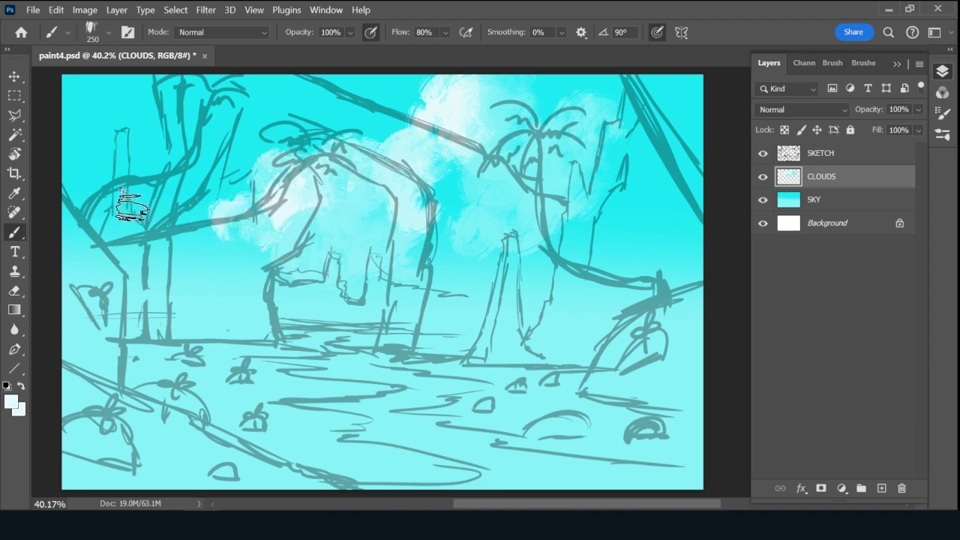
# Paint soft white clouds beside the left tree and soften cloud edges near the middle.
pyautogui.moveTo(128, 203)
pyautogui.mouseDown()
pyautogui.moveTo(134, 231)
pyautogui.moveTo(96, 217)
pyautogui.moveTo(168, 171)
pyautogui.moveTo(156, 183)
pyautogui.moveTo(169, 182)
pyautogui.moveTo(176, 206)
pyautogui.moveTo(183, 191)
pyautogui.moveTo(211, 189)
pyautogui.mouseUp()
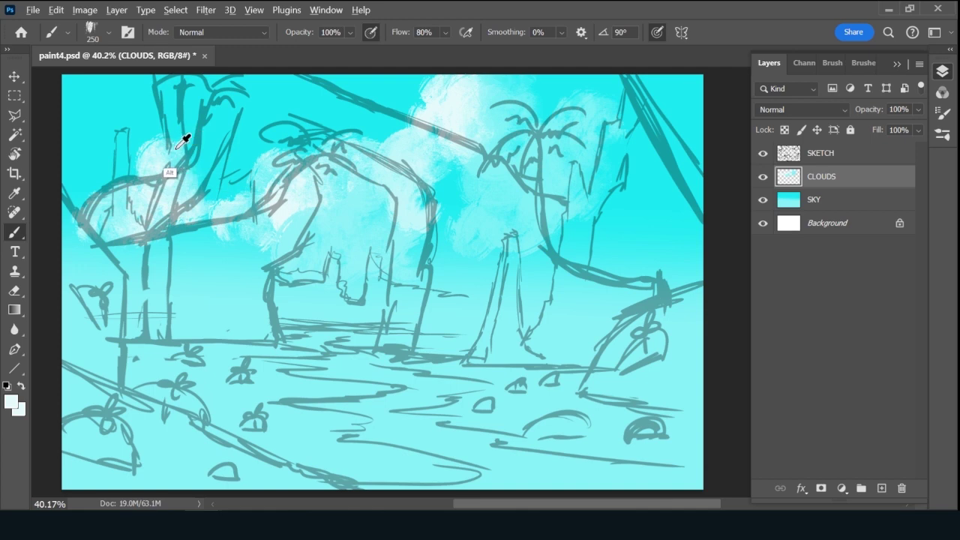
pyautogui.keyDown('alt'); pyautogui.click(180, 143); pyautogui.keyUp('alt')
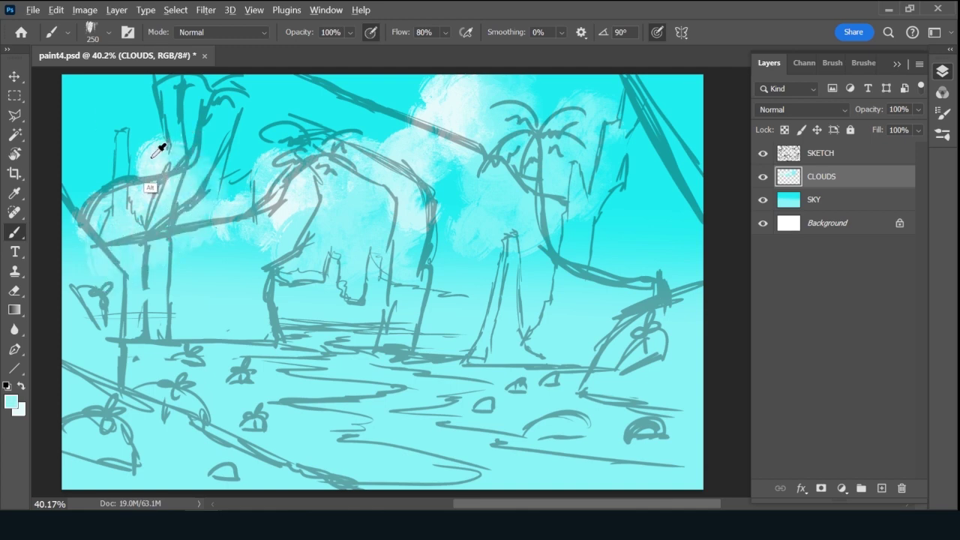
pyautogui.moveTo(139, 143); pyautogui.dragTo(162, 182)
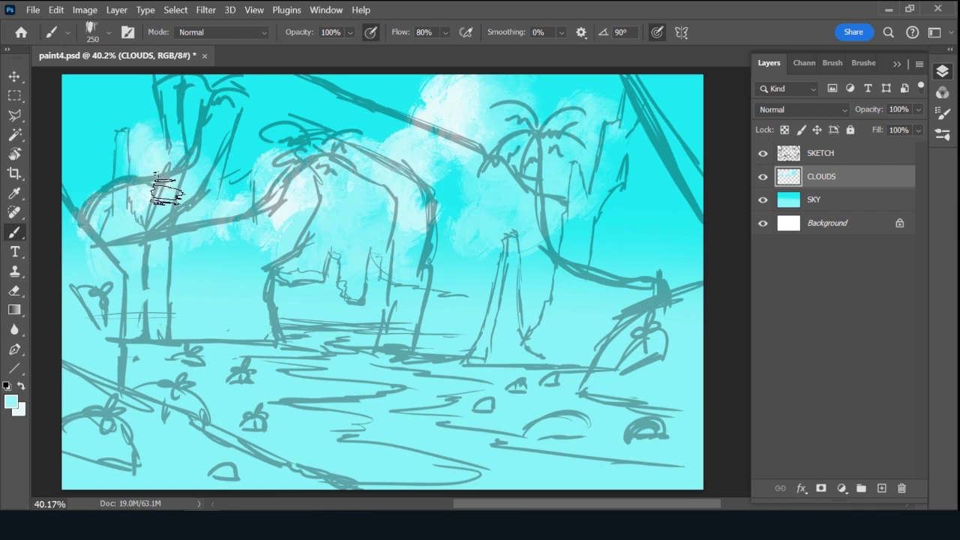
pyautogui.moveTo(290, 219)
pyautogui.mouseDown()
pyautogui.moveTo(285, 208)
pyautogui.moveTo(279, 219)
pyautogui.moveTo(293, 229)
pyautogui.moveTo(232, 247)
pyautogui.moveTo(300, 256)
pyautogui.mouseUp()
pyautogui.keyDown('alt'); pyautogui.click(398, 135); pyautogui.keyUp('alt')
pyautogui.keyDown('alt'); pyautogui.click(384, 154); pyautogui.keyUp('alt')
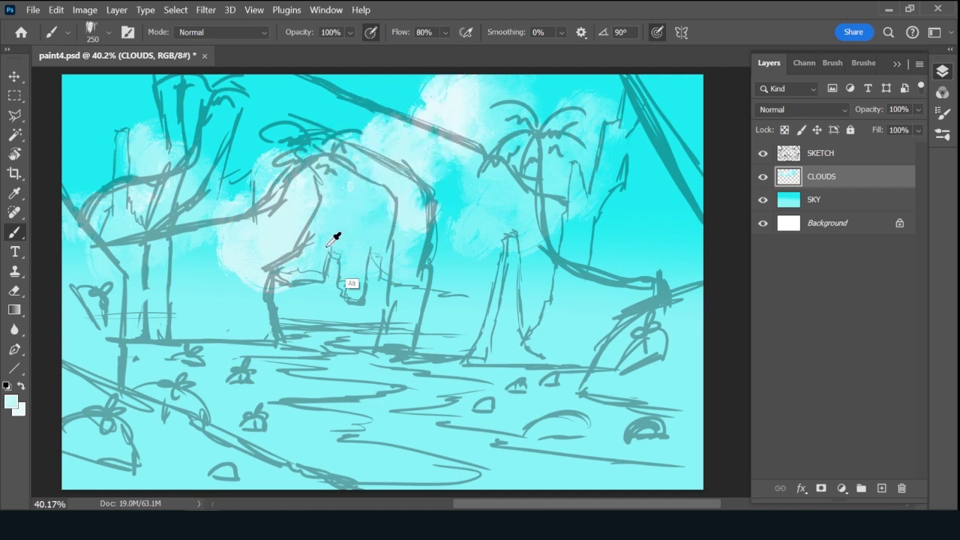
pyautogui.keyDown('alt'); pyautogui.click(76, 200); pyautogui.keyUp('alt')
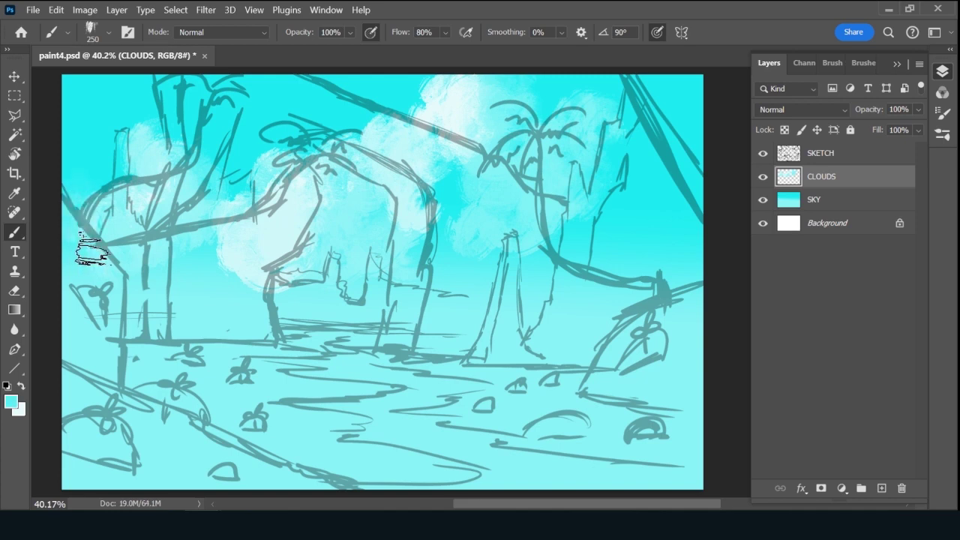
pyautogui.keyDown('alt'); pyautogui.click(433, 121); pyautogui.keyUp('alt')
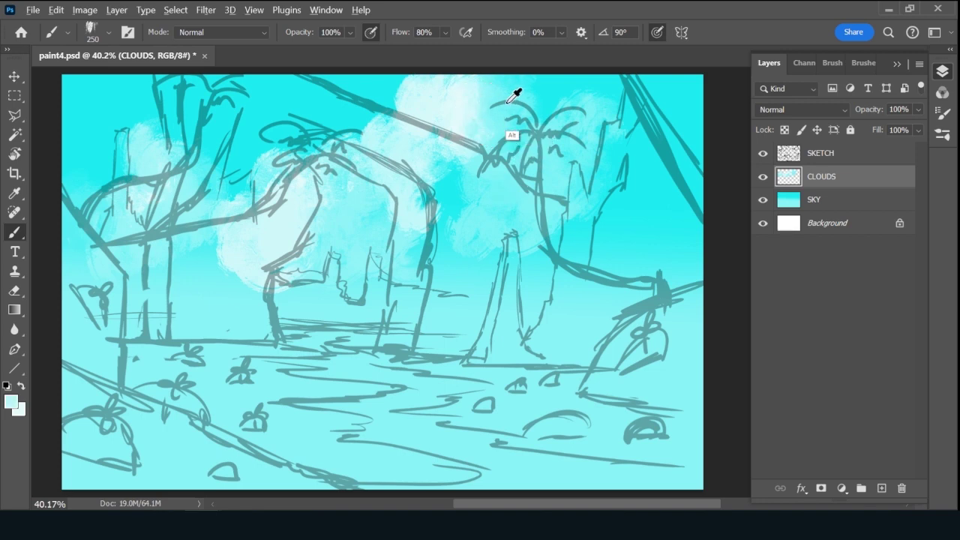
pyautogui.keyDown('alt'); pyautogui.click(440, 99); pyautogui.keyUp('alt')
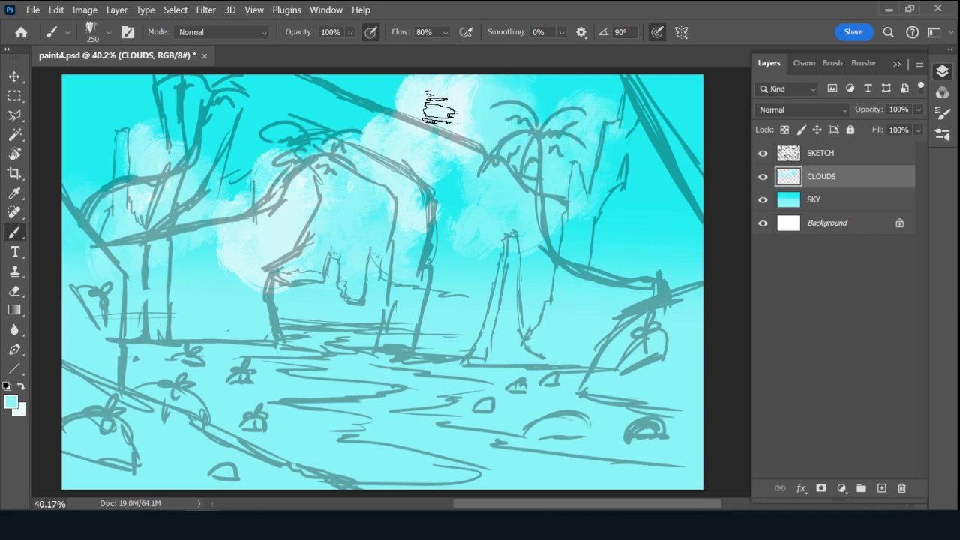
# Build pale white clouds around and over the right palm, trimming edges with sky cyan.
pyautogui.moveTo(575, 117); pyautogui.dragTo(568, 142)
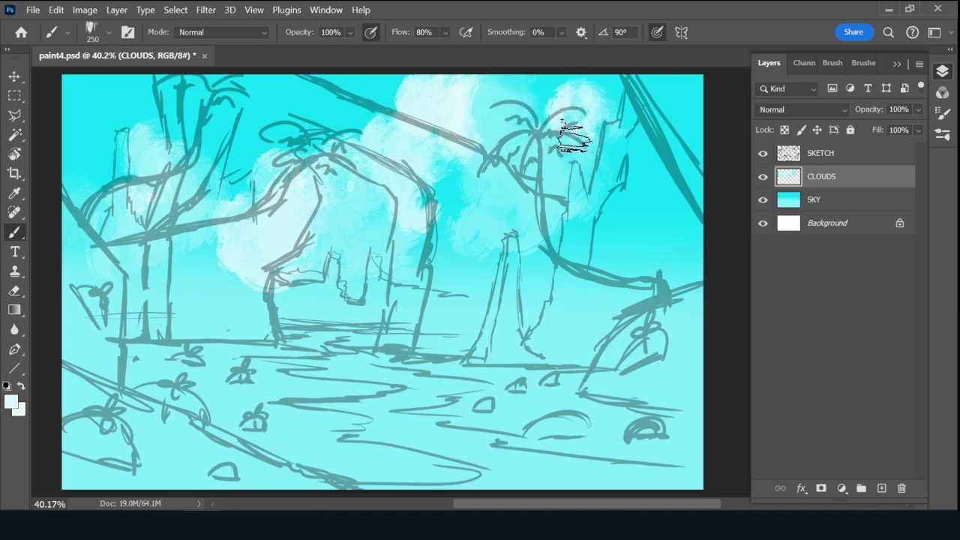
pyautogui.keyDown('alt'); pyautogui.click(605, 110); pyautogui.keyUp('alt')
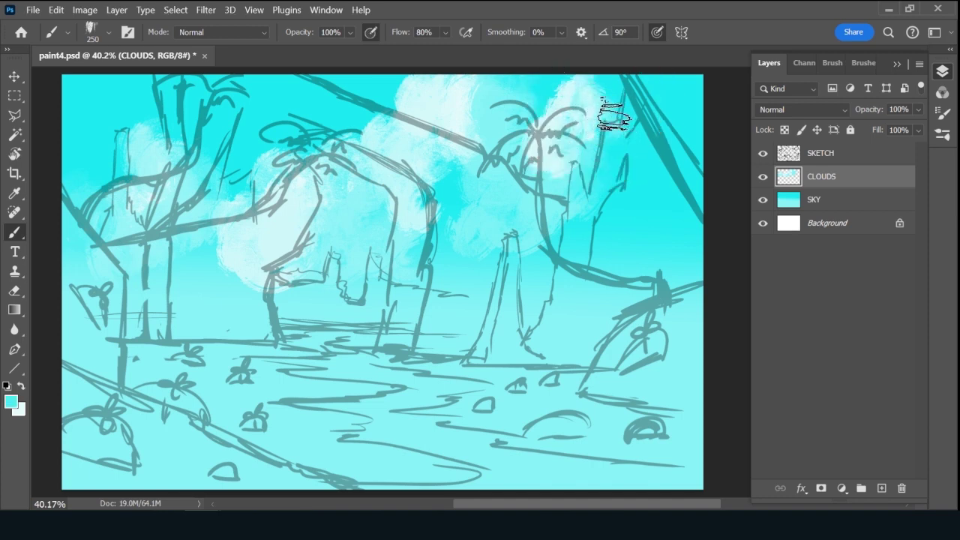
pyautogui.moveTo(600, 116)
pyautogui.mouseDown()
pyautogui.moveTo(590, 96)
pyautogui.moveTo(621, 107)
pyautogui.moveTo(590, 140)
pyautogui.moveTo(621, 153)
pyautogui.mouseUp()
pyautogui.moveTo(575, 82)
pyautogui.keyDown('alt'); pyautogui.mouseDown()
pyautogui.moveTo(584, 78)
pyautogui.moveTo(562, 97)
pyautogui.moveTo(568, 107)
pyautogui.mouseUp(); pyautogui.keyUp('alt')
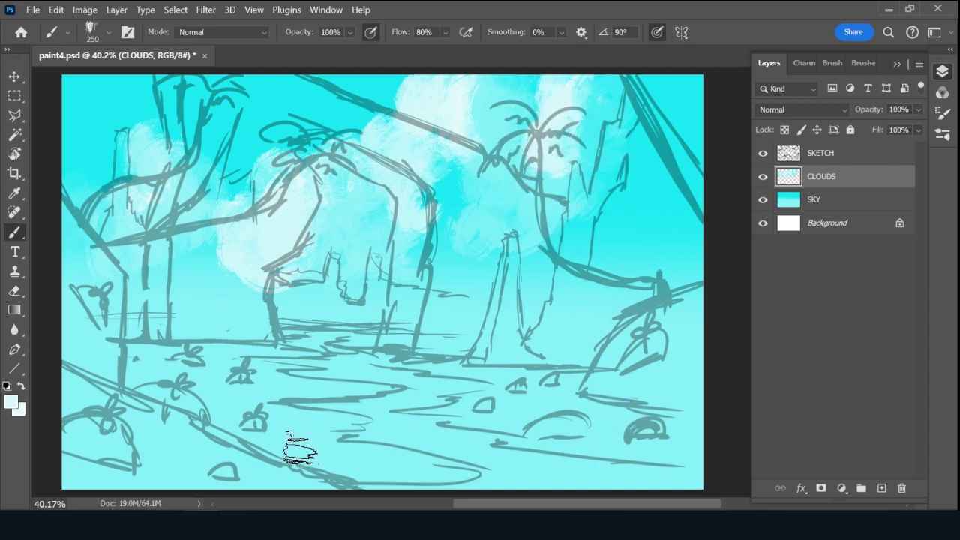
pyautogui.keyDown('alt'); pyautogui.click(583, 90); pyautogui.keyUp('alt')
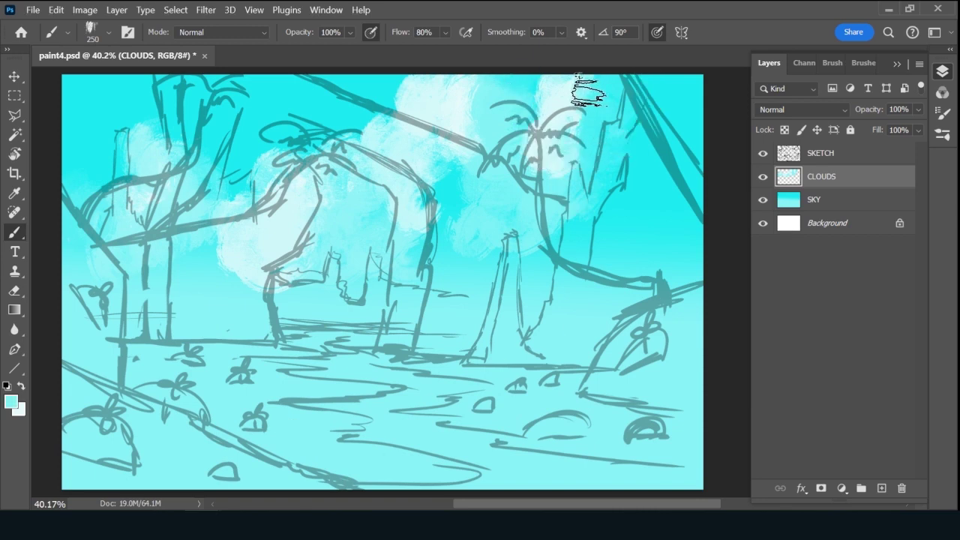
pyautogui.moveTo(552, 172)
pyautogui.mouseDown()
pyautogui.moveTo(536, 172)
pyautogui.moveTo(508, 197)
pyautogui.moveTo(564, 170)
pyautogui.moveTo(570, 212)
pyautogui.moveTo(604, 219)
pyautogui.moveTo(538, 221)
pyautogui.moveTo(551, 239)
pyautogui.mouseUp()
pyautogui.keyDown('alt'); pyautogui.click(565, 169); pyautogui.keyUp('alt')
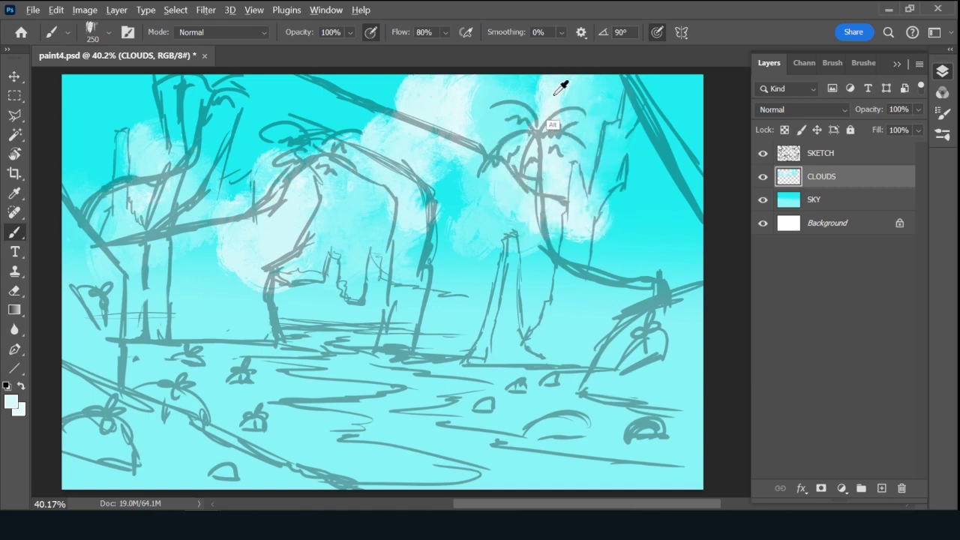
pyautogui.keyDown('alt'); pyautogui.click(555, 96); pyautogui.keyUp('alt')
pyautogui.moveTo(547, 100); pyautogui.dragTo(534, 129)
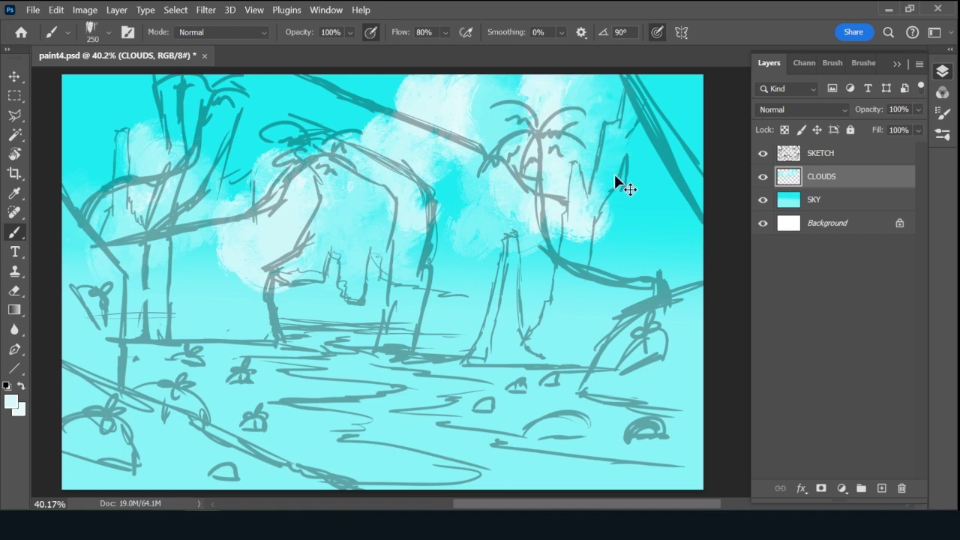
# Save the file and add a new layer named B_MOUNT above CLOUDS.
pyautogui.hotkey('ctrl', 's')
pyautogui.hotkey('ctrl', 'a')
pyautogui.click(881, 487)
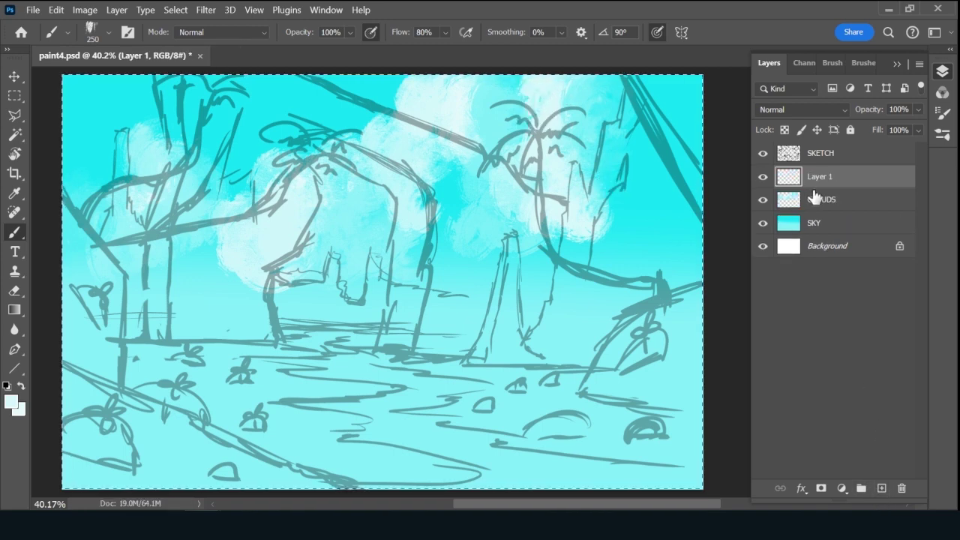
pyautogui.hotkey('ctrl', 'd')
pyautogui.doubleClick(854, 180)
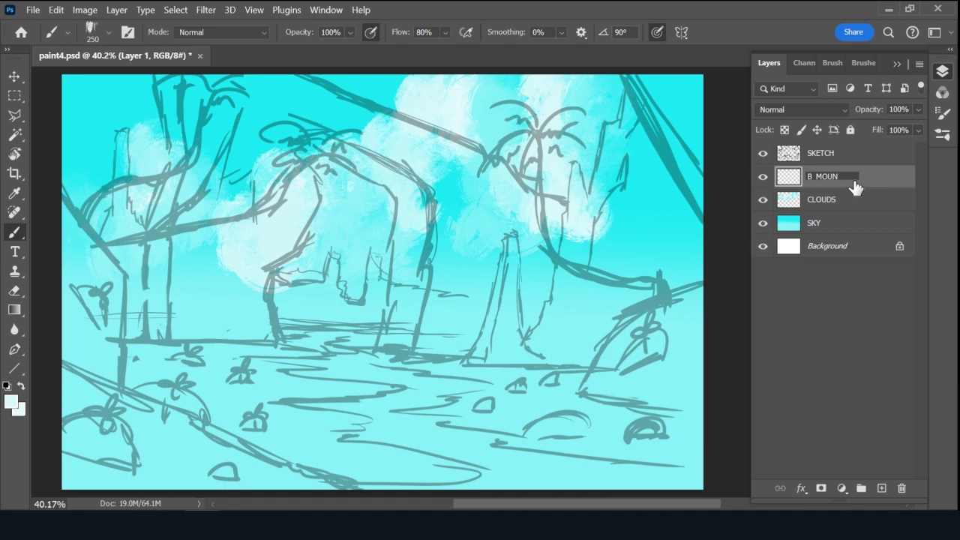
# Choose the 35 px spiky brush and set the foreground colour to darker teal 1bafc0.
pyautogui.click(862, 62)
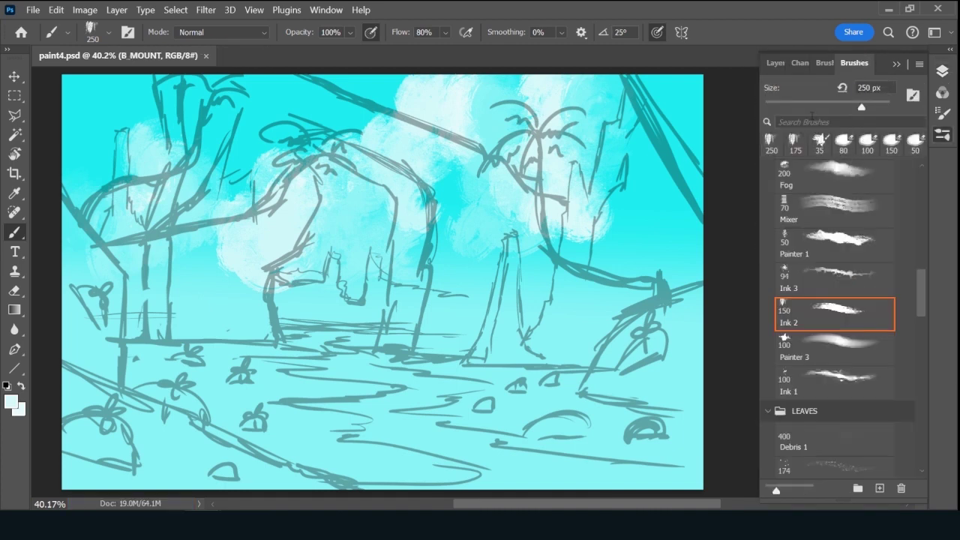
pyautogui.click(820, 139)
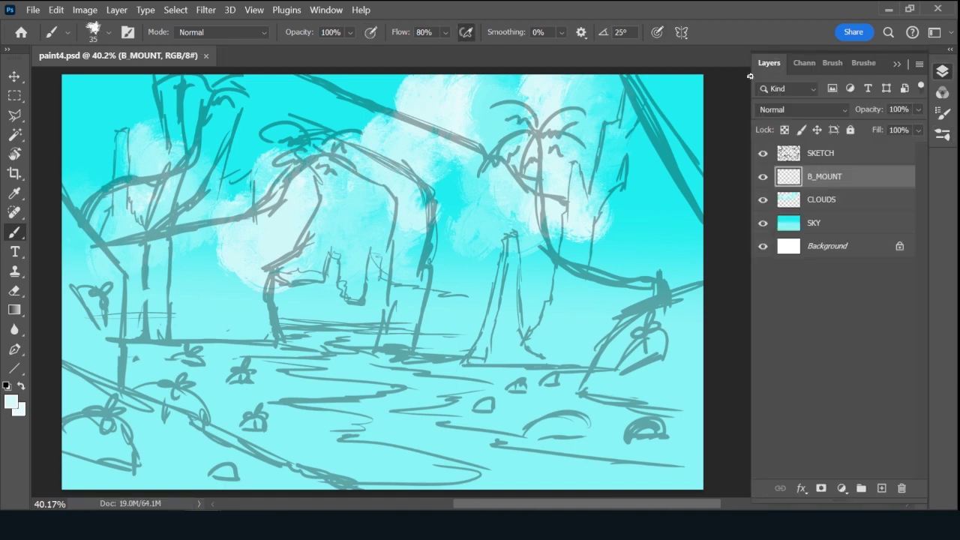
pyautogui.click(11, 405)
pyautogui.click(376, 83)
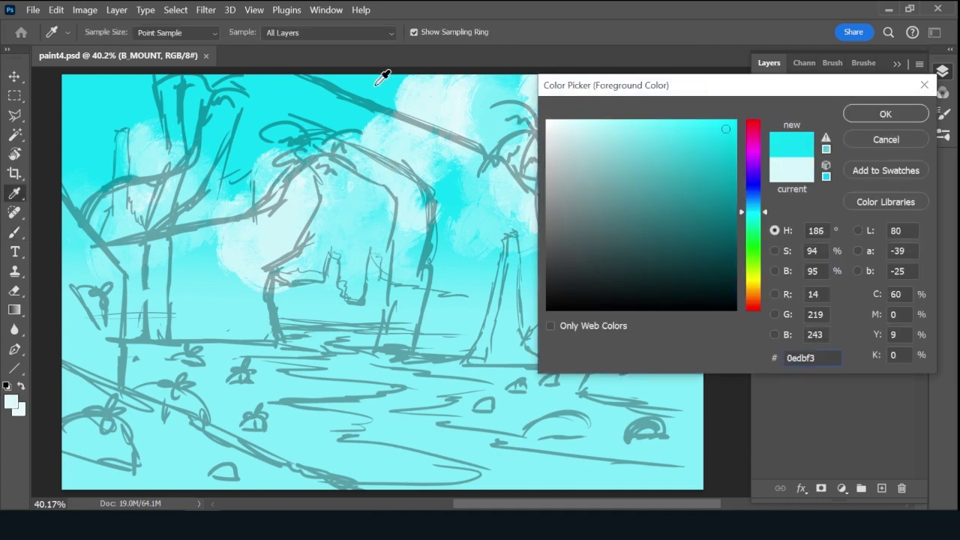
pyautogui.click(707, 170)
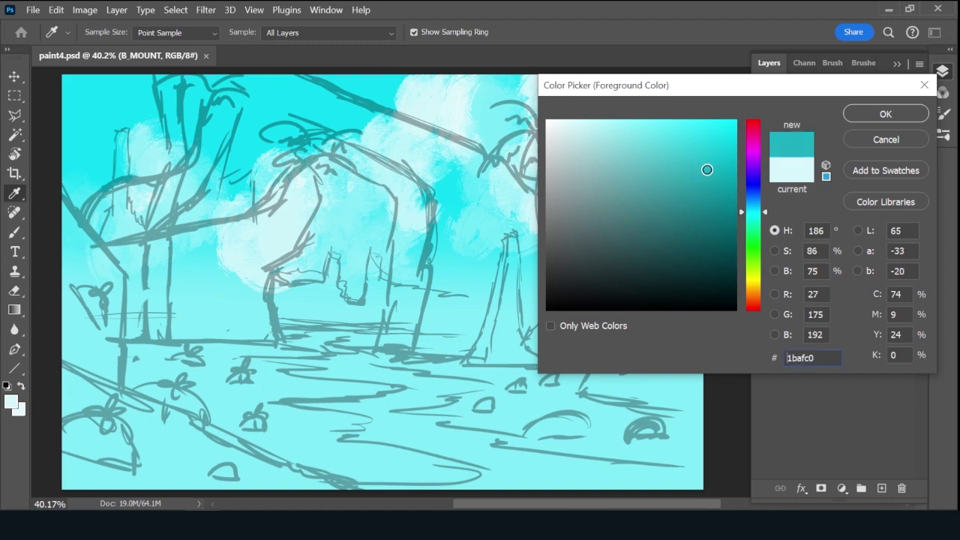
pyautogui.click(889, 118)
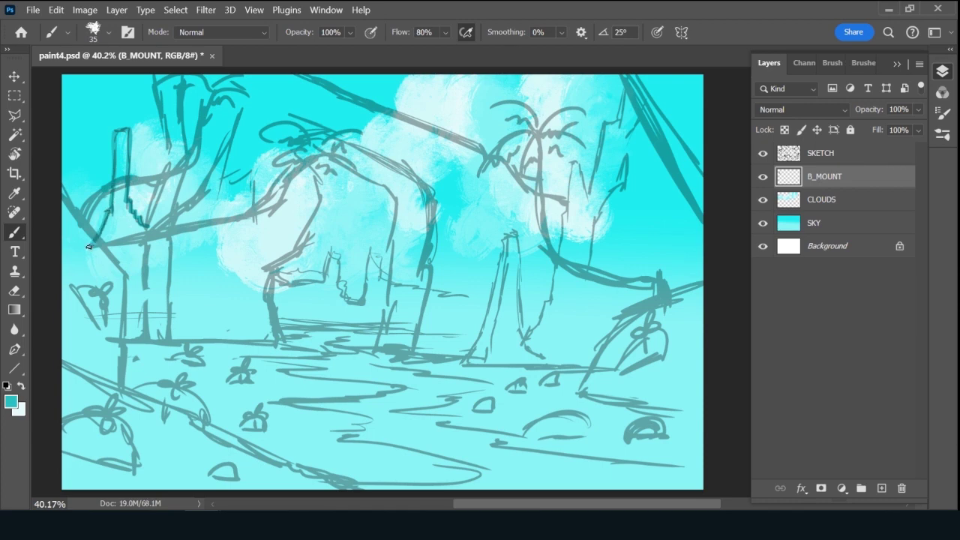
# Outline the mountain's left slope and ridge over the towers in teal.
pyautogui.moveTo(151, 229); pyautogui.dragTo(246, 272)
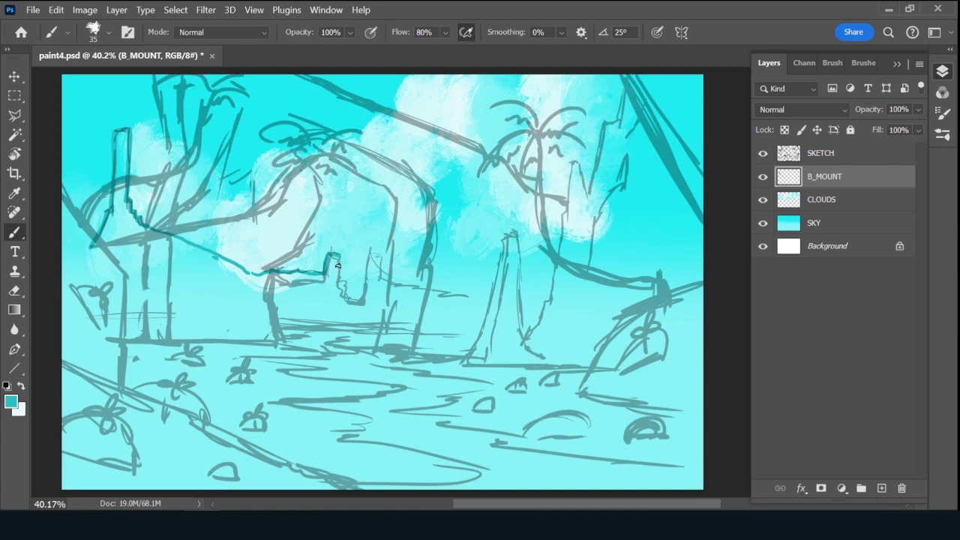
pyautogui.moveTo(339, 265); pyautogui.dragTo(338, 282)
pyautogui.moveTo(396, 284); pyautogui.dragTo(537, 305)
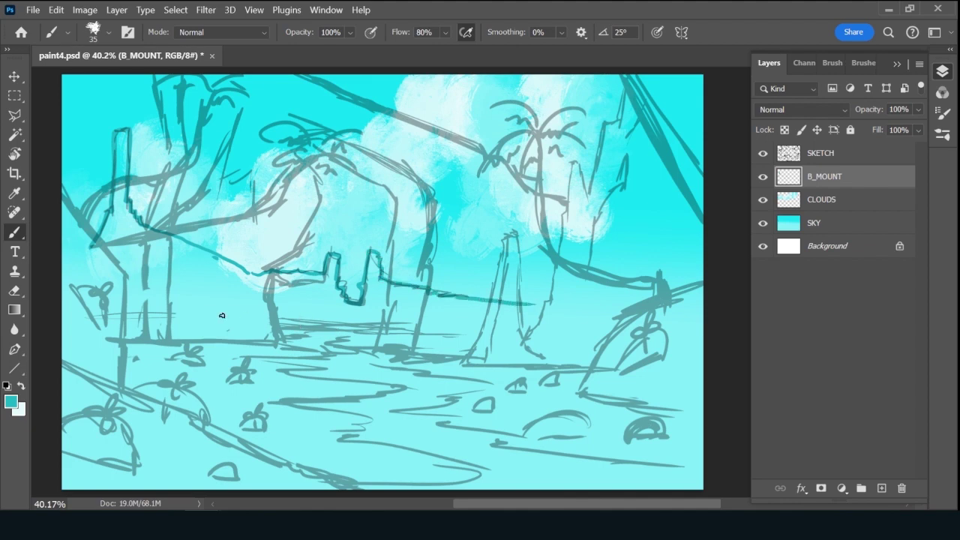
# Draw a long straight horizon line across the canvas beneath the ridge, redoing misplaced attempts.
pyautogui.press('shift')
pyautogui.moveTo(76, 311); pyautogui.dragTo(623, 345)
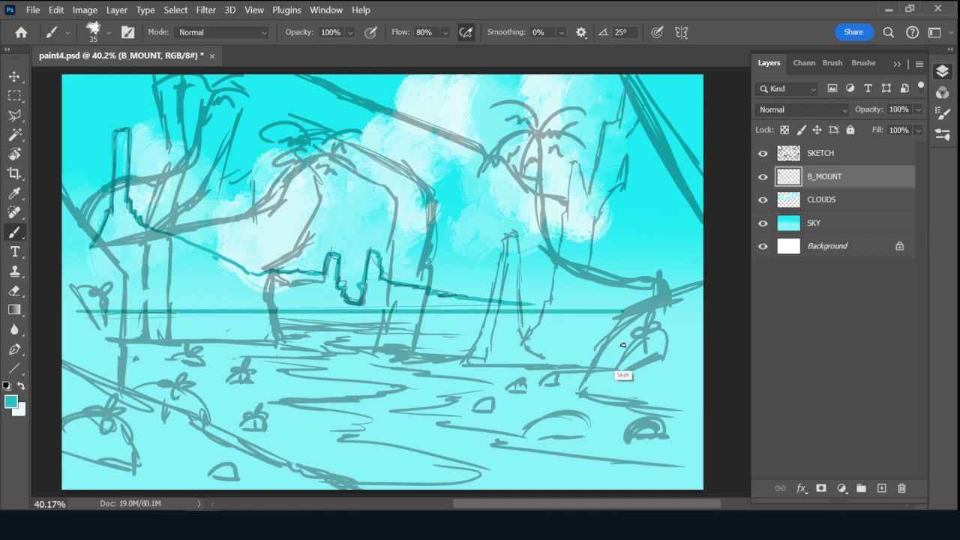
pyautogui.press('alt')
pyautogui.hotkey('ctrl', 'z')
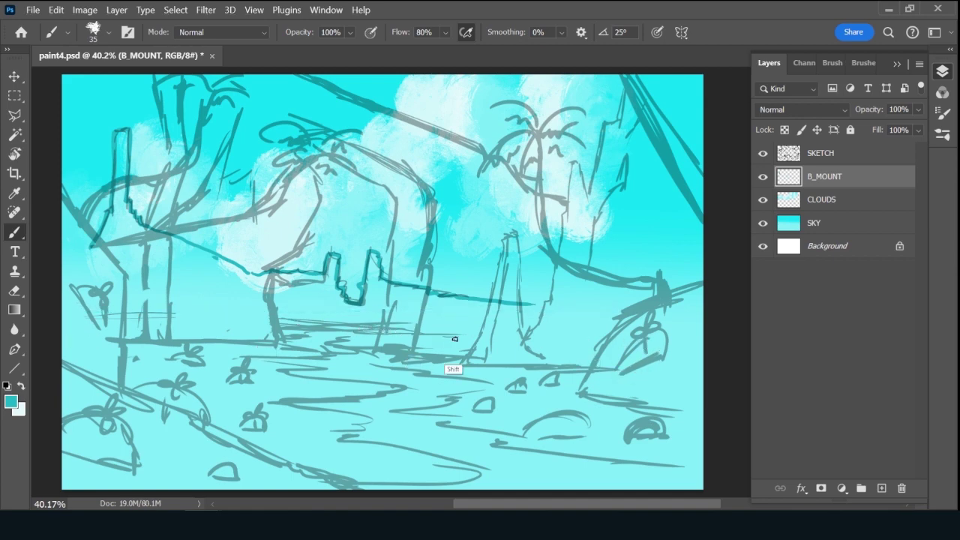
pyautogui.moveTo(456, 338)
pyautogui.mouseDown()
pyautogui.moveTo(285, 338)
pyautogui.moveTo(65, 319)
pyautogui.mouseUp()
pyautogui.hscroll(-2, 65, 319)
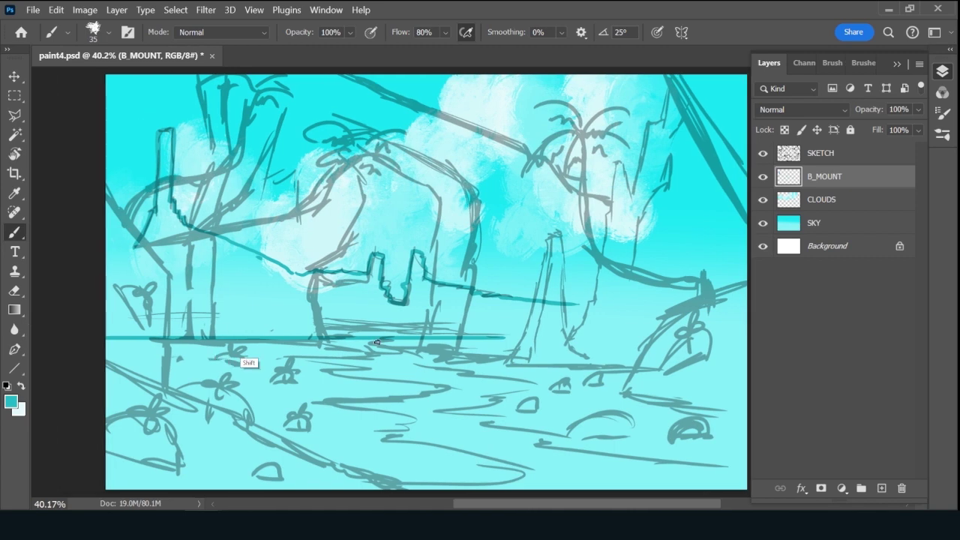
pyautogui.keyDown('shift'); pyautogui.click(571, 339); pyautogui.keyUp('shift')
pyautogui.hotkey('ctrl', 'z')
pyautogui.hotkey('ctrl', 'z')
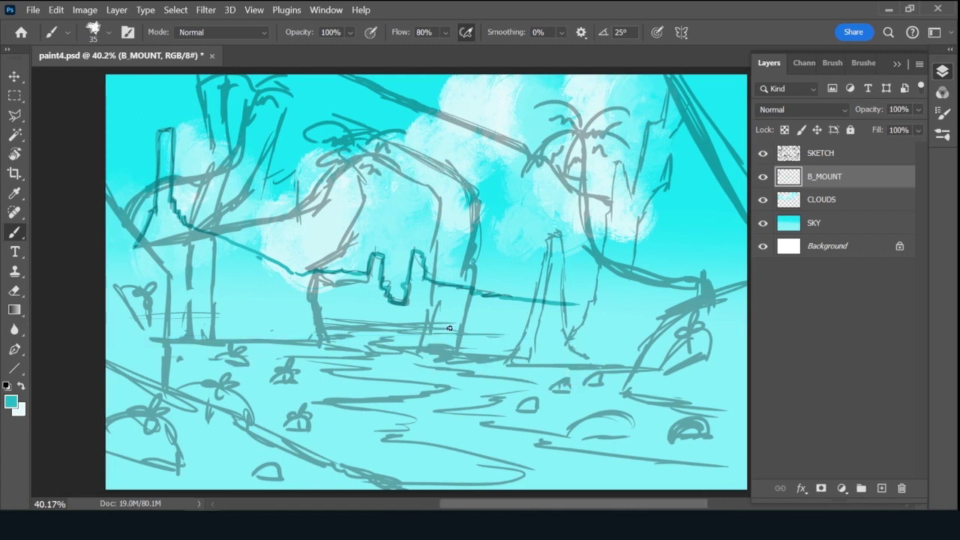
pyautogui.moveTo(91, 315); pyautogui.dragTo(668, 344)
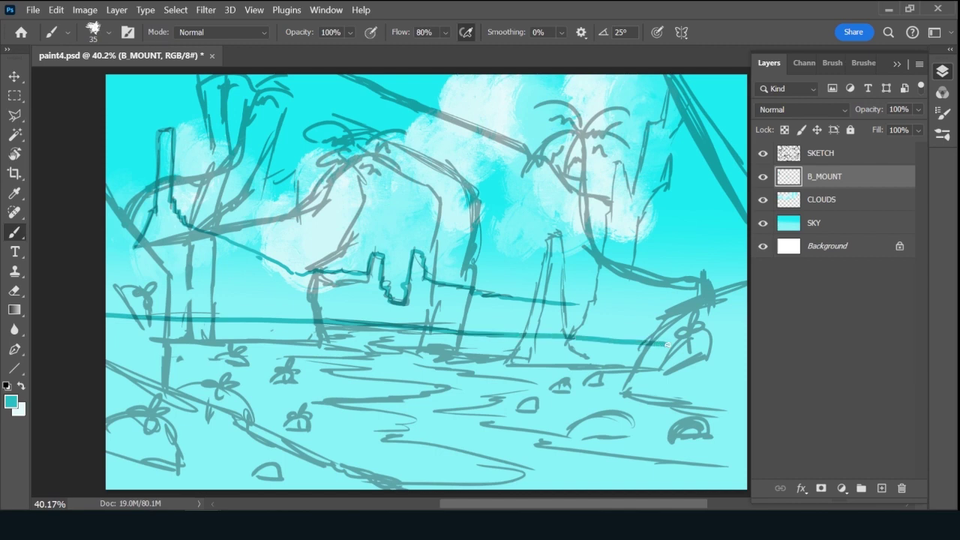
pyautogui.press(']')
pyautogui.press(']')
# Fill the left pillar and the mountain band along the horizon with dark teal.
pyautogui.moveTo(150, 226)
pyautogui.mouseDown()
pyautogui.moveTo(143, 259)
pyautogui.moveTo(160, 244)
pyautogui.moveTo(146, 266)
pyautogui.moveTo(168, 253)
pyautogui.moveTo(159, 277)
pyautogui.moveTo(152, 228)
pyautogui.moveTo(164, 213)
pyautogui.moveTo(153, 244)
pyautogui.moveTo(162, 259)
pyautogui.moveTo(171, 205)
pyautogui.moveTo(185, 261)
pyautogui.mouseUp()
pyautogui.moveTo(163, 135)
pyautogui.mouseDown()
pyautogui.moveTo(164, 218)
pyautogui.moveTo(171, 143)
pyautogui.moveTo(167, 191)
pyautogui.moveTo(134, 259)
pyautogui.moveTo(151, 269)
pyautogui.moveTo(138, 271)
pyautogui.mouseUp()
pyautogui.press(']')
pyautogui.press(']')
pyautogui.moveTo(171, 204)
pyautogui.mouseDown()
pyautogui.moveTo(177, 253)
pyautogui.moveTo(178, 238)
pyautogui.moveTo(191, 269)
pyautogui.moveTo(167, 285)
pyautogui.moveTo(228, 294)
pyautogui.moveTo(203, 297)
pyautogui.mouseUp()
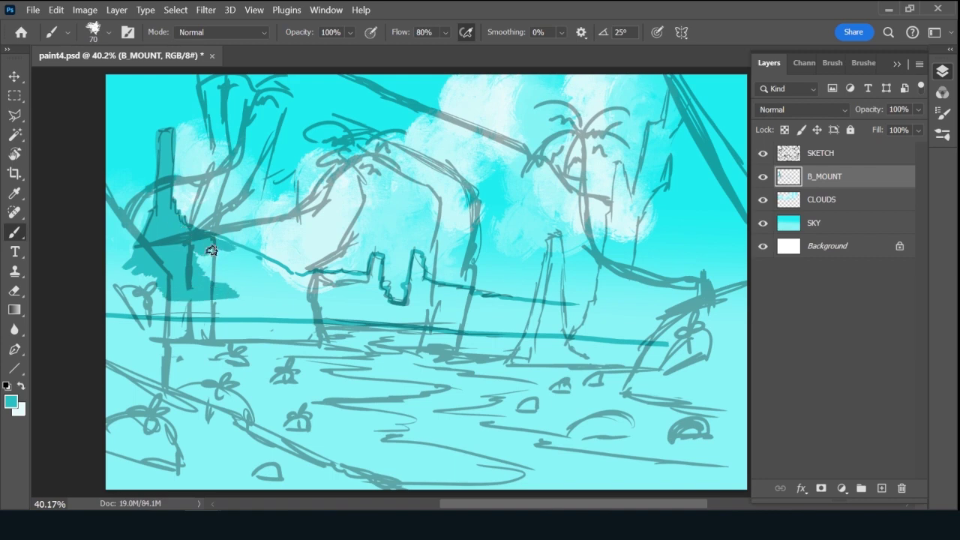
pyautogui.moveTo(211, 250)
pyautogui.mouseDown()
pyautogui.moveTo(188, 265)
pyautogui.moveTo(234, 270)
pyautogui.moveTo(188, 278)
pyautogui.moveTo(264, 297)
pyautogui.moveTo(169, 316)
pyautogui.moveTo(213, 315)
pyautogui.moveTo(141, 308)
pyautogui.moveTo(296, 306)
pyautogui.moveTo(249, 281)
pyautogui.moveTo(350, 295)
pyautogui.moveTo(218, 256)
pyautogui.moveTo(238, 270)
pyautogui.moveTo(259, 273)
pyautogui.moveTo(218, 251)
pyautogui.moveTo(280, 280)
pyautogui.moveTo(206, 236)
pyautogui.moveTo(306, 280)
pyautogui.moveTo(341, 279)
pyautogui.moveTo(314, 290)
pyautogui.moveTo(380, 304)
pyautogui.moveTo(289, 313)
pyautogui.moveTo(425, 322)
pyautogui.moveTo(280, 317)
pyautogui.moveTo(424, 321)
pyautogui.moveTo(321, 303)
pyautogui.moveTo(330, 293)
pyautogui.moveTo(384, 285)
pyautogui.moveTo(352, 279)
pyautogui.moveTo(356, 291)
pyautogui.moveTo(376, 258)
pyautogui.moveTo(373, 288)
pyautogui.moveTo(375, 258)
pyautogui.moveTo(371, 299)
pyautogui.moveTo(380, 297)
pyautogui.moveTo(380, 270)
pyautogui.mouseUp()
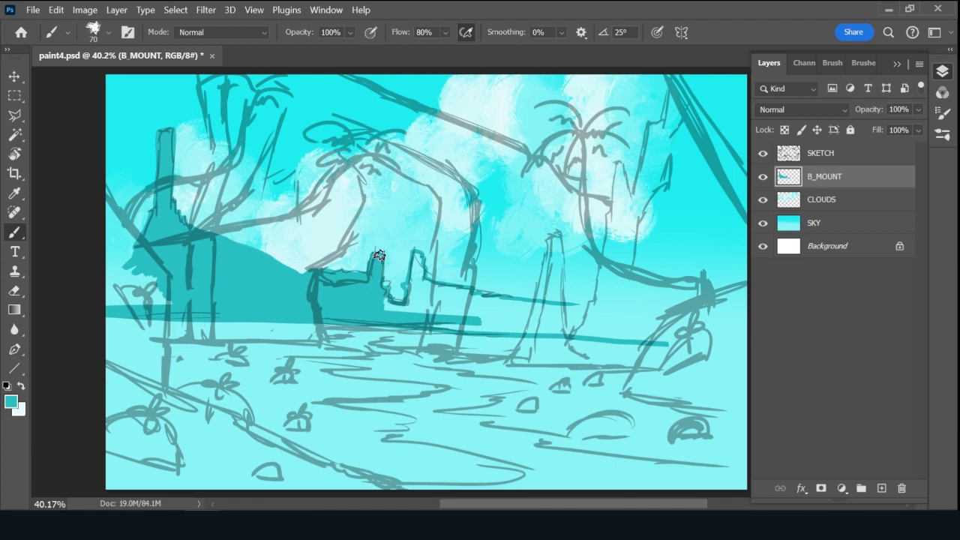
pyautogui.moveTo(377, 294)
pyautogui.mouseDown()
pyautogui.moveTo(402, 306)
pyautogui.moveTo(387, 308)
pyautogui.moveTo(506, 317)
pyautogui.moveTo(431, 322)
pyautogui.moveTo(590, 328)
pyautogui.mouseUp()
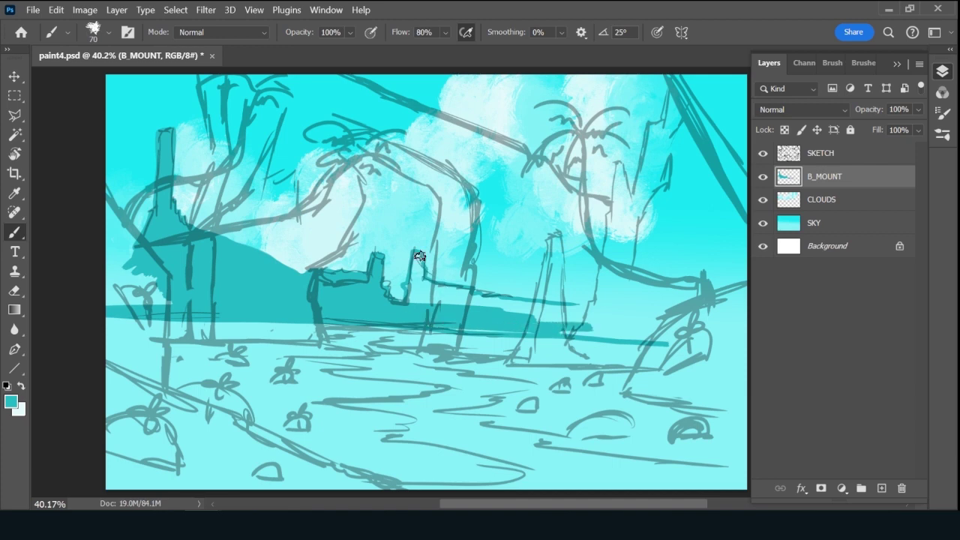
pyautogui.moveTo(418, 257)
pyautogui.mouseDown()
pyautogui.moveTo(413, 307)
pyautogui.moveTo(439, 300)
pyautogui.moveTo(523, 318)
pyautogui.moveTo(417, 291)
pyautogui.moveTo(444, 291)
pyautogui.moveTo(439, 284)
pyautogui.moveTo(593, 312)
pyautogui.moveTo(496, 302)
pyautogui.moveTo(577, 312)
pyautogui.moveTo(504, 303)
pyautogui.moveTo(429, 324)
pyautogui.moveTo(551, 333)
pyautogui.moveTo(605, 317)
pyautogui.moveTo(575, 334)
pyautogui.moveTo(645, 336)
pyautogui.mouseUp()
# Extend the left tower upward at brush size 60, save, and trim the towers with the eraser.
pyautogui.press('[')
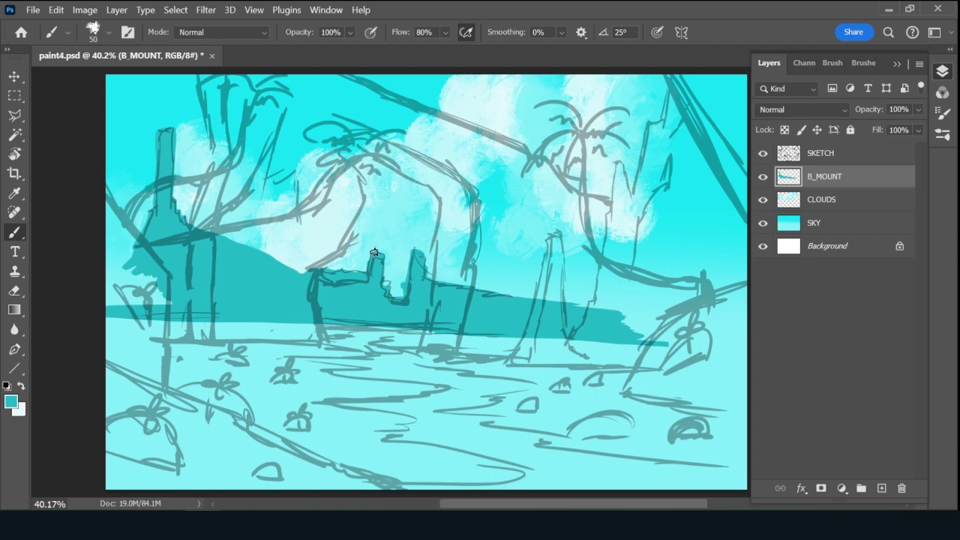
pyautogui.moveTo(374, 252); pyautogui.dragTo(379, 234)
pyautogui.hotkey('ctrl', 's')
pyautogui.moveTo(390, 222); pyautogui.dragTo(398, 241)
pyautogui.press('[')
pyautogui.press('e')
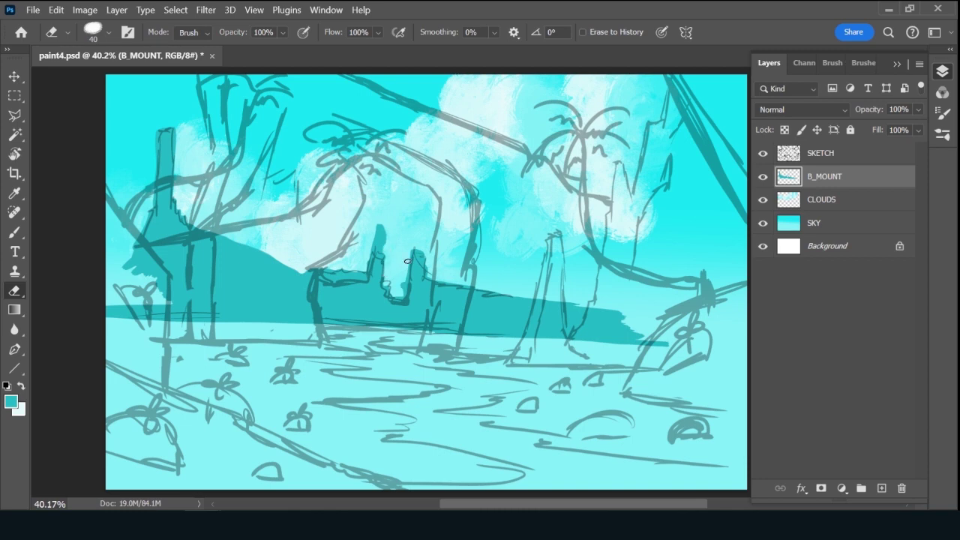
pyautogui.press('b')
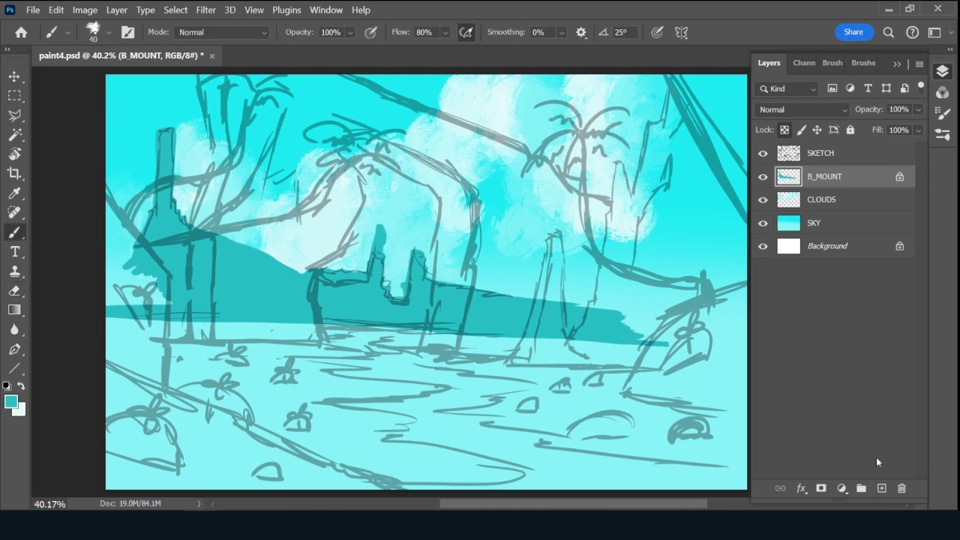
# Switch to another brush preset at 40 px, lighten the teal colour, and hide SKETCH.
pyautogui.click(863, 65)
pyautogui.click(889, 149)
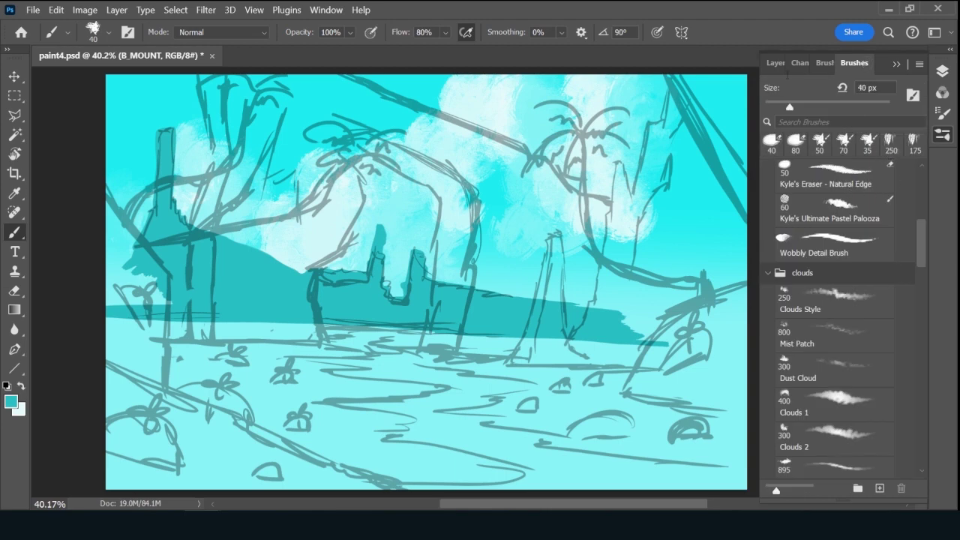
pyautogui.click(769, 63)
pyautogui.press('[')
pyautogui.press('[')
pyautogui.press('[')
pyautogui.press('[')
pyautogui.press('[')
pyautogui.press('[')
pyautogui.press('[')
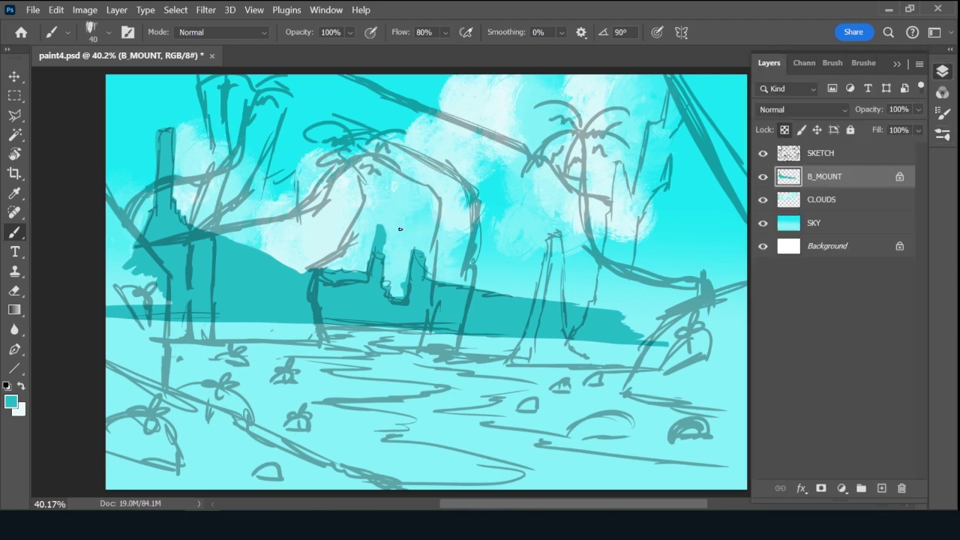
pyautogui.click(10, 401)
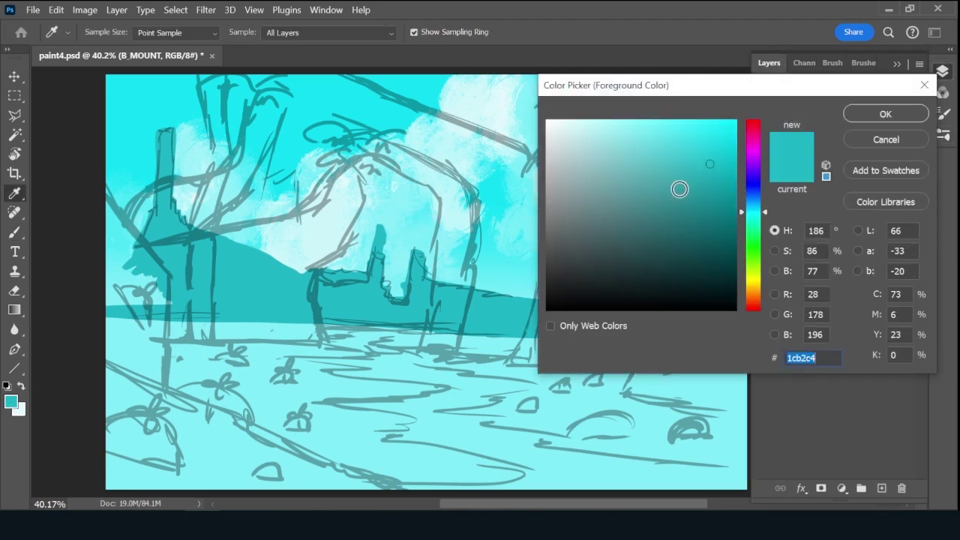
pyautogui.moveTo(703, 141); pyautogui.dragTo(702, 142)
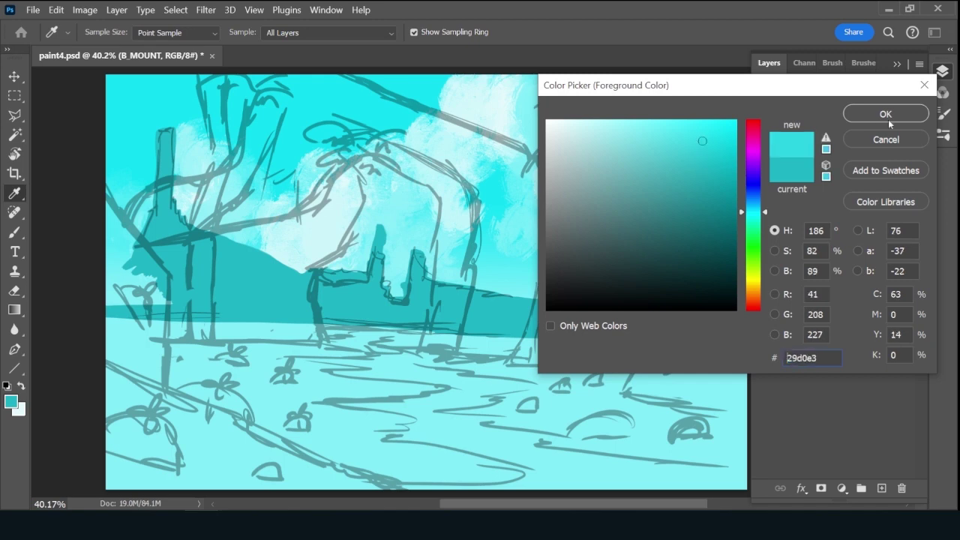
pyautogui.click(888, 118)
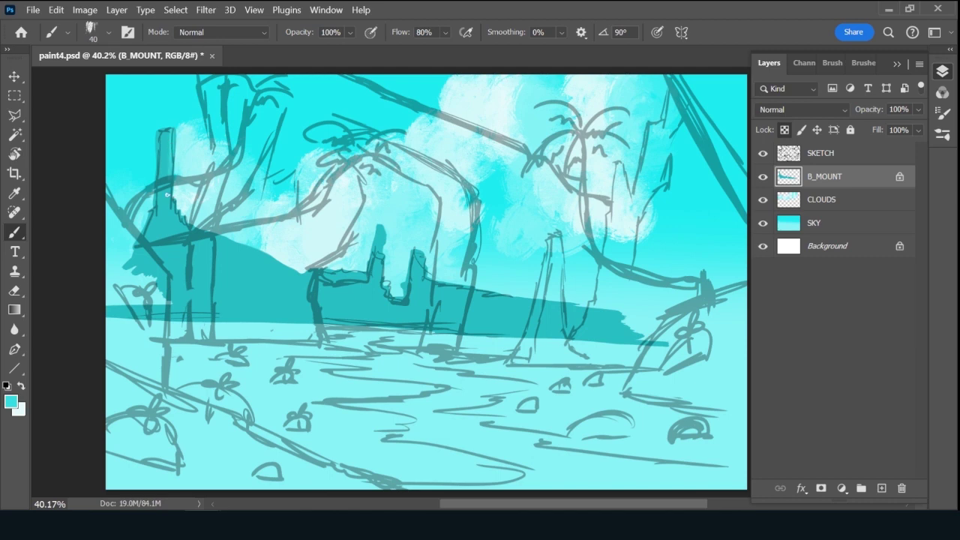
pyautogui.click(763, 153)
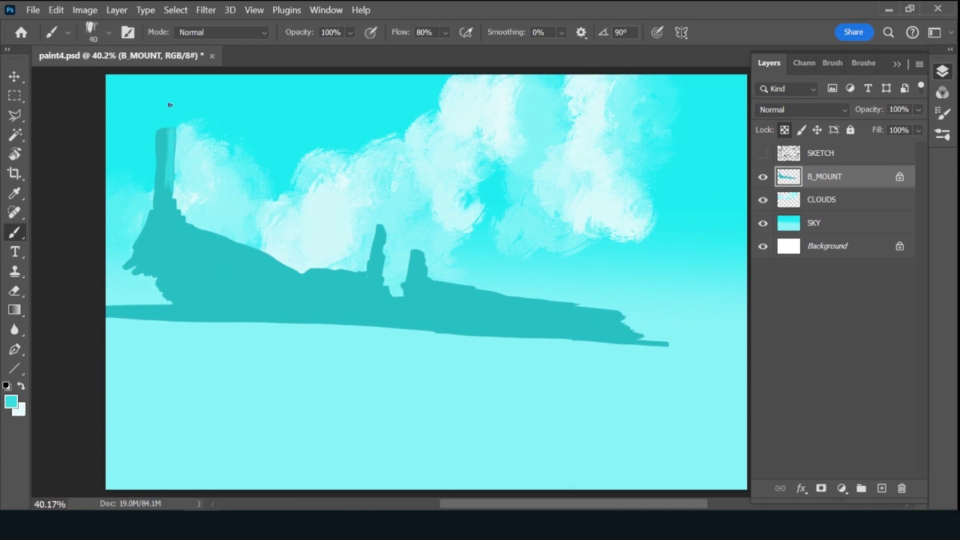
# Shade the tall left pillar and a middle pillar with sampled lighter and darker teal strokes.
pyautogui.press('x')
pyautogui.keyDown('alt'); pyautogui.click(219, 271); pyautogui.keyUp('alt')
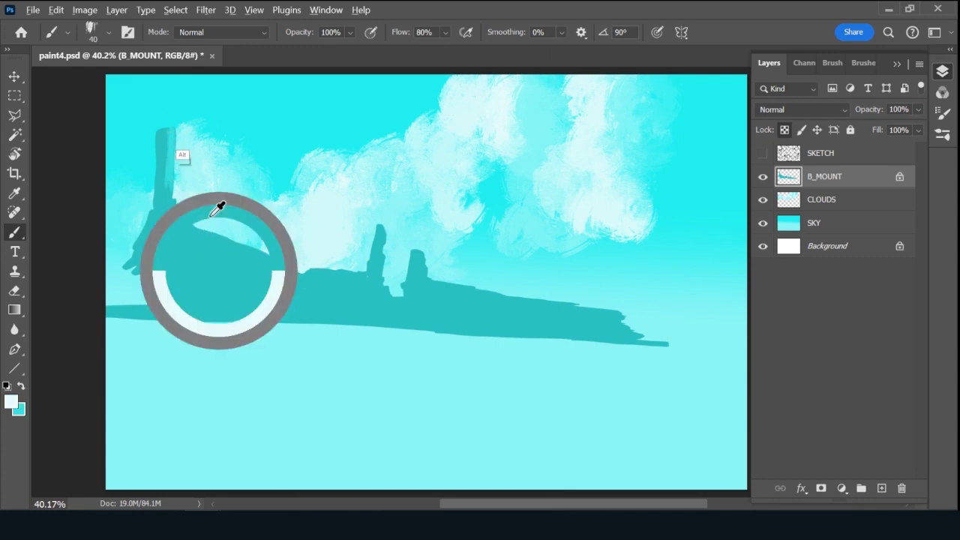
pyautogui.keyDown('alt'); pyautogui.click(168, 197); pyautogui.keyUp('alt')
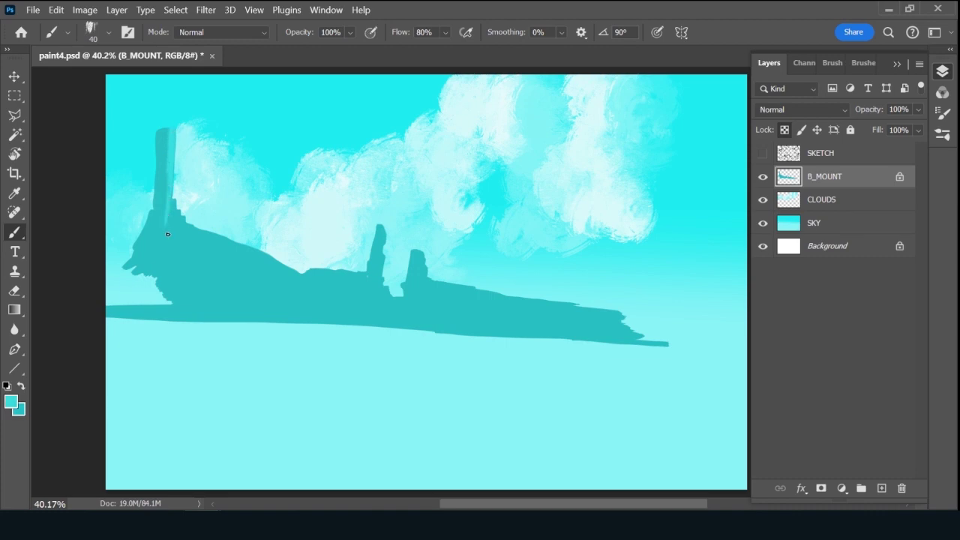
pyautogui.keyDown('alt'); pyautogui.click(168, 219); pyautogui.keyUp('alt')
pyautogui.moveTo(168, 126); pyautogui.dragTo(168, 201)
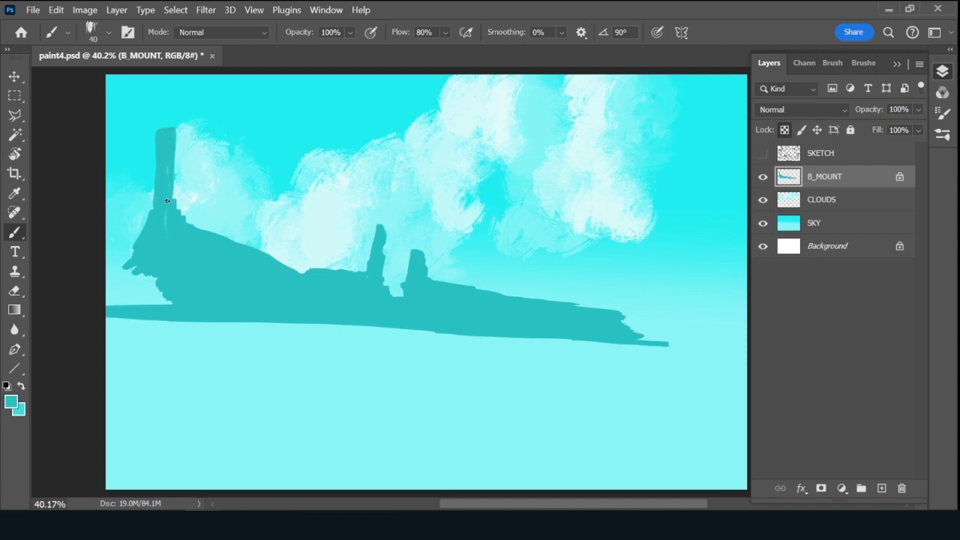
pyautogui.keyDown('alt'); pyautogui.click(176, 292); pyautogui.keyUp('alt')
pyautogui.moveTo(159, 136)
pyautogui.mouseDown()
pyautogui.moveTo(162, 128)
pyautogui.moveTo(159, 196)
pyautogui.mouseUp()
pyautogui.keyDown('alt'); pyautogui.click(168, 193); pyautogui.keyUp('alt')
pyautogui.keyDown('alt'); pyautogui.click(164, 190); pyautogui.keyUp('alt')
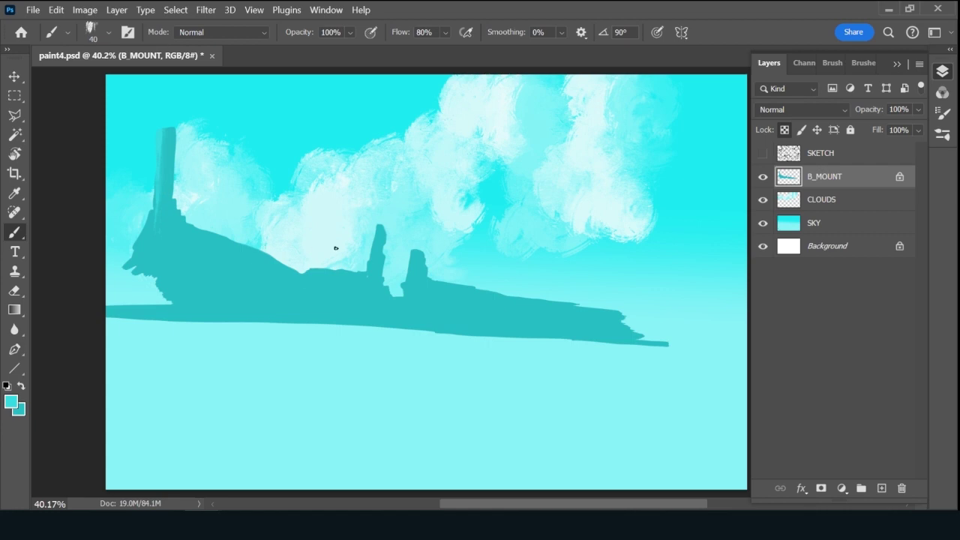
pyautogui.moveTo(378, 223); pyautogui.dragTo(380, 224)
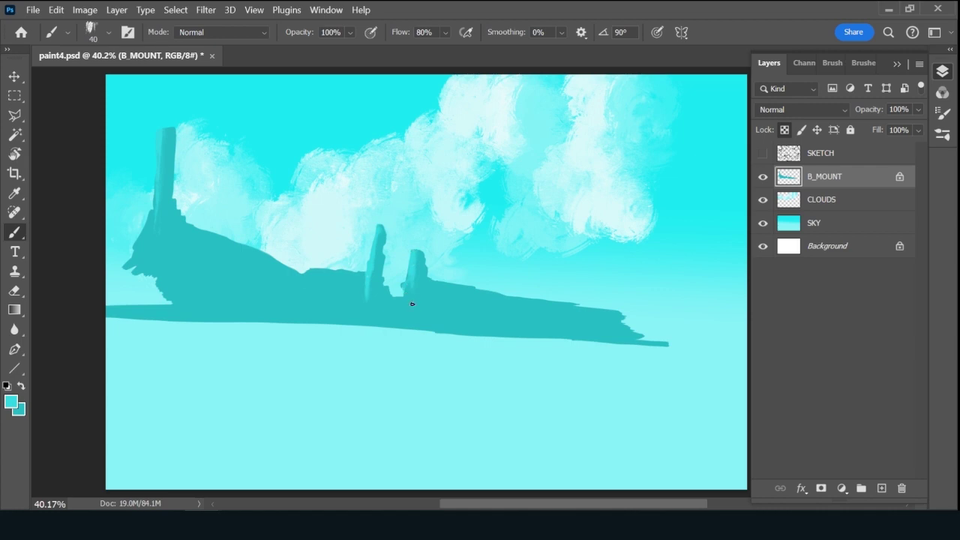
# Set the foreground to pale yellow fafdcd and brush highlights onto the pillar tops.
pyautogui.click(11, 403)
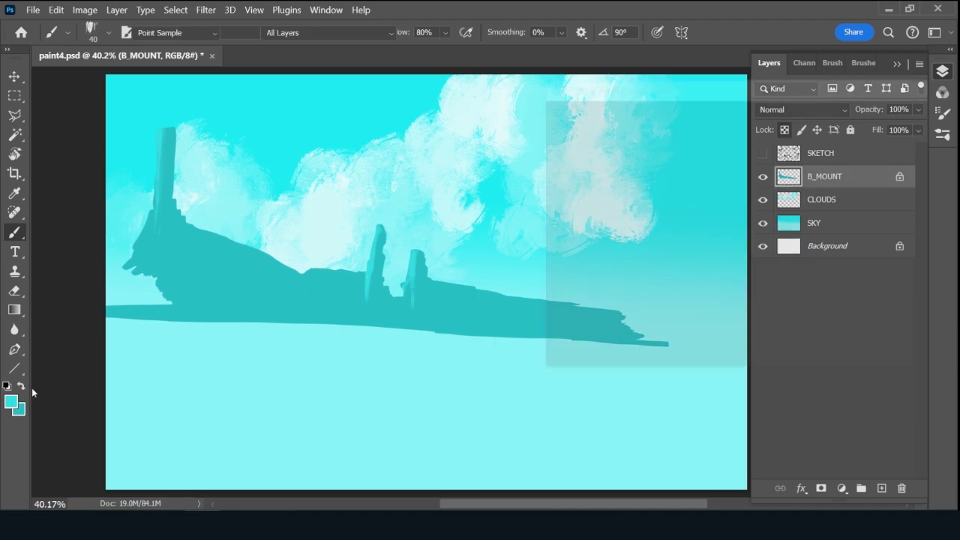
pyautogui.moveTo(755, 278)
pyautogui.mouseDown()
pyautogui.moveTo(755, 289)
pyautogui.moveTo(756, 281)
pyautogui.mouseUp()
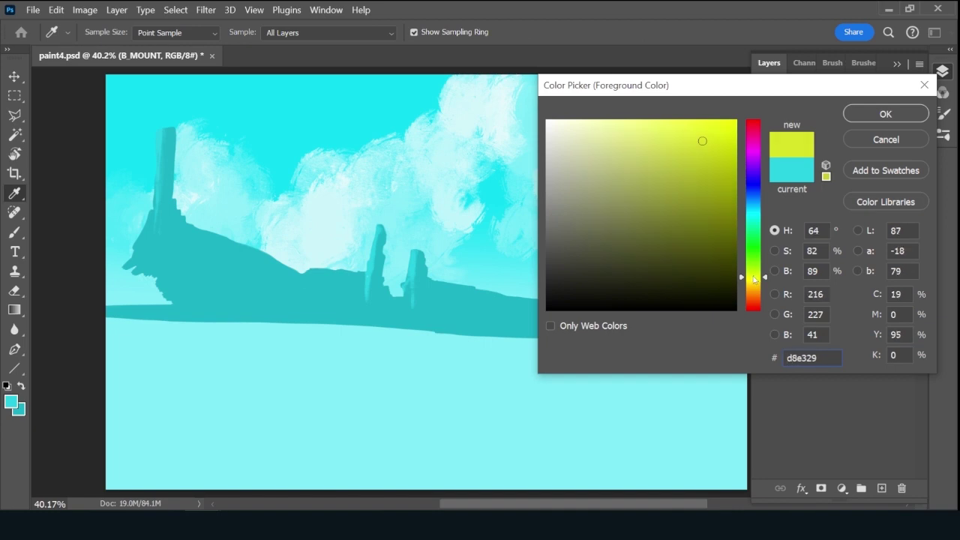
pyautogui.click(583, 122)
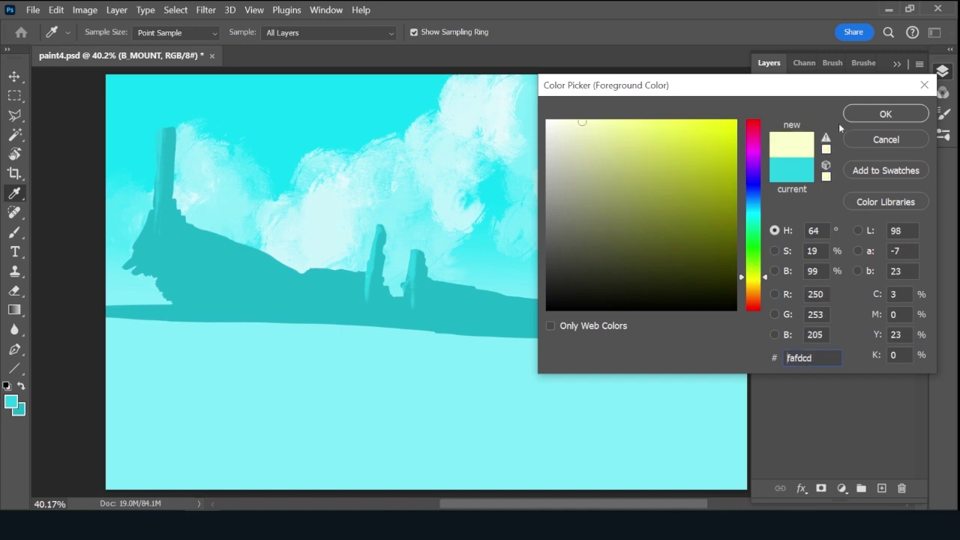
pyautogui.click(881, 114)
pyautogui.press('b')
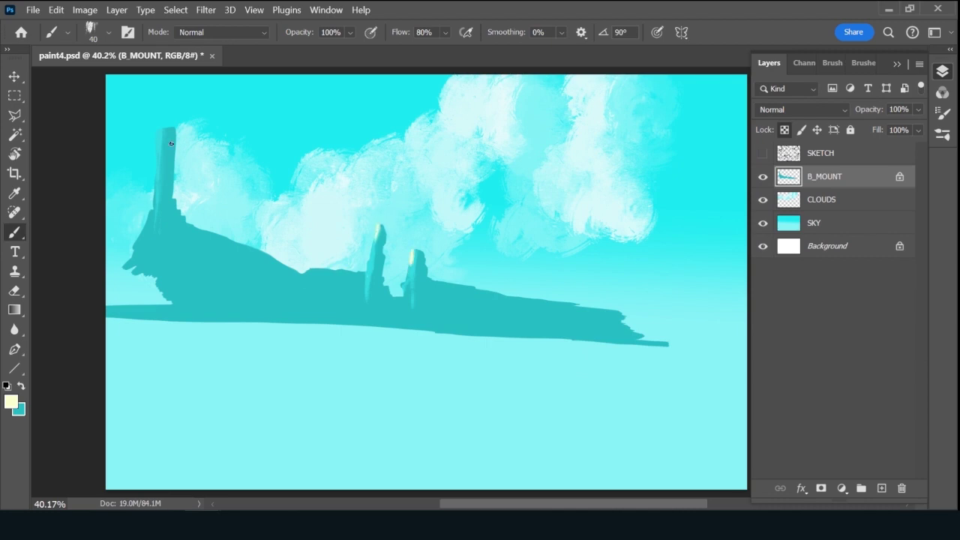
pyautogui.moveTo(158, 129); pyautogui.dragTo(159, 157)
# Sample mint, cream, cyan and teal from the pillars to blend shading into the towers.
pyautogui.press('x')
pyautogui.keyDown('alt'); pyautogui.click(416, 264); pyautogui.keyUp('alt')
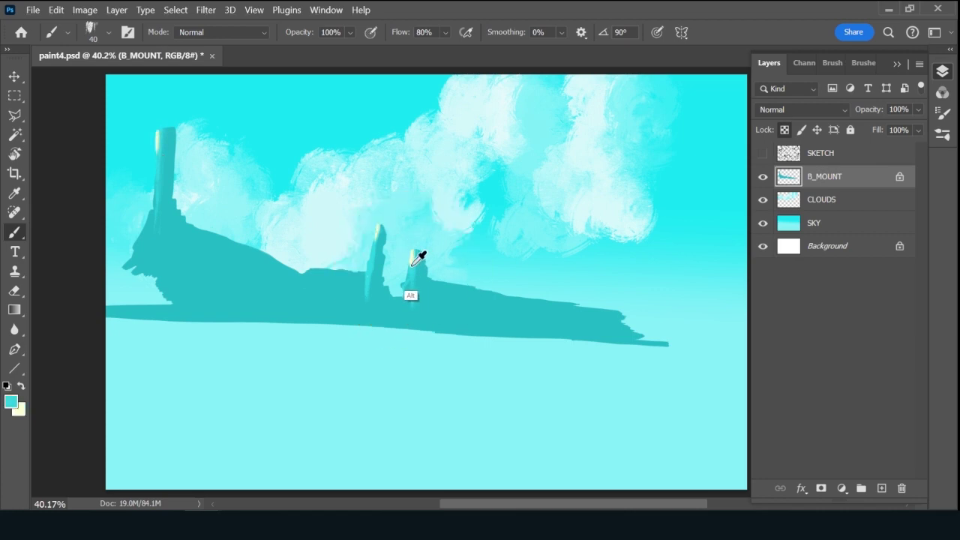
pyautogui.keyDown('alt'); pyautogui.click(411, 263); pyautogui.keyUp('alt')
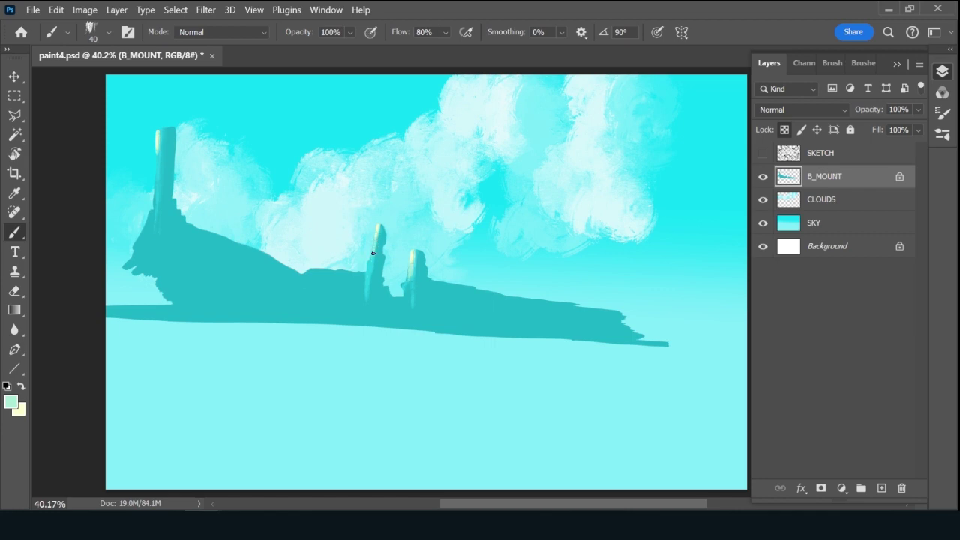
pyautogui.keyDown('alt'); pyautogui.click(159, 141); pyautogui.keyUp('alt')
pyautogui.moveTo(159, 178); pyautogui.dragTo(161, 148)
pyautogui.press('/')
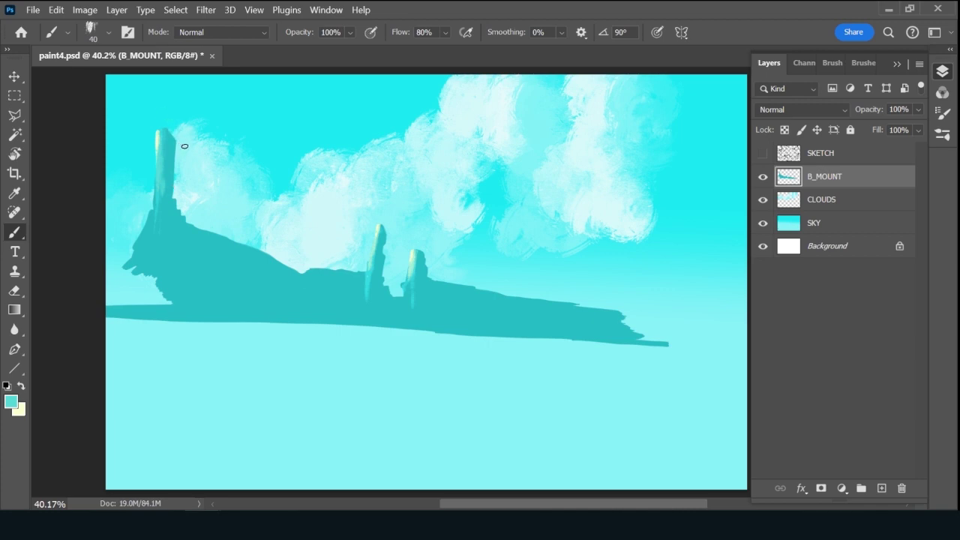
pyautogui.press('/')
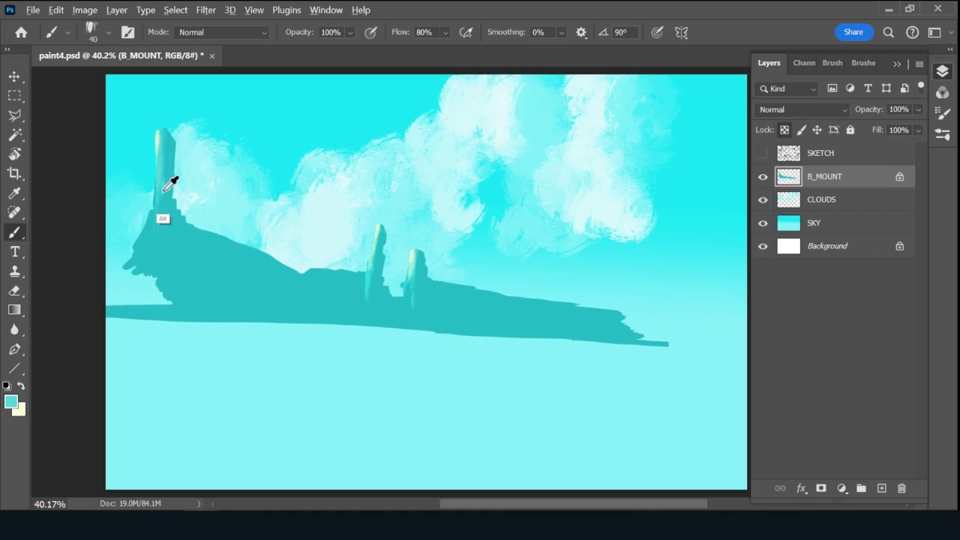
pyautogui.keyDown('alt'); pyautogui.click(161, 216); pyautogui.keyUp('alt')
pyautogui.keyDown('alt'); pyautogui.click(366, 296); pyautogui.keyUp('alt')
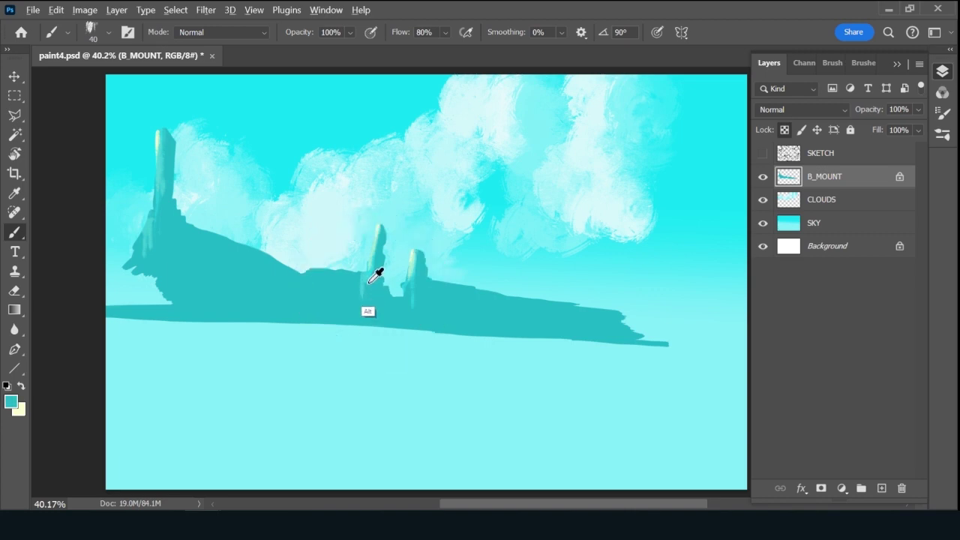
pyautogui.keyDown('alt'); pyautogui.click(367, 296); pyautogui.keyUp('alt')
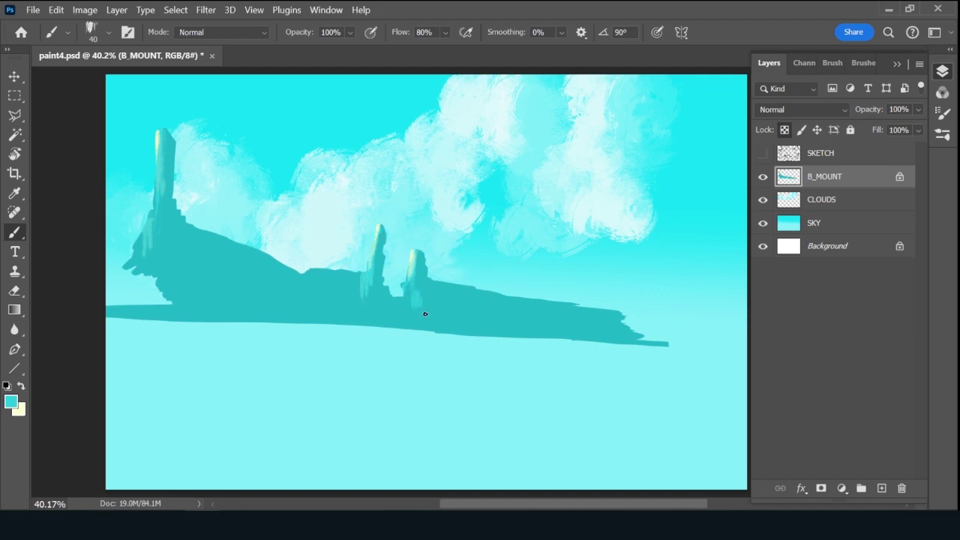
# Add a new layer clipped to B_MOUNT and name it GRAD.
pyautogui.click(881, 488)
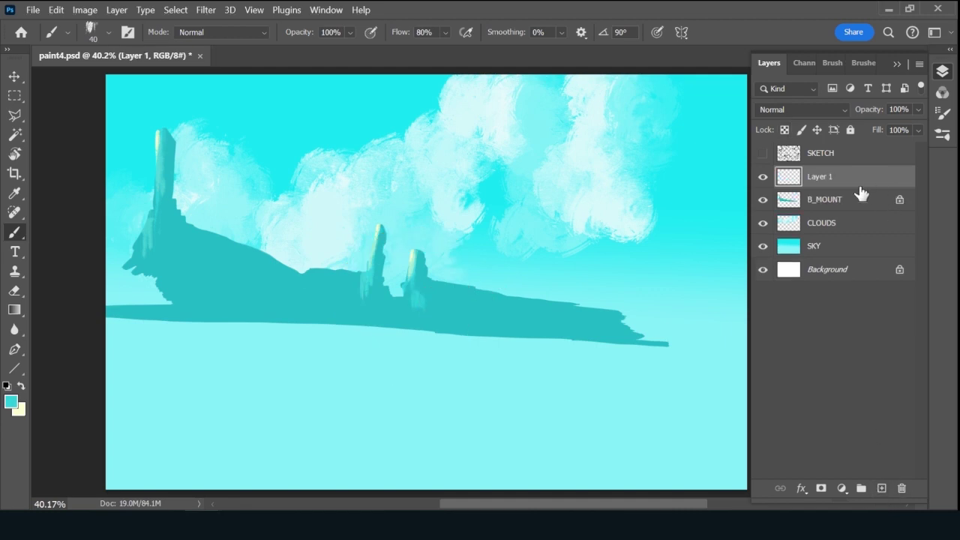
pyautogui.keyDown('alt'); pyautogui.click(855, 183); pyautogui.keyUp('alt')
pyautogui.doubleClick(829, 178)
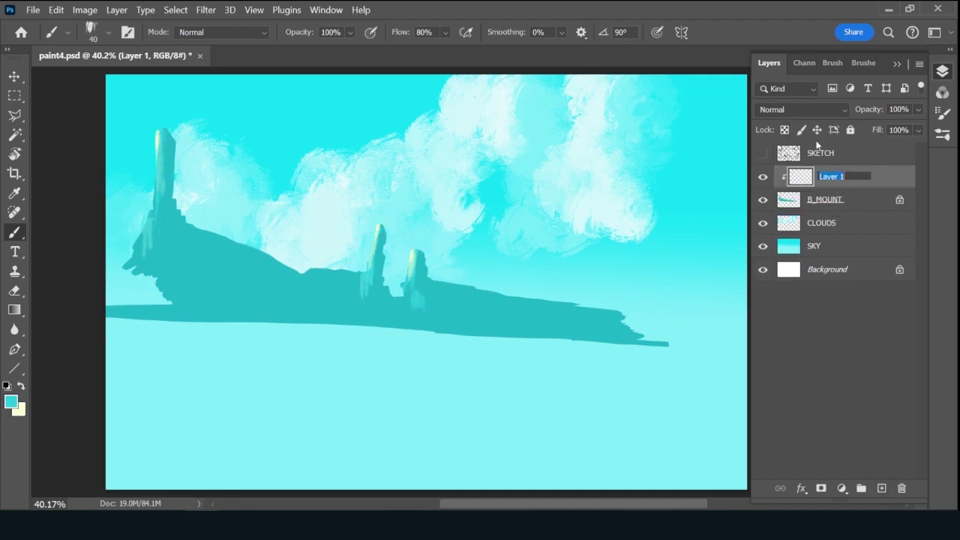
pyautogui.write('GRAD')
pyautogui.press('Return')
# Drag a 24c6d9 teal-to-transparent gradient over the mountain base, then show the sketch.
pyautogui.press('g')
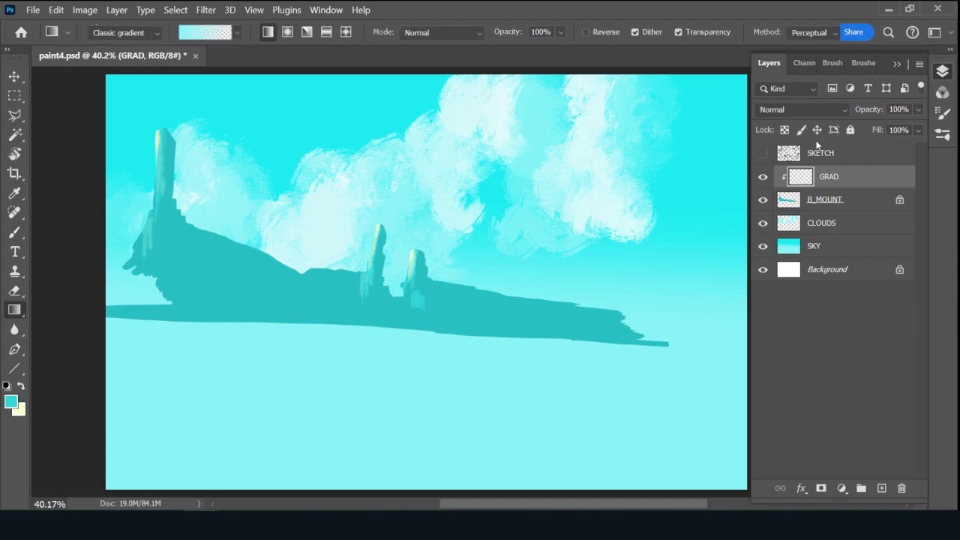
pyautogui.click(196, 33)
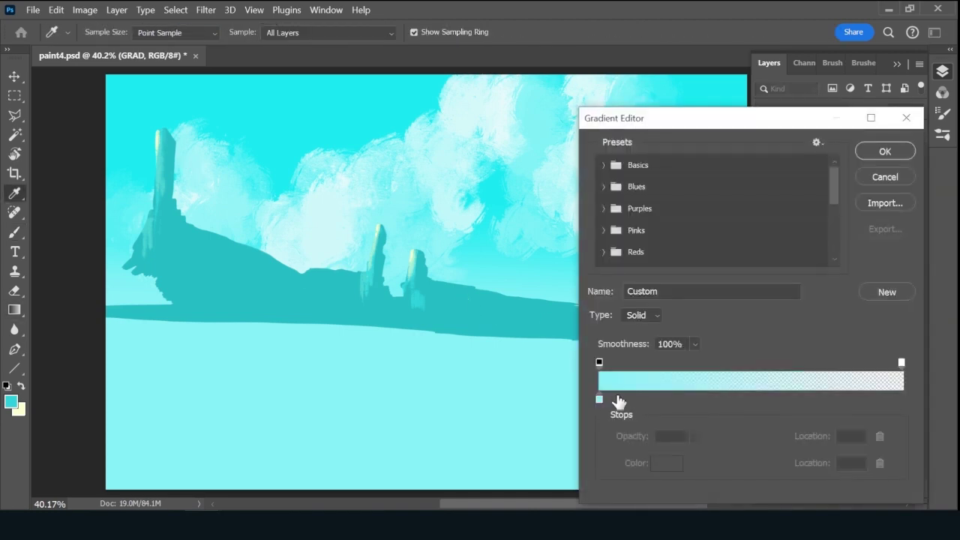
pyautogui.click(599, 400)
pyautogui.click(666, 463)
pyautogui.click(468, 307)
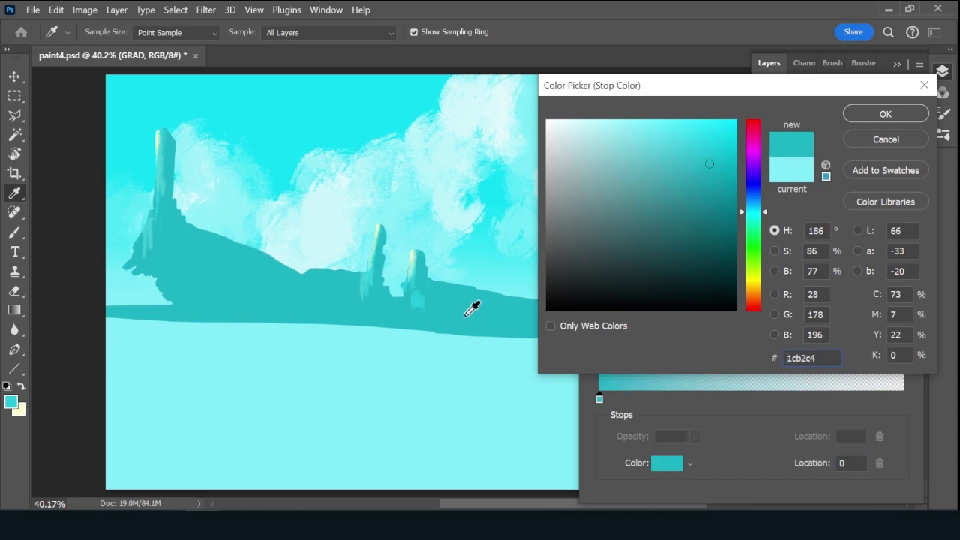
pyautogui.click(704, 145)
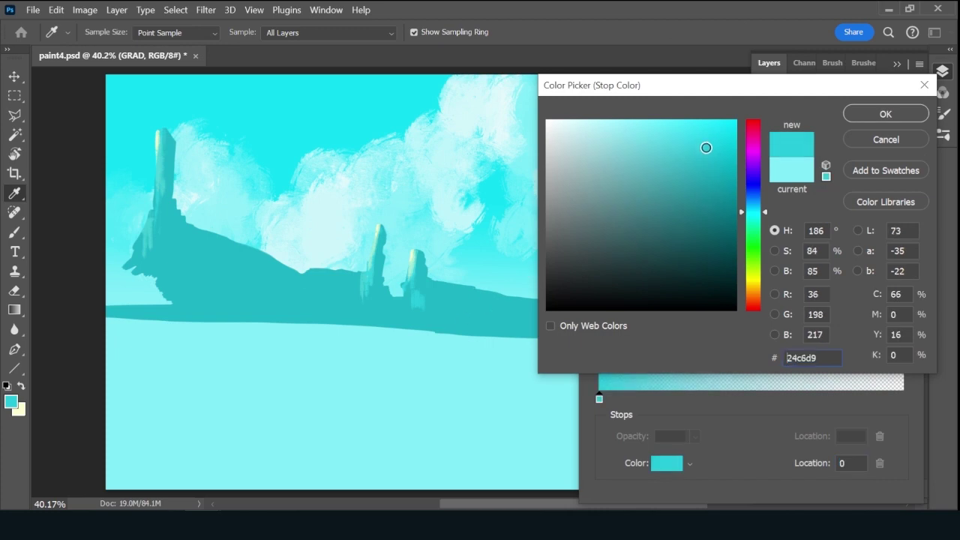
pyautogui.click(882, 114)
pyautogui.click(887, 150)
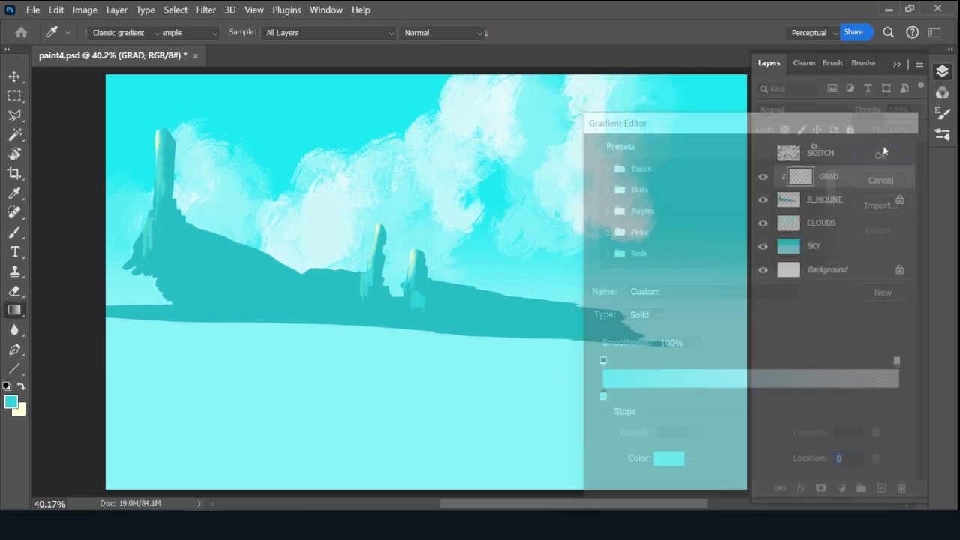
pyautogui.moveTo(384, 238); pyautogui.dragTo(382, 343)
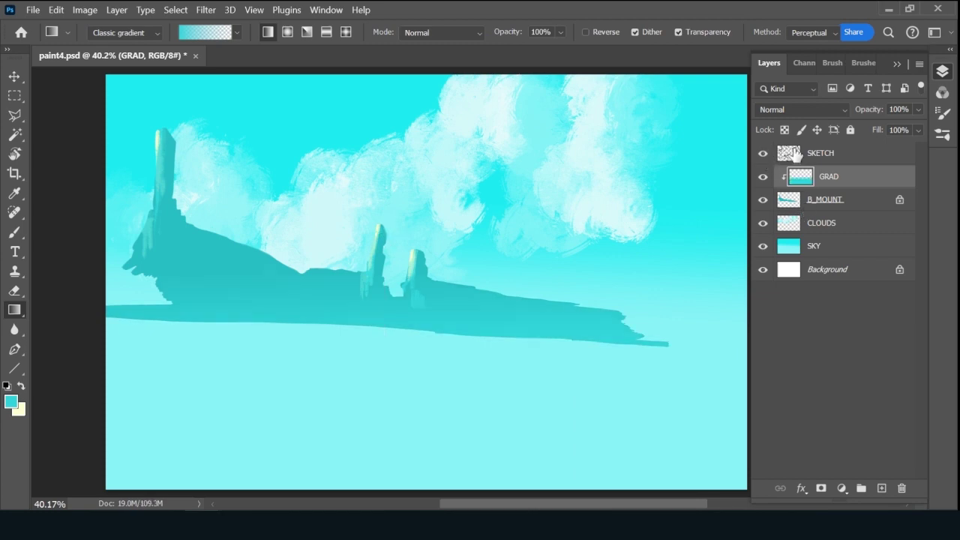
pyautogui.click(763, 153)
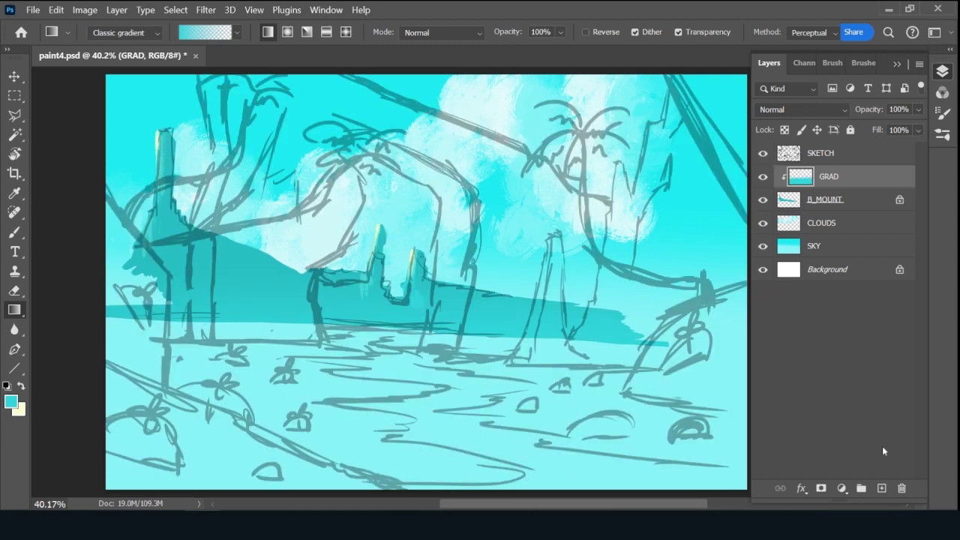
# Add a new layer above GRAD named GROUND.
pyautogui.click(882, 489)
pyautogui.doubleClick(821, 177)
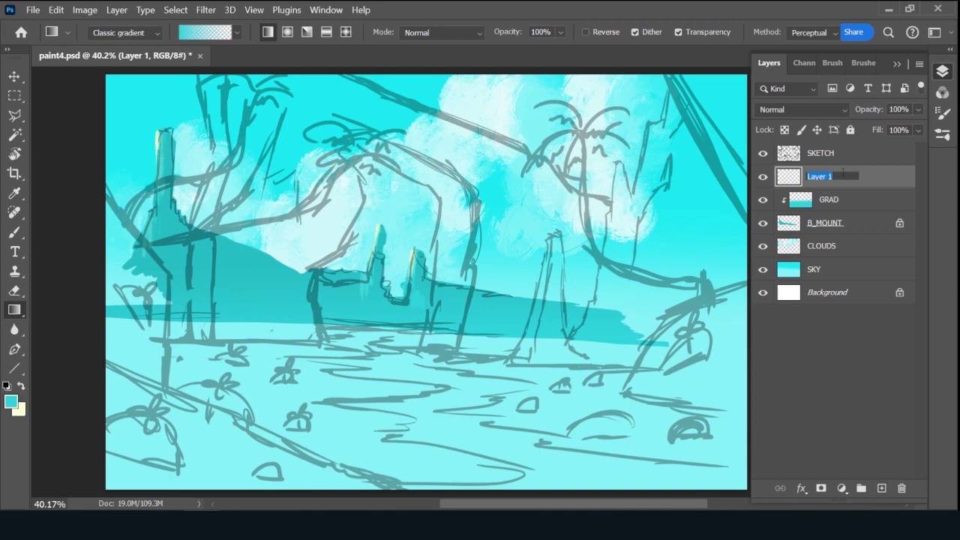
pyautogui.write('GROUND')
pyautogui.press('Return')
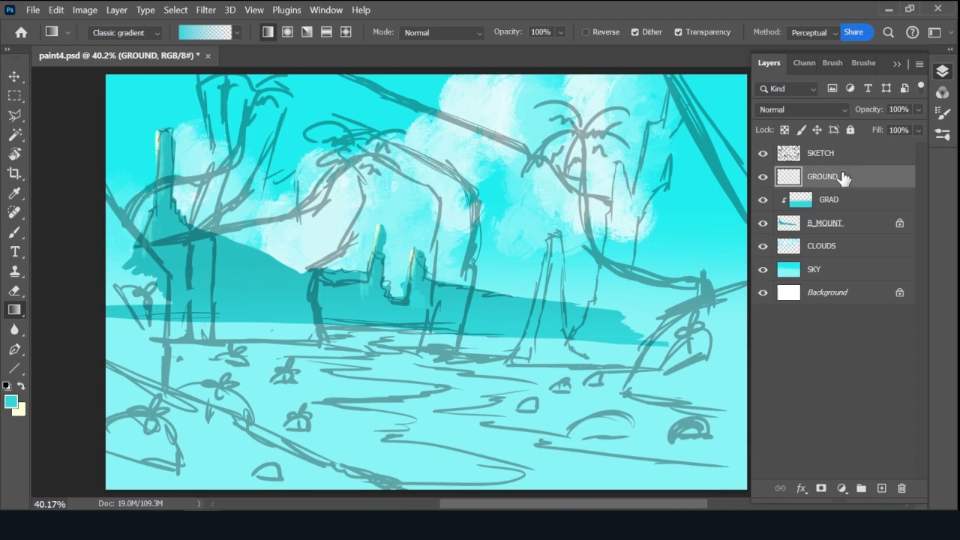
# Choose the Ink 2 brush and set its size to 80.
pyautogui.click(863, 63)
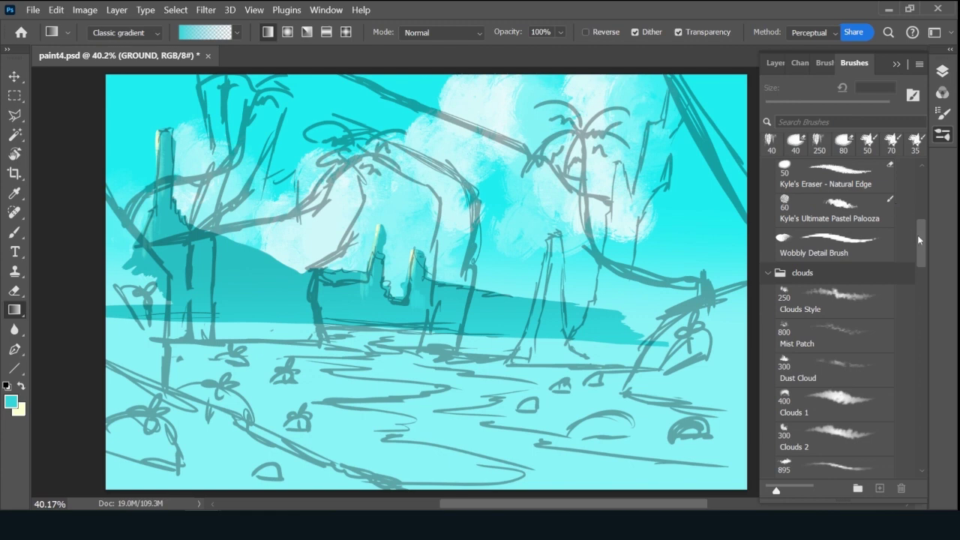
pyautogui.moveTo(917, 234)
pyautogui.mouseDown()
pyautogui.moveTo(918, 244)
pyautogui.moveTo(919, 220)
pyautogui.moveTo(915, 283)
pyautogui.mouseUp()
pyautogui.click(836, 313)
pyautogui.press('F7')
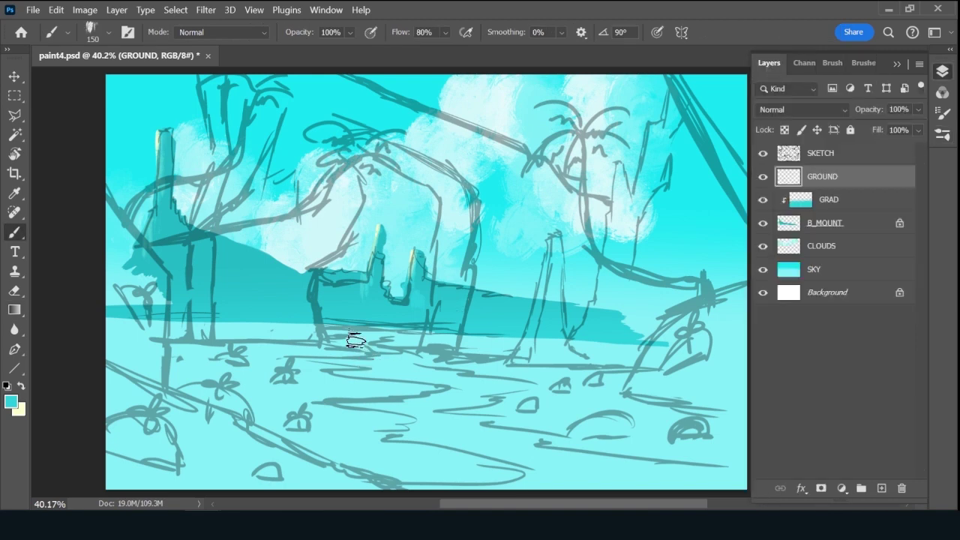
pyautogui.press('[')
pyautogui.press('[')
pyautogui.press('[')
pyautogui.press('[')
# Set the foreground colour to sandy tan ddb854.
pyautogui.click(14, 405)
pyautogui.click(758, 290)
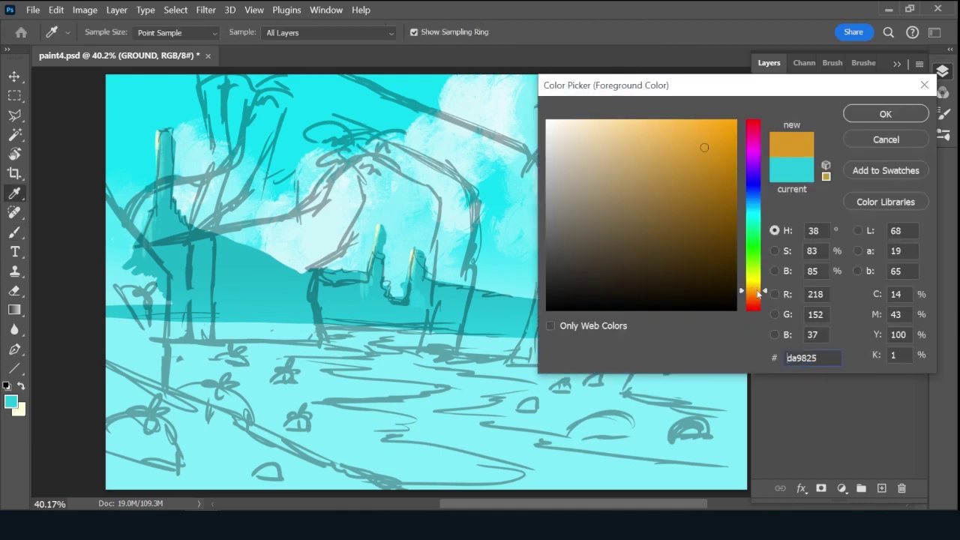
pyautogui.moveTo(758, 294); pyautogui.dragTo(759, 290)
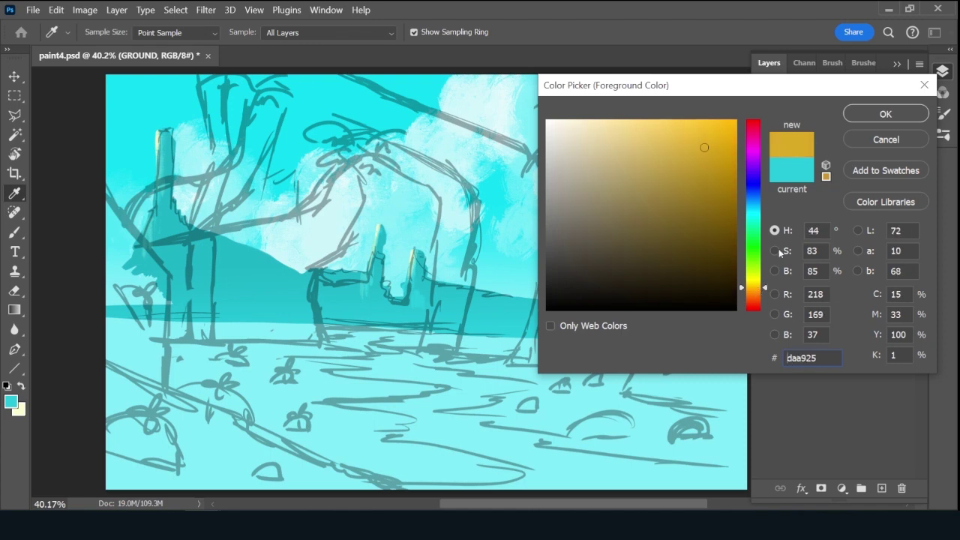
pyautogui.moveTo(690, 161); pyautogui.dragTo(665, 146)
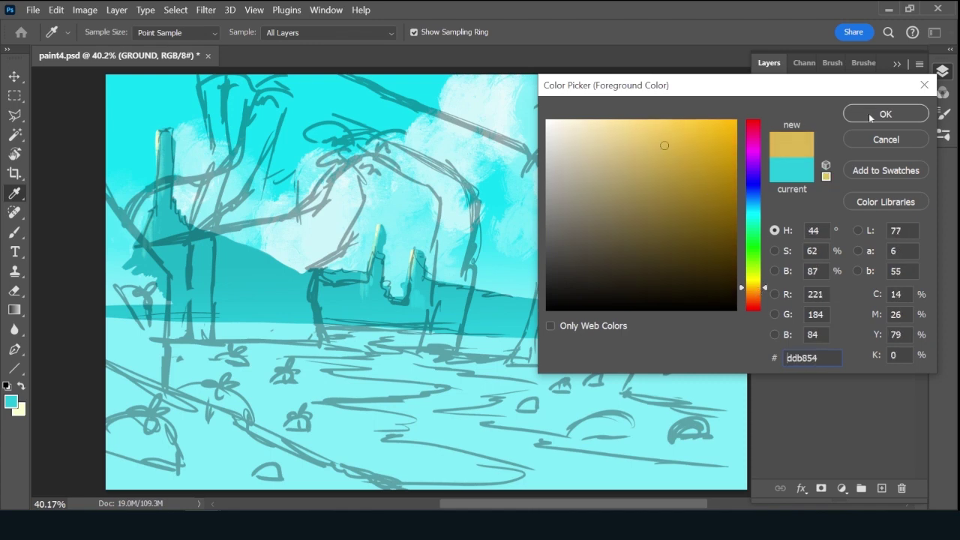
pyautogui.click(883, 114)
# Draw a Polygonal Lasso selection around the ground below the horizon.
pyautogui.press('l')
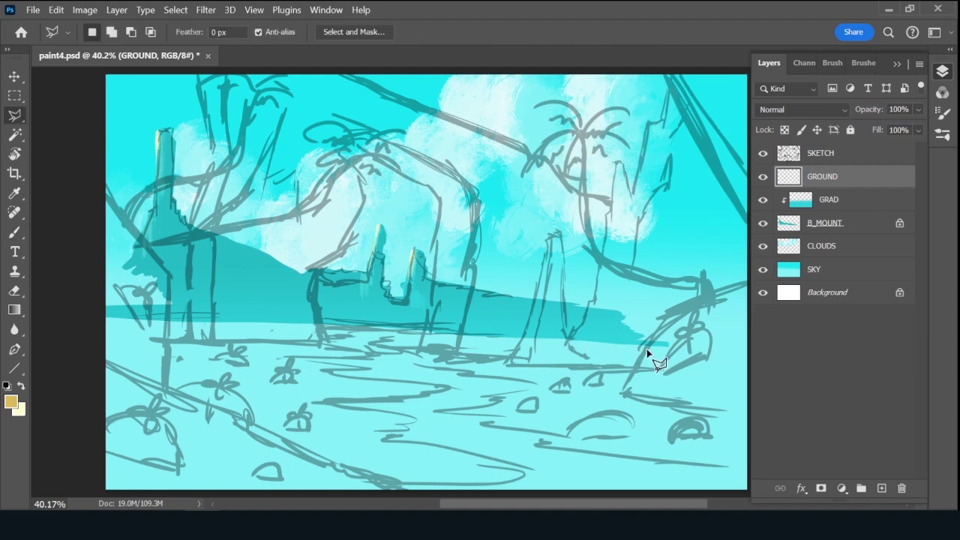
pyautogui.click(668, 345)
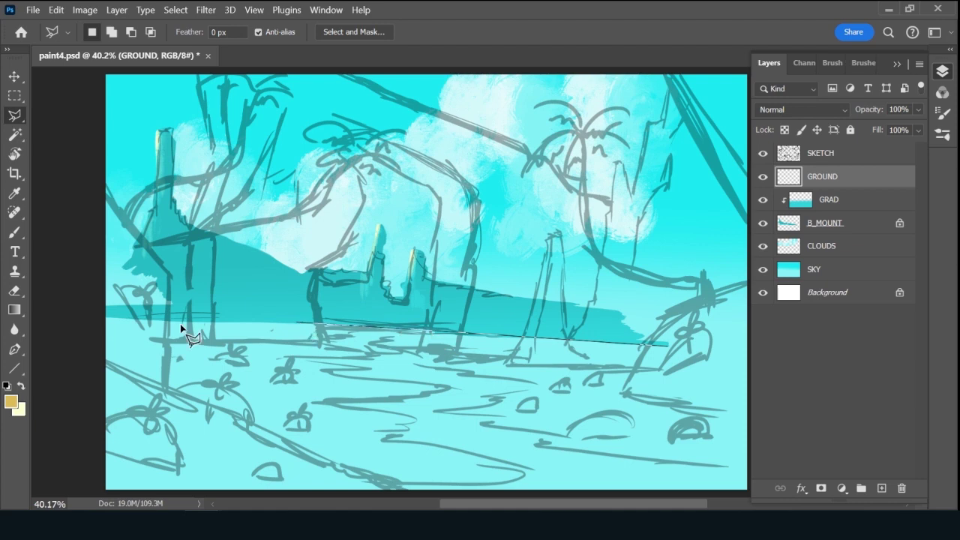
pyautogui.click(88, 315)
pyautogui.click(96, 493)
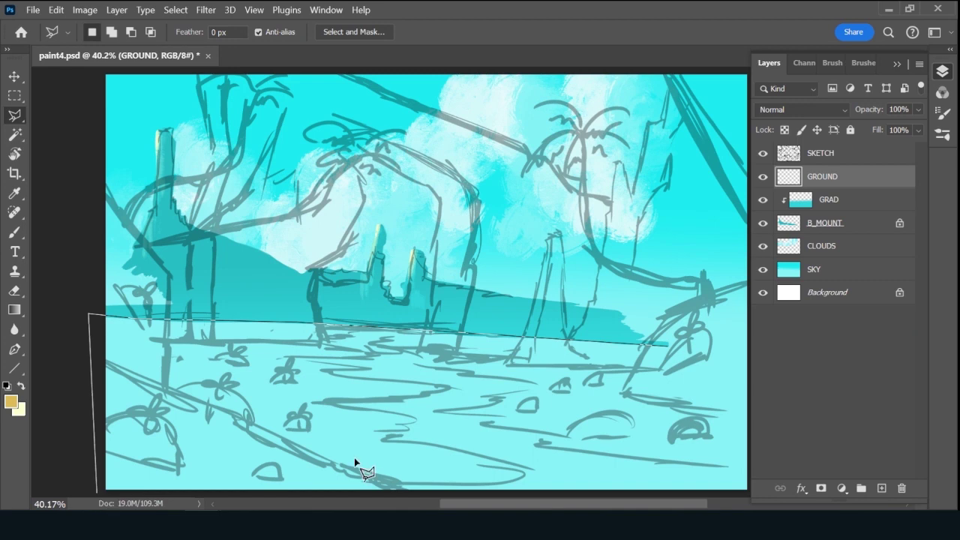
pyautogui.click(750, 493)
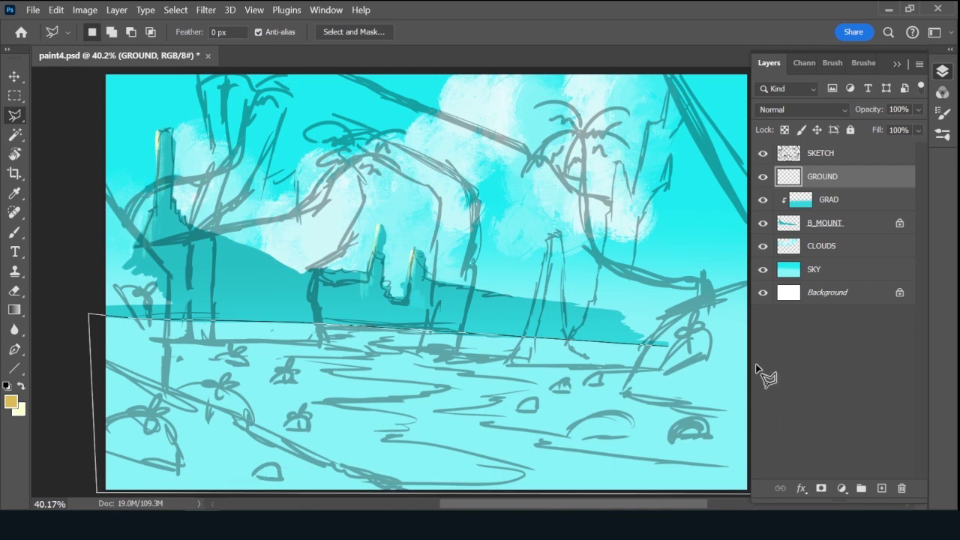
pyautogui.click(681, 346)
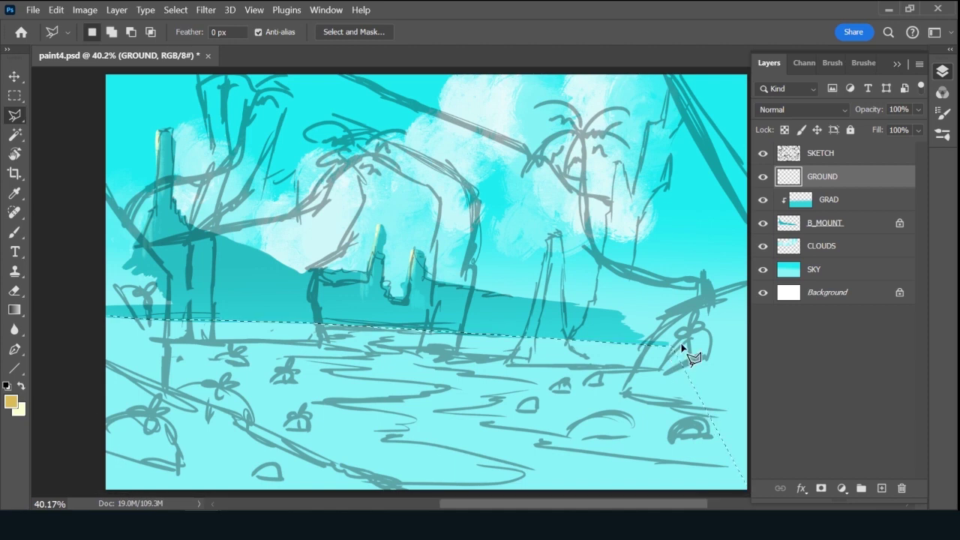
# Try extending the selection along the right edge, then restore the original ground selection.
pyautogui.press('shift')
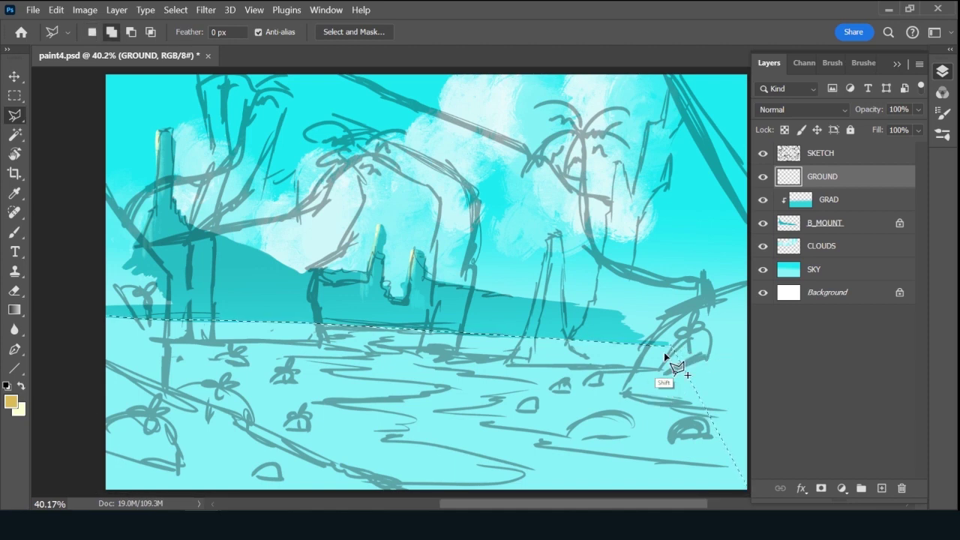
pyautogui.click(668, 345)
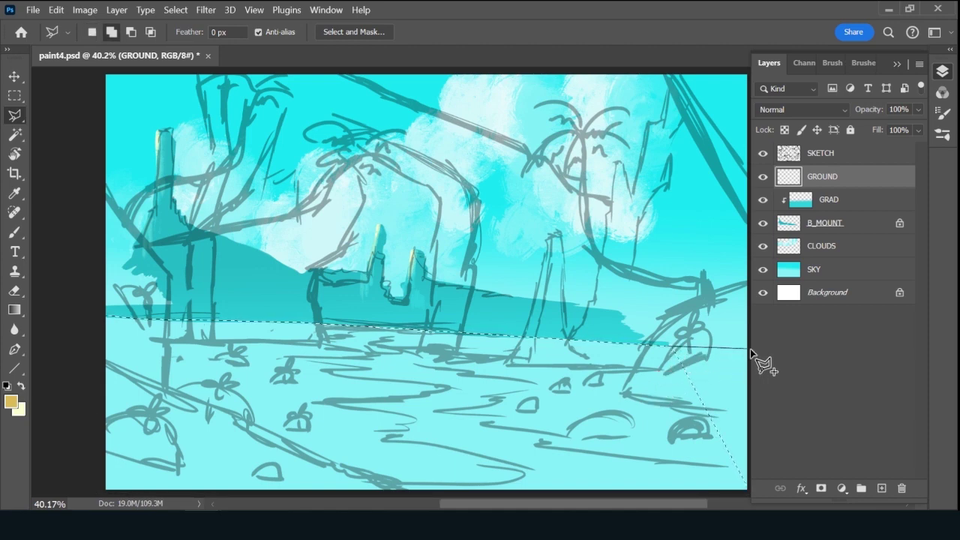
pyautogui.click(749, 350)
pyautogui.click(749, 489)
pyautogui.click(667, 348)
pyautogui.hotkey('ctrl', 'd')
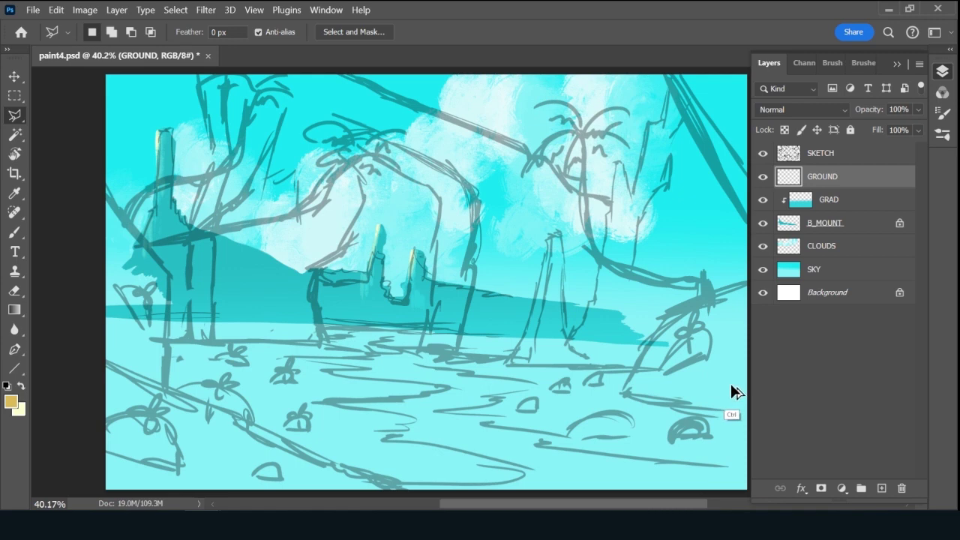
pyautogui.hotkey('ctrl', 'z')
pyautogui.press('shift')
pyautogui.click(707, 360)
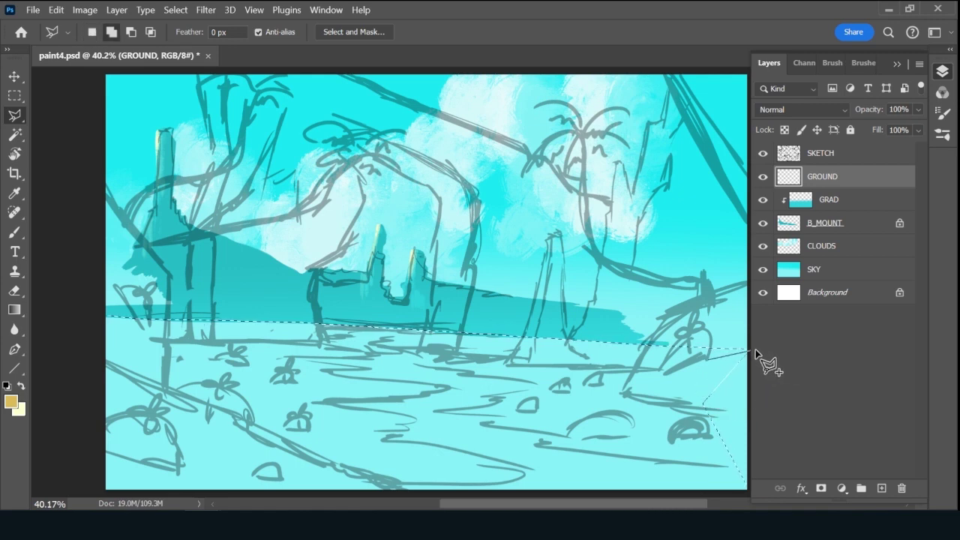
pyautogui.click(758, 489)
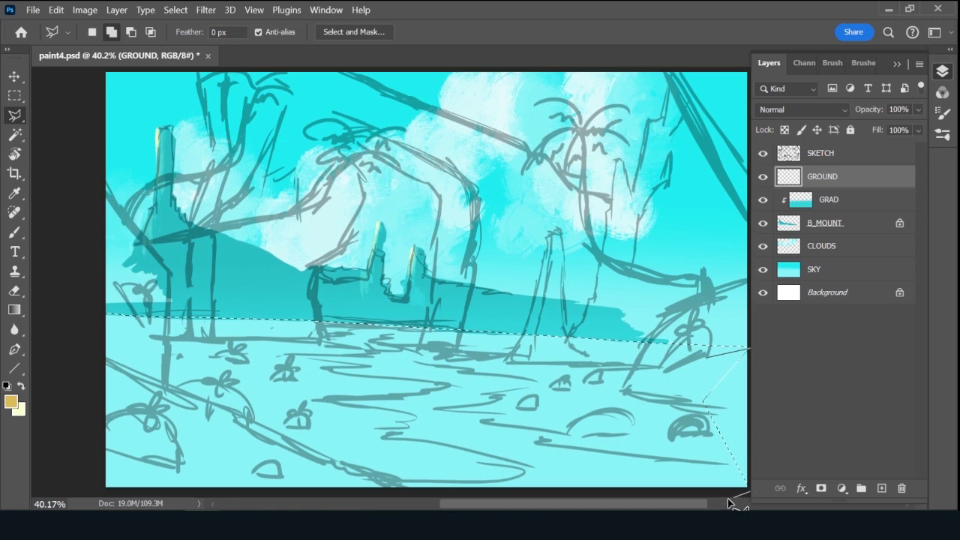
pyautogui.click(689, 456)
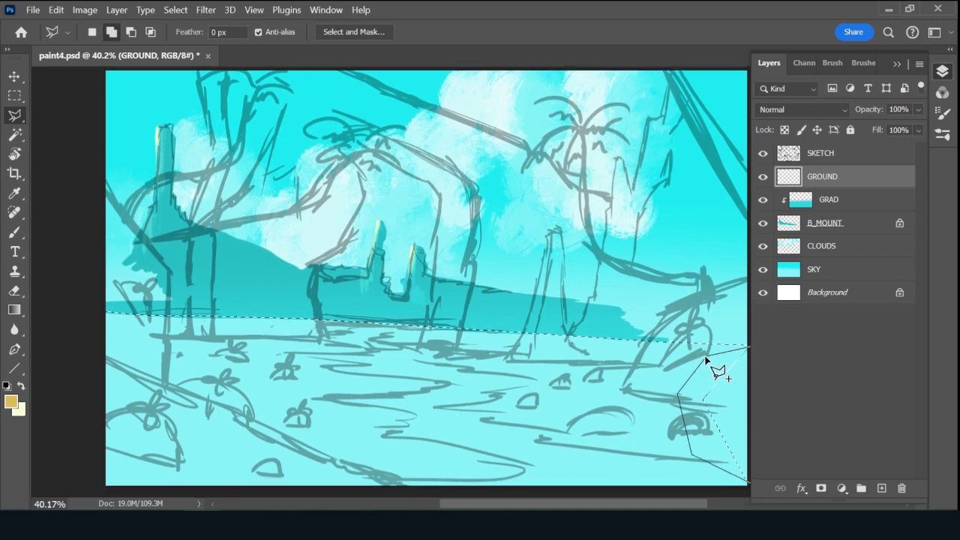
pyautogui.hotkey('ctrl', 'd')
pyautogui.hotkey('ctrl', 'shift', 'd')
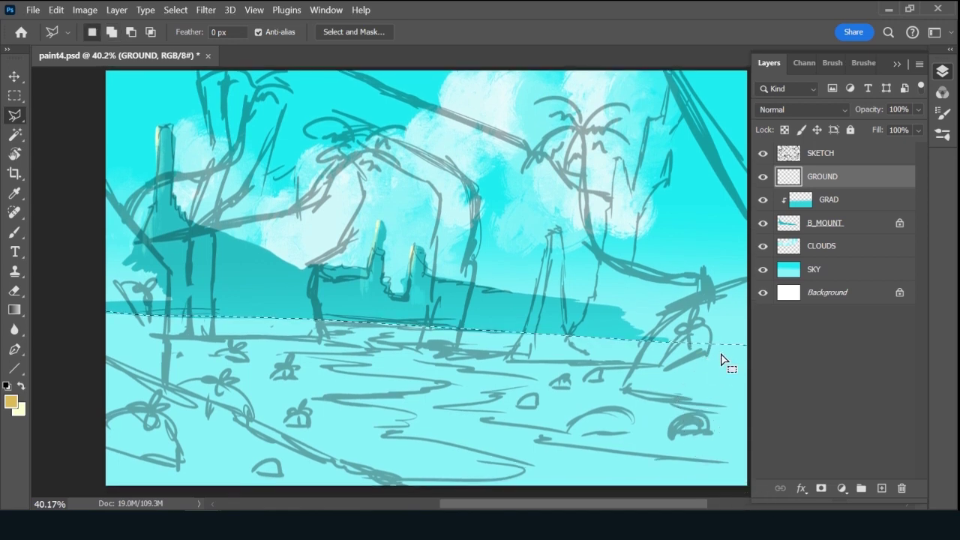
# Fill the ground selection with sandy tan, deselect, and save the file.
pyautogui.hotkey('alt', 'BackSpace')
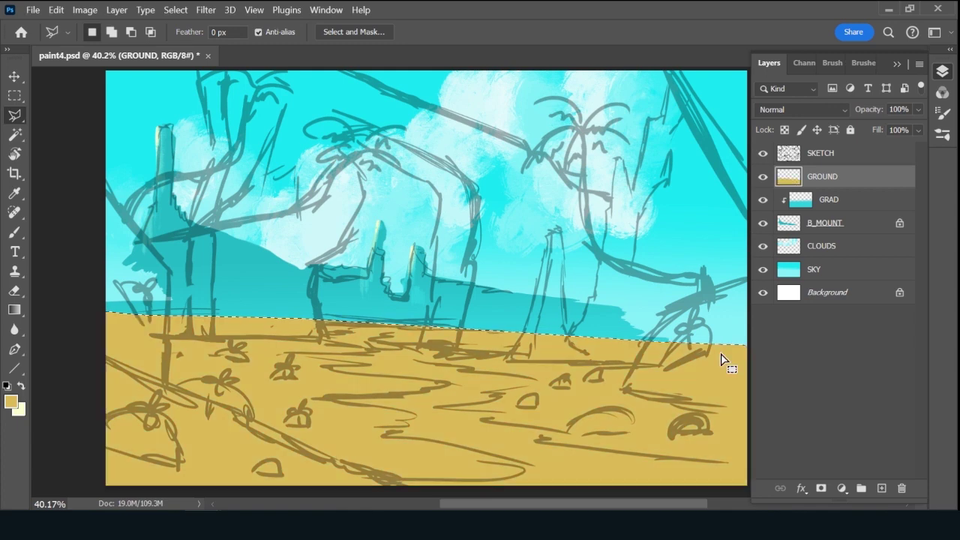
pyautogui.hotkey('ctrl', 'd')
pyautogui.hotkey('ctrl', 's')
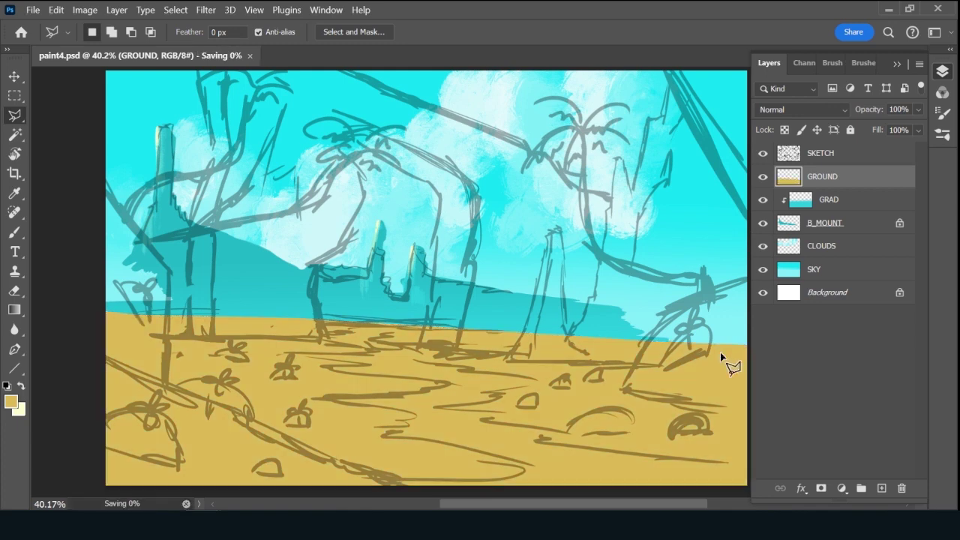
# Lock GROUND's transparent pixels and pick a paler sand colour with a size-125 brush.
pyautogui.press('/')
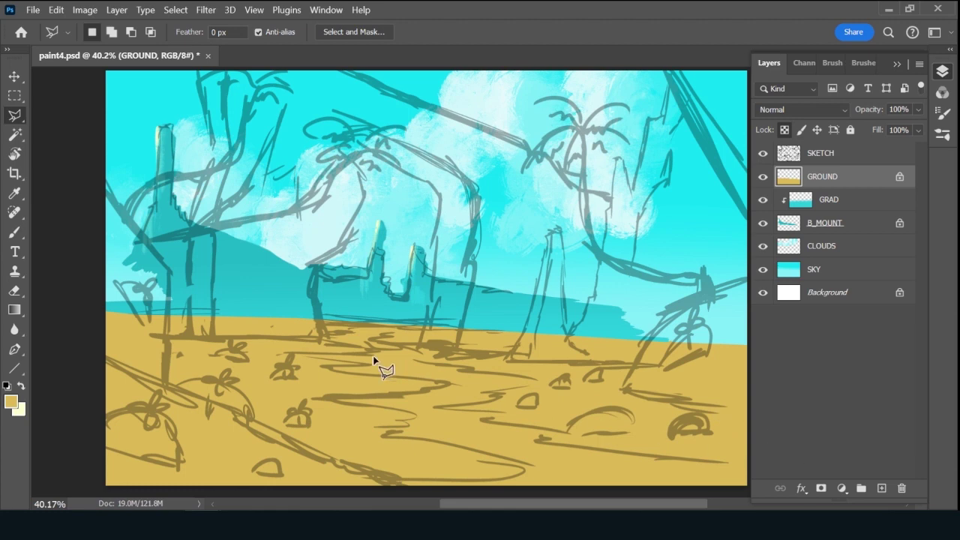
pyautogui.press('b')
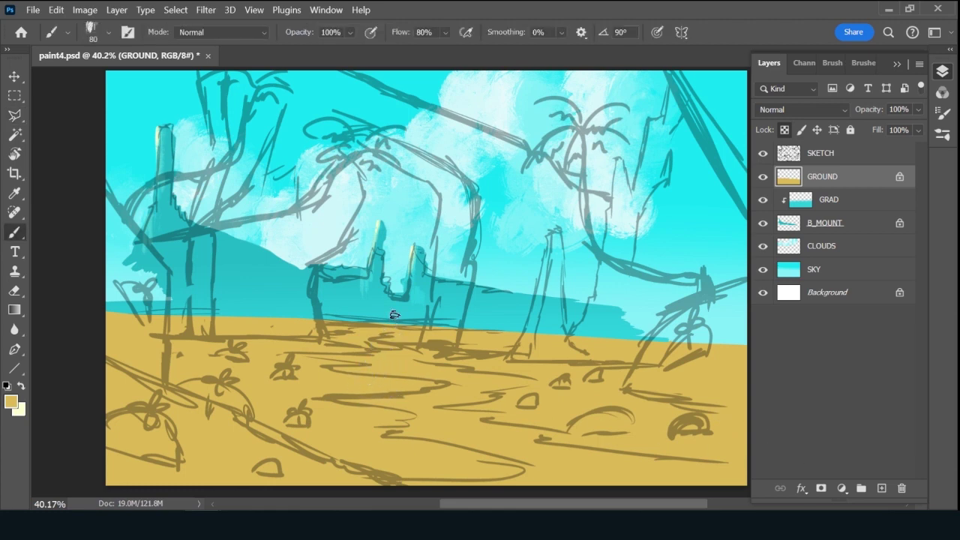
pyautogui.press(']')
pyautogui.press(']')
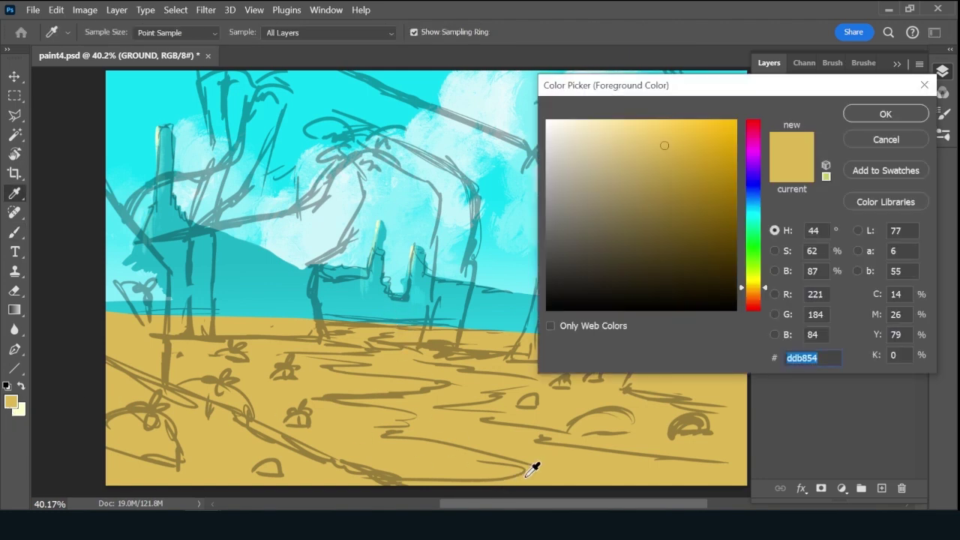
pyautogui.moveTo(628, 145); pyautogui.dragTo(621, 143)
pyautogui.click(866, 116)
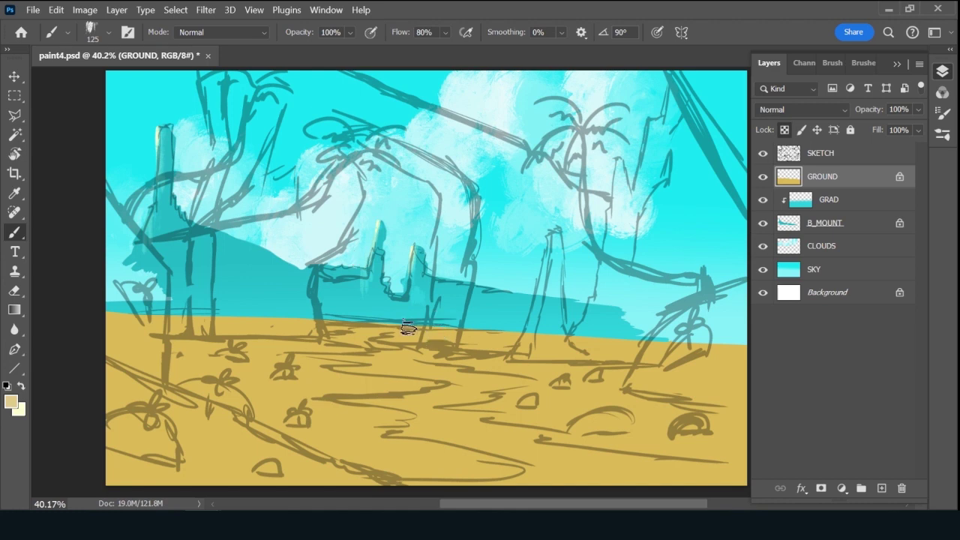
# Paint a light sandy band along the horizon at size 100, resampling ground colours.
pyautogui.press('[')
pyautogui.moveTo(461, 326); pyautogui.dragTo(278, 322)
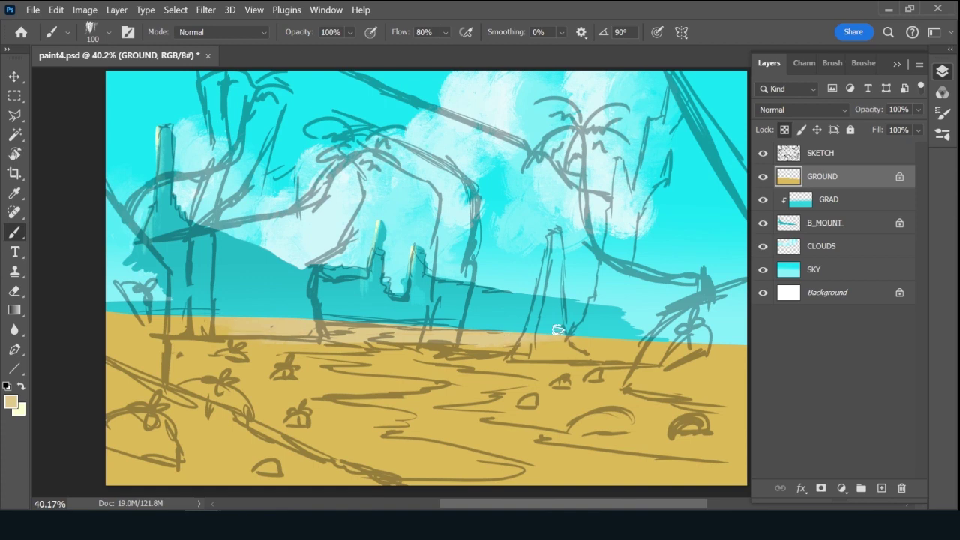
pyautogui.keyDown('alt'); pyautogui.click(529, 336); pyautogui.keyUp('alt')
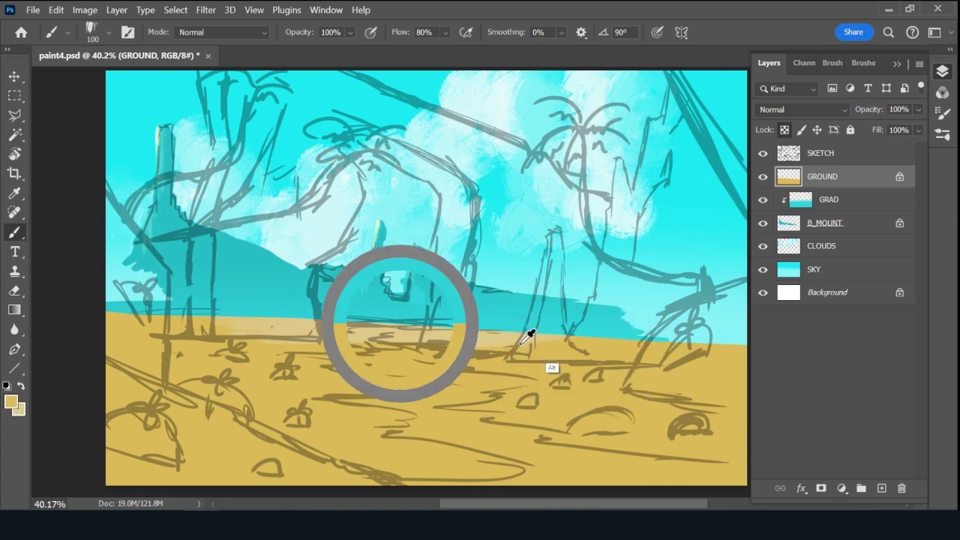
pyautogui.keyDown('alt'); pyautogui.click(529, 337); pyautogui.keyUp('alt')
pyautogui.keyDown('alt'); pyautogui.click(367, 343); pyautogui.keyUp('alt')
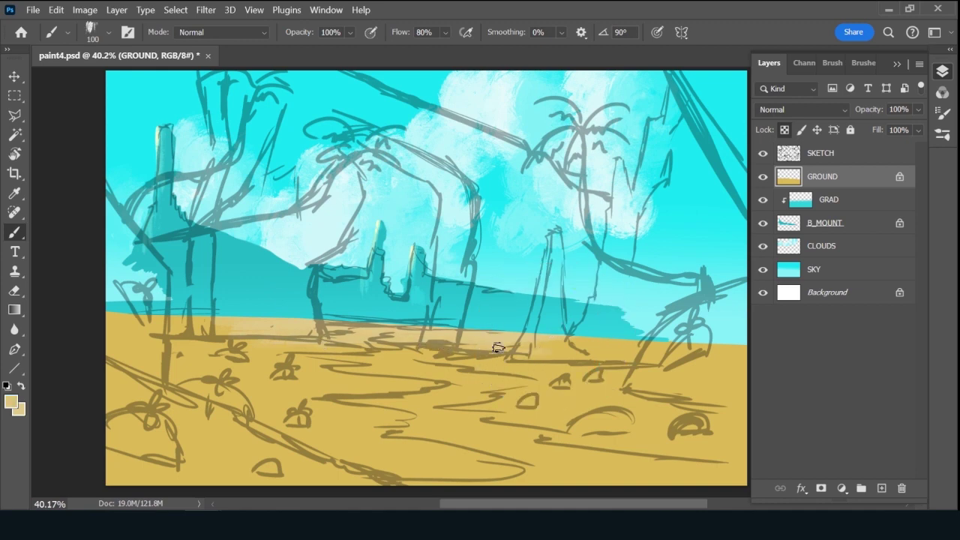
pyautogui.press('[')
pyautogui.press('[')
# Hide the sketch and paint light tan along the right and left horizon, sampling sand and cyan.
pyautogui.click(763, 153)
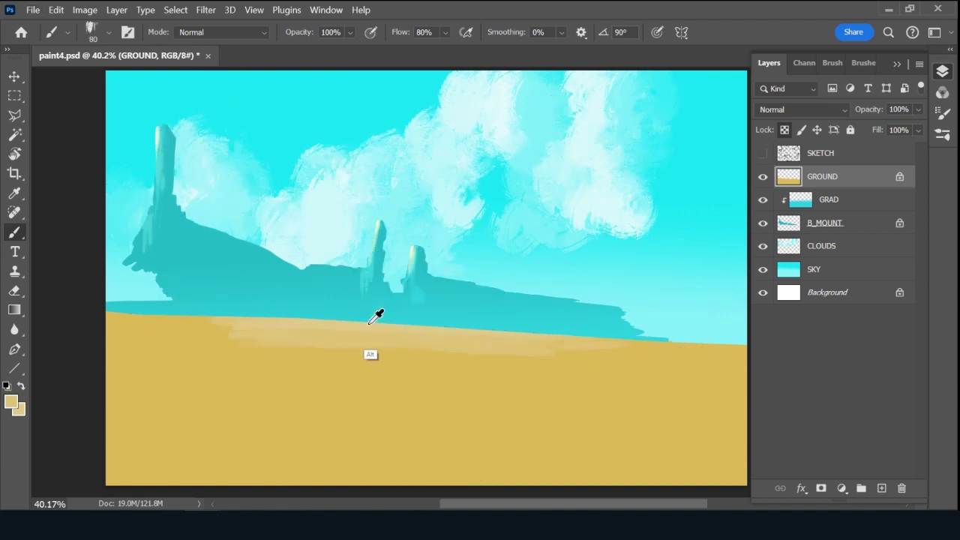
pyautogui.keyDown('alt'); pyautogui.click(345, 324); pyautogui.keyUp('alt')
pyautogui.moveTo(626, 341); pyautogui.dragTo(661, 342)
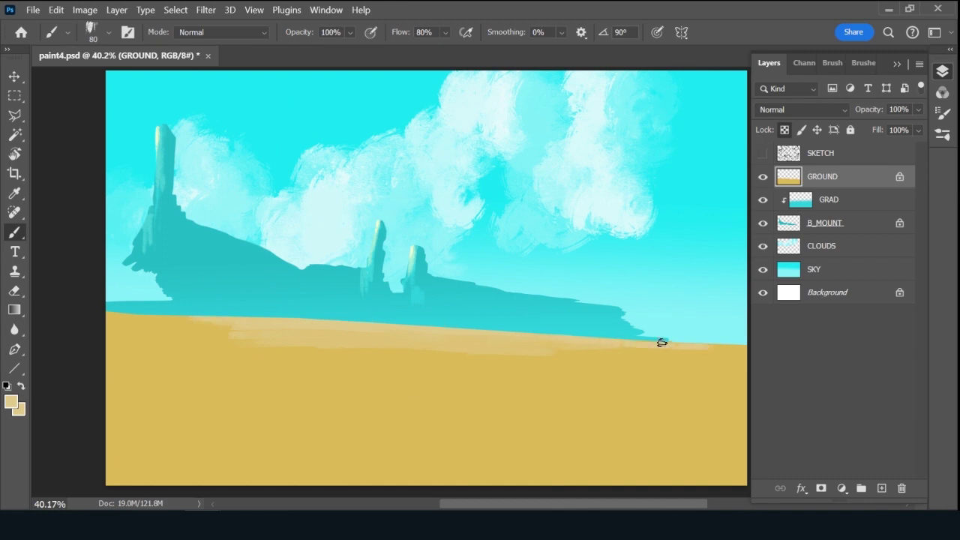
pyautogui.keyDown('alt'); pyautogui.click(717, 340); pyautogui.keyUp('alt')
pyautogui.keyDown('alt'); pyautogui.click(330, 356); pyautogui.keyUp('alt')
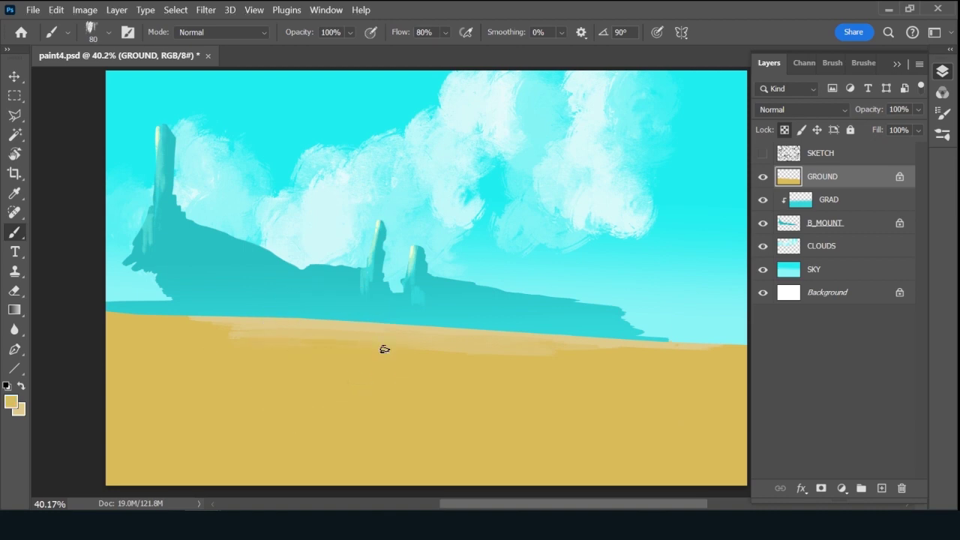
pyautogui.press(']')
pyautogui.press(']')
pyautogui.press(']')
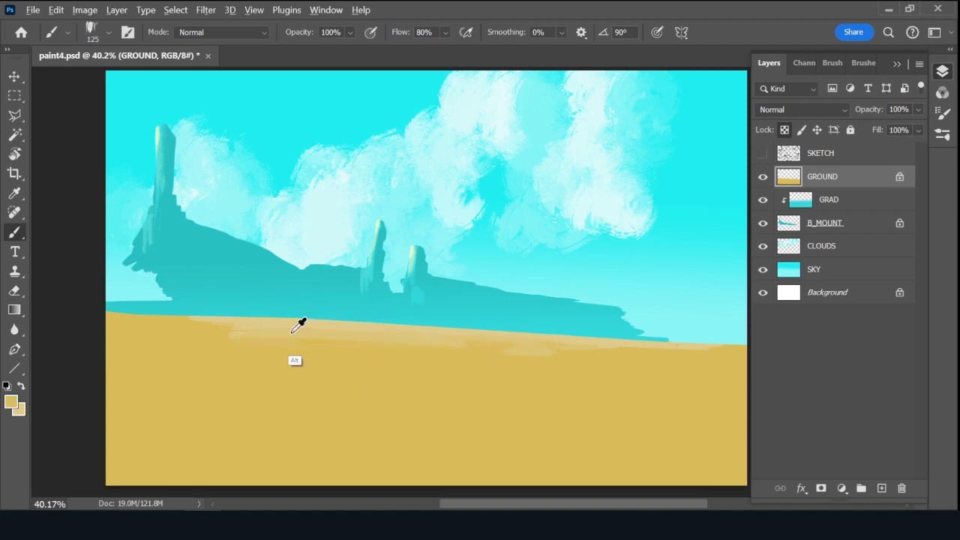
pyautogui.moveTo(136, 333); pyautogui.dragTo(142, 332)
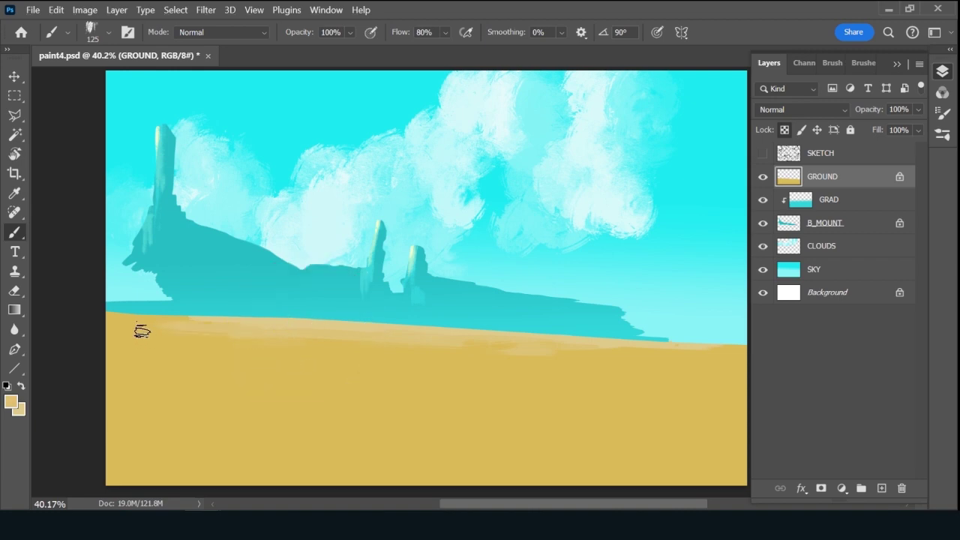
pyautogui.press('alt')
pyautogui.press('[')
pyautogui.press('[')
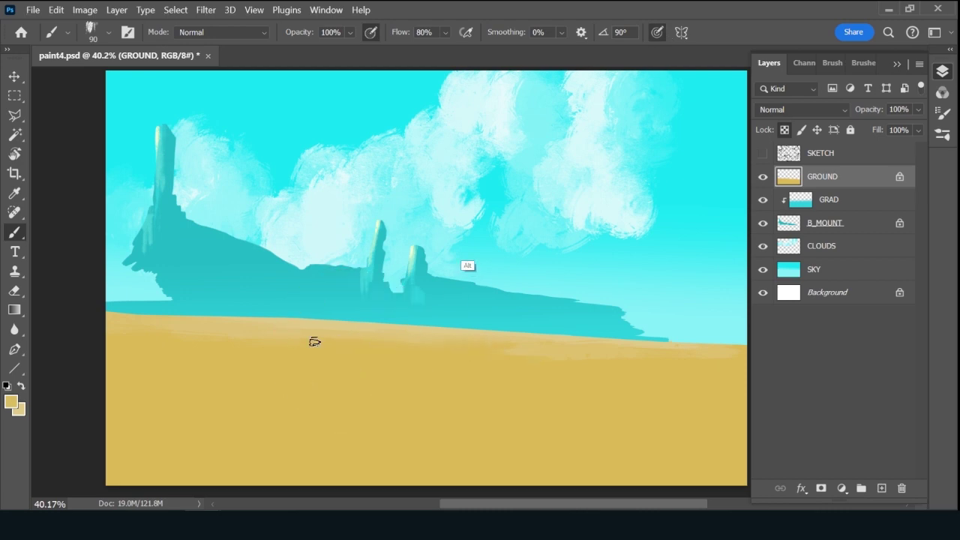
pyautogui.keyDown('alt'); pyautogui.click(400, 123); pyautogui.keyUp('alt')
# Sample pale tan, mint, cyan and teal tones along the horizon for blending.
pyautogui.press('alt')
pyautogui.keyDown('alt'); pyautogui.click(371, 326); pyautogui.keyUp('alt')
pyautogui.keyDown('alt'); pyautogui.click(372, 325); pyautogui.keyUp('alt')
pyautogui.keyDown('alt'); pyautogui.click(332, 133); pyautogui.keyUp('alt')
pyautogui.keyDown('alt'); pyautogui.click(492, 332); pyautogui.keyUp('alt')
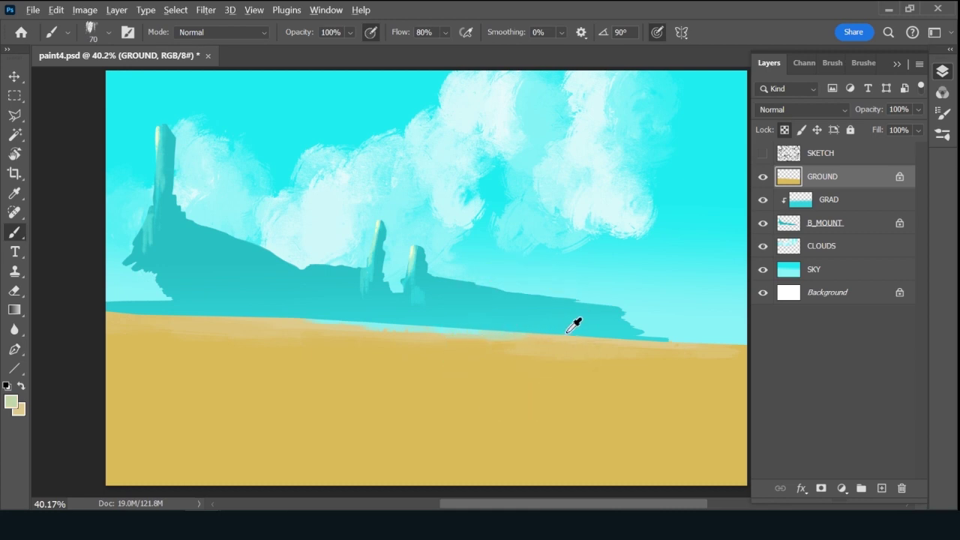
pyautogui.keyDown('alt'); pyautogui.click(523, 336); pyautogui.keyUp('alt')
pyautogui.keyDown('alt'); pyautogui.click(516, 332); pyautogui.keyUp('alt')
pyautogui.keyDown('alt'); pyautogui.click(317, 311); pyautogui.keyUp('alt')
pyautogui.keyDown('alt'); pyautogui.click(382, 342); pyautogui.keyUp('alt')
# Resample horizon colours and soften the sand beneath the mountain with pale strokes.
pyautogui.keyDown('alt'); pyautogui.click(446, 331); pyautogui.keyUp('alt')
pyautogui.keyDown('alt'); pyautogui.click(515, 331); pyautogui.keyUp('alt')
pyautogui.keyDown('alt'); pyautogui.click(445, 324); pyautogui.keyUp('alt')
pyautogui.keyDown('alt'); pyautogui.click(486, 330); pyautogui.keyUp('alt')
pyautogui.keyDown('alt'); pyautogui.click(450, 318); pyautogui.keyUp('alt')
pyautogui.keyDown('alt'); pyautogui.click(328, 315); pyautogui.keyUp('alt')
pyautogui.keyDown('alt'); pyautogui.click(391, 333); pyautogui.keyUp('alt')
pyautogui.keyDown('alt'); pyautogui.click(415, 350); pyautogui.keyUp('alt')
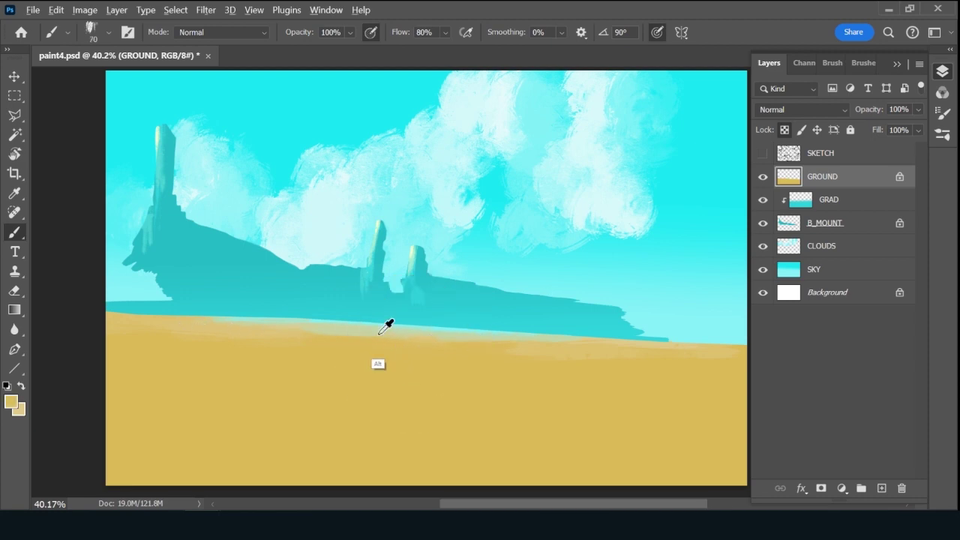
pyautogui.keyDown('alt'); pyautogui.click(379, 333); pyautogui.keyUp('alt')
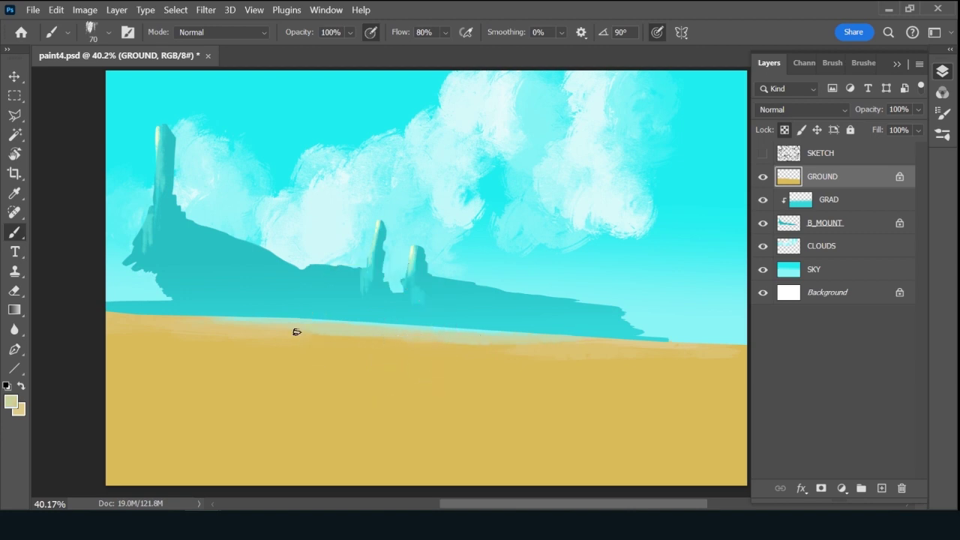
pyautogui.moveTo(302, 338); pyautogui.dragTo(323, 338)
# Show the sketch and set the foreground to a deeper, more orange tan.
pyautogui.click(763, 153)
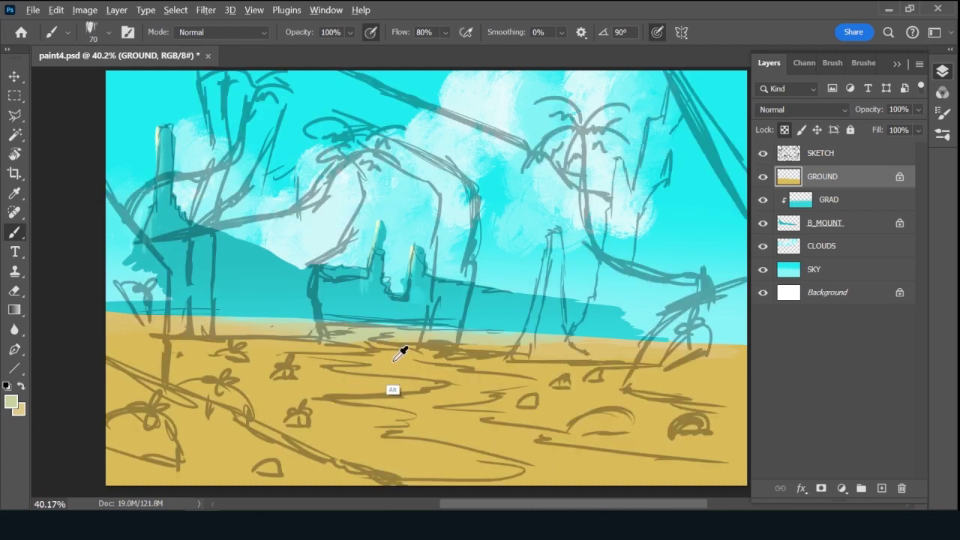
pyautogui.keyDown('alt'); pyautogui.click(390, 349); pyautogui.keyUp('alt')
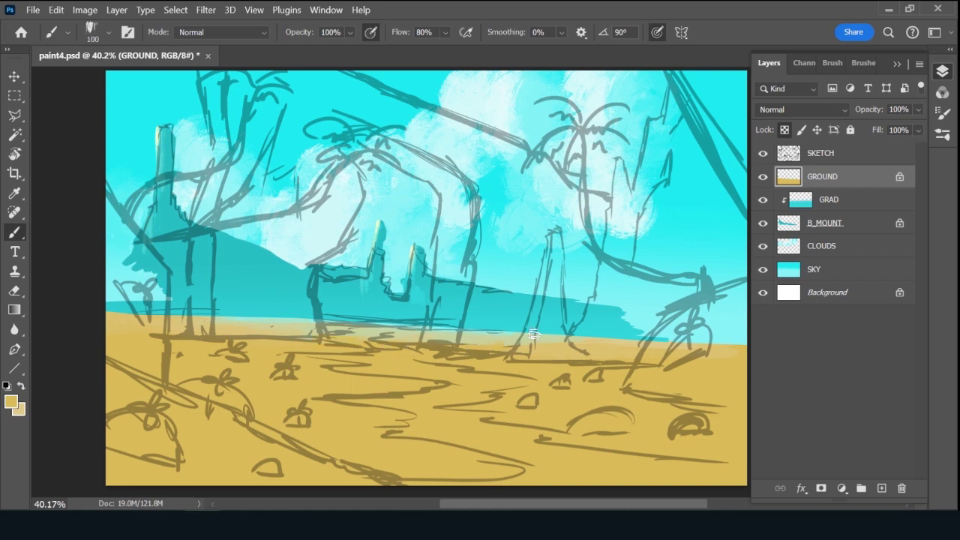
pyautogui.click(11, 402)
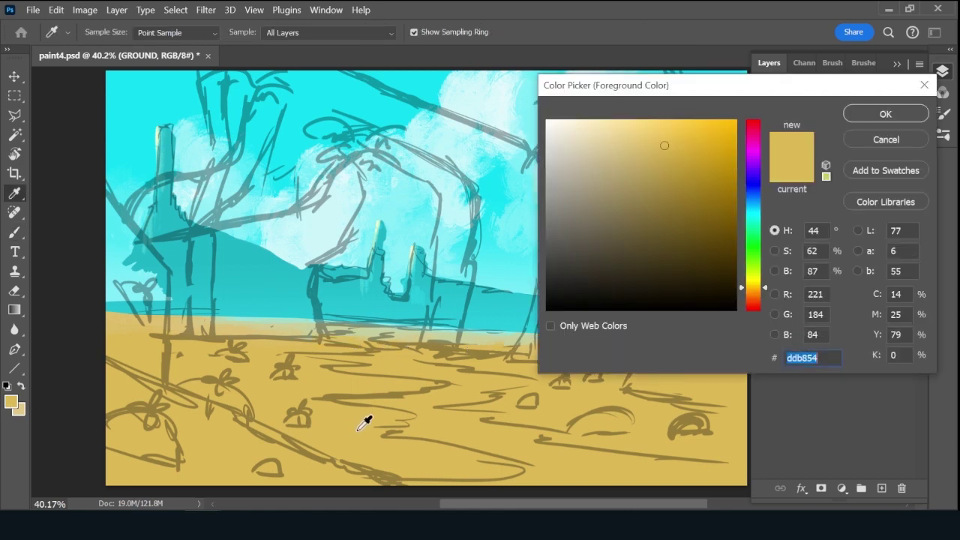
pyautogui.moveTo(682, 172); pyautogui.dragTo(705, 163)
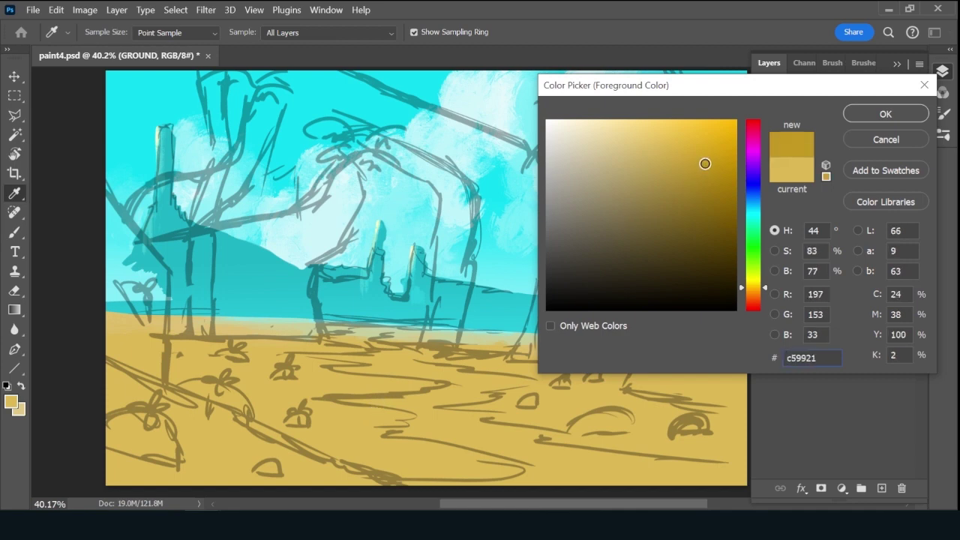
pyautogui.click(755, 291)
pyautogui.moveTo(756, 295); pyautogui.dragTo(757, 294)
pyautogui.click(885, 113)
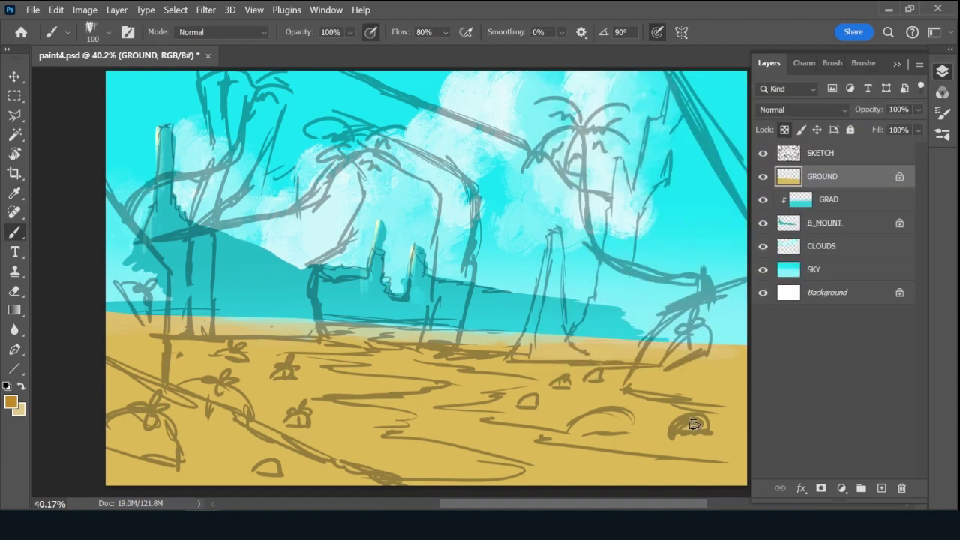
# Paint dark orange patches across the lower left and right ground with a size-150 brush.
pyautogui.moveTo(731, 418)
pyautogui.mouseDown()
pyautogui.moveTo(706, 436)
pyautogui.moveTo(739, 438)
pyautogui.moveTo(711, 452)
pyautogui.moveTo(728, 460)
pyautogui.moveTo(661, 461)
pyautogui.moveTo(738, 463)
pyautogui.moveTo(729, 449)
pyautogui.moveTo(670, 472)
pyautogui.mouseUp()
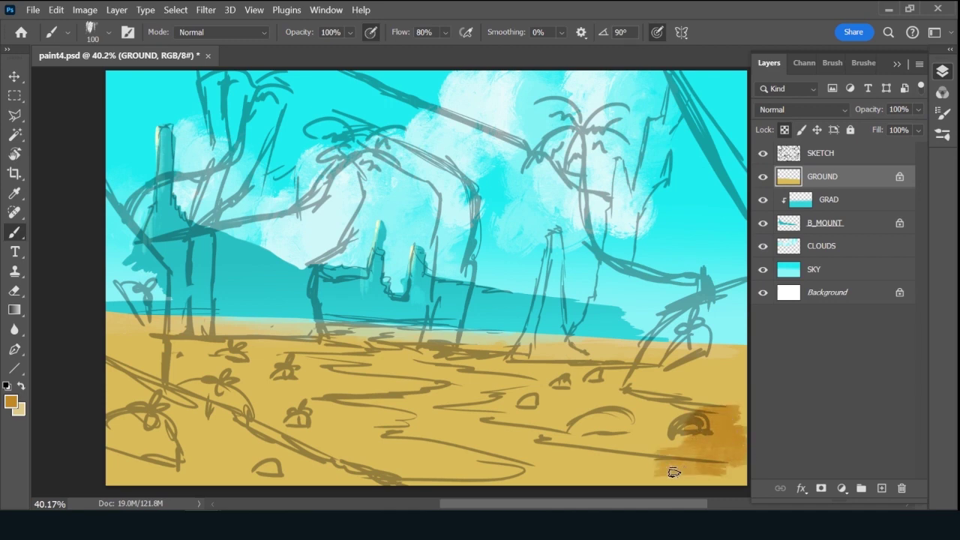
pyautogui.press(']')
pyautogui.moveTo(318, 459)
pyautogui.mouseDown()
pyautogui.moveTo(345, 477)
pyautogui.moveTo(439, 480)
pyautogui.moveTo(282, 480)
pyautogui.moveTo(370, 476)
pyautogui.moveTo(304, 449)
pyautogui.moveTo(167, 438)
pyautogui.moveTo(244, 443)
pyautogui.moveTo(171, 422)
pyautogui.moveTo(201, 416)
pyautogui.moveTo(192, 411)
pyautogui.moveTo(104, 399)
pyautogui.moveTo(188, 432)
pyautogui.moveTo(224, 467)
pyautogui.moveTo(217, 470)
pyautogui.moveTo(239, 469)
pyautogui.mouseUp()
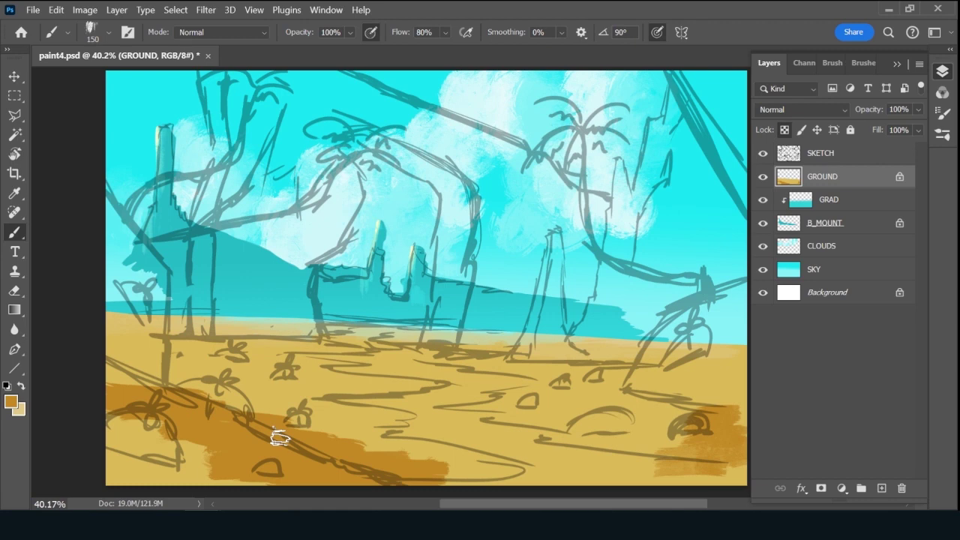
pyautogui.moveTo(368, 458)
pyautogui.mouseDown()
pyautogui.moveTo(452, 463)
pyautogui.moveTo(450, 484)
pyautogui.moveTo(203, 483)
pyautogui.moveTo(287, 482)
pyautogui.moveTo(124, 439)
pyautogui.mouseUp()
pyautogui.moveTo(675, 398)
pyautogui.mouseDown()
pyautogui.moveTo(593, 399)
pyautogui.moveTo(690, 399)
pyautogui.moveTo(725, 418)
pyautogui.moveTo(725, 444)
pyautogui.moveTo(709, 463)
pyautogui.moveTo(671, 480)
pyautogui.moveTo(582, 397)
pyautogui.moveTo(654, 415)
pyautogui.moveTo(664, 439)
pyautogui.moveTo(714, 463)
pyautogui.moveTo(724, 480)
pyautogui.moveTo(628, 476)
pyautogui.moveTo(663, 479)
pyautogui.mouseUp()
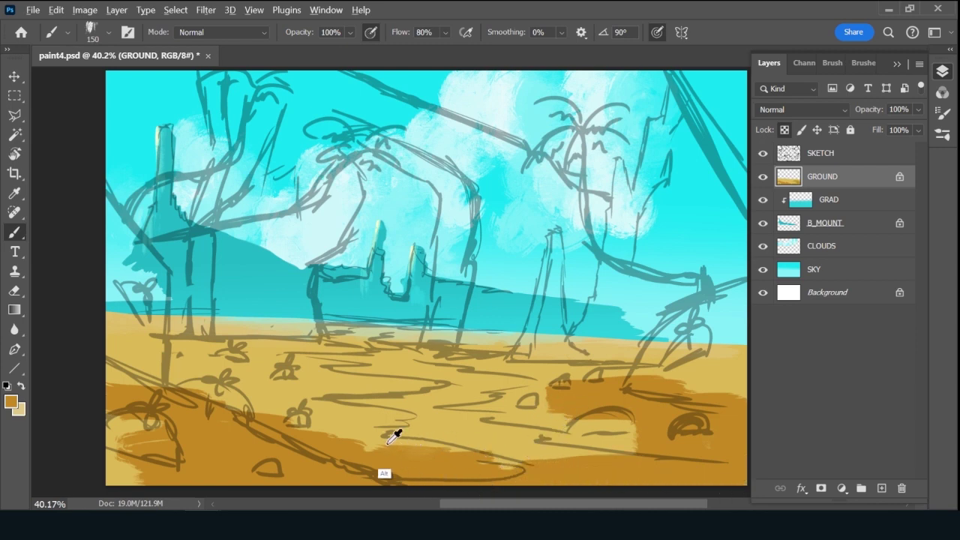
# Blend alternating light tan and darker orange strokes across the bottom ground.
pyautogui.keyDown('alt'); pyautogui.click(455, 438); pyautogui.keyUp('alt')
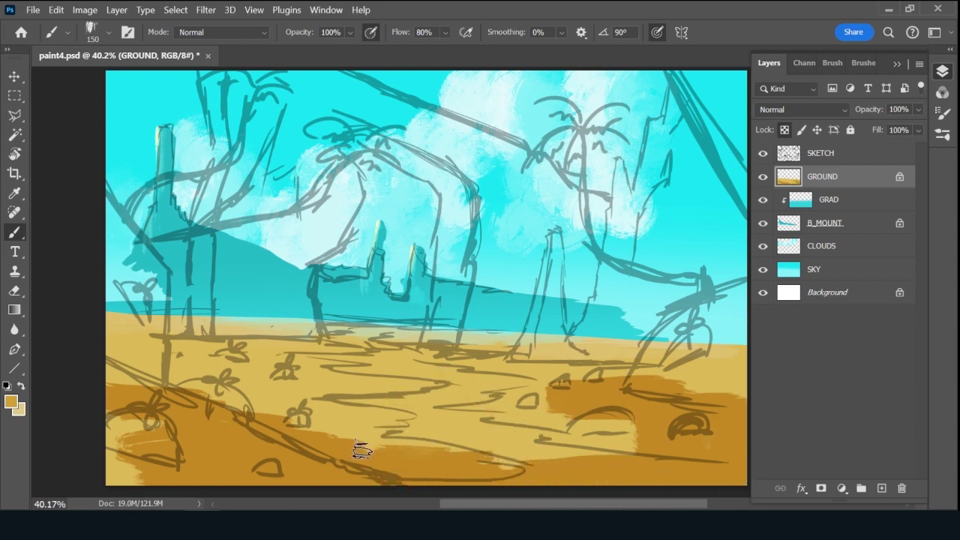
pyautogui.moveTo(362, 448)
pyautogui.mouseDown()
pyautogui.moveTo(525, 454)
pyautogui.moveTo(327, 435)
pyautogui.moveTo(463, 443)
pyautogui.mouseUp()
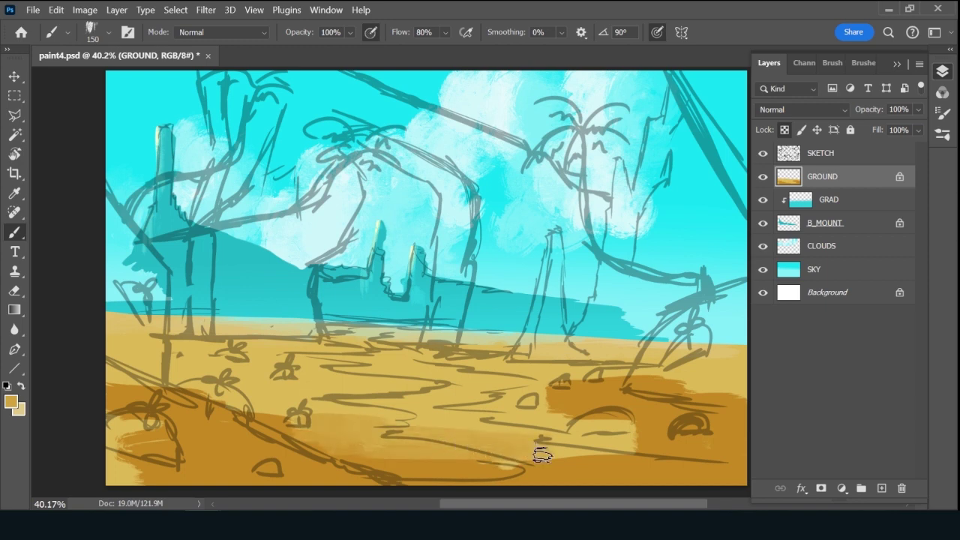
pyautogui.keyDown('alt'); pyautogui.click(266, 419); pyautogui.keyUp('alt')
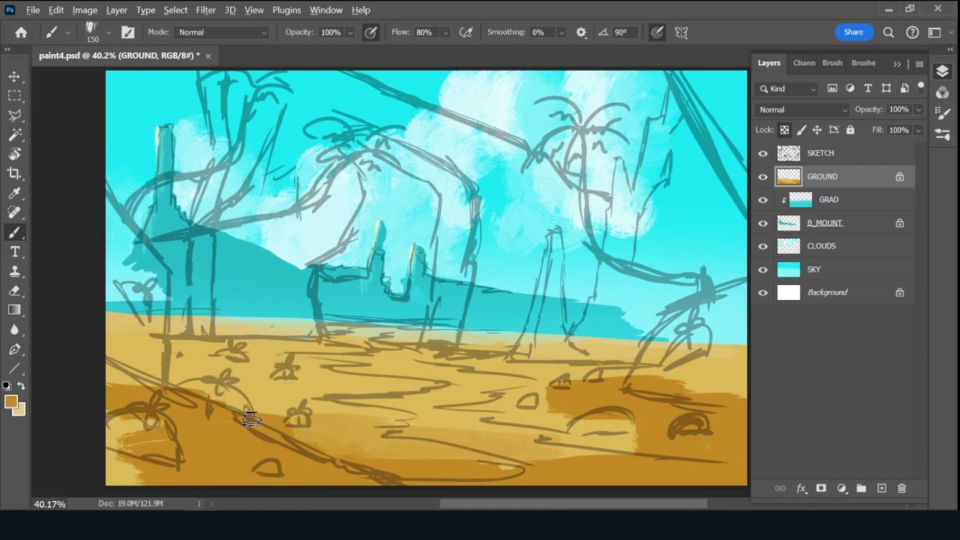
pyautogui.moveTo(154, 390)
pyautogui.mouseDown()
pyautogui.moveTo(180, 397)
pyautogui.moveTo(167, 407)
pyautogui.moveTo(165, 451)
pyautogui.moveTo(131, 441)
pyautogui.moveTo(97, 488)
pyautogui.mouseUp()
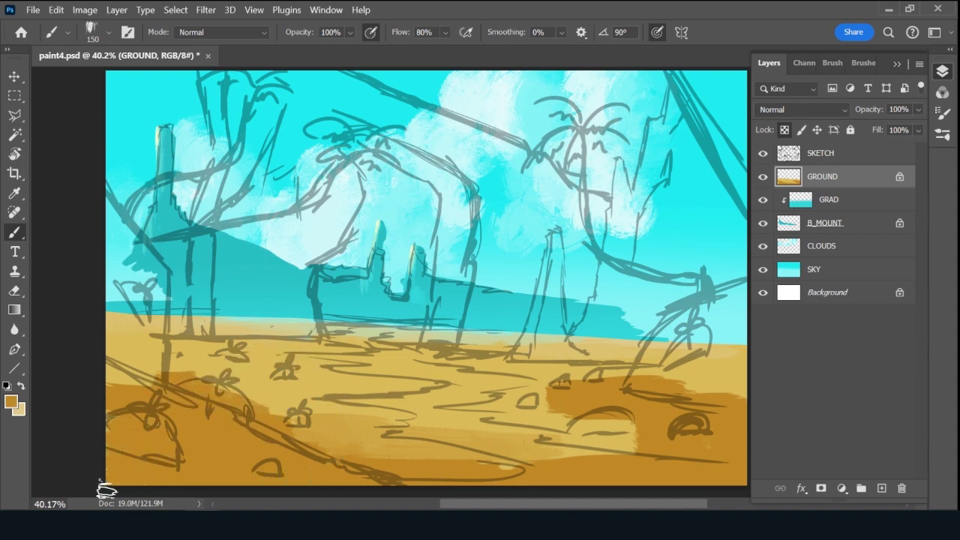
pyautogui.keyDown('alt'); pyautogui.click(353, 415); pyautogui.keyUp('alt')
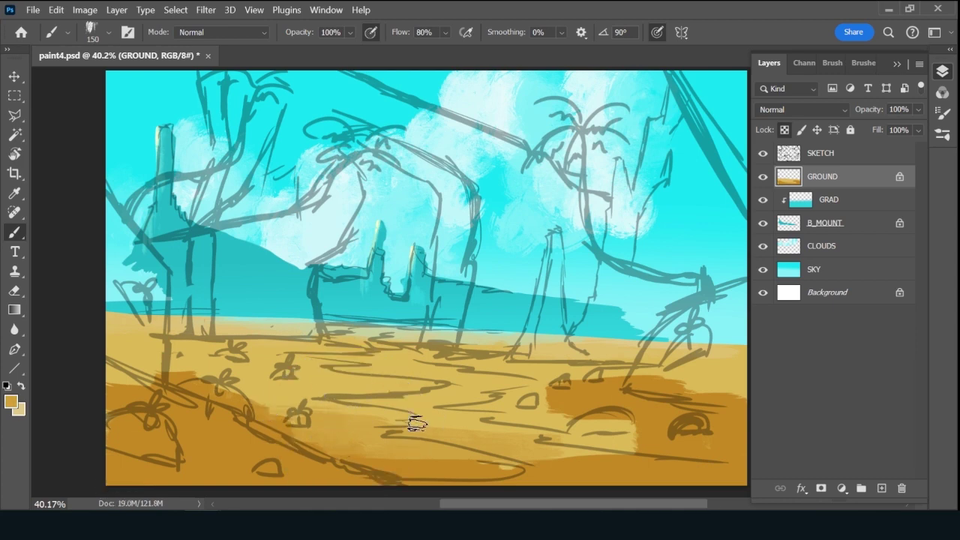
pyautogui.moveTo(416, 424); pyautogui.dragTo(537, 458)
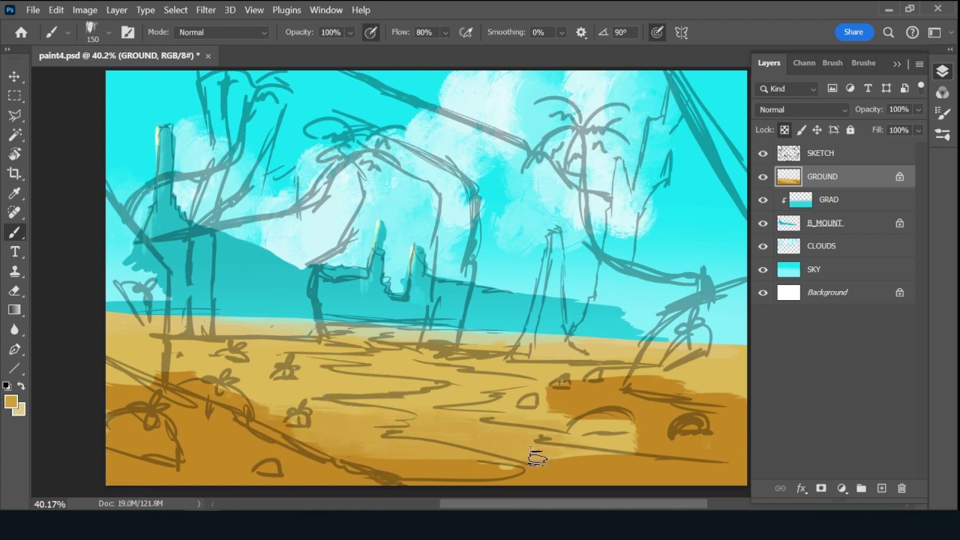
pyautogui.keyDown('alt'); pyautogui.click(636, 438); pyautogui.keyUp('alt')
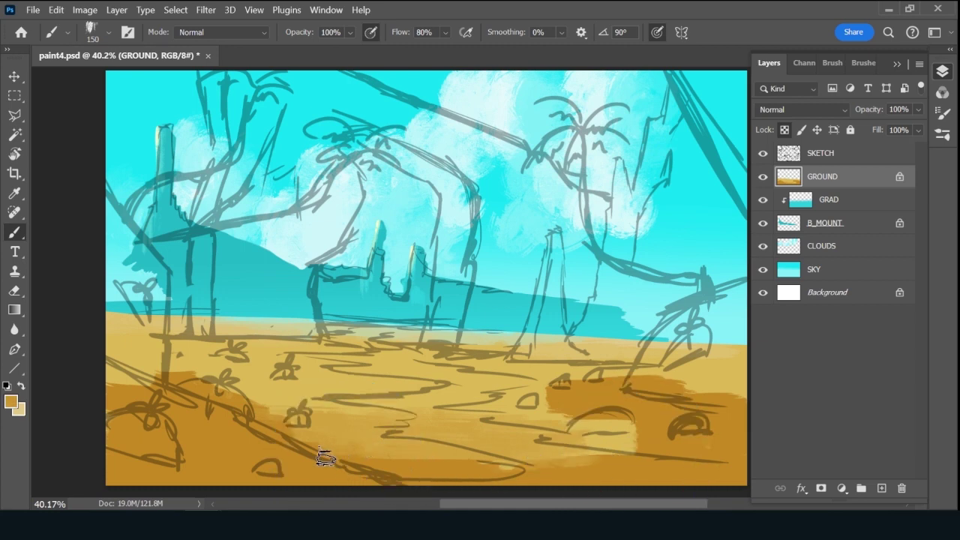
pyautogui.moveTo(322, 457); pyautogui.dragTo(573, 464)
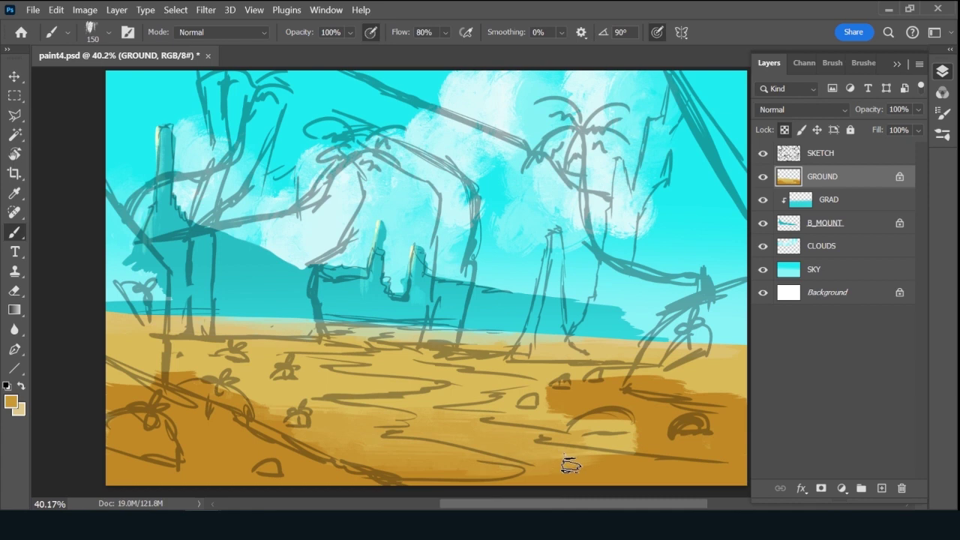
pyautogui.moveTo(634, 459)
pyautogui.mouseDown()
pyautogui.moveTo(571, 434)
pyautogui.moveTo(613, 423)
pyautogui.moveTo(532, 397)
pyautogui.moveTo(562, 388)
pyautogui.moveTo(522, 387)
pyautogui.moveTo(603, 385)
pyautogui.moveTo(496, 371)
pyautogui.moveTo(601, 370)
pyautogui.mouseUp()
# Lighten the dark patch near the left post, shrink the brush to 90, and hide the sketch.
pyautogui.press('[')
pyautogui.press('[')
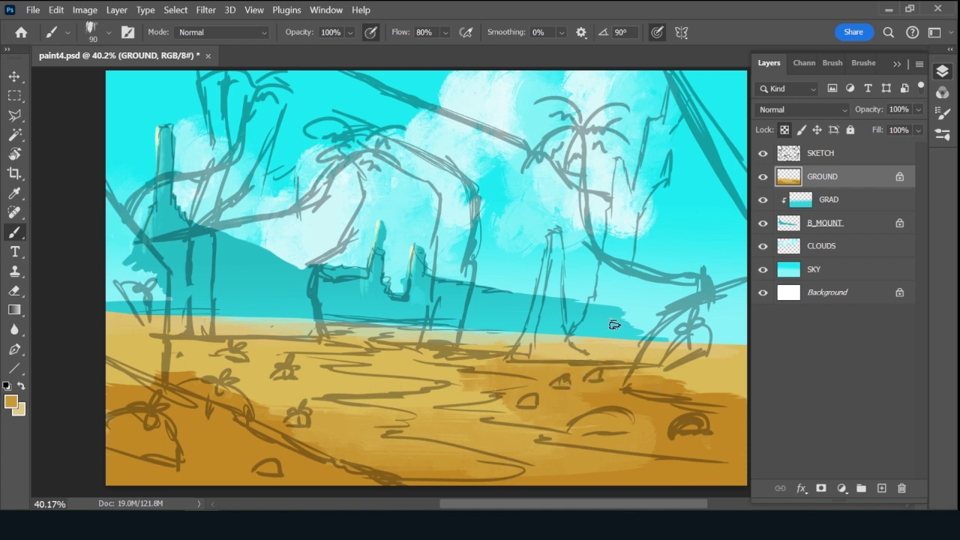
pyautogui.keyDown('alt'); pyautogui.click(473, 382); pyautogui.keyUp('alt')
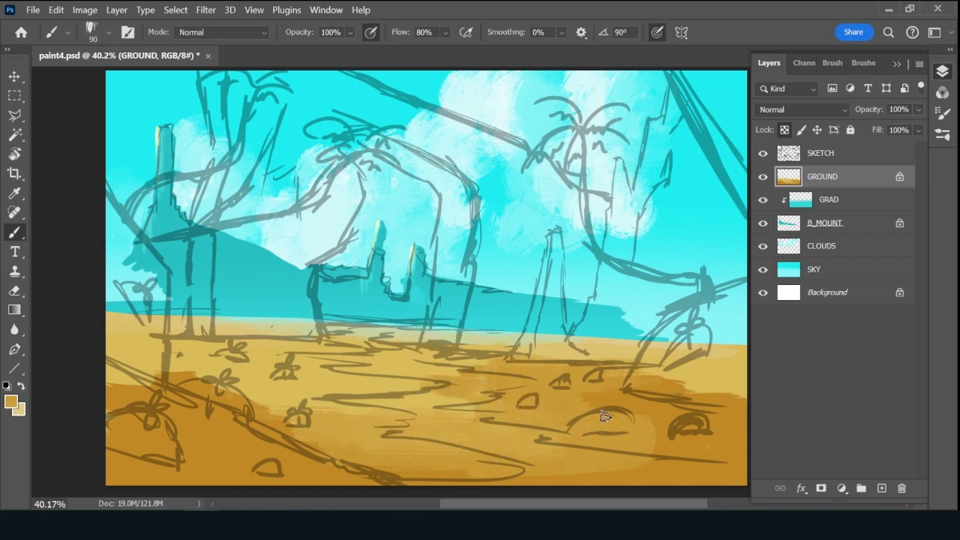
pyautogui.press(']')
pyautogui.press(']')
pyautogui.press('alt')
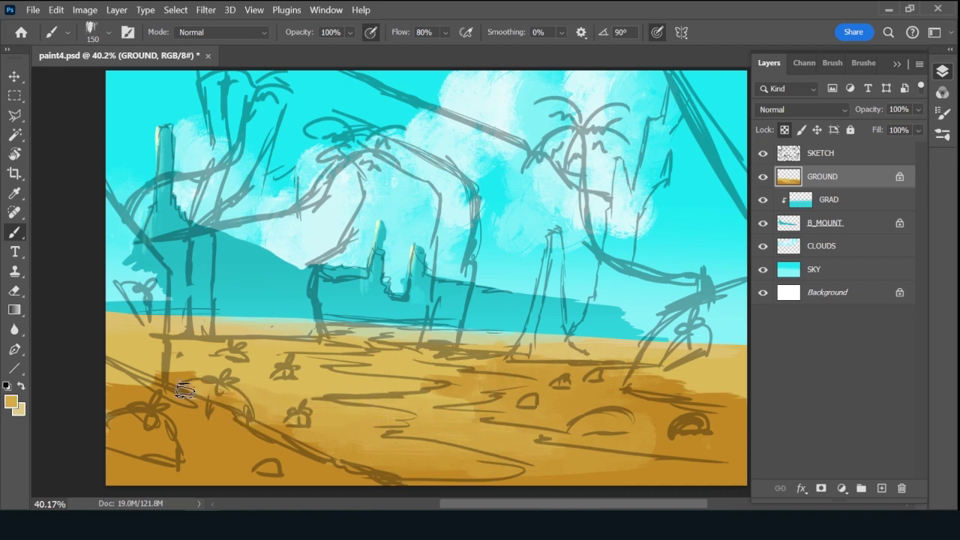
pyautogui.moveTo(184, 389); pyautogui.dragTo(194, 386)
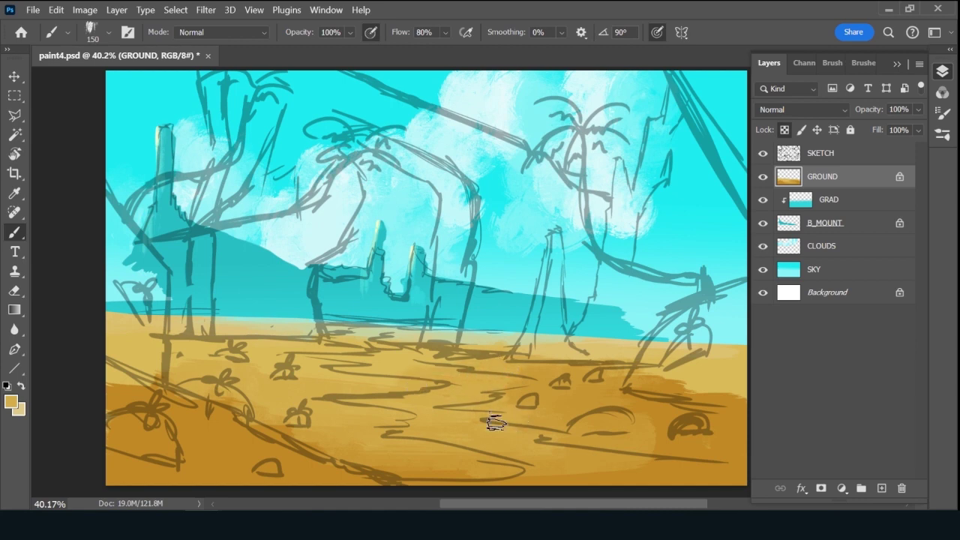
pyautogui.press('alt')
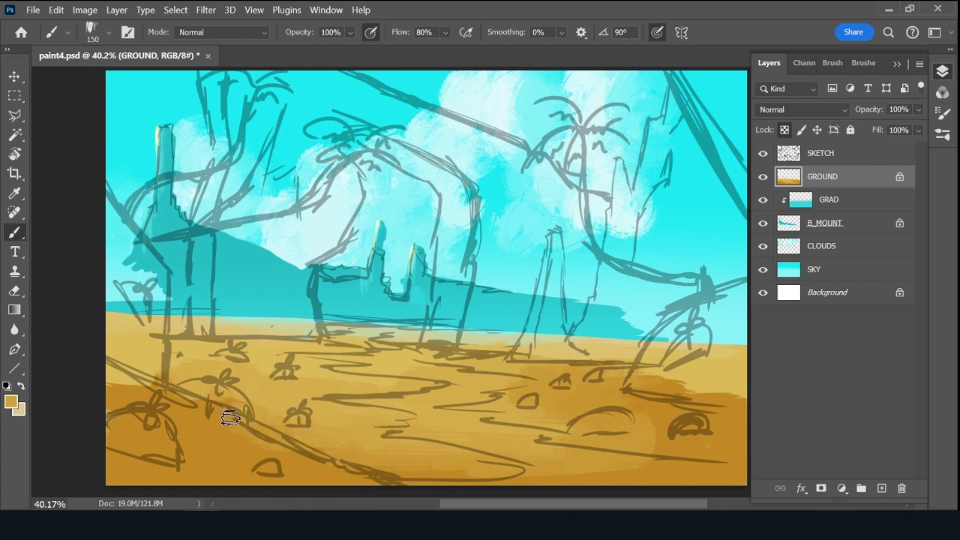
pyautogui.keyDown('alt'); pyautogui.click(199, 356); pyautogui.keyUp('alt')
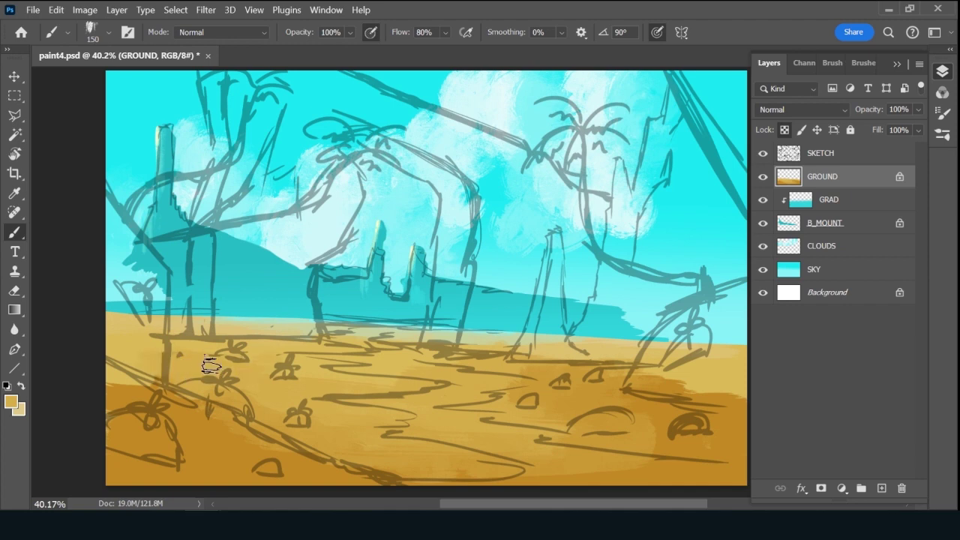
pyautogui.press('[')
pyautogui.press('[')
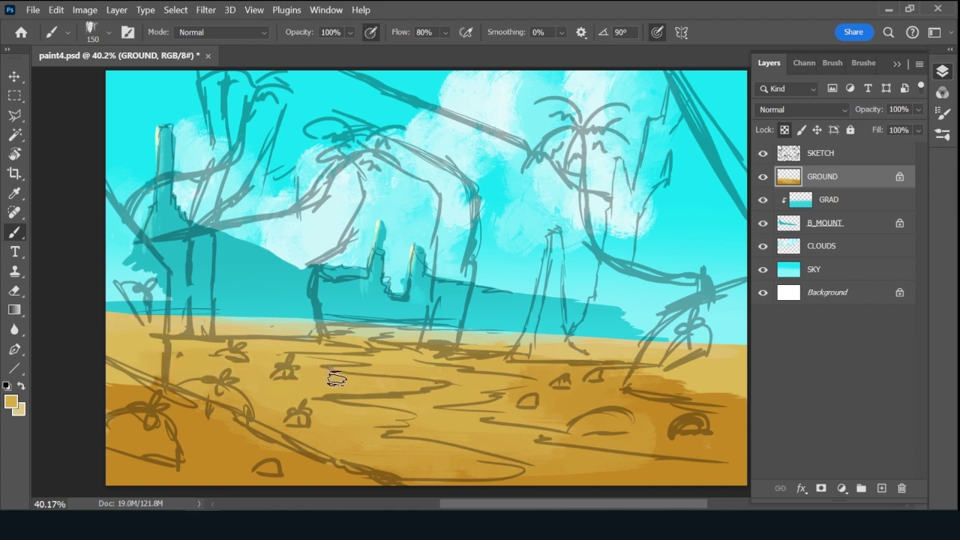
pyautogui.press('[')
pyautogui.keyDown('alt'); pyautogui.click(399, 349); pyautogui.keyUp('alt')
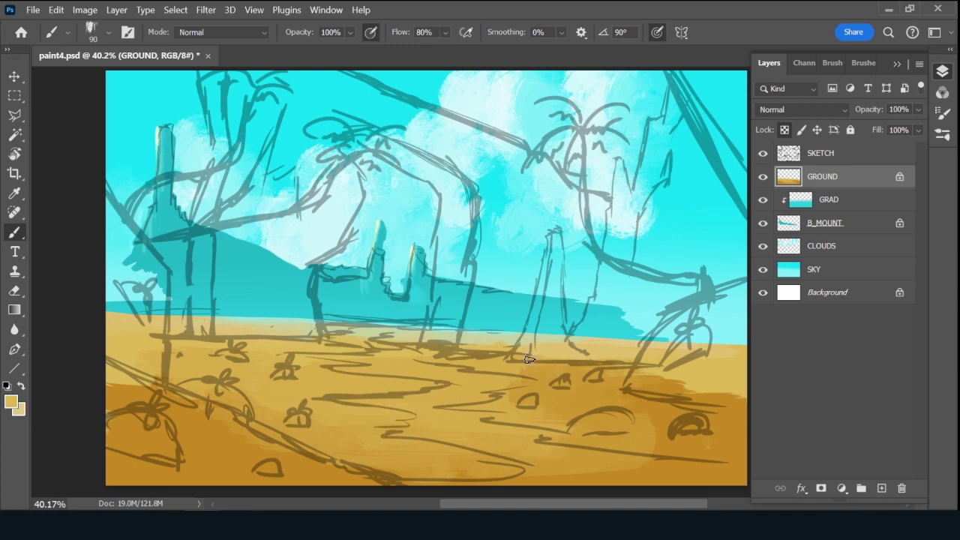
pyautogui.click(763, 153)
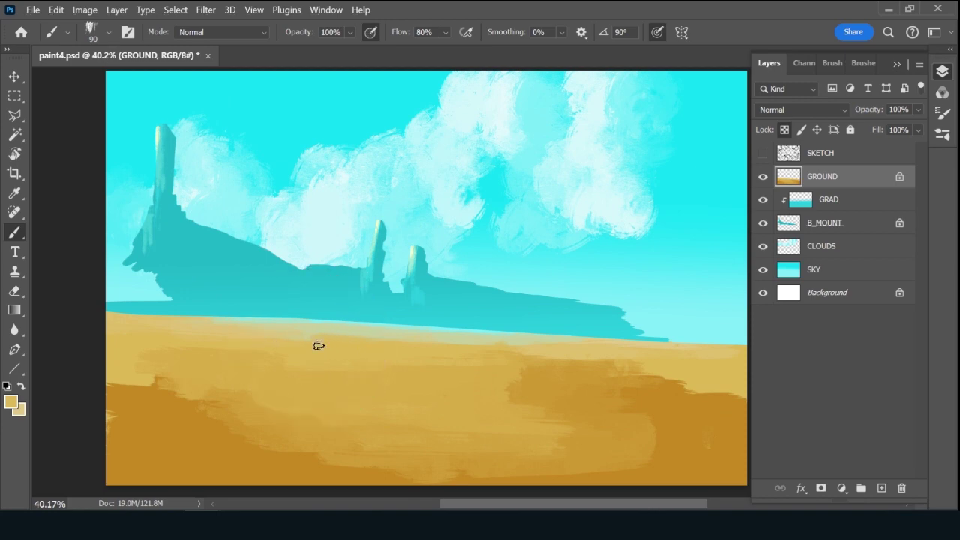
# Show the SKETCH layer again and blend lighter and darker sand strokes into the right and left ground.
pyautogui.click(763, 153)
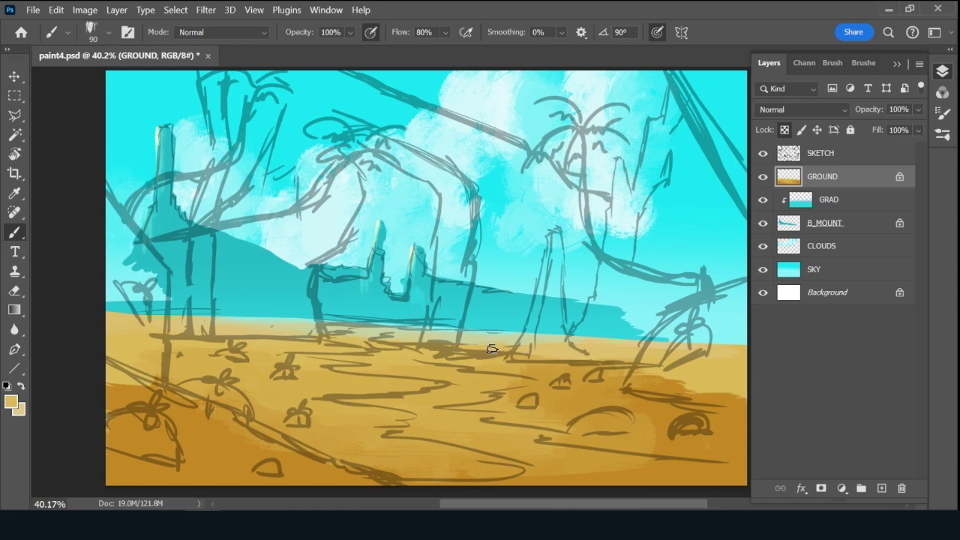
pyautogui.press('alt')
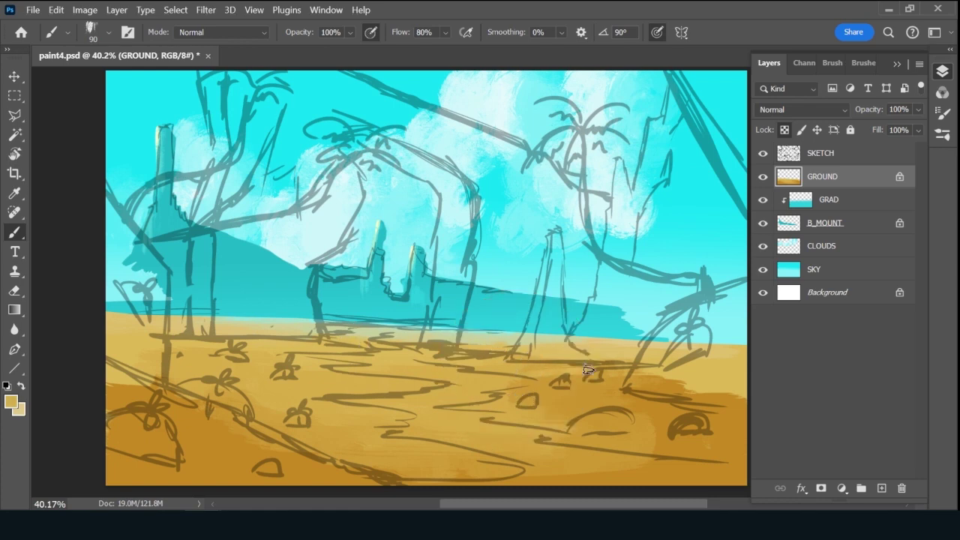
pyautogui.moveTo(543, 384); pyautogui.dragTo(519, 398)
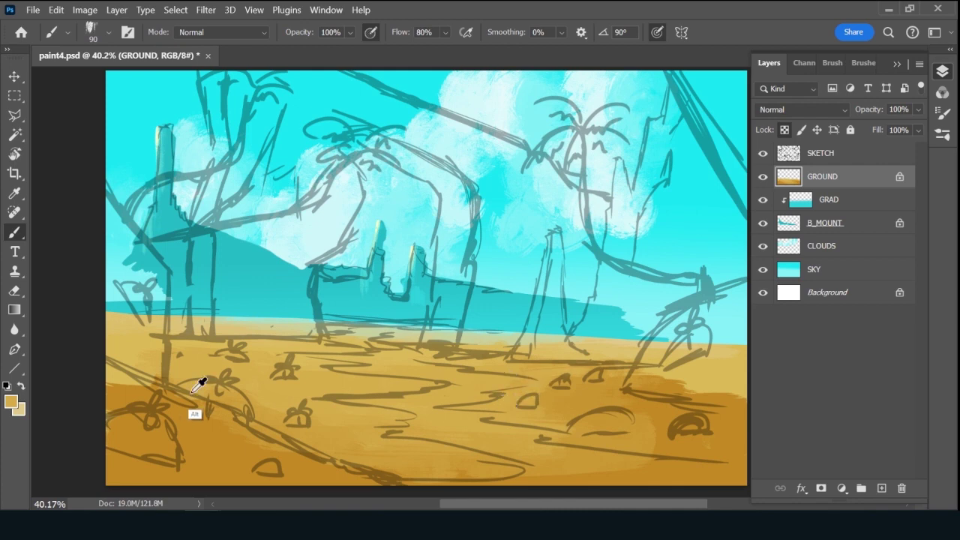
pyautogui.keyDown('alt'); pyautogui.click(142, 386); pyautogui.keyUp('alt')
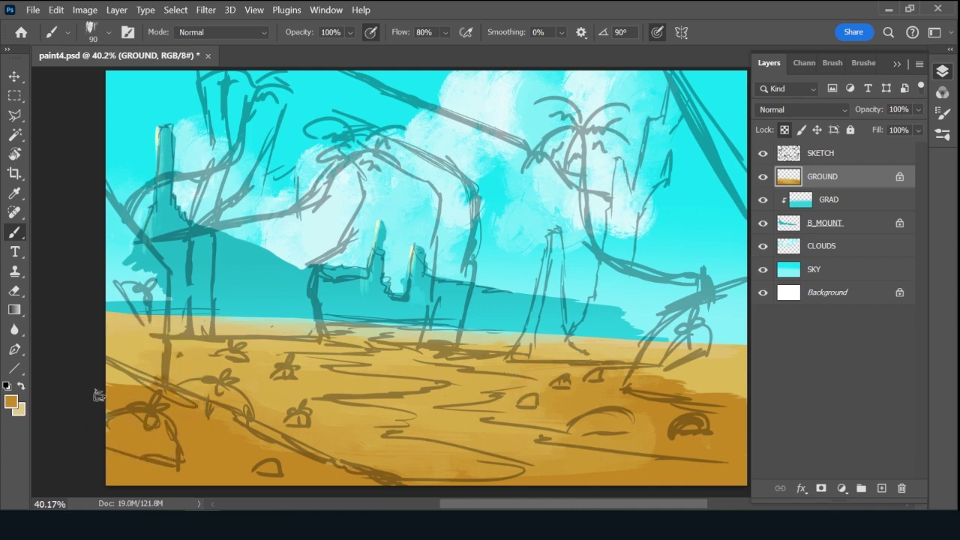
pyautogui.keyDown('alt'); pyautogui.click(178, 364); pyautogui.keyUp('alt')
pyautogui.moveTo(127, 371); pyautogui.dragTo(173, 381)
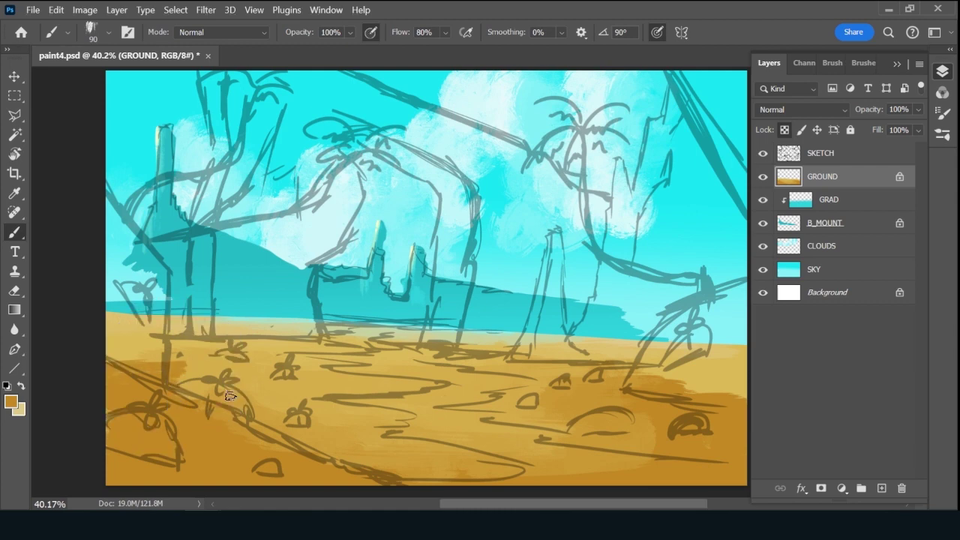
# Enlarge the brush to 150 and sample more sand colours from across the ground.
pyautogui.press(']')
pyautogui.press(']')
pyautogui.press(']')
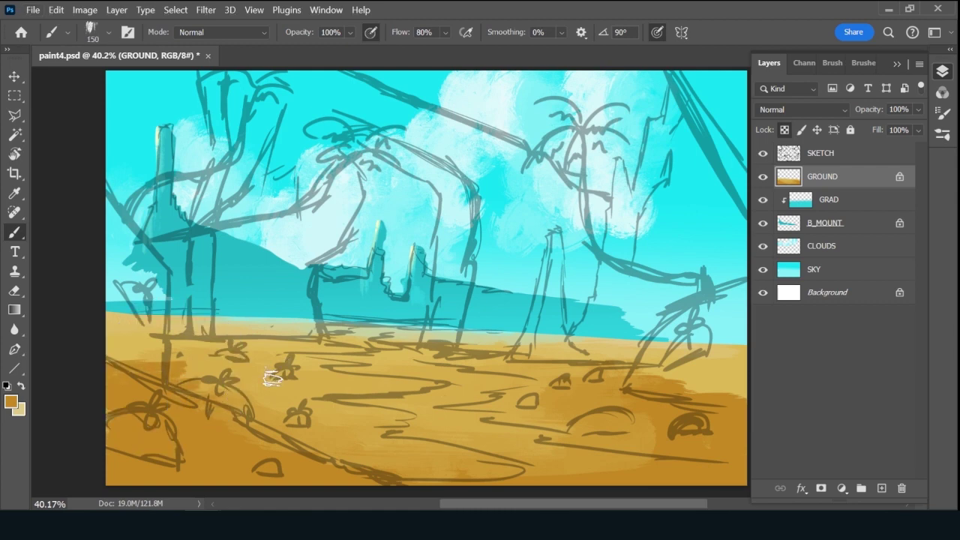
pyautogui.keyDown('alt'); pyautogui.click(194, 358); pyautogui.keyUp('alt')
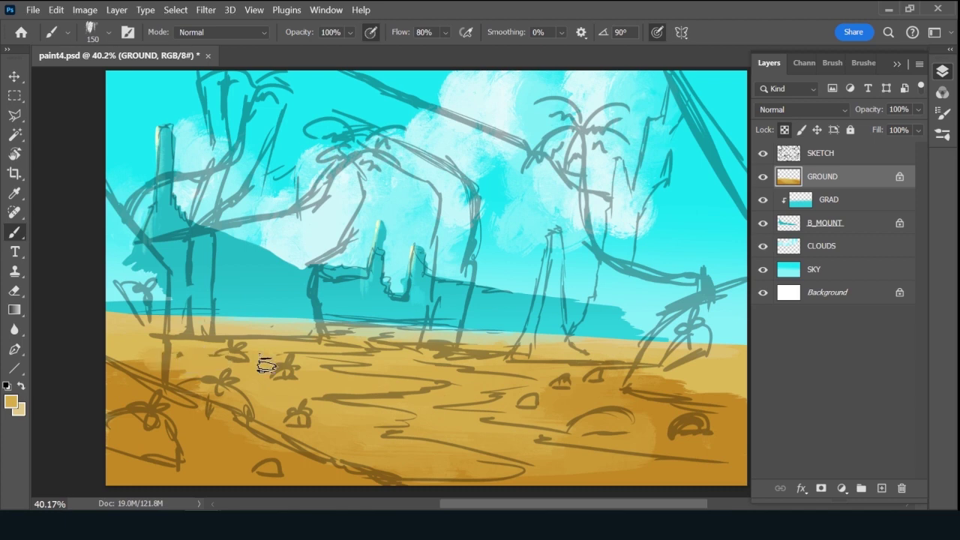
pyautogui.keyDown('alt'); pyautogui.click(149, 369); pyautogui.keyUp('alt')
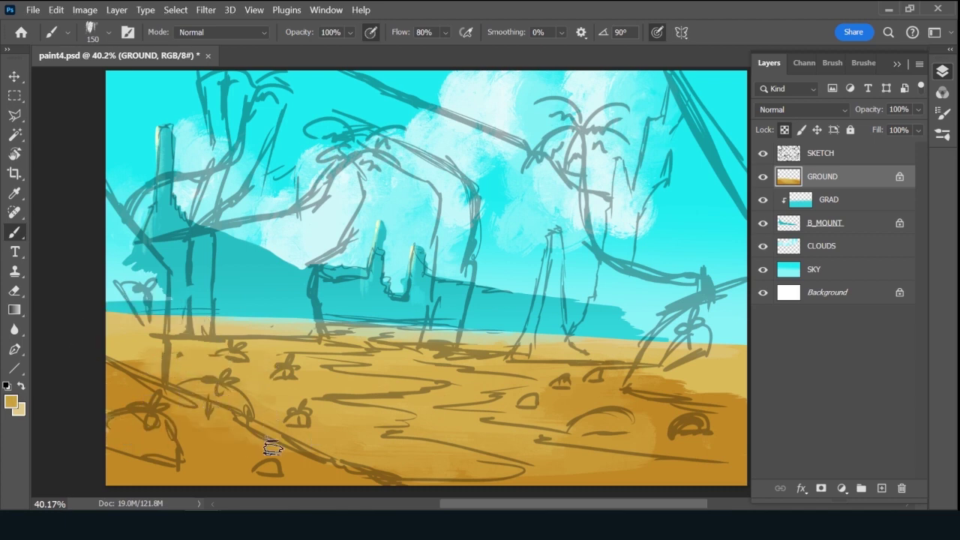
pyautogui.keyDown('alt'); pyautogui.click(517, 405); pyautogui.keyUp('alt')
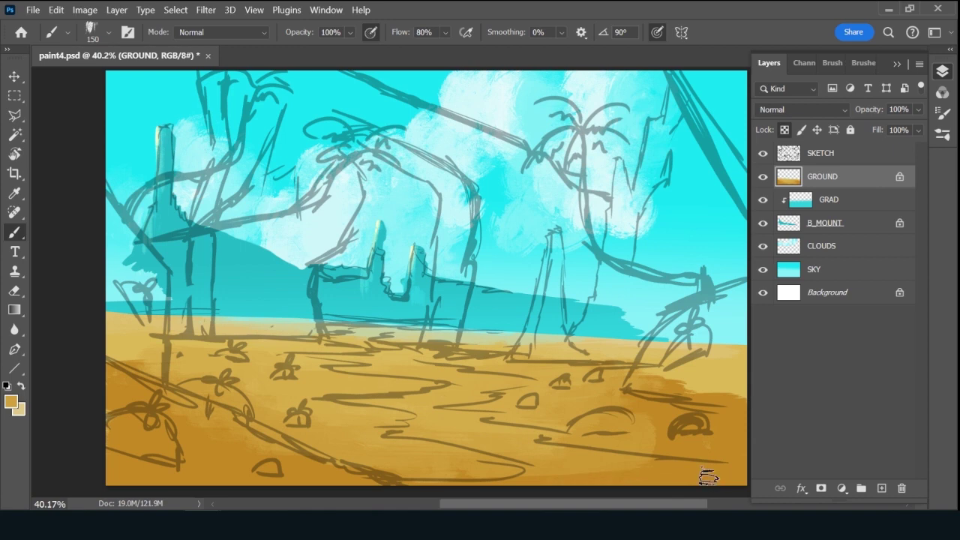
pyautogui.press('alt')
pyautogui.keyDown('alt'); pyautogui.click(638, 473); pyautogui.keyUp('alt')
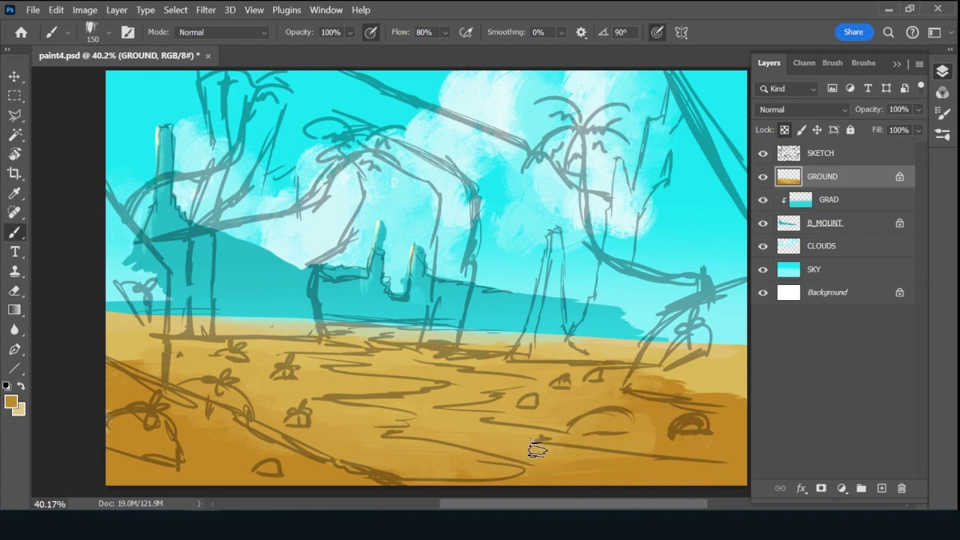
# Save, then add one new layer above GROUND named BIG_ROCK and make it active.
pyautogui.hotkey('ctrl', 's')
pyautogui.click(882, 488)
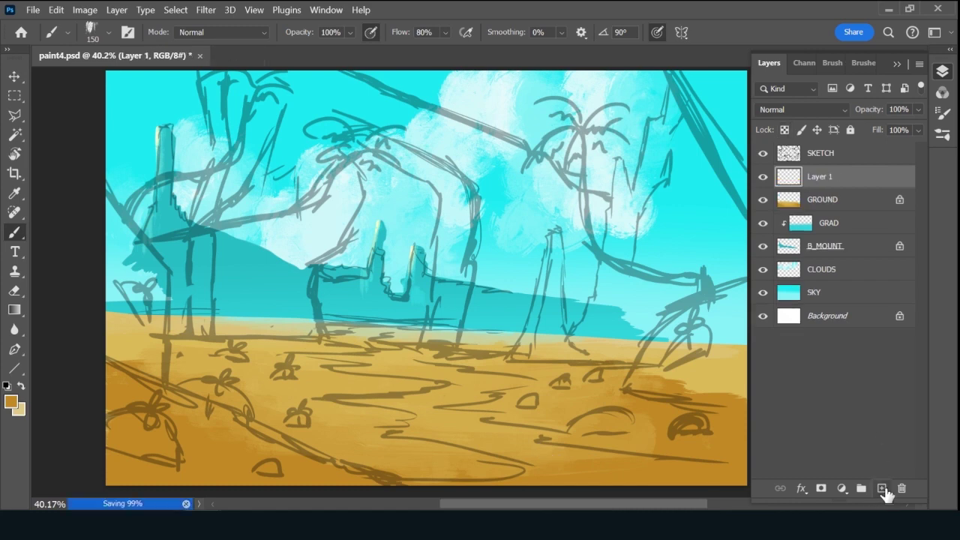
pyautogui.click(883, 489)
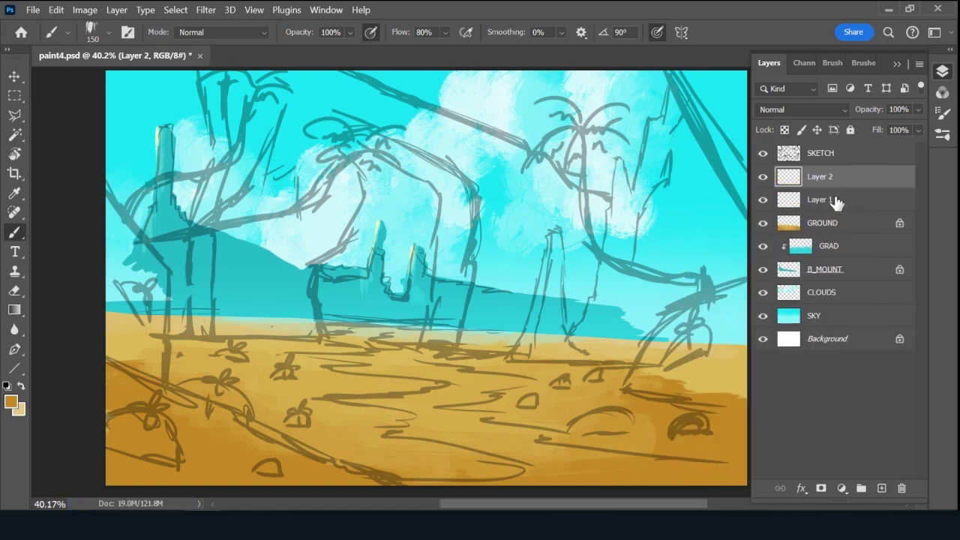
pyautogui.hotkey('ctrl', 'z')
pyautogui.doubleClick(819, 177)
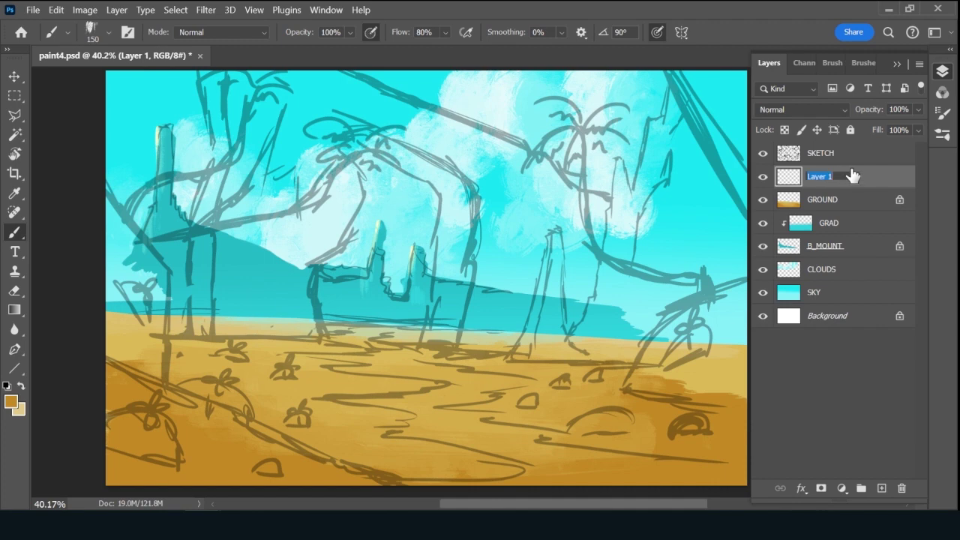
pyautogui.write('BIG_ ROC')
pyautogui.click(853, 415)
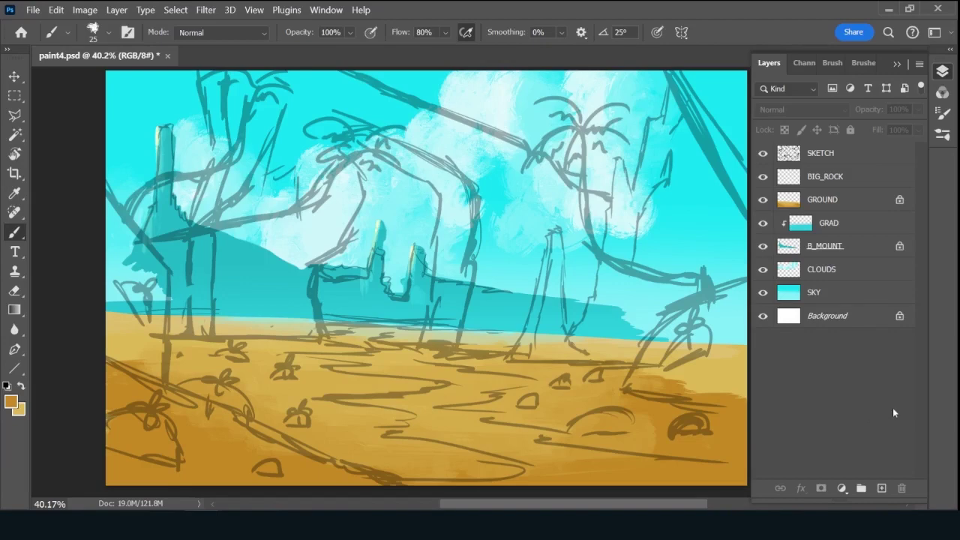
pyautogui.click(867, 184)
# Set the foreground colour to a dark reddish brown in the Color Picker.
pyautogui.press('i')
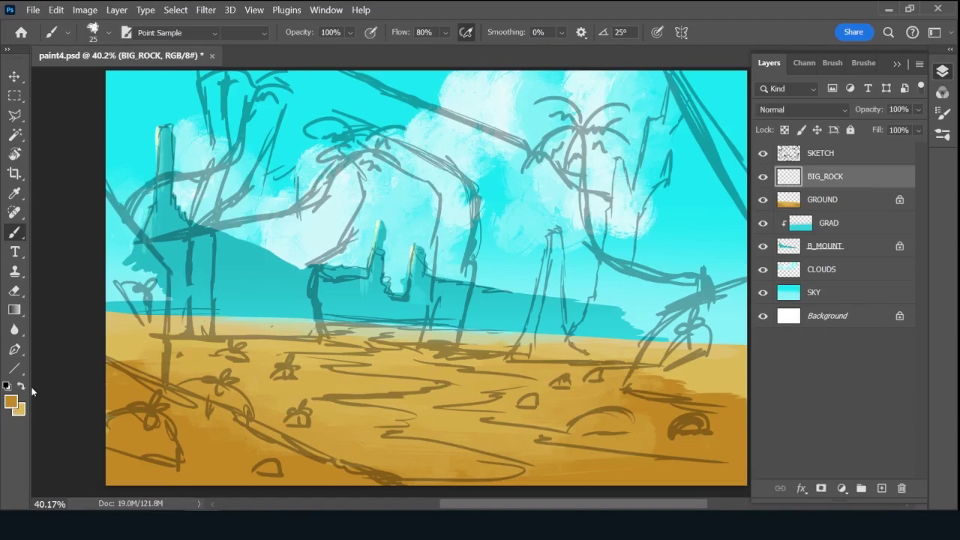
pyautogui.click(11, 402)
pyautogui.moveTo(752, 289); pyautogui.dragTo(757, 299)
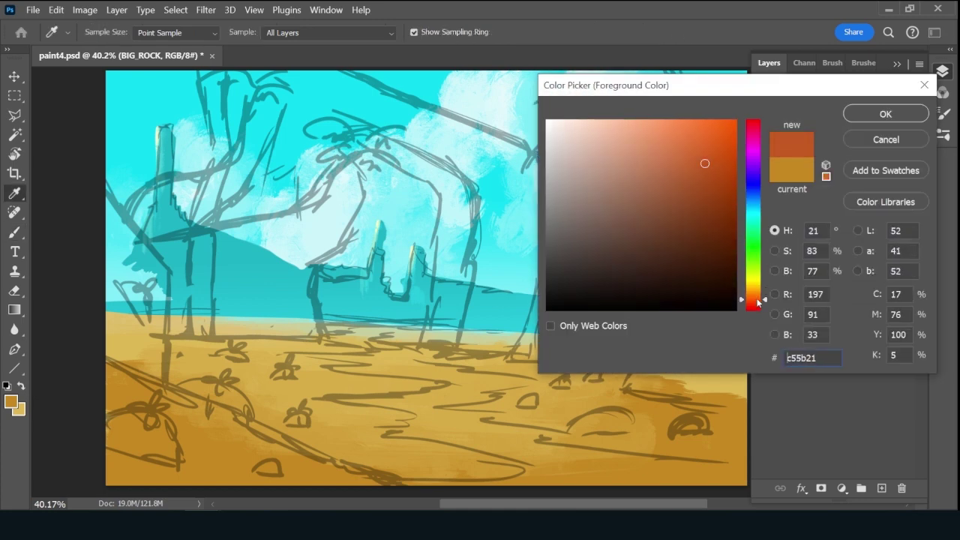
pyautogui.moveTo(686, 202); pyautogui.dragTo(686, 210)
pyautogui.moveTo(756, 302); pyautogui.dragTo(757, 303)
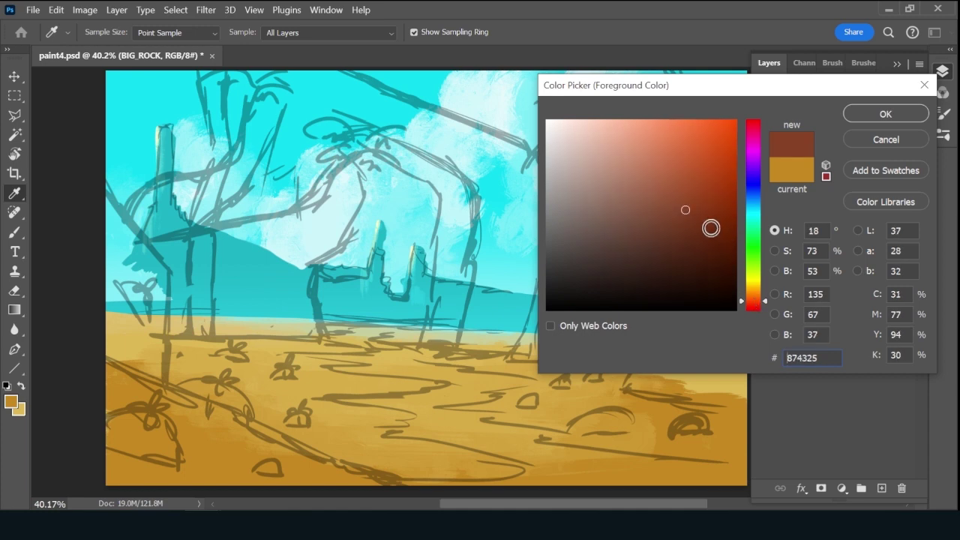
pyautogui.moveTo(705, 228); pyautogui.dragTo(713, 219)
pyautogui.click(856, 115)
pyautogui.press('b')
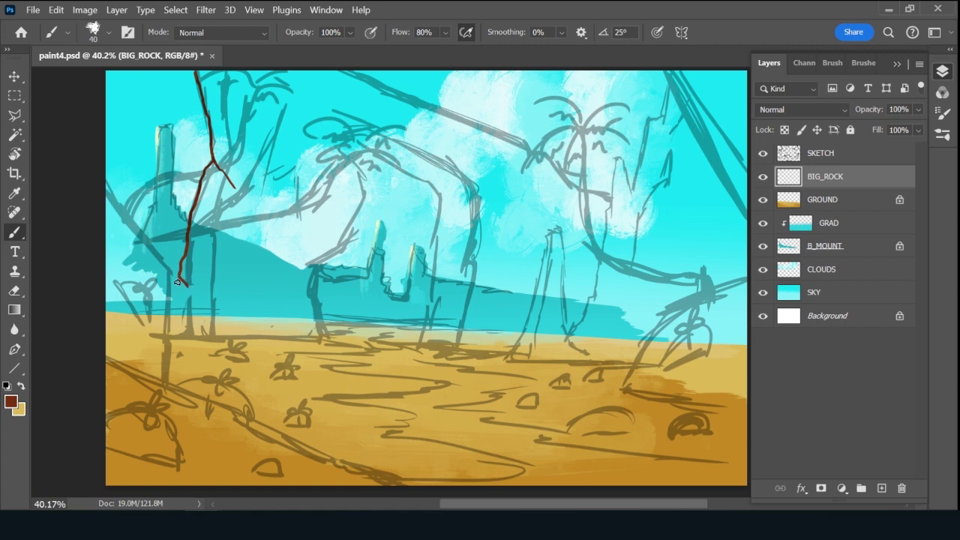
# Draw the big rock's left edge down to the ground and its base line rightward in dark brown.
pyautogui.moveTo(153, 302); pyautogui.dragTo(146, 318)
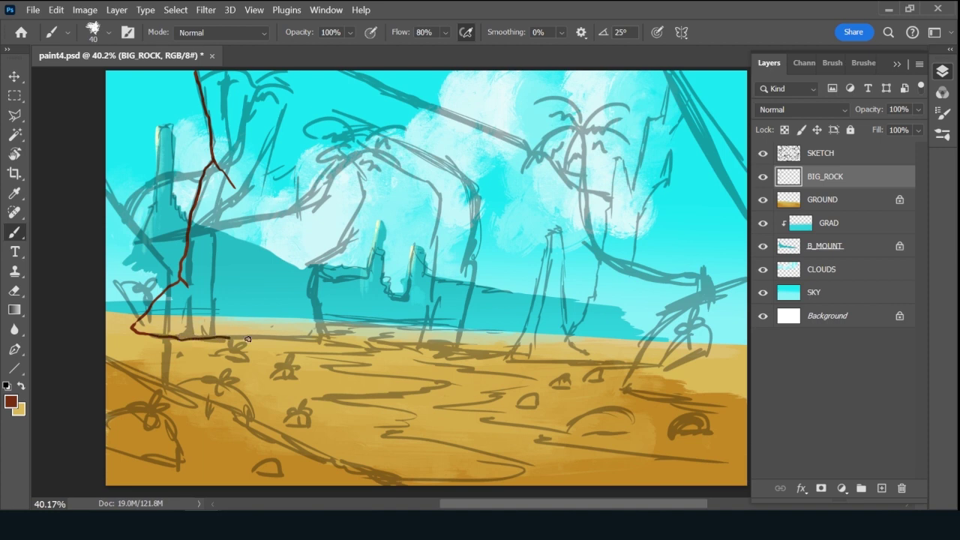
pyautogui.moveTo(299, 339); pyautogui.dragTo(316, 340)
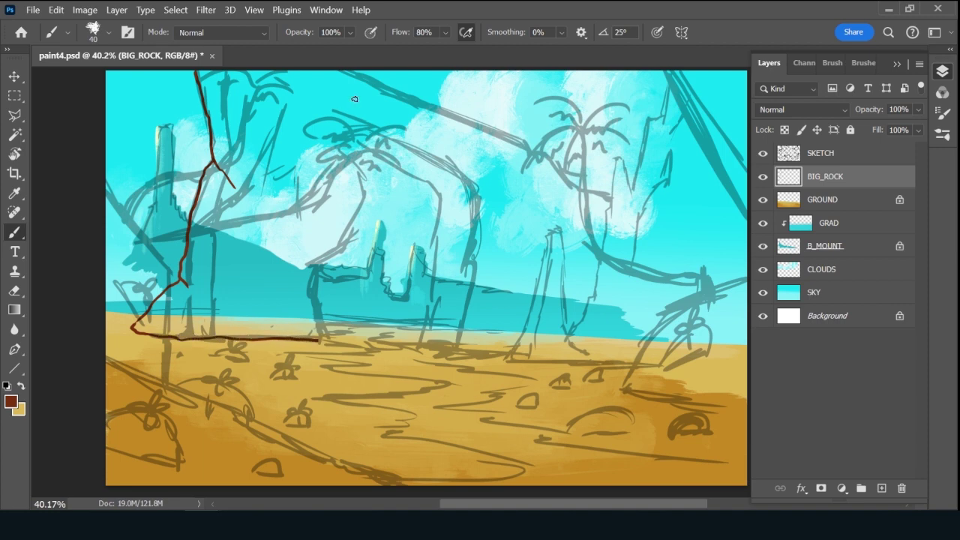
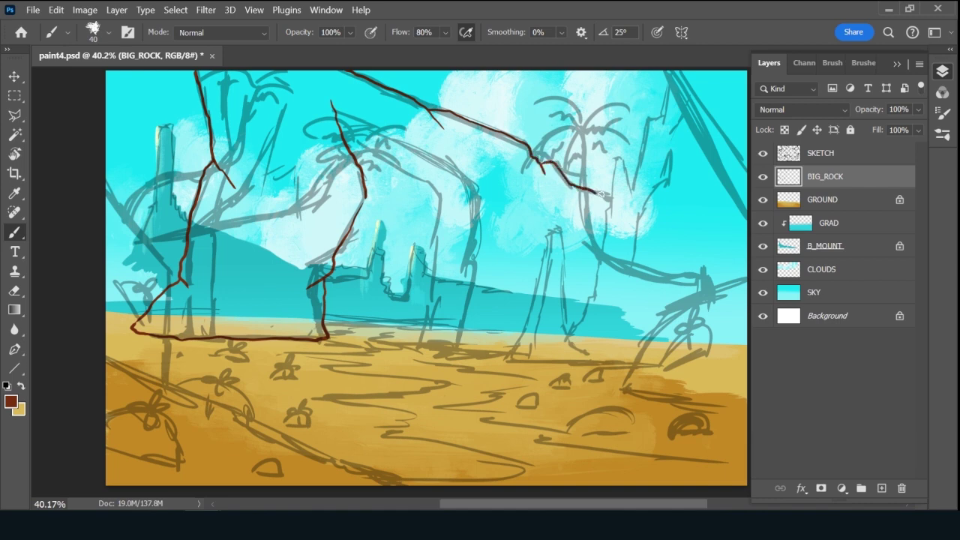
# Finish the outline's right side and right pillar base line, then begin red-brown fill at the left edge.
pyautogui.moveTo(618, 201); pyautogui.dragTo(643, 214)
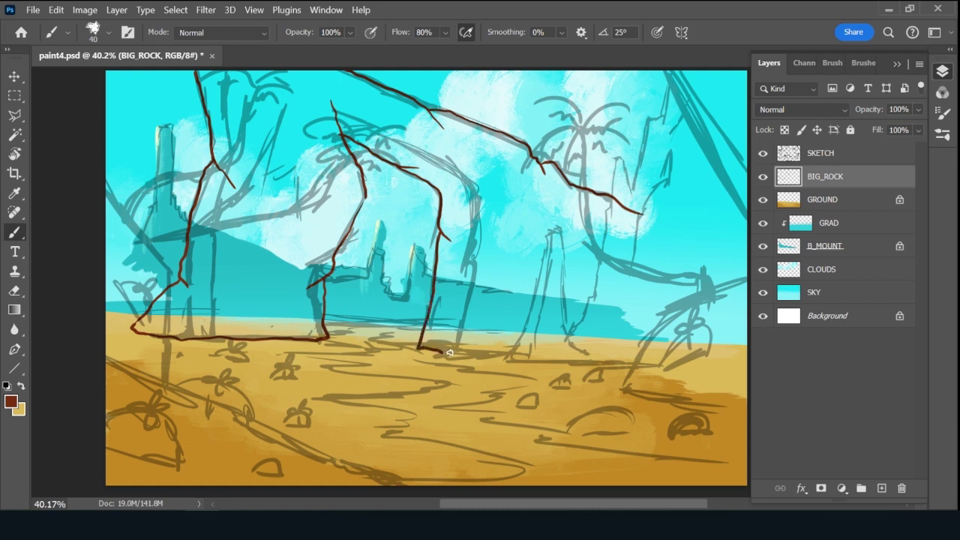
pyautogui.moveTo(474, 354); pyautogui.dragTo(650, 352)
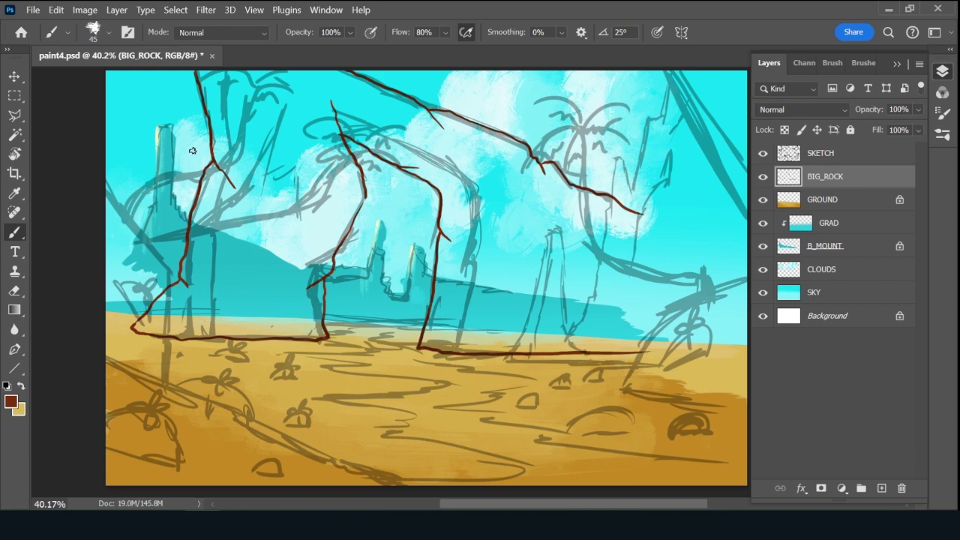
pyautogui.press(']')
pyautogui.press(']')
pyautogui.moveTo(217, 128)
pyautogui.mouseDown()
pyautogui.moveTo(222, 151)
pyautogui.moveTo(235, 133)
pyautogui.moveTo(244, 160)
pyautogui.moveTo(255, 124)
pyautogui.moveTo(267, 169)
pyautogui.moveTo(282, 132)
pyautogui.moveTo(300, 177)
pyautogui.moveTo(295, 124)
pyautogui.moveTo(317, 179)
pyautogui.moveTo(314, 143)
pyautogui.moveTo(321, 136)
pyautogui.moveTo(324, 151)
pyautogui.moveTo(337, 142)
pyautogui.moveTo(333, 127)
pyautogui.moveTo(348, 162)
pyautogui.moveTo(342, 110)
pyautogui.moveTo(312, 134)
pyautogui.moveTo(303, 138)
pyautogui.moveTo(314, 124)
pyautogui.moveTo(299, 132)
pyautogui.moveTo(332, 122)
pyautogui.moveTo(314, 141)
pyautogui.moveTo(317, 99)
pyautogui.moveTo(284, 121)
pyautogui.moveTo(304, 89)
pyautogui.mouseUp()
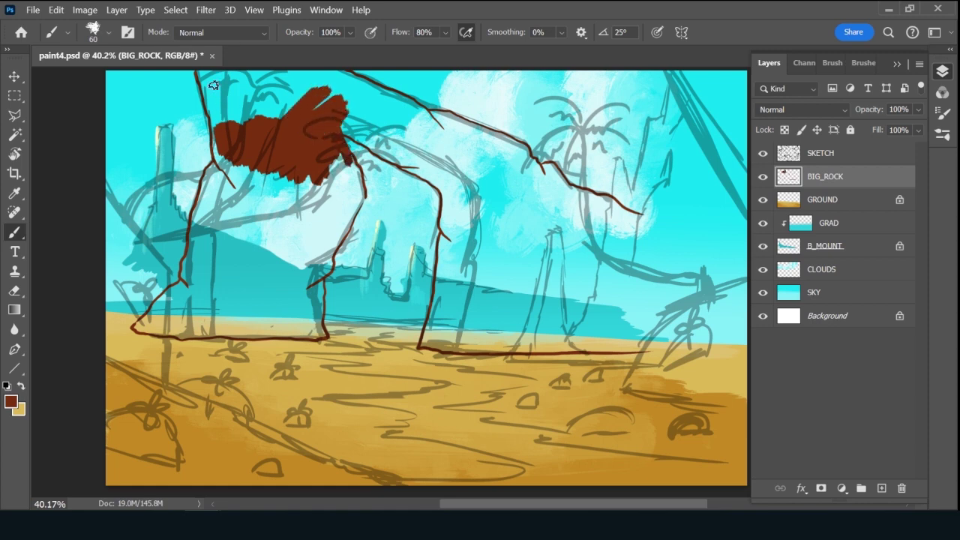
# Fill the left pillar's top and right side with red-brown, covering the sky gaps.
pyautogui.moveTo(214, 85)
pyautogui.mouseDown()
pyautogui.moveTo(220, 111)
pyautogui.moveTo(199, 69)
pyautogui.moveTo(225, 142)
pyautogui.moveTo(205, 67)
pyautogui.moveTo(217, 97)
pyautogui.moveTo(223, 65)
pyautogui.moveTo(236, 115)
pyautogui.moveTo(240, 63)
pyautogui.moveTo(258, 130)
pyautogui.moveTo(251, 74)
pyautogui.moveTo(259, 78)
pyautogui.moveTo(235, 110)
pyautogui.moveTo(251, 148)
pyautogui.moveTo(274, 117)
pyautogui.moveTo(282, 128)
pyautogui.moveTo(282, 65)
pyautogui.moveTo(291, 108)
pyautogui.moveTo(314, 113)
pyautogui.moveTo(317, 64)
pyautogui.moveTo(347, 114)
pyautogui.moveTo(346, 90)
pyautogui.moveTo(353, 112)
pyautogui.mouseUp()
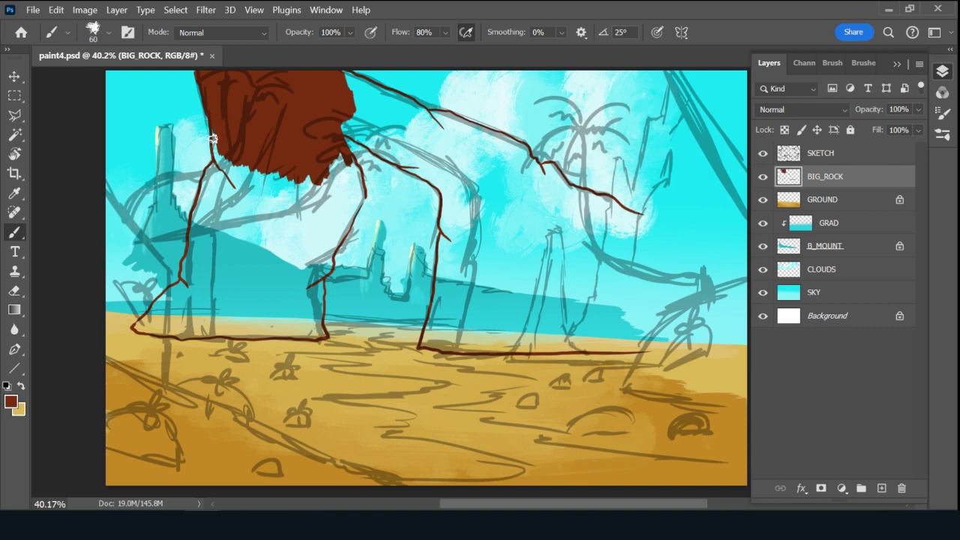
pyautogui.moveTo(213, 138)
pyautogui.mouseDown()
pyautogui.moveTo(251, 202)
pyautogui.moveTo(256, 171)
pyautogui.moveTo(274, 164)
pyautogui.moveTo(287, 239)
pyautogui.moveTo(291, 170)
pyautogui.moveTo(300, 239)
pyautogui.moveTo(303, 172)
pyautogui.moveTo(326, 175)
pyautogui.moveTo(332, 209)
pyautogui.moveTo(334, 161)
pyautogui.moveTo(337, 171)
pyautogui.moveTo(343, 157)
pyautogui.moveTo(362, 195)
pyautogui.moveTo(338, 241)
pyautogui.mouseUp()
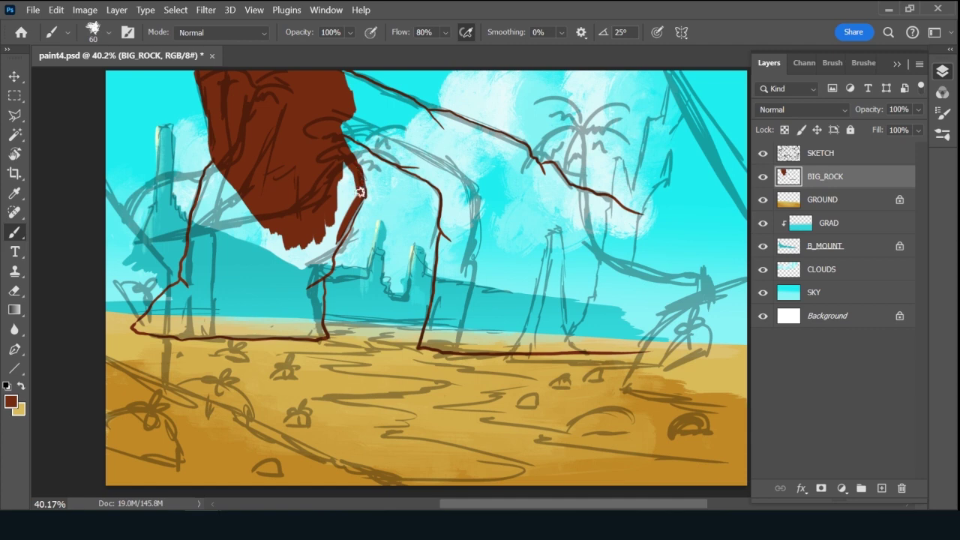
pyautogui.moveTo(360, 192)
pyautogui.mouseDown()
pyautogui.moveTo(329, 269)
pyautogui.moveTo(282, 297)
pyautogui.mouseUp()
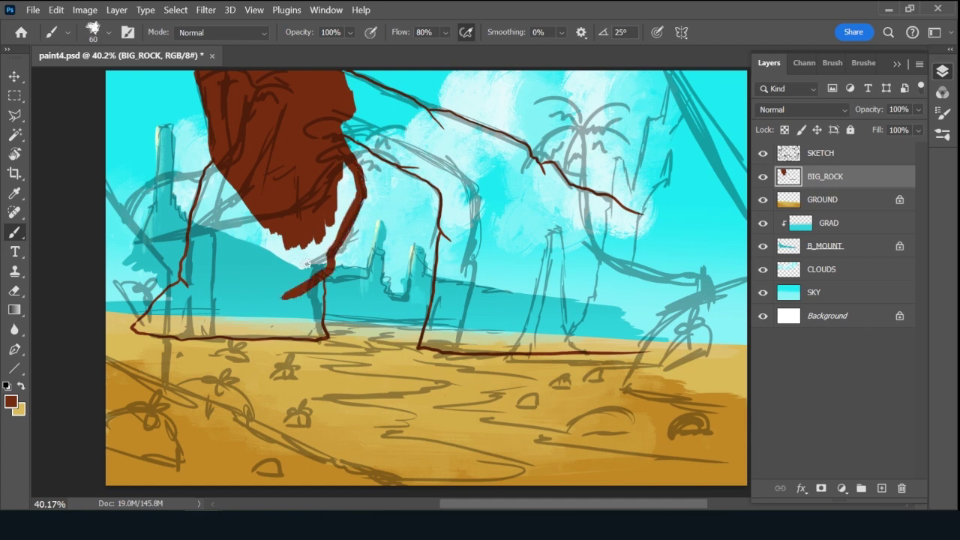
pyautogui.moveTo(306, 264)
pyautogui.mouseDown()
pyautogui.moveTo(309, 228)
pyautogui.moveTo(317, 271)
pyautogui.moveTo(324, 269)
pyautogui.moveTo(333, 191)
pyautogui.moveTo(341, 216)
pyautogui.mouseUp()
pyautogui.moveTo(343, 174); pyautogui.dragTo(345, 159)
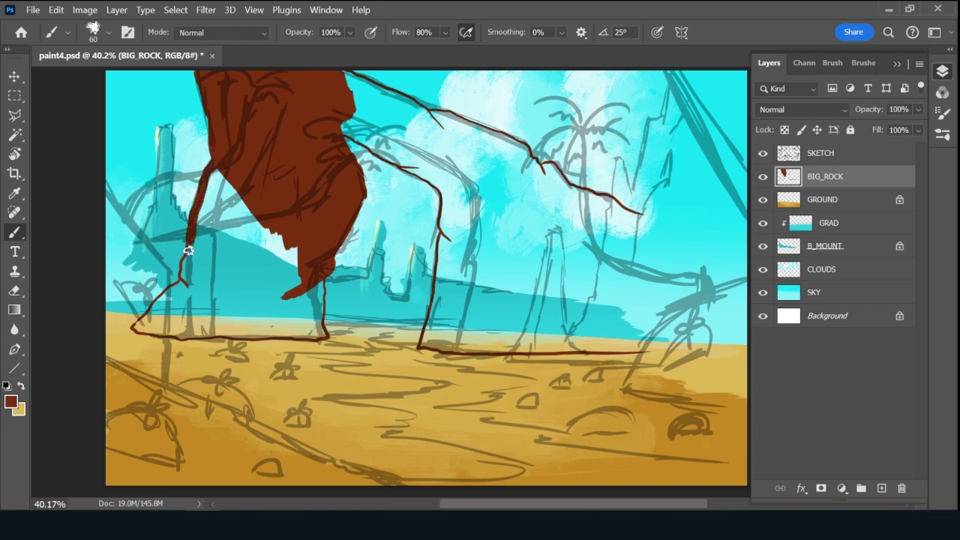
# Fill the left pillar's left edge and triangular base solid down to the sand.
pyautogui.moveTo(189, 263)
pyautogui.mouseDown()
pyautogui.moveTo(220, 163)
pyautogui.moveTo(228, 170)
pyautogui.moveTo(220, 192)
pyautogui.moveTo(242, 181)
pyautogui.moveTo(225, 211)
pyautogui.moveTo(256, 201)
pyautogui.moveTo(272, 219)
pyautogui.moveTo(219, 251)
pyautogui.moveTo(292, 237)
pyautogui.moveTo(291, 290)
pyautogui.mouseUp()
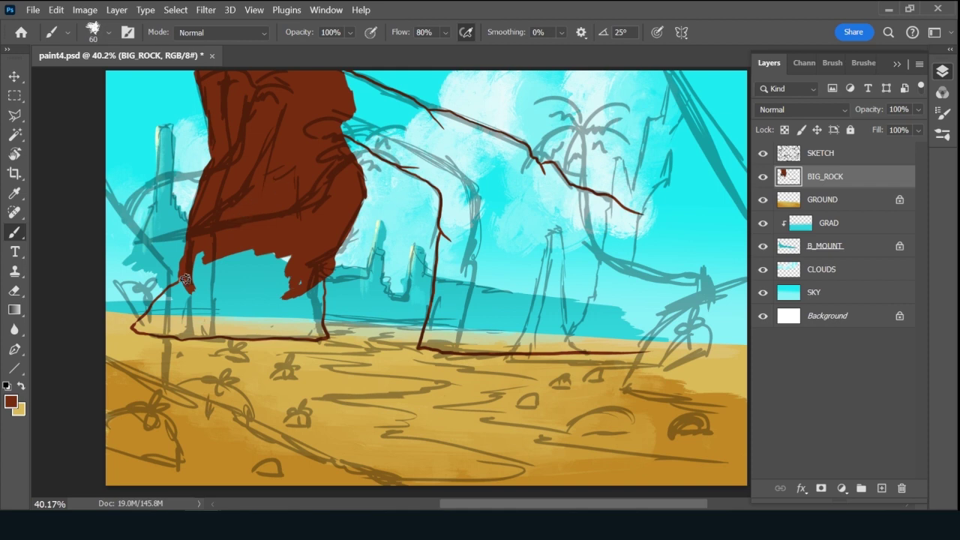
pyautogui.moveTo(153, 309); pyautogui.dragTo(137, 327)
pyautogui.moveTo(188, 283)
pyautogui.mouseDown()
pyautogui.moveTo(226, 285)
pyautogui.moveTo(225, 300)
pyautogui.moveTo(248, 292)
pyautogui.moveTo(281, 315)
pyautogui.moveTo(225, 321)
pyautogui.mouseUp()
pyautogui.moveTo(192, 270)
pyautogui.mouseDown()
pyautogui.moveTo(240, 241)
pyautogui.moveTo(276, 239)
pyautogui.moveTo(277, 253)
pyautogui.moveTo(293, 247)
pyautogui.moveTo(282, 272)
pyautogui.moveTo(309, 257)
pyautogui.moveTo(287, 314)
pyautogui.moveTo(299, 296)
pyautogui.moveTo(275, 300)
pyautogui.moveTo(281, 282)
pyautogui.moveTo(305, 286)
pyautogui.moveTo(312, 319)
pyautogui.moveTo(320, 279)
pyautogui.mouseUp()
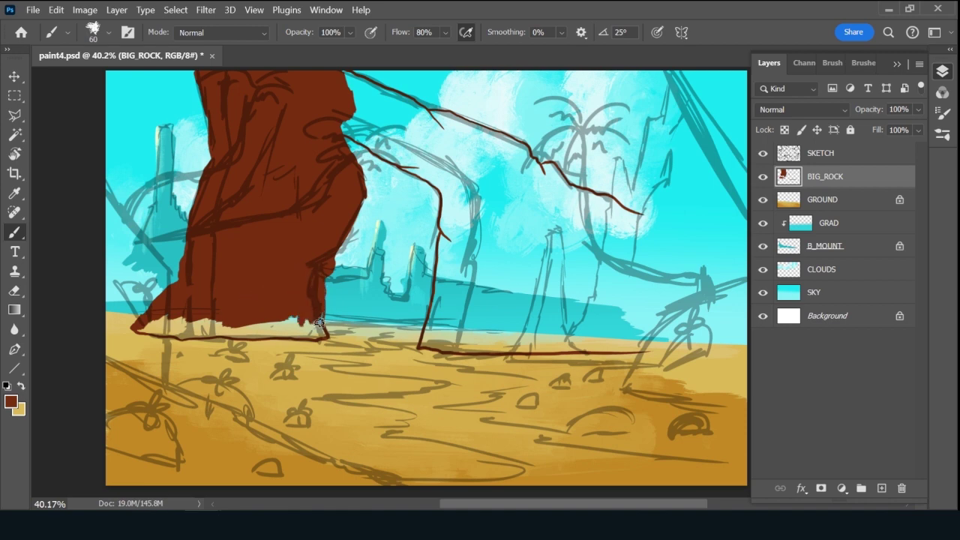
pyautogui.moveTo(187, 316); pyautogui.dragTo(191, 319)
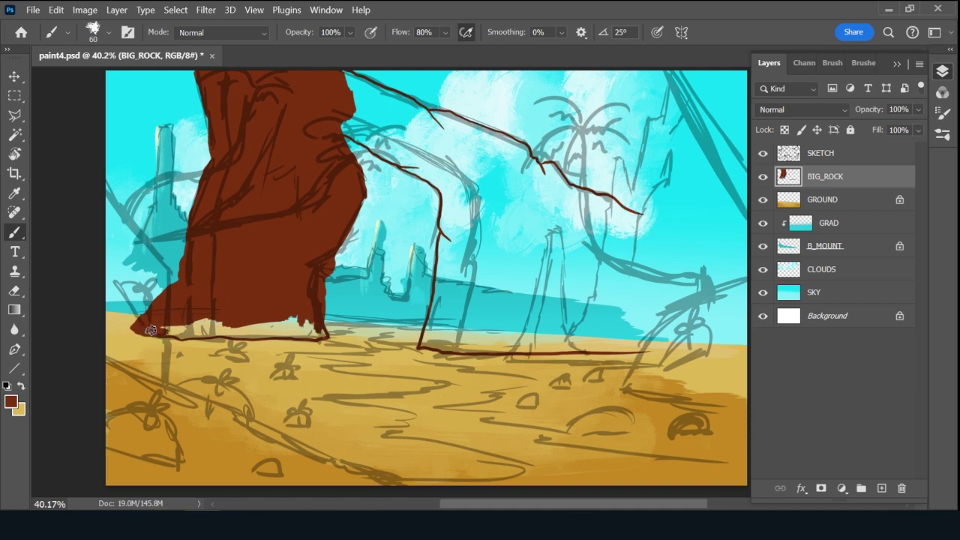
pyautogui.moveTo(180, 337)
pyautogui.mouseDown()
pyautogui.moveTo(206, 330)
pyautogui.moveTo(150, 327)
pyautogui.moveTo(214, 333)
pyautogui.mouseUp()
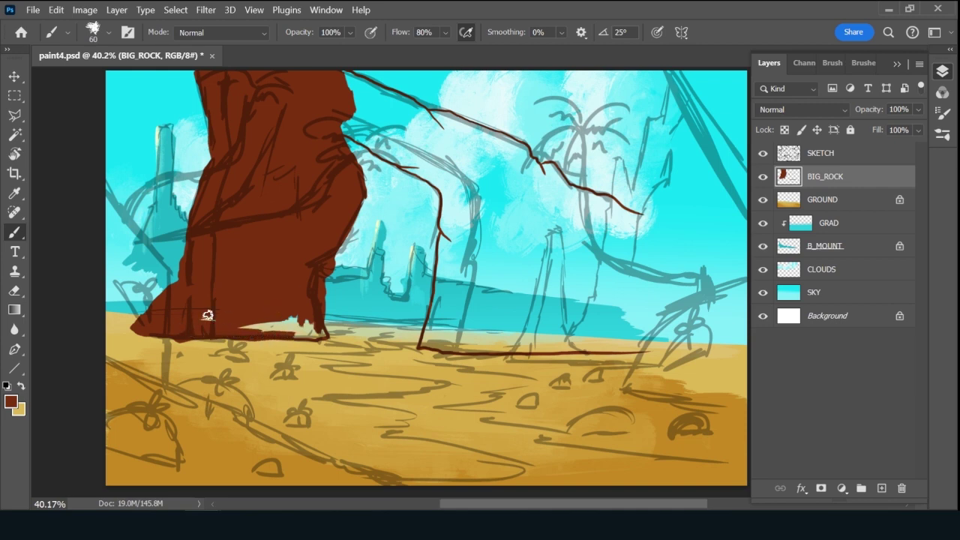
pyautogui.moveTo(265, 328)
pyautogui.mouseDown()
pyautogui.moveTo(300, 318)
pyautogui.moveTo(296, 333)
pyautogui.mouseUp()
# With a slightly larger brush, paint the arch's top span and extend it toward the right pillar.
pyautogui.press(']')
pyautogui.moveTo(336, 124); pyautogui.dragTo(394, 156)
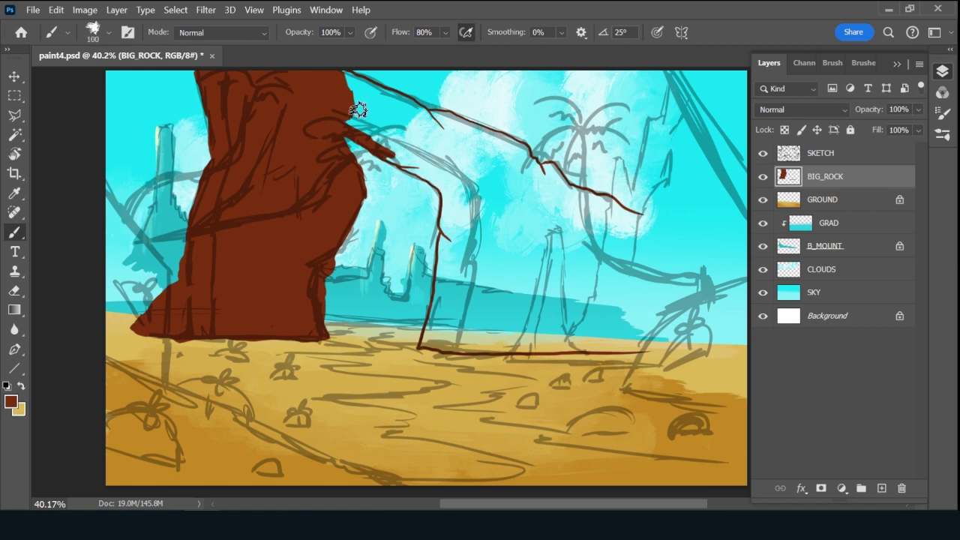
pyautogui.moveTo(347, 120)
pyautogui.mouseDown()
pyautogui.moveTo(391, 144)
pyautogui.moveTo(347, 112)
pyautogui.moveTo(391, 136)
pyautogui.moveTo(354, 90)
pyautogui.moveTo(403, 138)
pyautogui.moveTo(428, 141)
pyautogui.moveTo(440, 180)
pyautogui.moveTo(454, 167)
pyautogui.moveTo(465, 199)
pyautogui.moveTo(491, 160)
pyautogui.moveTo(507, 227)
pyautogui.moveTo(551, 197)
pyautogui.moveTo(552, 257)
pyautogui.mouseUp()
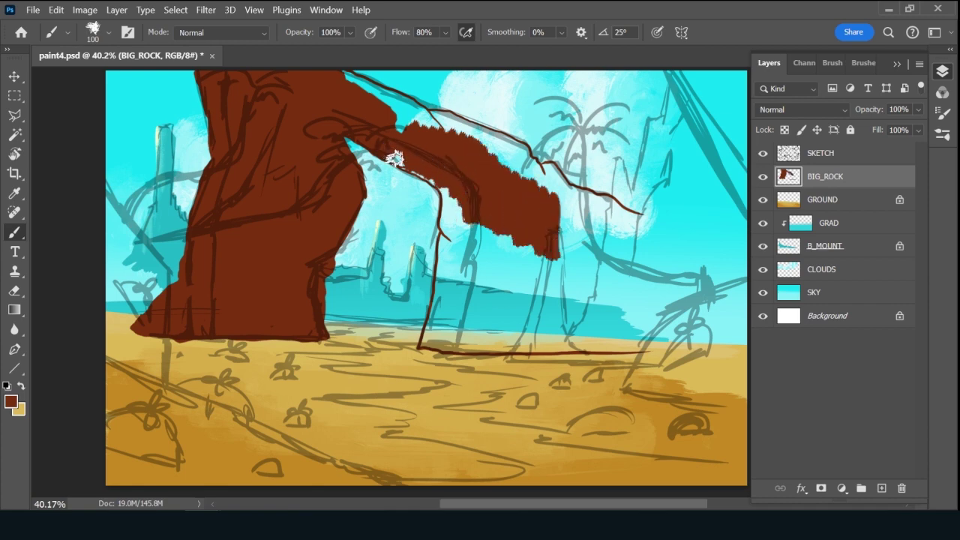
pyautogui.moveTo(396, 159)
pyautogui.mouseDown()
pyautogui.moveTo(444, 183)
pyautogui.moveTo(461, 251)
pyautogui.mouseUp()
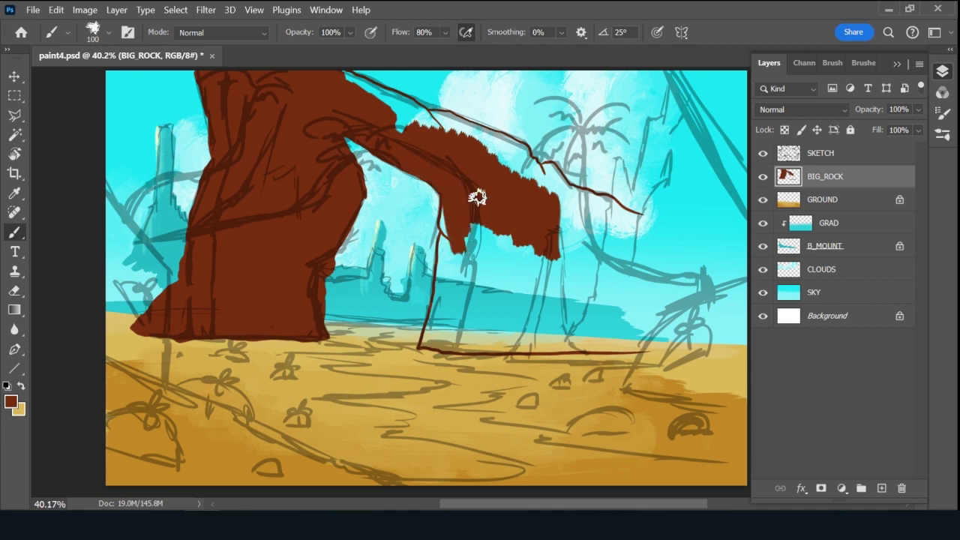
pyautogui.moveTo(478, 198)
pyautogui.mouseDown()
pyautogui.moveTo(491, 264)
pyautogui.moveTo(538, 216)
pyautogui.moveTo(558, 233)
pyautogui.moveTo(547, 262)
pyautogui.moveTo(550, 303)
pyautogui.moveTo(574, 275)
pyautogui.moveTo(612, 264)
pyautogui.moveTo(650, 323)
pyautogui.mouseUp()
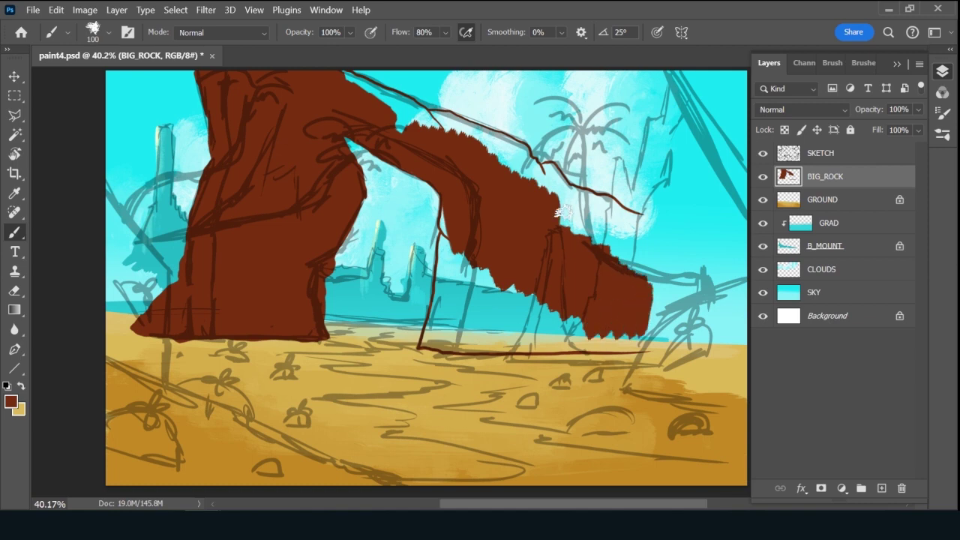
# At brush size 70, cover the sky patches along the arch's top and inner edges.
pyautogui.press('[')
pyautogui.press('[')
pyautogui.press('[')
pyautogui.moveTo(342, 71)
pyautogui.mouseDown()
pyautogui.moveTo(366, 84)
pyautogui.moveTo(350, 73)
pyautogui.moveTo(476, 145)
pyautogui.moveTo(359, 85)
pyautogui.moveTo(419, 132)
pyautogui.moveTo(392, 122)
pyautogui.mouseUp()
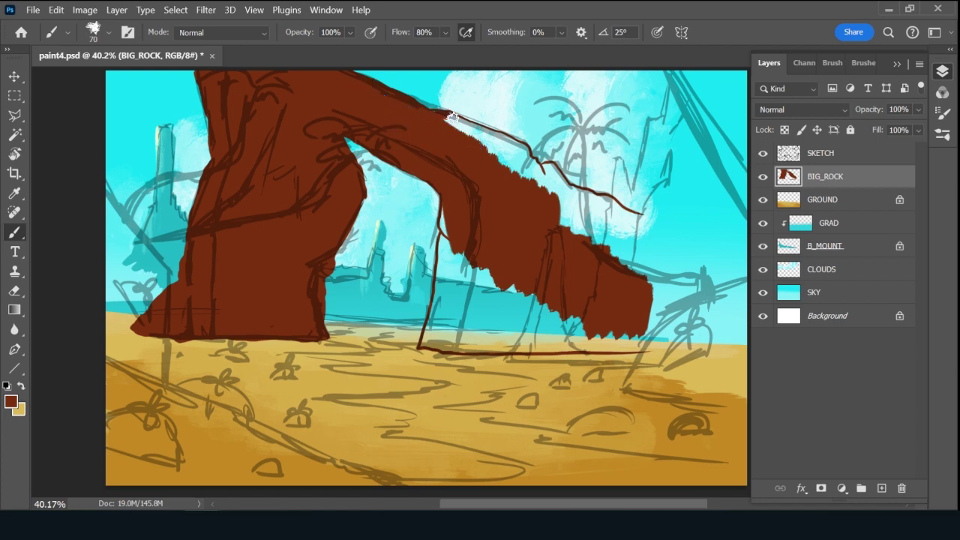
pyautogui.moveTo(453, 116)
pyautogui.mouseDown()
pyautogui.moveTo(475, 133)
pyautogui.moveTo(452, 122)
pyautogui.moveTo(535, 169)
pyautogui.moveTo(461, 120)
pyautogui.moveTo(522, 147)
pyautogui.moveTo(570, 216)
pyautogui.mouseUp()
pyautogui.press(']')
pyautogui.press('[')
pyautogui.press('[')
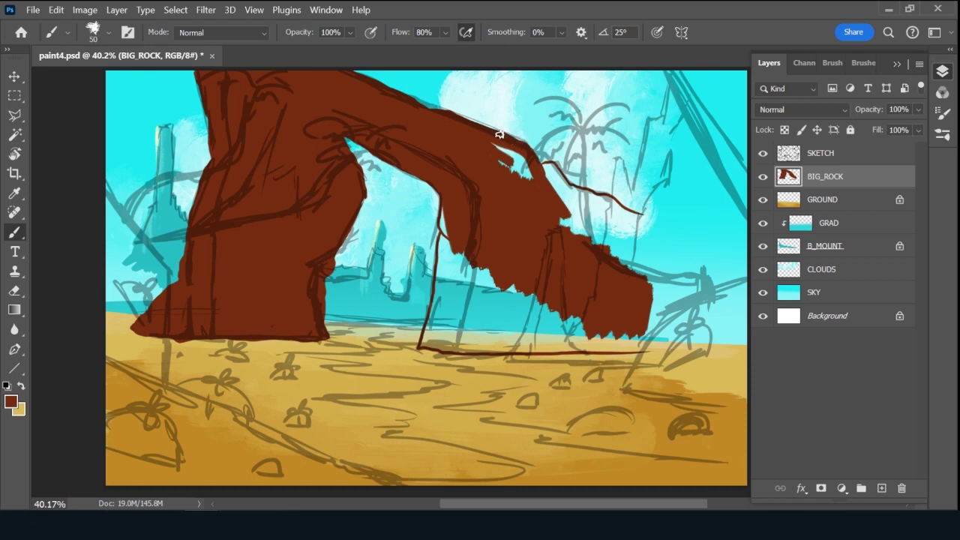
pyautogui.moveTo(497, 162); pyautogui.dragTo(525, 174)
pyautogui.moveTo(442, 256)
pyautogui.mouseDown()
pyautogui.moveTo(442, 303)
pyautogui.moveTo(454, 234)
pyautogui.moveTo(451, 259)
pyautogui.moveTo(465, 228)
pyautogui.moveTo(472, 258)
pyautogui.moveTo(463, 251)
pyautogui.moveTo(463, 238)
pyautogui.moveTo(478, 257)
pyautogui.moveTo(457, 283)
pyautogui.moveTo(494, 298)
pyautogui.moveTo(506, 318)
pyautogui.moveTo(663, 328)
pyautogui.moveTo(609, 231)
pyautogui.moveTo(637, 240)
pyautogui.moveTo(672, 272)
pyautogui.mouseUp()
# Fill the last notch on the arch's upper edge and reshape the right pillar's inner edge.
pyautogui.press(']')
pyautogui.press(']')
pyautogui.press(']')
pyautogui.press('[')
pyautogui.press('[')
pyautogui.press('[')
pyautogui.press('[')
pyautogui.press('[')
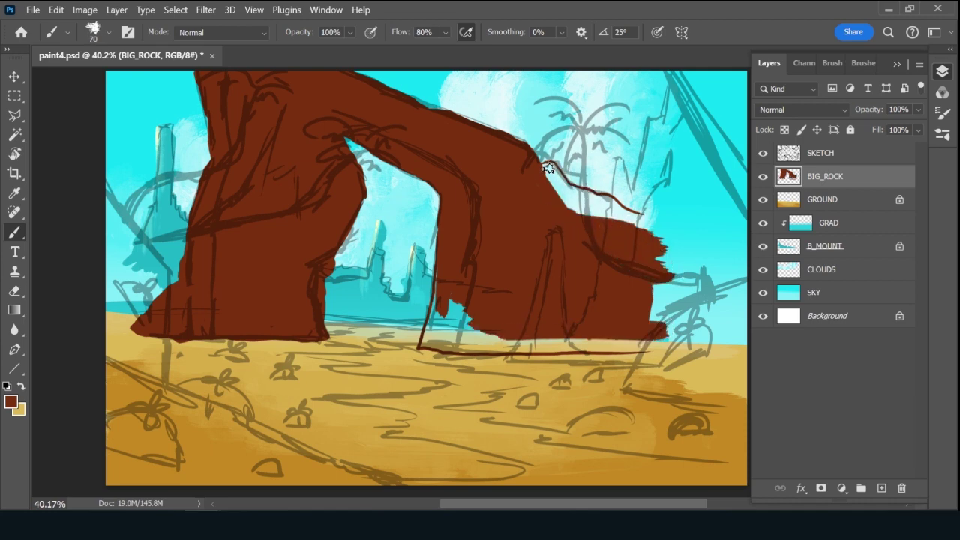
pyautogui.moveTo(547, 168)
pyautogui.mouseDown()
pyautogui.moveTo(554, 197)
pyautogui.moveTo(551, 180)
pyautogui.moveTo(536, 178)
pyautogui.moveTo(578, 218)
pyautogui.moveTo(567, 196)
pyautogui.moveTo(574, 190)
pyautogui.moveTo(608, 218)
pyautogui.moveTo(645, 232)
pyautogui.moveTo(621, 212)
pyautogui.moveTo(654, 221)
pyautogui.mouseUp()
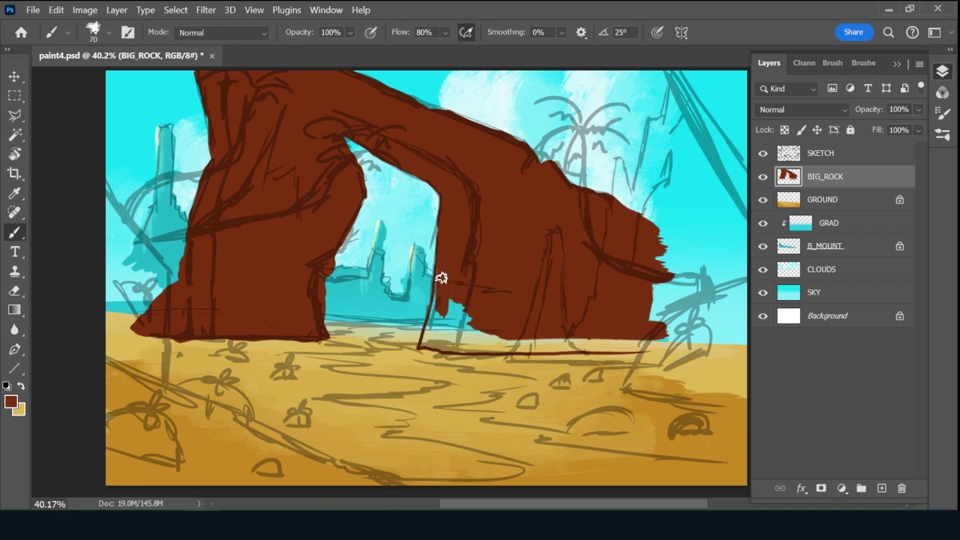
pyautogui.moveTo(441, 278)
pyautogui.mouseDown()
pyautogui.moveTo(435, 324)
pyautogui.moveTo(445, 282)
pyautogui.moveTo(453, 300)
pyautogui.moveTo(433, 329)
pyautogui.moveTo(432, 310)
pyautogui.moveTo(424, 345)
pyautogui.moveTo(484, 351)
pyautogui.moveTo(454, 309)
pyautogui.moveTo(468, 302)
pyautogui.moveTo(449, 314)
pyautogui.moveTo(497, 311)
pyautogui.moveTo(457, 317)
pyautogui.moveTo(499, 320)
pyautogui.moveTo(434, 336)
pyautogui.moveTo(545, 346)
pyautogui.moveTo(522, 349)
pyautogui.moveTo(579, 344)
pyautogui.moveTo(573, 335)
pyautogui.moveTo(516, 347)
pyautogui.moveTo(676, 346)
pyautogui.mouseUp()
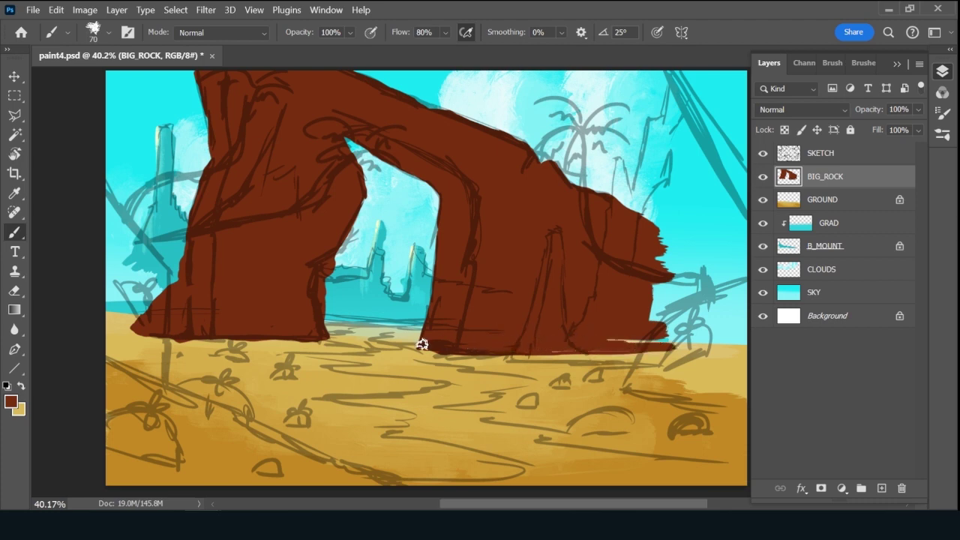
# Add a new layer named BLEND clipped to BIG_ROCK.
pyautogui.click(882, 488)
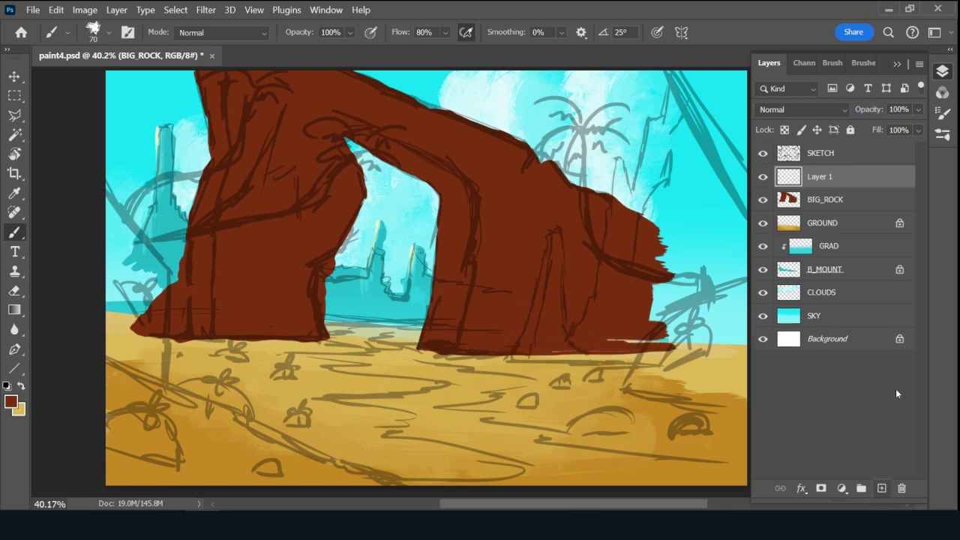
pyautogui.keyDown('alt'); pyautogui.click(857, 183); pyautogui.keyUp('alt')
pyautogui.doubleClick(832, 179)
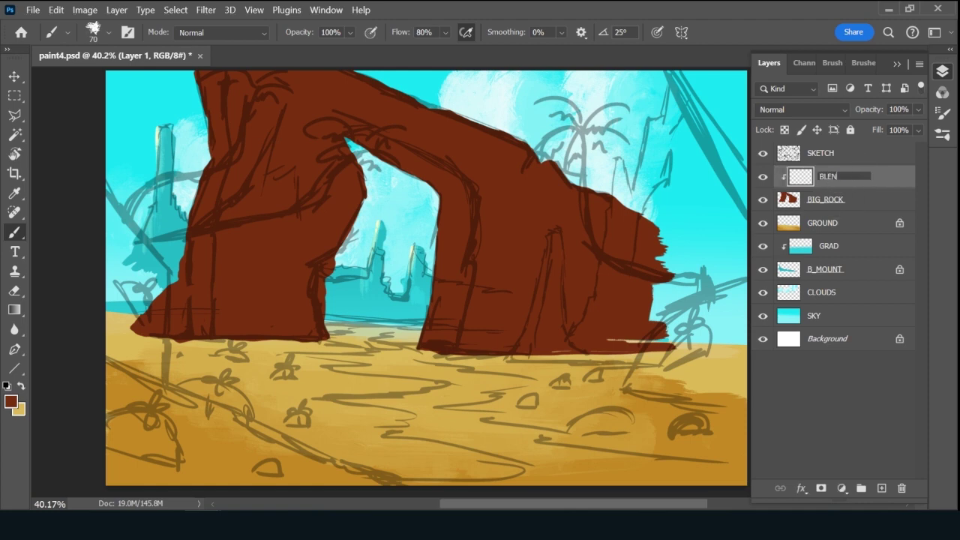
pyautogui.press('Return')
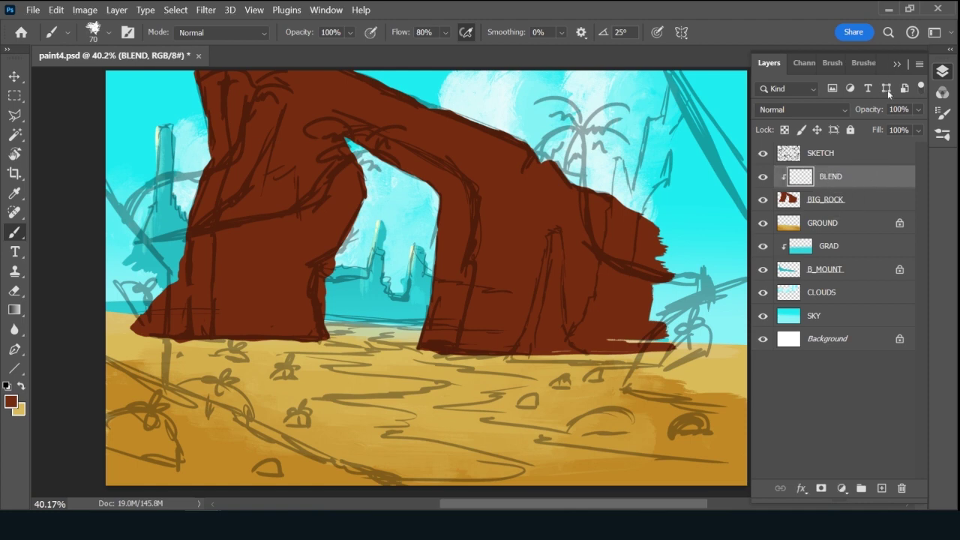
# Select the Ink 2 brush preset and set the brush to size 90.
pyautogui.click(867, 64)
pyautogui.moveTo(924, 188); pyautogui.dragTo(919, 291)
pyautogui.click(844, 310)
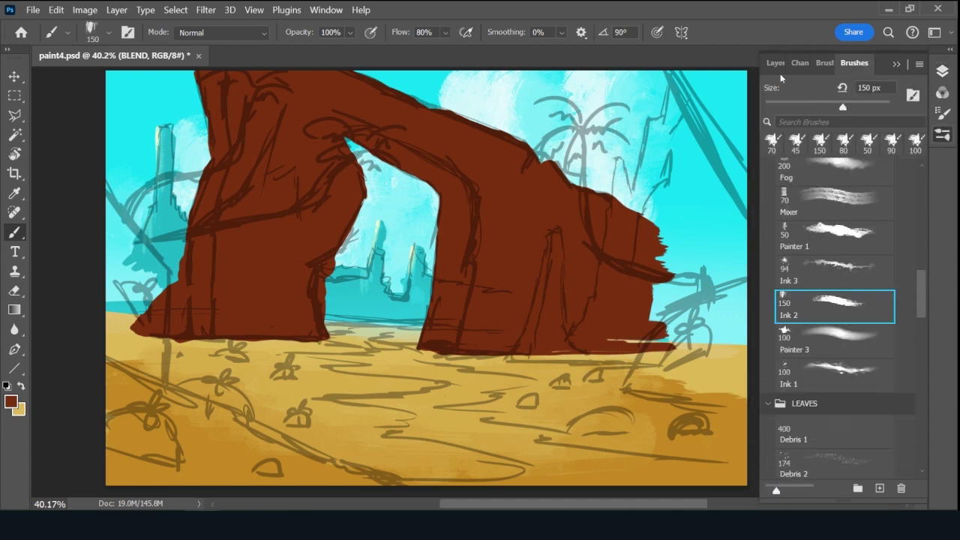
pyautogui.click(776, 64)
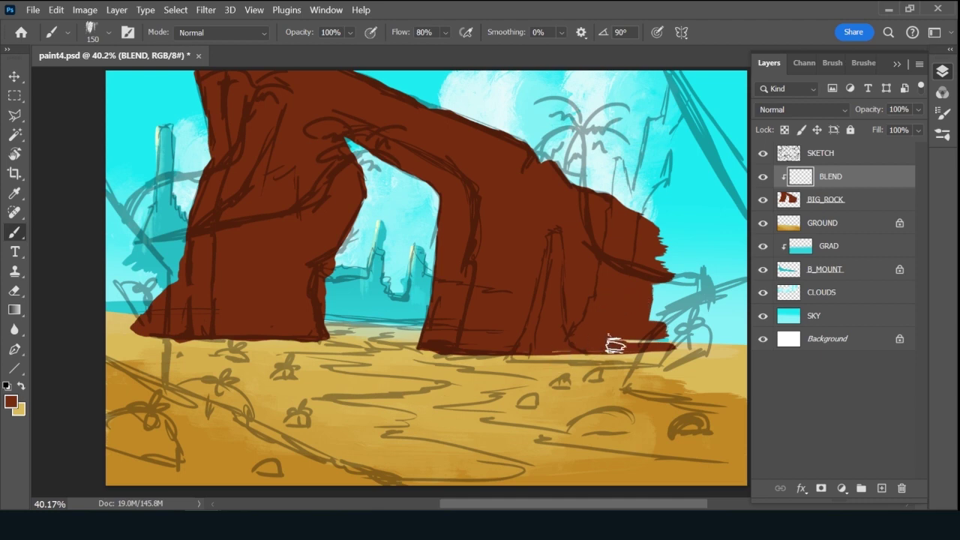
pyautogui.press('p')
pyautogui.press('b')
pyautogui.press('[')
pyautogui.press('[')
pyautogui.press('[')
# Cover the light streak at BIG_ROCK's base, switch back to BLEND and save the file.
pyautogui.click(836, 214)
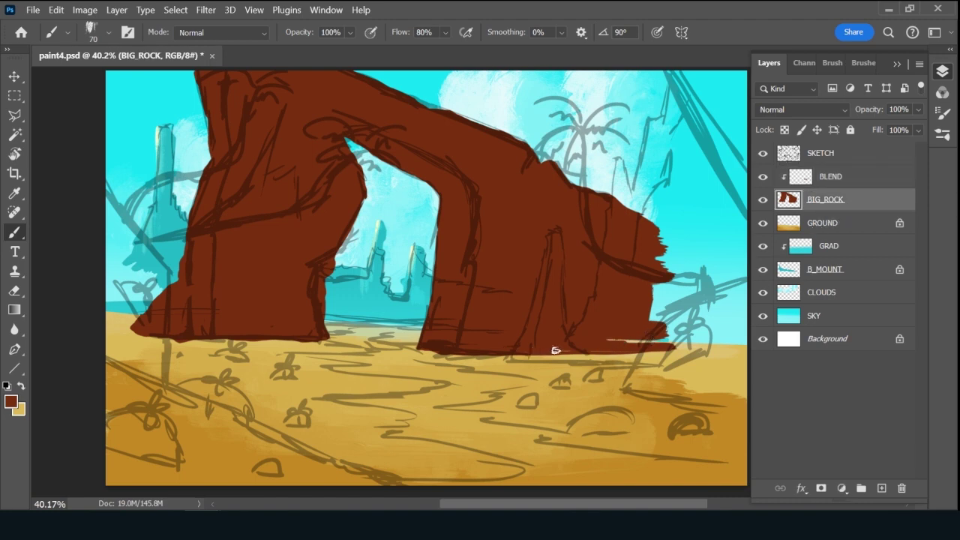
pyautogui.moveTo(635, 347); pyautogui.dragTo(590, 339)
pyautogui.click(851, 180)
pyautogui.hotkey('ctrl', 'a')
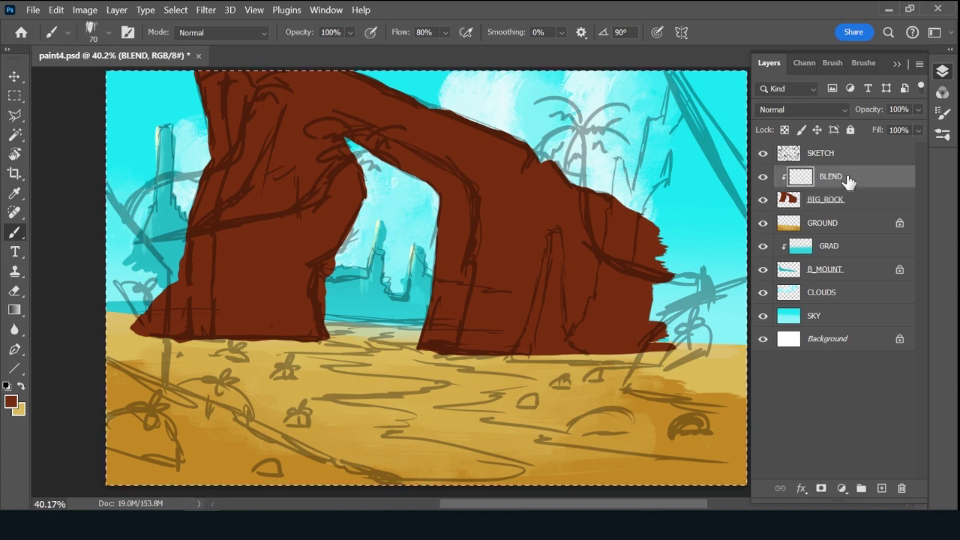
pyautogui.hotkey('ctrl', 's')
# Set the foreground colour to darker brown 5c2006.
pyautogui.press('[')
pyautogui.press('[')
pyautogui.press('[')
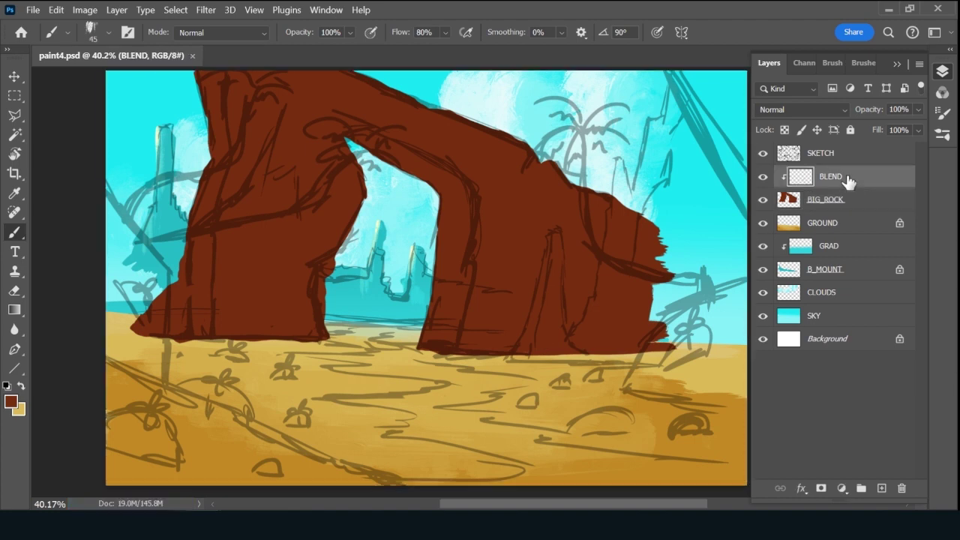
pyautogui.click(10, 402)
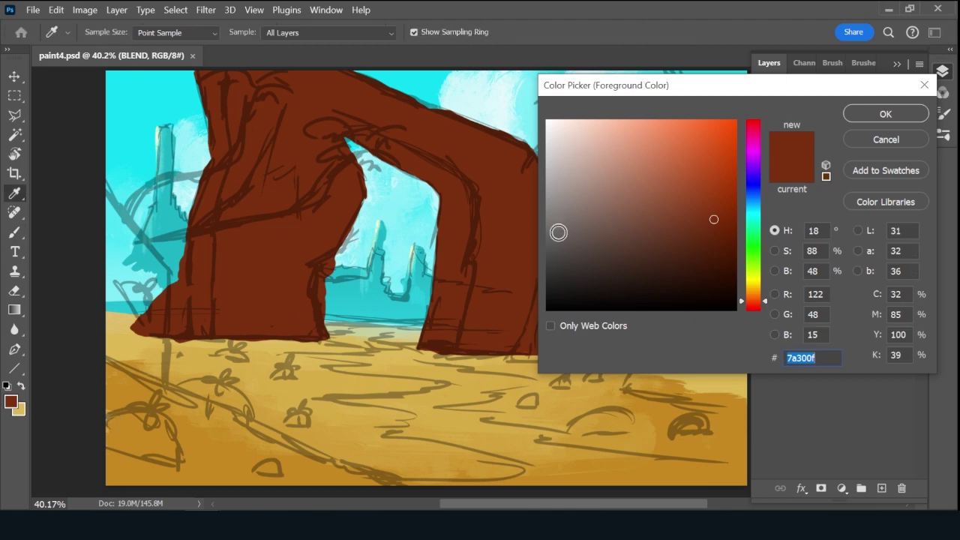
pyautogui.click(722, 242)
pyautogui.moveTo(721, 242); pyautogui.dragTo(725, 240)
pyautogui.click(900, 114)
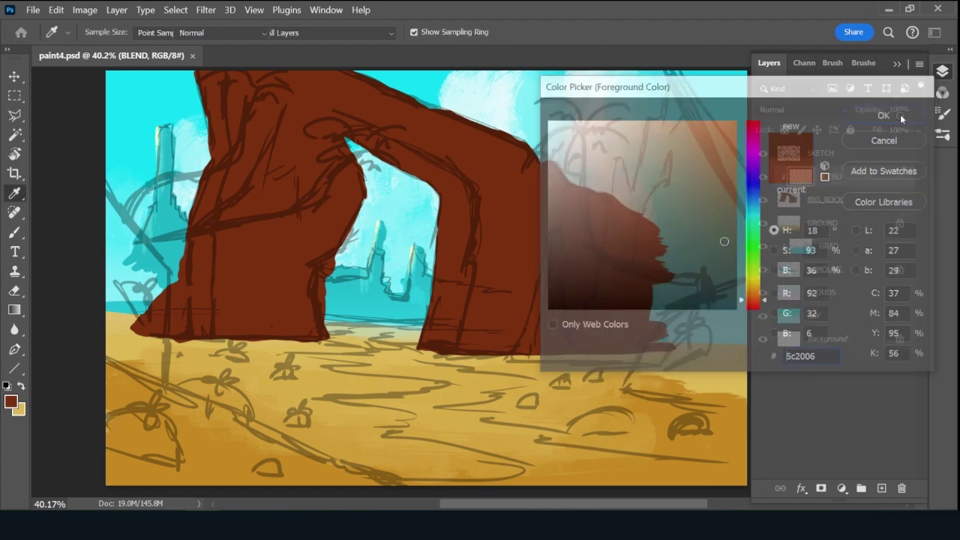
# Paint darker brown shading strokes on the arch's right part with a larger brush.
pyautogui.press('b')
pyautogui.press(']')
pyautogui.press(']')
pyautogui.press(']')
pyautogui.moveTo(531, 240)
pyautogui.mouseDown()
pyautogui.moveTo(547, 181)
pyautogui.moveTo(552, 233)
pyautogui.moveTo(567, 221)
pyautogui.moveTo(562, 248)
pyautogui.moveTo(538, 242)
pyautogui.moveTo(534, 282)
pyautogui.mouseUp()
pyautogui.moveTo(597, 257)
pyautogui.mouseDown()
pyautogui.moveTo(594, 285)
pyautogui.moveTo(608, 294)
pyautogui.mouseUp()
# Shade the rock's upper-left and the right pillar's left side darker.
pyautogui.press('[')
pyautogui.press('[')
pyautogui.press('[')
pyautogui.press('[')
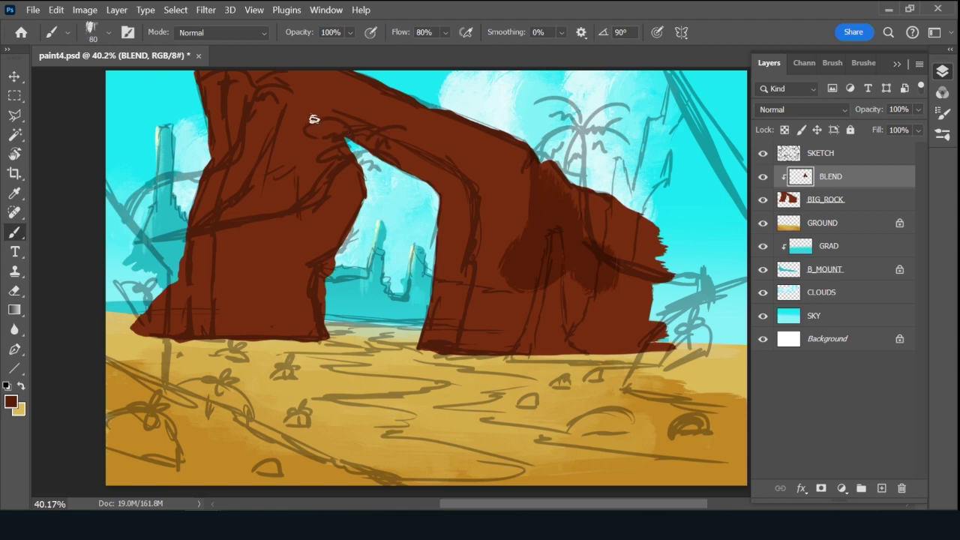
pyautogui.moveTo(314, 119)
pyautogui.mouseDown()
pyautogui.moveTo(303, 159)
pyautogui.moveTo(332, 135)
pyautogui.moveTo(339, 92)
pyautogui.moveTo(337, 190)
pyautogui.moveTo(335, 179)
pyautogui.moveTo(313, 174)
pyautogui.moveTo(315, 142)
pyautogui.moveTo(309, 218)
pyautogui.moveTo(351, 207)
pyautogui.moveTo(343, 230)
pyautogui.moveTo(318, 245)
pyautogui.moveTo(305, 299)
pyautogui.moveTo(299, 278)
pyautogui.moveTo(288, 279)
pyautogui.moveTo(273, 303)
pyautogui.moveTo(277, 270)
pyautogui.mouseUp()
pyautogui.press(']')
pyautogui.press(']')
pyautogui.press(']')
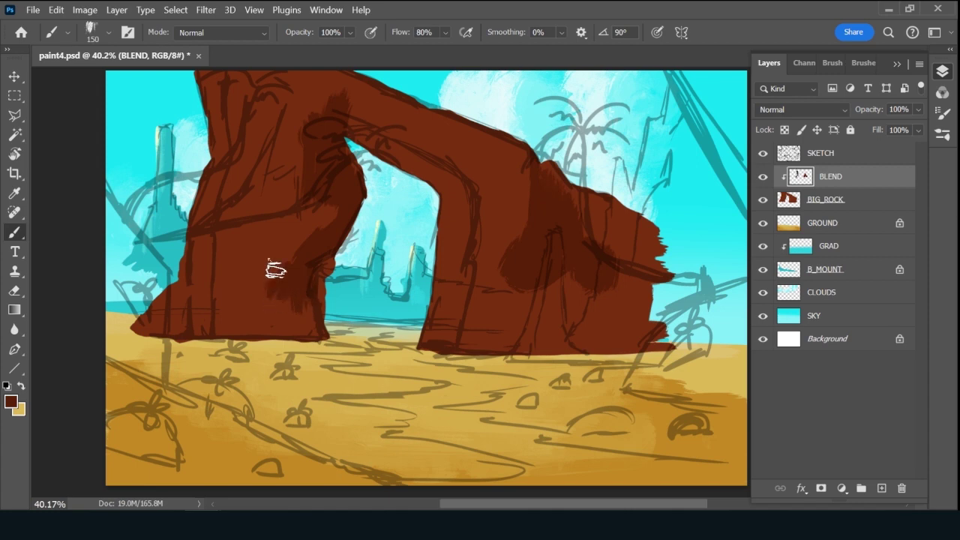
pyautogui.moveTo(488, 275)
pyautogui.mouseDown()
pyautogui.moveTo(462, 357)
pyautogui.moveTo(491, 208)
pyautogui.moveTo(493, 290)
pyautogui.moveTo(505, 313)
pyautogui.moveTo(513, 308)
pyautogui.moveTo(527, 330)
pyautogui.moveTo(599, 322)
pyautogui.moveTo(608, 307)
pyautogui.moveTo(635, 347)
pyautogui.mouseUp()
# Add dark strokes down the left pillar and near the arch's top edge.
pyautogui.press('[')
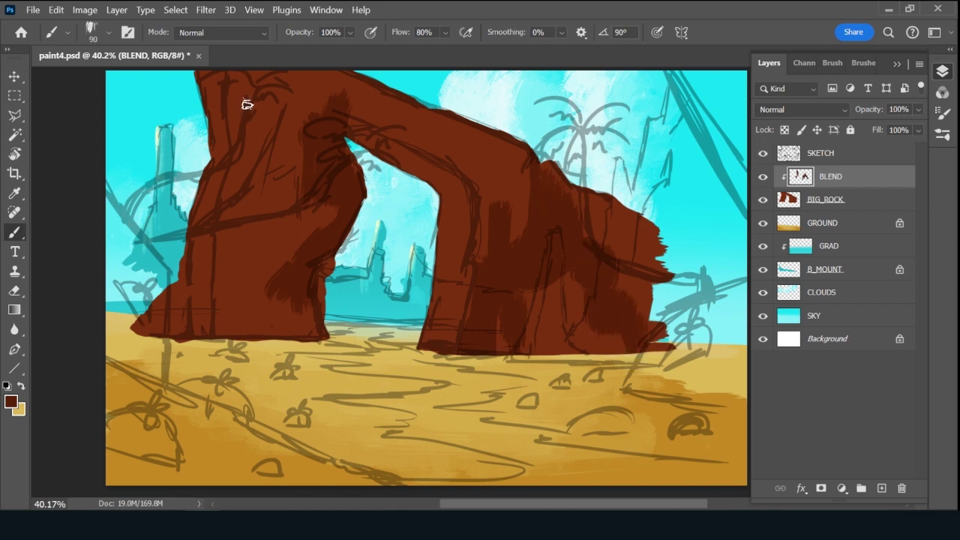
pyautogui.moveTo(251, 137)
pyautogui.mouseDown()
pyautogui.moveTo(240, 182)
pyautogui.moveTo(242, 239)
pyautogui.moveTo(224, 253)
pyautogui.moveTo(272, 204)
pyautogui.mouseUp()
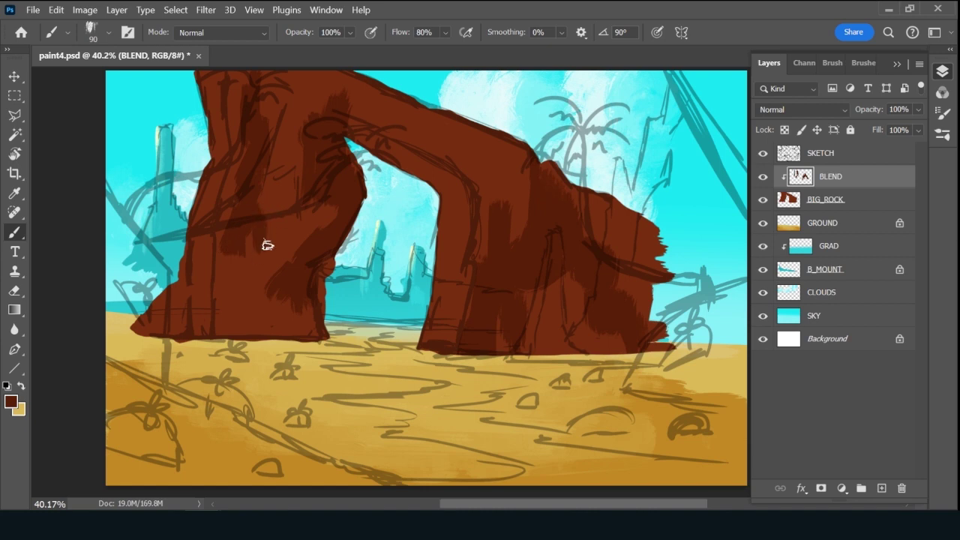
pyautogui.moveTo(267, 245)
pyautogui.mouseDown()
pyautogui.moveTo(270, 277)
pyautogui.moveTo(222, 320)
pyautogui.moveTo(266, 300)
pyautogui.moveTo(245, 326)
pyautogui.moveTo(269, 329)
pyautogui.moveTo(285, 312)
pyautogui.mouseUp()
pyautogui.moveTo(244, 137)
pyautogui.mouseDown()
pyautogui.moveTo(231, 232)
pyautogui.moveTo(205, 260)
pyautogui.moveTo(212, 276)
pyautogui.moveTo(229, 263)
pyautogui.moveTo(293, 152)
pyautogui.moveTo(299, 186)
pyautogui.mouseUp()
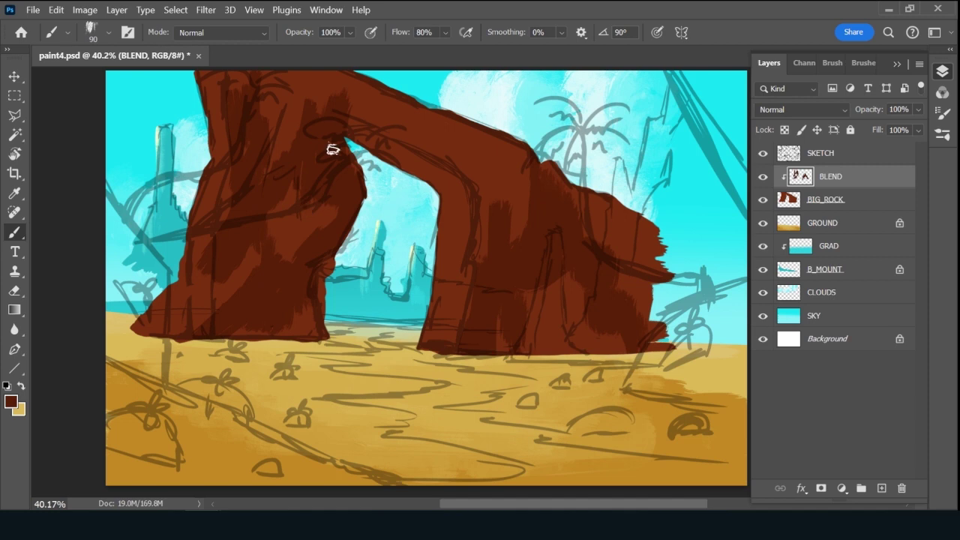
pyautogui.press(']')
pyautogui.press(']')
pyautogui.press(']')
pyautogui.press('[')
pyautogui.press('[')
pyautogui.press('[')
pyautogui.press('[')
pyautogui.press('[')
pyautogui.press('[')
pyautogui.press('[')
pyautogui.press('[')
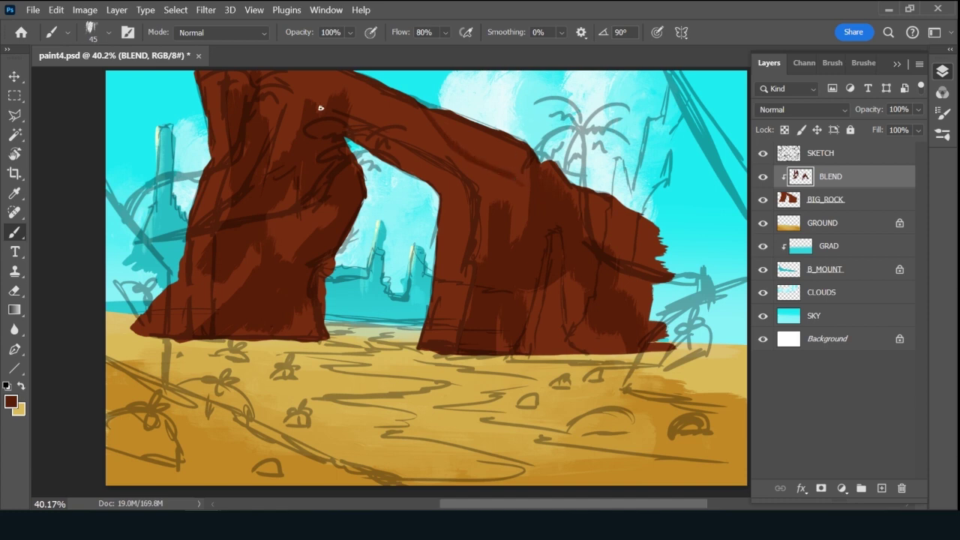
pyautogui.moveTo(321, 108); pyautogui.dragTo(347, 134)
# Sample a darker maroon from the rock and paint dark lines along the arch top and inner edge.
pyautogui.press('x')
pyautogui.keyDown('alt'); pyautogui.click(346, 98); pyautogui.keyUp('alt')
pyautogui.keyDown('alt'); pyautogui.click(347, 109); pyautogui.keyUp('alt')
pyautogui.moveTo(351, 117); pyautogui.dragTo(419, 151)
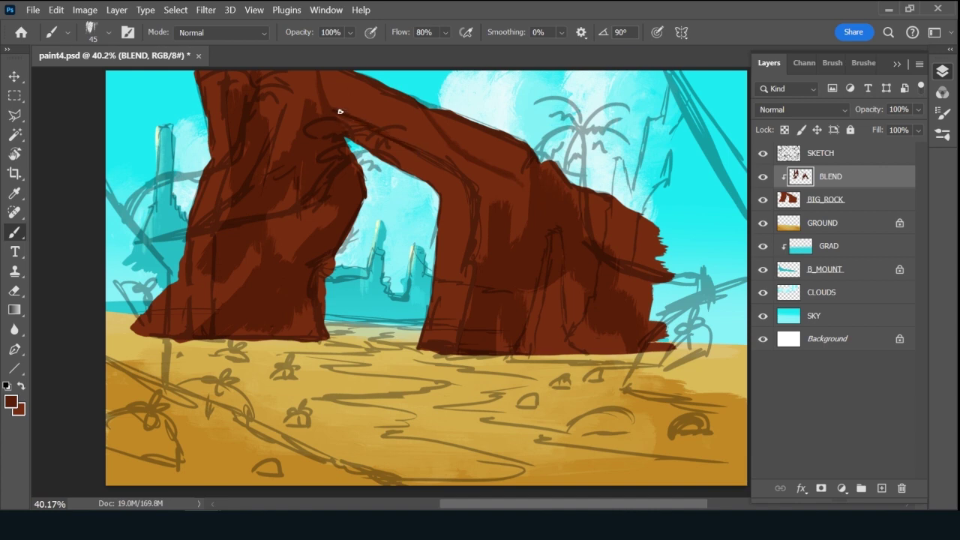
pyautogui.moveTo(340, 111)
pyautogui.mouseDown()
pyautogui.moveTo(365, 133)
pyautogui.moveTo(377, 130)
pyautogui.moveTo(392, 160)
pyautogui.moveTo(408, 149)
pyautogui.moveTo(423, 178)
pyautogui.mouseUp()
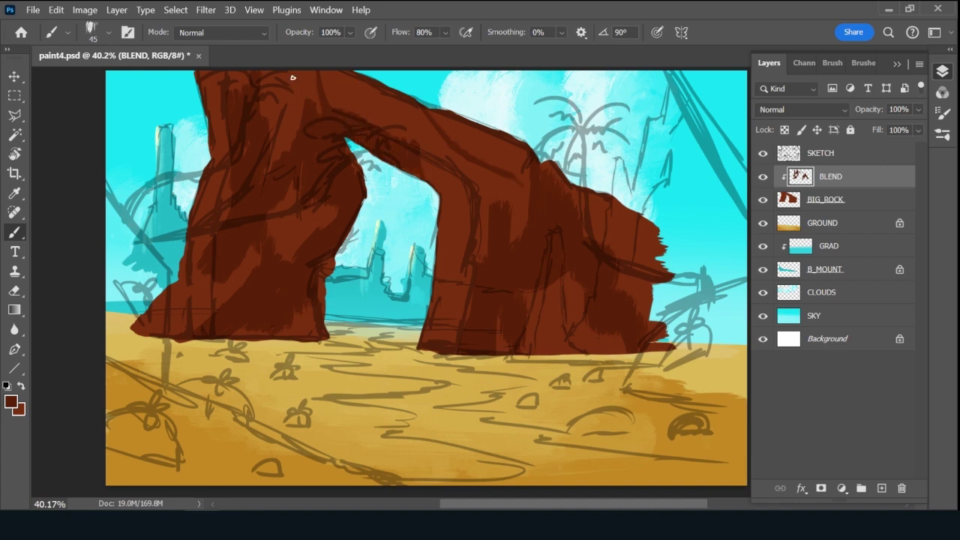
pyautogui.moveTo(293, 78); pyautogui.dragTo(300, 97)
# Hide the SKETCH layer, paint a thin crack down the right leg, then inner-edge strokes in 451702.
pyautogui.click(763, 153)
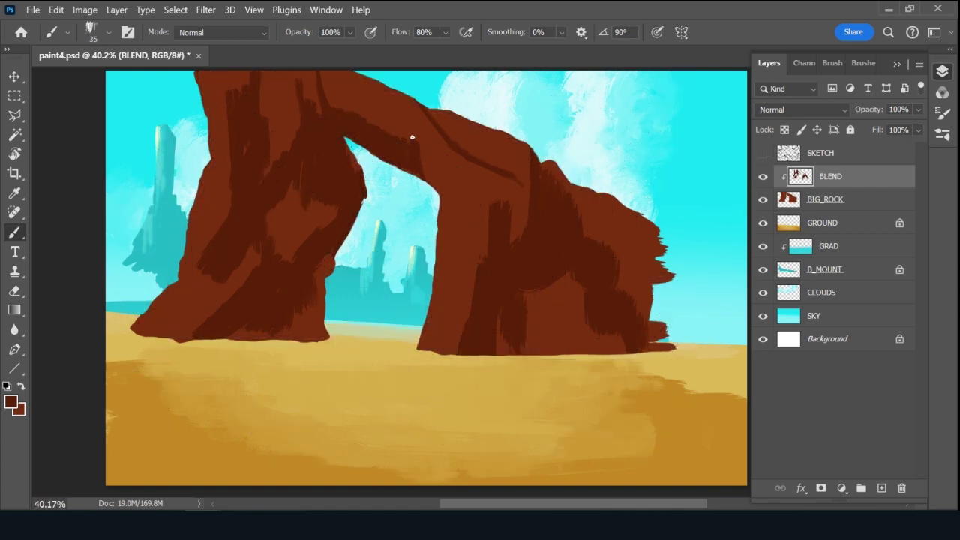
pyautogui.moveTo(436, 158); pyautogui.dragTo(495, 228)
pyautogui.moveTo(452, 204)
pyautogui.mouseDown()
pyautogui.moveTo(451, 248)
pyautogui.moveTo(454, 223)
pyautogui.moveTo(445, 241)
pyautogui.moveTo(439, 228)
pyautogui.moveTo(446, 263)
pyautogui.moveTo(432, 322)
pyautogui.mouseUp()
pyautogui.click(11, 402)
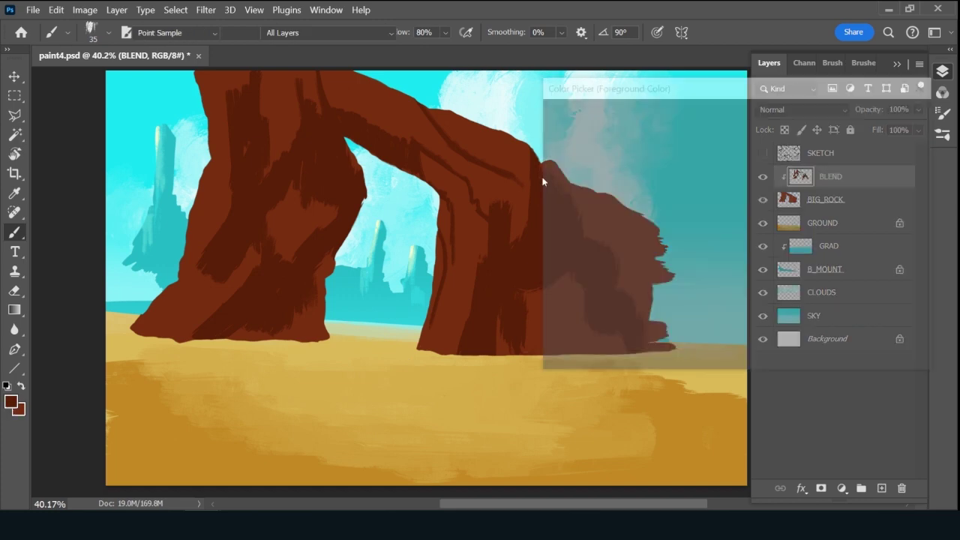
pyautogui.moveTo(730, 238); pyautogui.dragTo(731, 259)
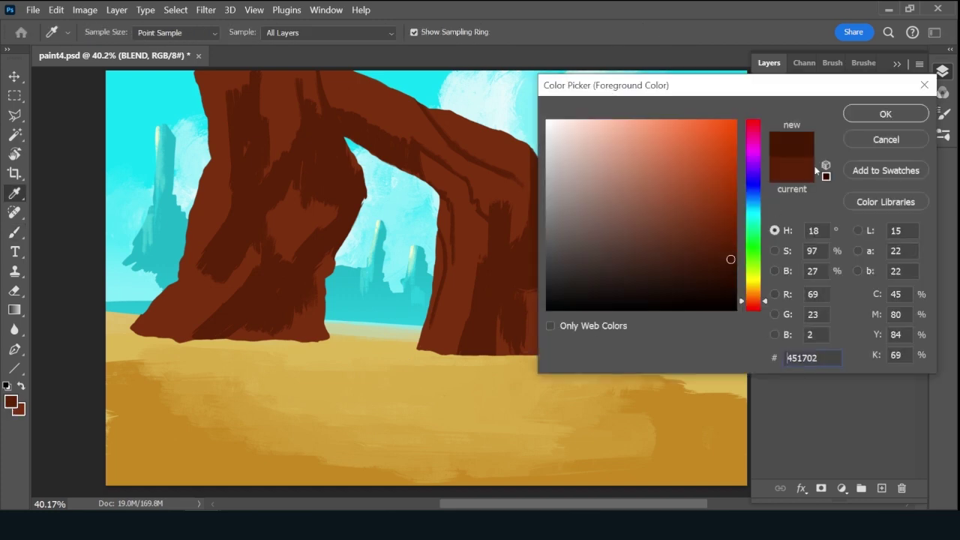
pyautogui.click(886, 114)
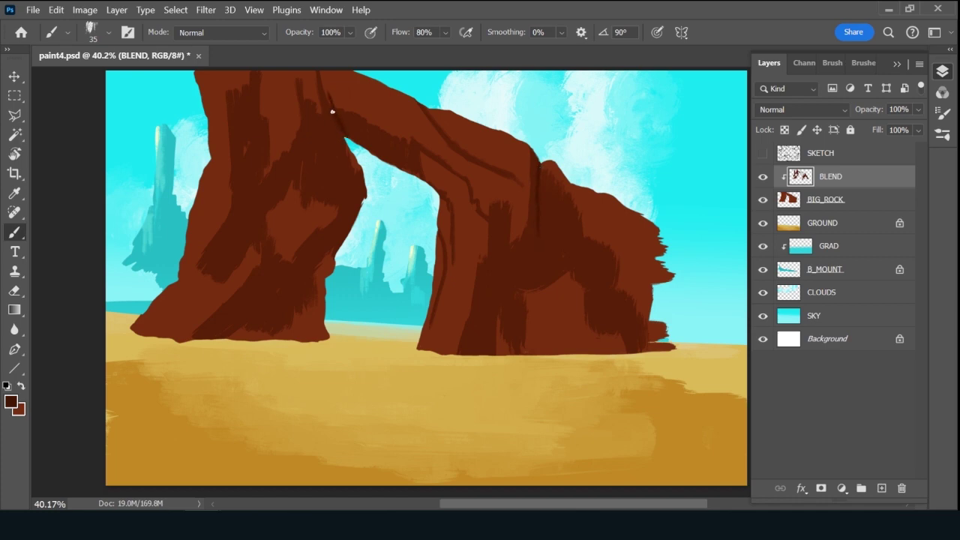
pyautogui.moveTo(323, 72); pyautogui.dragTo(330, 96)
# Sample underside colours and darken a small patch on the arch's underside.
pyautogui.keyDown('alt'); pyautogui.click(342, 118); pyautogui.keyUp('alt')
pyautogui.keyDown('alt'); pyautogui.click(339, 123); pyautogui.keyUp('alt')
pyautogui.keyDown('alt'); pyautogui.click(379, 151); pyautogui.keyUp('alt')
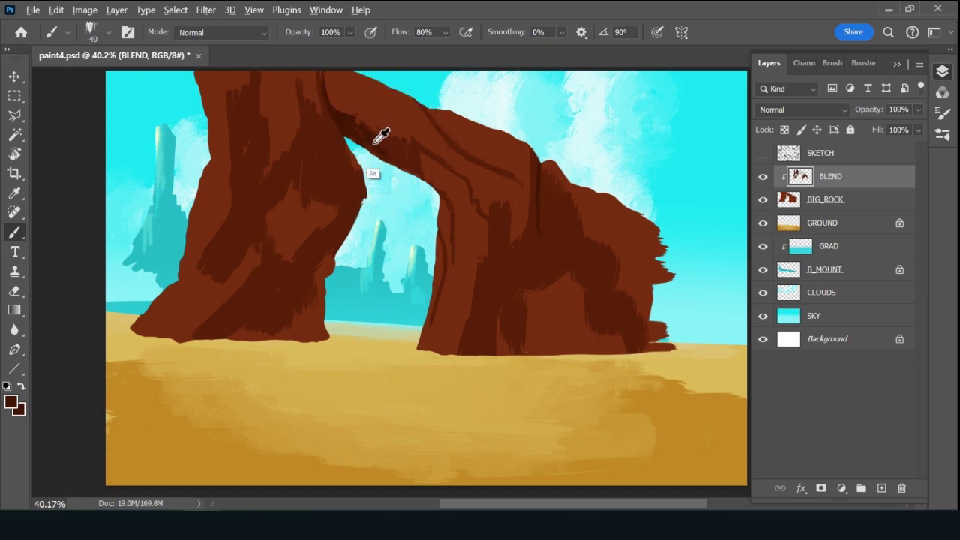
pyautogui.keyDown('alt'); pyautogui.click(387, 140); pyautogui.keyUp('alt')
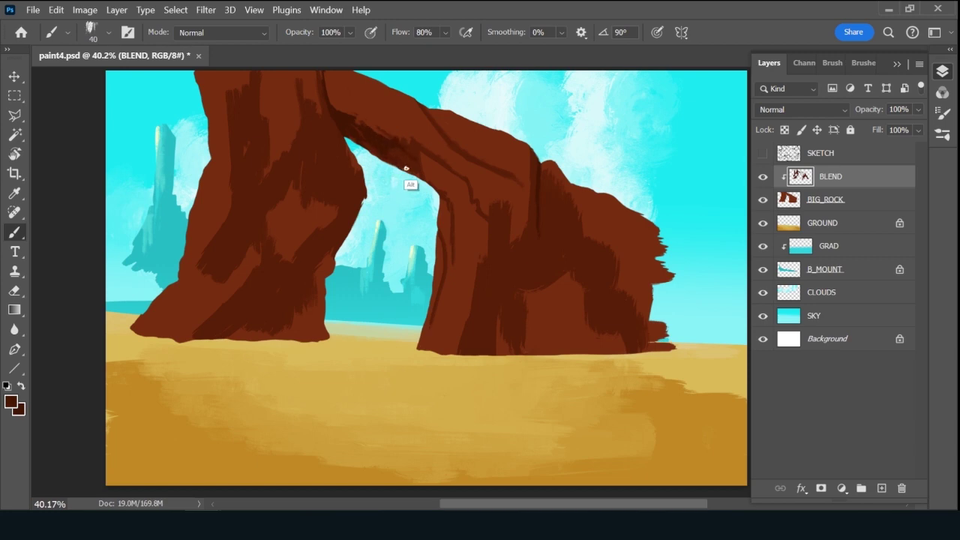
pyautogui.keyDown('alt'); pyautogui.click(426, 153); pyautogui.keyUp('alt')
pyautogui.moveTo(422, 154); pyautogui.dragTo(438, 170)
pyautogui.keyDown('alt'); pyautogui.click(410, 142); pyautogui.keyUp('alt')
pyautogui.keyDown('alt'); pyautogui.click(559, 178); pyautogui.keyUp('alt')
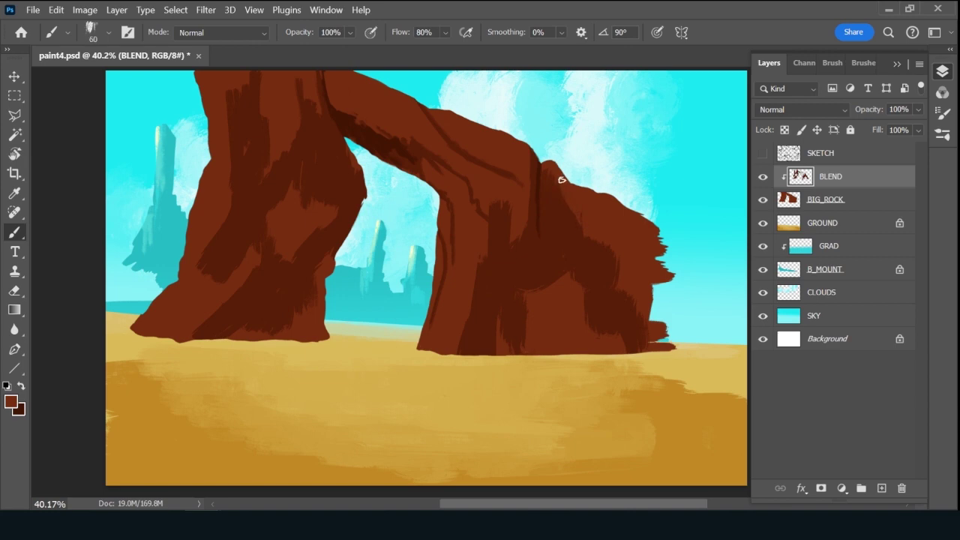
# Resize the brush and sample colours from the arch, the sky's cyan and the rock's brown.
pyautogui.press(']')
pyautogui.press(']')
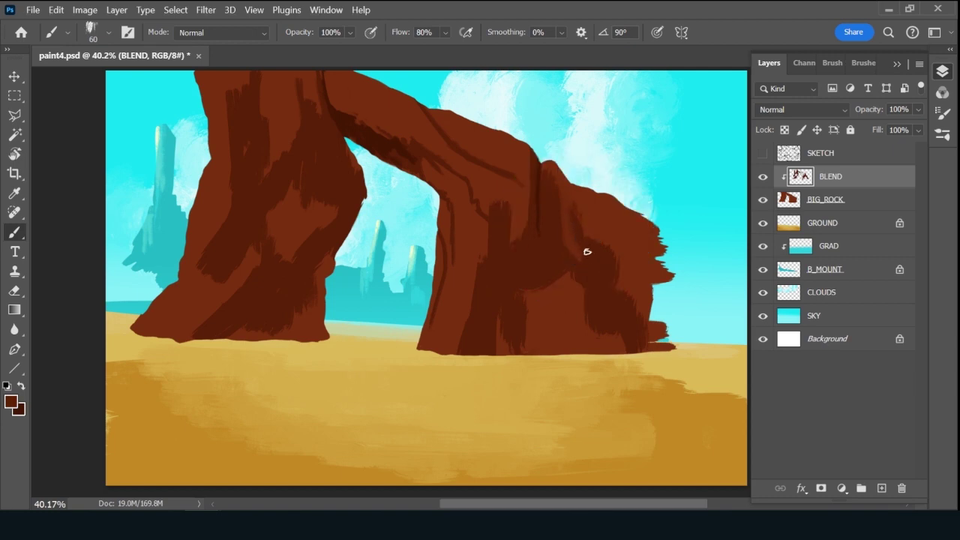
pyautogui.press('alt')
pyautogui.keyDown('alt'); pyautogui.click(578, 209); pyautogui.keyUp('alt')
pyautogui.press('alt')
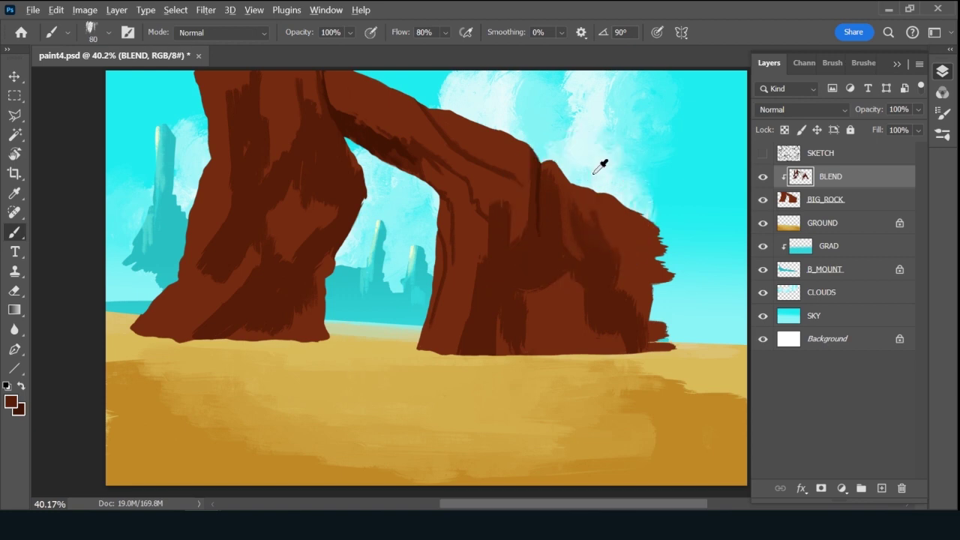
pyautogui.press('[')
pyautogui.press('[')
pyautogui.press('[')
pyautogui.press('[')
pyautogui.keyDown('alt'); pyautogui.click(694, 120); pyautogui.keyUp('alt')
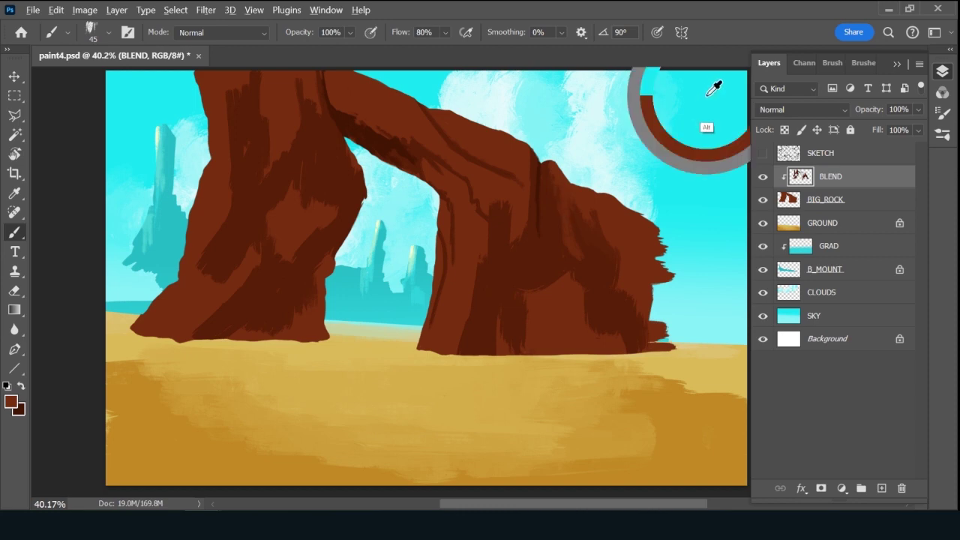
pyautogui.keyDown('alt'); pyautogui.click(555, 170); pyautogui.keyUp('alt')
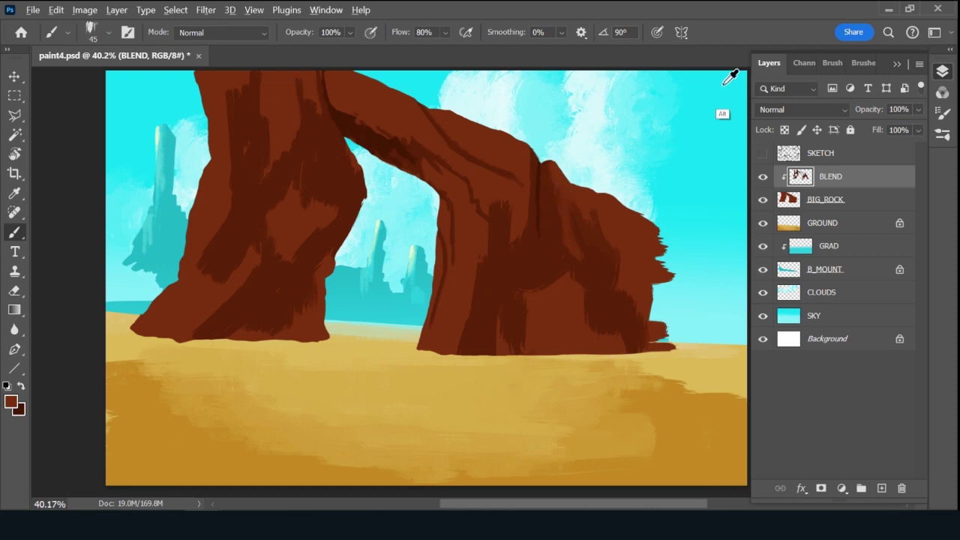
# Paint a pale sky-cyan streak on the arch's top and blend it into the rock.
pyautogui.keyDown('alt'); pyautogui.click(698, 114); pyautogui.keyUp('alt')
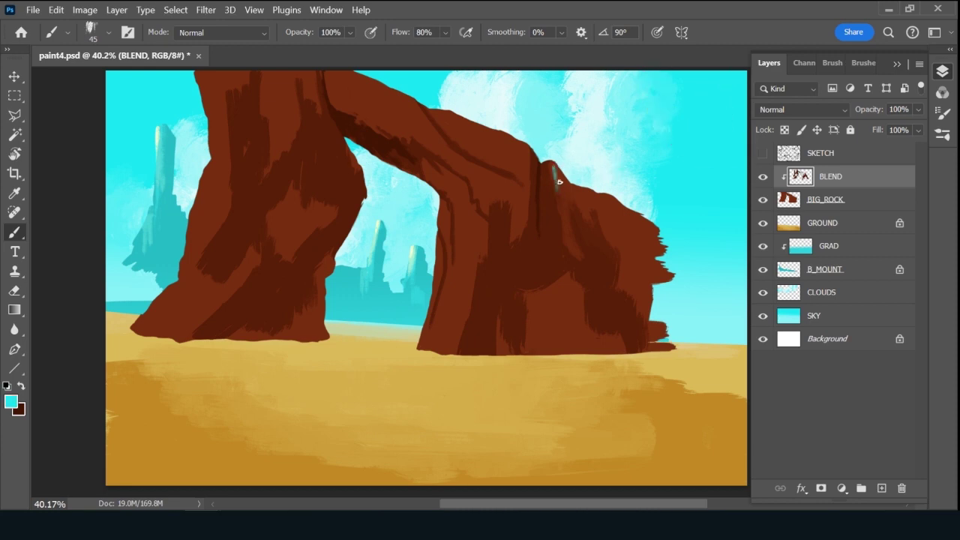
pyautogui.moveTo(559, 181); pyautogui.dragTo(555, 171)
pyautogui.keyDown('alt'); pyautogui.click(554, 165); pyautogui.keyUp('alt')
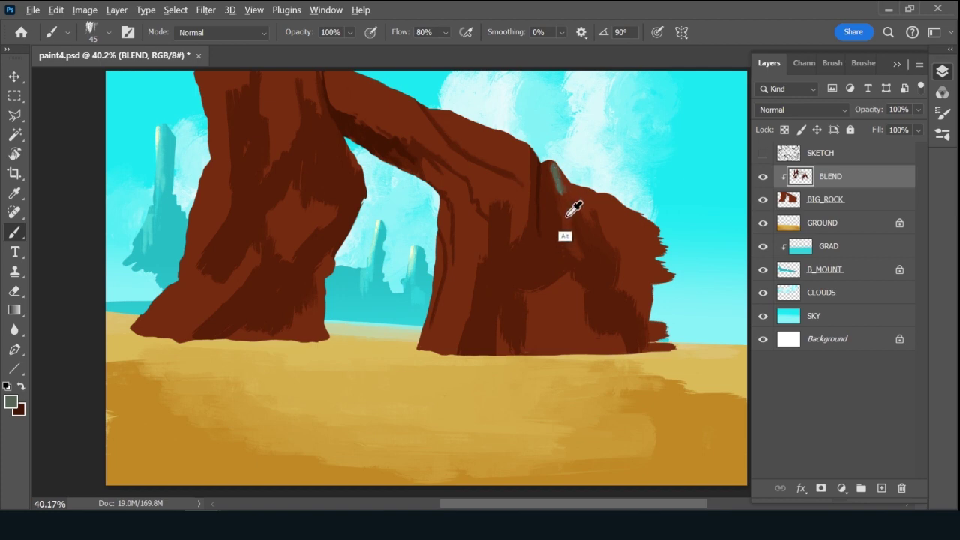
pyautogui.keyDown('alt'); pyautogui.click(552, 172); pyautogui.keyUp('alt')
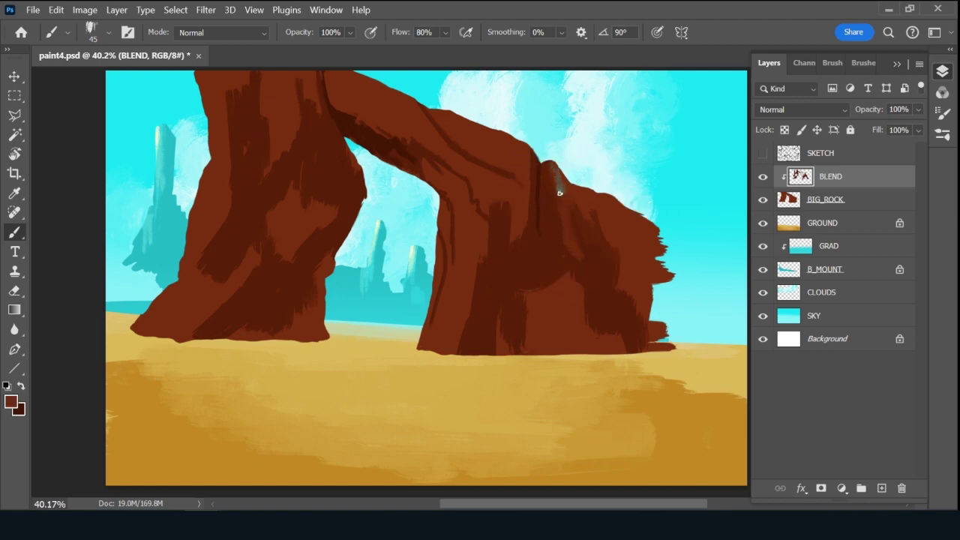
pyautogui.moveTo(560, 192)
pyautogui.mouseDown()
pyautogui.moveTo(559, 180)
pyautogui.moveTo(551, 166)
pyautogui.moveTo(565, 215)
pyautogui.moveTo(551, 163)
pyautogui.moveTo(580, 254)
pyautogui.mouseUp()
pyautogui.keyDown('alt'); pyautogui.click(560, 171); pyautogui.keyUp('alt')
# Sample rock tones, lighten the grey streak, and paint grey strokes to its right.
pyautogui.keyDown('alt'); pyautogui.click(552, 191); pyautogui.keyUp('alt')
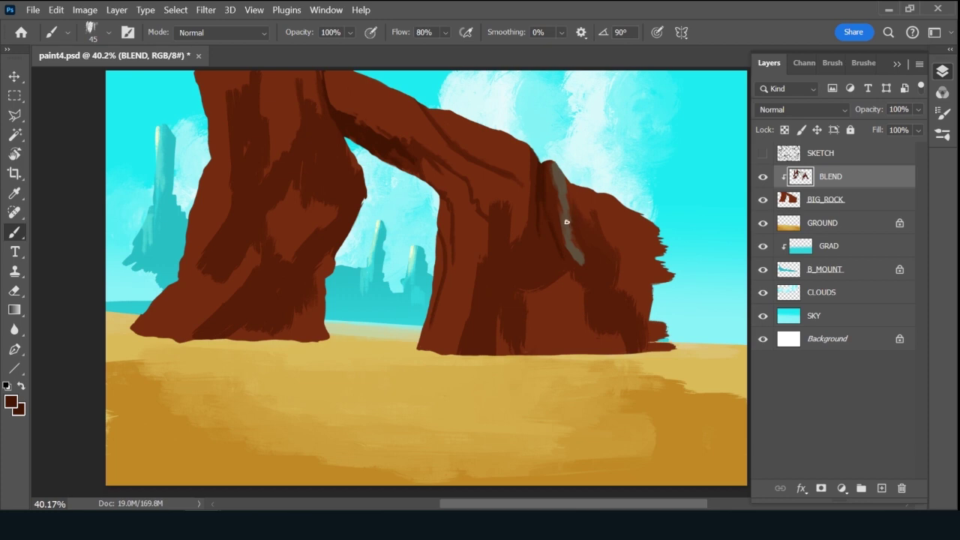
pyautogui.press('[')
pyautogui.press(']')
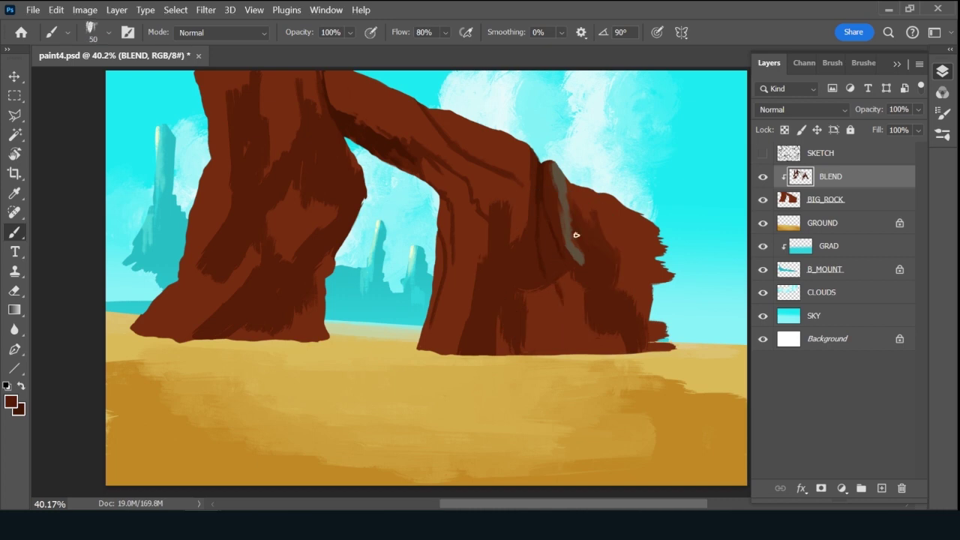
pyautogui.keyDown('alt'); pyautogui.click(558, 174); pyautogui.keyUp('alt')
pyautogui.moveTo(574, 192)
pyautogui.mouseDown()
pyautogui.moveTo(594, 226)
pyautogui.moveTo(576, 190)
pyautogui.moveTo(619, 268)
pyautogui.moveTo(573, 209)
pyautogui.mouseUp()
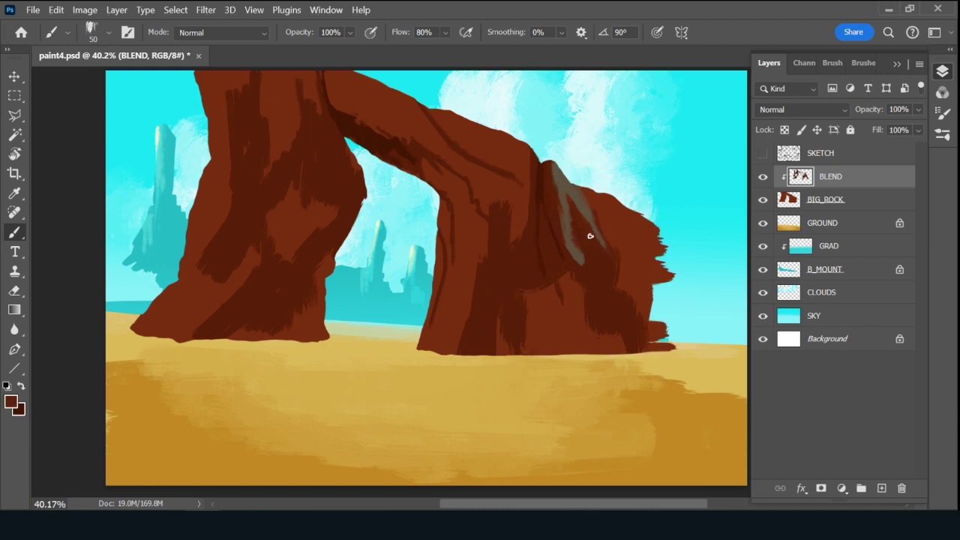
pyautogui.keyDown('alt'); pyautogui.click(612, 230); pyautogui.keyUp('alt')
pyautogui.keyDown('alt'); pyautogui.click(590, 209); pyautogui.keyUp('alt')
pyautogui.moveTo(592, 207); pyautogui.dragTo(618, 228)
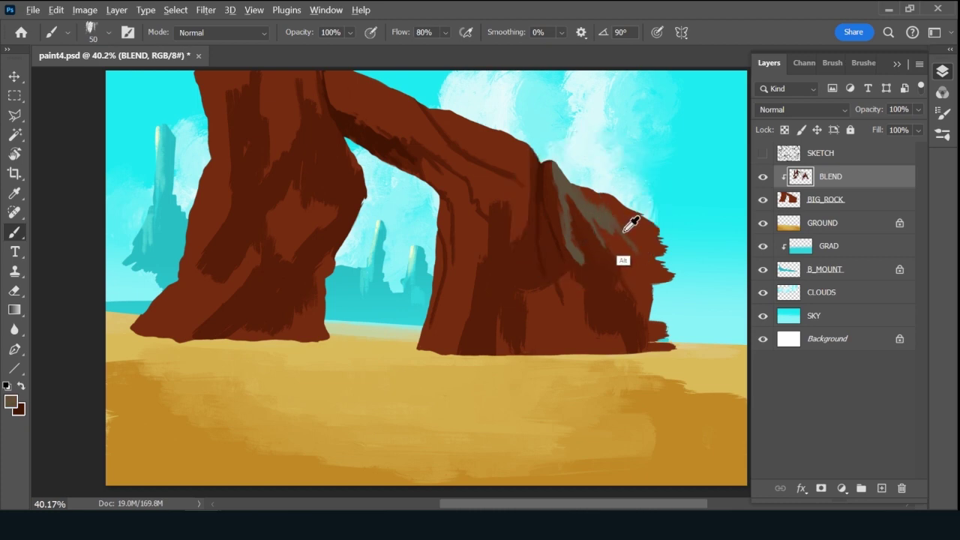
pyautogui.keyDown('alt'); pyautogui.click(636, 255); pyautogui.keyUp('alt')
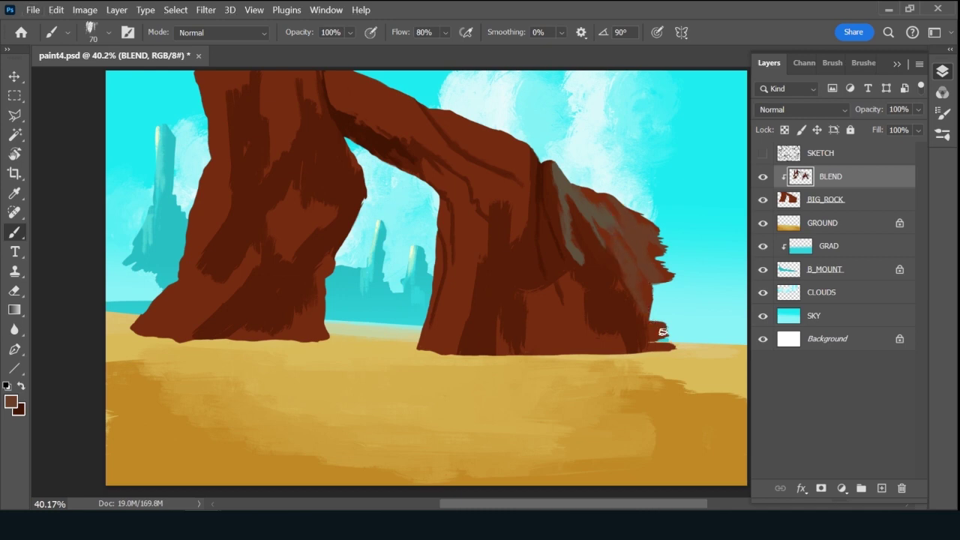
# Sample reddish-brown and grey tones across the rock's right side.
pyautogui.press('alt')
pyautogui.moveTo(623, 279); pyautogui.dragTo(604, 200)
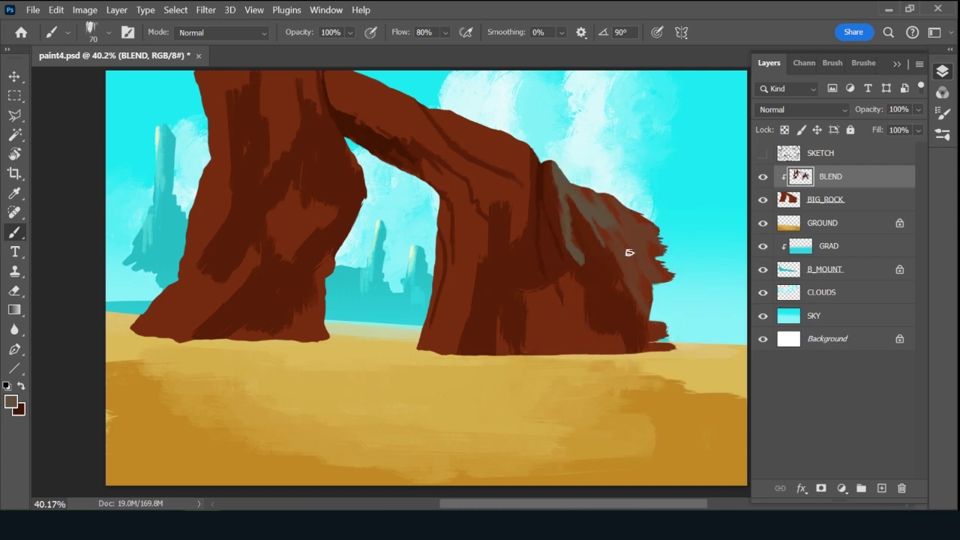
pyautogui.keyDown('alt'); pyautogui.click(589, 197); pyautogui.keyUp('alt')
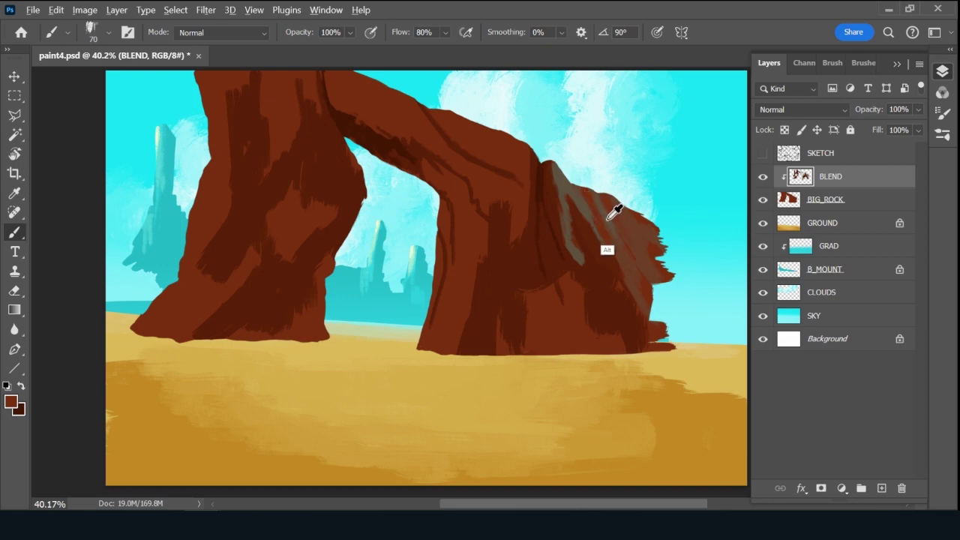
pyautogui.keyDown('alt'); pyautogui.click(608, 219); pyautogui.keyUp('alt')
pyautogui.keyDown('alt'); pyautogui.click(594, 199); pyautogui.keyUp('alt')
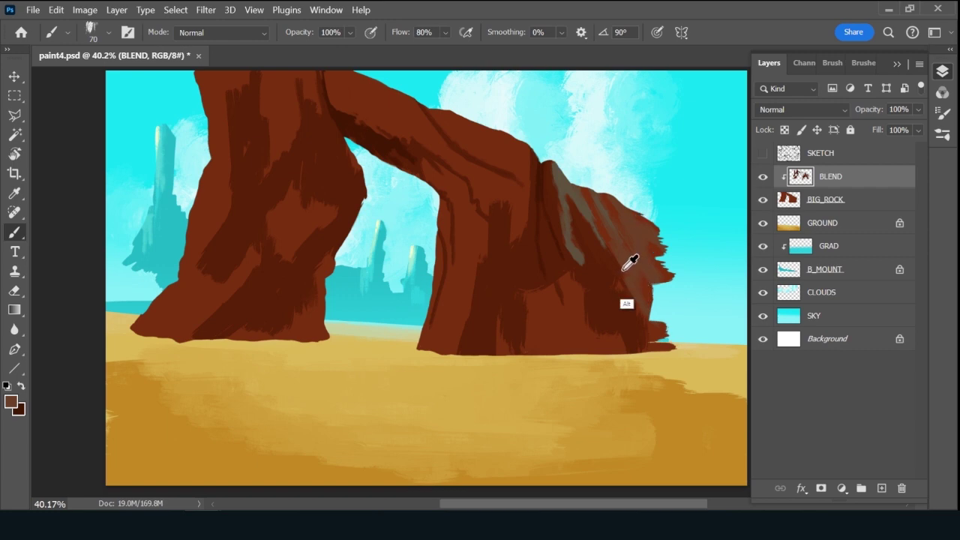
pyautogui.keyDown('alt'); pyautogui.click(615, 262); pyautogui.keyUp('alt')
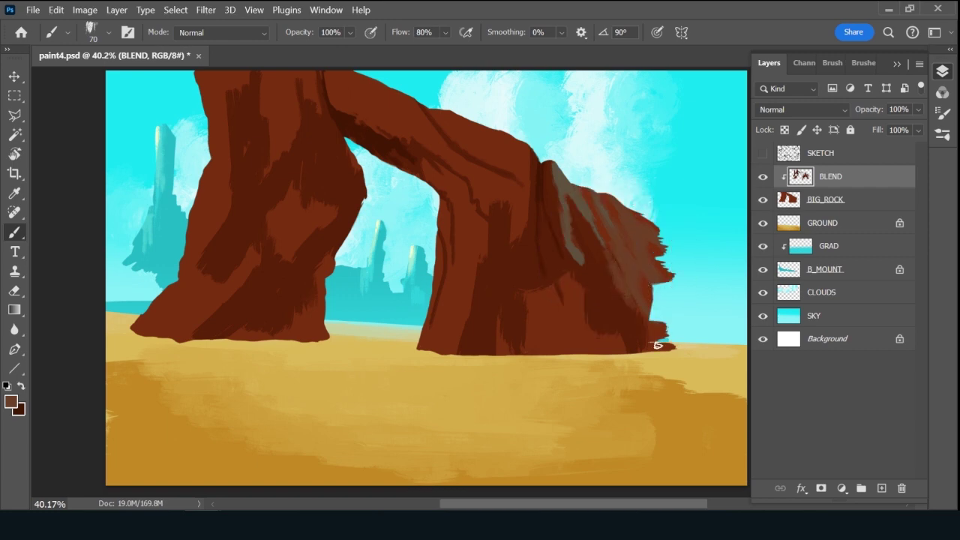
pyautogui.press('alt')
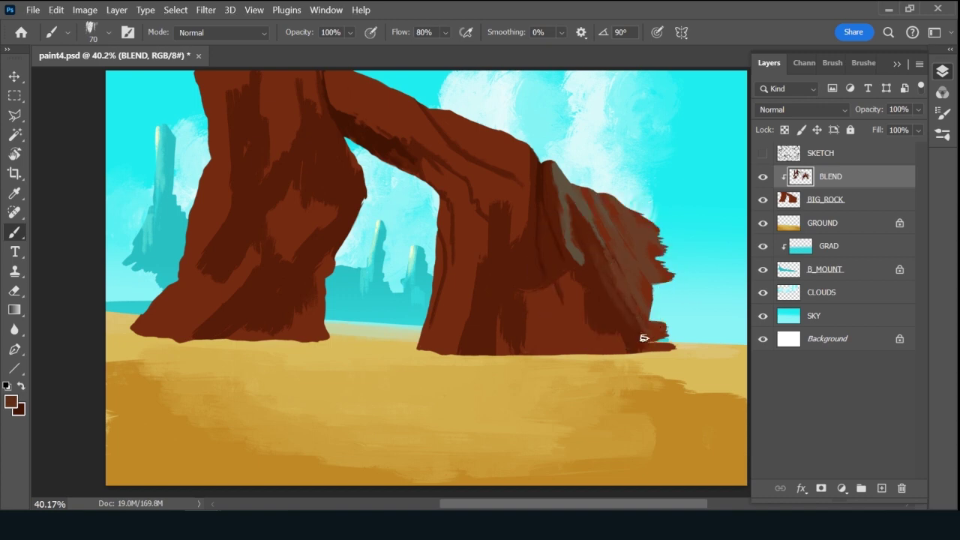
pyautogui.keyDown('alt'); pyautogui.click(582, 272); pyautogui.keyUp('alt')
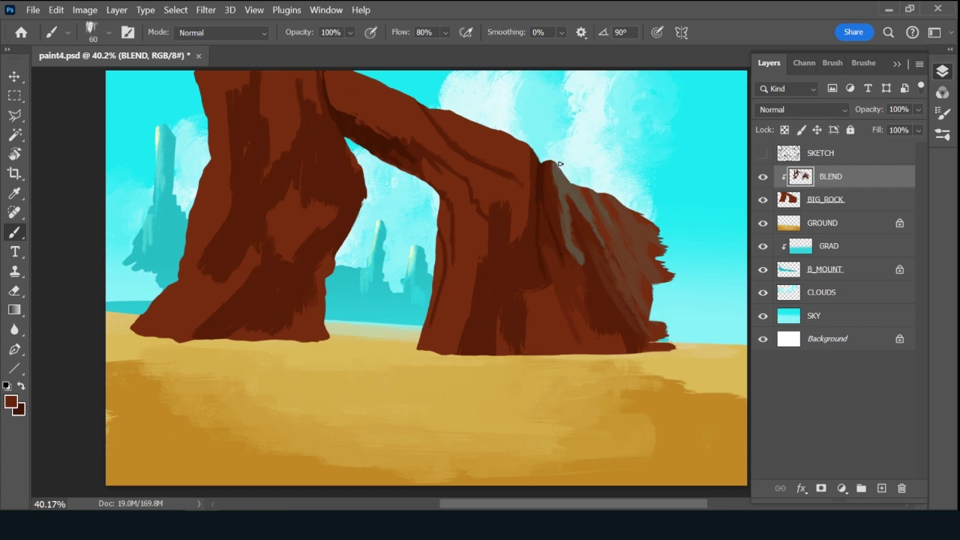
# With a smaller brush, paint a light grey streak down the rock face.
pyautogui.press('ctrl')
pyautogui.press('alt')
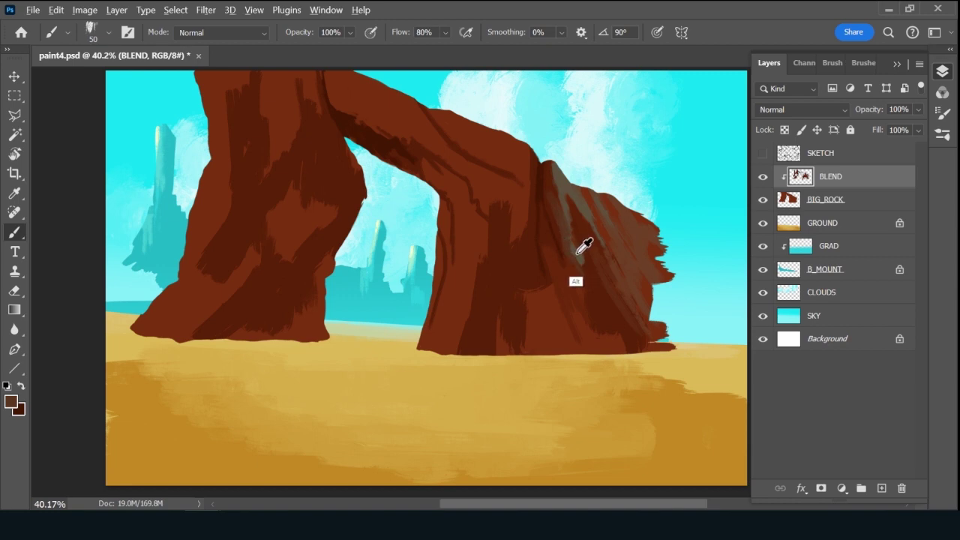
pyautogui.keyDown('alt'); pyautogui.click(584, 245); pyautogui.keyUp('alt')
pyautogui.moveTo(563, 210); pyautogui.dragTo(582, 263)
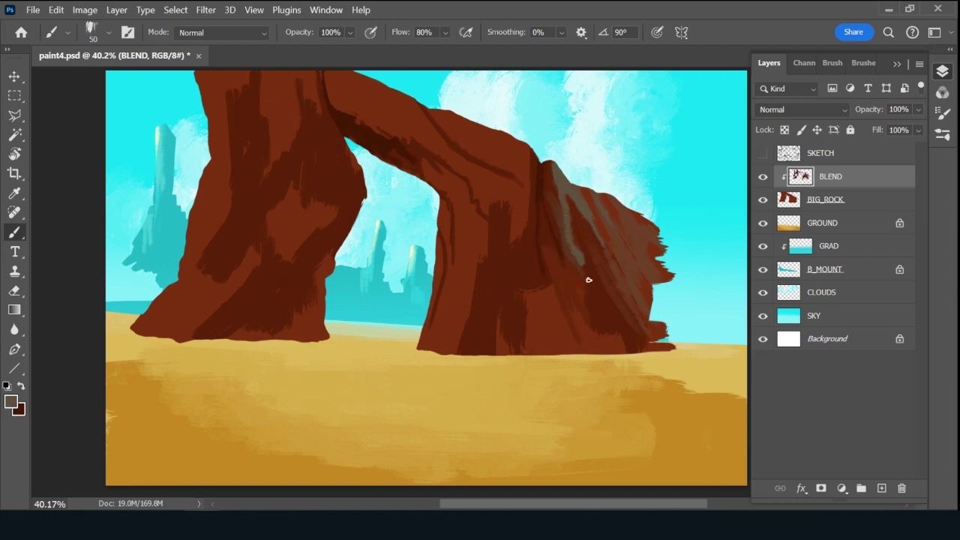
# Sample the greyish brown and paint a lighter highlight along the arch's top edge.
pyautogui.keyDown('alt'); pyautogui.click(596, 284); pyautogui.keyUp('alt')
pyautogui.keyDown('alt'); pyautogui.click(493, 203); pyautogui.keyUp('alt')
pyautogui.keyDown('alt'); pyautogui.click(414, 159); pyautogui.keyUp('alt')
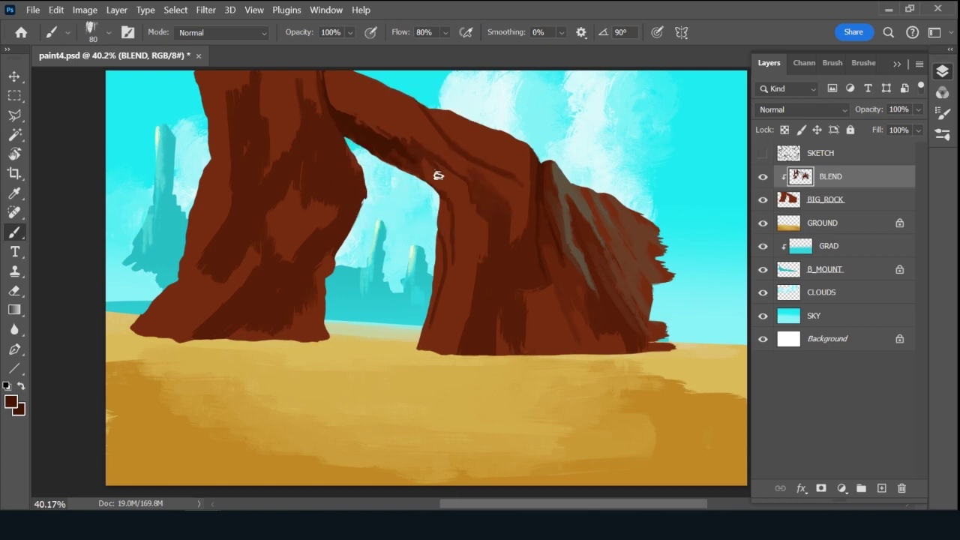
pyautogui.keyDown('alt'); pyautogui.click(567, 189); pyautogui.keyUp('alt')
pyautogui.moveTo(435, 109); pyautogui.dragTo(465, 125)
pyautogui.moveTo(507, 164); pyautogui.dragTo(477, 125)
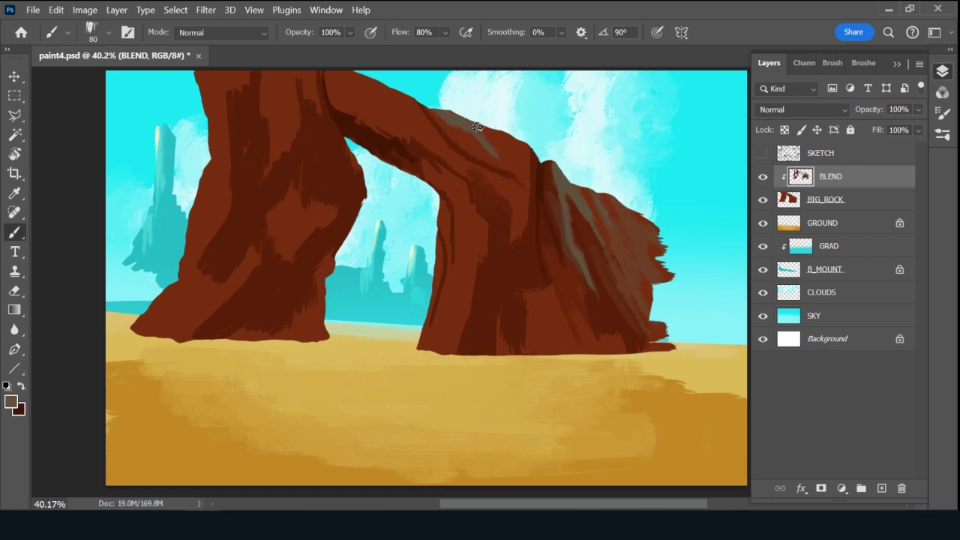
pyautogui.moveTo(511, 161); pyautogui.dragTo(525, 154)
# At brush size 60, add greyish strokes down the arch's right shoulder and right pillar.
pyautogui.press('[')
pyautogui.press('[')
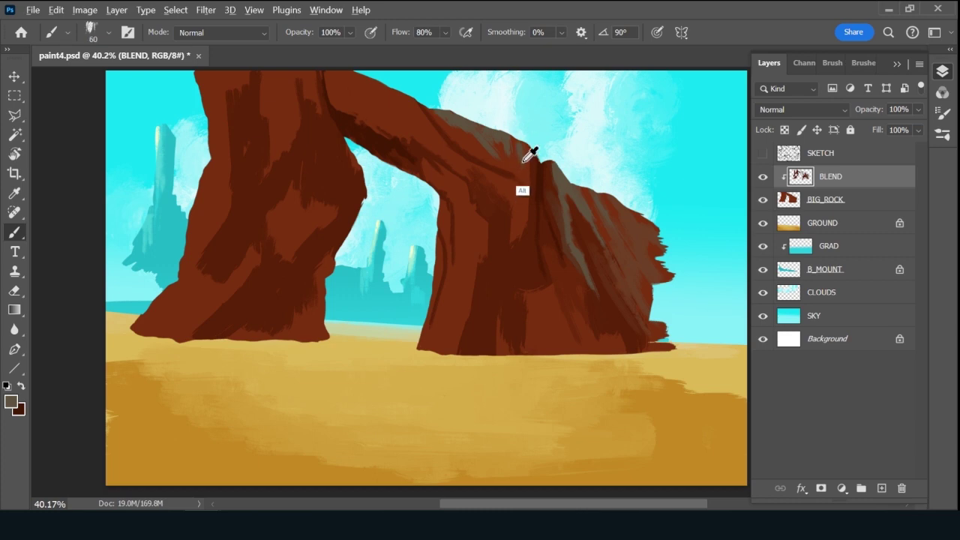
pyautogui.moveTo(530, 155); pyautogui.dragTo(526, 182)
pyautogui.moveTo(529, 186); pyautogui.dragTo(528, 170)
pyautogui.moveTo(504, 279); pyautogui.dragTo(514, 241)
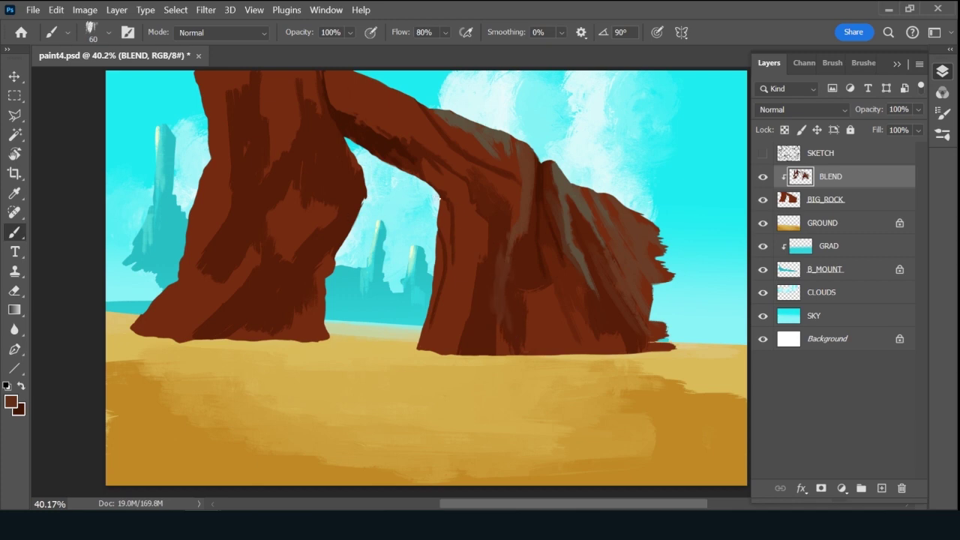
# Set the foreground colour to red-brown 953c14 and sample rock tones from the left pillar.
pyautogui.press('alt')
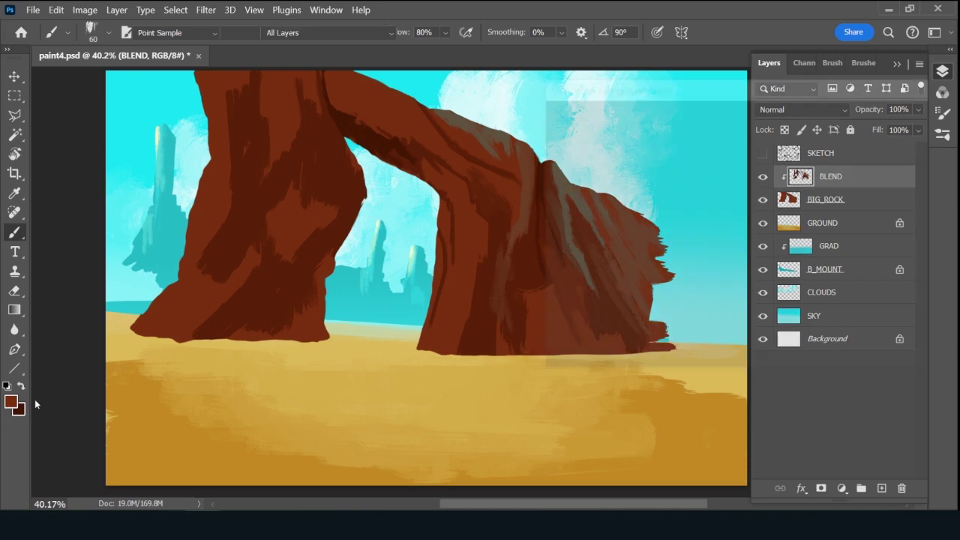
pyautogui.click(10, 402)
pyautogui.click(710, 198)
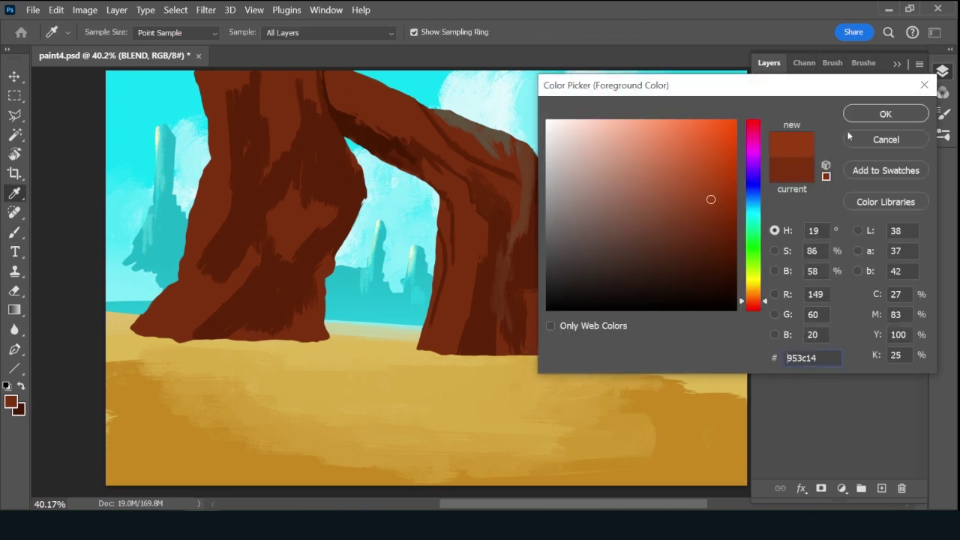
pyautogui.click(884, 115)
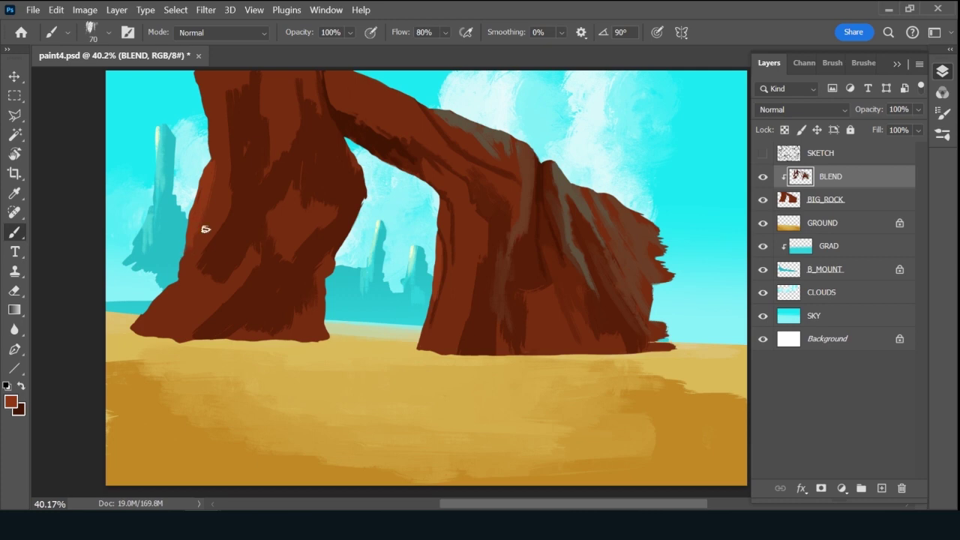
pyautogui.keyDown('alt'); pyautogui.click(244, 155); pyautogui.keyUp('alt')
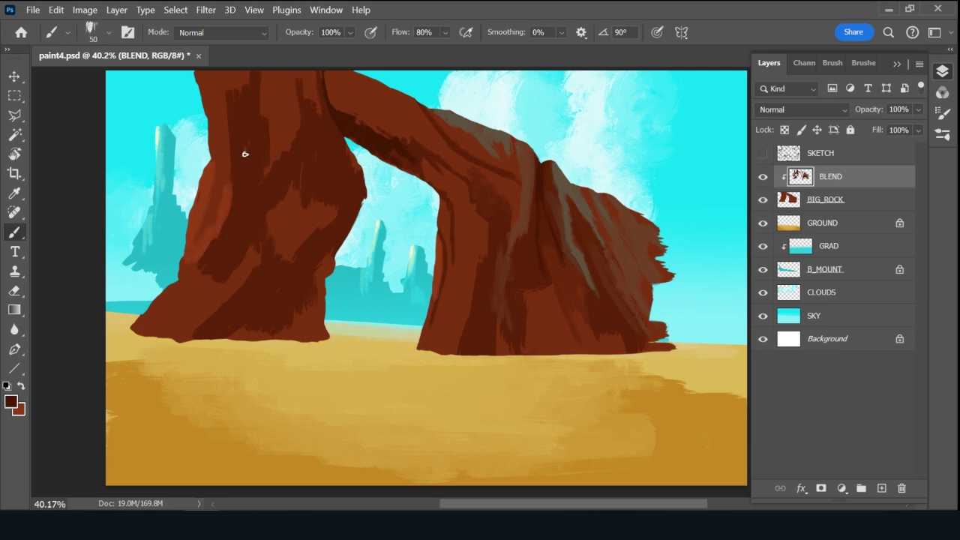
pyautogui.keyDown('alt'); pyautogui.click(240, 178); pyautogui.keyUp('alt')
pyautogui.keyDown('alt'); pyautogui.click(234, 135); pyautogui.keyUp('alt')
pyautogui.keyDown('alt'); pyautogui.click(245, 221); pyautogui.keyUp('alt')
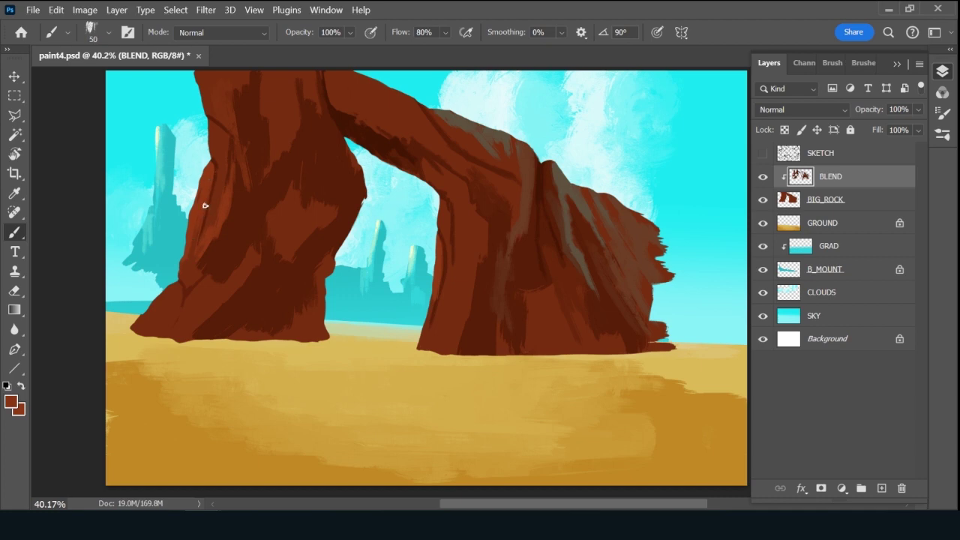
# Reduce the brush to size 70 and sample lighter browns from the rock top and arch.
pyautogui.press('alt')
pyautogui.keyDown('alt'); pyautogui.click(255, 121); pyautogui.keyUp('alt')
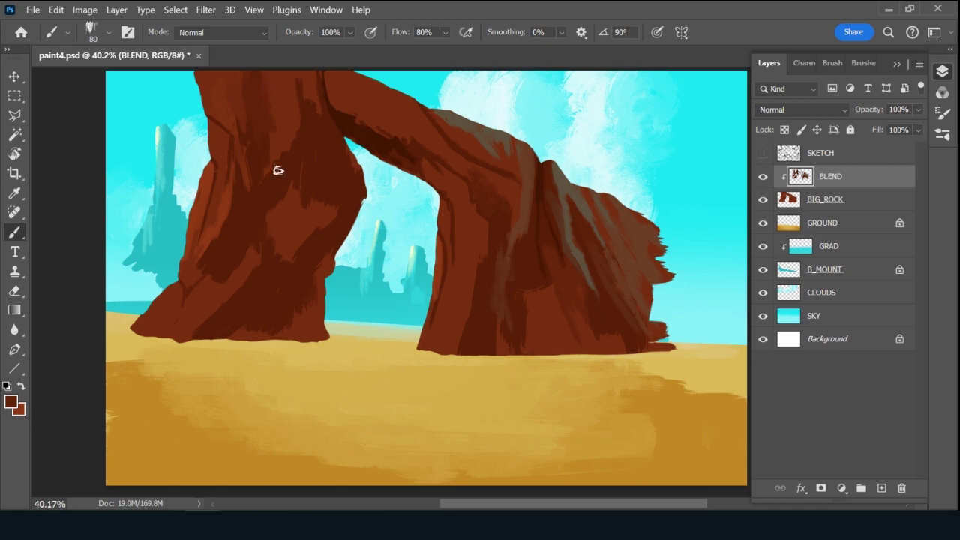
pyautogui.press('[')
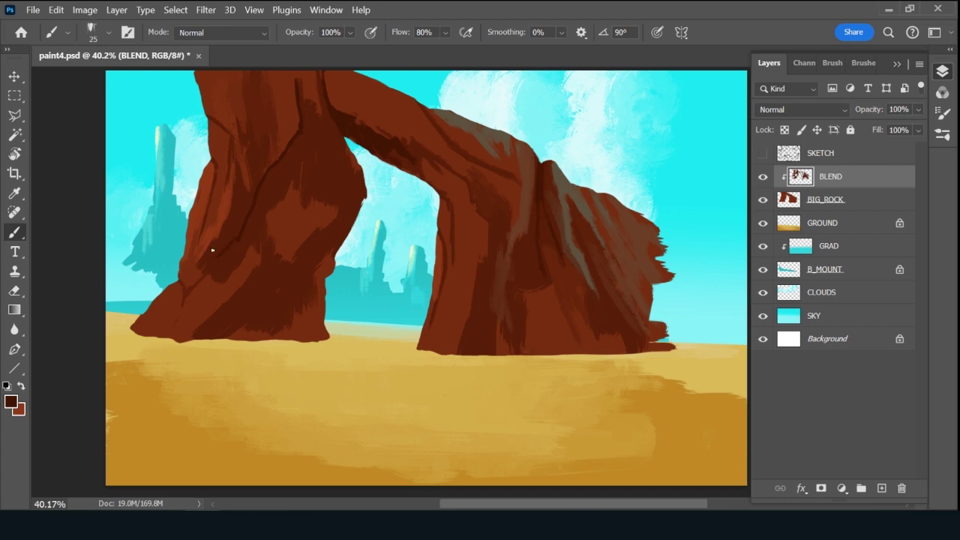
pyautogui.keyDown('alt'); pyautogui.click(248, 195); pyautogui.keyUp('alt')
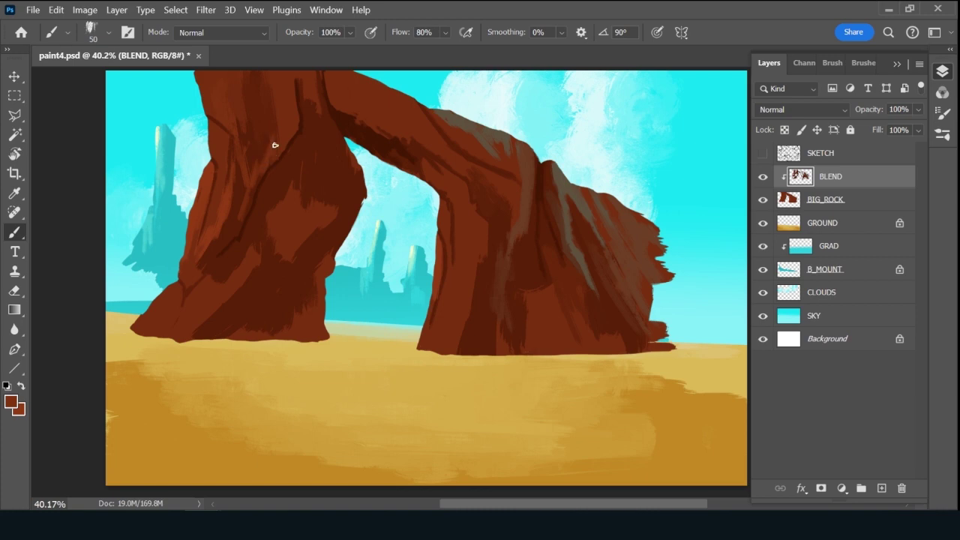
pyautogui.click(300, 112)
pyautogui.press('alt')
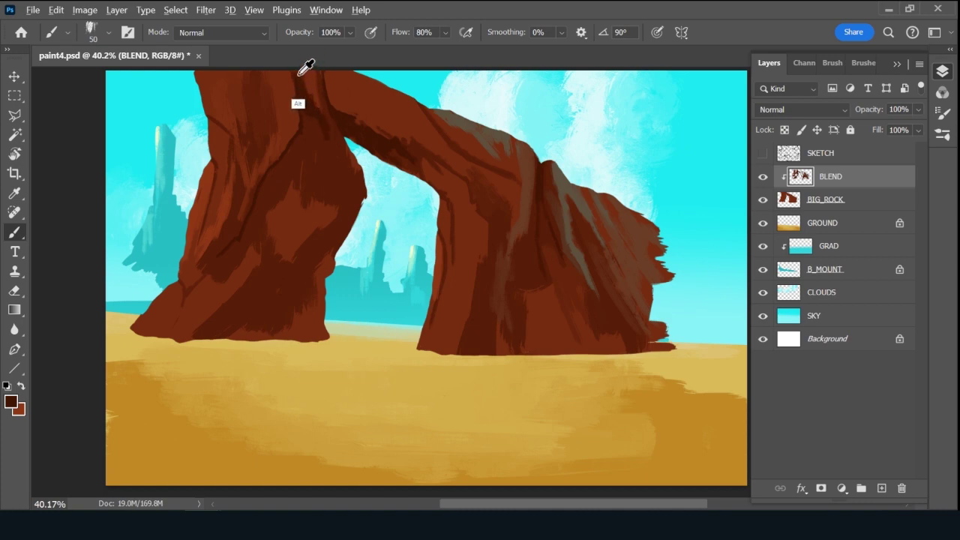
pyautogui.keyDown('alt'); pyautogui.click(299, 75); pyautogui.keyUp('alt')
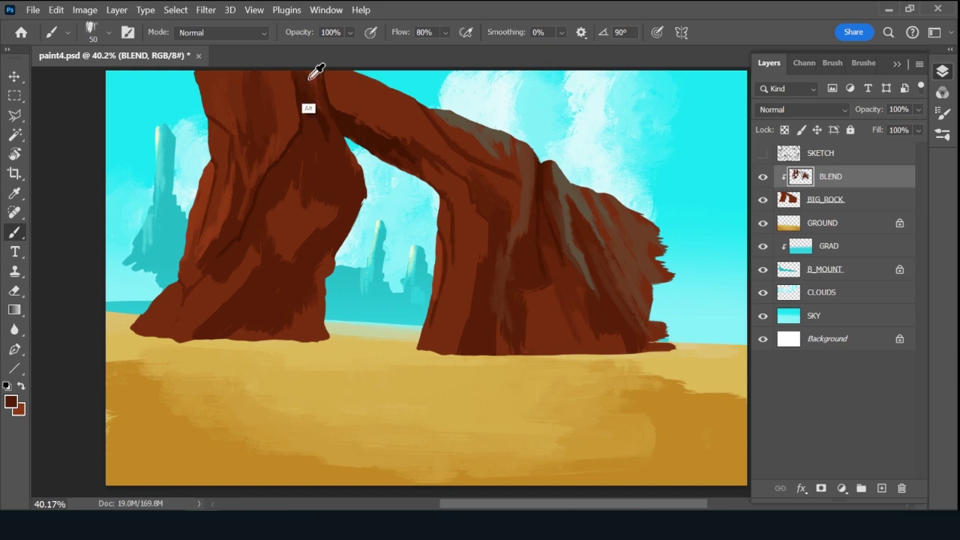
pyautogui.keyDown('alt'); pyautogui.click(308, 78); pyautogui.keyUp('alt')
pyautogui.keyDown('alt'); pyautogui.click(489, 141); pyautogui.keyUp('alt')
# Paint lighter streaks and darker shading along the left pillar's inner edge.
pyautogui.moveTo(331, 122)
pyautogui.mouseDown()
pyautogui.moveTo(358, 178)
pyautogui.moveTo(353, 196)
pyautogui.moveTo(360, 181)
pyautogui.moveTo(349, 203)
pyautogui.mouseUp()
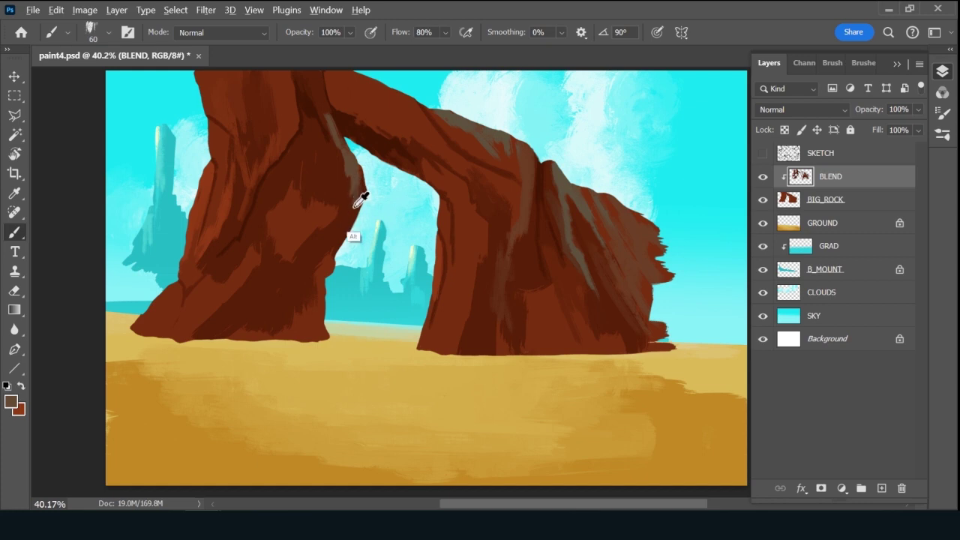
pyautogui.keyDown('alt'); pyautogui.click(350, 200); pyautogui.keyUp('alt')
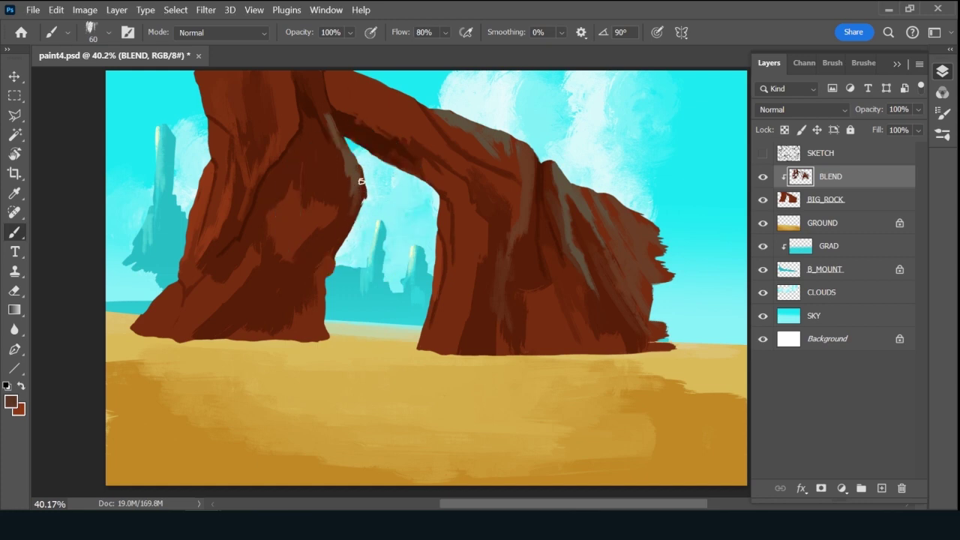
pyautogui.moveTo(355, 199); pyautogui.dragTo(340, 235)
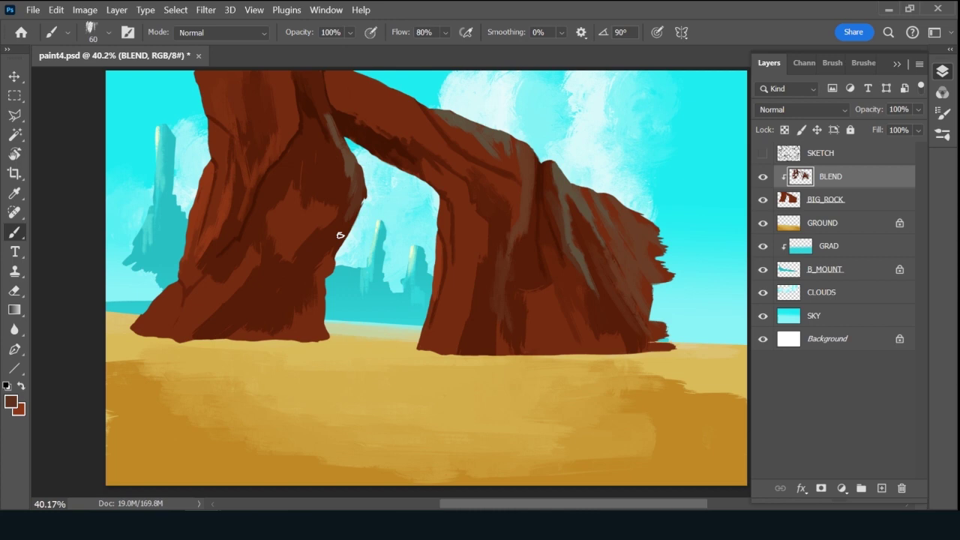
pyautogui.keyDown('alt'); pyautogui.click(350, 150); pyautogui.keyUp('alt')
pyautogui.moveTo(334, 150)
pyautogui.mouseDown()
pyautogui.moveTo(323, 111)
pyautogui.moveTo(317, 83)
pyautogui.moveTo(327, 122)
pyautogui.moveTo(315, 69)
pyautogui.moveTo(319, 94)
pyautogui.moveTo(313, 75)
pyautogui.moveTo(309, 82)
pyautogui.moveTo(320, 122)
pyautogui.mouseUp()
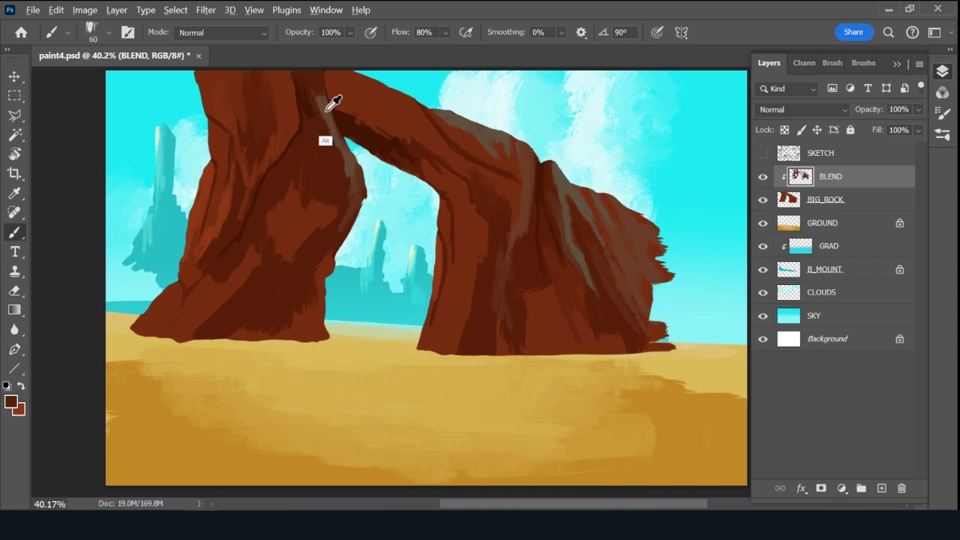
pyautogui.keyDown('alt'); pyautogui.click(327, 111); pyautogui.keyUp('alt')
pyautogui.moveTo(317, 79)
pyautogui.mouseDown()
pyautogui.moveTo(335, 133)
pyautogui.moveTo(322, 120)
pyautogui.mouseUp()
# Sample new browns from the rock and shrink the brush to size 40.
pyautogui.keyDown('alt'); pyautogui.click(312, 98); pyautogui.keyUp('alt')
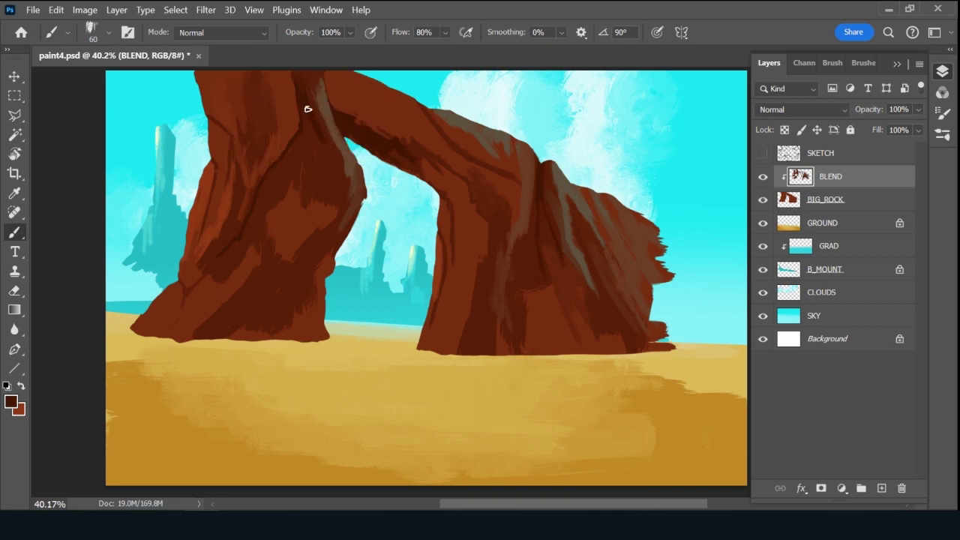
pyautogui.keyDown('alt'); pyautogui.click(348, 197); pyautogui.keyUp('alt')
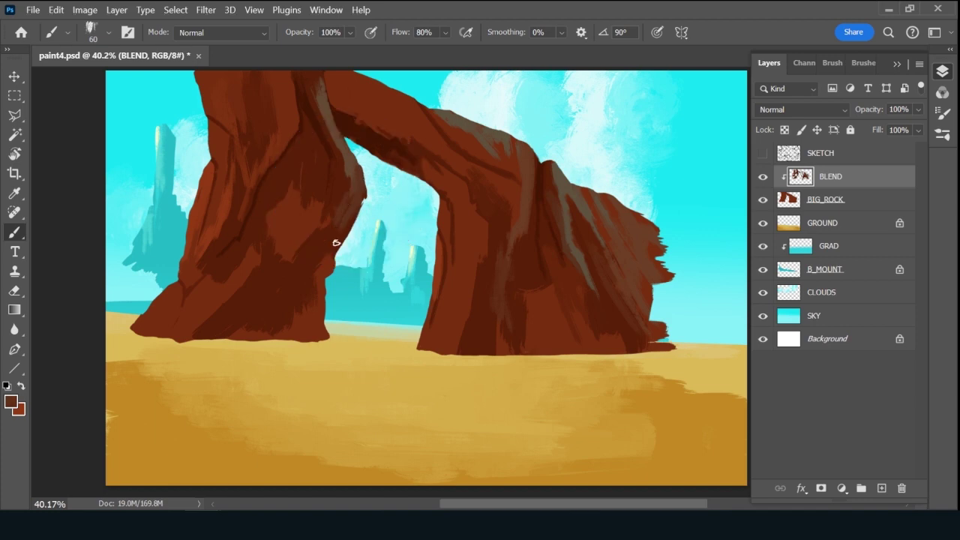
pyautogui.keyDown('alt'); pyautogui.click(342, 197); pyautogui.keyUp('alt')
pyautogui.press('[')
pyautogui.press('[')
pyautogui.press('alt')
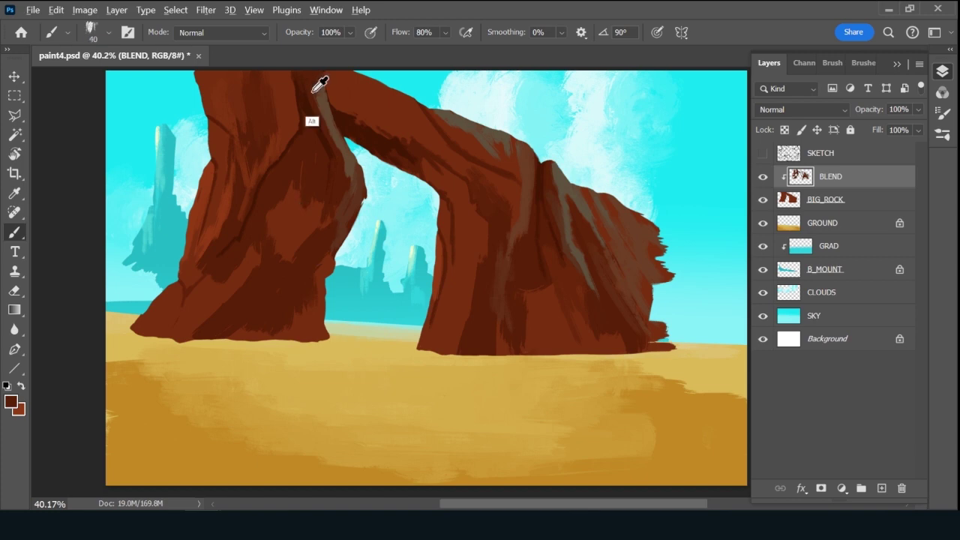
pyautogui.keyDown('alt'); pyautogui.click(311, 127); pyautogui.keyUp('alt')
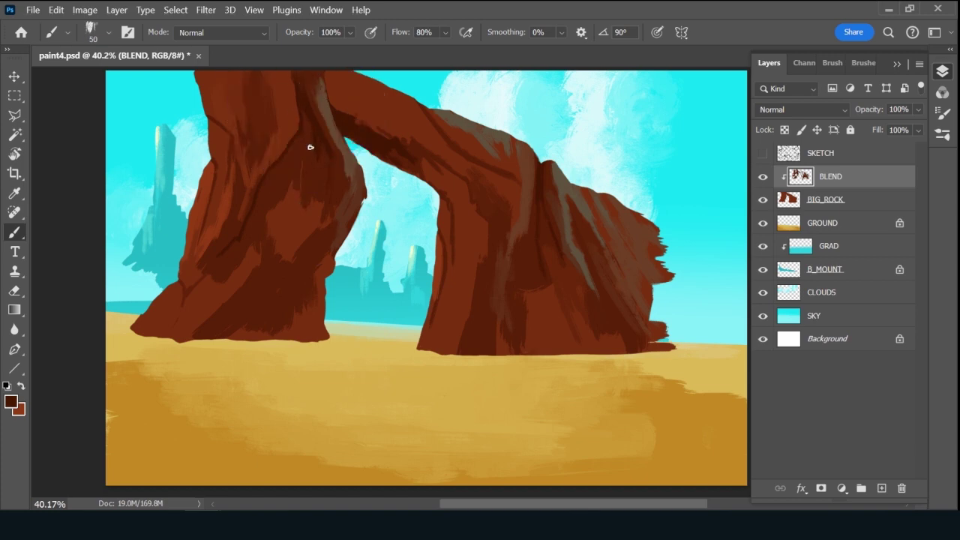
# Enlarge the brush to 80 and paint a dark stroke near the left pillar's base.
pyautogui.keyDown('alt'); pyautogui.click(318, 154); pyautogui.keyUp('alt')
pyautogui.press(']')
pyautogui.press(']')
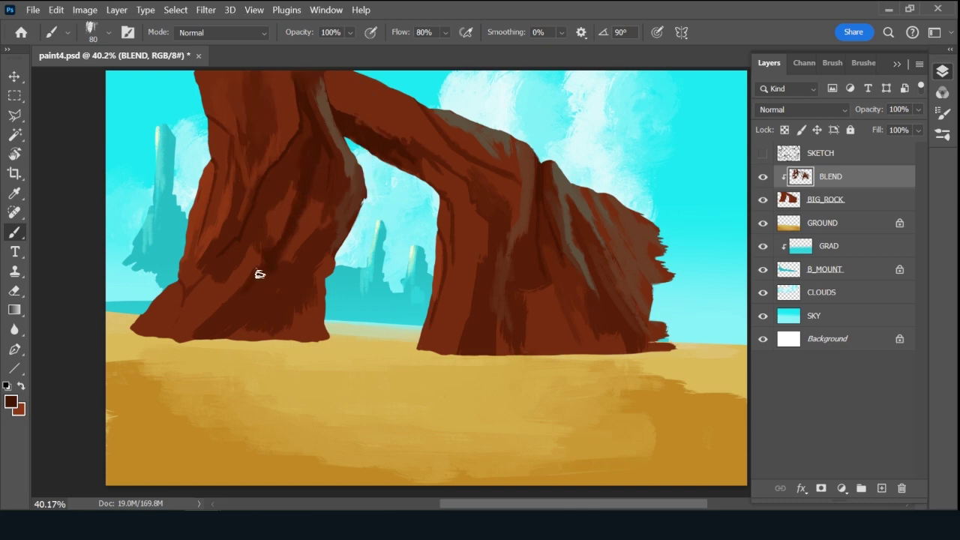
pyautogui.moveTo(240, 287); pyautogui.dragTo(222, 313)
pyautogui.press('alt')
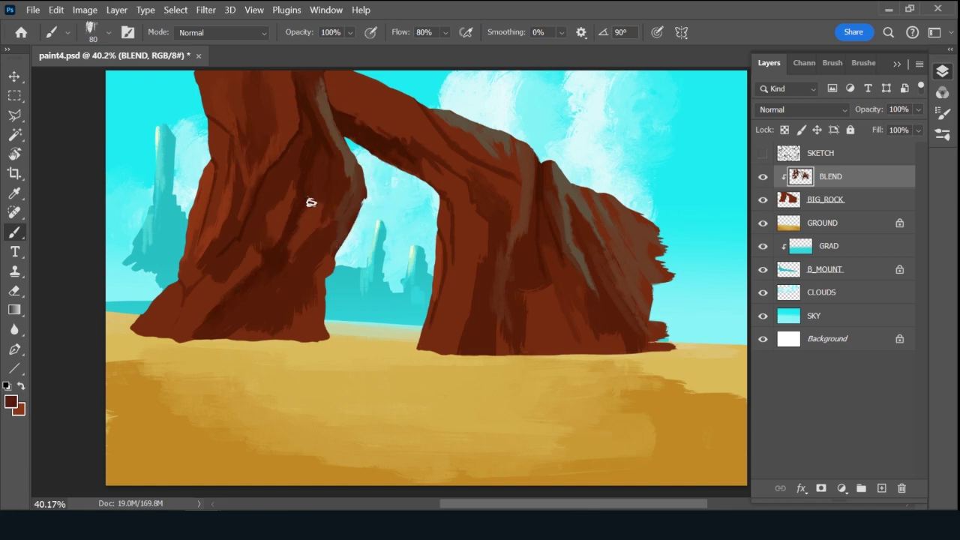
# With the brush at 50, sample browns down the left pillar, then shrink it to 45.
pyautogui.press('[')
pyautogui.press('[')
pyautogui.press('[')
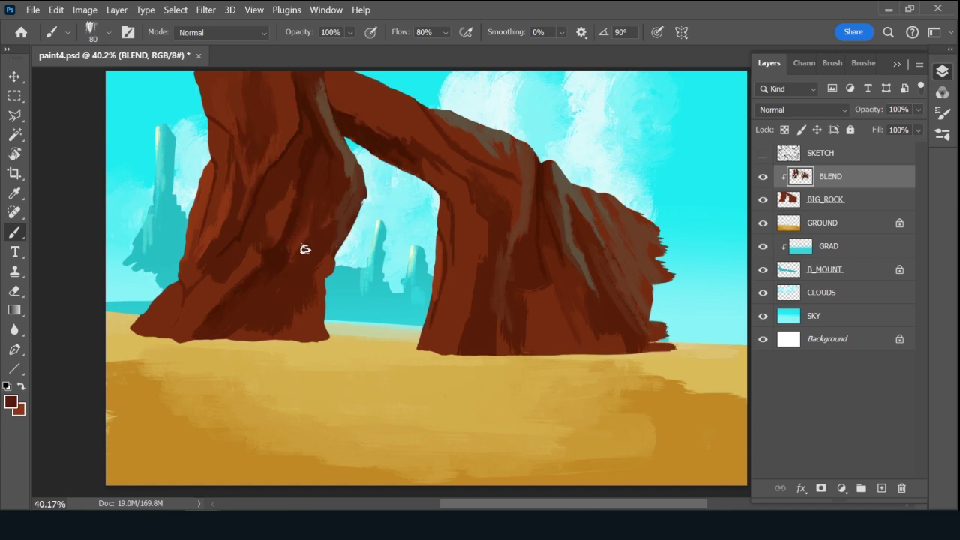
pyautogui.press('alt')
pyautogui.press('alt')
pyautogui.press('alt')
pyautogui.press('alt')
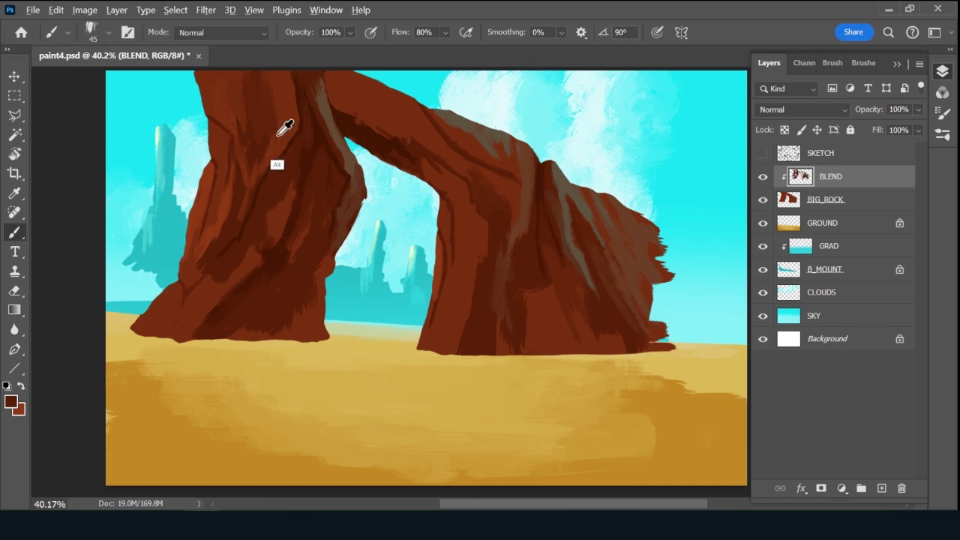
pyautogui.keyDown('alt'); pyautogui.click(293, 118); pyautogui.keyUp('alt')
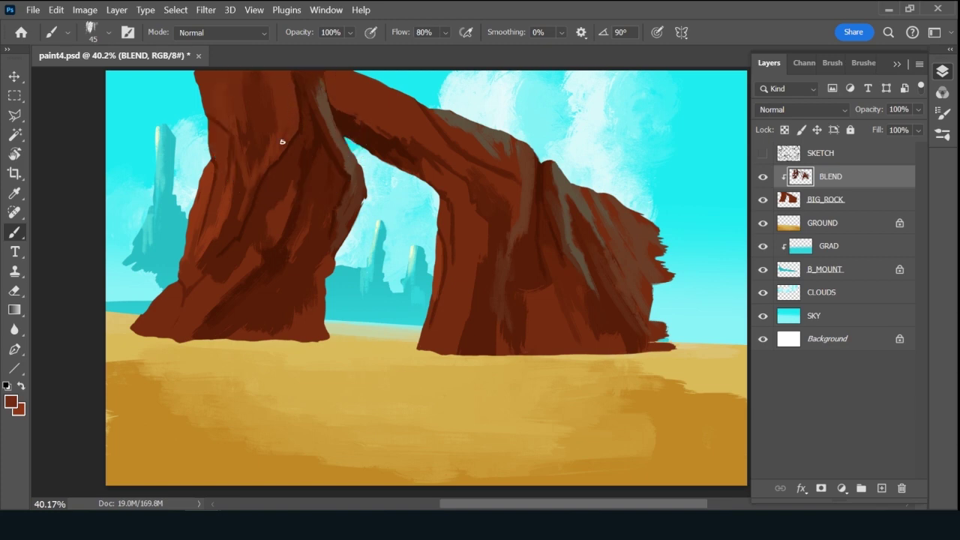
pyautogui.keyDown('alt'); pyautogui.click(263, 95); pyautogui.keyUp('alt')
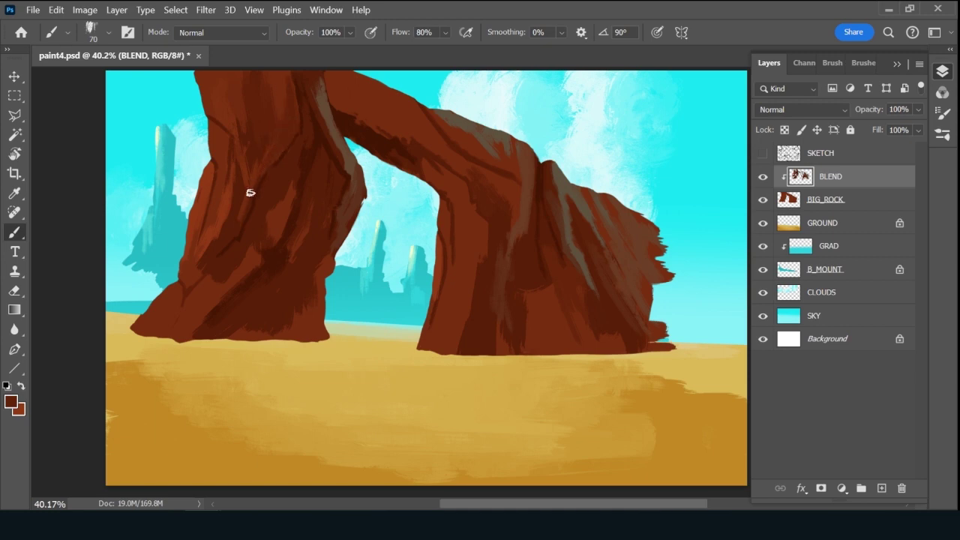
pyautogui.keyDown('alt'); pyautogui.click(270, 218); pyautogui.keyUp('alt')
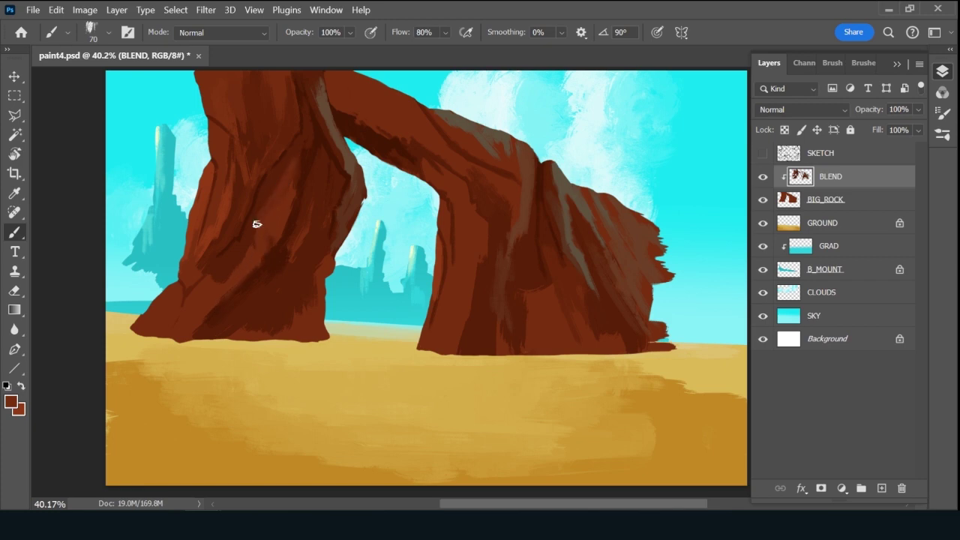
pyautogui.press('alt')
pyautogui.keyDown('alt'); pyautogui.click(299, 241); pyautogui.keyUp('alt')
pyautogui.keyDown('alt'); pyautogui.click(304, 293); pyautogui.keyUp('alt')
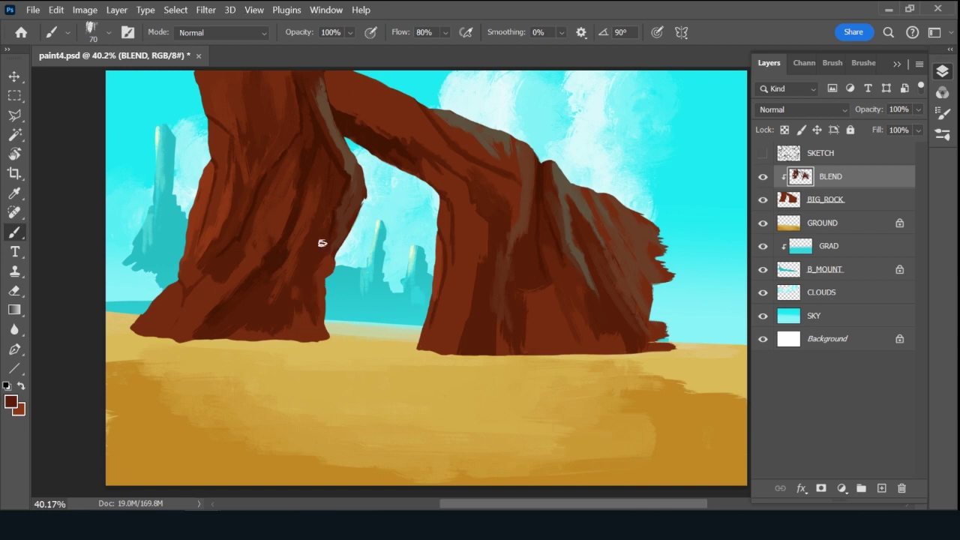
pyautogui.press('[')
pyautogui.press('[')
pyautogui.press('[')
# Sample darker browns from the lower left pillar, painting briefly at 89% opacity before restoring 100%.
pyautogui.keyDown('alt'); pyautogui.click(345, 191); pyautogui.keyUp('alt')
pyautogui.keyDown('alt'); pyautogui.click(324, 254); pyautogui.keyUp('alt')
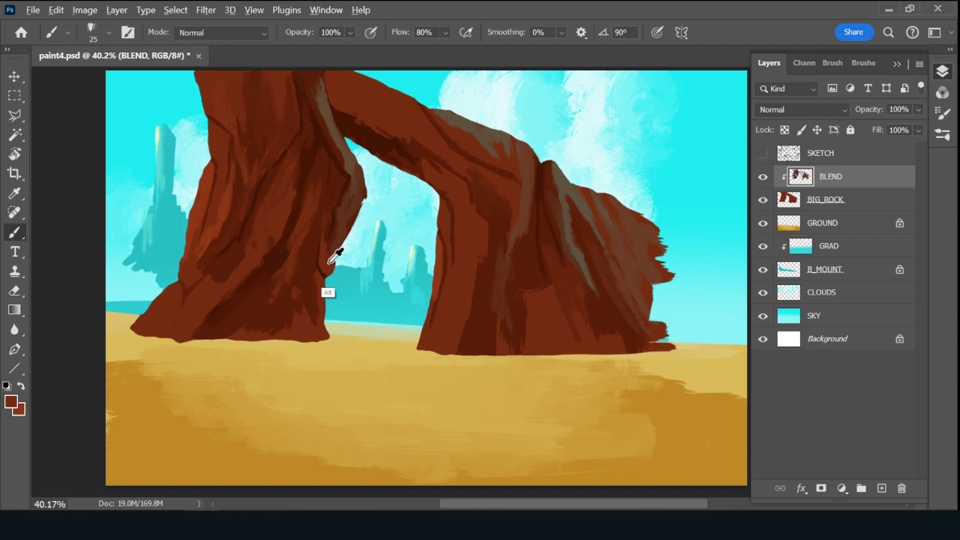
pyautogui.keyDown('alt'); pyautogui.click(312, 285); pyautogui.keyUp('alt')
pyautogui.press('8')
pyautogui.press('9')
pyautogui.keyDown('alt'); pyautogui.click(324, 276); pyautogui.keyUp('alt')
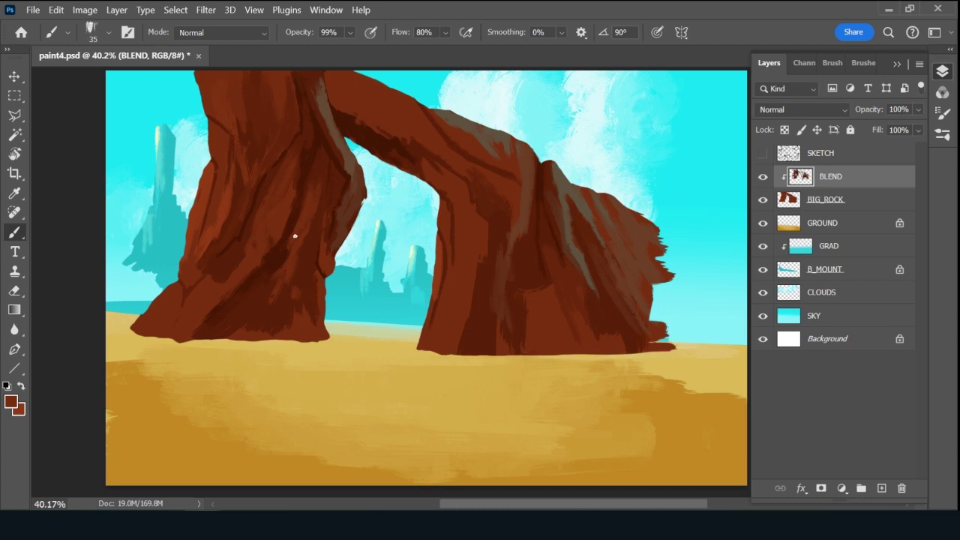
pyautogui.press('0')
# Resample darker and redder browns along the left pillar, its inner edge and the arch top.
pyautogui.keyDown('alt'); pyautogui.click(315, 274); pyautogui.keyUp('alt')
pyautogui.keyDown('alt'); pyautogui.click(316, 275); pyautogui.keyUp('alt')
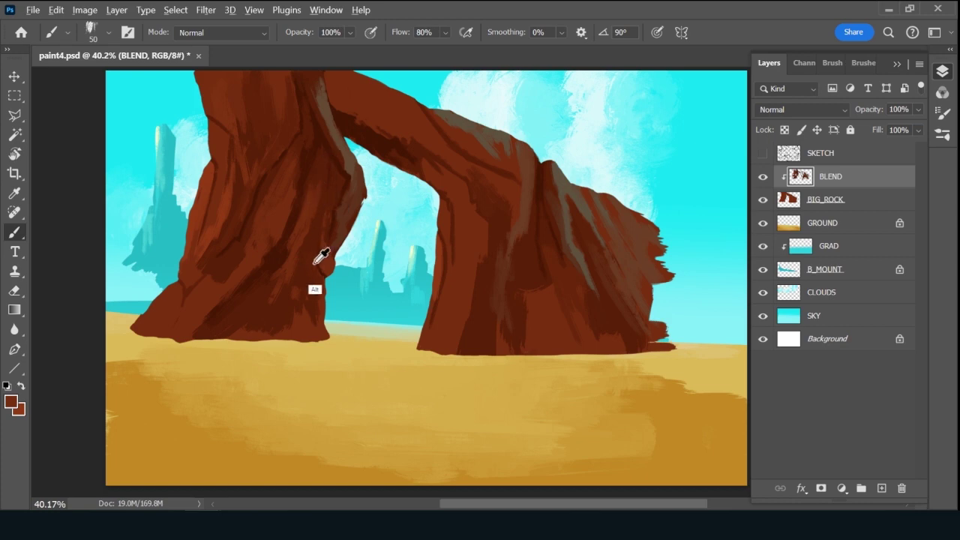
pyautogui.keyDown('alt'); pyautogui.click(307, 271); pyautogui.keyUp('alt')
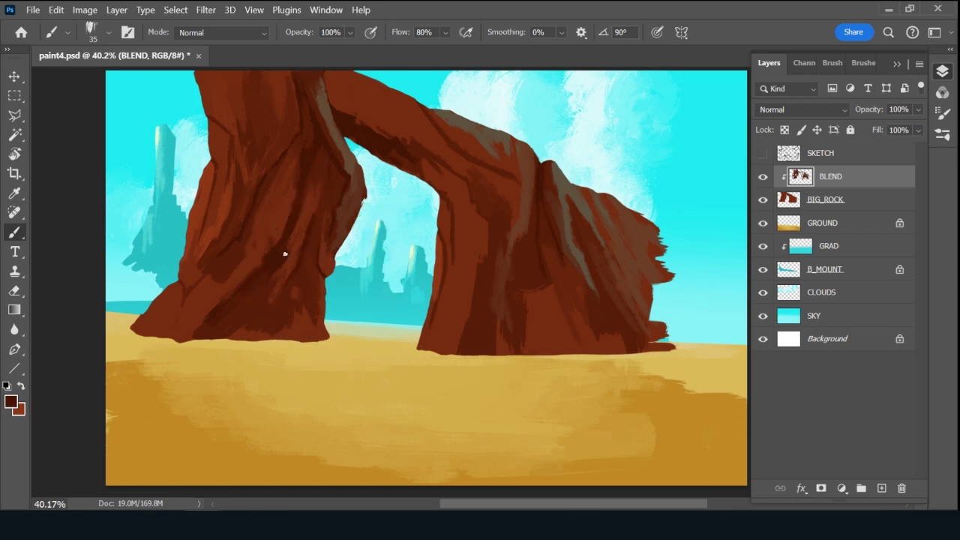
pyautogui.keyDown('alt'); pyautogui.click(310, 216); pyautogui.keyUp('alt')
pyautogui.keyDown('alt'); pyautogui.click(287, 300); pyautogui.keyUp('alt')
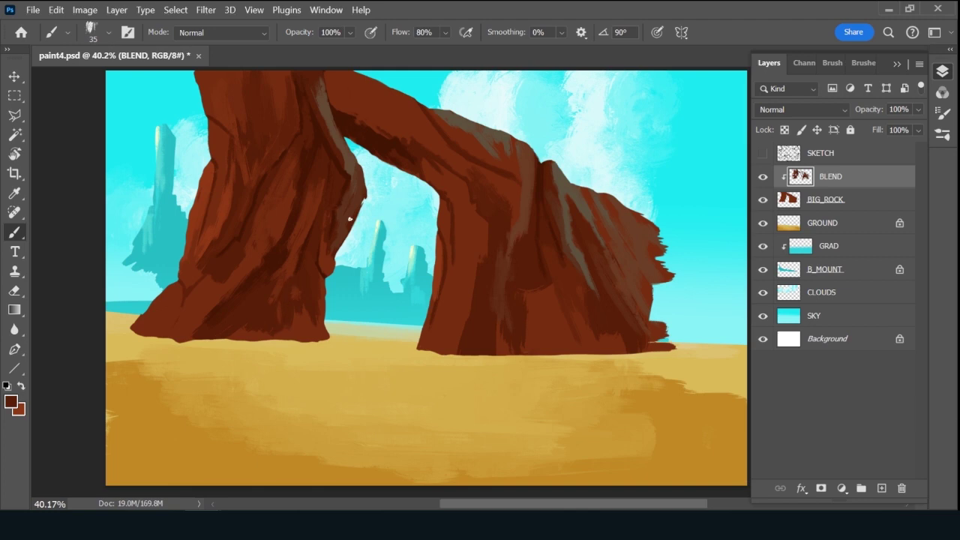
pyautogui.keyDown('alt'); pyautogui.click(327, 85); pyautogui.keyUp('alt')
pyautogui.keyDown('alt'); pyautogui.click(347, 208); pyautogui.keyUp('alt')
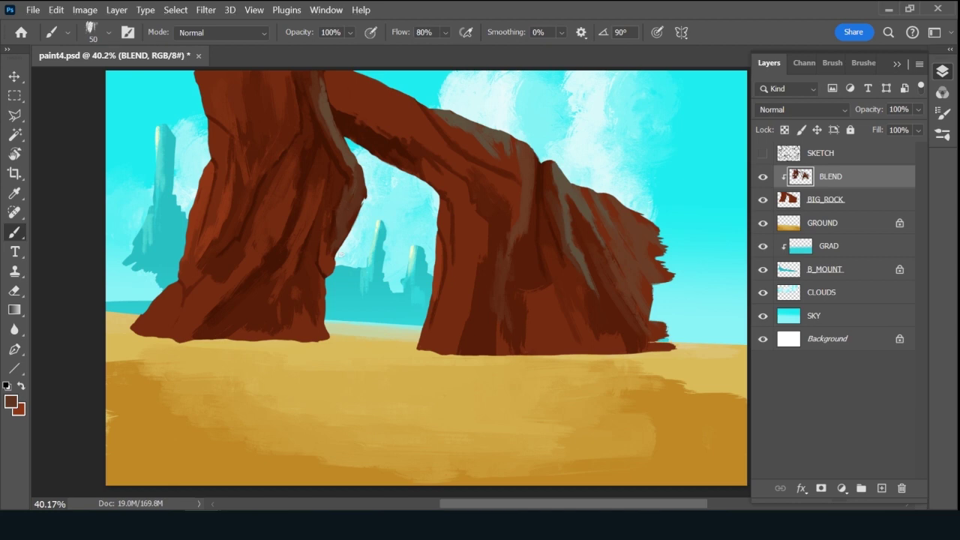
pyautogui.keyDown('alt'); pyautogui.click(389, 130); pyautogui.keyUp('alt')
pyautogui.keyDown('alt'); pyautogui.click(389, 131); pyautogui.keyUp('alt')
pyautogui.keyDown('alt'); pyautogui.click(389, 130); pyautogui.keyUp('alt')
# Sample a darker brown from the arch and shade its top with a size-35 brush.
pyautogui.keyDown('alt'); pyautogui.click(468, 134); pyautogui.keyUp('alt')
pyautogui.keyDown('alt'); pyautogui.click(498, 157); pyautogui.keyUp('alt')
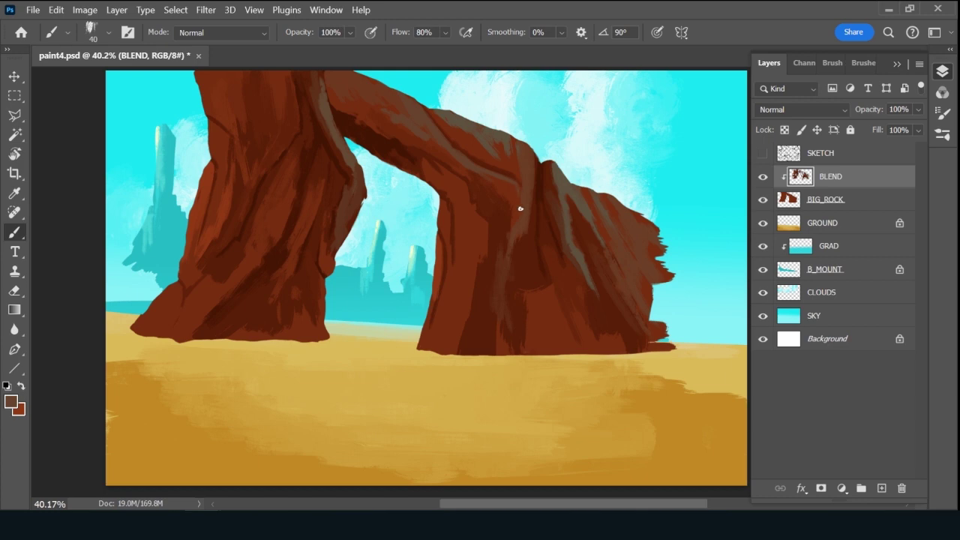
pyautogui.keyDown('alt'); pyautogui.click(352, 114); pyautogui.keyUp('alt')
pyautogui.keyDown('alt'); pyautogui.click(432, 135); pyautogui.keyUp('alt')
pyautogui.keyDown('alt'); pyautogui.click(466, 154); pyautogui.keyUp('alt')
pyautogui.keyDown('alt'); pyautogui.click(460, 137); pyautogui.keyUp('alt')
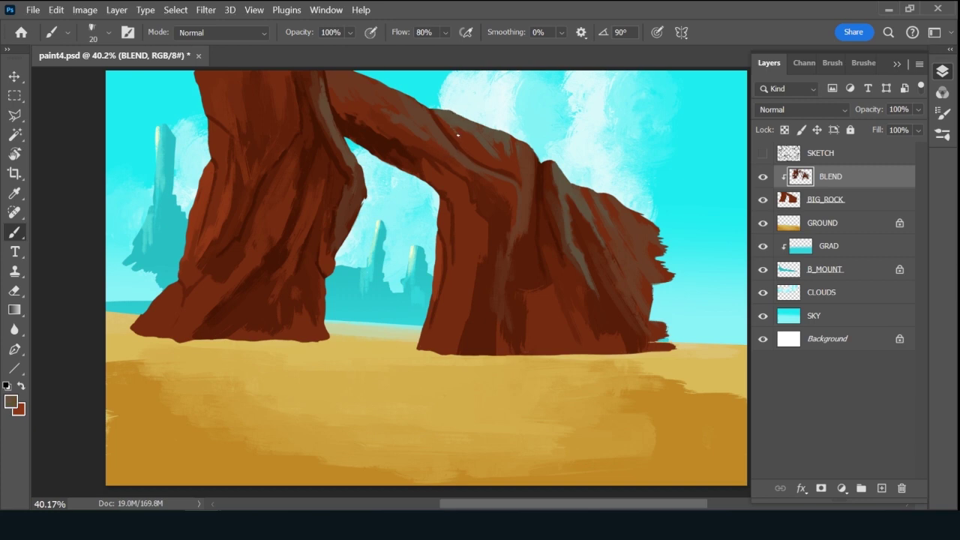
pyautogui.press('.')
pyautogui.moveTo(468, 110); pyautogui.dragTo(483, 154)
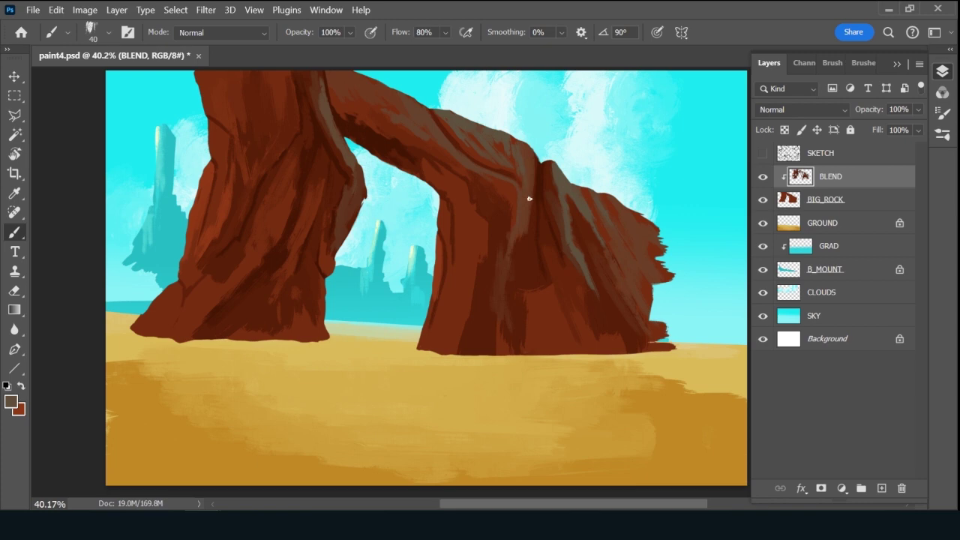
# Sample a redder brown, enlarge the brush to 50, and paint three dark vertical strokes on the right leg.
pyautogui.keyDown('alt'); pyautogui.click(518, 234); pyautogui.keyUp('alt')
pyautogui.keyDown('alt'); pyautogui.click(531, 273); pyautogui.keyUp('alt')
pyautogui.press(']')
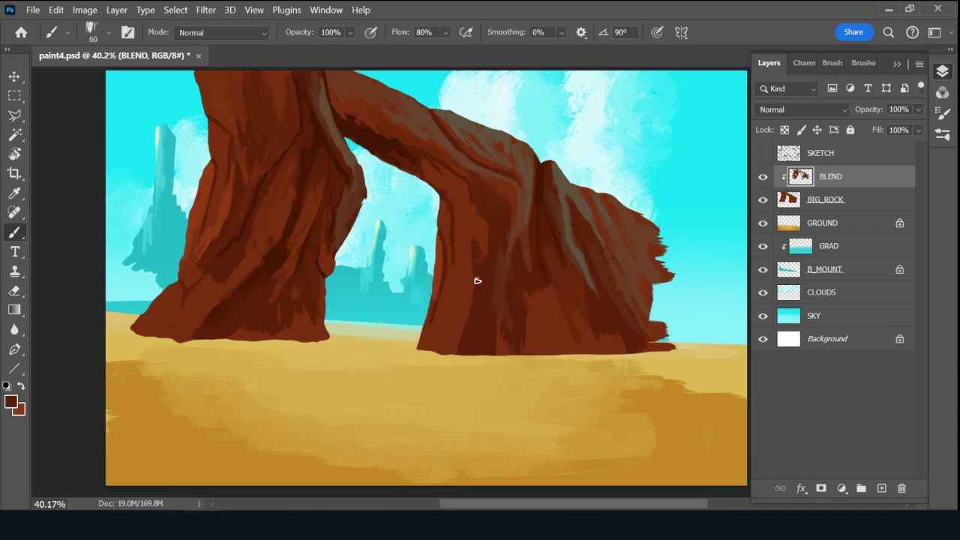
pyautogui.moveTo(460, 329)
pyautogui.mouseDown()
pyautogui.moveTo(445, 369)
pyautogui.moveTo(456, 292)
pyautogui.mouseUp()
pyautogui.moveTo(450, 345); pyautogui.dragTo(454, 301)
pyautogui.moveTo(450, 362); pyautogui.dragTo(453, 301)
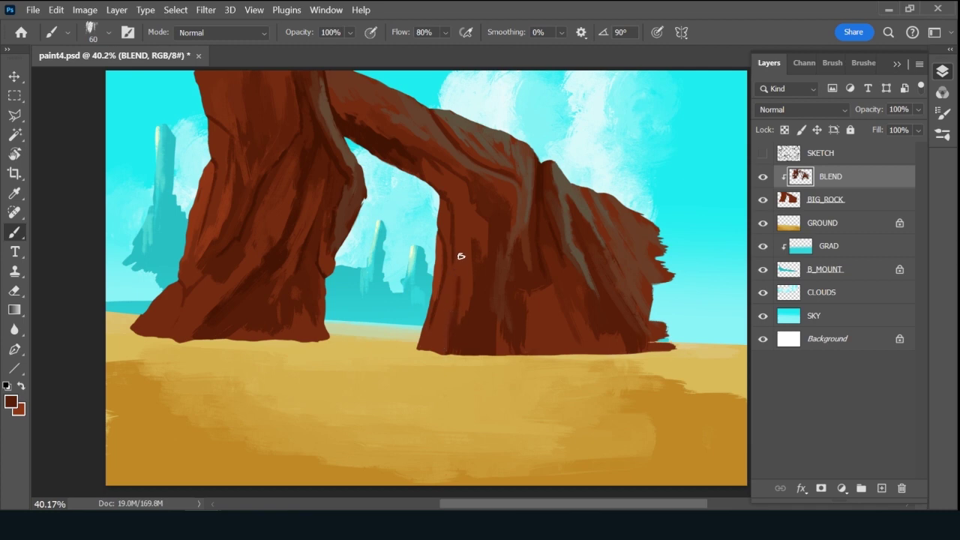
# Resample several arch browns and add a faint dark streak down the right leg.
pyautogui.press('alt')
pyautogui.keyDown('alt'); pyautogui.click(452, 331); pyautogui.keyUp('alt')
pyautogui.keyDown('alt'); pyautogui.click(468, 284); pyautogui.keyUp('alt')
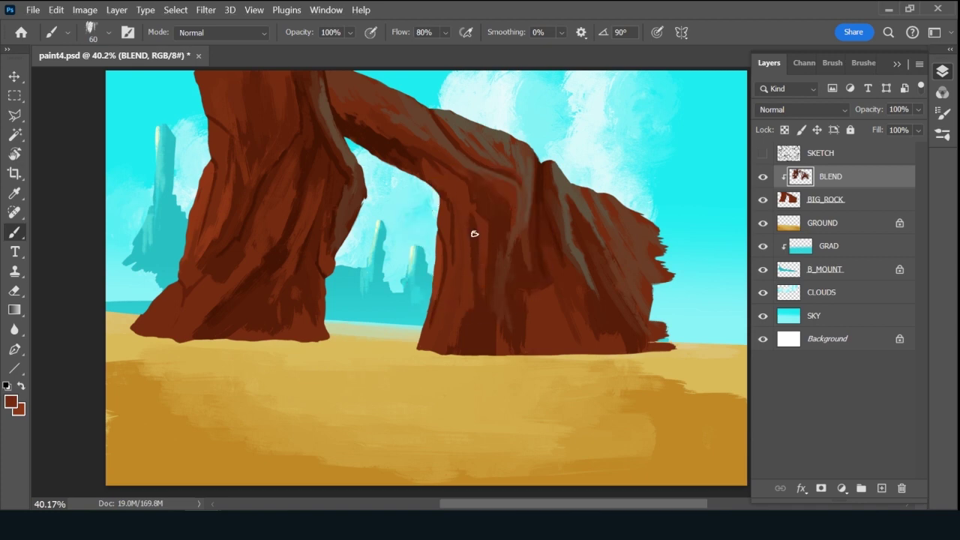
pyautogui.keyDown('alt'); pyautogui.click(482, 283); pyautogui.keyUp('alt')
pyautogui.keyDown('alt'); pyautogui.click(482, 284); pyautogui.keyUp('alt')
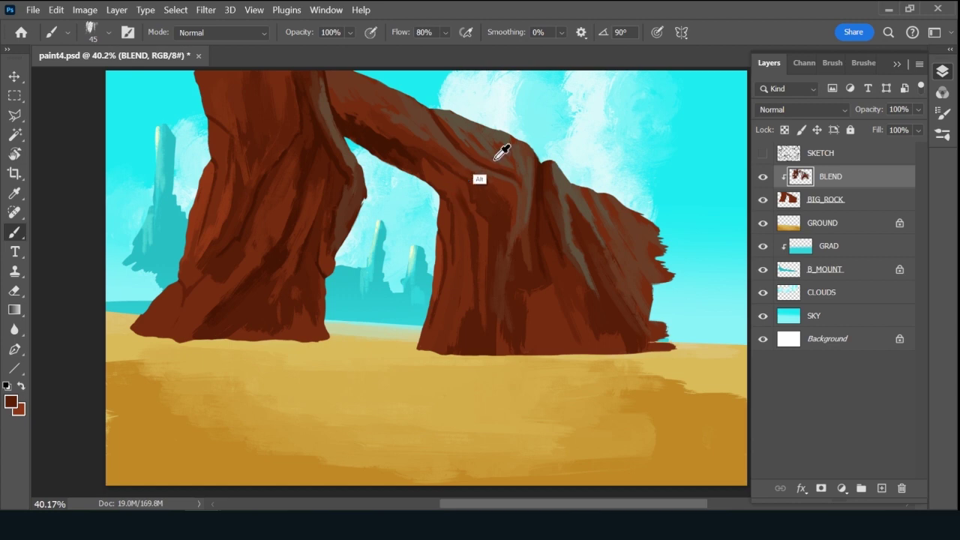
pyautogui.keyDown('alt'); pyautogui.click(453, 186); pyautogui.keyUp('alt')
pyautogui.keyDown('alt'); pyautogui.click(506, 160); pyautogui.keyUp('alt')
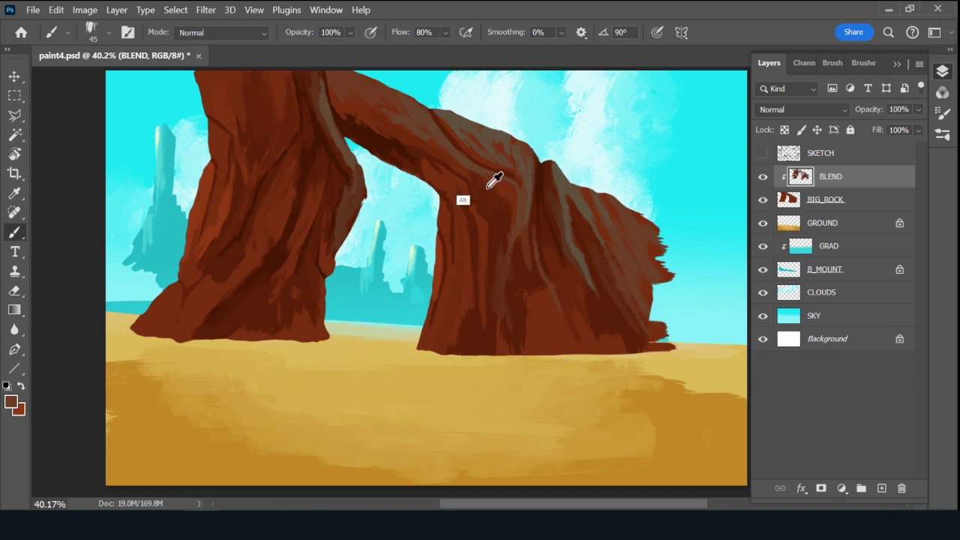
pyautogui.keyDown('alt'); pyautogui.click(459, 189); pyautogui.keyUp('alt')
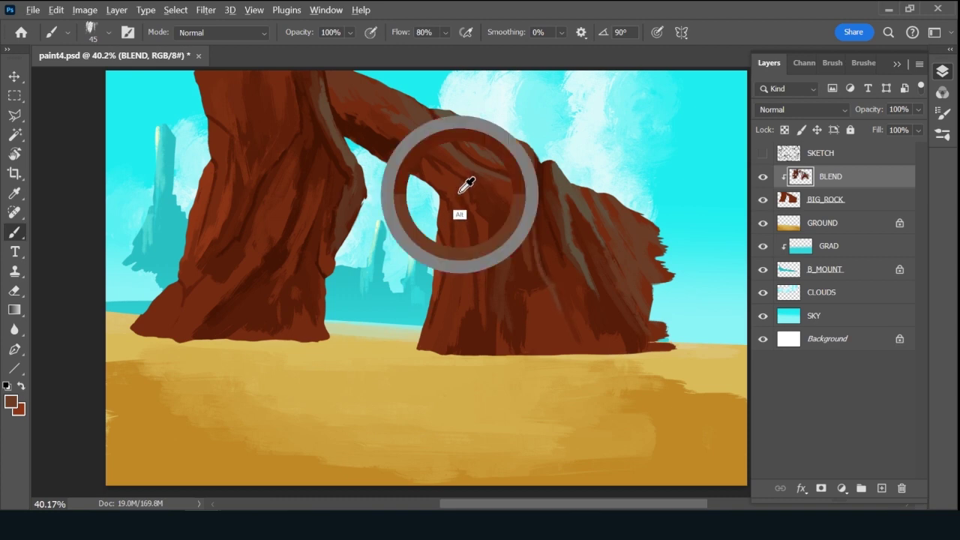
pyautogui.keyDown('alt'); pyautogui.click(415, 160); pyautogui.keyUp('alt')
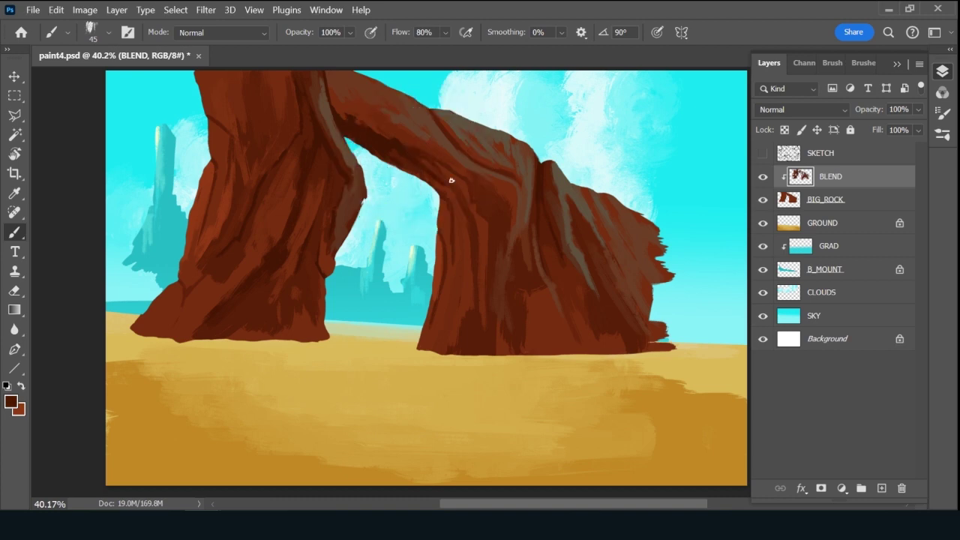
pyautogui.keyDown('alt'); pyautogui.click(447, 207); pyautogui.keyUp('alt')
pyautogui.moveTo(456, 259)
pyautogui.mouseDown()
pyautogui.moveTo(453, 301)
pyautogui.moveTo(454, 275)
pyautogui.moveTo(454, 309)
pyautogui.moveTo(462, 256)
pyautogui.moveTo(449, 341)
pyautogui.moveTo(459, 267)
pyautogui.moveTo(452, 329)
pyautogui.mouseUp()
# Enlarge the brush to 60 and sample a colour from the rock.
pyautogui.press(']')
pyautogui.press(']')
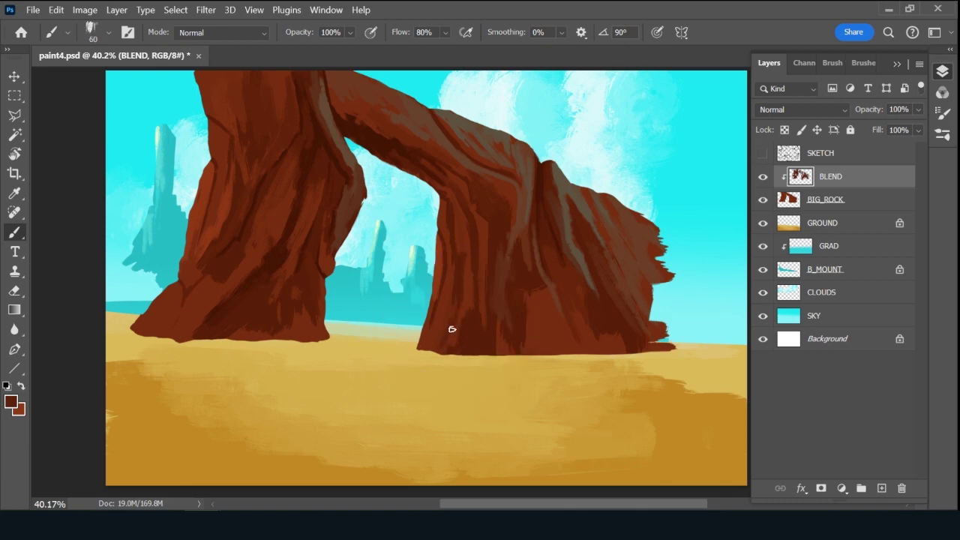
pyautogui.press('alt')
pyautogui.keyDown('alt'); pyautogui.click(435, 285); pyautogui.keyUp('alt')
# Pick a lighter brown and paint thin highlights along the left trunk's edges.
pyautogui.click(10, 403)
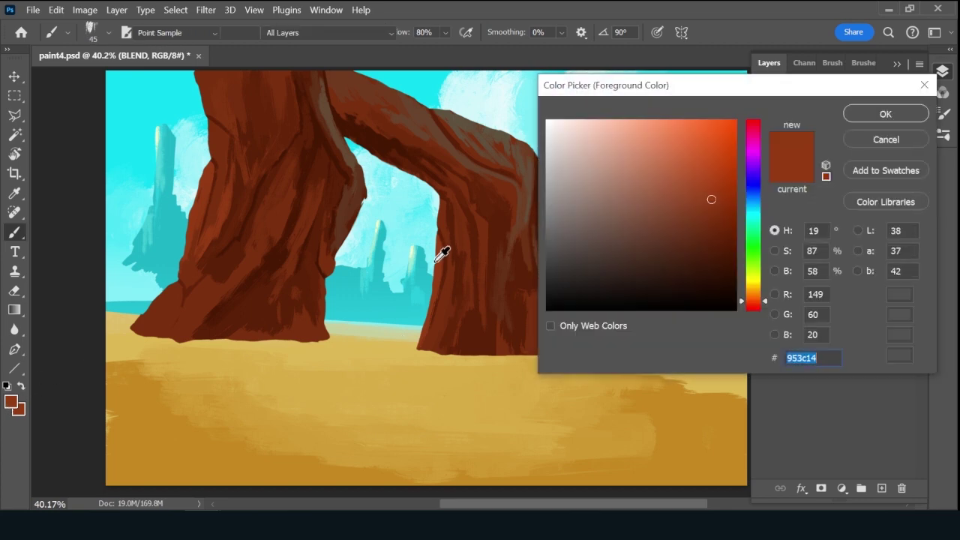
pyautogui.click(701, 161)
pyautogui.click(886, 114)
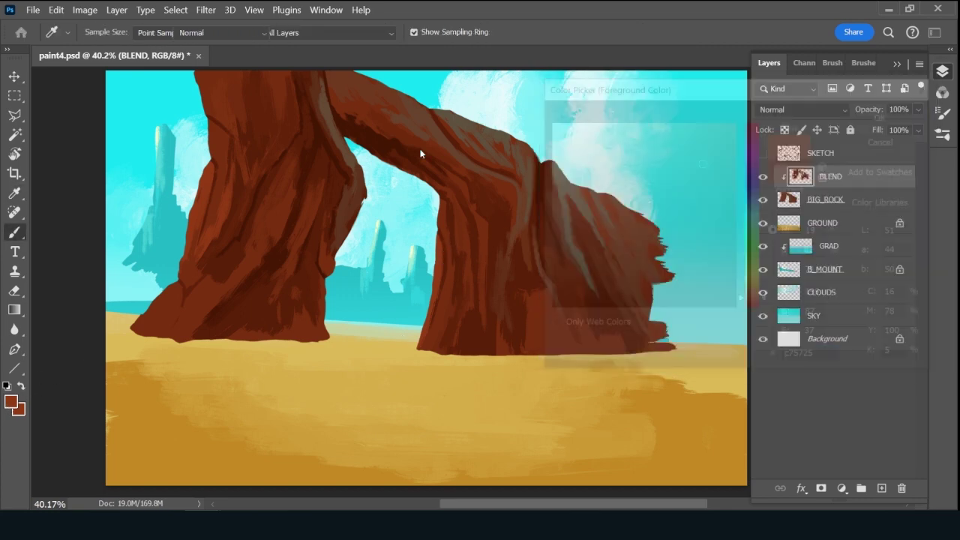
pyautogui.moveTo(206, 171)
pyautogui.mouseDown()
pyautogui.moveTo(208, 181)
pyautogui.moveTo(191, 231)
pyautogui.moveTo(217, 140)
pyautogui.moveTo(209, 123)
pyautogui.moveTo(218, 149)
pyautogui.mouseUp()
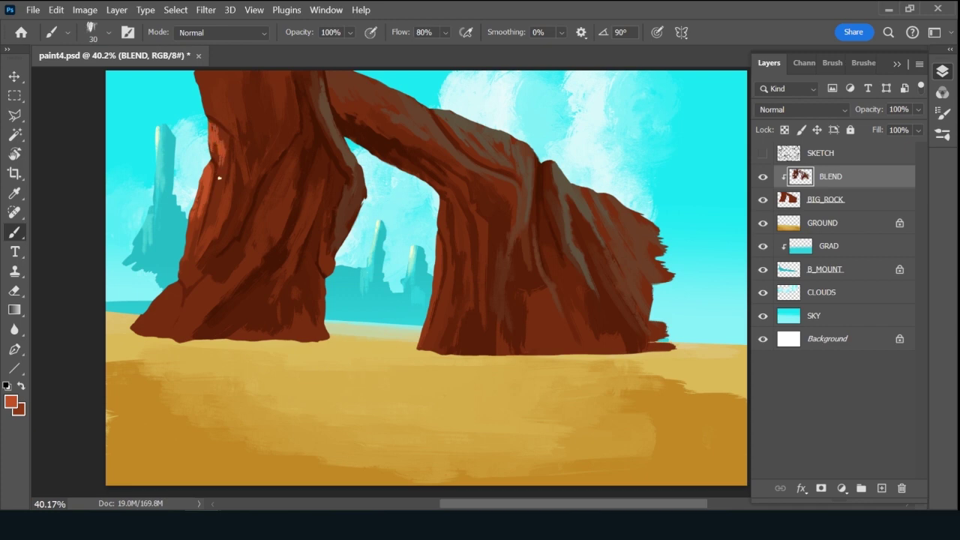
pyautogui.moveTo(228, 189); pyautogui.dragTo(221, 207)
pyautogui.moveTo(180, 278); pyautogui.dragTo(182, 257)
pyautogui.moveTo(232, 131); pyautogui.dragTo(231, 183)
pyautogui.moveTo(212, 105)
pyautogui.mouseDown()
pyautogui.moveTo(228, 126)
pyautogui.moveTo(218, 77)
pyautogui.moveTo(207, 106)
pyautogui.mouseUp()
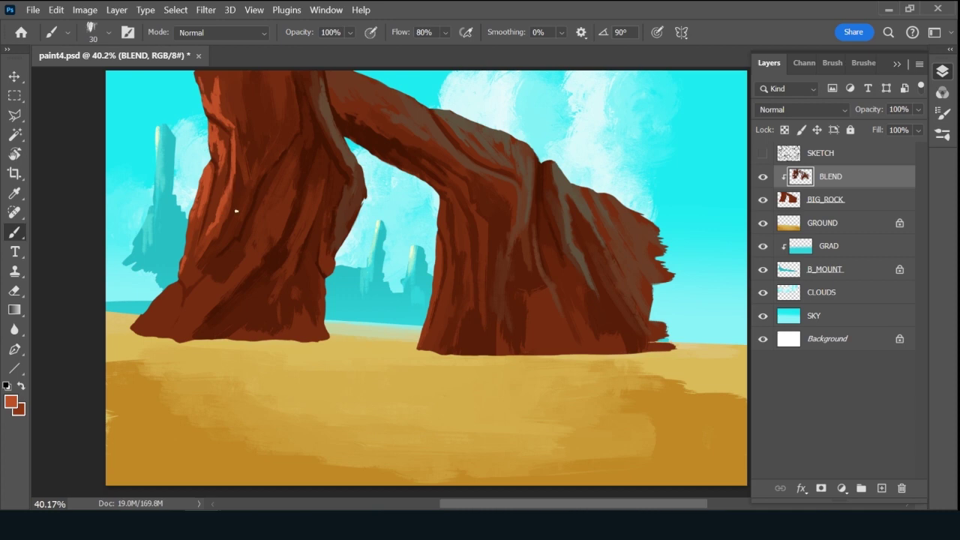
# Paint lighter reddish strokes up and down the right leg's inner edge, then sample a darker red.
pyautogui.moveTo(438, 267); pyautogui.dragTo(438, 257)
pyautogui.moveTo(450, 251)
pyautogui.mouseDown()
pyautogui.moveTo(447, 312)
pyautogui.moveTo(453, 286)
pyautogui.moveTo(442, 320)
pyautogui.mouseUp()
pyautogui.moveTo(450, 248); pyautogui.dragTo(447, 224)
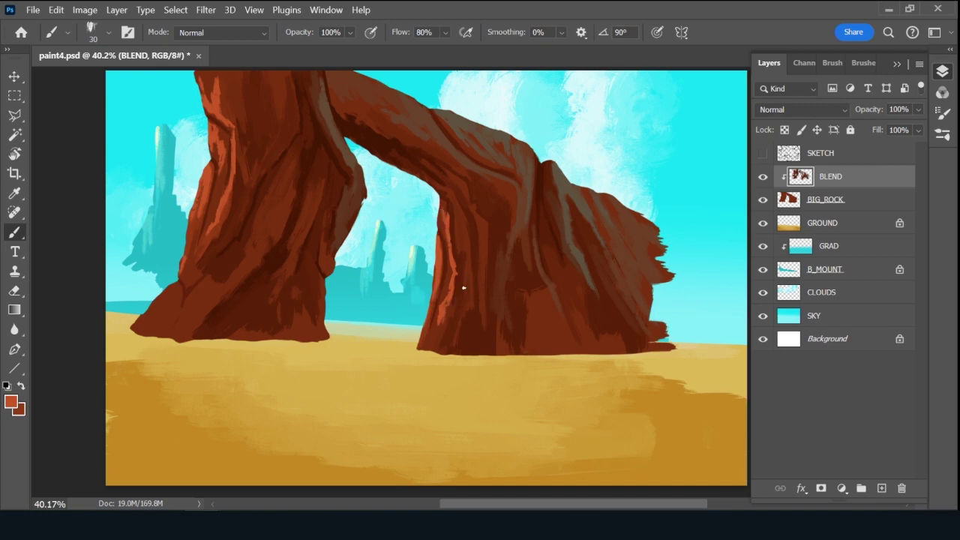
pyautogui.keyDown('alt'); pyautogui.click(458, 308); pyautogui.keyUp('alt')
# Sample arch colours, then set the foreground to the greyish brown #4b3e2a.
pyautogui.keyDown('alt'); pyautogui.click(360, 109); pyautogui.keyUp('alt')
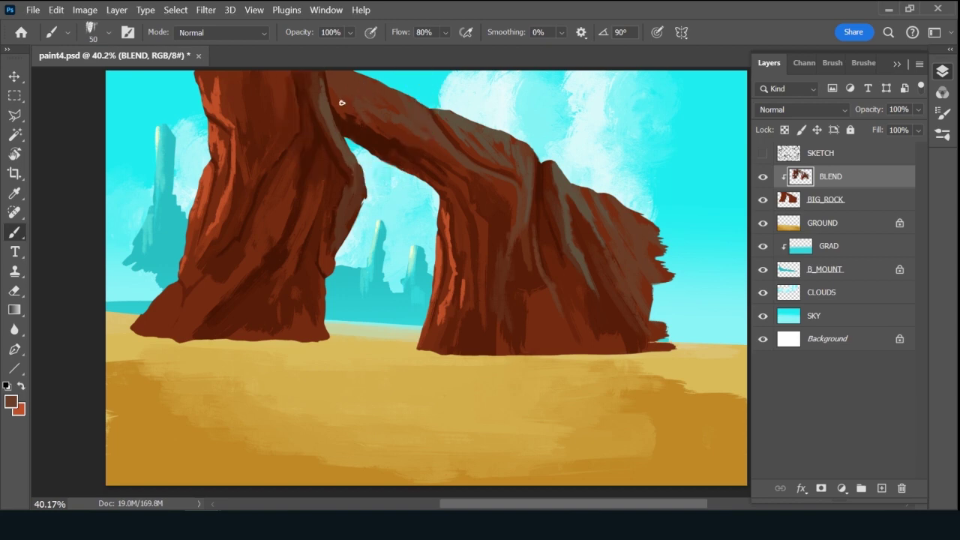
pyautogui.keyDown('alt'); pyautogui.click(469, 120); pyautogui.keyUp('alt')
pyautogui.click(10, 403)
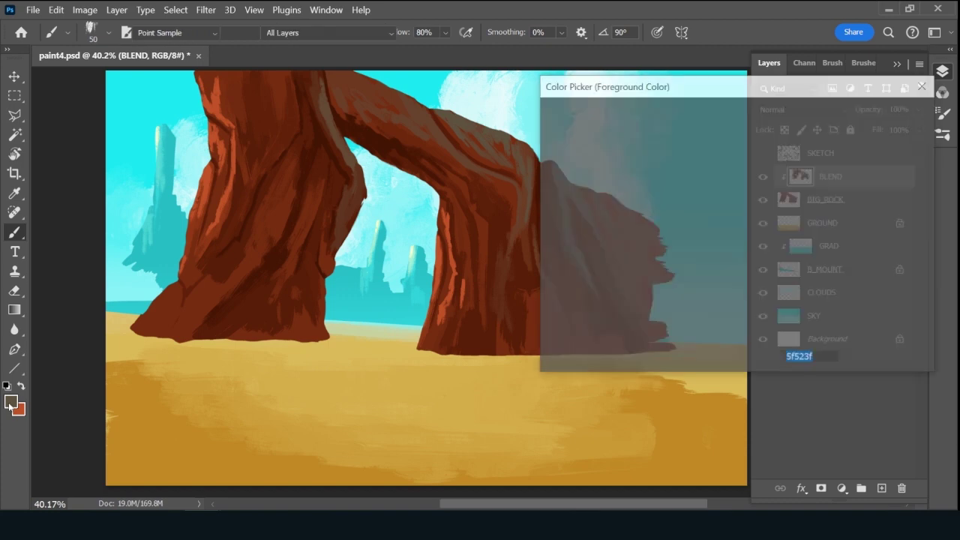
pyautogui.click(630, 254)
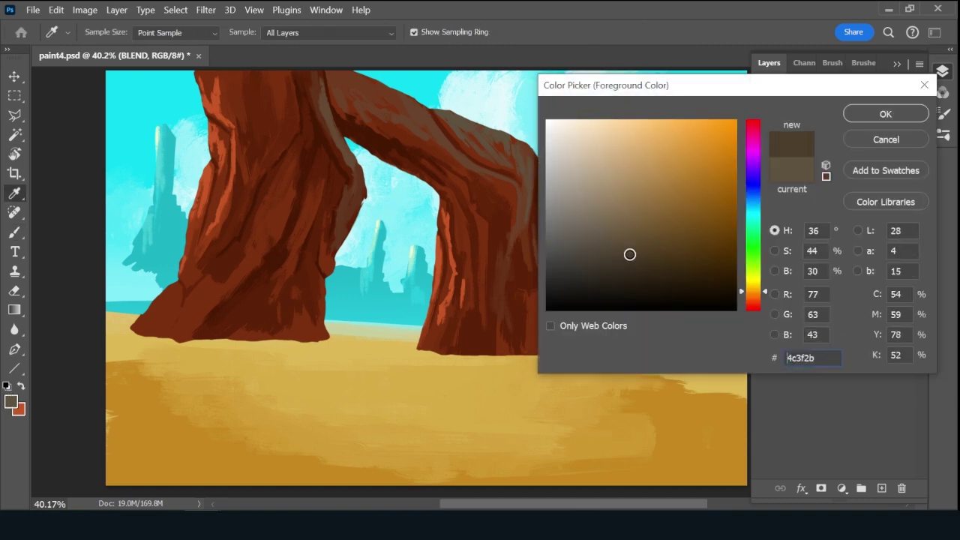
pyautogui.click(885, 113)
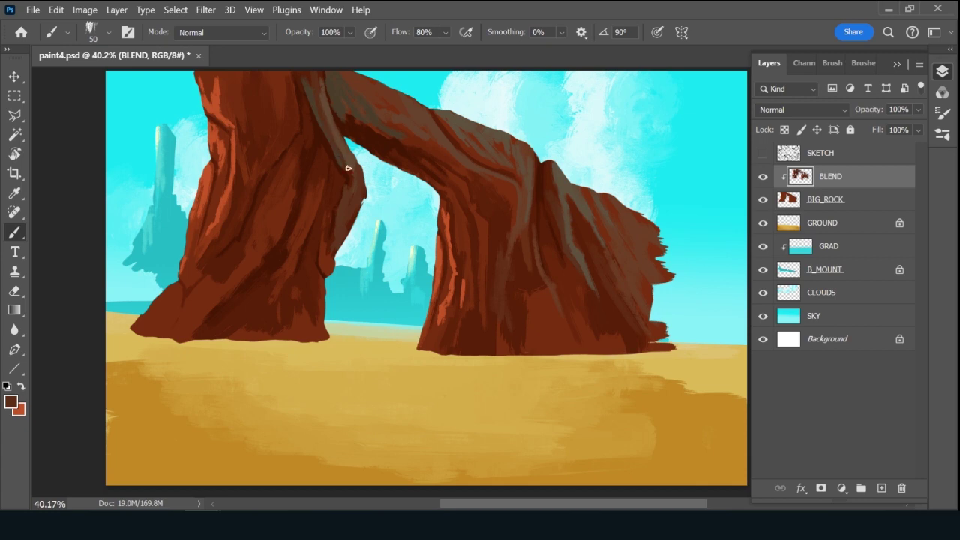
# Resample the arch's dark red-brown as the painting colour.
pyautogui.press('alt')
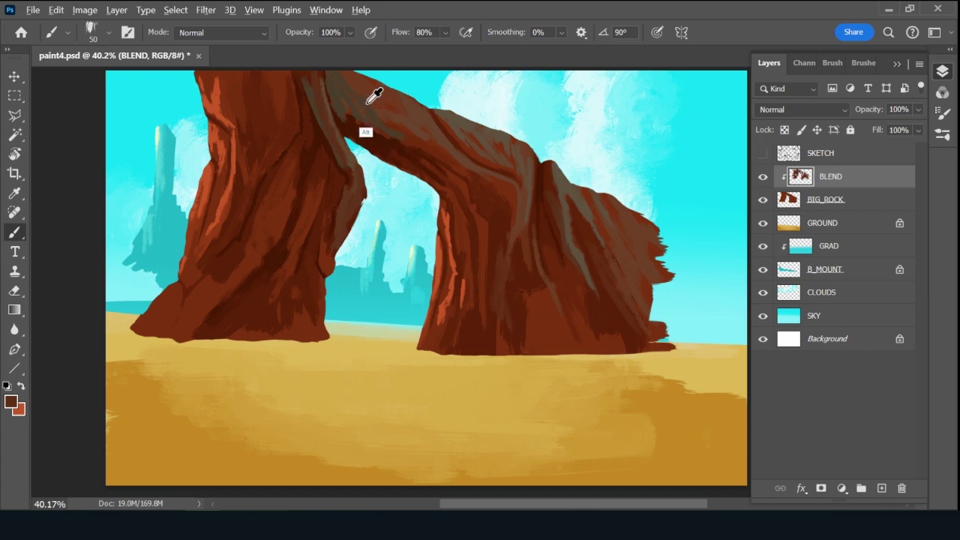
pyautogui.keyDown('alt'); pyautogui.click(377, 94); pyautogui.keyUp('alt')
pyautogui.keyDown('alt'); pyautogui.click(442, 150); pyautogui.keyUp('alt')
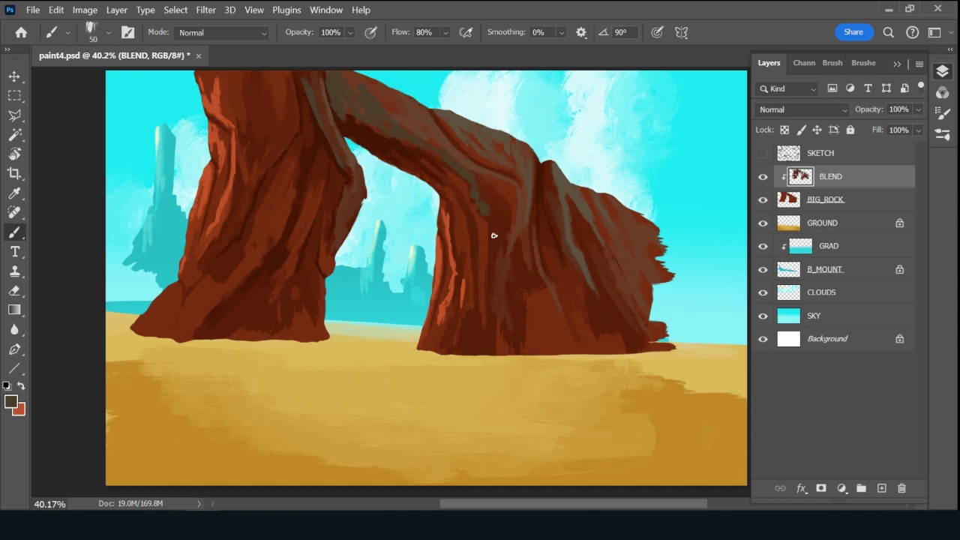
# Darken the arch and right rock's base edge, and add lighter red strokes on the left leg.
pyautogui.keyDown('alt'); pyautogui.click(540, 279); pyautogui.keyUp('alt')
pyautogui.moveTo(558, 323); pyautogui.dragTo(547, 292)
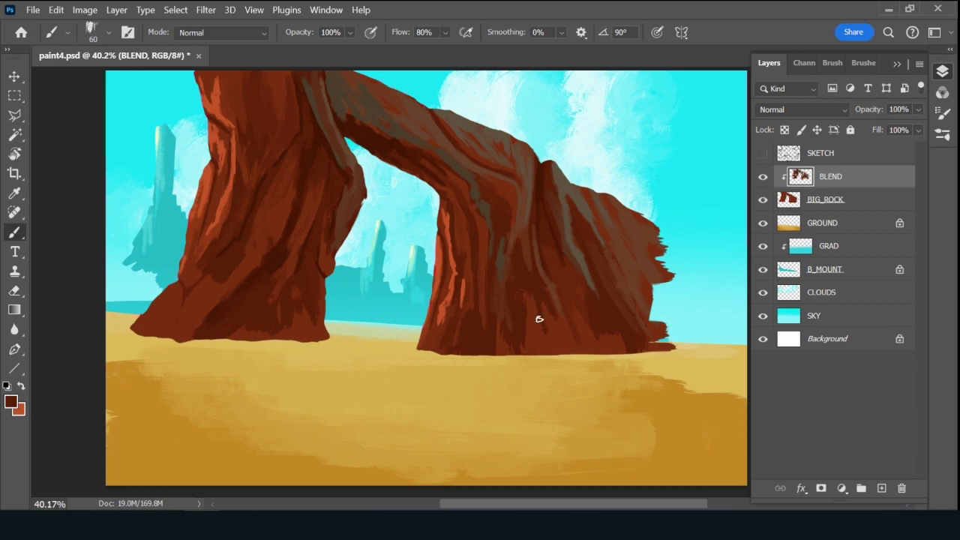
pyautogui.moveTo(530, 315)
pyautogui.mouseDown()
pyautogui.moveTo(535, 346)
pyautogui.moveTo(559, 330)
pyautogui.moveTo(579, 359)
pyautogui.moveTo(588, 310)
pyautogui.mouseUp()
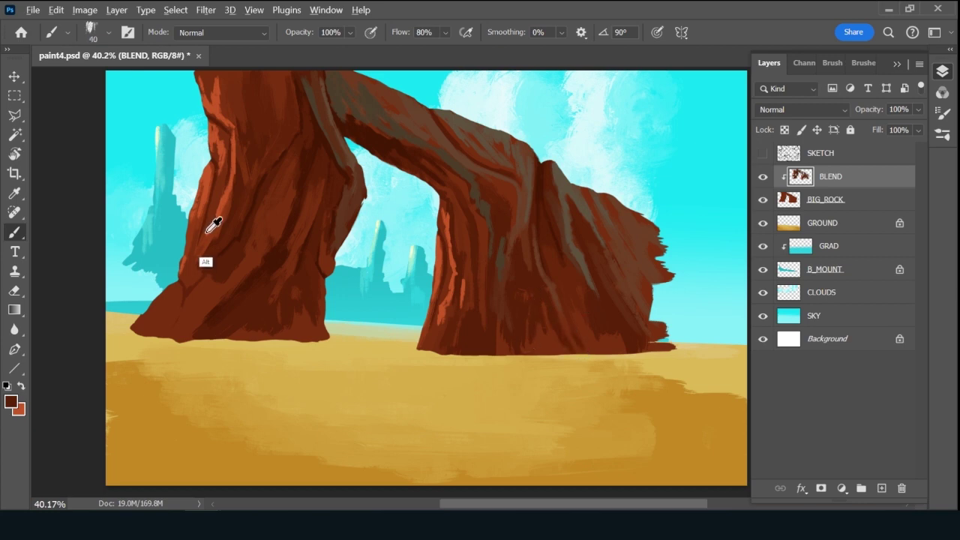
pyautogui.moveTo(218, 220); pyautogui.dragTo(206, 238)
# Add small orange highlights on the upper left rock and right rock using the swapped colour.
pyautogui.press('x')
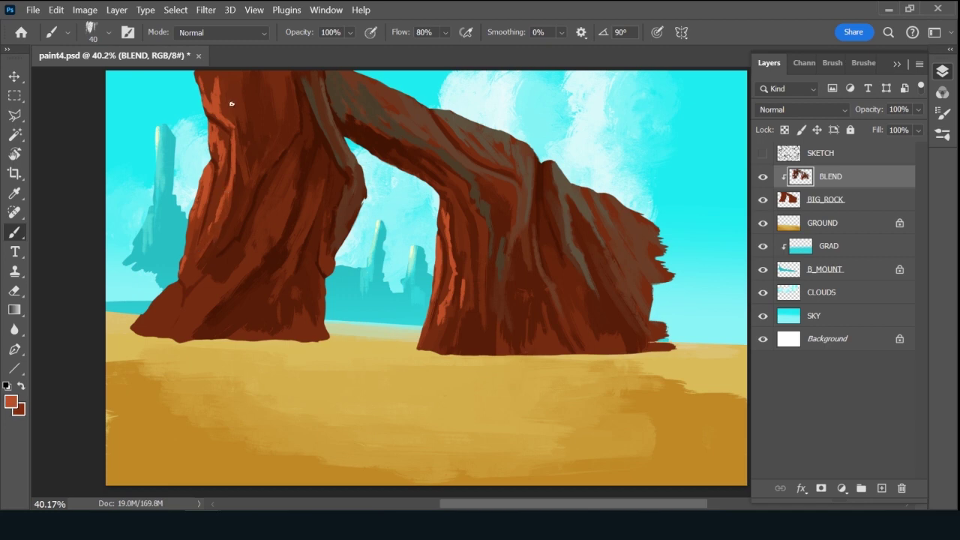
pyautogui.moveTo(232, 103)
pyautogui.mouseDown()
pyautogui.moveTo(229, 78)
pyautogui.moveTo(233, 111)
pyautogui.mouseUp()
pyautogui.moveTo(234, 147); pyautogui.dragTo(234, 123)
pyautogui.moveTo(459, 234)
pyautogui.mouseDown()
pyautogui.moveTo(461, 259)
pyautogui.moveTo(460, 237)
pyautogui.mouseUp()
pyautogui.press('x')
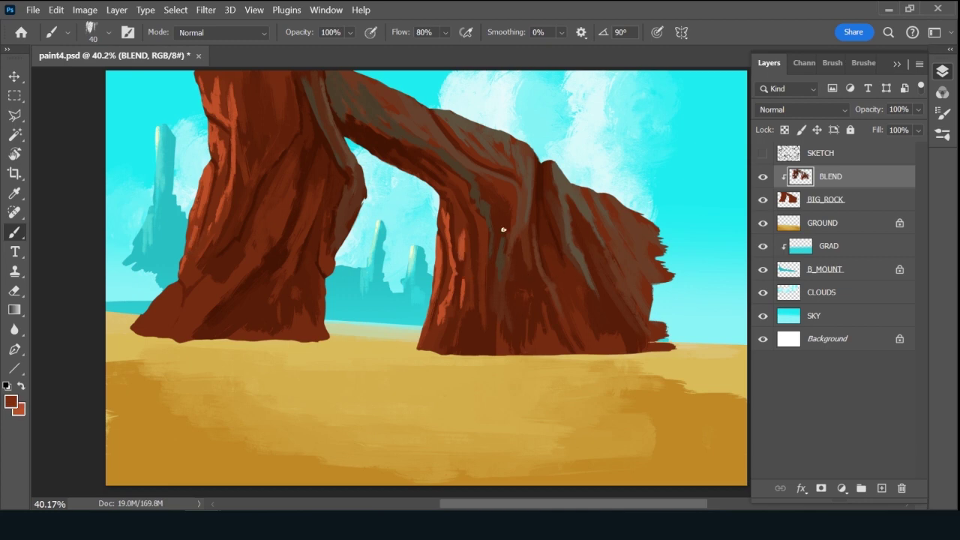
# Sample dark browns from the right rock's base, a grey streak, and the cyan sky.
pyautogui.keyDown('alt'); pyautogui.click(546, 333); pyautogui.keyUp('alt')
pyautogui.keyDown('alt'); pyautogui.click(557, 340); pyautogui.keyUp('alt')
pyautogui.keyDown('alt'); pyautogui.click(551, 251); pyautogui.keyUp('alt')
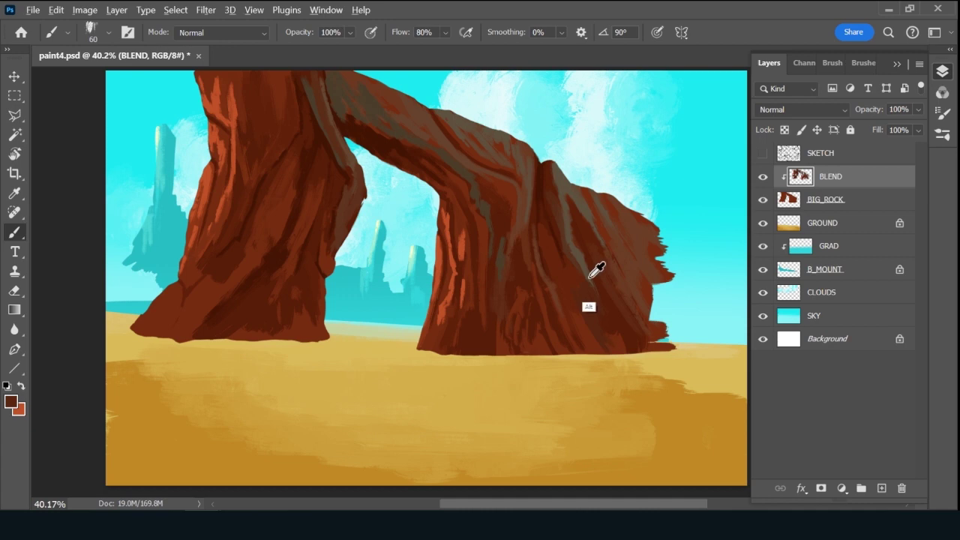
pyautogui.keyDown('alt'); pyautogui.click(580, 285); pyautogui.keyUp('alt')
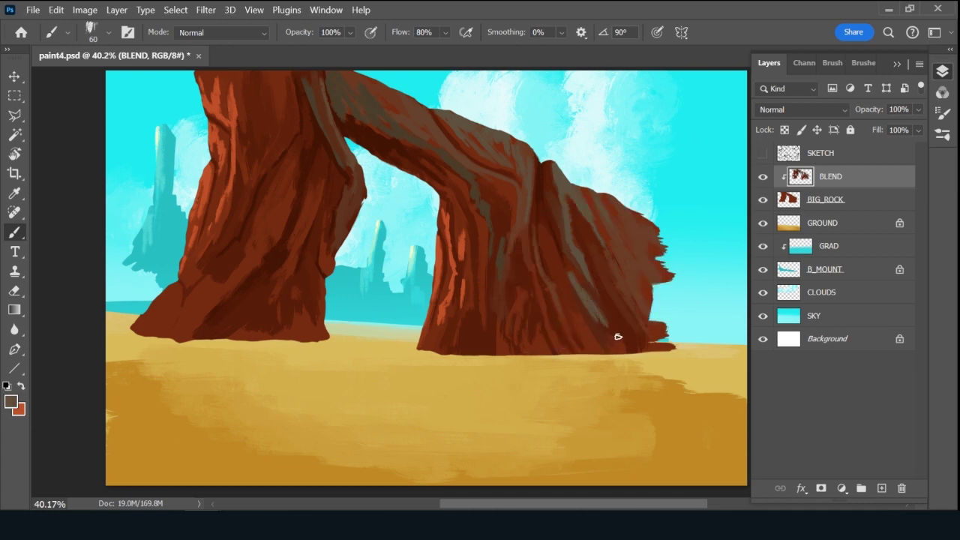
pyautogui.keyDown('alt'); pyautogui.click(723, 96); pyautogui.keyUp('alt')
# Shrink the brush to 25, undo the stray light streak on the arch, and save paint4.psd.
pyautogui.press('[')
pyautogui.press('[')
pyautogui.press('[')
pyautogui.press('[')
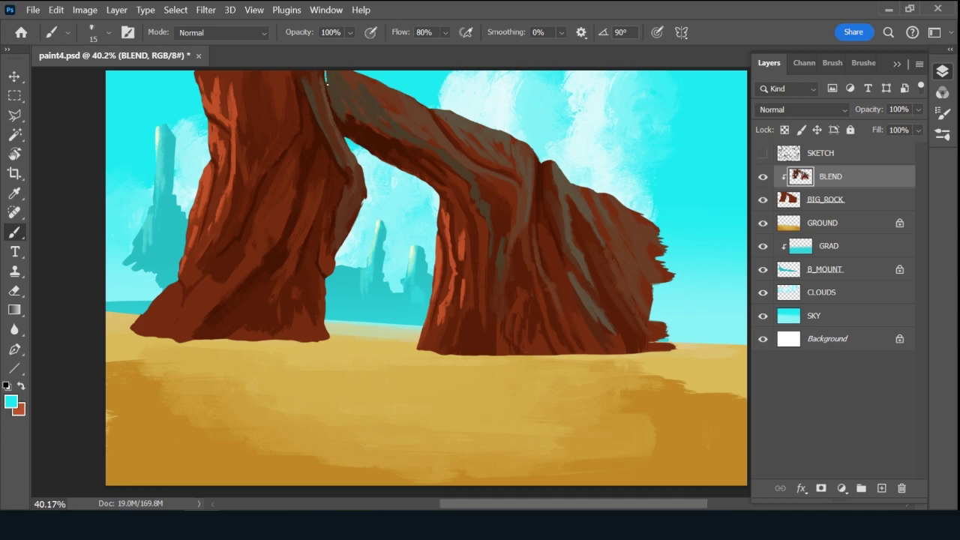
pyautogui.press('[')
pyautogui.hotkey('ctrl', 'z')
pyautogui.hotkey('ctrl', 's')
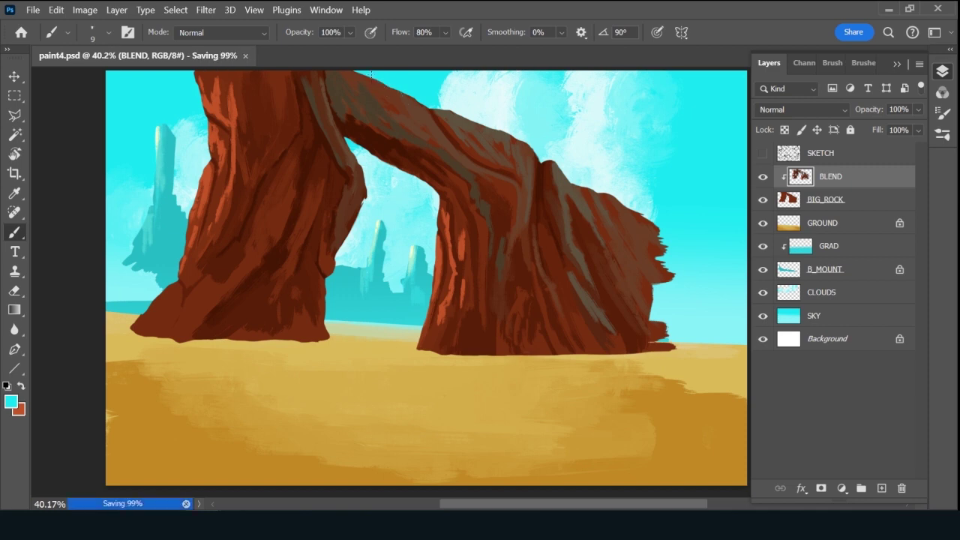
# Add a new empty layer clipped to BLEND and name it CRACK.
pyautogui.click(881, 489)
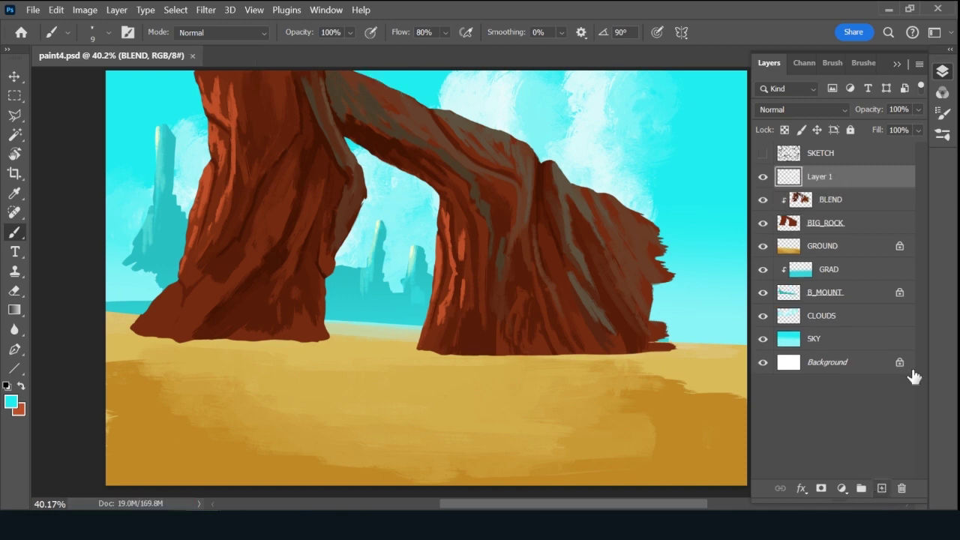
pyautogui.keyDown('alt'); pyautogui.click(847, 185); pyautogui.keyUp('alt')
pyautogui.doubleClick(828, 177)
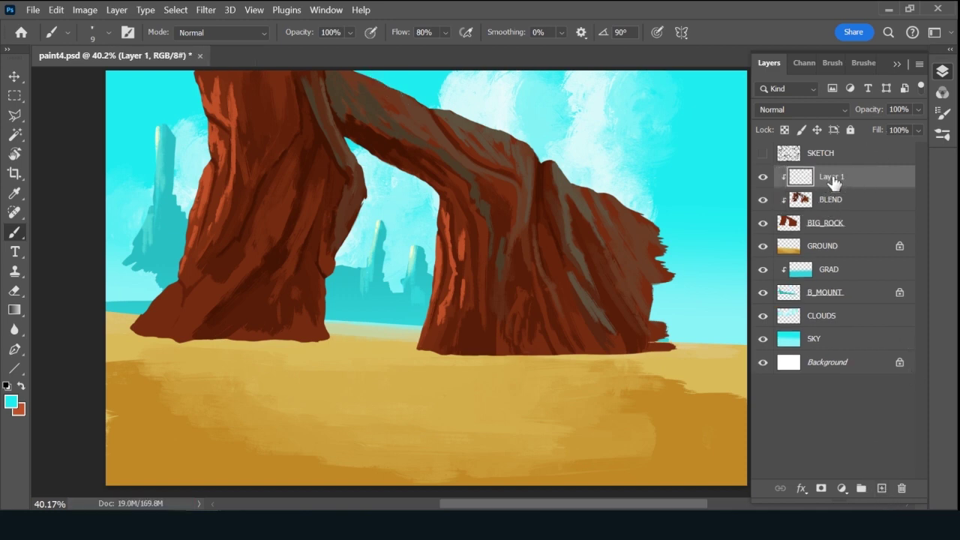
pyautogui.write('CRACK')
pyautogui.press('Return')
# Select the Rough Inker 4 brush from the Brushes library and make it smaller.
pyautogui.press('x')
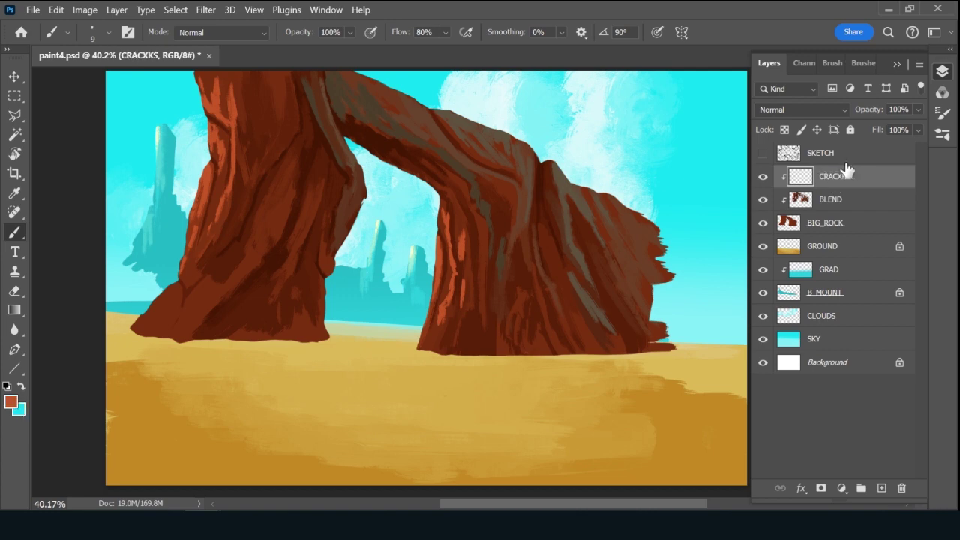
pyautogui.click(859, 64)
pyautogui.rightClick(924, 281)
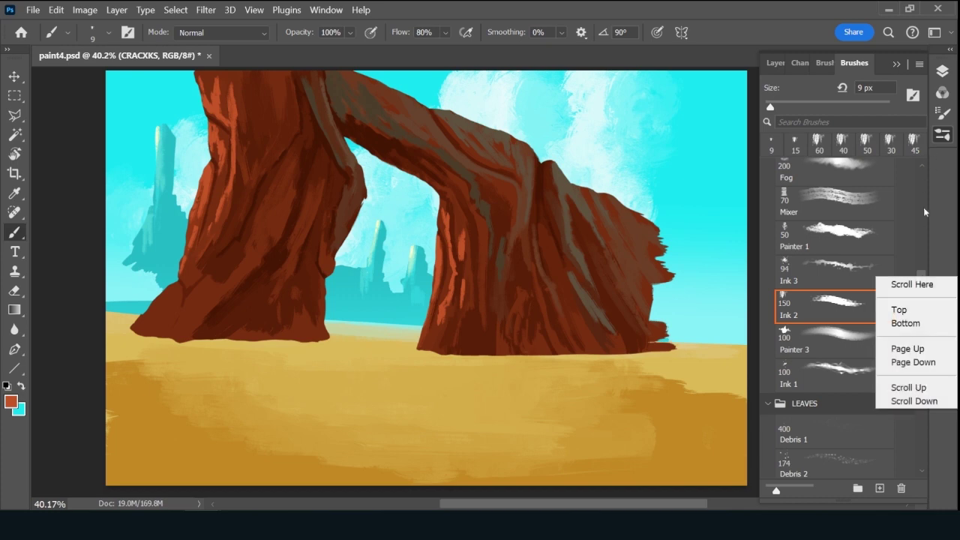
pyautogui.click(844, 307)
pyautogui.click(860, 260)
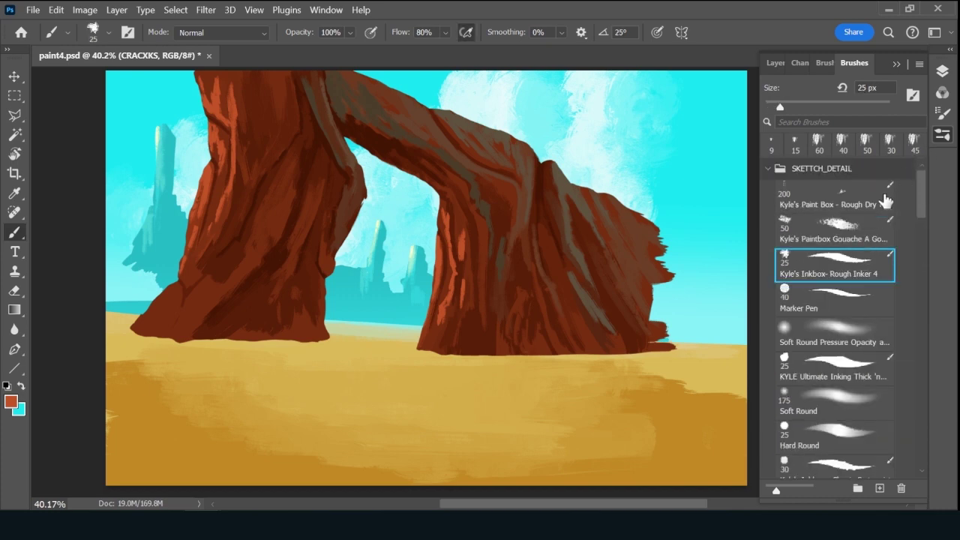
pyautogui.click(772, 63)
pyautogui.press('[')
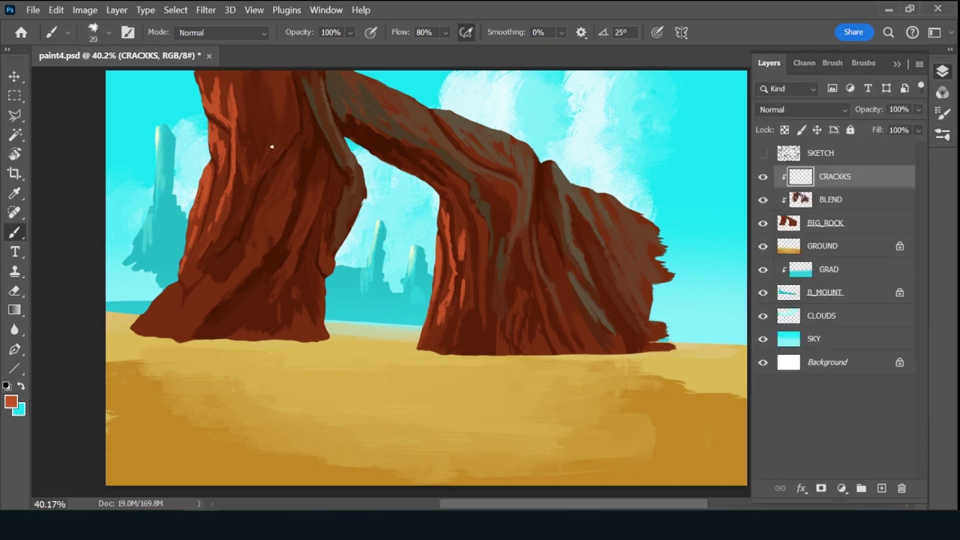
# Sample dark brown from the rock and darken it slightly to 451702.
pyautogui.press('alt')
pyautogui.keyDown('alt'); pyautogui.click(163, 291); pyautogui.keyUp('alt')
pyautogui.click(11, 401)
pyautogui.click(732, 271)
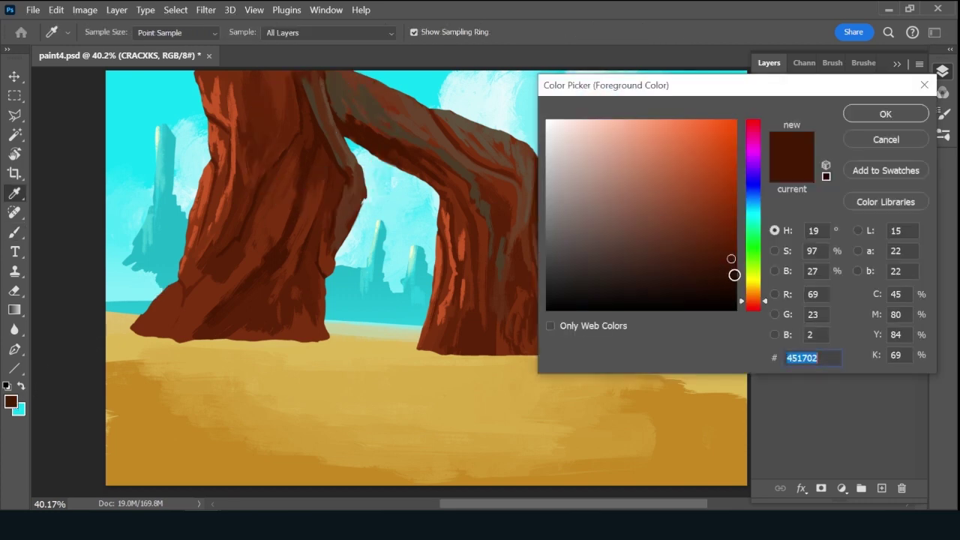
pyautogui.click(886, 114)
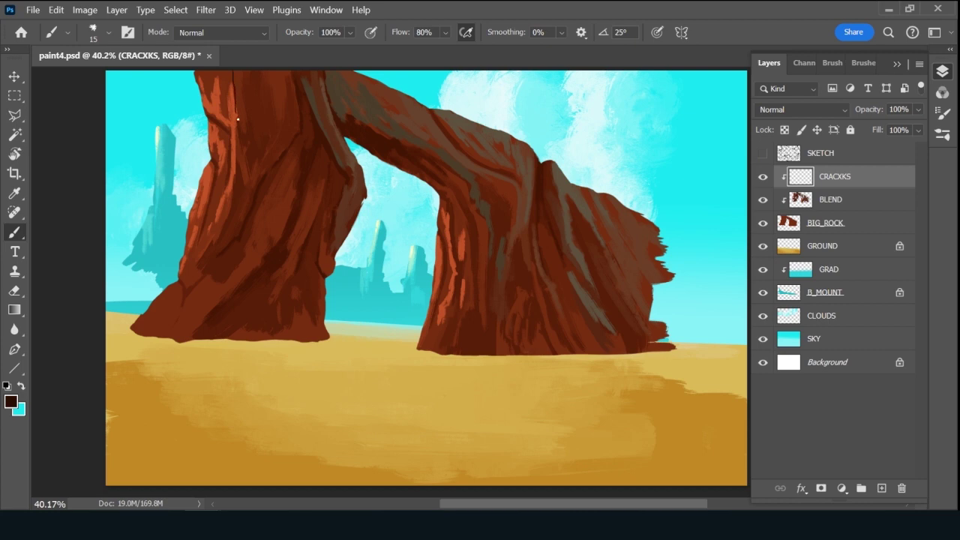
# Paint thin dark crack strokes down the left pillar, from its top to its base.
pyautogui.moveTo(236, 136); pyautogui.dragTo(237, 151)
pyautogui.moveTo(232, 184)
pyautogui.mouseDown()
pyautogui.moveTo(237, 206)
pyautogui.moveTo(235, 195)
pyautogui.moveTo(200, 260)
pyautogui.mouseUp()
pyautogui.moveTo(219, 78); pyautogui.dragTo(224, 120)
pyautogui.moveTo(204, 79); pyautogui.dragTo(206, 89)
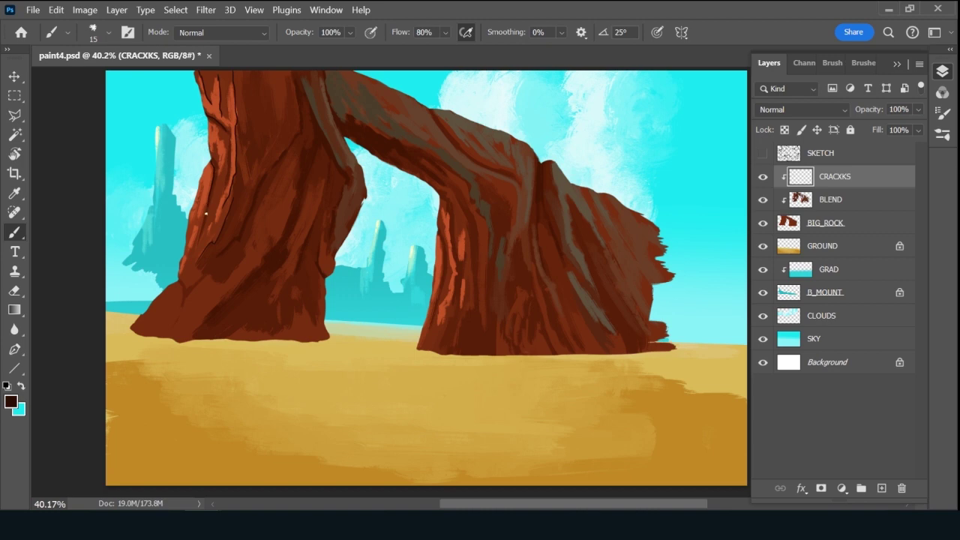
pyautogui.moveTo(206, 214); pyautogui.dragTo(185, 264)
pyautogui.moveTo(183, 300); pyautogui.dragTo(173, 330)
pyautogui.press(']')
# With a slightly larger brush, add longer cracks on the left pillar and along the arch top.
pyautogui.moveTo(280, 165); pyautogui.dragTo(247, 239)
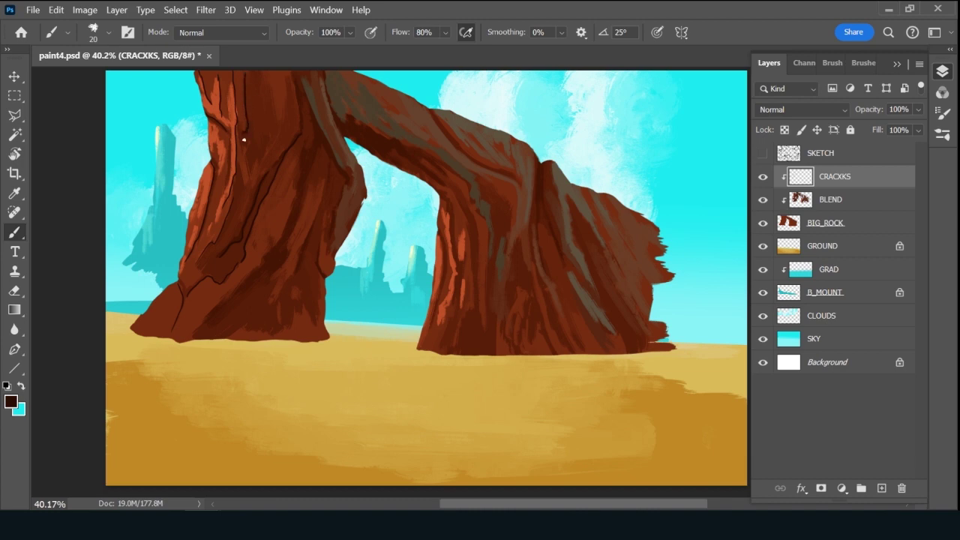
pyautogui.moveTo(264, 86)
pyautogui.mouseDown()
pyautogui.moveTo(262, 154)
pyautogui.moveTo(248, 175)
pyautogui.mouseUp()
pyautogui.moveTo(287, 75); pyautogui.dragTo(277, 128)
pyautogui.moveTo(313, 129); pyautogui.dragTo(303, 147)
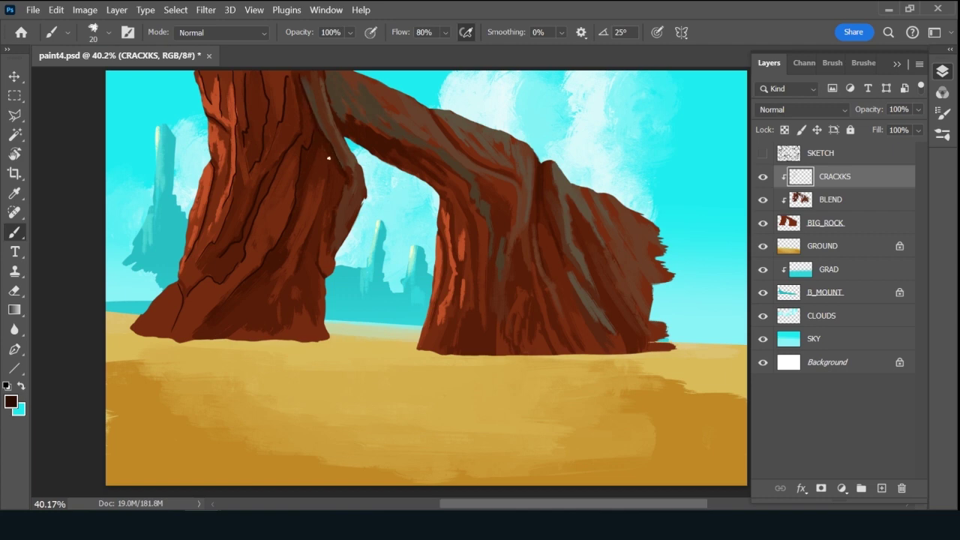
pyautogui.moveTo(327, 168); pyautogui.dragTo(303, 242)
pyautogui.moveTo(342, 184); pyautogui.dragTo(336, 207)
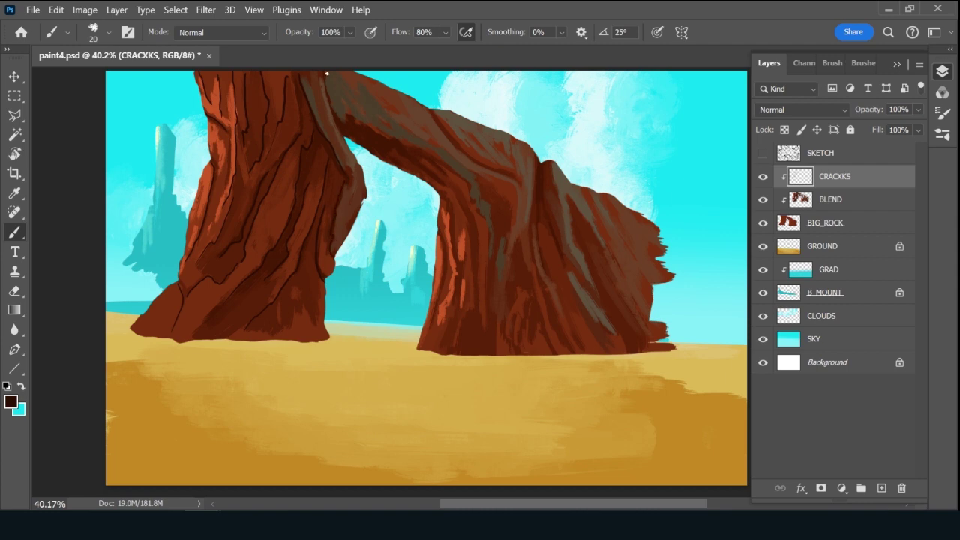
pyautogui.moveTo(327, 90)
pyautogui.mouseDown()
pyautogui.moveTo(338, 117)
pyautogui.moveTo(363, 124)
pyautogui.mouseUp()
pyautogui.moveTo(427, 109)
pyautogui.mouseDown()
pyautogui.moveTo(428, 143)
pyautogui.moveTo(408, 99)
pyautogui.moveTo(416, 99)
pyautogui.moveTo(389, 83)
pyautogui.moveTo(421, 132)
pyautogui.mouseUp()
# Paint crack lines down the arch, its inner edge and the inner pillar.
pyautogui.moveTo(534, 151); pyautogui.dragTo(537, 240)
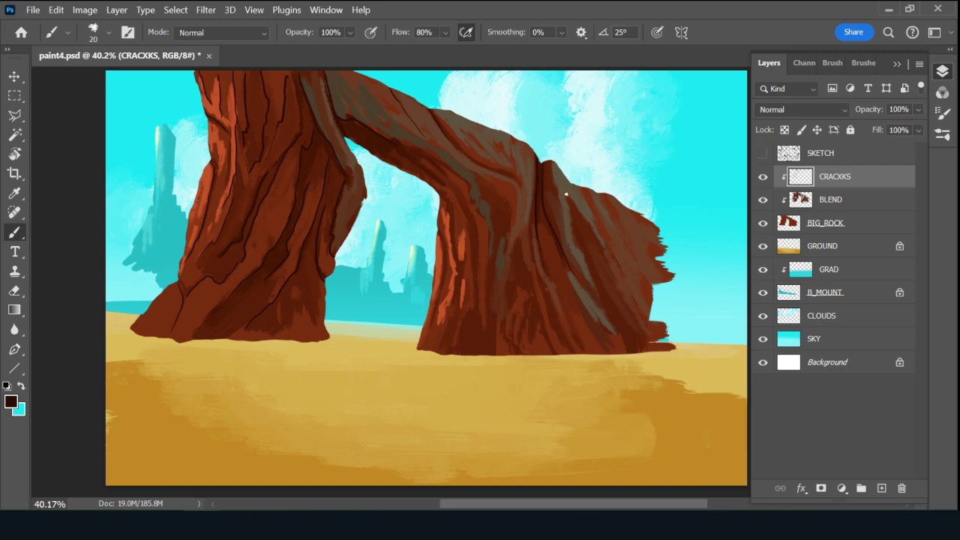
pyautogui.moveTo(580, 212)
pyautogui.mouseDown()
pyautogui.moveTo(613, 283)
pyautogui.moveTo(634, 304)
pyautogui.mouseUp()
pyautogui.moveTo(449, 165)
pyautogui.mouseDown()
pyautogui.moveTo(488, 223)
pyautogui.moveTo(484, 339)
pyautogui.mouseUp()
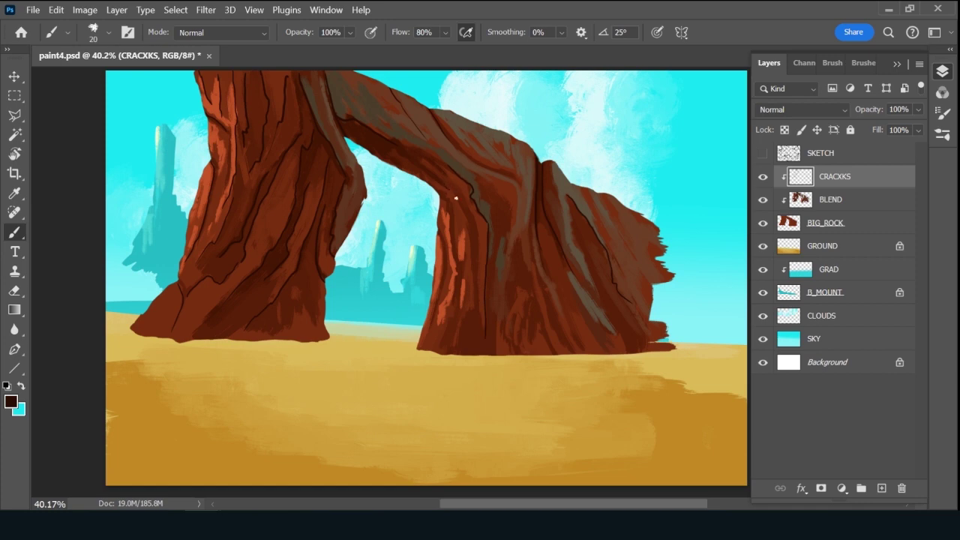
pyautogui.moveTo(455, 198)
pyautogui.mouseDown()
pyautogui.moveTo(476, 306)
pyautogui.moveTo(457, 347)
pyautogui.mouseUp()
pyautogui.moveTo(486, 182)
pyautogui.mouseDown()
pyautogui.moveTo(513, 219)
pyautogui.moveTo(498, 267)
pyautogui.mouseUp()
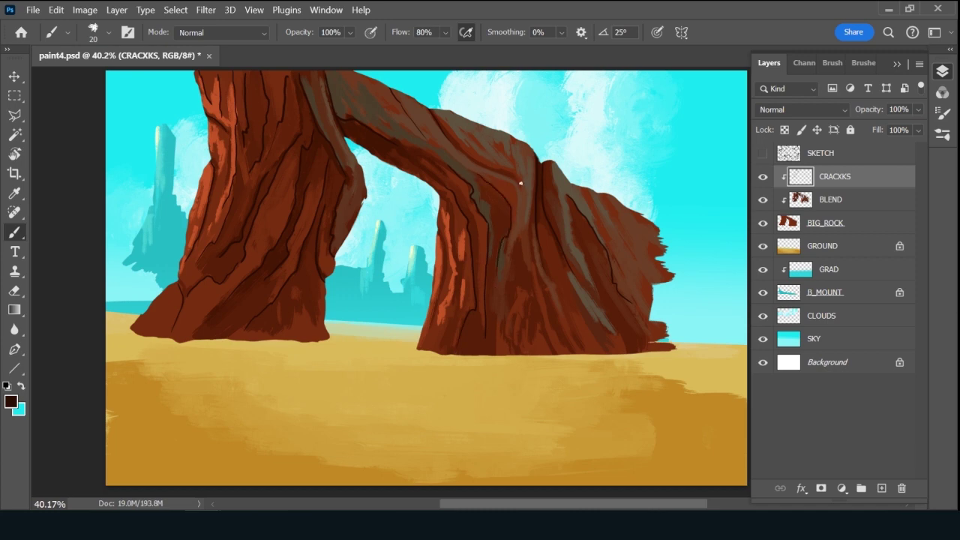
pyautogui.moveTo(521, 193); pyautogui.dragTo(520, 228)
# Add cracks along the arch top, the upper arch and diagonally across the right pillar.
pyautogui.moveTo(480, 152); pyautogui.dragTo(516, 161)
pyautogui.moveTo(441, 285); pyautogui.dragTo(434, 310)
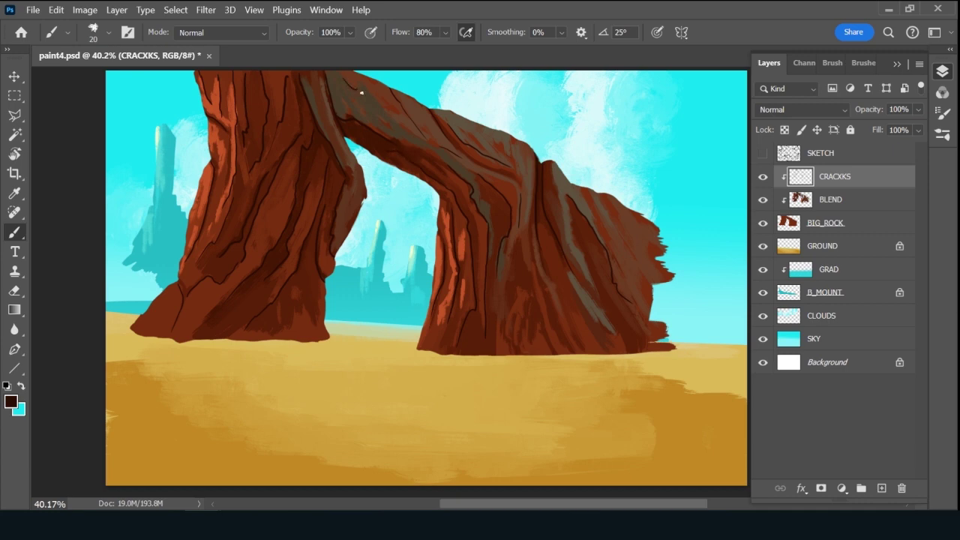
pyautogui.moveTo(374, 95); pyautogui.dragTo(425, 142)
pyautogui.moveTo(528, 250)
pyautogui.mouseDown()
pyautogui.moveTo(552, 325)
pyautogui.moveTo(508, 323)
pyautogui.moveTo(521, 237)
pyautogui.moveTo(540, 326)
pyautogui.mouseUp()
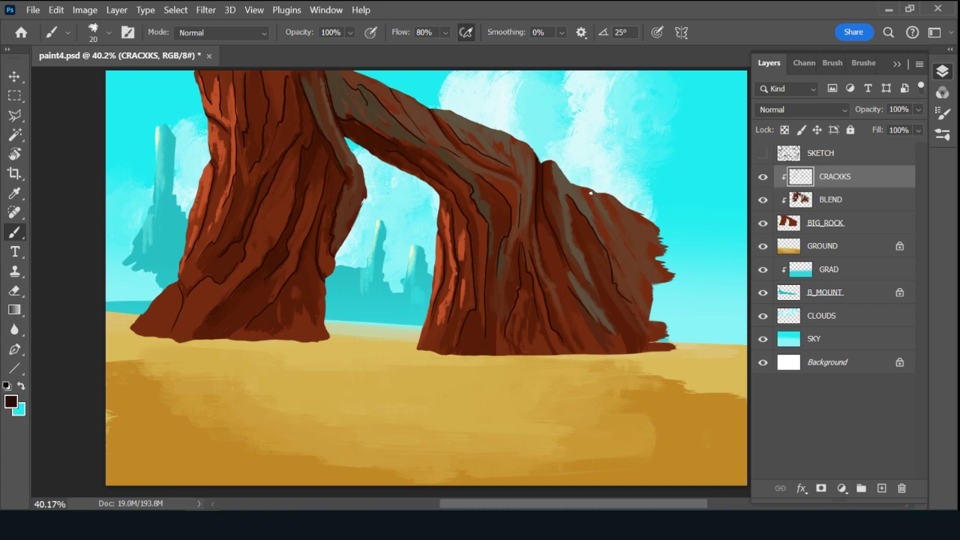
pyautogui.moveTo(590, 193); pyautogui.dragTo(626, 249)
pyautogui.moveTo(617, 215); pyautogui.dragTo(647, 259)
# Lock the crack layer's transparency, sample a new dark brown from the arch, and enlarge the brush.
pyautogui.press('/')
pyautogui.click(10, 402)
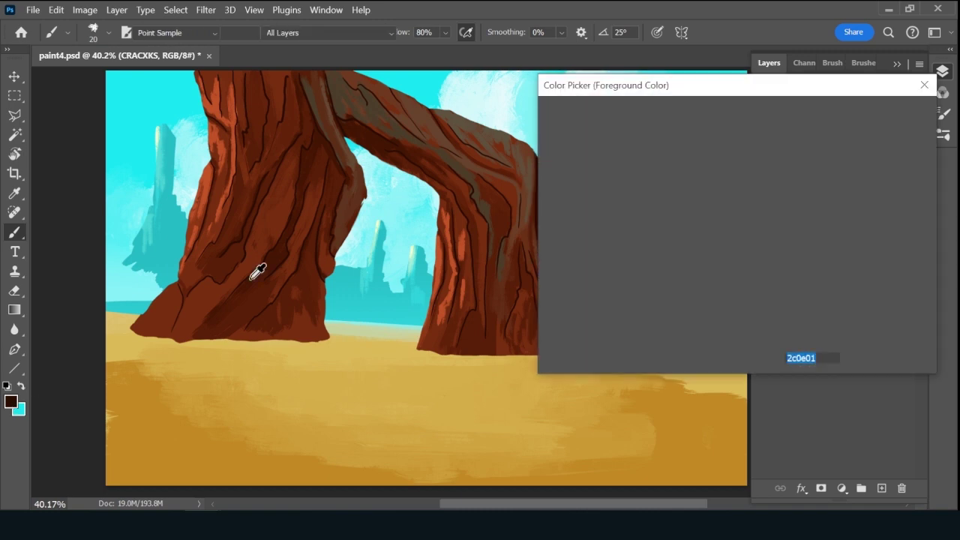
pyautogui.click(338, 142)
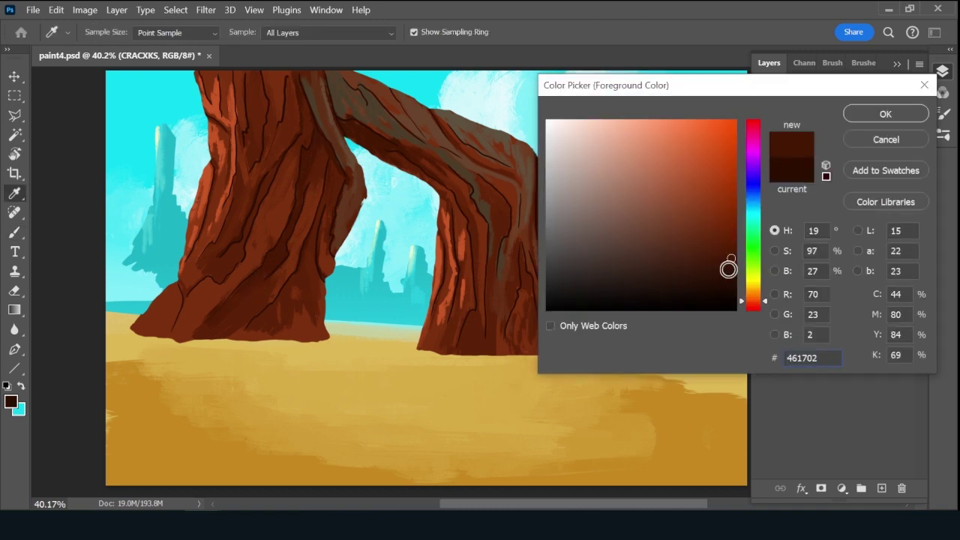
pyautogui.click(734, 260)
pyautogui.click(885, 113)
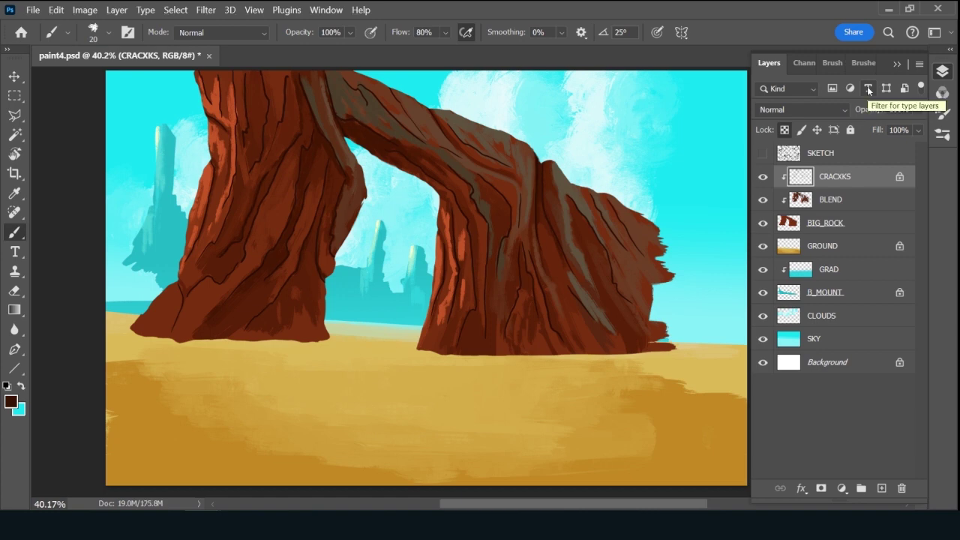
pyautogui.press(']')
pyautogui.press(']')
pyautogui.press(']')
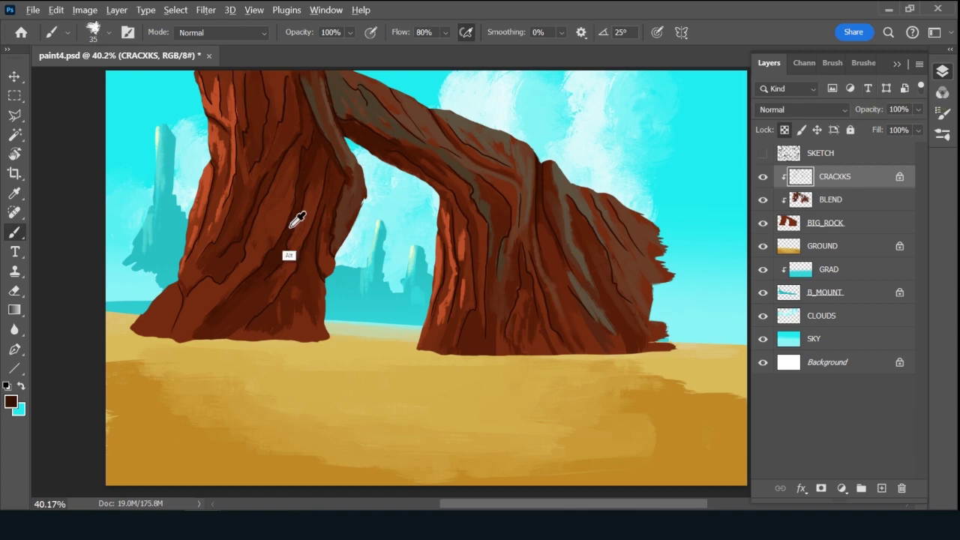
pyautogui.press(']')
pyautogui.press(']')
pyautogui.press(']')
pyautogui.press(']')
pyautogui.press(']')
pyautogui.press(']')
pyautogui.press(']')
pyautogui.press(']')
pyautogui.press(']')
pyautogui.press(']')
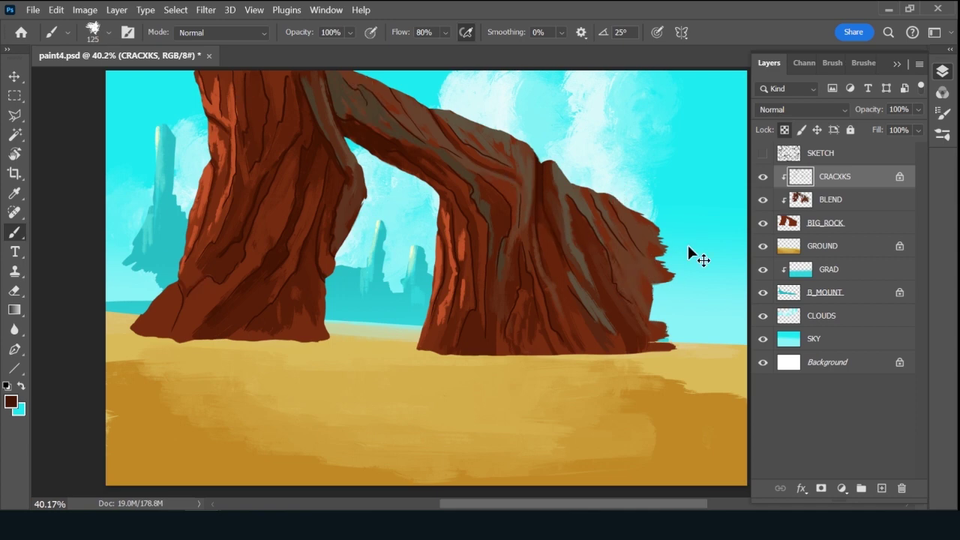
pyautogui.hotkey('ctrl', 'k')
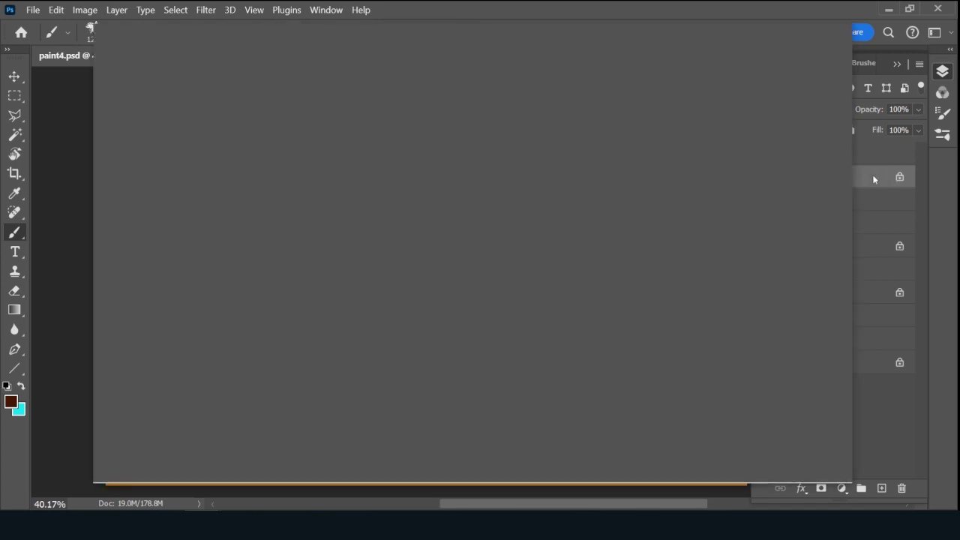
# Duplicate the CRACXKS layer, rename the copy LIGHT, and lock its transparent pixels.
pyautogui.click(841, 33)
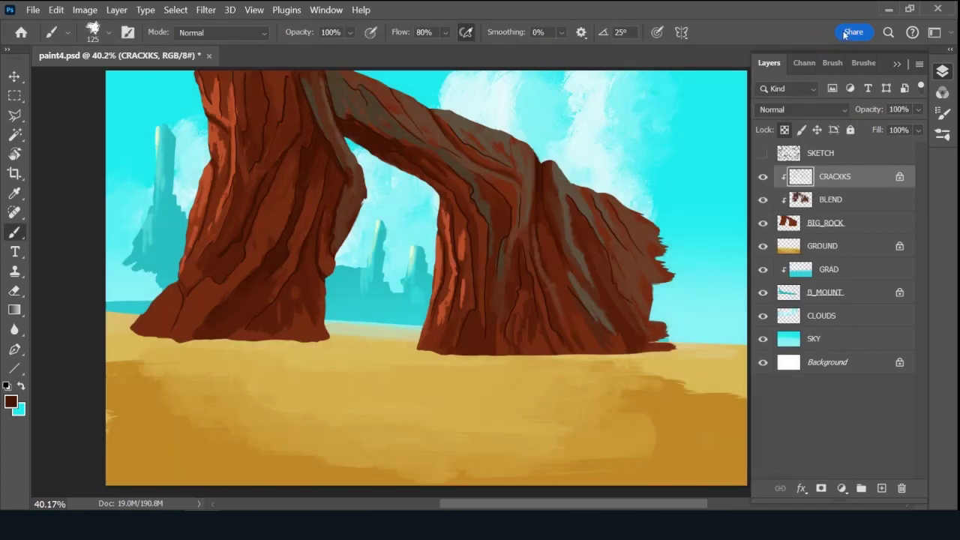
pyautogui.moveTo(900, 176); pyautogui.dragTo(875, 216)
pyautogui.doubleClick(840, 200)
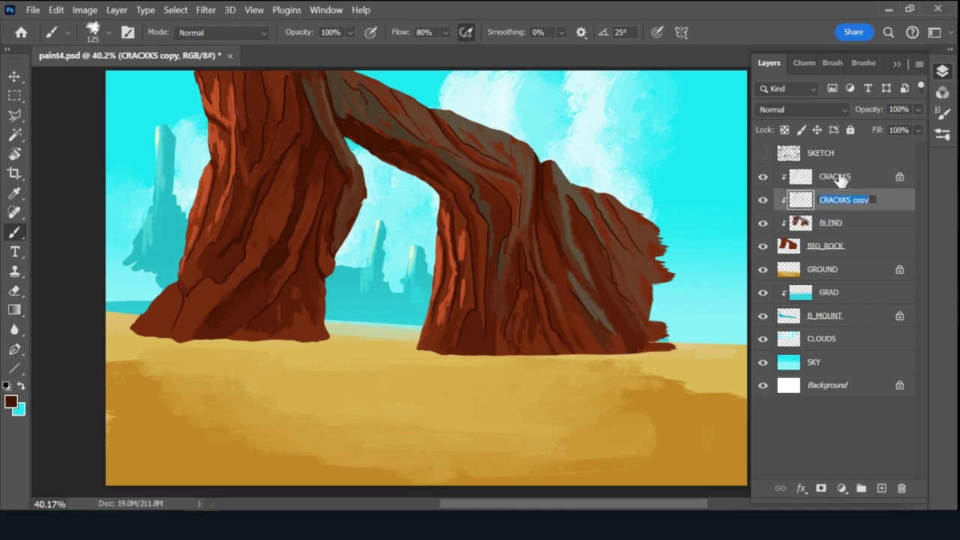
pyautogui.write('LIGHT')
pyautogui.press('Return')
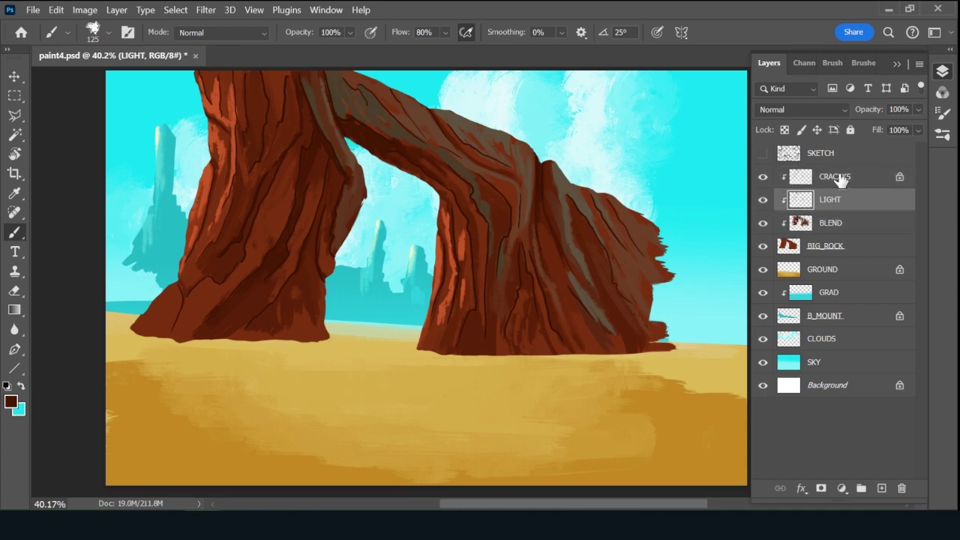
pyautogui.press('/')
# Fill the LIGHT cracks with the sampled cyan sky colour at 20% layer opacity.
pyautogui.keyDown('alt'); pyautogui.click(732, 81); pyautogui.keyUp('alt')
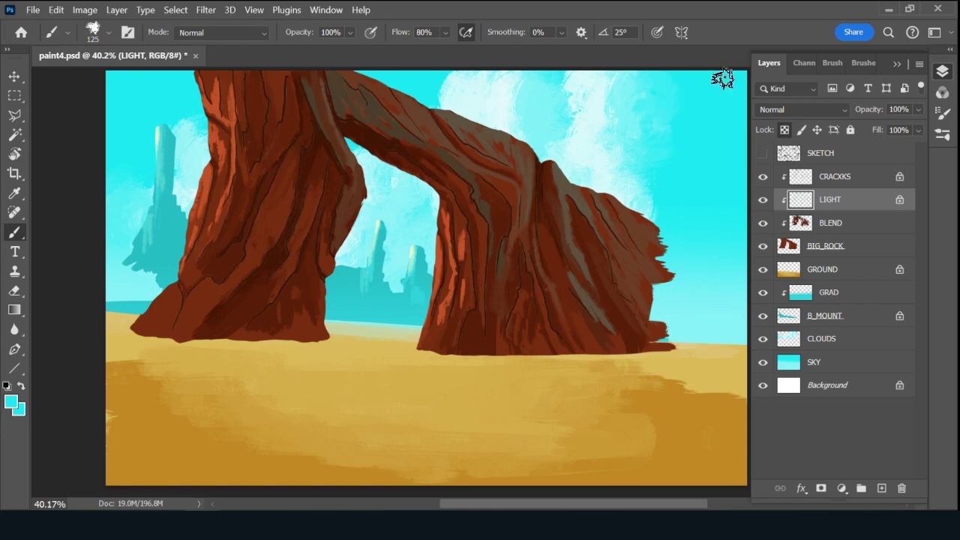
pyautogui.press('v')
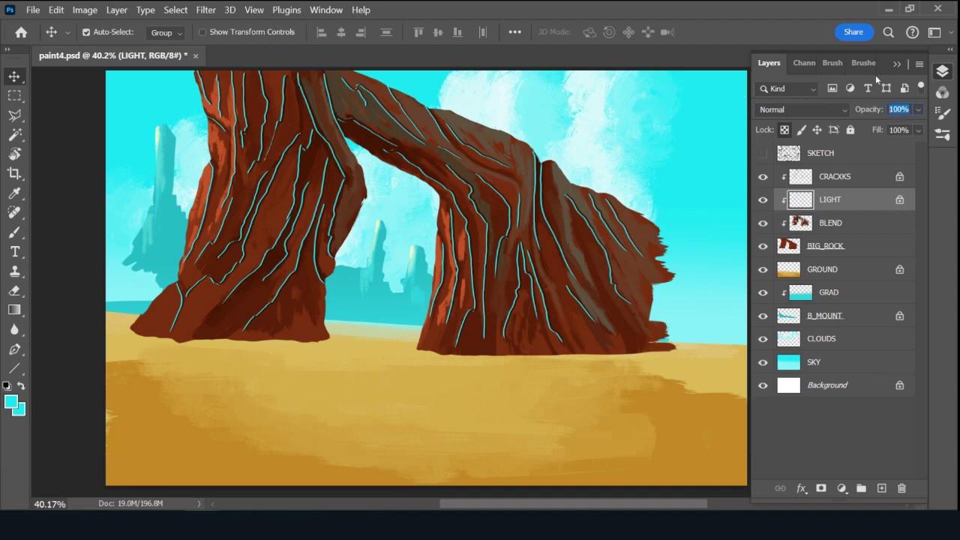
pyautogui.write('20')
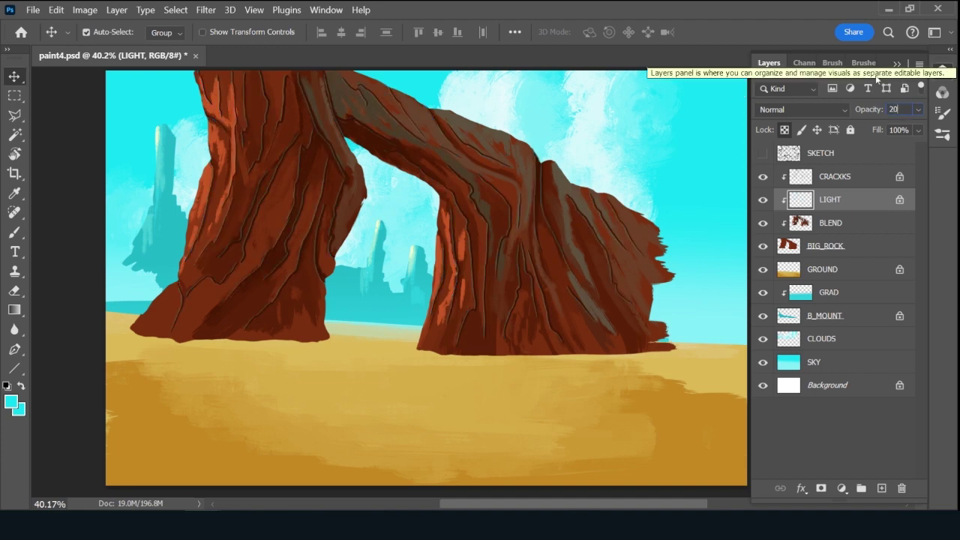
pyautogui.press('Return')
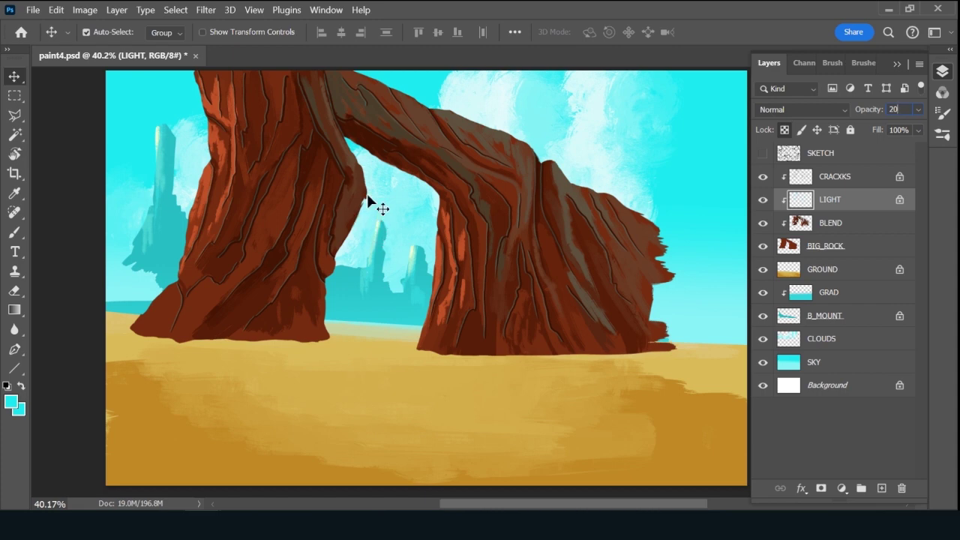
# Pick a brighter orange from the rock colour and paint light on the right pillar's left edge.
pyautogui.press('b')
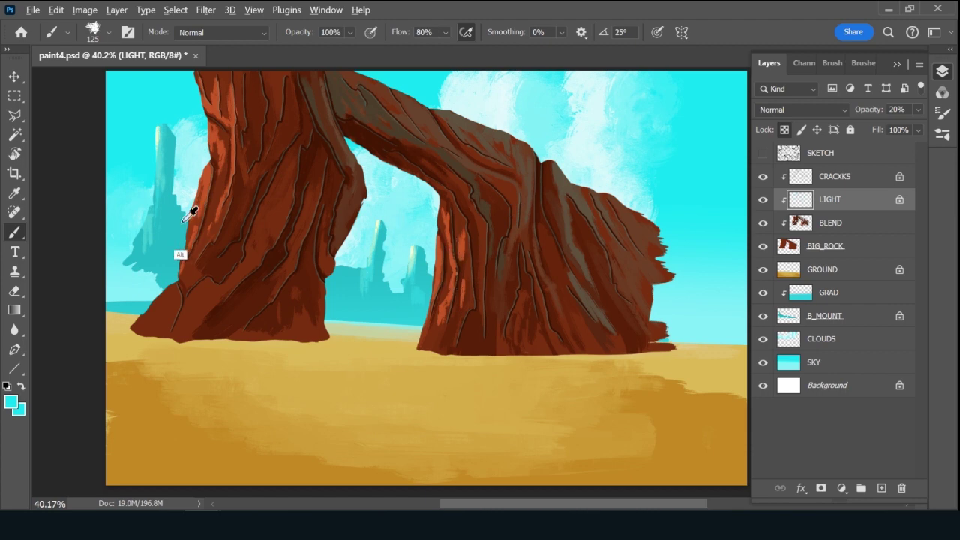
pyautogui.keyDown('alt'); pyautogui.click(207, 177); pyautogui.keyUp('alt')
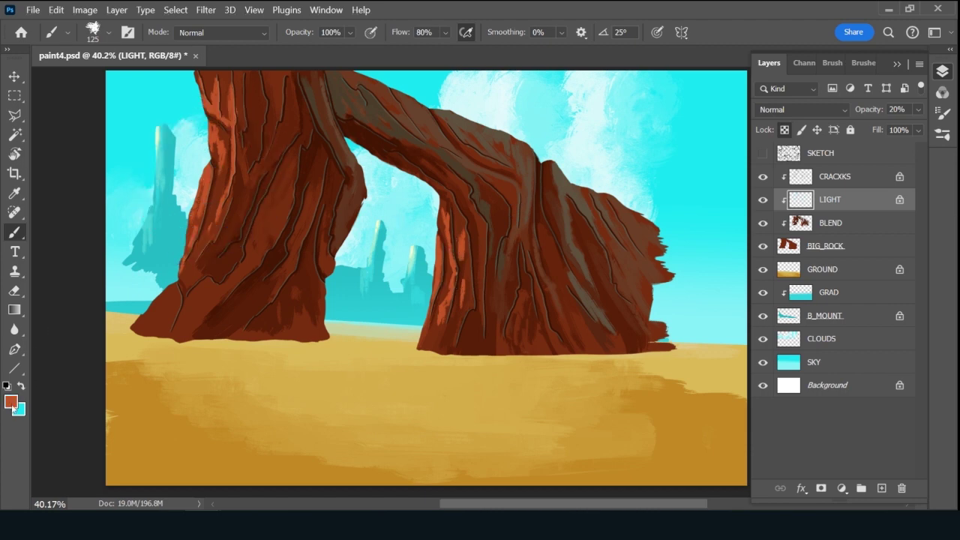
pyautogui.click(12, 405)
pyautogui.moveTo(708, 150); pyautogui.dragTo(682, 140)
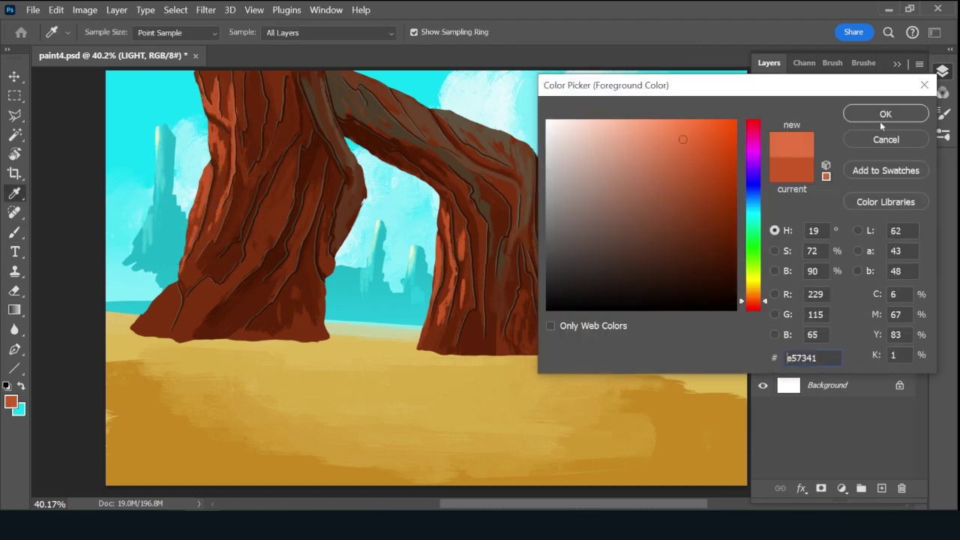
pyautogui.click(883, 119)
pyautogui.press('b')
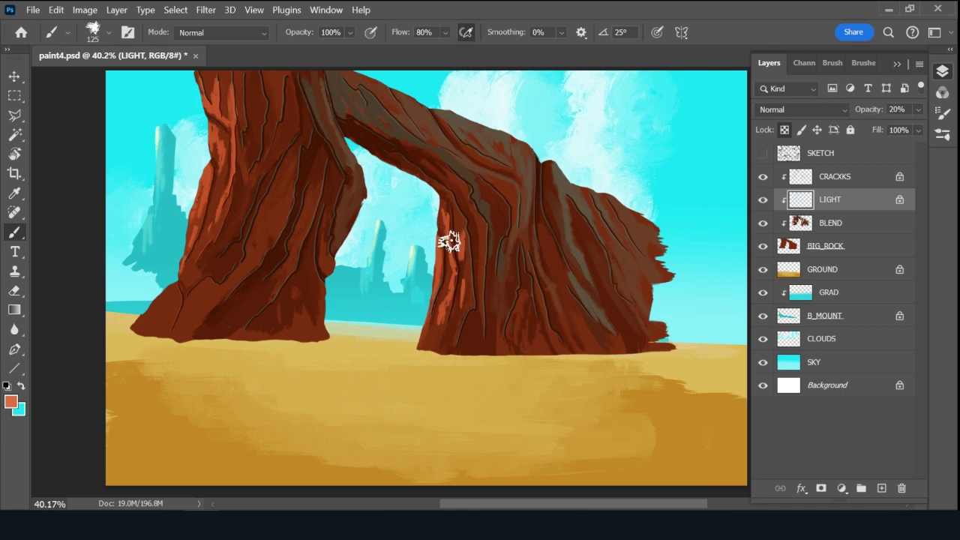
pyautogui.moveTo(450, 242); pyautogui.dragTo(445, 210)
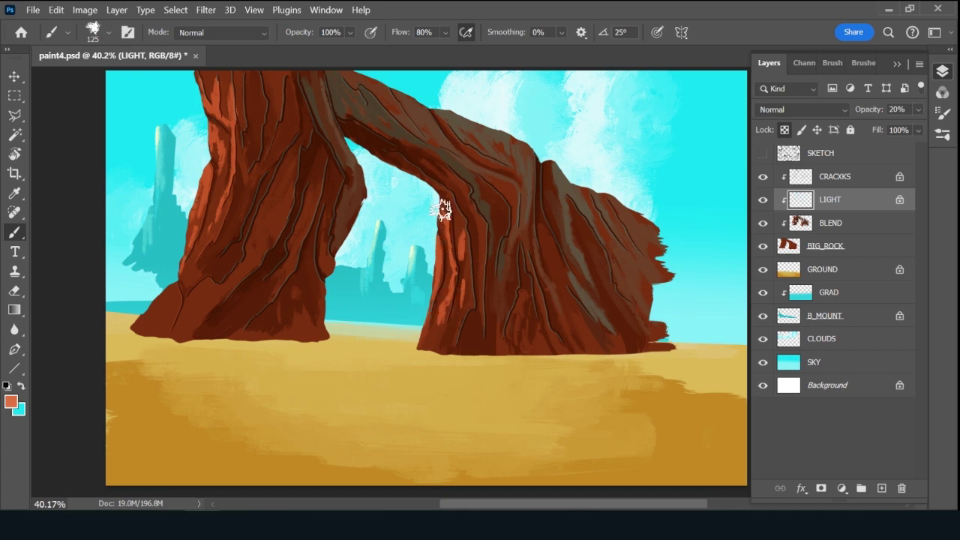
# Switch to the salmon colour ea976d and paint light along the left pillar's edge.
pyautogui.click(10, 402)
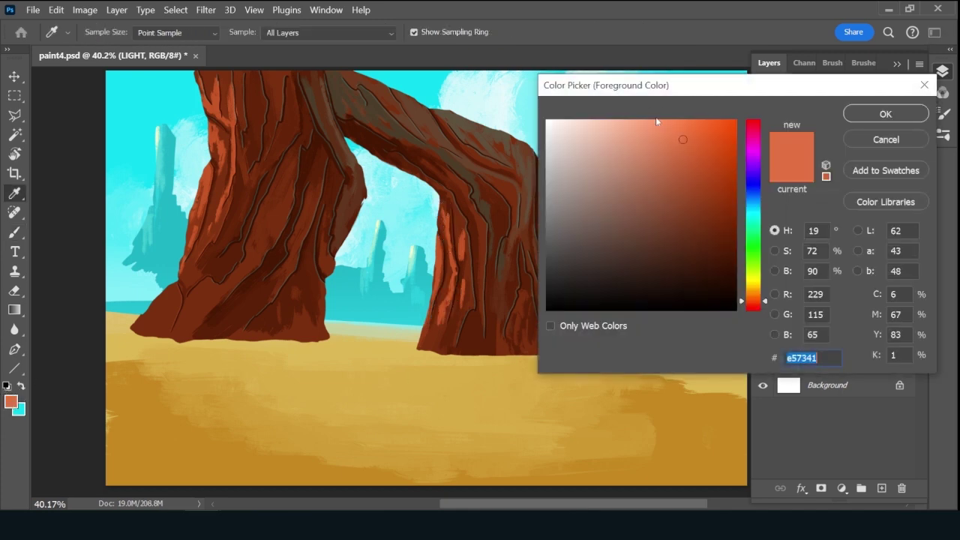
pyautogui.write('ea976d')
pyautogui.click(886, 113)
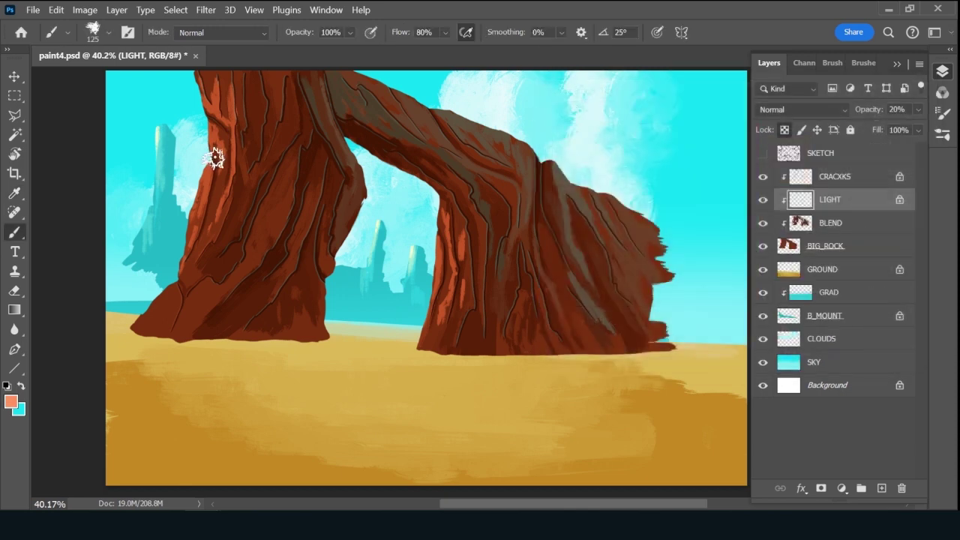
pyautogui.moveTo(211, 165)
pyautogui.mouseDown()
pyautogui.moveTo(167, 295)
pyautogui.moveTo(223, 117)
pyautogui.moveTo(198, 231)
pyautogui.mouseUp()
# Add a new layer above CRACKKS, name it SH, and set its blend mode to Multiply.
pyautogui.click(882, 489)
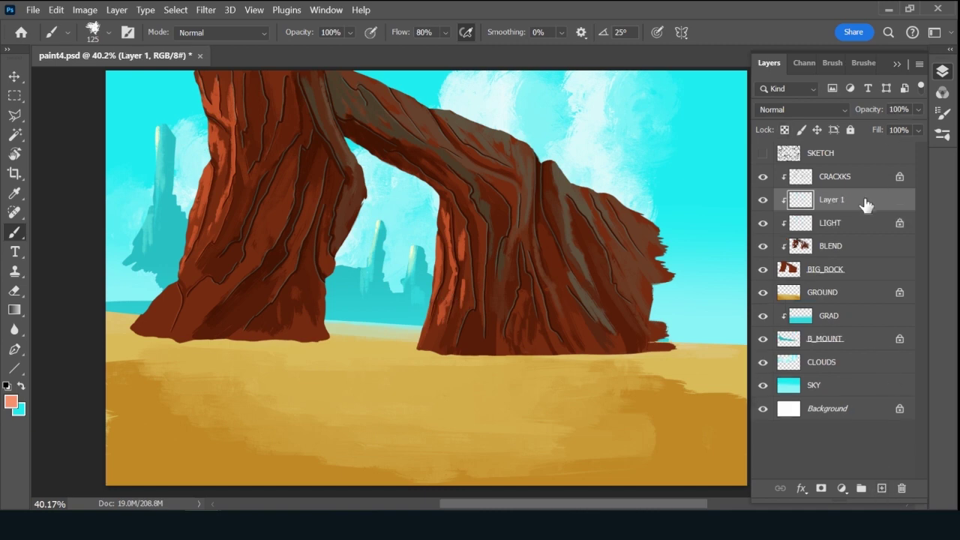
pyautogui.moveTo(869, 167); pyautogui.dragTo(867, 168)
pyautogui.doubleClick(836, 177)
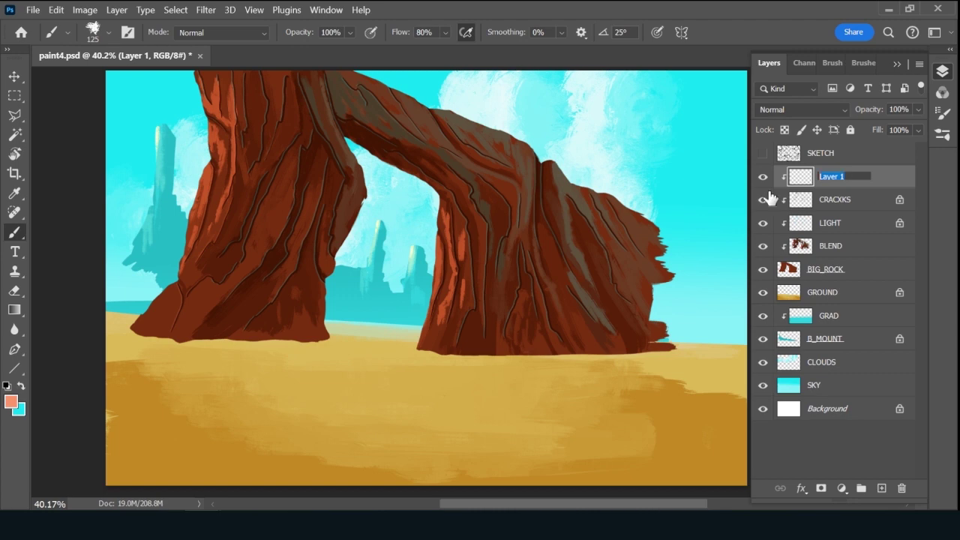
pyautogui.write('SH')
pyautogui.press('Return')
pyautogui.click(807, 110)
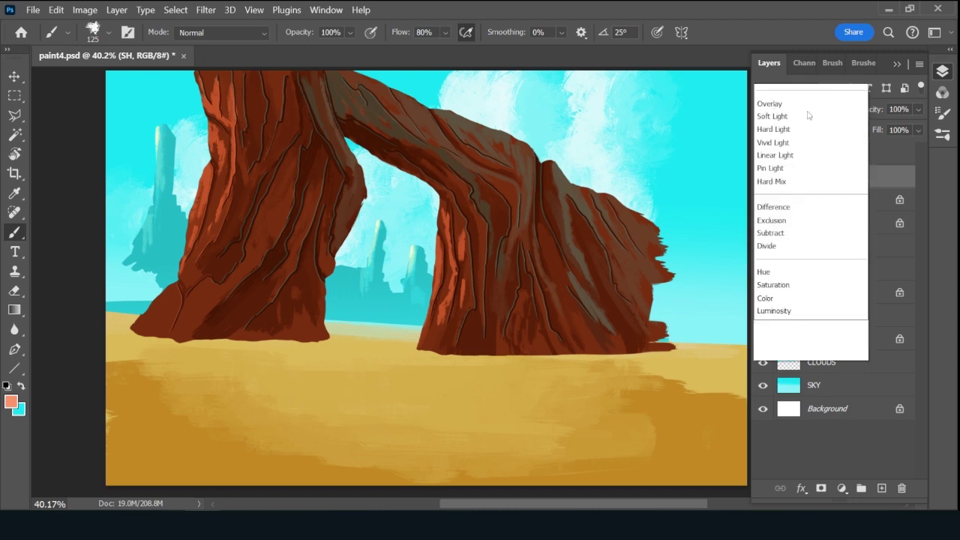
pyautogui.click(791, 141)
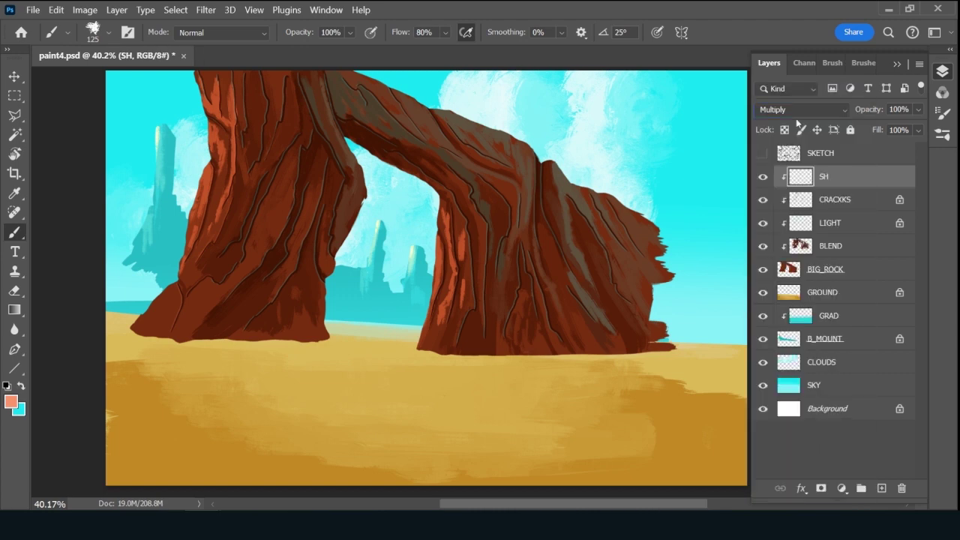
# Sample dark brown from the rock and paint shadow over the left pillar and arch top.
pyautogui.keyDown('alt'); pyautogui.click(296, 214); pyautogui.keyUp('alt')
pyautogui.moveTo(251, 80)
pyautogui.mouseDown()
pyautogui.moveTo(261, 174)
pyautogui.moveTo(249, 67)
pyautogui.moveTo(267, 102)
pyautogui.moveTo(271, 83)
pyautogui.moveTo(280, 138)
pyautogui.moveTo(290, 67)
pyautogui.moveTo(295, 111)
pyautogui.moveTo(305, 83)
pyautogui.moveTo(323, 131)
pyautogui.moveTo(313, 68)
pyautogui.moveTo(355, 177)
pyautogui.moveTo(350, 169)
pyautogui.moveTo(319, 306)
pyautogui.moveTo(297, 355)
pyautogui.moveTo(290, 351)
pyautogui.moveTo(301, 343)
pyautogui.moveTo(275, 349)
pyautogui.moveTo(328, 274)
pyautogui.moveTo(259, 337)
pyautogui.moveTo(266, 315)
pyautogui.moveTo(211, 345)
pyautogui.moveTo(237, 316)
pyautogui.mouseUp()
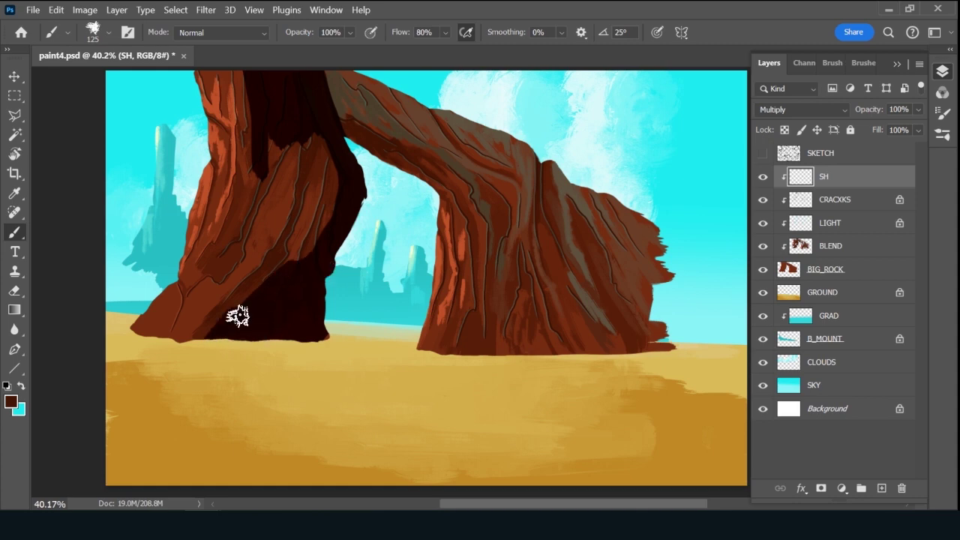
pyautogui.press('[')
pyautogui.press('[')
pyautogui.press('[')
pyautogui.moveTo(195, 345)
pyautogui.mouseDown()
pyautogui.moveTo(235, 293)
pyautogui.moveTo(189, 345)
pyautogui.moveTo(273, 257)
pyautogui.moveTo(311, 127)
pyautogui.moveTo(335, 156)
pyautogui.moveTo(329, 191)
pyautogui.moveTo(339, 186)
pyautogui.moveTo(290, 237)
pyautogui.moveTo(335, 204)
pyautogui.moveTo(291, 258)
pyautogui.moveTo(345, 204)
pyautogui.moveTo(267, 290)
pyautogui.moveTo(263, 279)
pyautogui.moveTo(279, 254)
pyautogui.moveTo(263, 287)
pyautogui.mouseUp()
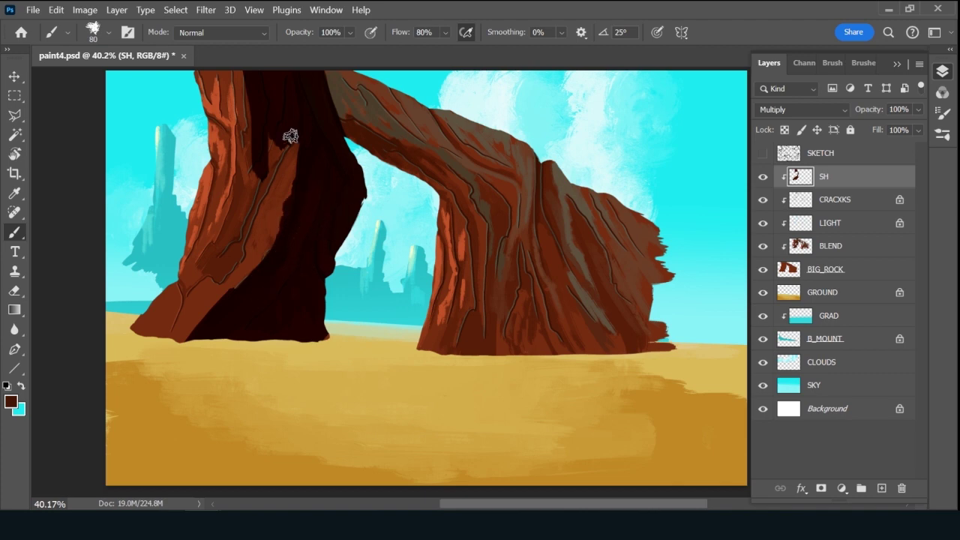
pyautogui.moveTo(296, 134)
pyautogui.mouseDown()
pyautogui.moveTo(228, 273)
pyautogui.moveTo(190, 285)
pyautogui.mouseUp()
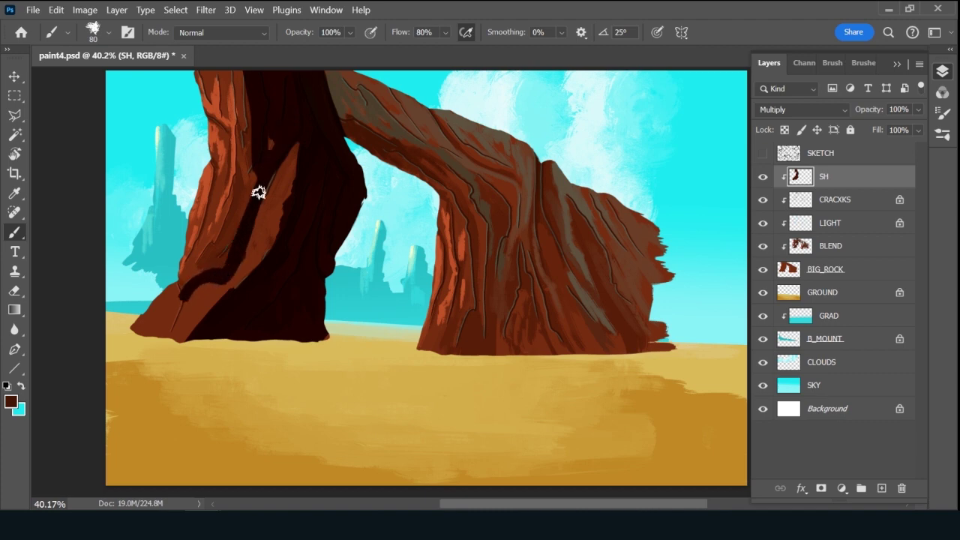
pyautogui.moveTo(250, 160)
pyautogui.mouseDown()
pyautogui.moveTo(238, 64)
pyautogui.moveTo(232, 213)
pyautogui.moveTo(185, 285)
pyautogui.moveTo(175, 342)
pyautogui.mouseUp()
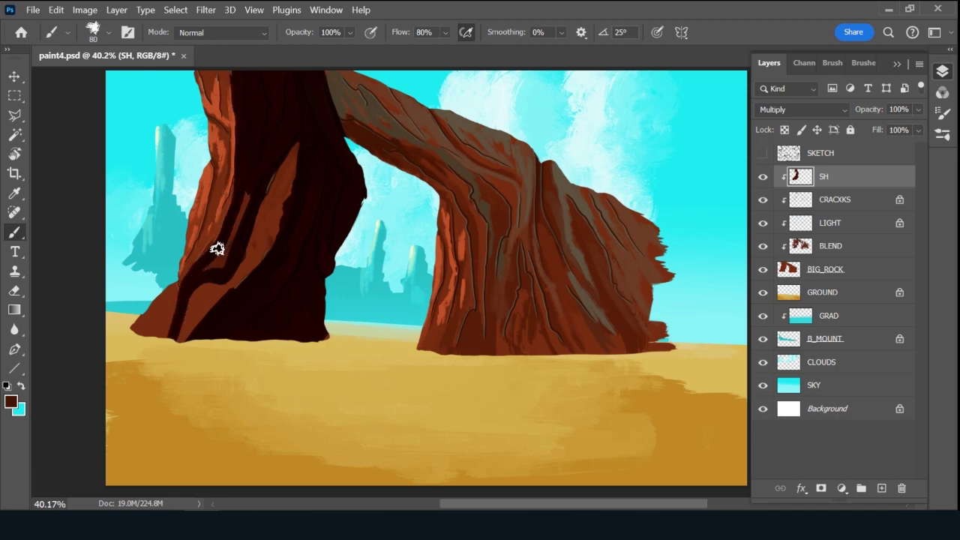
pyautogui.moveTo(217, 249)
pyautogui.mouseDown()
pyautogui.moveTo(255, 163)
pyautogui.moveTo(227, 240)
pyautogui.moveTo(321, 97)
pyautogui.moveTo(404, 110)
pyautogui.moveTo(337, 100)
pyautogui.moveTo(324, 80)
pyautogui.moveTo(329, 100)
pyautogui.moveTo(342, 87)
pyautogui.moveTo(352, 138)
pyautogui.moveTo(332, 86)
pyautogui.moveTo(335, 118)
pyautogui.moveTo(370, 65)
pyautogui.moveTo(345, 149)
pyautogui.moveTo(405, 90)
pyautogui.moveTo(357, 139)
pyautogui.moveTo(415, 101)
pyautogui.moveTo(375, 139)
pyautogui.moveTo(459, 94)
pyautogui.moveTo(399, 132)
pyautogui.moveTo(471, 124)
pyautogui.mouseUp()
# With a larger brush, shade the right pillar, its inner edge and base, and the arch's lit face.
pyautogui.press(']')
pyautogui.press(']')
pyautogui.press(']')
pyautogui.press(']')
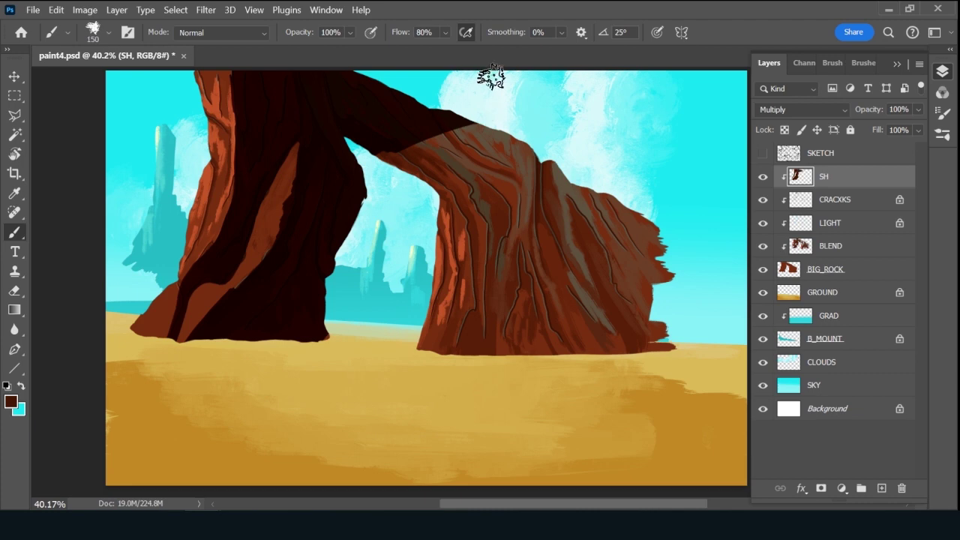
pyautogui.moveTo(538, 127)
pyautogui.mouseDown()
pyautogui.moveTo(536, 219)
pyautogui.moveTo(554, 309)
pyautogui.moveTo(544, 159)
pyautogui.moveTo(571, 185)
pyautogui.moveTo(584, 257)
pyautogui.moveTo(598, 130)
pyautogui.moveTo(615, 151)
pyautogui.moveTo(626, 358)
pyautogui.moveTo(633, 159)
pyautogui.moveTo(650, 365)
pyautogui.moveTo(653, 180)
pyautogui.moveTo(659, 279)
pyautogui.moveTo(635, 326)
pyautogui.mouseUp()
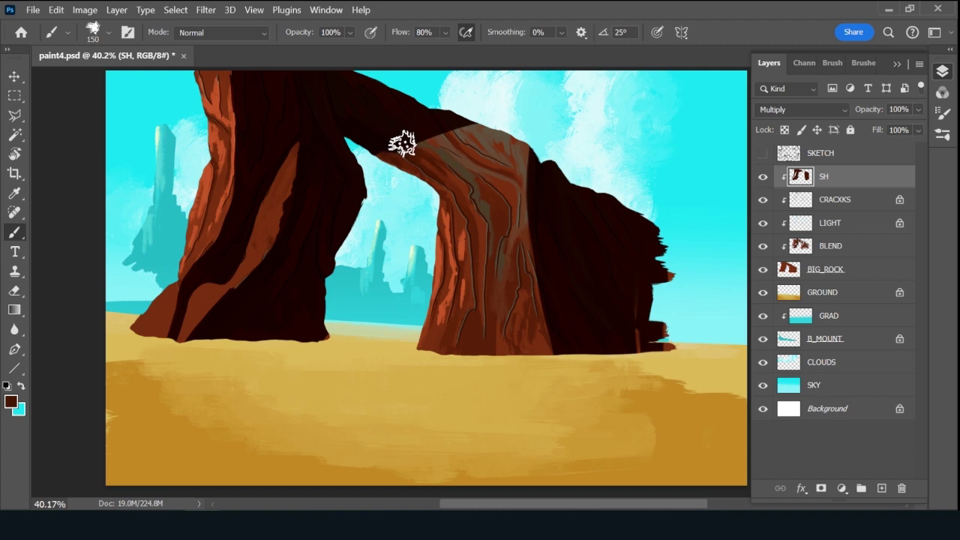
pyautogui.moveTo(421, 156)
pyautogui.mouseDown()
pyautogui.moveTo(454, 182)
pyautogui.moveTo(478, 226)
pyautogui.moveTo(487, 293)
pyautogui.moveTo(467, 346)
pyautogui.mouseUp()
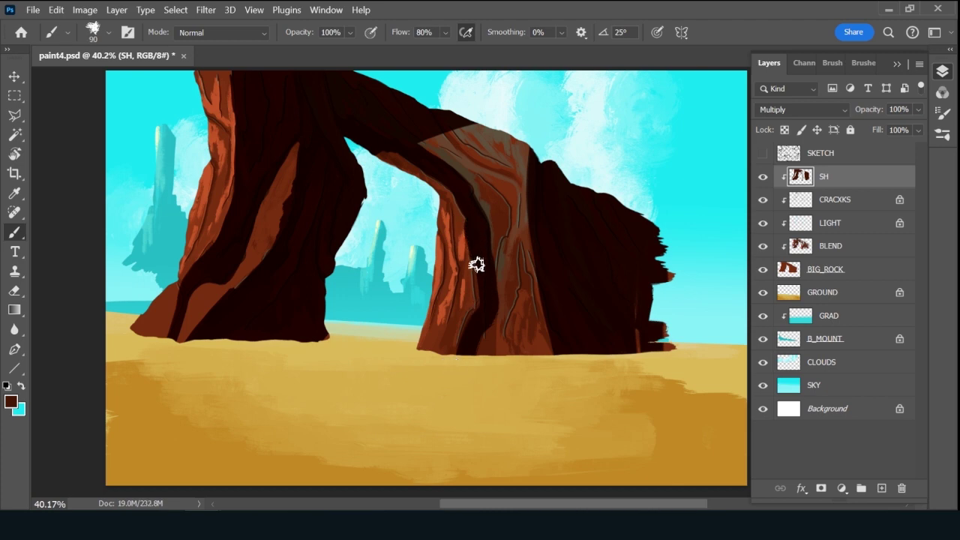
pyautogui.moveTo(465, 327)
pyautogui.mouseDown()
pyautogui.moveTo(494, 316)
pyautogui.moveTo(484, 361)
pyautogui.moveTo(511, 287)
pyautogui.moveTo(538, 374)
pyautogui.moveTo(549, 301)
pyautogui.mouseUp()
pyautogui.press(']')
pyautogui.press(']')
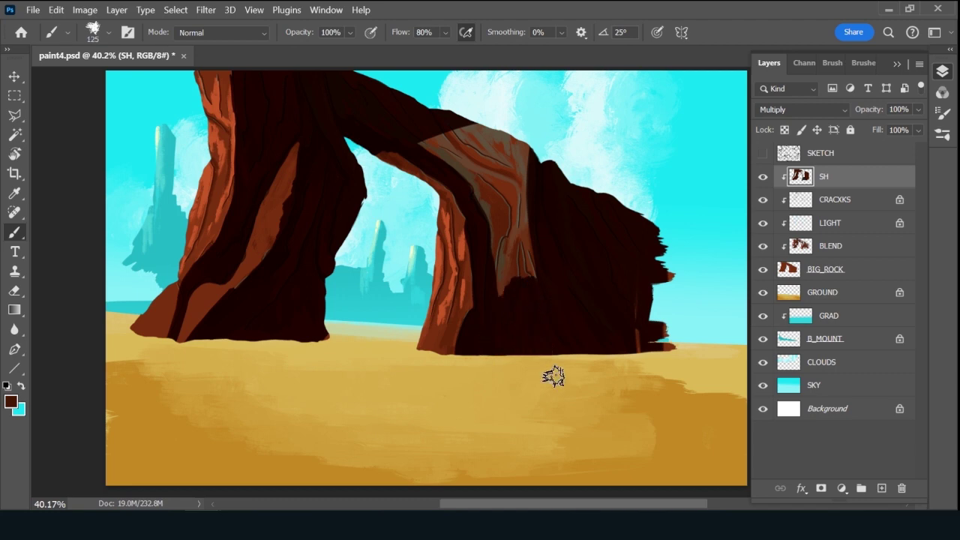
pyautogui.moveTo(443, 128)
pyautogui.mouseDown()
pyautogui.moveTo(436, 160)
pyautogui.moveTo(503, 116)
pyautogui.moveTo(458, 170)
pyautogui.moveTo(517, 137)
pyautogui.moveTo(475, 181)
pyautogui.moveTo(512, 172)
pyautogui.moveTo(532, 192)
pyautogui.moveTo(499, 241)
pyautogui.moveTo(555, 241)
pyautogui.moveTo(531, 285)
pyautogui.mouseUp()
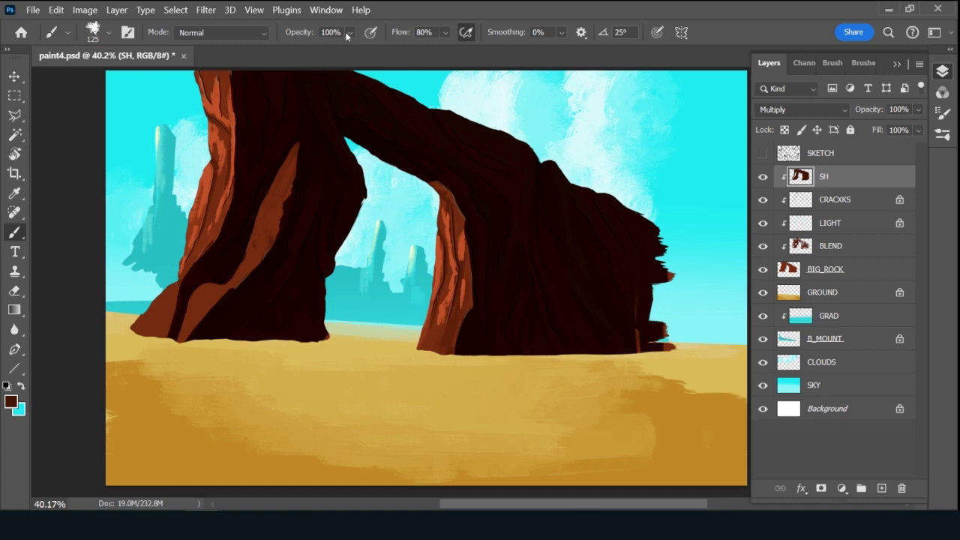
# At 50% brush opacity, darken the orange stripes on both pillars, then lower the SH layer opacity.
pyautogui.write('50')
pyautogui.moveTo(305, 135)
pyautogui.mouseDown()
pyautogui.moveTo(269, 191)
pyautogui.moveTo(294, 191)
pyautogui.moveTo(250, 248)
pyautogui.moveTo(263, 259)
pyautogui.moveTo(176, 333)
pyautogui.mouseUp()
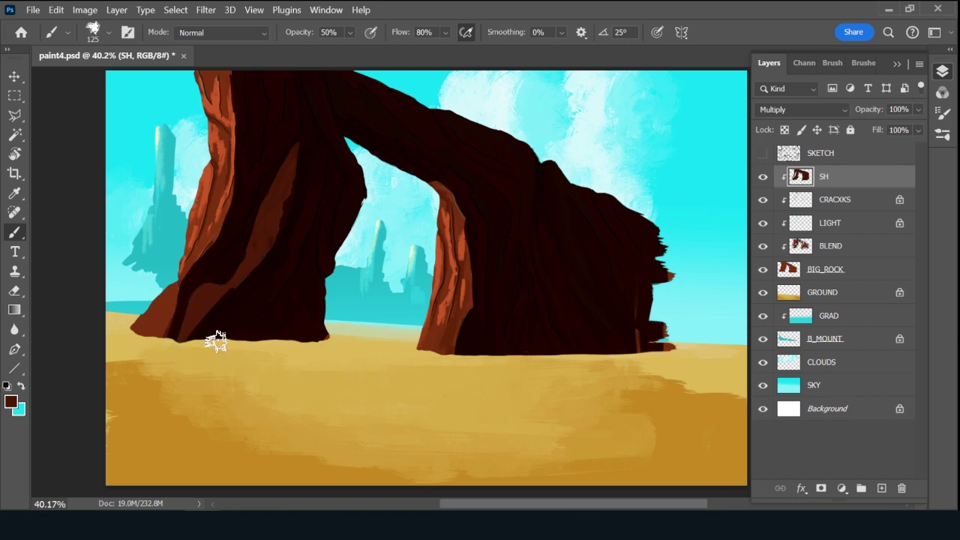
pyautogui.moveTo(454, 197)
pyautogui.mouseDown()
pyautogui.moveTo(448, 227)
pyautogui.moveTo(449, 255)
pyautogui.mouseUp()
pyautogui.moveTo(879, 112)
pyautogui.mouseDown()
pyautogui.moveTo(864, 107)
pyautogui.moveTo(878, 113)
pyautogui.mouseUp()
# Set the SH layer to 60% opacity, then shrink the brush and restore painting opacity to 100%.
pyautogui.write('6')
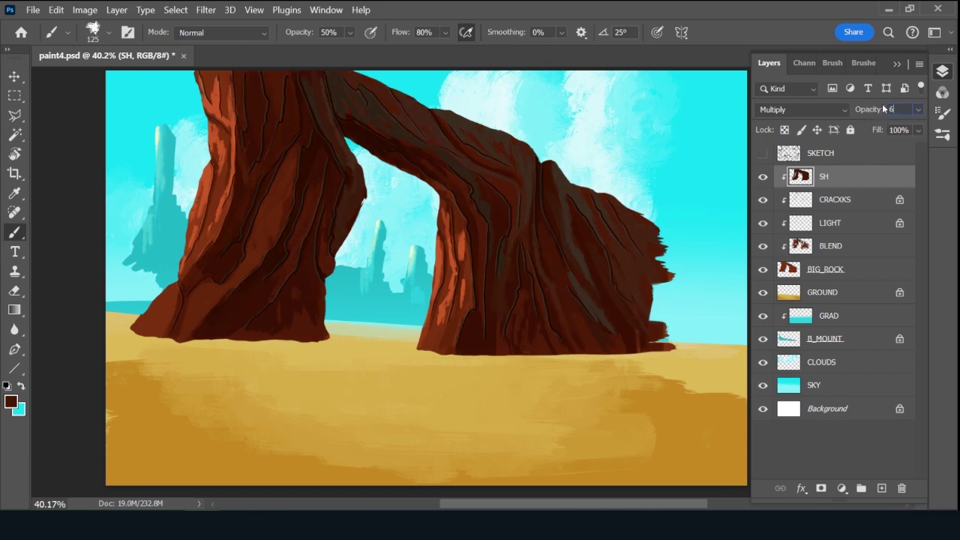
pyautogui.write('0')
pyautogui.press('Return')
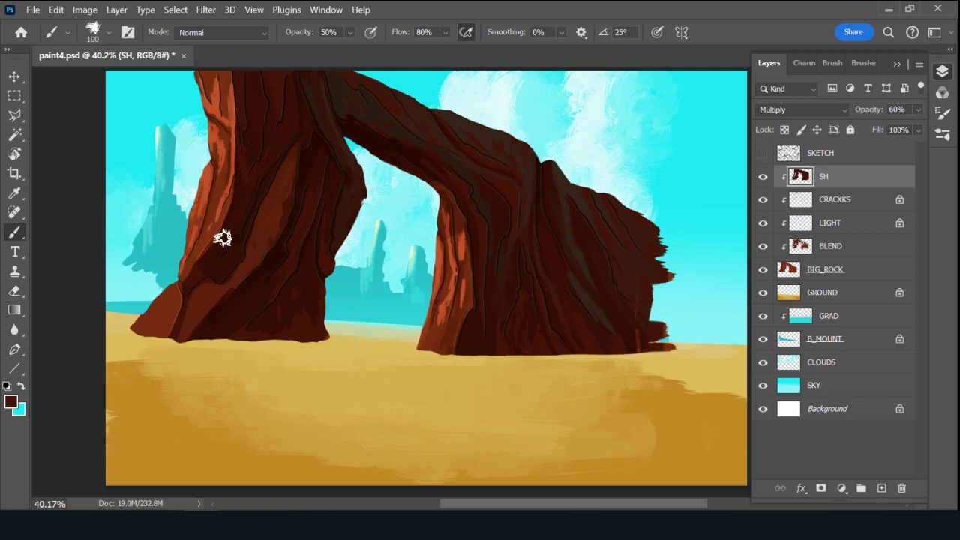
pyautogui.press('[')
pyautogui.press('[')
pyautogui.press('[')
pyautogui.press('[')
pyautogui.click(348, 32)
pyautogui.click(417, 39)
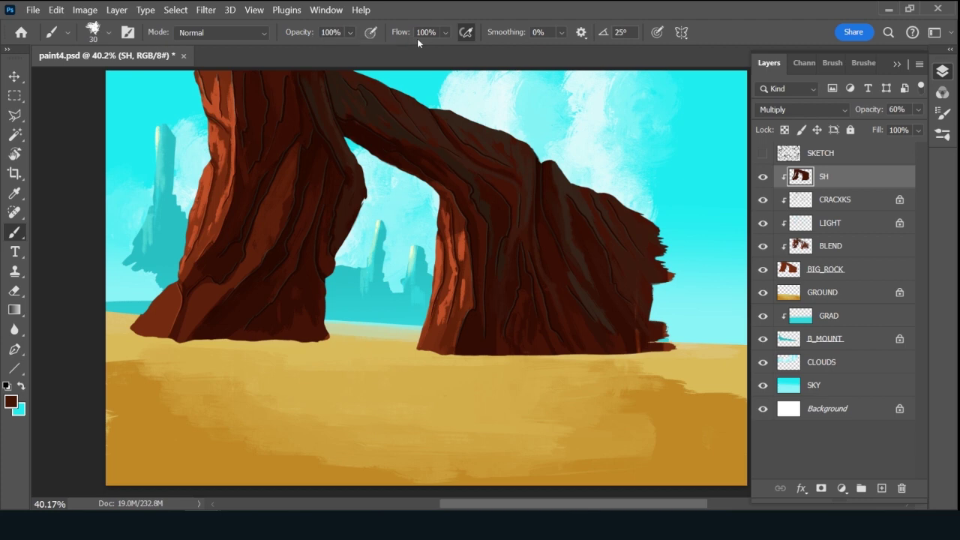
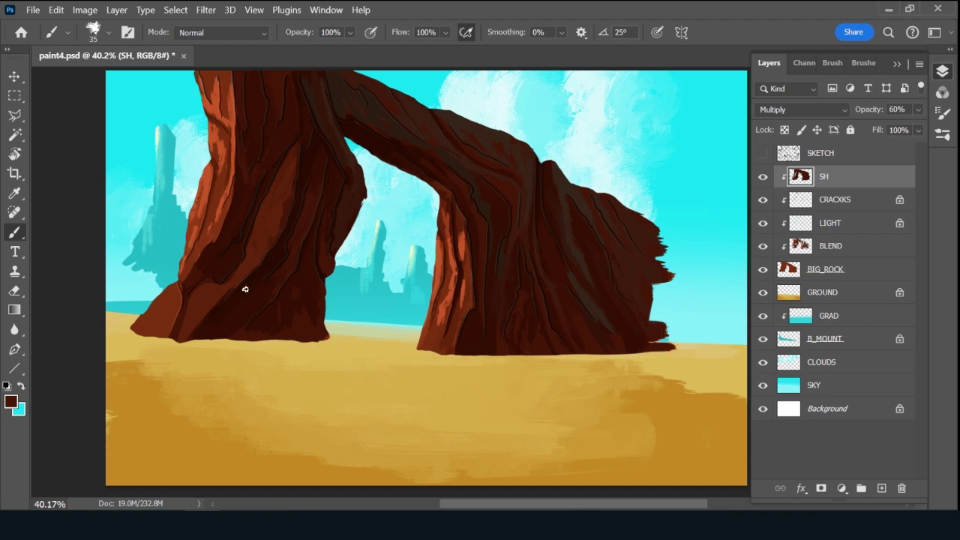
# Add and undo a mask on SH, save the file, and raise SH's opacity to 72%.
pyautogui.click(821, 488)
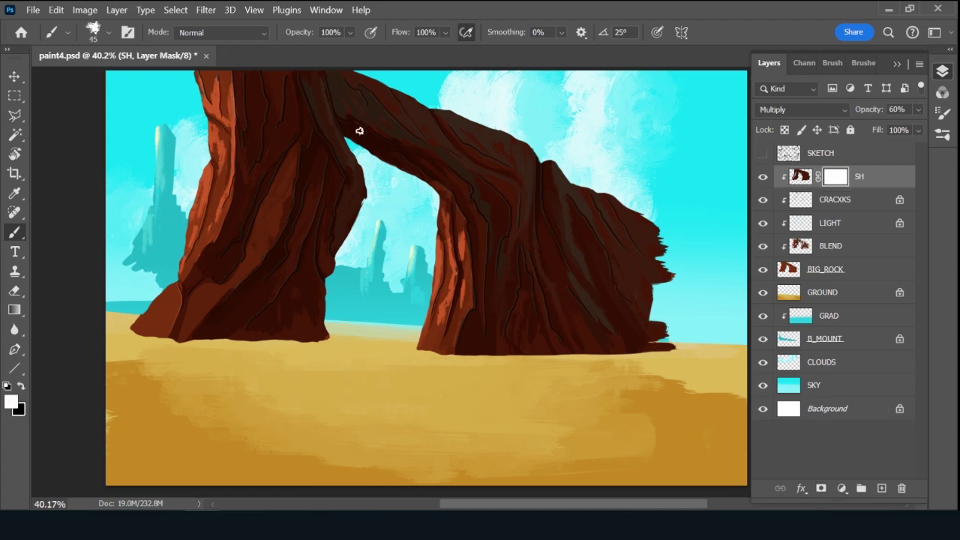
pyautogui.hotkey('ctrl', 'z')
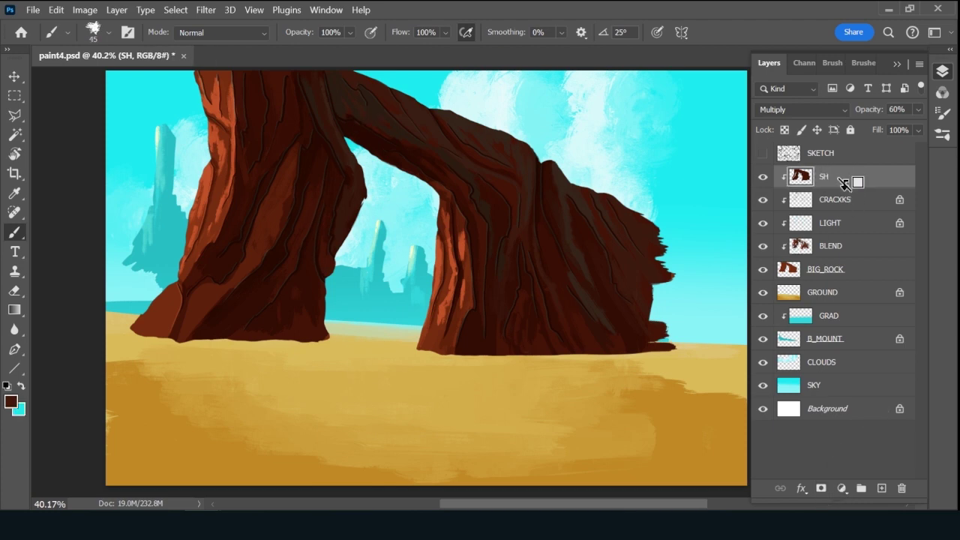
pyautogui.hotkey('ctrl', 's')
pyautogui.moveTo(862, 111); pyautogui.dragTo(872, 109)
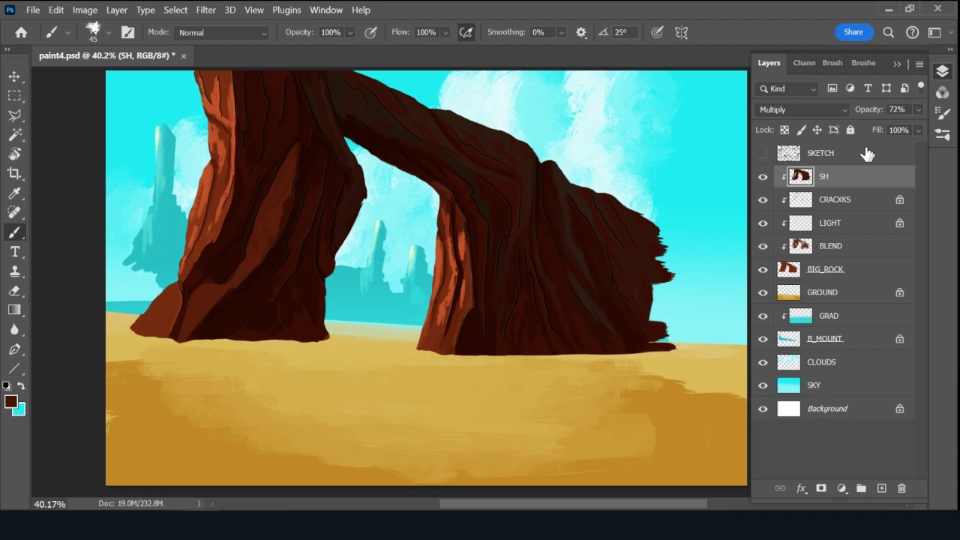
# Add a new layer clipped to SH and name it SAND.
pyautogui.click(882, 488)
pyautogui.keyDown('alt'); pyautogui.click(851, 184); pyautogui.keyUp('alt')
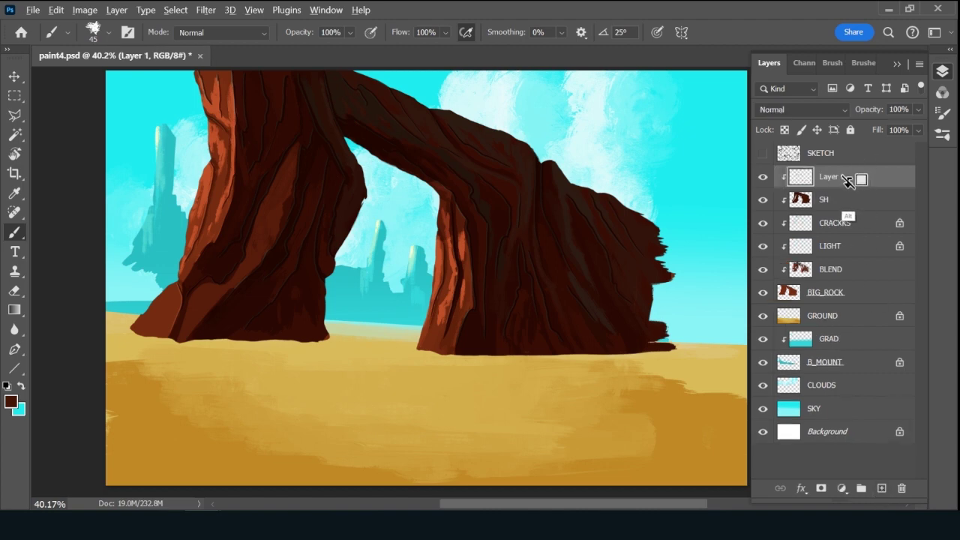
pyautogui.doubleClick(829, 177)
pyautogui.write('SAND')
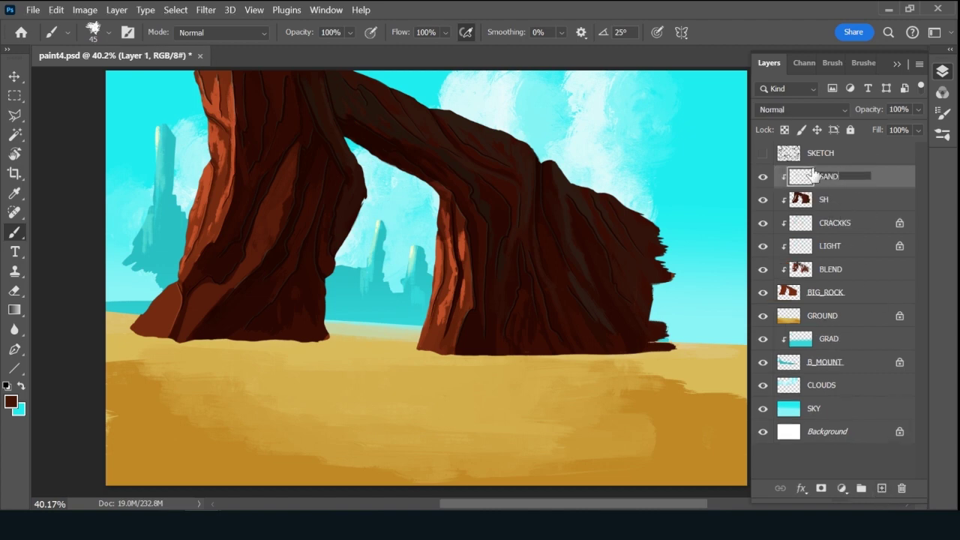
pyautogui.press('Return')
# Choose the Ink 2 brush and sample sand tan from the ground.
pyautogui.click(866, 63)
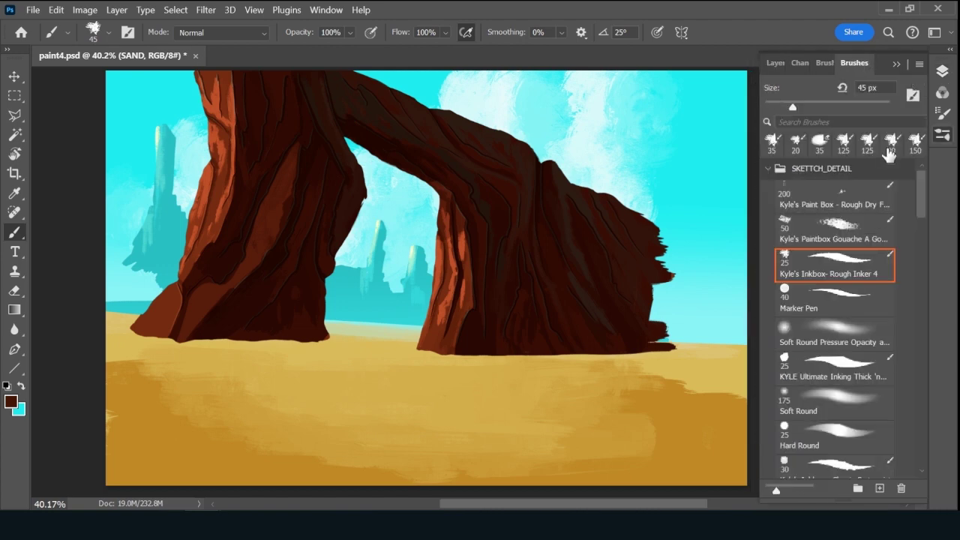
pyautogui.moveTo(921, 210); pyautogui.dragTo(924, 296)
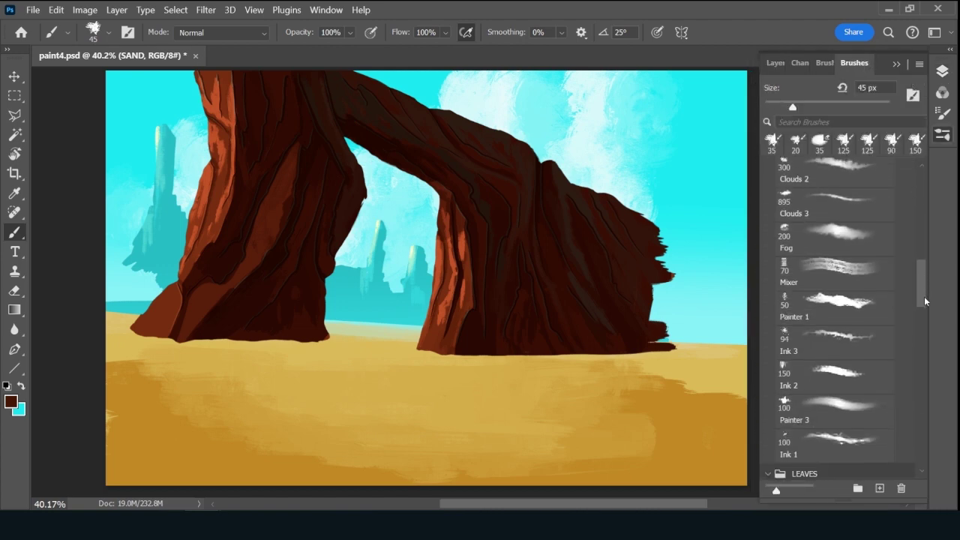
pyautogui.click(838, 367)
pyautogui.click(775, 63)
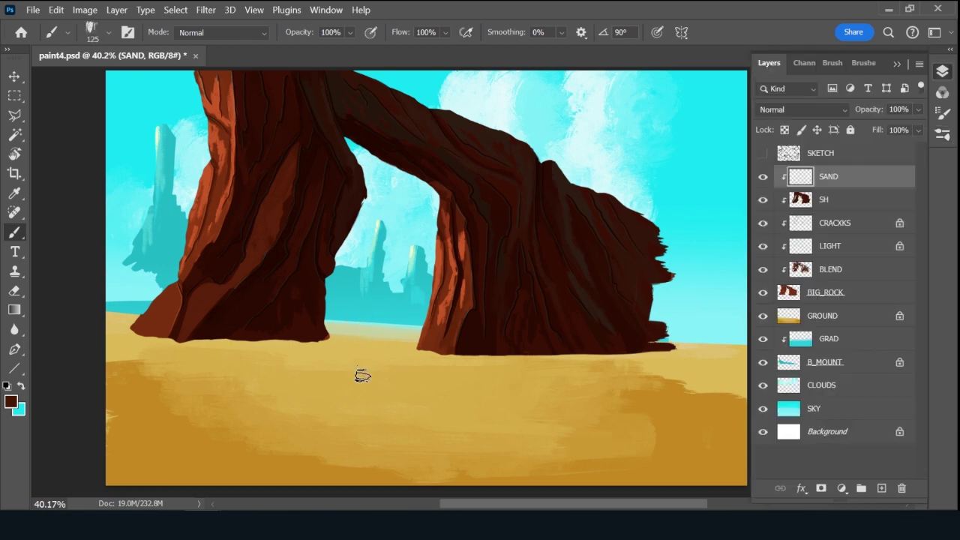
pyautogui.keyDown('alt'); pyautogui.click(201, 335); pyautogui.keyUp('alt')
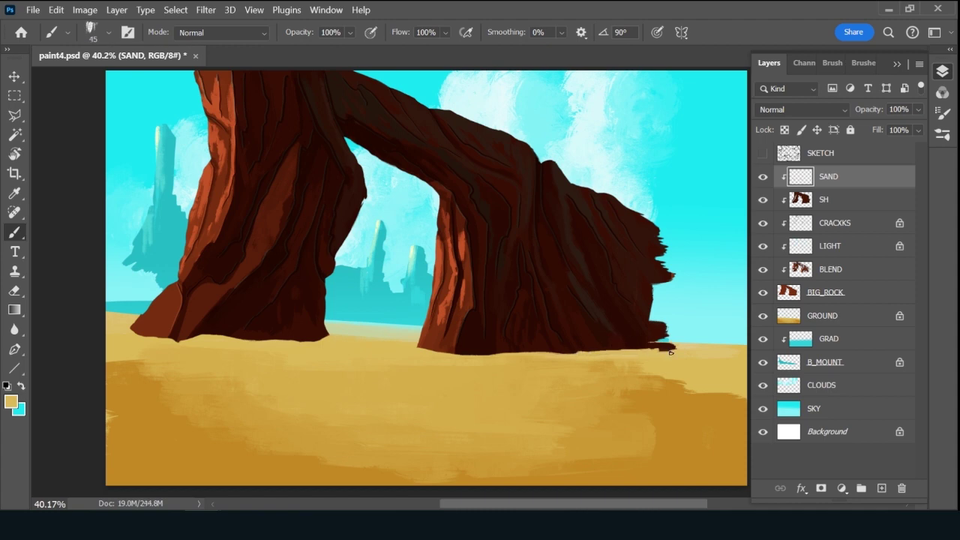
# Add a new layer named R_ROCK and make the SKETCH layer visible.
pyautogui.click(882, 488)
pyautogui.doubleClick(821, 179)
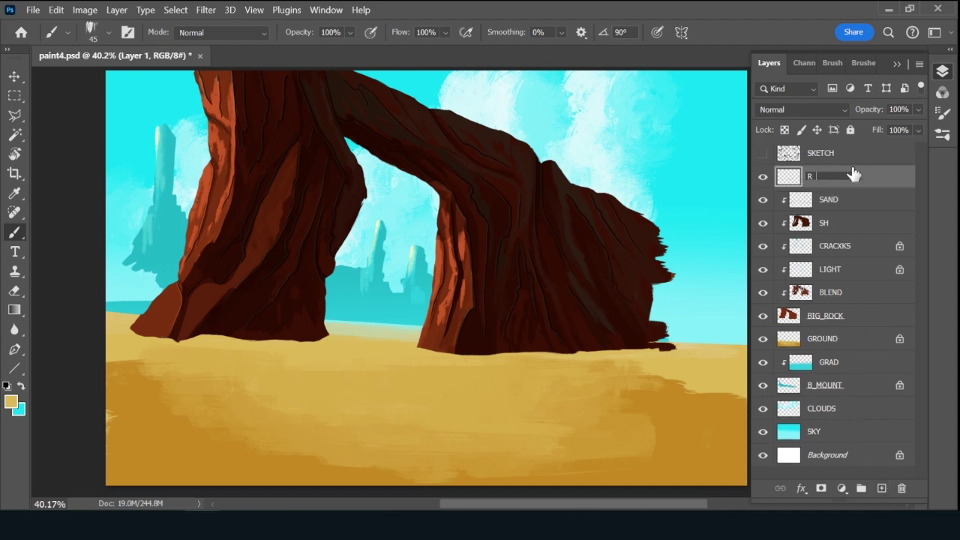
pyautogui.write('R_ROCK')
pyautogui.press('Return')
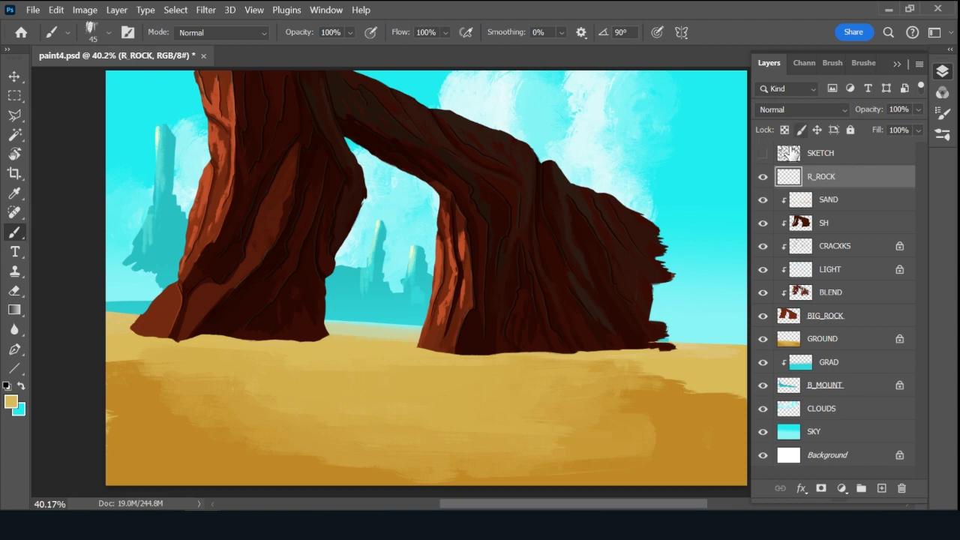
pyautogui.click(763, 153)
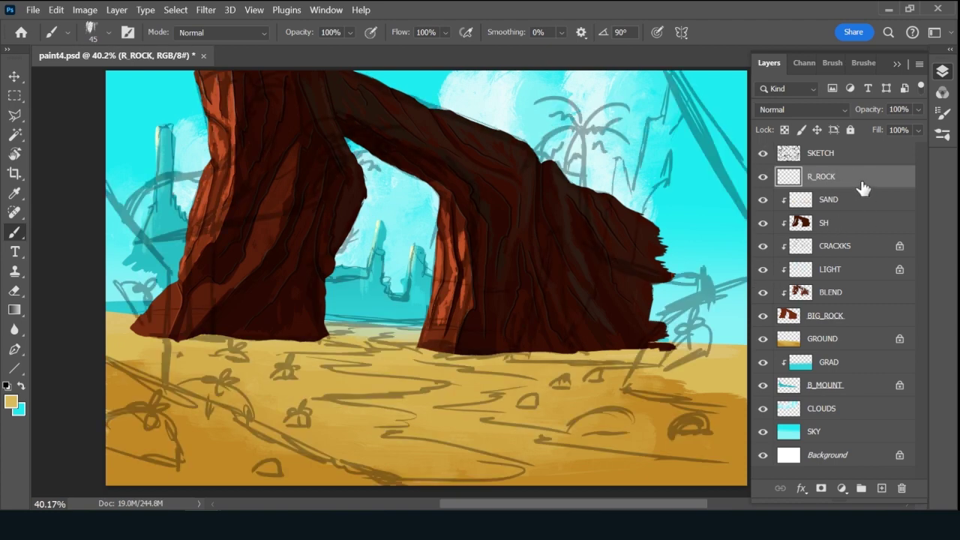
# Set the foreground colour to brown 7c4c1d, starting from the rock's sampled brown.
pyautogui.click(864, 63)
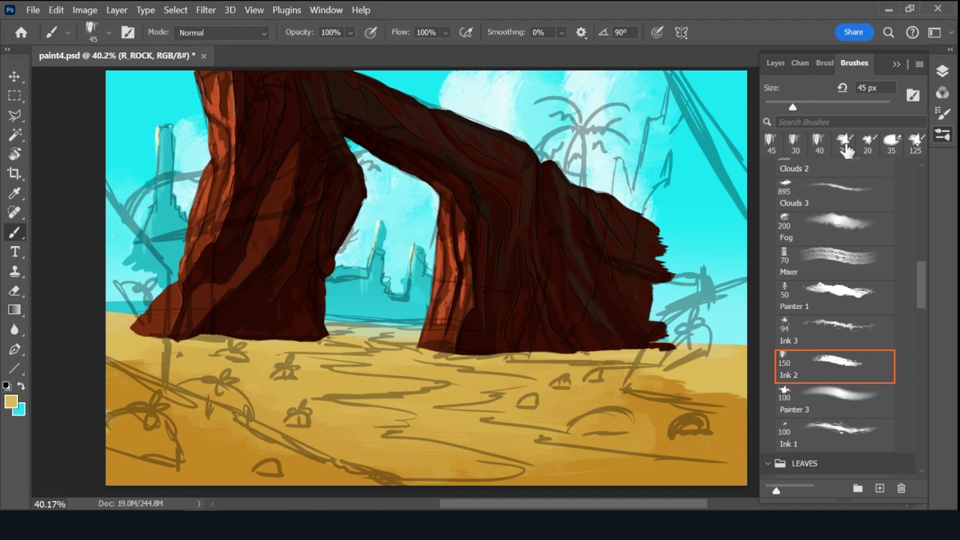
pyautogui.click(775, 63)
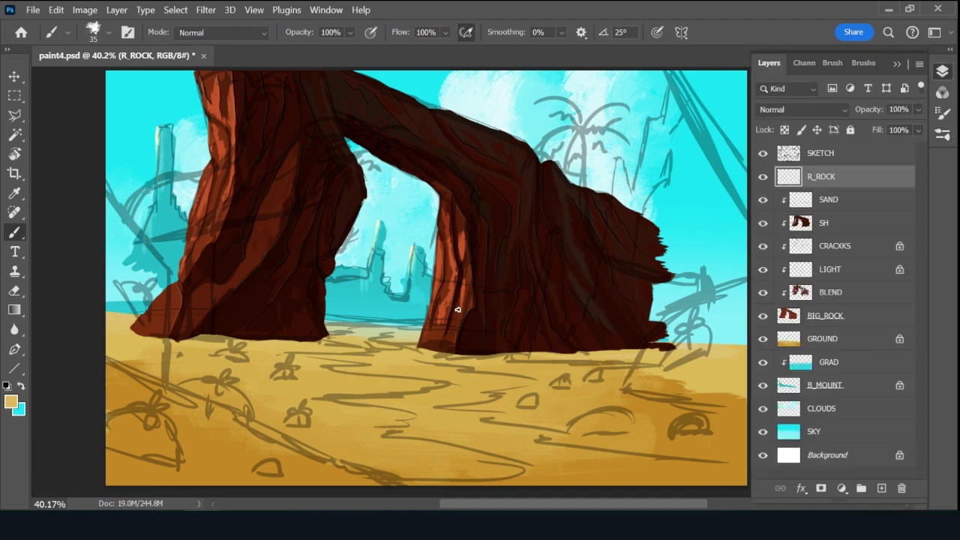
pyautogui.click(9, 403)
pyautogui.click(204, 292)
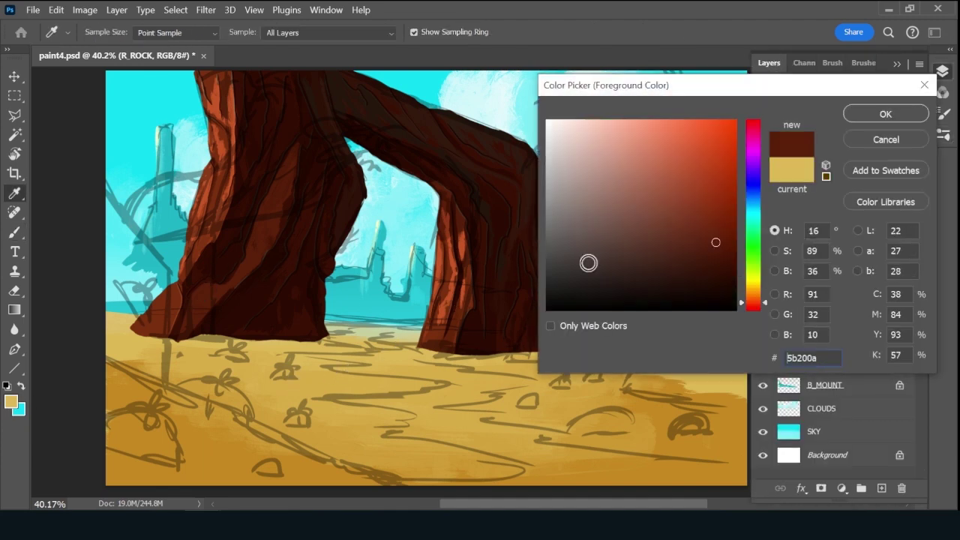
pyautogui.moveTo(756, 304); pyautogui.dragTo(756, 298)
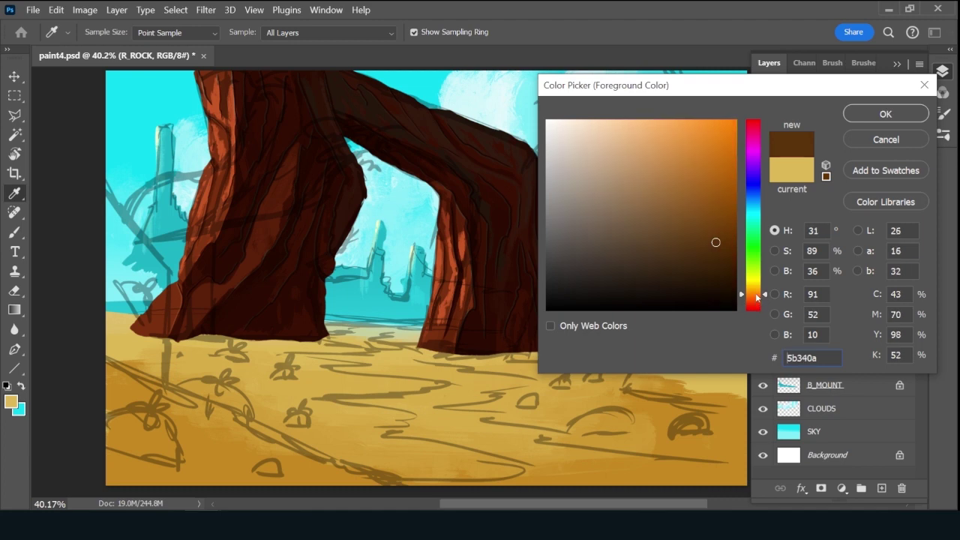
pyautogui.moveTo(702, 244); pyautogui.dragTo(692, 218)
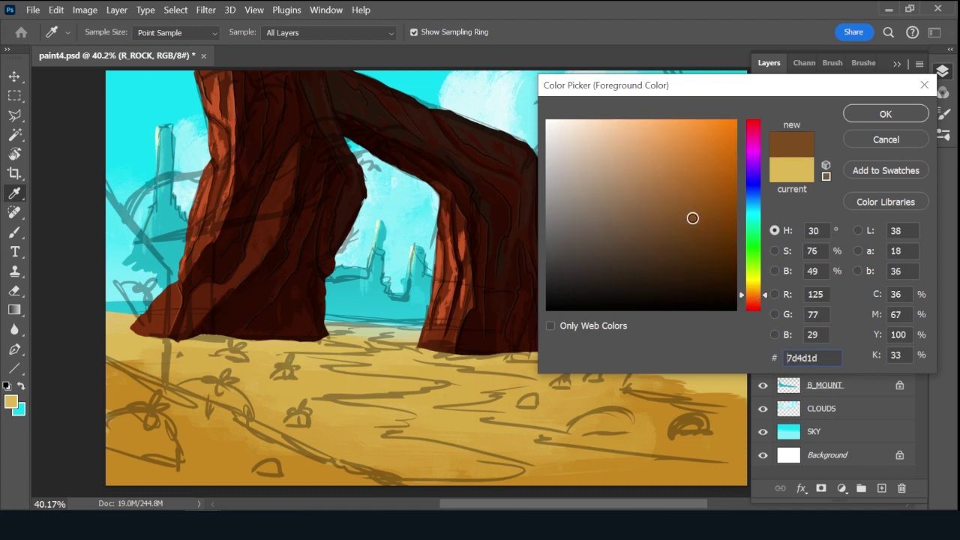
pyautogui.click(883, 114)
pyautogui.press('b')
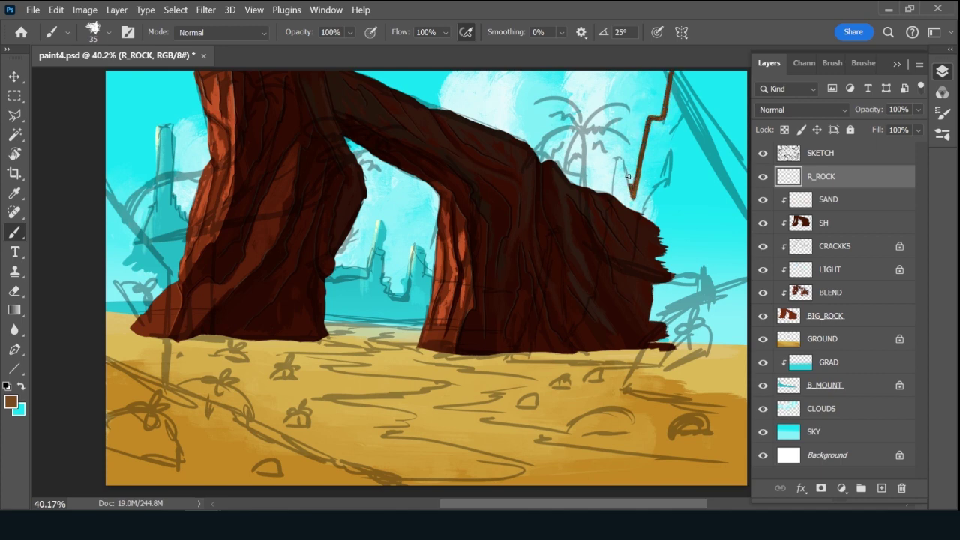
# Draw the brown outline and base line of the new rock over the arch's right side.
pyautogui.moveTo(615, 169); pyautogui.dragTo(595, 282)
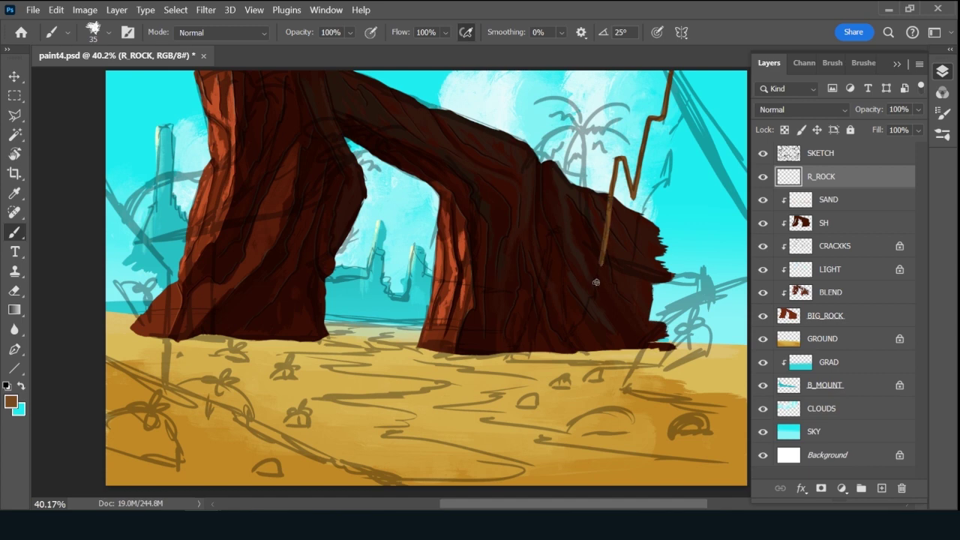
pyautogui.moveTo(576, 327); pyautogui.dragTo(571, 340)
pyautogui.moveTo(558, 307)
pyautogui.mouseDown()
pyautogui.moveTo(564, 244)
pyautogui.moveTo(518, 342)
pyautogui.moveTo(671, 364)
pyautogui.moveTo(747, 361)
pyautogui.mouseUp()
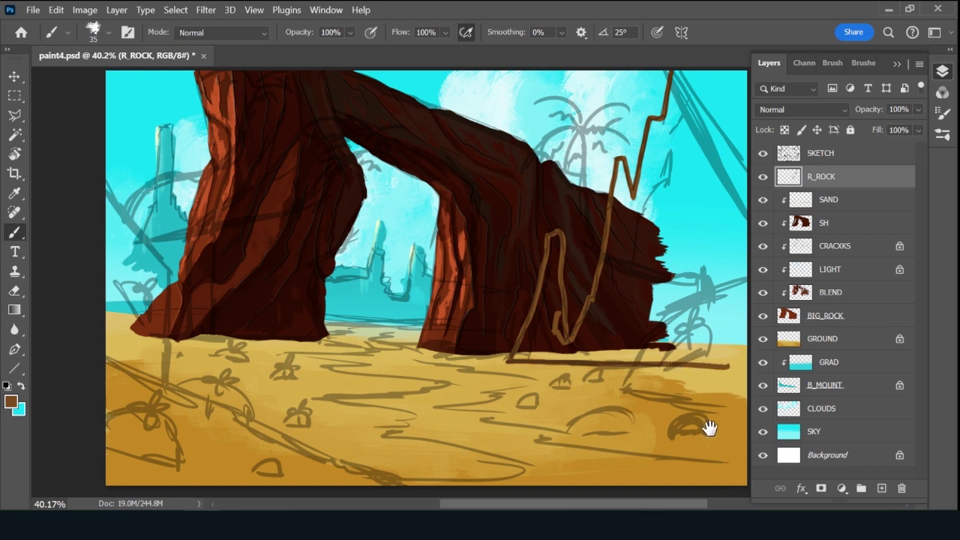
pyautogui.moveTo(708, 428); pyautogui.dragTo(671, 422)
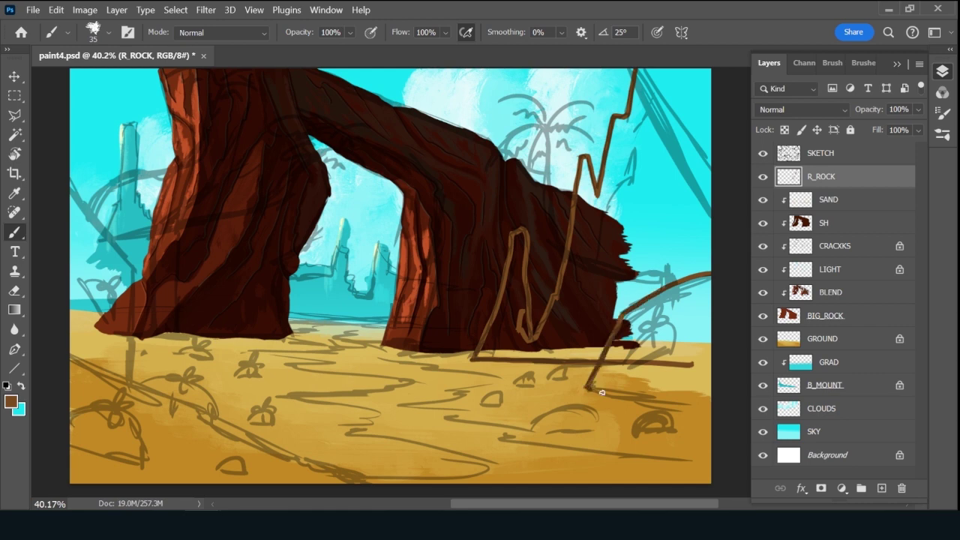
pyautogui.moveTo(631, 399); pyautogui.dragTo(669, 401)
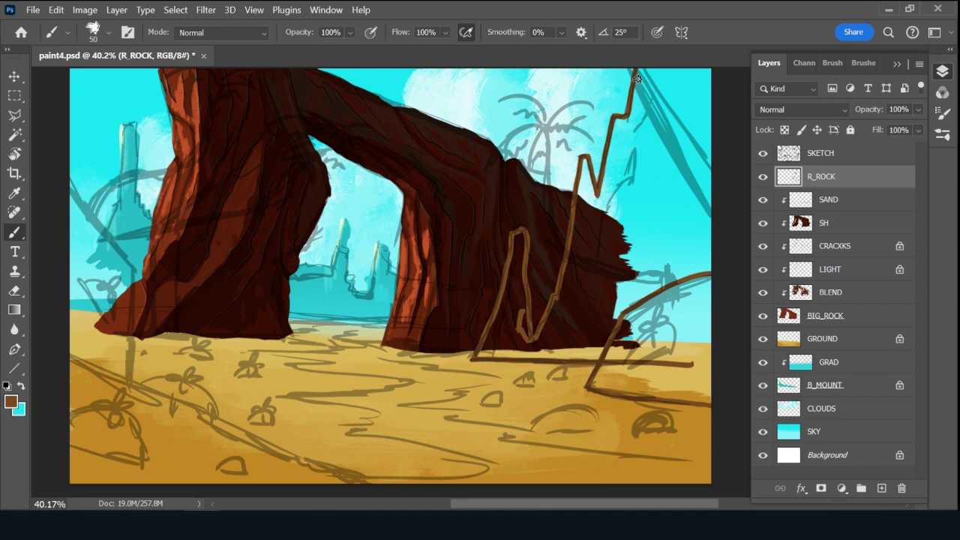
# Enlarge the brush and block in the top of the rock's diagonal edge.
pyautogui.moveTo(639, 75)
pyautogui.mouseDown()
pyautogui.moveTo(636, 107)
pyautogui.moveTo(642, 78)
pyautogui.mouseUp()
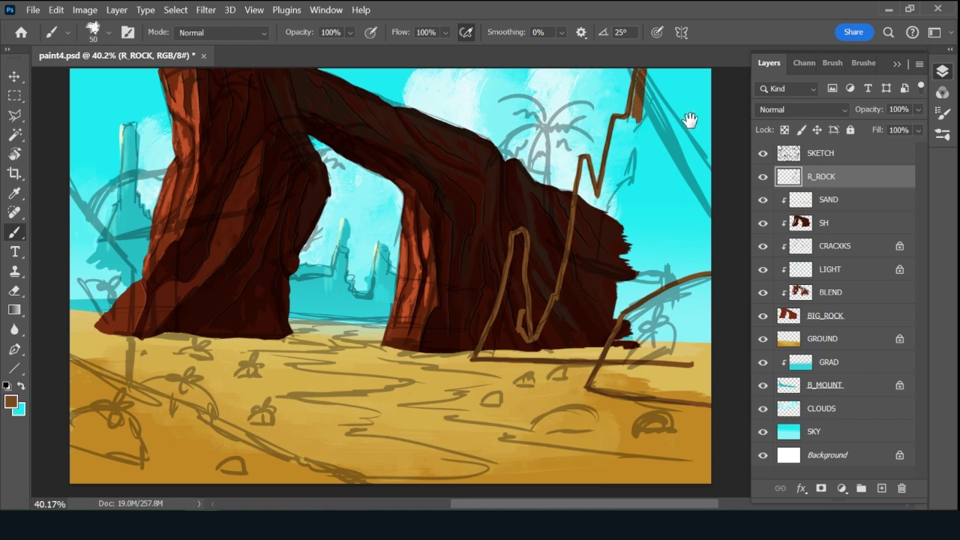
pyautogui.moveTo(684, 113); pyautogui.dragTo(679, 139)
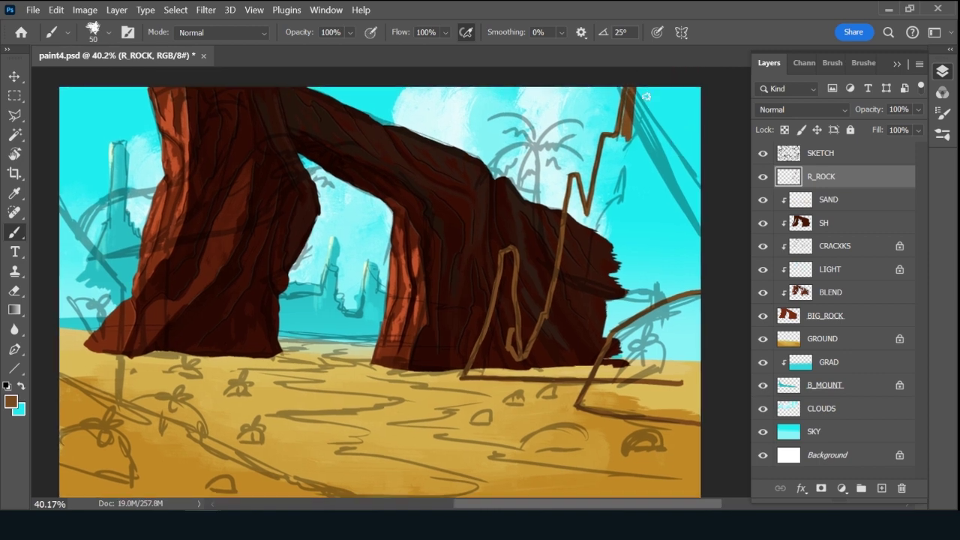
pyautogui.press(']')
pyautogui.press(']')
pyautogui.press(']')
pyautogui.press(']')
pyautogui.moveTo(630, 90)
pyautogui.mouseDown()
pyautogui.moveTo(624, 120)
pyautogui.moveTo(639, 81)
pyautogui.moveTo(637, 152)
pyautogui.moveTo(643, 96)
pyautogui.moveTo(656, 93)
pyautogui.moveTo(668, 168)
pyautogui.moveTo(692, 133)
pyautogui.moveTo(704, 88)
pyautogui.moveTo(698, 178)
pyautogui.moveTo(684, 137)
pyautogui.moveTo(651, 150)
pyautogui.moveTo(673, 168)
pyautogui.moveTo(673, 241)
pyautogui.moveTo(693, 171)
pyautogui.moveTo(683, 239)
pyautogui.moveTo(697, 242)
pyautogui.moveTo(665, 282)
pyautogui.moveTo(697, 270)
pyautogui.mouseUp()
pyautogui.press(']')
pyautogui.press(']')
pyautogui.press(']')
pyautogui.press(']')
# Fill the sky gap and brown sliver along the upper cliff edge.
pyautogui.press('[')
pyautogui.press('[')
pyautogui.press('[')
pyautogui.press('[')
pyautogui.press('[')
pyautogui.press('[')
pyautogui.press('[')
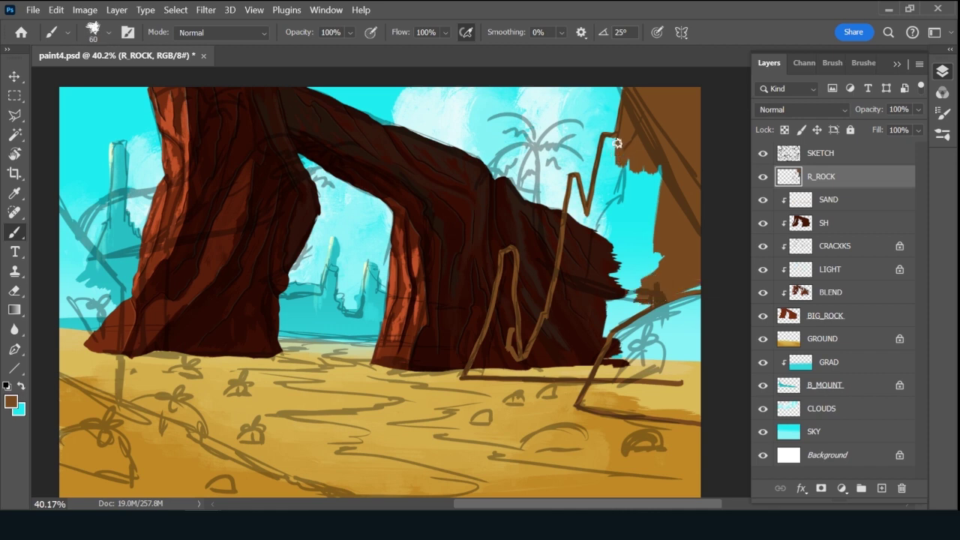
pyautogui.moveTo(601, 199)
pyautogui.mouseDown()
pyautogui.moveTo(615, 138)
pyautogui.moveTo(597, 212)
pyautogui.moveTo(625, 144)
pyautogui.moveTo(618, 178)
pyautogui.moveTo(622, 203)
pyautogui.moveTo(632, 158)
pyautogui.moveTo(633, 214)
pyautogui.moveTo(650, 156)
pyautogui.moveTo(648, 238)
pyautogui.moveTo(666, 163)
pyautogui.moveTo(652, 220)
pyautogui.mouseUp()
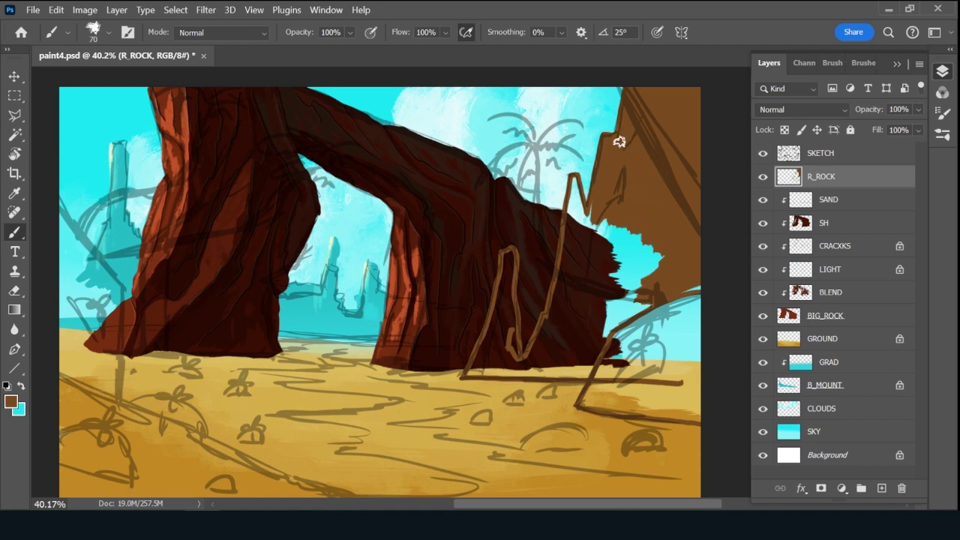
pyautogui.press(']')
pyautogui.press('[')
pyautogui.moveTo(572, 215)
pyautogui.mouseDown()
pyautogui.moveTo(577, 187)
pyautogui.moveTo(567, 251)
pyautogui.moveTo(580, 212)
pyautogui.moveTo(586, 235)
pyautogui.moveTo(593, 209)
pyautogui.moveTo(594, 223)
pyautogui.moveTo(600, 216)
pyautogui.moveTo(588, 222)
pyautogui.moveTo(590, 206)
pyautogui.moveTo(581, 222)
pyautogui.moveTo(601, 214)
pyautogui.moveTo(588, 238)
pyautogui.moveTo(620, 226)
pyautogui.moveTo(579, 267)
pyautogui.moveTo(630, 232)
pyautogui.moveTo(585, 271)
pyautogui.moveTo(658, 245)
pyautogui.moveTo(602, 273)
pyautogui.moveTo(615, 267)
pyautogui.moveTo(596, 286)
pyautogui.moveTo(679, 282)
pyautogui.moveTo(651, 306)
pyautogui.moveTo(697, 303)
pyautogui.mouseUp()
pyautogui.press(']')
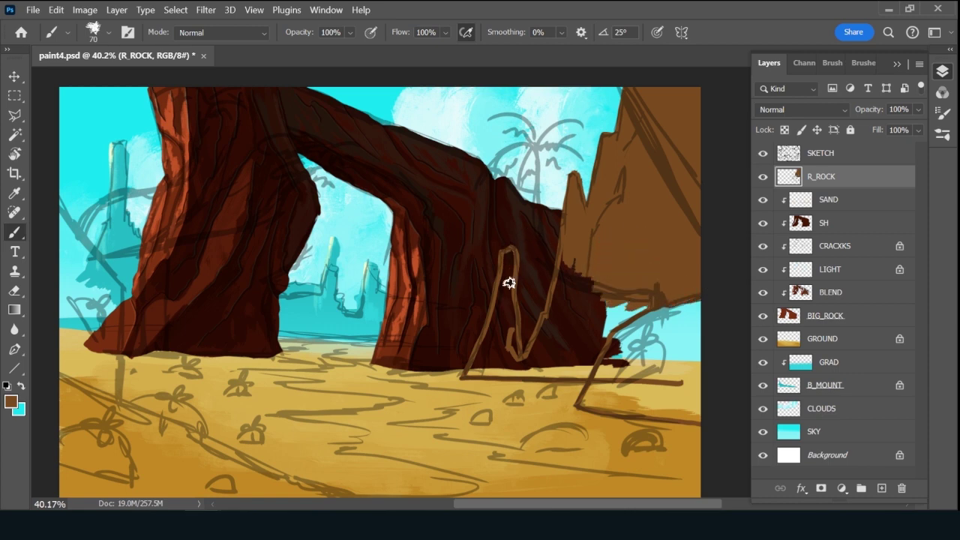
# Paint light brown over the sketched loop, rock edge, spire gap, and sky patch at the base.
pyautogui.moveTo(510, 280)
pyautogui.mouseDown()
pyautogui.moveTo(508, 254)
pyautogui.moveTo(500, 312)
pyautogui.moveTo(509, 256)
pyautogui.moveTo(503, 329)
pyautogui.moveTo(513, 300)
pyautogui.moveTo(518, 359)
pyautogui.moveTo(511, 287)
pyautogui.moveTo(507, 323)
pyautogui.moveTo(494, 324)
pyautogui.moveTo(500, 283)
pyautogui.moveTo(476, 360)
pyautogui.moveTo(489, 354)
pyautogui.moveTo(469, 373)
pyautogui.moveTo(548, 367)
pyautogui.moveTo(499, 336)
pyautogui.moveTo(481, 361)
pyautogui.moveTo(531, 362)
pyautogui.moveTo(491, 355)
pyautogui.mouseUp()
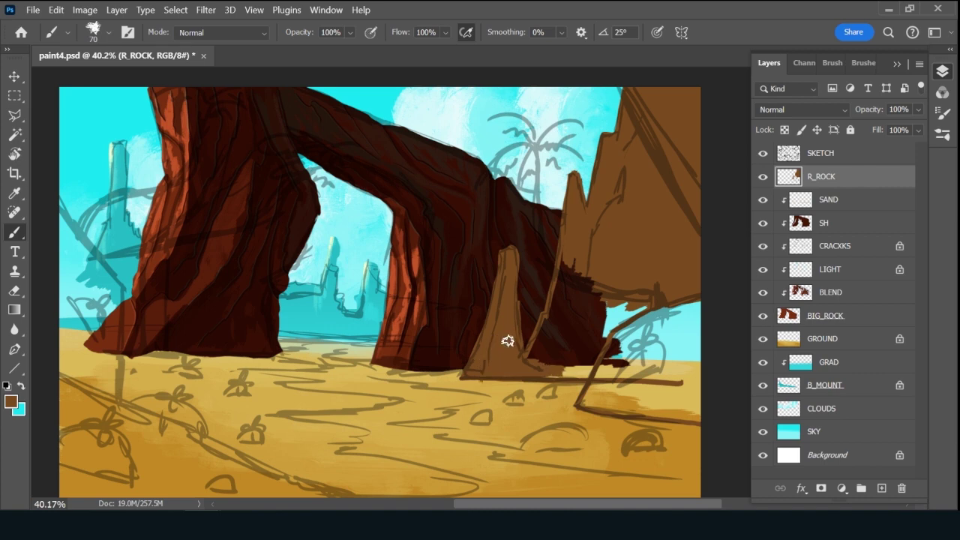
pyautogui.moveTo(564, 251)
pyautogui.mouseDown()
pyautogui.moveTo(565, 328)
pyautogui.moveTo(588, 253)
pyautogui.moveTo(582, 331)
pyautogui.moveTo(609, 279)
pyautogui.moveTo(631, 283)
pyautogui.moveTo(625, 348)
pyautogui.moveTo(658, 309)
pyautogui.moveTo(666, 348)
pyautogui.mouseUp()
pyautogui.moveTo(531, 363)
pyautogui.mouseDown()
pyautogui.moveTo(555, 313)
pyautogui.moveTo(540, 357)
pyautogui.moveTo(582, 325)
pyautogui.moveTo(562, 356)
pyautogui.moveTo(578, 349)
pyautogui.moveTo(550, 370)
pyautogui.moveTo(658, 371)
pyautogui.moveTo(617, 376)
pyautogui.moveTo(600, 339)
pyautogui.mouseUp()
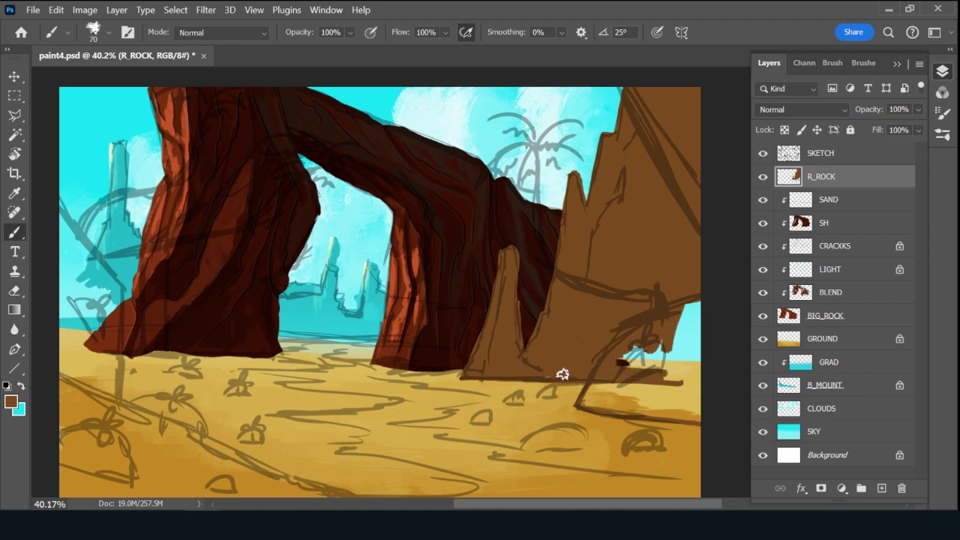
pyautogui.press(']')
pyautogui.press(']')
pyautogui.press(']')
pyautogui.moveTo(670, 315)
pyautogui.mouseDown()
pyautogui.moveTo(610, 363)
pyautogui.moveTo(671, 348)
pyautogui.moveTo(716, 316)
pyautogui.moveTo(629, 359)
pyautogui.moveTo(669, 356)
pyautogui.moveTo(604, 380)
pyautogui.moveTo(586, 404)
pyautogui.moveTo(695, 410)
pyautogui.moveTo(705, 419)
pyautogui.moveTo(619, 392)
pyautogui.moveTo(676, 377)
pyautogui.moveTo(608, 392)
pyautogui.moveTo(674, 384)
pyautogui.moveTo(677, 401)
pyautogui.moveTo(686, 360)
pyautogui.moveTo(681, 392)
pyautogui.moveTo(704, 379)
pyautogui.moveTo(703, 413)
pyautogui.mouseUp()
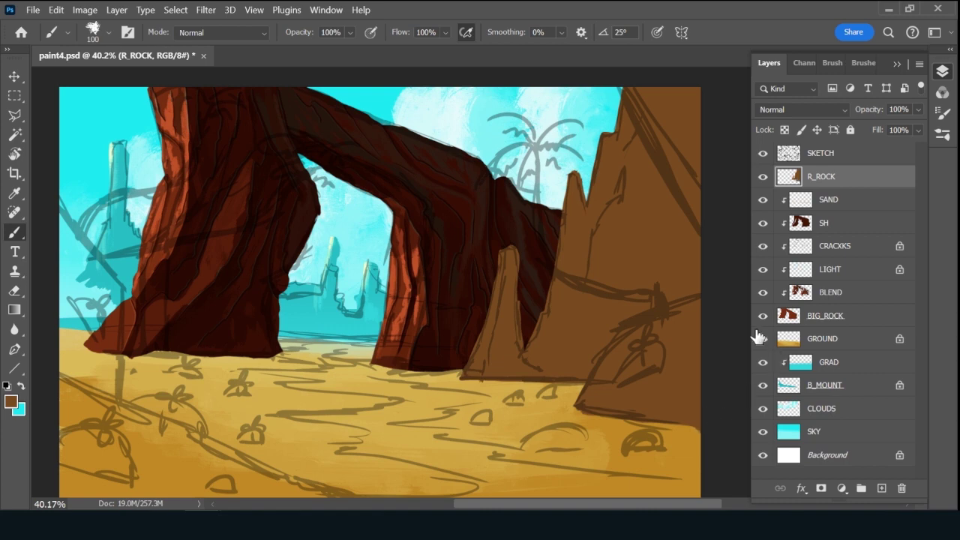
# Add a new layer clipped to R_ROCK and name it BLEN.
pyautogui.press('[')
pyautogui.press('[')
pyautogui.press('[')
pyautogui.press('[')
pyautogui.press('[')
pyautogui.click(881, 488)
pyautogui.keyDown('alt'); pyautogui.click(861, 188); pyautogui.keyUp('alt')
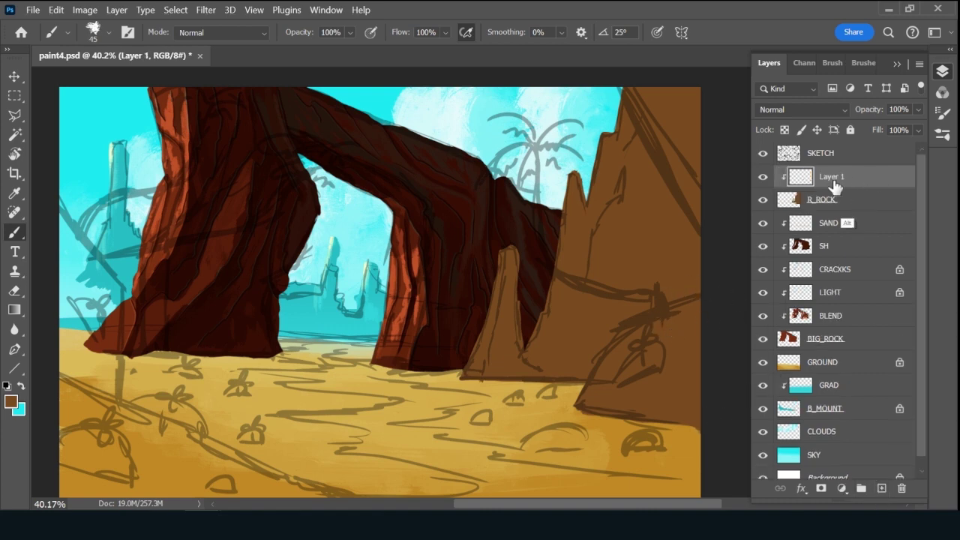
pyautogui.doubleClick(833, 177)
pyautogui.write('BLEN')
pyautogui.press('Return')
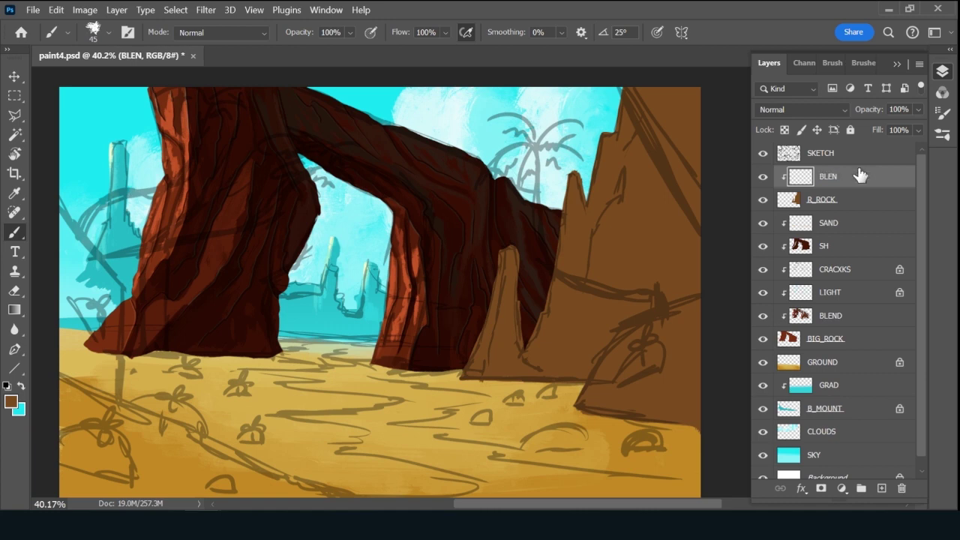
# Pick a different brush preset, hide SKETCH, and sample the rock's brown on R_ROCK.
pyautogui.click(863, 63)
pyautogui.click(870, 139)
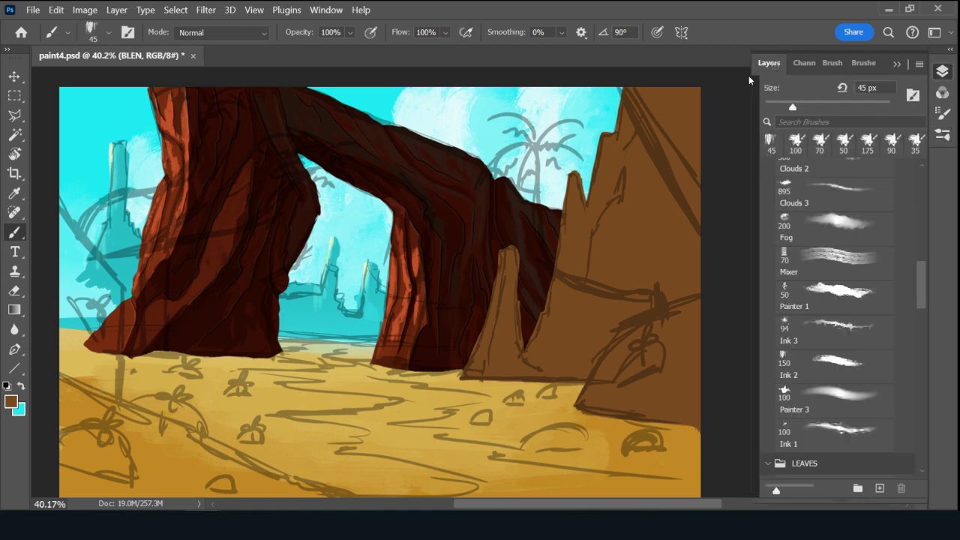
pyautogui.press(']')
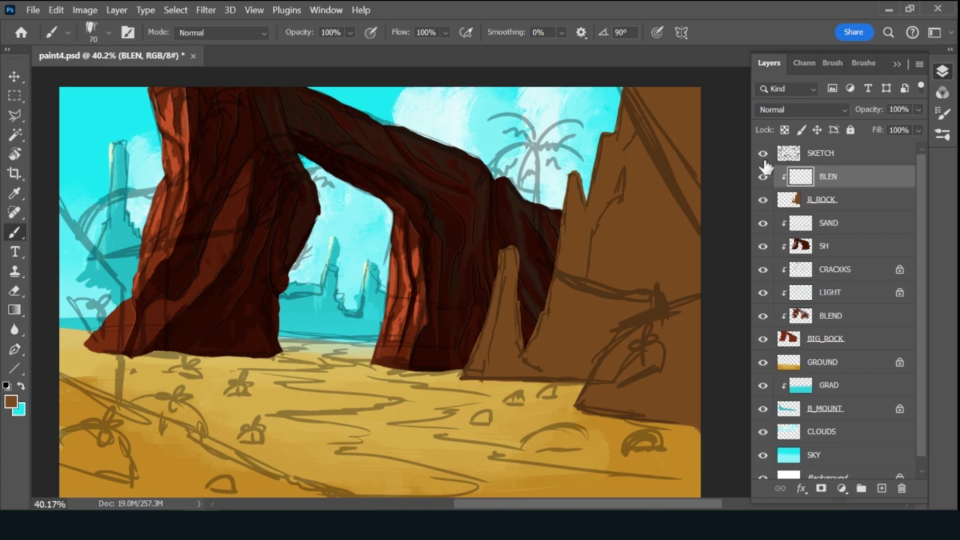
pyautogui.click(763, 154)
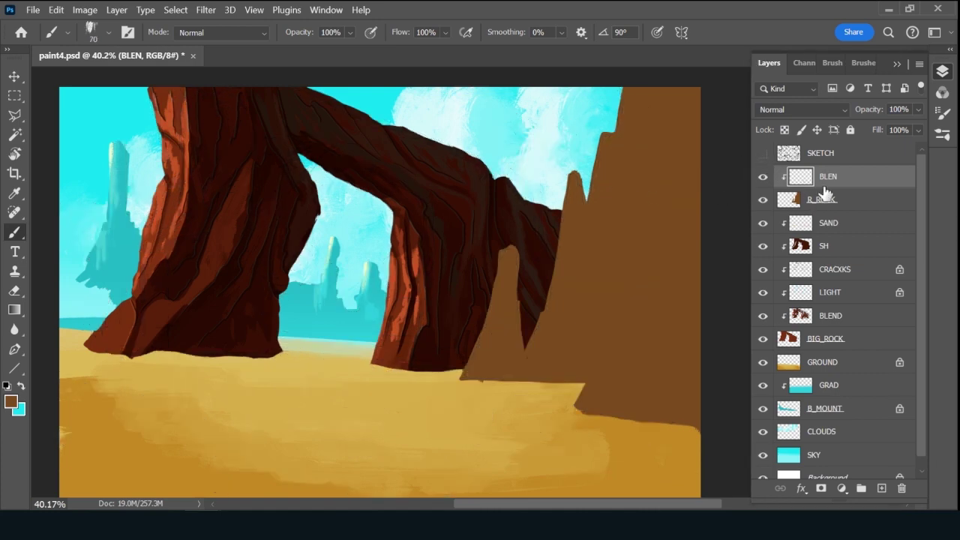
pyautogui.click(863, 202)
pyautogui.keyDown('alt'); pyautogui.click(639, 232); pyautogui.keyUp('alt')
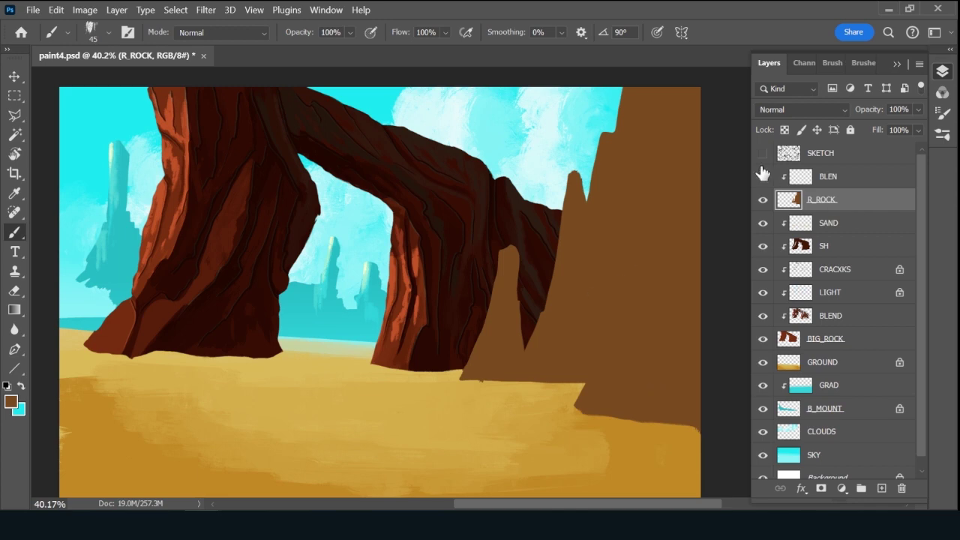
# Lock R_ROCK's transparency and fill the cliff with a darker brown.
pyautogui.click(855, 180)
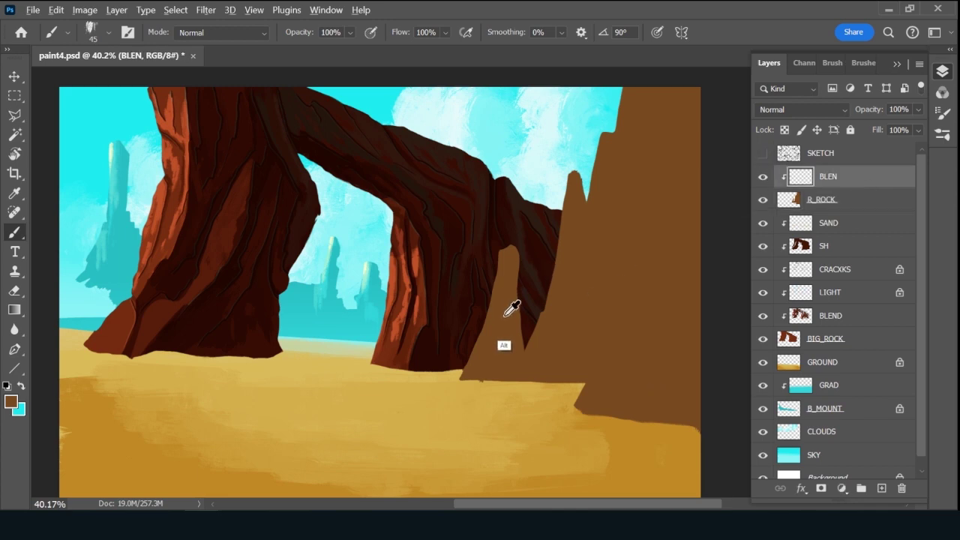
pyautogui.click(856, 211)
pyautogui.press('/')
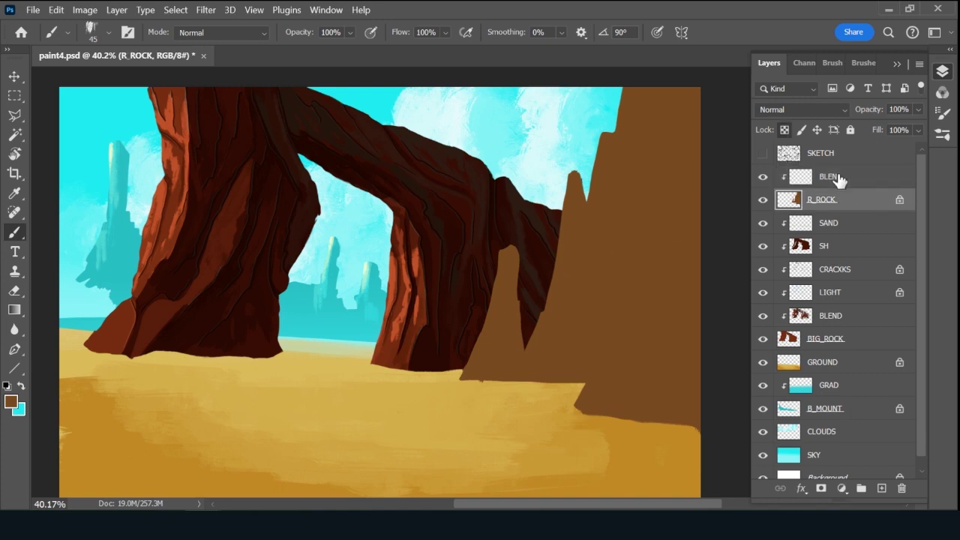
pyautogui.click(11, 403)
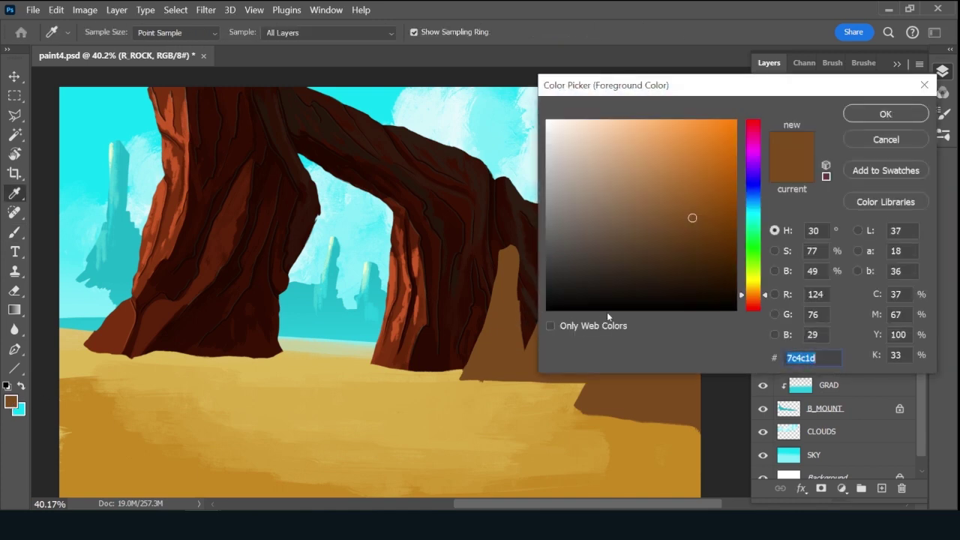
pyautogui.click(694, 239)
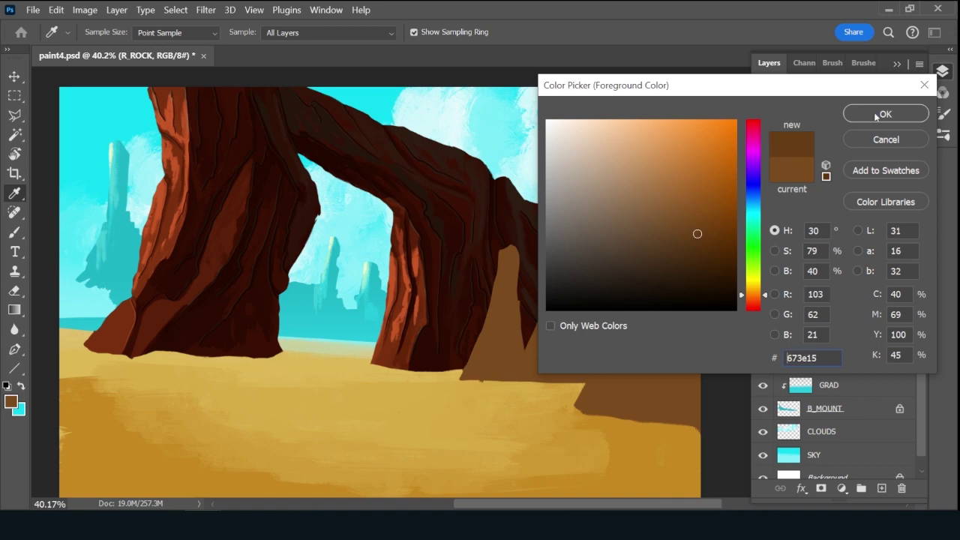
pyautogui.click(886, 113)
pyautogui.press('b')
pyautogui.hotkey('alt', 'BackSpace')
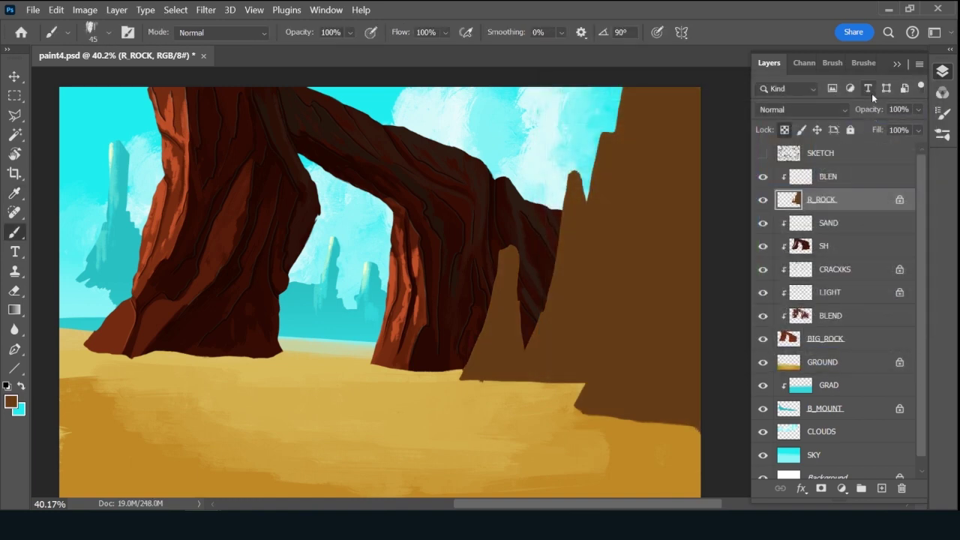
# On BLEN, cover the cyan sliver at the cliff's top and choose lighter brown 88541f.
pyautogui.click(841, 179)
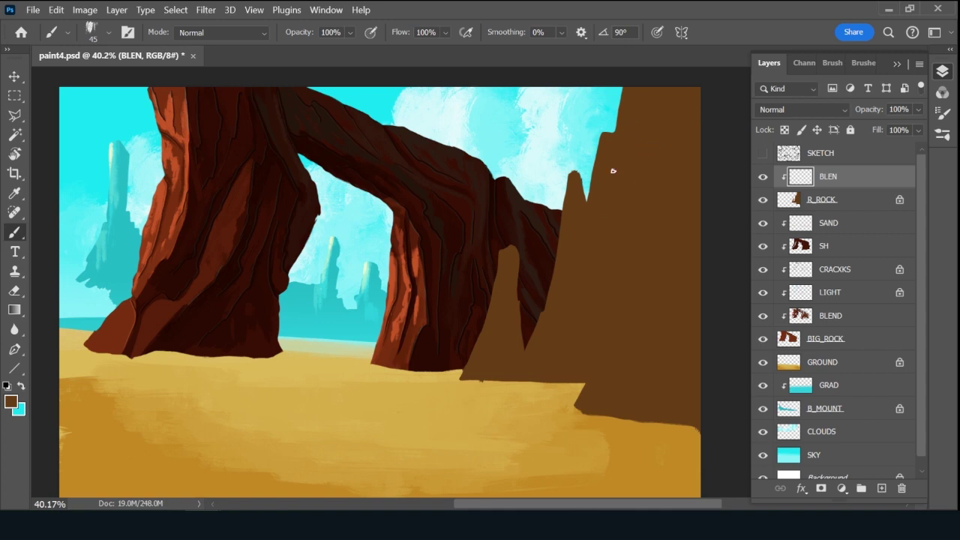
pyautogui.click(12, 401)
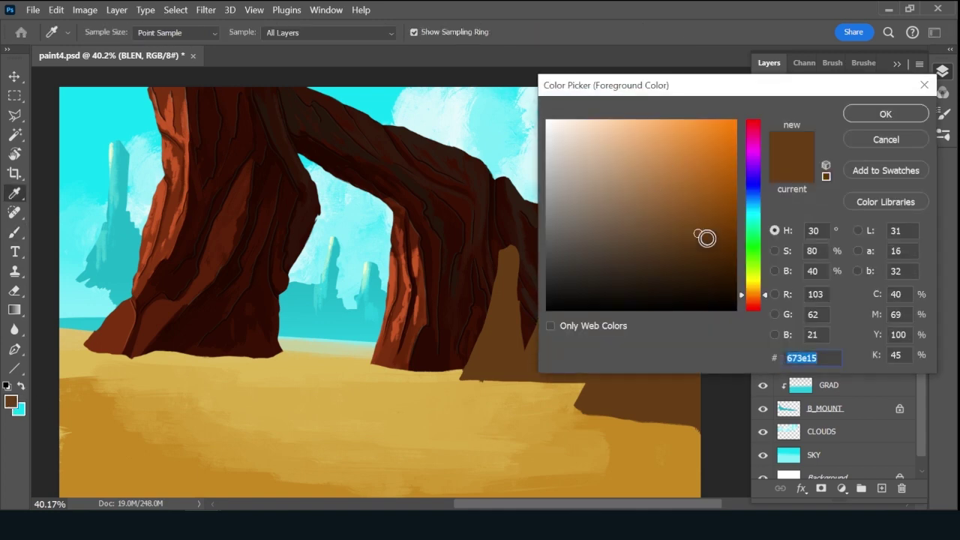
pyautogui.click(886, 114)
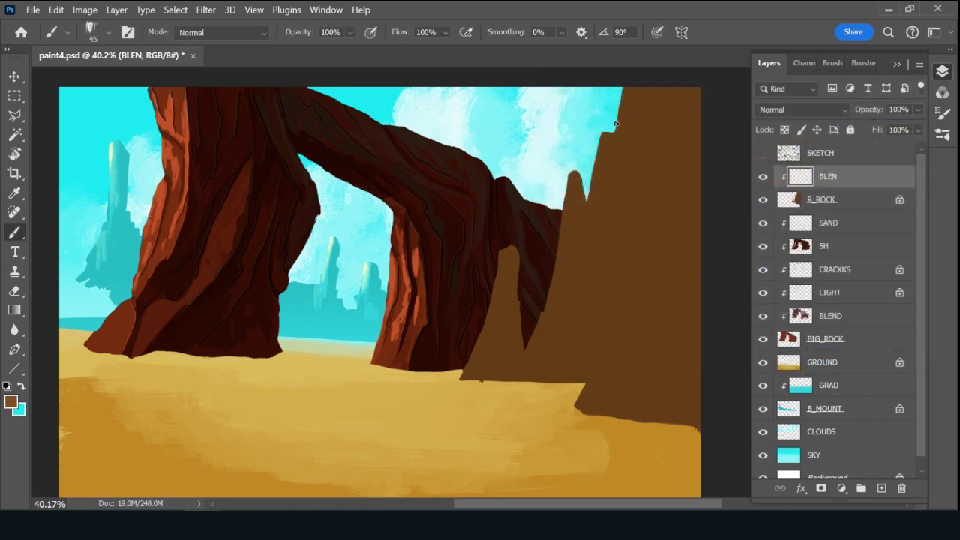
pyautogui.moveTo(626, 104)
pyautogui.mouseDown()
pyautogui.moveTo(620, 141)
pyautogui.moveTo(629, 87)
pyautogui.moveTo(633, 159)
pyautogui.mouseUp()
pyautogui.click(10, 402)
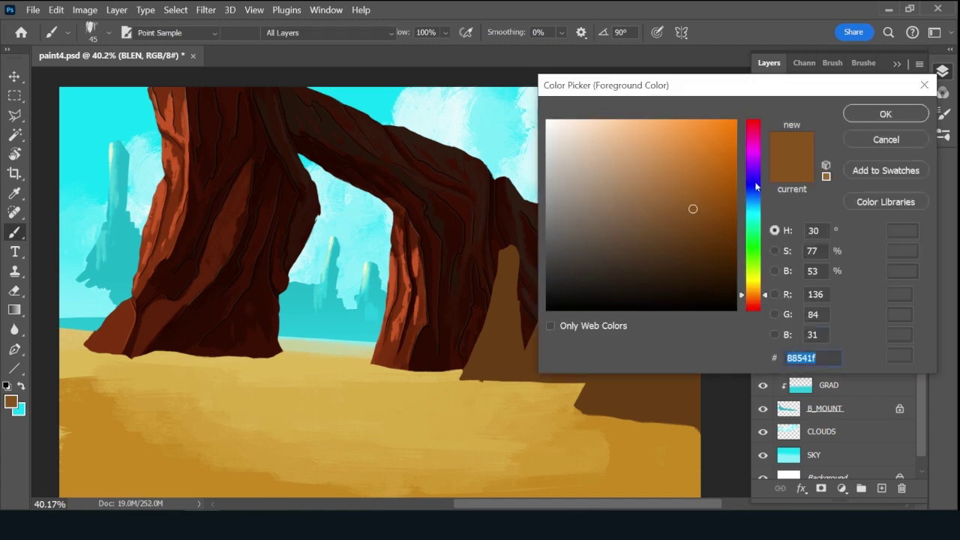
pyautogui.click(680, 181)
pyautogui.click(883, 114)
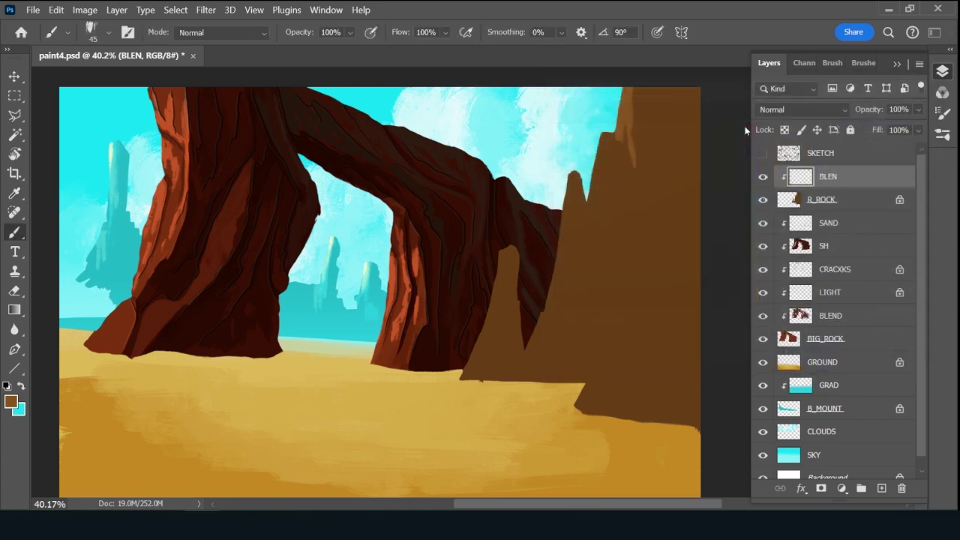
# Paint lighter brown highlights on the tall right peak's tip, left edge, and top edge.
pyautogui.moveTo(571, 172); pyautogui.dragTo(570, 193)
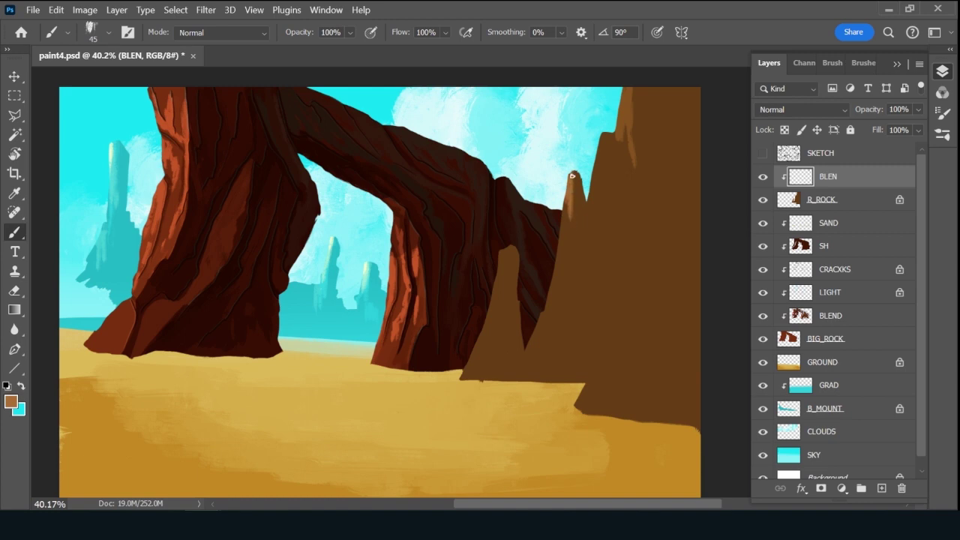
pyautogui.moveTo(601, 129); pyautogui.dragTo(600, 132)
pyautogui.moveTo(592, 207)
pyautogui.mouseDown()
pyautogui.moveTo(601, 143)
pyautogui.moveTo(596, 214)
pyautogui.moveTo(602, 162)
pyautogui.moveTo(608, 246)
pyautogui.mouseUp()
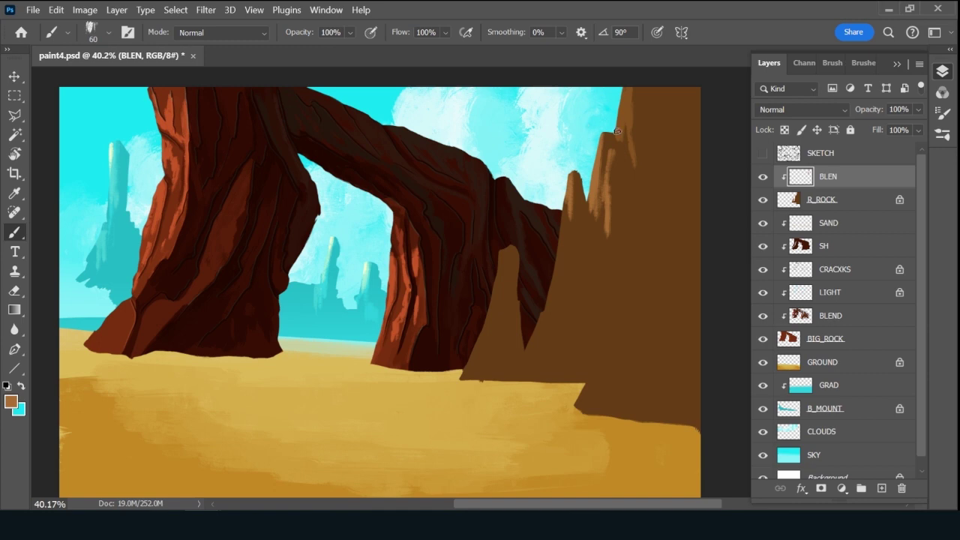
pyautogui.moveTo(618, 134)
pyautogui.mouseDown()
pyautogui.moveTo(624, 99)
pyautogui.moveTo(633, 161)
pyautogui.moveTo(643, 152)
pyautogui.moveTo(645, 167)
pyautogui.moveTo(639, 197)
pyautogui.moveTo(643, 85)
pyautogui.moveTo(644, 195)
pyautogui.moveTo(652, 90)
pyautogui.moveTo(654, 135)
pyautogui.moveTo(661, 91)
pyautogui.moveTo(663, 150)
pyautogui.moveTo(668, 82)
pyautogui.moveTo(667, 156)
pyautogui.mouseUp()
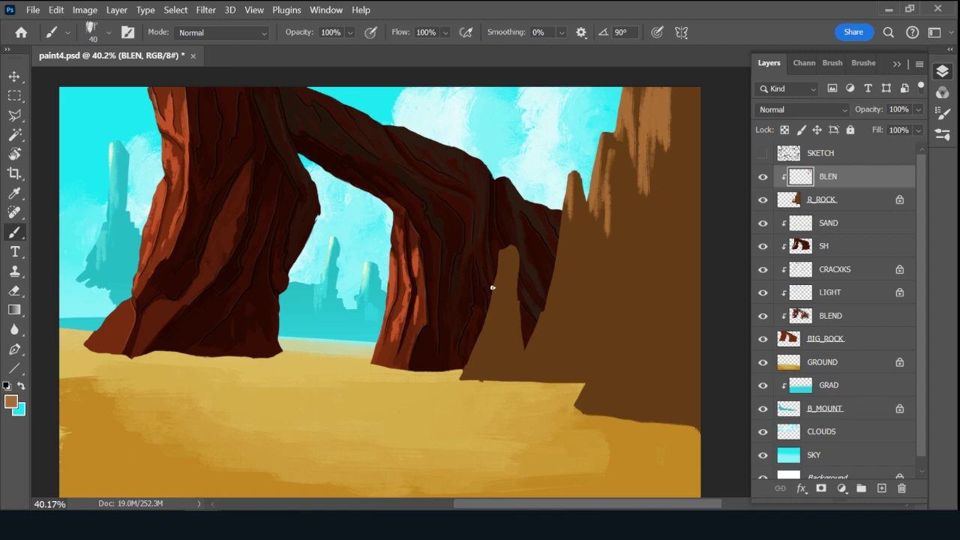
# Build up lighter brown highlights down the central spire's left edge.
pyautogui.moveTo(492, 296); pyautogui.dragTo(463, 379)
pyautogui.moveTo(495, 286); pyautogui.dragTo(480, 376)
pyautogui.moveTo(497, 297); pyautogui.dragTo(496, 376)
# Paint a light tan lit edge along the small foreground rock's slope and tip.
pyautogui.click(763, 154)
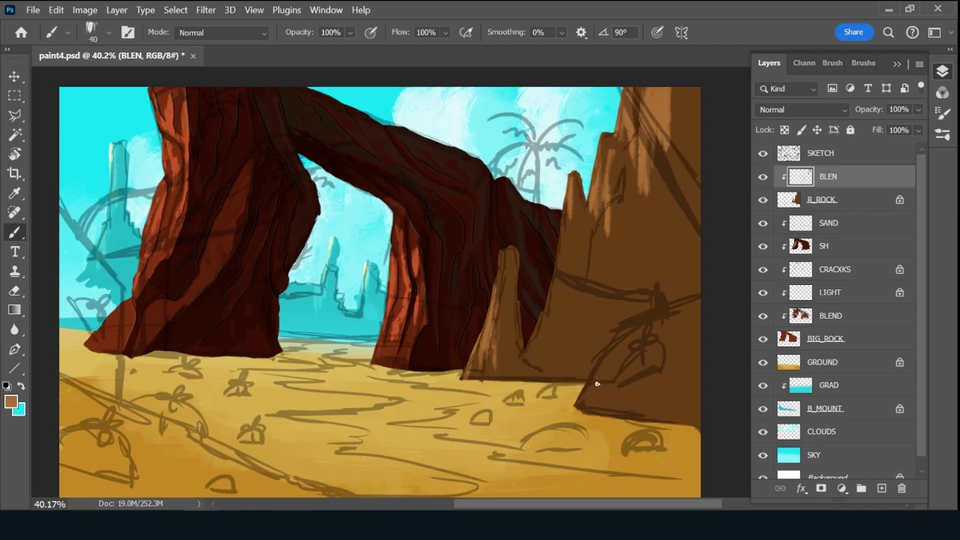
pyautogui.moveTo(579, 404)
pyautogui.mouseDown()
pyautogui.moveTo(607, 348)
pyautogui.moveTo(630, 327)
pyautogui.mouseUp()
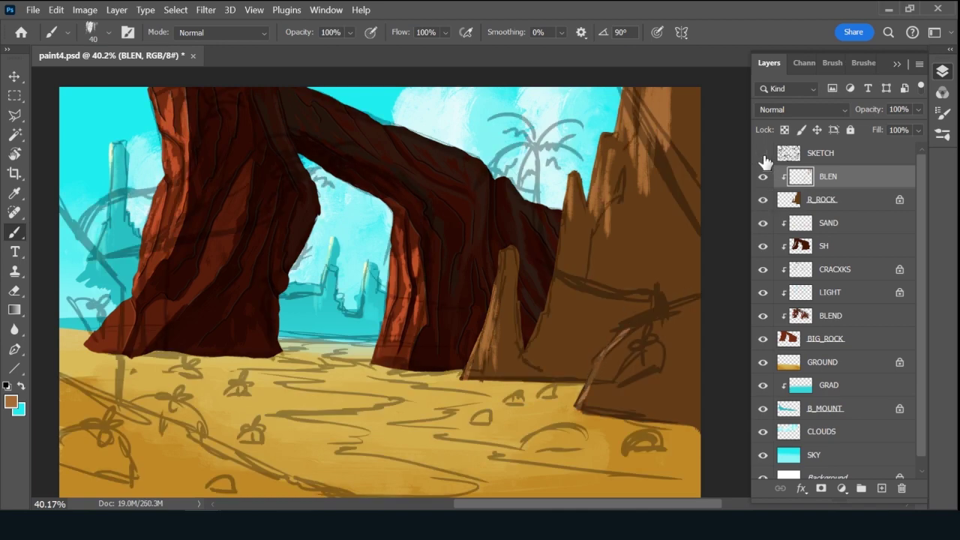
pyautogui.click(764, 154)
pyautogui.moveTo(592, 376)
pyautogui.mouseDown()
pyautogui.moveTo(584, 392)
pyautogui.moveTo(607, 349)
pyautogui.moveTo(593, 403)
pyautogui.moveTo(612, 358)
pyautogui.mouseUp()
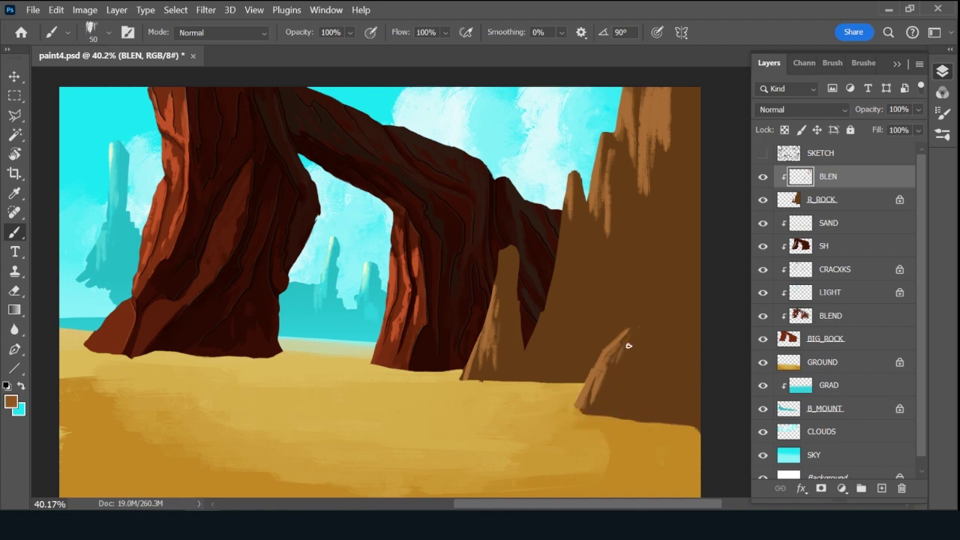
pyautogui.moveTo(616, 363)
pyautogui.mouseDown()
pyautogui.moveTo(641, 339)
pyautogui.moveTo(621, 379)
pyautogui.mouseUp()
pyautogui.moveTo(656, 339); pyautogui.dragTo(634, 355)
# Choose a darker brown and stroke the central spire's right edge.
pyautogui.press('x')
pyautogui.keyDown('alt'); pyautogui.click(663, 253); pyautogui.keyUp('alt')
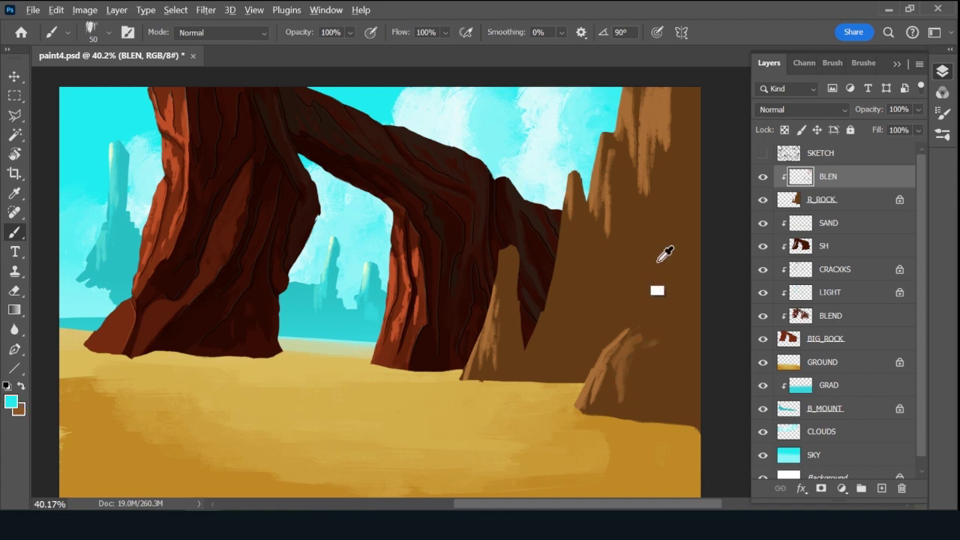
pyautogui.click(11, 403)
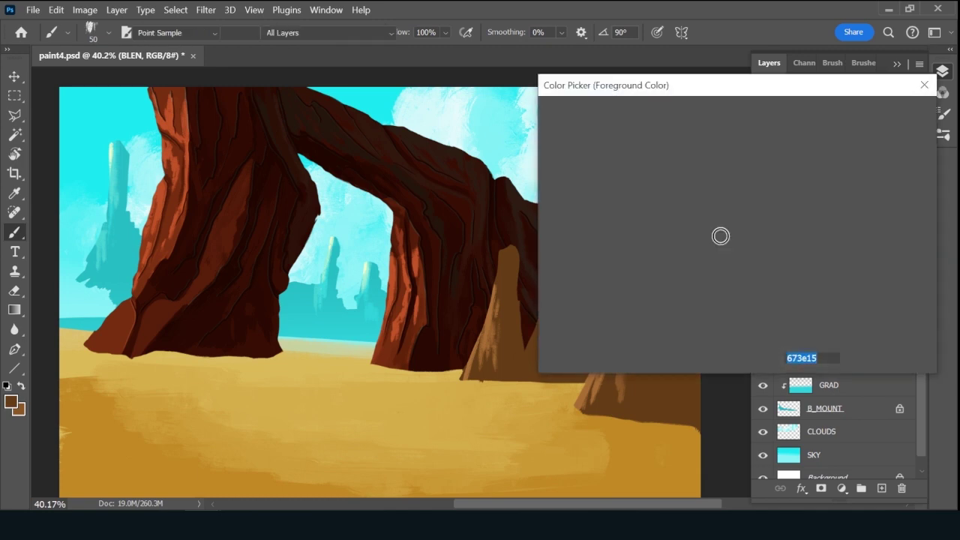
pyautogui.click(707, 249)
pyautogui.click(874, 115)
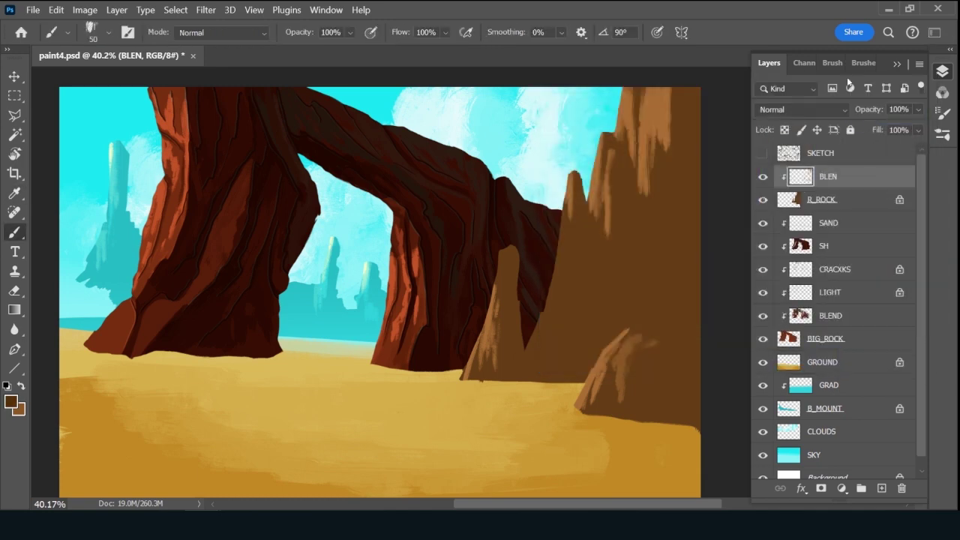
pyautogui.moveTo(511, 246)
pyautogui.mouseDown()
pyautogui.moveTo(509, 282)
pyautogui.moveTo(513, 249)
pyautogui.mouseUp()
pyautogui.hotkey('ctrl', 'z')
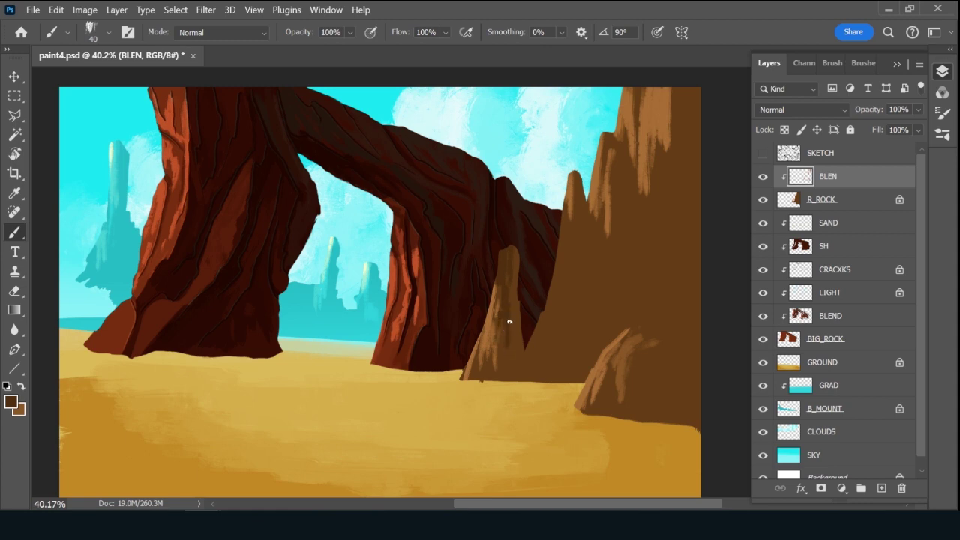
pyautogui.moveTo(513, 298); pyautogui.dragTo(512, 265)
# Sample sky cyan and add rim light on the spires' edges and the small rock's top.
pyautogui.keyDown('alt'); pyautogui.click(511, 334); pyautogui.keyUp('alt')
pyautogui.keyDown('alt'); pyautogui.click(602, 105); pyautogui.keyUp('alt')
pyautogui.moveTo(514, 277)
pyautogui.mouseDown()
pyautogui.moveTo(516, 249)
pyautogui.moveTo(516, 257)
pyautogui.mouseUp()
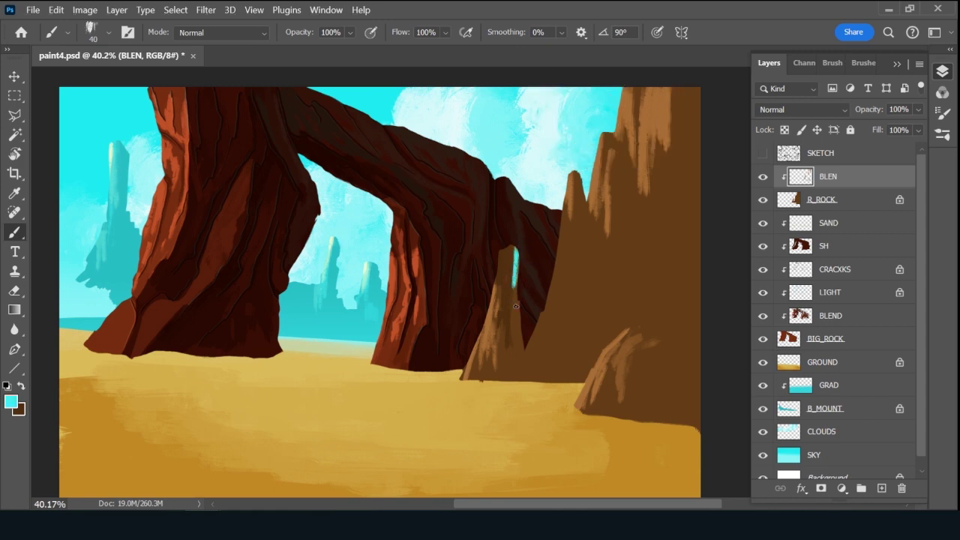
pyautogui.moveTo(579, 208)
pyautogui.mouseDown()
pyautogui.moveTo(581, 174)
pyautogui.moveTo(579, 193)
pyautogui.mouseUp()
pyautogui.moveTo(613, 132)
pyautogui.mouseDown()
pyautogui.moveTo(613, 197)
pyautogui.moveTo(614, 154)
pyautogui.mouseUp()
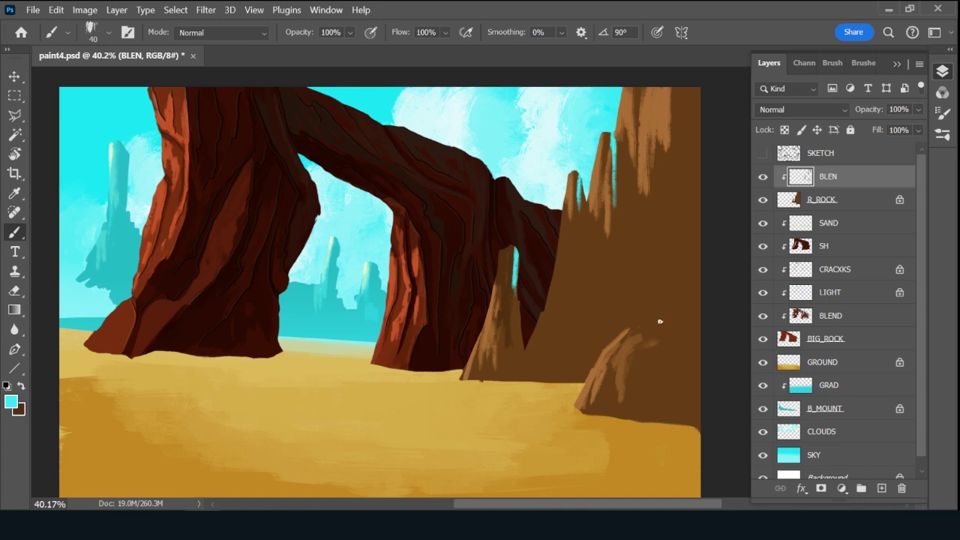
pyautogui.moveTo(660, 321)
pyautogui.mouseDown()
pyautogui.moveTo(688, 319)
pyautogui.moveTo(636, 328)
pyautogui.moveTo(671, 333)
pyautogui.moveTo(691, 321)
pyautogui.mouseUp()
# Sample browns from the spire and paint lighter vertical strokes down its face.
pyautogui.press('x')
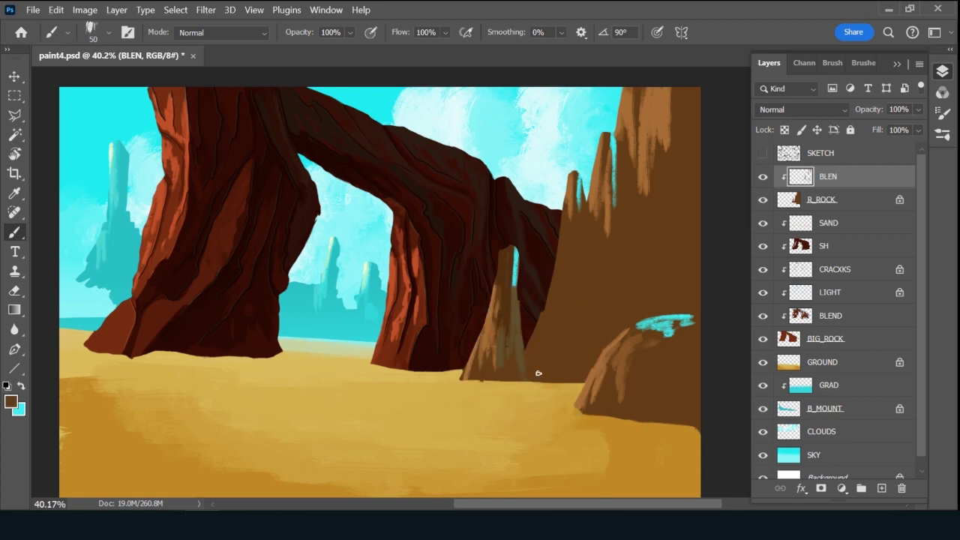
pyautogui.press('[')
pyautogui.keyDown('alt'); pyautogui.click(492, 298); pyautogui.keyUp('alt')
pyautogui.keyDown('alt'); pyautogui.click(499, 279); pyautogui.keyUp('alt')
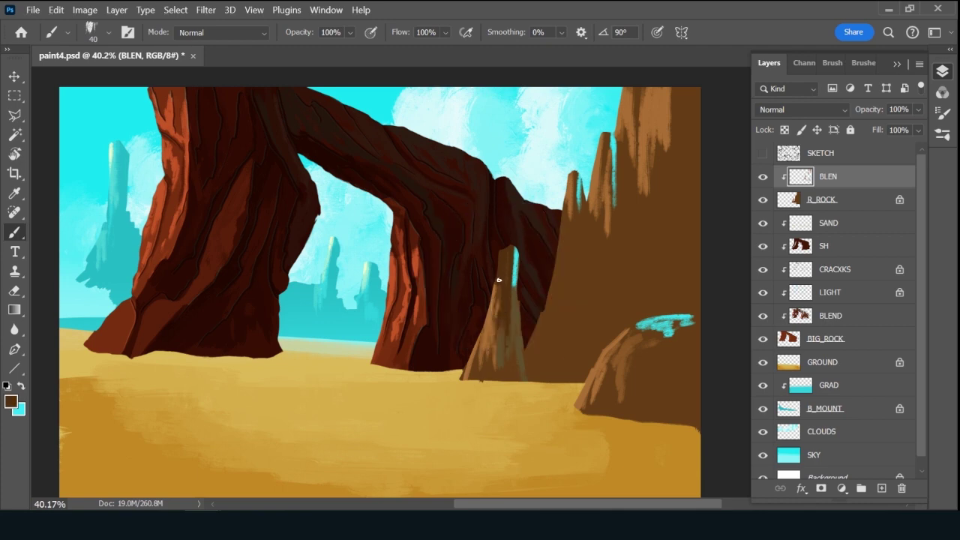
pyautogui.keyDown('alt'); pyautogui.click(495, 331); pyautogui.keyUp('alt')
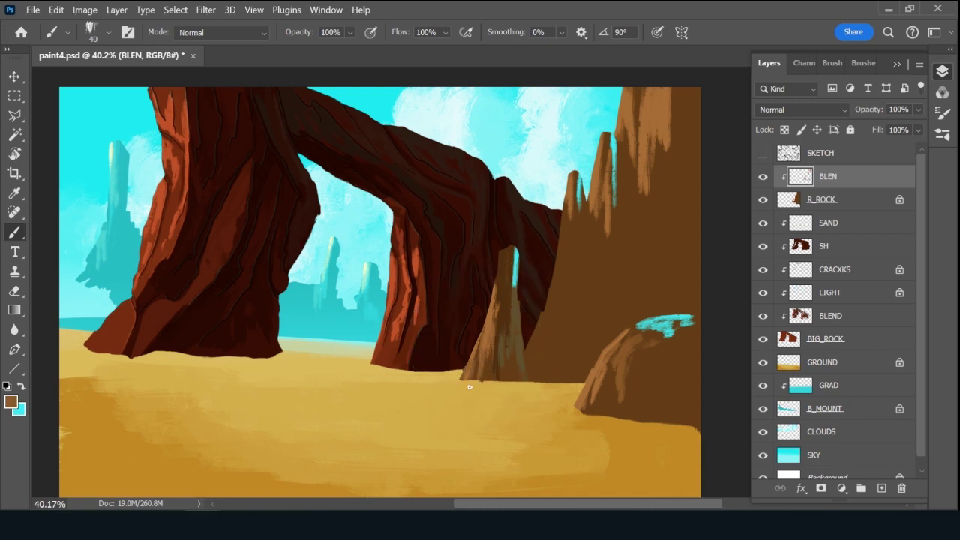
pyautogui.keyDown('alt'); pyautogui.click(488, 350); pyautogui.keyUp('alt')
pyautogui.moveTo(495, 373)
pyautogui.mouseDown()
pyautogui.moveTo(495, 350)
pyautogui.moveTo(496, 374)
pyautogui.mouseUp()
pyautogui.moveTo(501, 310)
pyautogui.mouseDown()
pyautogui.moveTo(498, 368)
pyautogui.moveTo(513, 387)
pyautogui.moveTo(510, 347)
pyautogui.moveTo(510, 370)
pyautogui.mouseUp()
pyautogui.keyDown('alt'); pyautogui.click(516, 342); pyautogui.keyUp('alt')
# Undo the accidental cyan-to-brown gradient and return to the brush.
pyautogui.press('g')
pyautogui.press('c')
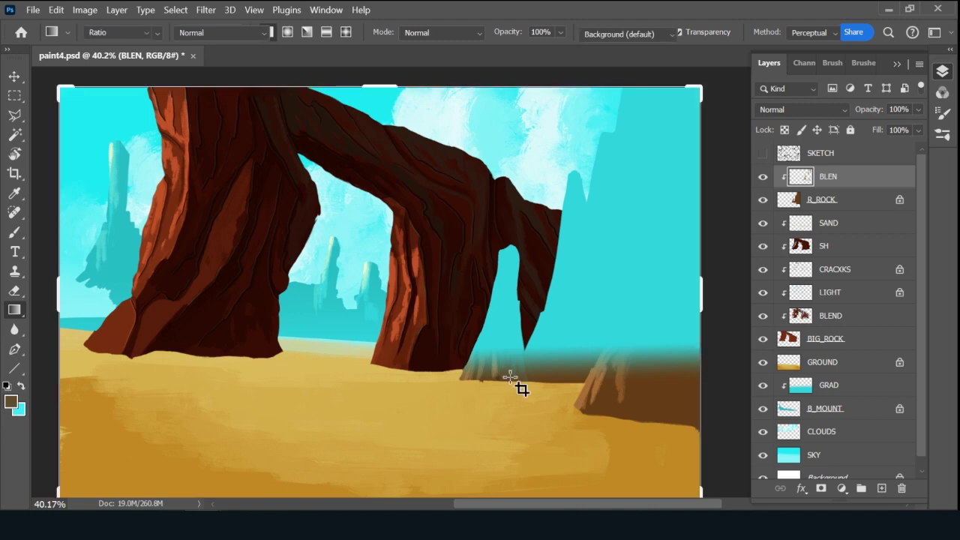
pyautogui.press('b')
pyautogui.hotkey('ctrl', 'z')
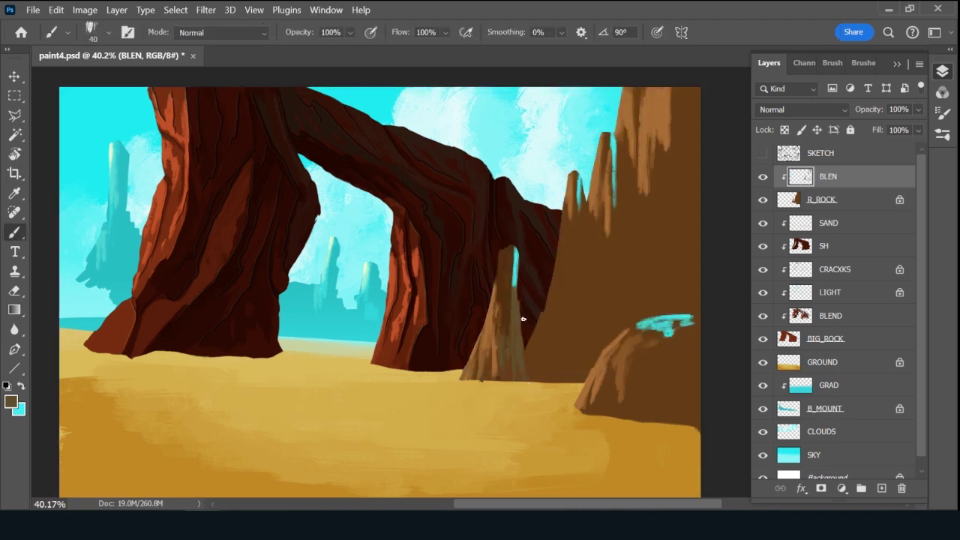
# Reshape the spire's tip with a dark left edge and cyan right-edge highlights.
pyautogui.keyDown('alt'); pyautogui.click(518, 257); pyautogui.keyUp('alt')
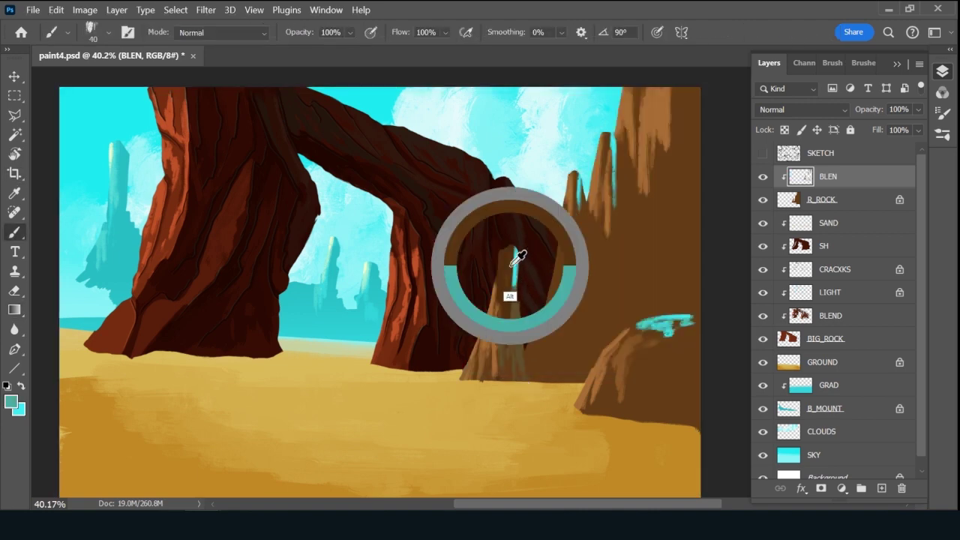
pyautogui.moveTo(511, 285)
pyautogui.mouseDown()
pyautogui.moveTo(513, 255)
pyautogui.moveTo(510, 302)
pyautogui.mouseUp()
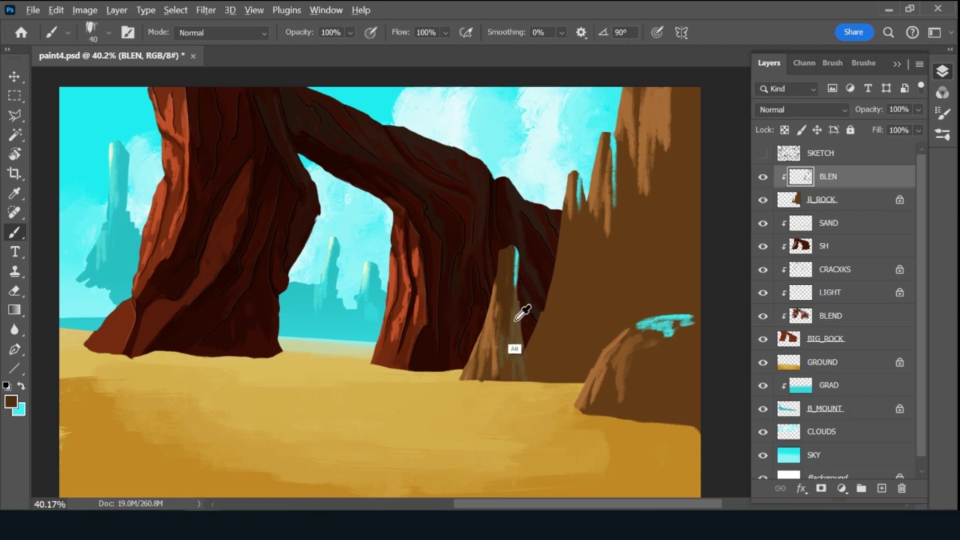
pyautogui.keyDown('alt'); pyautogui.click(517, 317); pyautogui.keyUp('alt')
pyautogui.moveTo(508, 249); pyautogui.dragTo(506, 297)
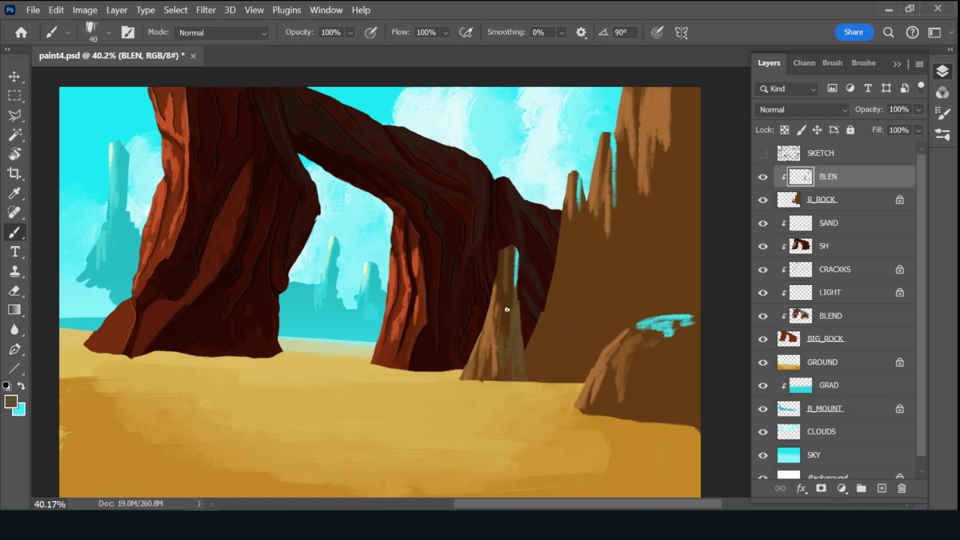
pyautogui.keyDown('alt'); pyautogui.click(502, 252); pyautogui.keyUp('alt')
pyautogui.moveTo(506, 257); pyautogui.dragTo(505, 314)
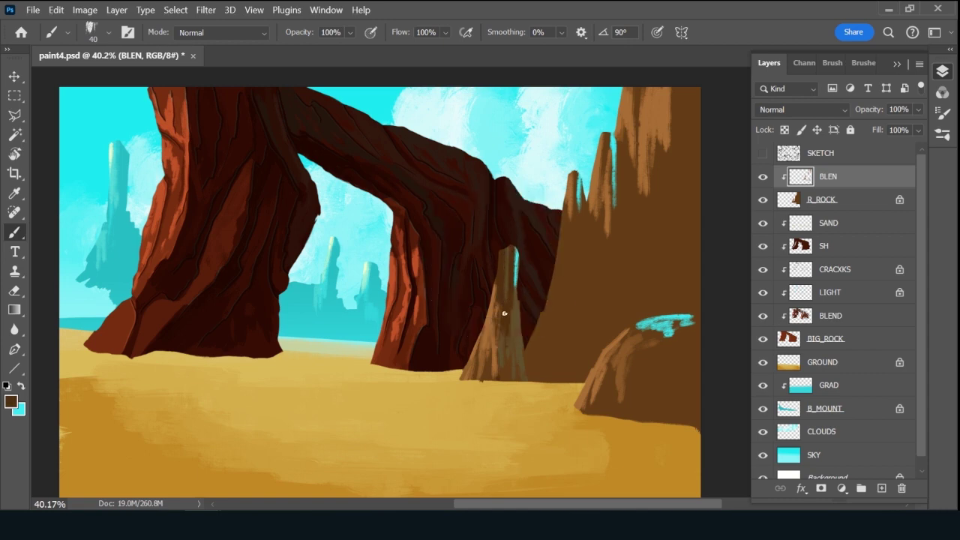
pyautogui.keyDown('alt'); pyautogui.click(519, 252); pyautogui.keyUp('alt')
pyautogui.moveTo(517, 252)
pyautogui.mouseDown()
pyautogui.moveTo(516, 291)
pyautogui.moveTo(519, 264)
pyautogui.mouseUp()
# Paint dark brown down the small foreground rock's right side.
pyautogui.keyDown('alt'); pyautogui.click(518, 312); pyautogui.keyUp('alt')
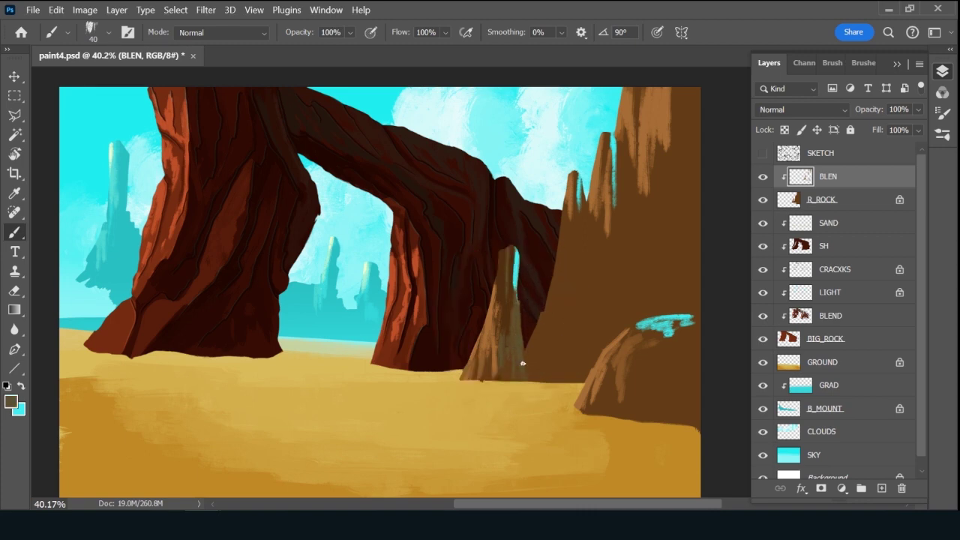
pyautogui.keyDown('alt'); pyautogui.click(504, 253); pyautogui.keyUp('alt')
pyautogui.press('[')
pyautogui.press('[')
pyautogui.press('[')
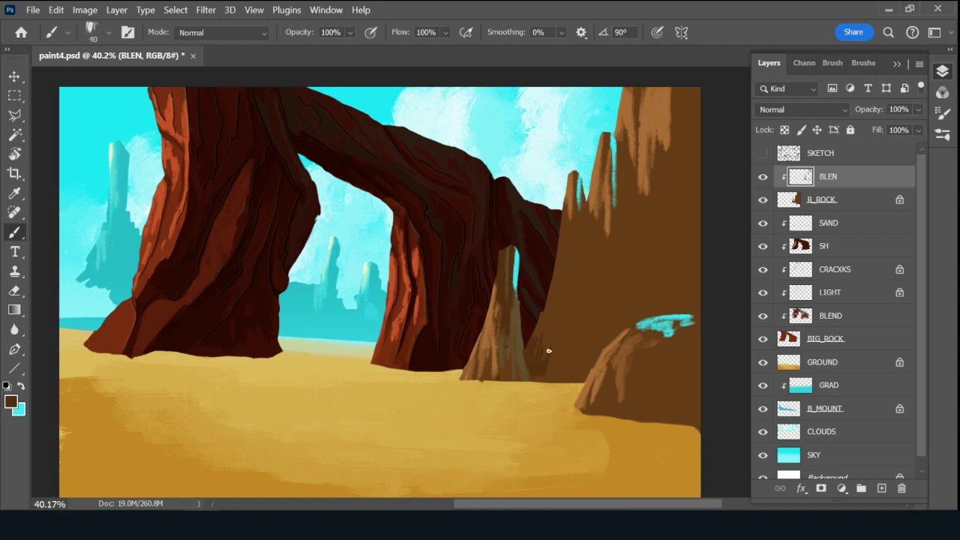
pyautogui.keyDown('alt'); pyautogui.click(523, 339); pyautogui.keyUp('alt')
pyautogui.keyDown('alt'); pyautogui.click(549, 359); pyautogui.keyUp('alt')
pyautogui.moveTo(683, 343)
pyautogui.mouseDown()
pyautogui.moveTo(668, 370)
pyautogui.moveTo(694, 369)
pyautogui.moveTo(675, 387)
pyautogui.mouseUp()
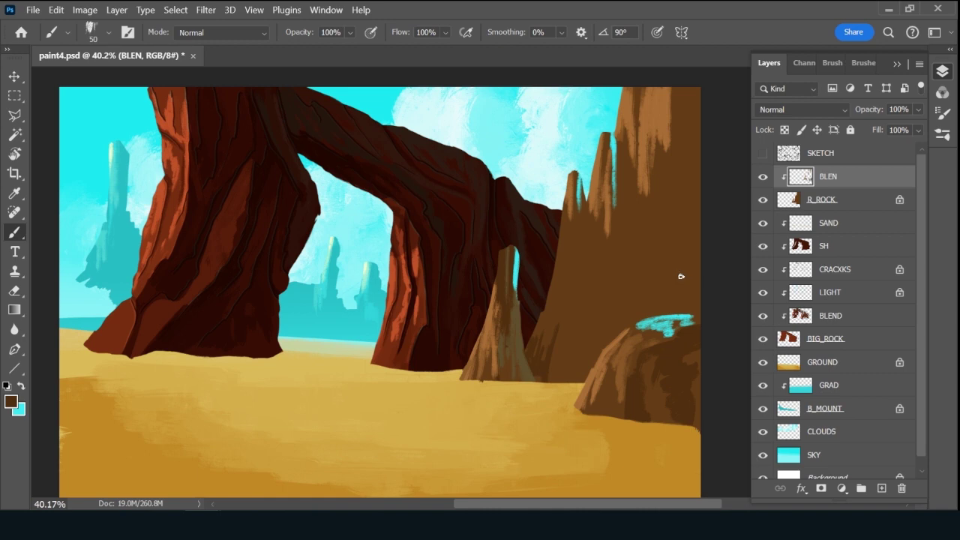
# Sample teal from the rock and brush teal light along the foreground rock's top edge.
pyautogui.keyDown('alt'); pyautogui.click(697, 310); pyautogui.keyUp('alt')
pyautogui.keyDown('alt'); pyautogui.click(691, 316); pyautogui.keyUp('alt')
pyautogui.keyDown('alt'); pyautogui.click(678, 308); pyautogui.keyUp('alt')
pyautogui.moveTo(621, 339); pyautogui.dragTo(639, 324)
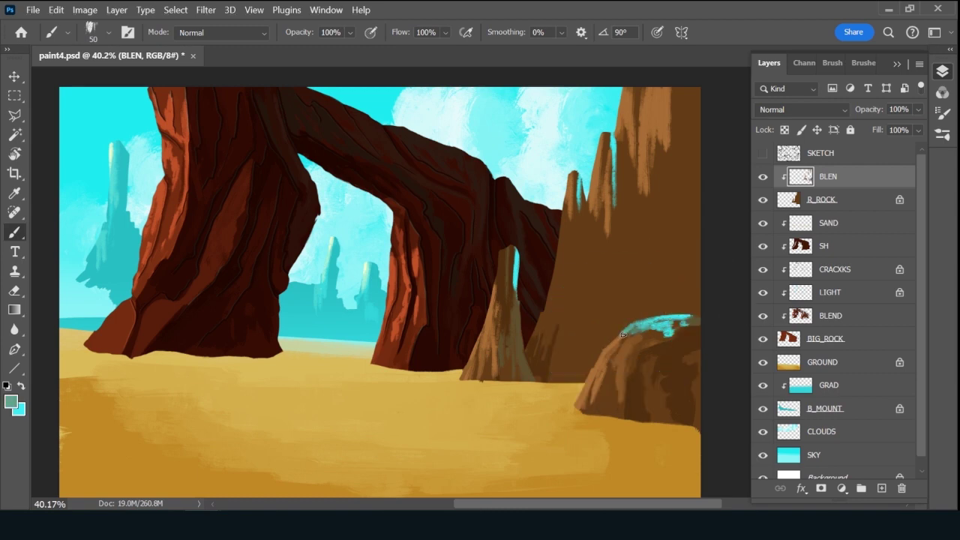
pyautogui.moveTo(615, 344)
pyautogui.mouseDown()
pyautogui.moveTo(624, 334)
pyautogui.moveTo(617, 345)
pyautogui.mouseUp()
# Paint lighter and dark brown vertical streaks down the tall right cliff's face.
pyautogui.keyDown('alt'); pyautogui.click(641, 335); pyautogui.keyUp('alt')
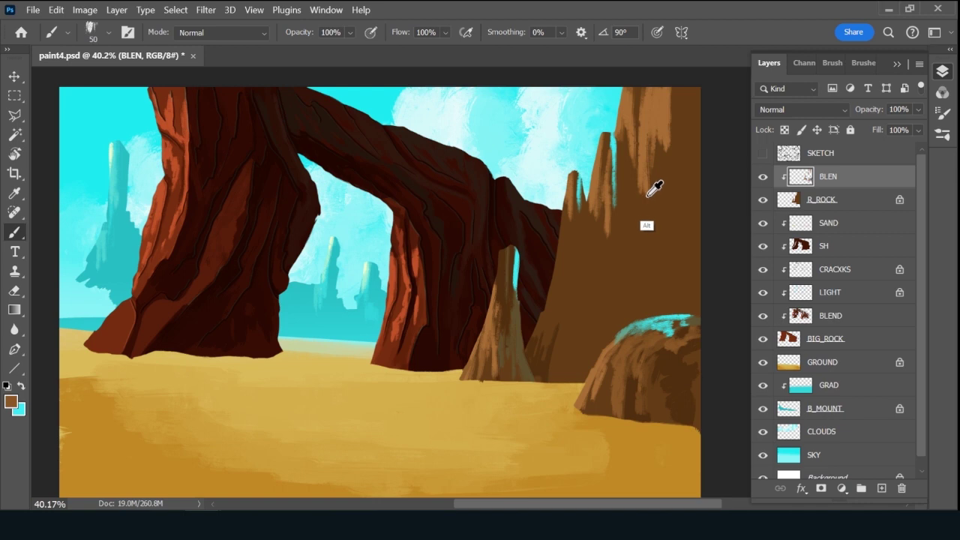
pyautogui.moveTo(649, 190); pyautogui.dragTo(652, 228)
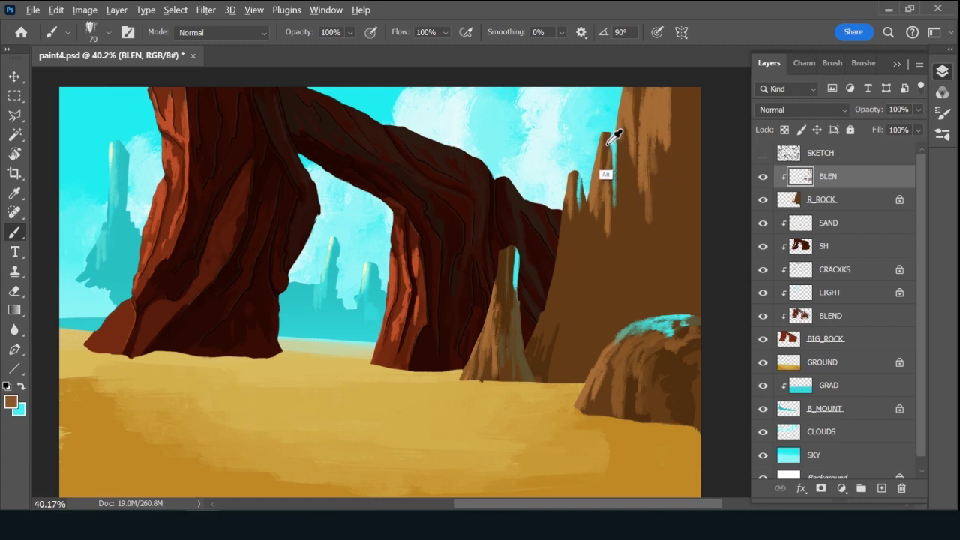
pyautogui.keyDown('alt'); pyautogui.click(547, 361); pyautogui.keyUp('alt')
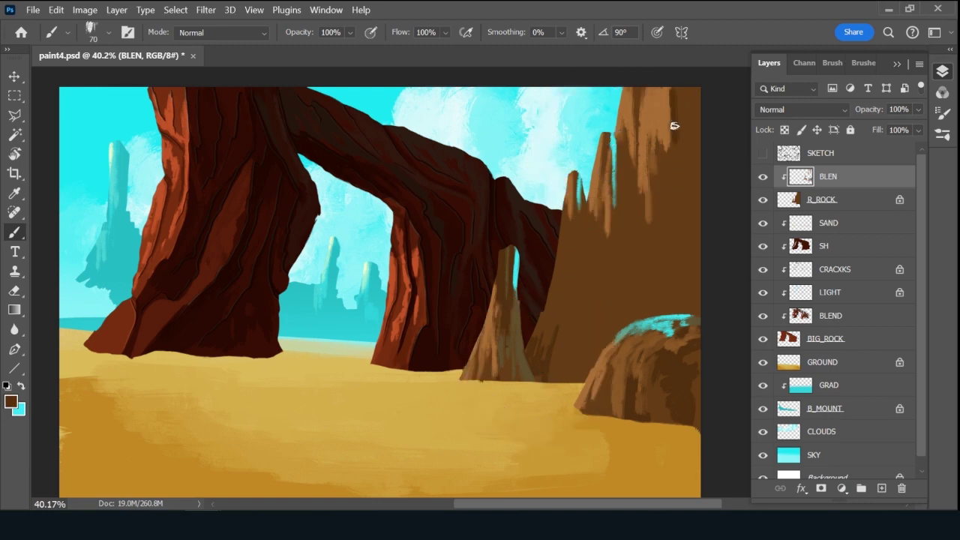
pyautogui.moveTo(681, 125)
pyautogui.mouseDown()
pyautogui.moveTo(688, 82)
pyautogui.moveTo(691, 160)
pyautogui.mouseUp()
pyautogui.moveTo(696, 209); pyautogui.dragTo(694, 189)
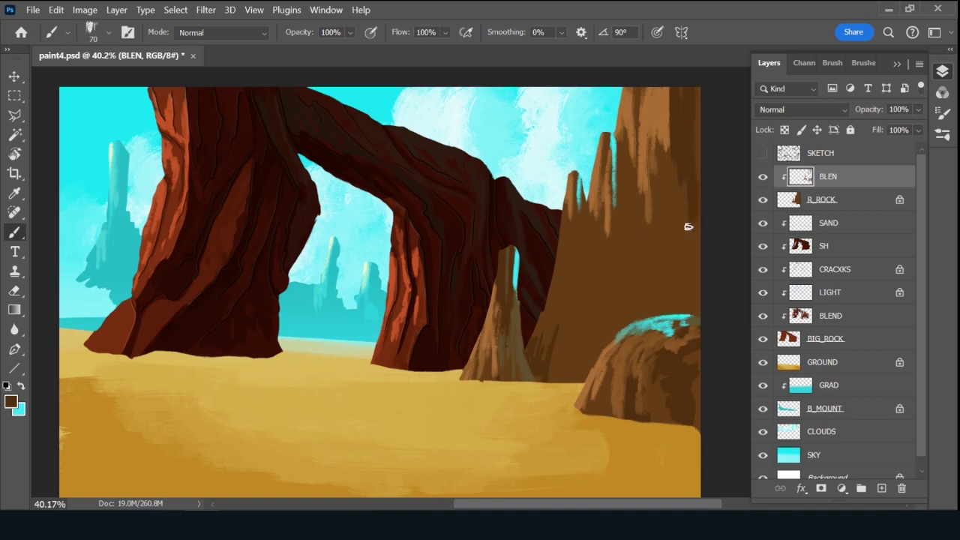
pyautogui.moveTo(660, 142); pyautogui.dragTo(658, 309)
# Outline the cliffs right of the arch with a Polygonal Lasso selection.
pyautogui.press('l')
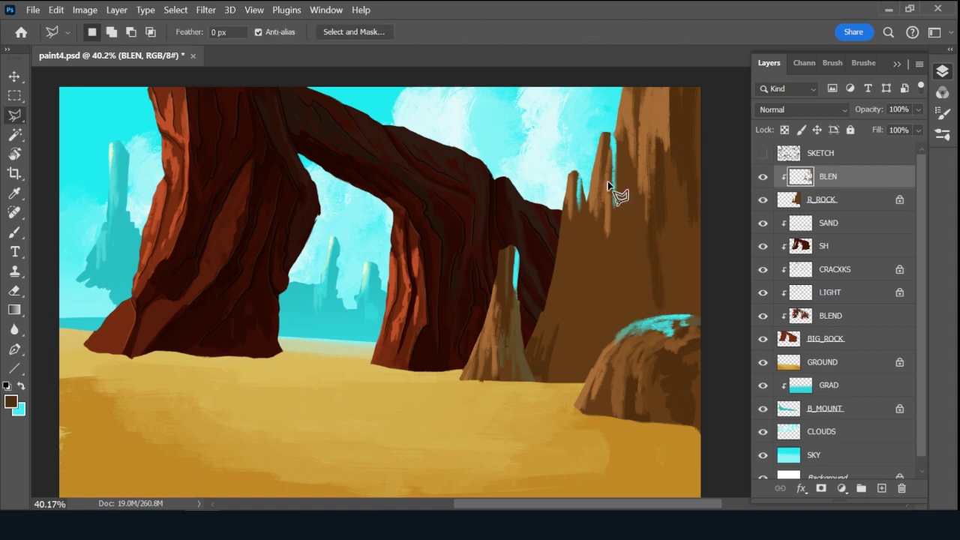
pyautogui.click(587, 380)
pyautogui.click(618, 337)
pyautogui.click(705, 312)
pyautogui.click(731, 105)
pyautogui.click(712, 77)
pyautogui.click(550, 88)
pyautogui.click(373, 352)
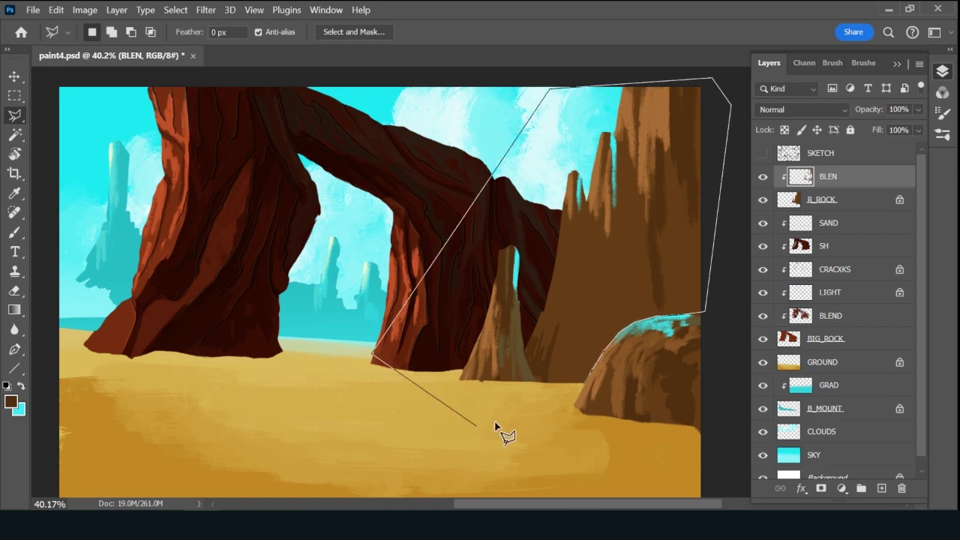
pyautogui.click(495, 422)
pyautogui.click(585, 383)
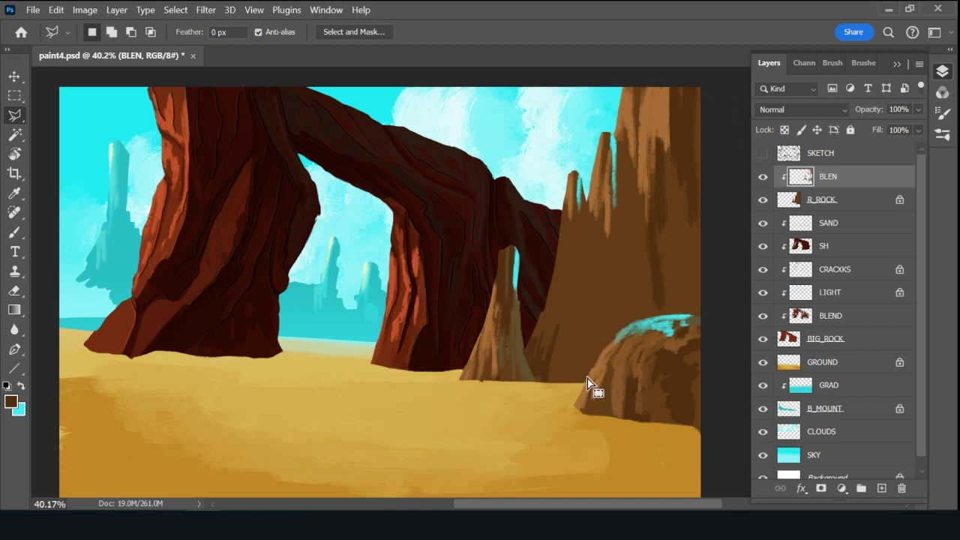
# Paint a faint bluish streak on the cliff using sampled sky colour and a smaller brush.
pyautogui.press('b')
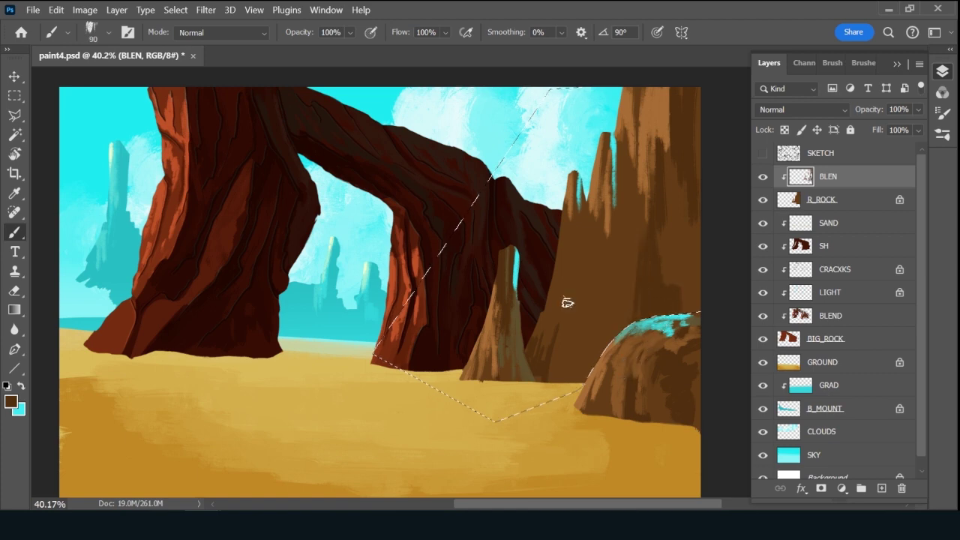
pyautogui.press('alt')
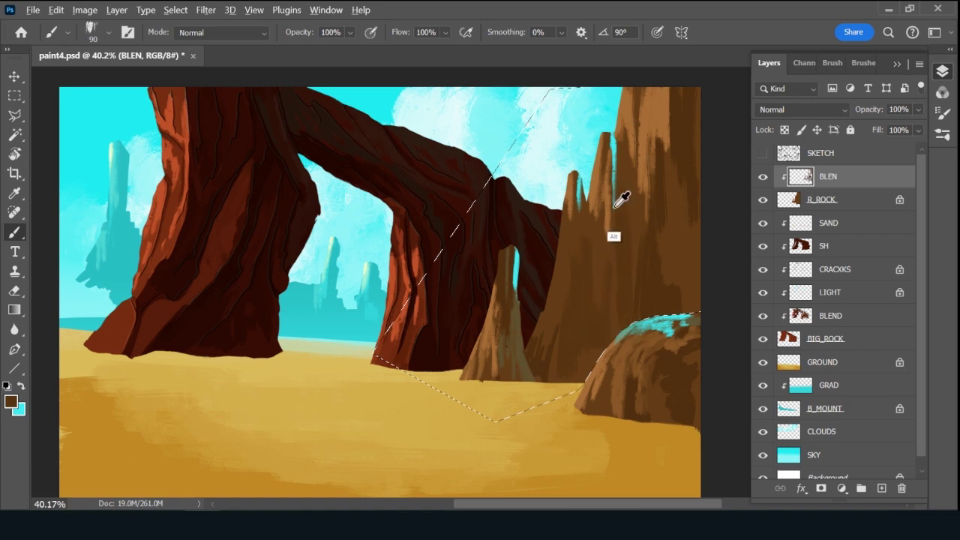
pyautogui.keyDown('alt'); pyautogui.click(594, 169); pyautogui.keyUp('alt')
pyautogui.press('[')
pyautogui.press('[')
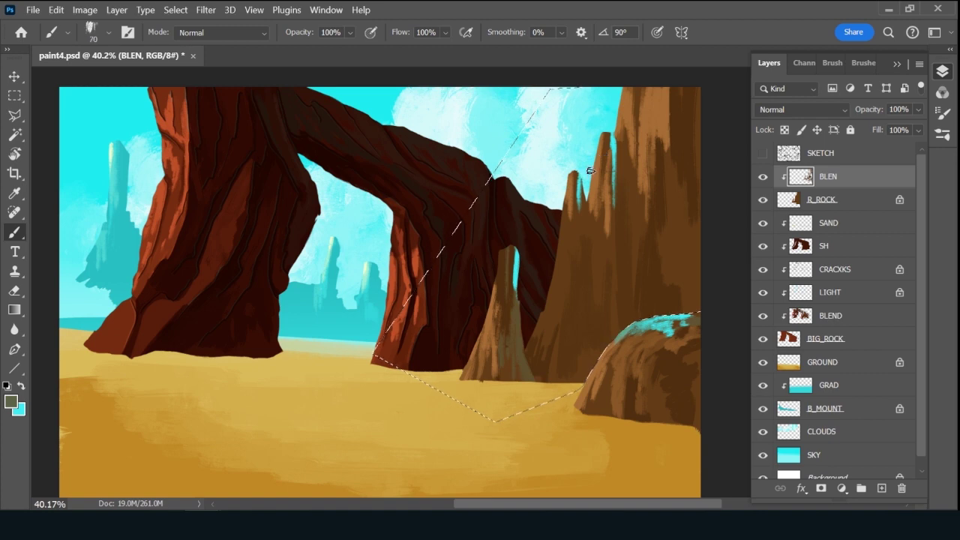
pyautogui.moveTo(561, 270)
pyautogui.mouseDown()
pyautogui.moveTo(567, 296)
pyautogui.moveTo(563, 240)
pyautogui.moveTo(561, 268)
pyautogui.mouseUp()
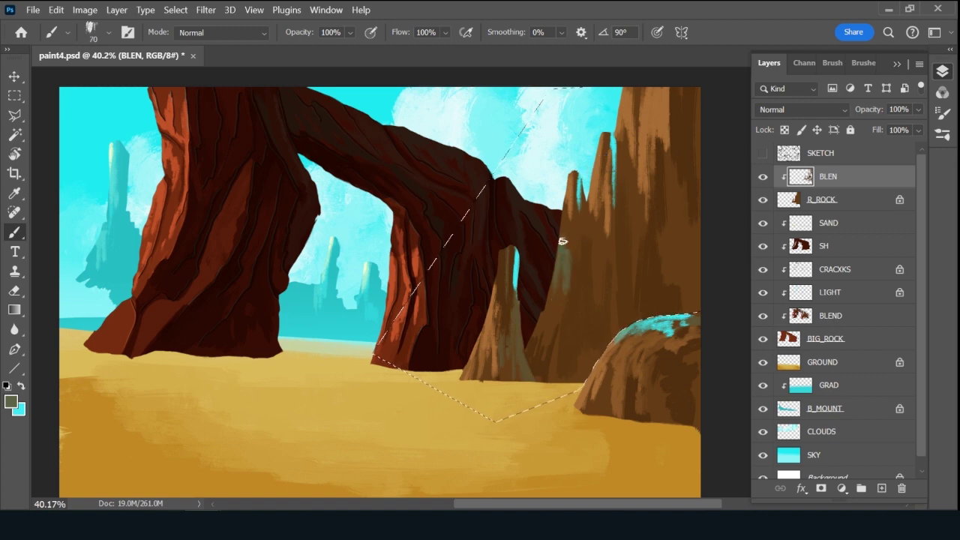
# Set the paint colour to a slightly darker version of the spires' sampled brown.
pyautogui.keyDown('alt'); pyautogui.click(551, 311); pyautogui.keyUp('alt')
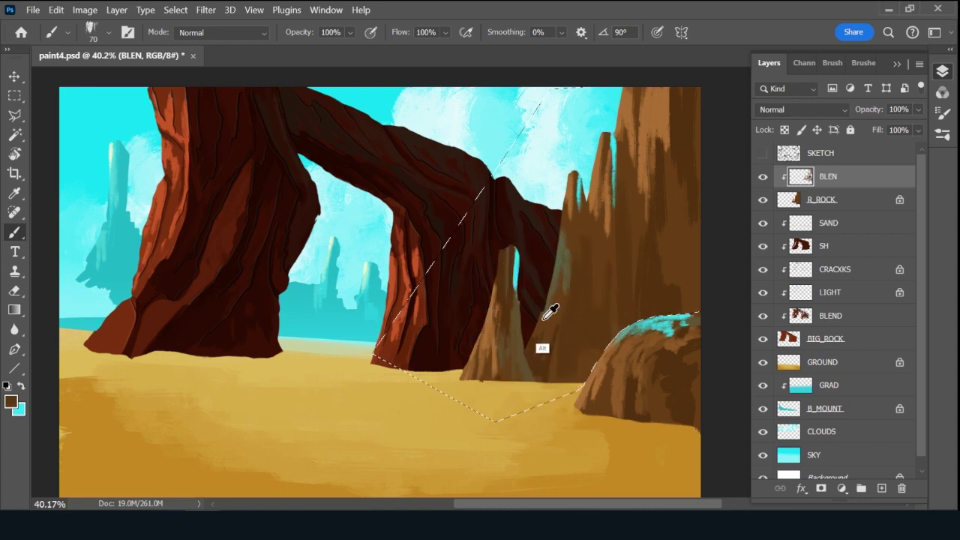
pyautogui.keyDown('alt'); pyautogui.click(549, 314); pyautogui.keyUp('alt')
pyautogui.keyDown('alt'); pyautogui.click(544, 319); pyautogui.keyUp('alt')
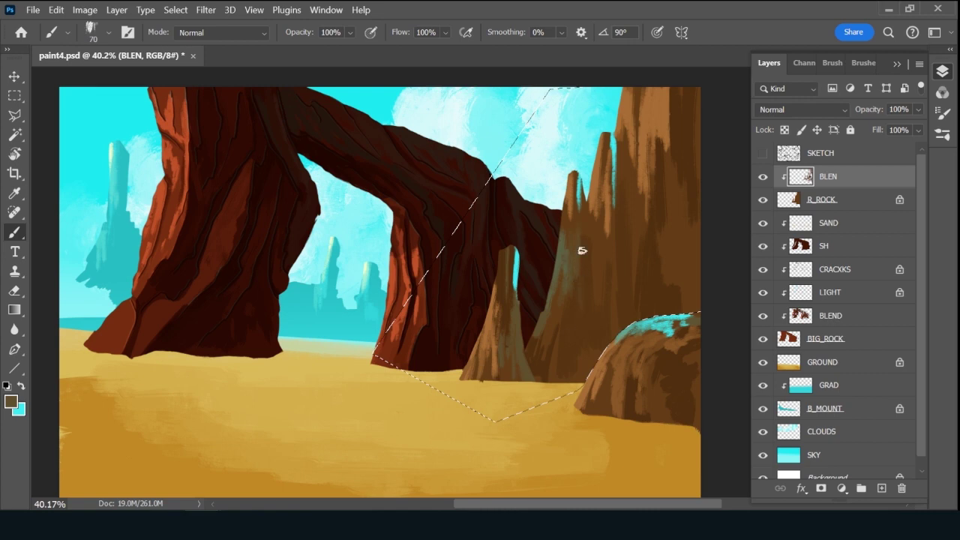
pyautogui.keyDown('alt'); pyautogui.click(579, 320); pyautogui.keyUp('alt')
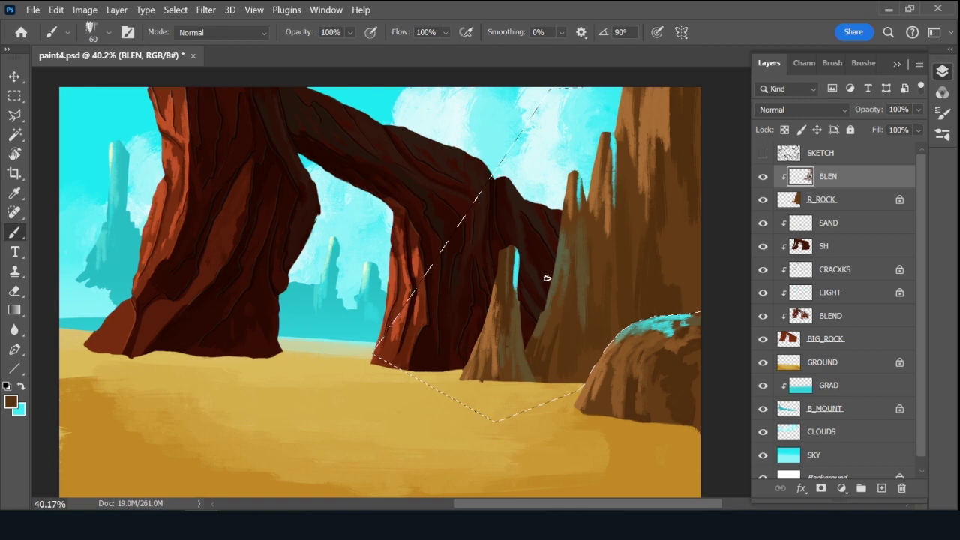
pyautogui.keyDown('alt'); pyautogui.click(510, 307); pyautogui.keyUp('alt')
pyautogui.press('[')
pyautogui.press('F12')
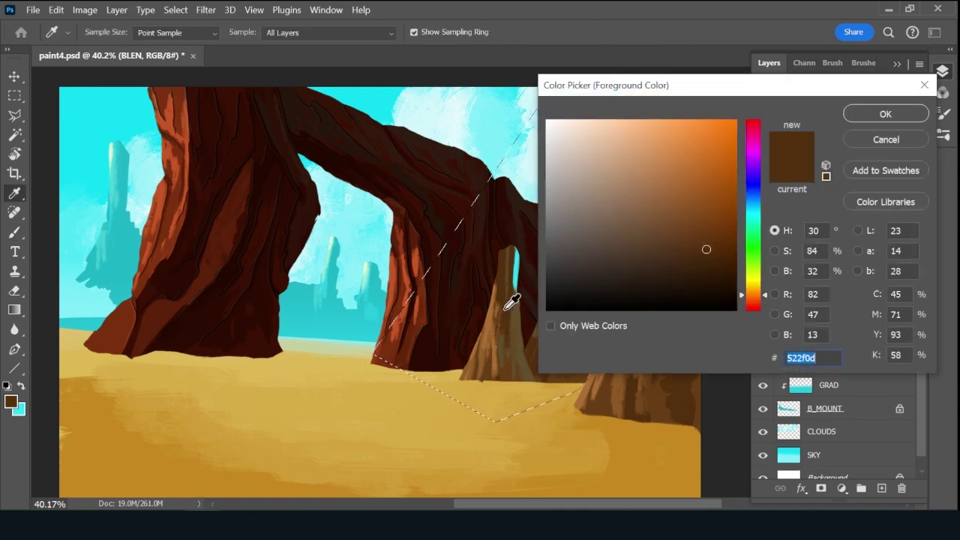
pyautogui.click(715, 264)
pyautogui.click(886, 114)
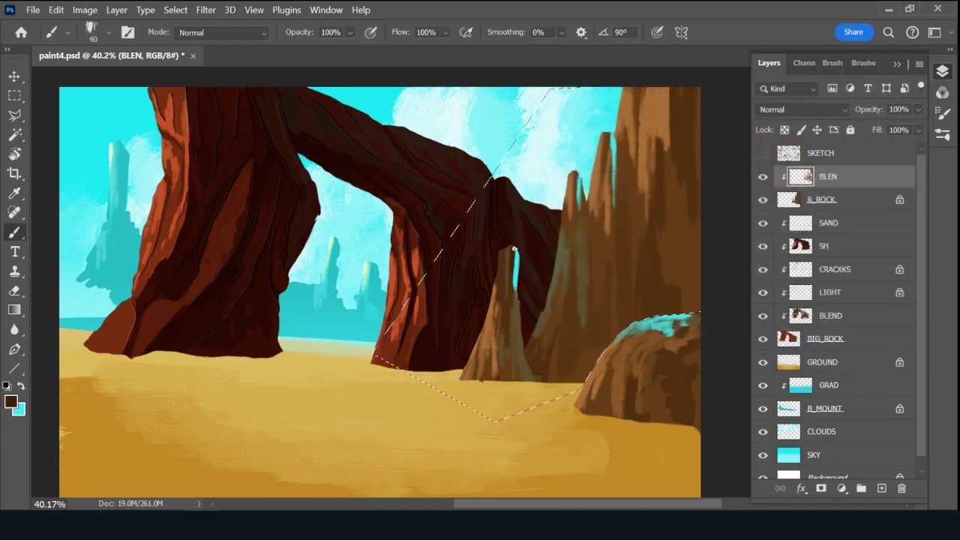
# Paint dark brown vertical streaks on the middle and right spires.
pyautogui.moveTo(513, 299); pyautogui.dragTo(513, 344)
pyautogui.moveTo(591, 239); pyautogui.dragTo(591, 297)
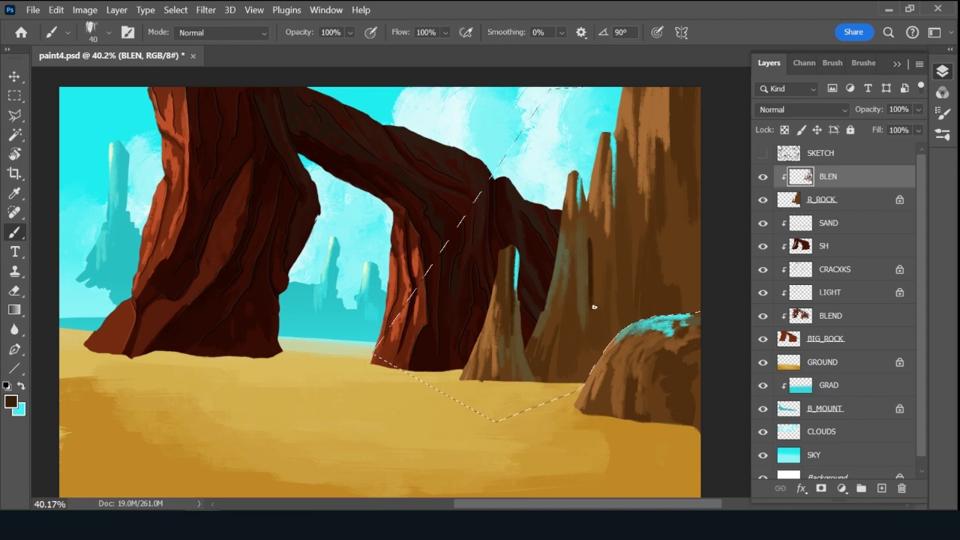
pyautogui.moveTo(630, 185); pyautogui.dragTo(635, 229)
pyautogui.moveTo(636, 311); pyautogui.dragTo(633, 274)
pyautogui.moveTo(666, 93)
pyautogui.mouseDown()
pyautogui.moveTo(671, 198)
pyautogui.moveTo(672, 144)
pyautogui.mouseUp()
# Add a lighter brown stroke down the right spire's lower edge.
pyautogui.press('x')
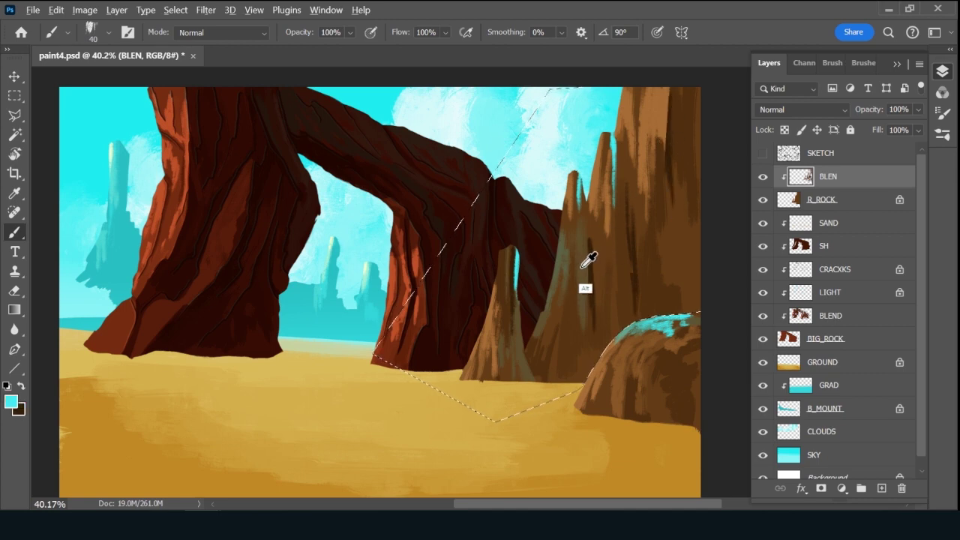
pyautogui.keyDown('alt'); pyautogui.click(583, 201); pyautogui.keyUp('alt')
pyautogui.moveTo(589, 286); pyautogui.dragTo(593, 344)
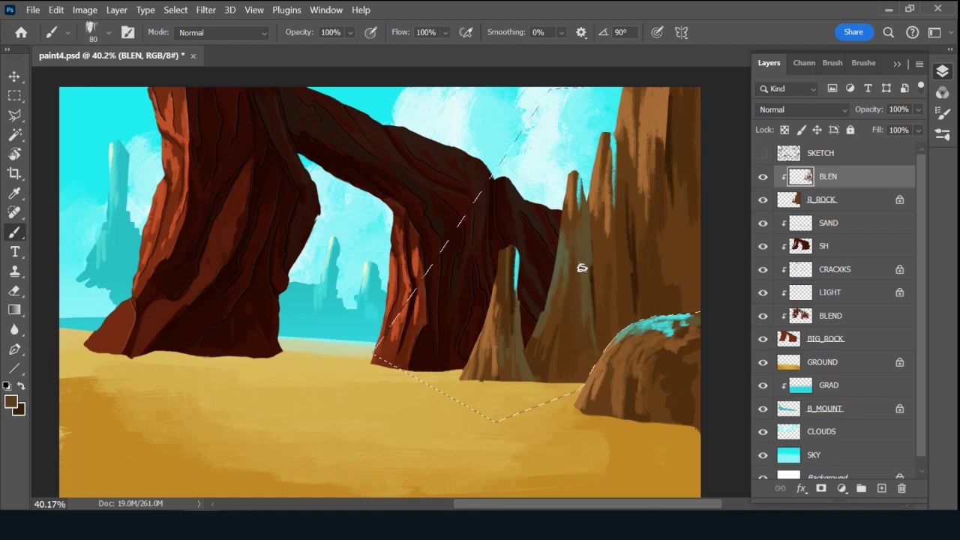
pyautogui.press(']')
pyautogui.press(']')
pyautogui.press(']')
pyautogui.keyDown('alt'); pyautogui.click(587, 313); pyautogui.keyUp('alt')
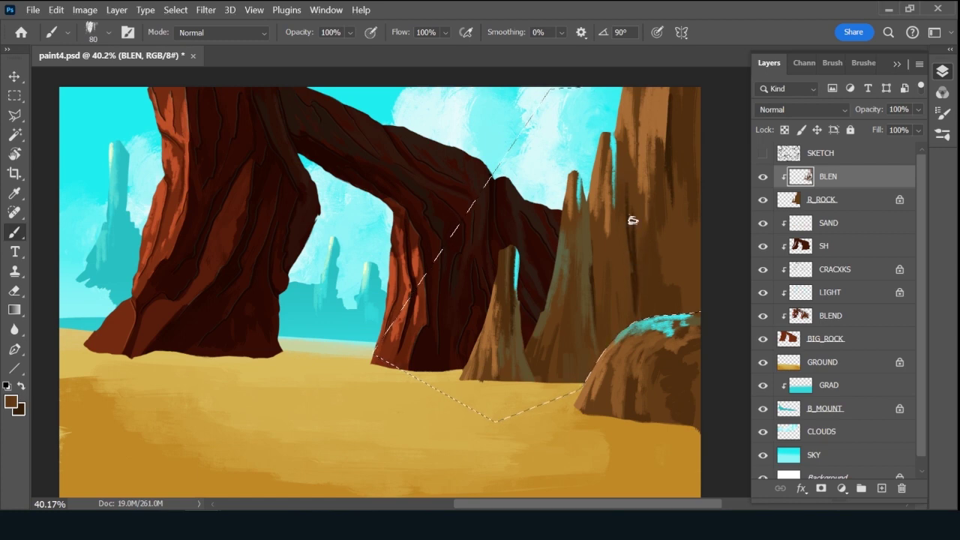
pyautogui.press('g')
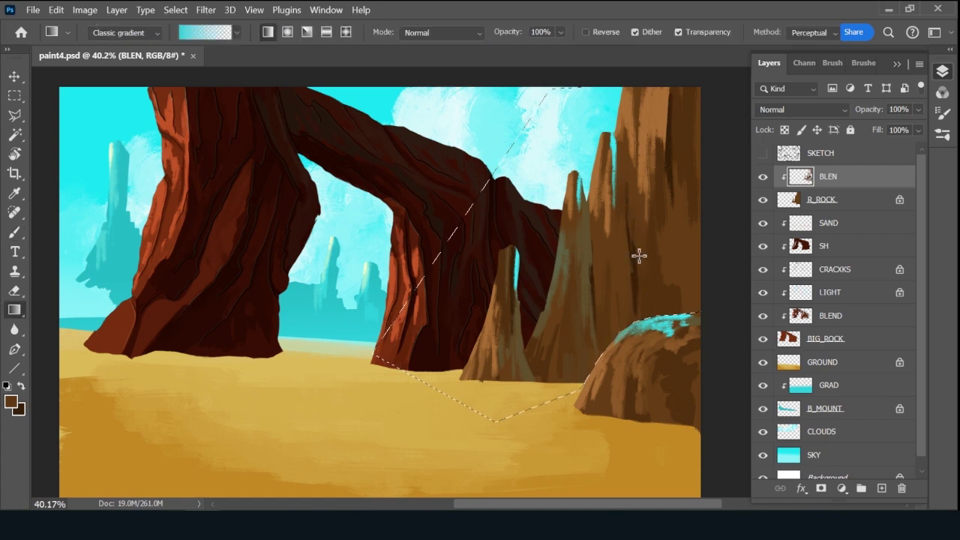
pyautogui.moveTo(648, 288); pyautogui.dragTo(648, 303)
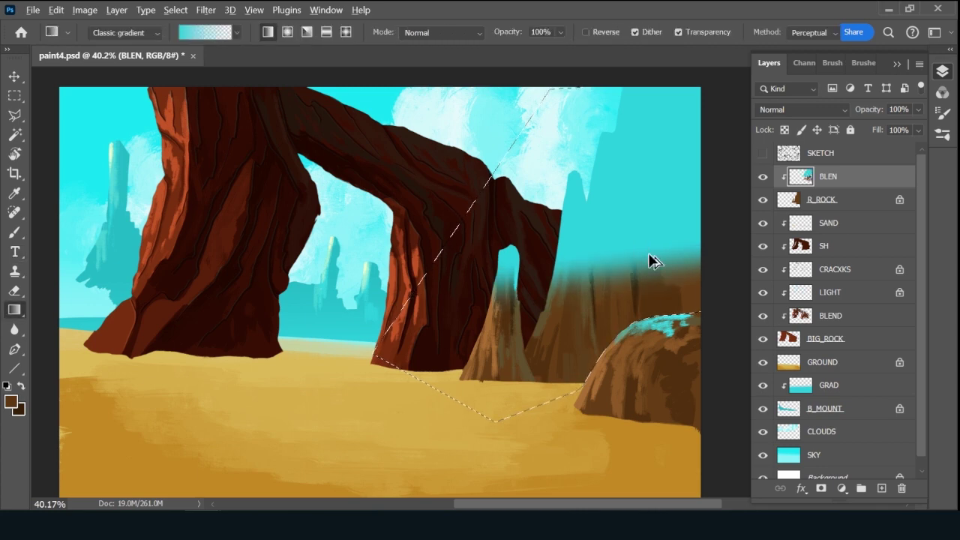
pyautogui.hotkey('ctrl', 'z')
pyautogui.hotkey('ctrl', 'z')
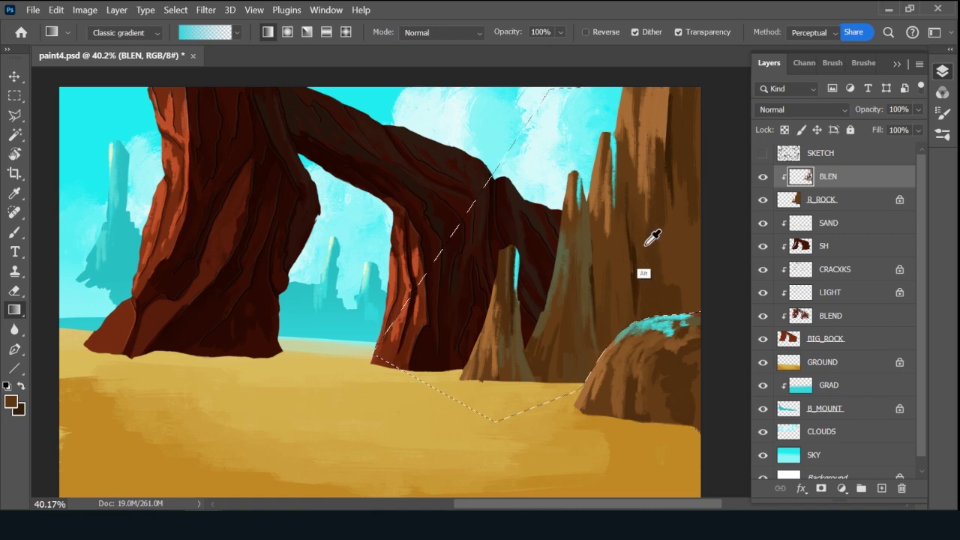
pyautogui.keyDown('alt'); pyautogui.click(646, 244); pyautogui.keyUp('alt')
pyautogui.moveTo(645, 201); pyautogui.dragTo(647, 243)
pyautogui.press('b')
pyautogui.press('g')
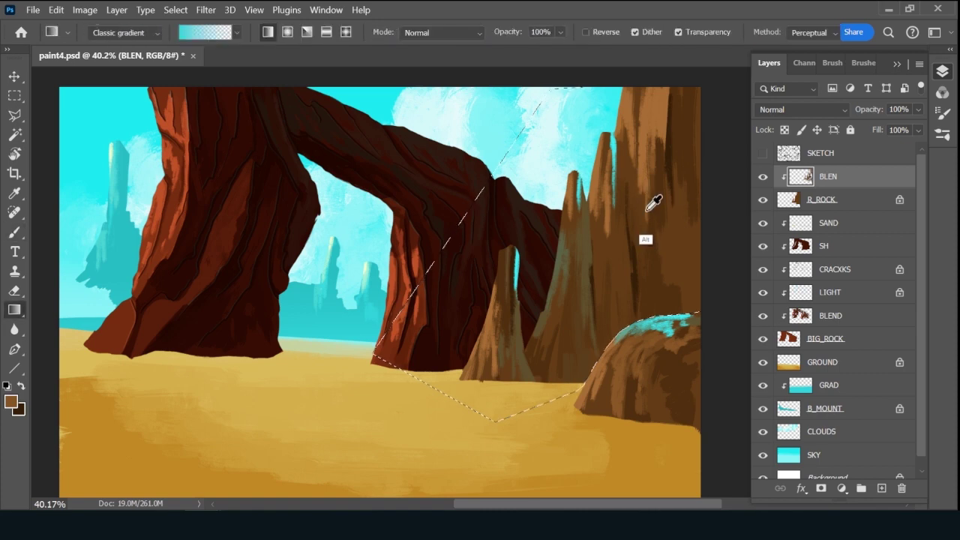
pyautogui.press('b')
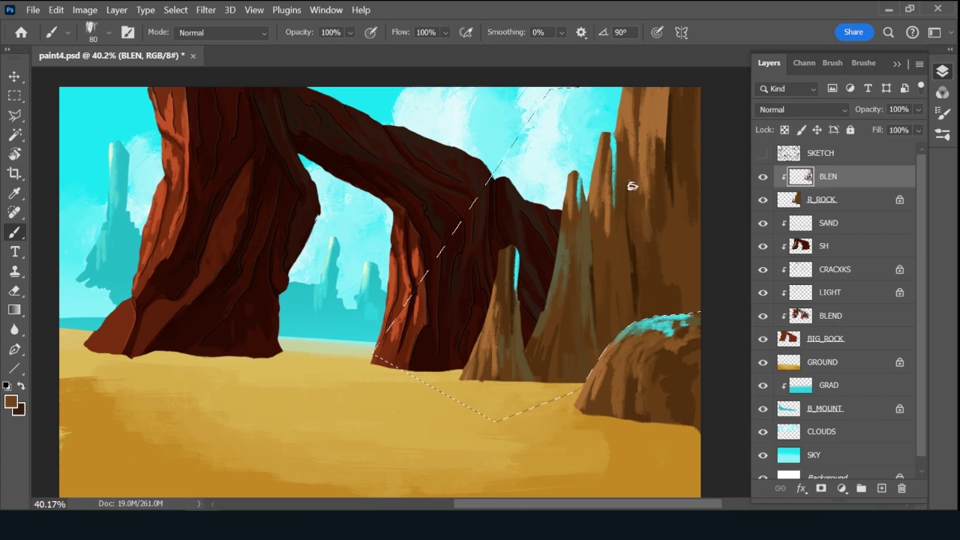
# Paint a thin cyan rim along the tall right rock's upper edge.
pyautogui.keyDown('alt'); pyautogui.click(585, 247); pyautogui.keyUp('alt')
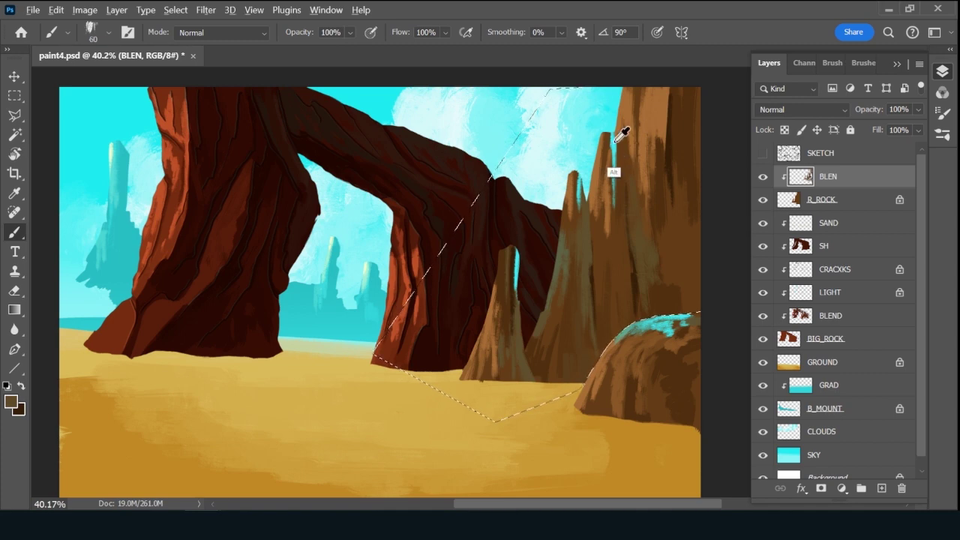
pyautogui.keyDown('alt'); pyautogui.click(615, 142); pyautogui.keyUp('alt')
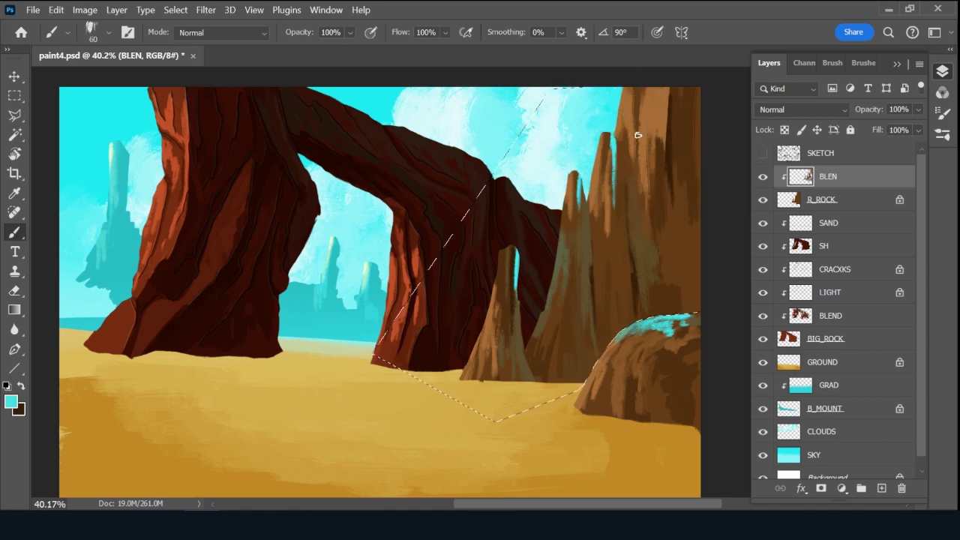
pyautogui.moveTo(638, 135); pyautogui.dragTo(637, 90)
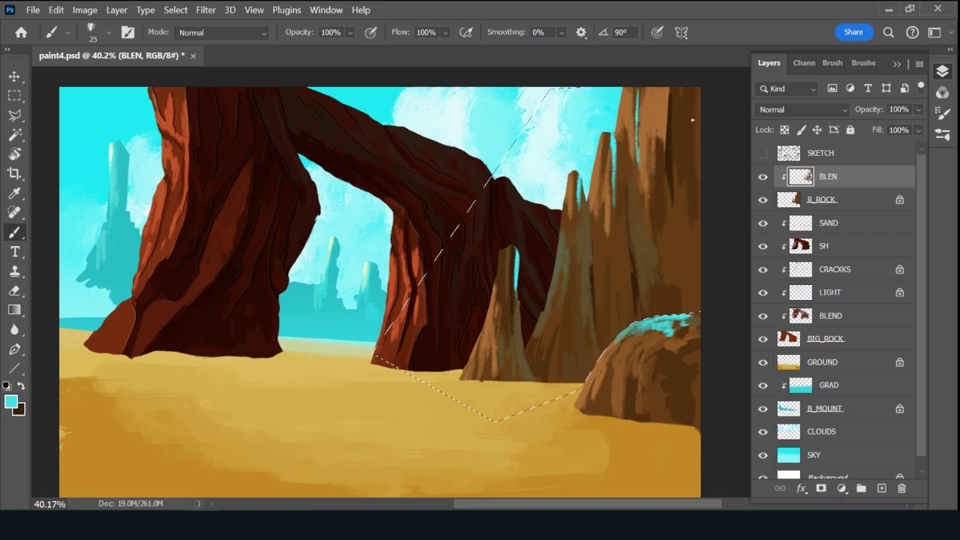
pyautogui.keyDown('alt'); pyautogui.click(639, 168); pyautogui.keyUp('alt')
pyautogui.keyDown('alt'); pyautogui.click(635, 99); pyautogui.keyUp('alt')
pyautogui.keyDown('alt'); pyautogui.click(644, 89); pyautogui.keyUp('alt')
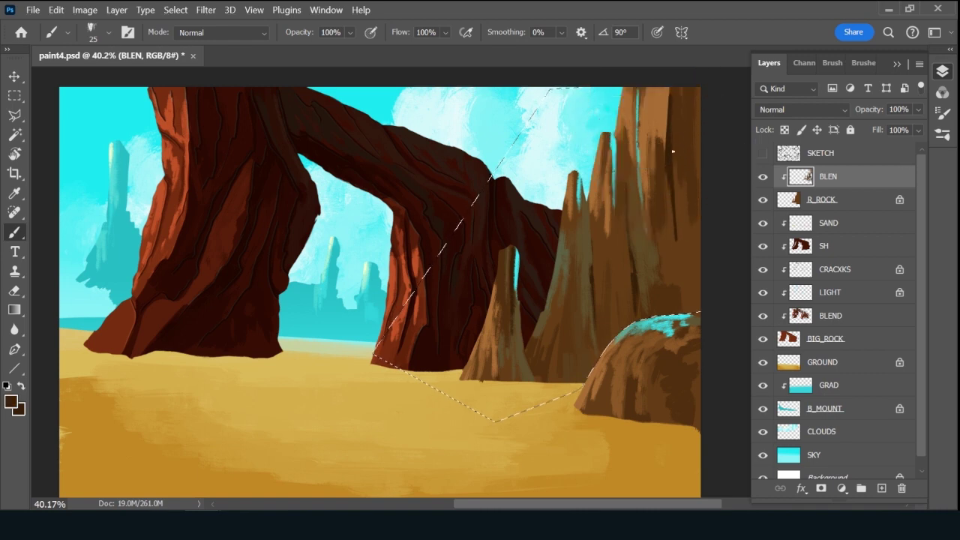
# Blend the right rock with a dark streak using colours sampled from it.
pyautogui.keyDown('alt'); pyautogui.click(684, 242); pyautogui.keyUp('alt')
pyautogui.moveTo(677, 263)
pyautogui.mouseDown()
pyautogui.moveTo(682, 286)
pyautogui.moveTo(684, 240)
pyautogui.mouseUp()
pyautogui.keyDown('alt'); pyautogui.click(687, 229); pyautogui.keyUp('alt')
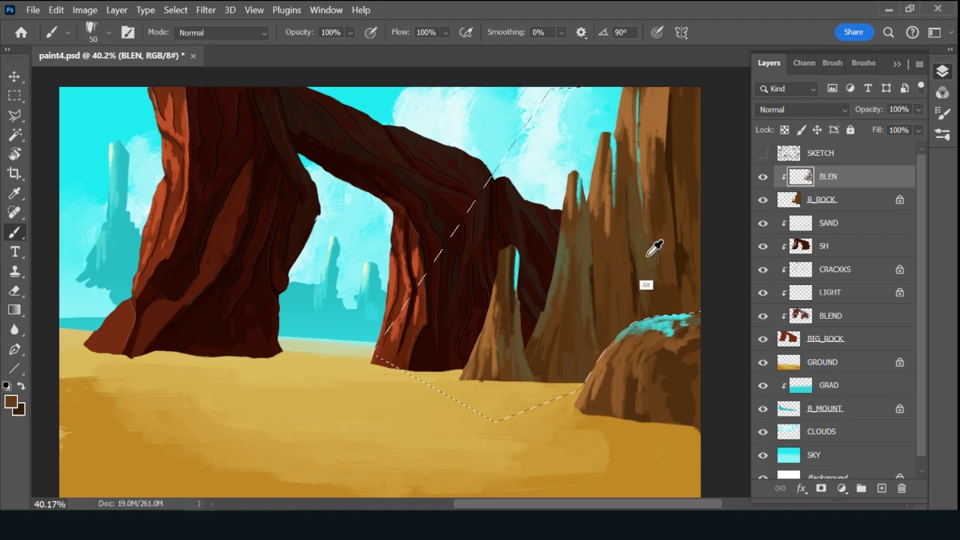
pyautogui.keyDown('alt'); pyautogui.click(652, 243); pyautogui.keyUp('alt')
pyautogui.keyDown('alt'); pyautogui.click(679, 266); pyautogui.keyUp('alt')
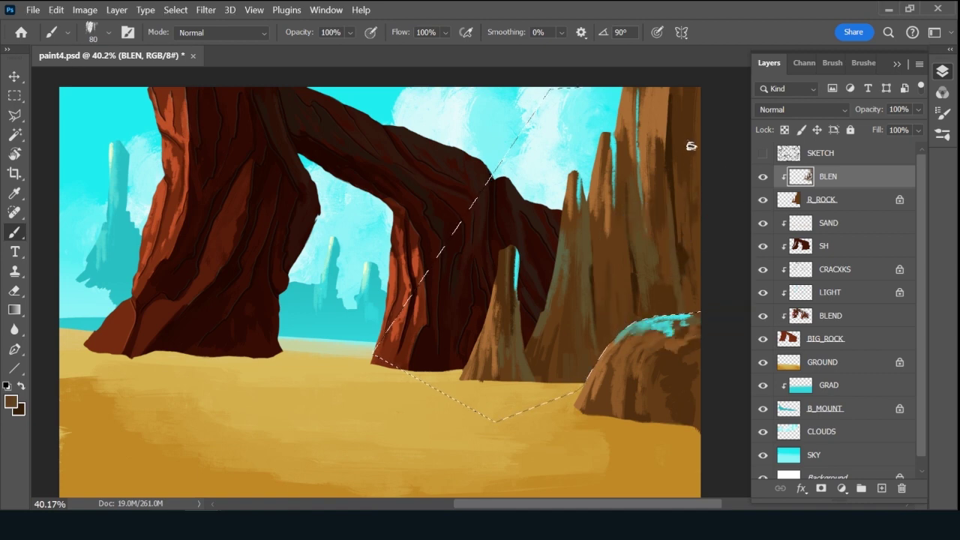
pyautogui.keyDown('alt'); pyautogui.click(698, 181); pyautogui.keyUp('alt')
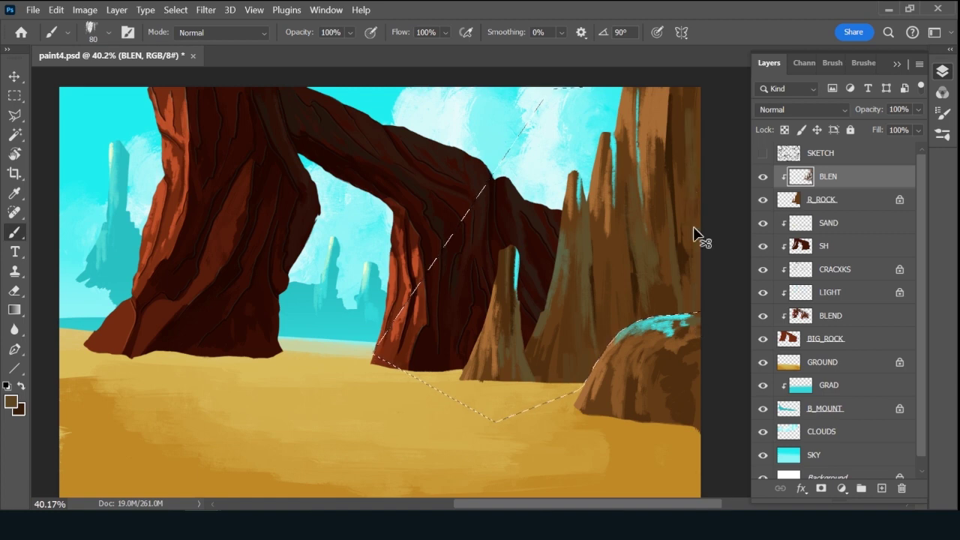
# Invert the selection, rework the foreground rock's teal crest, then deselect.
pyautogui.hotkey('ctrl', 'shift', 'i')
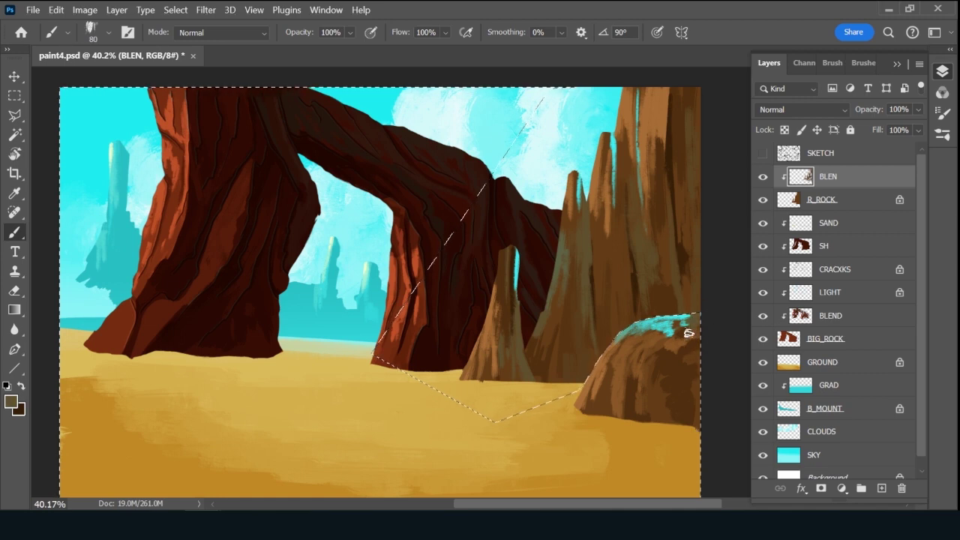
pyautogui.keyDown('alt'); pyautogui.click(670, 334); pyautogui.keyUp('alt')
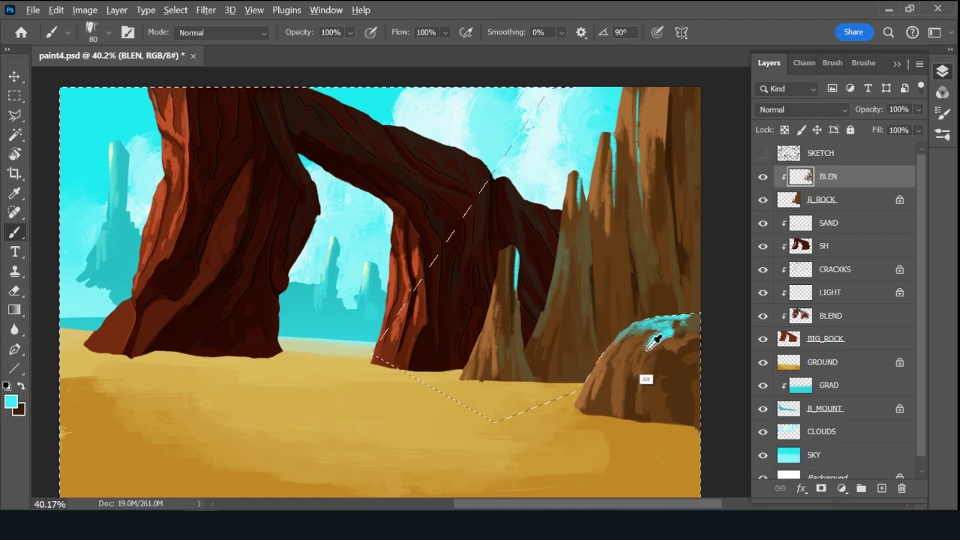
pyautogui.keyDown('alt'); pyautogui.click(649, 344); pyautogui.keyUp('alt')
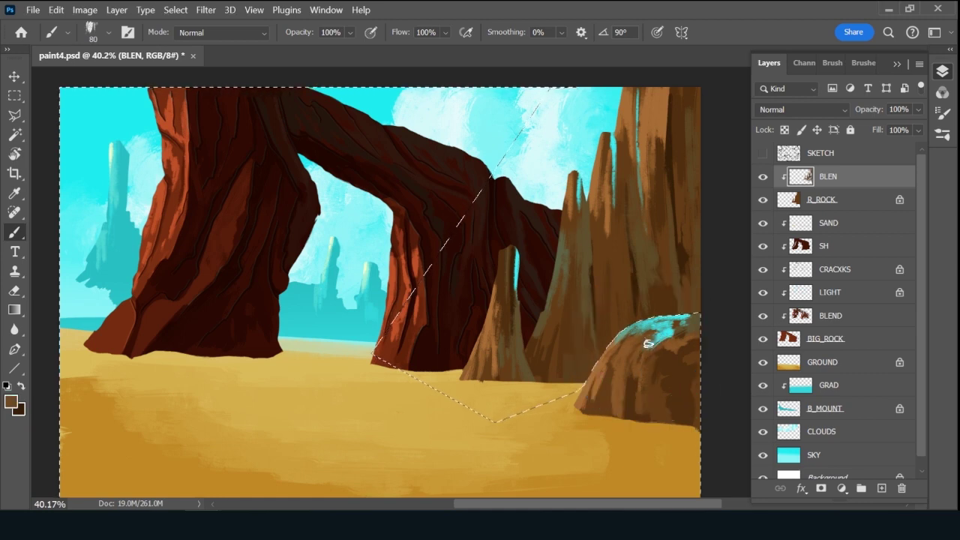
pyautogui.keyDown('alt'); pyautogui.click(699, 320); pyautogui.keyUp('alt')
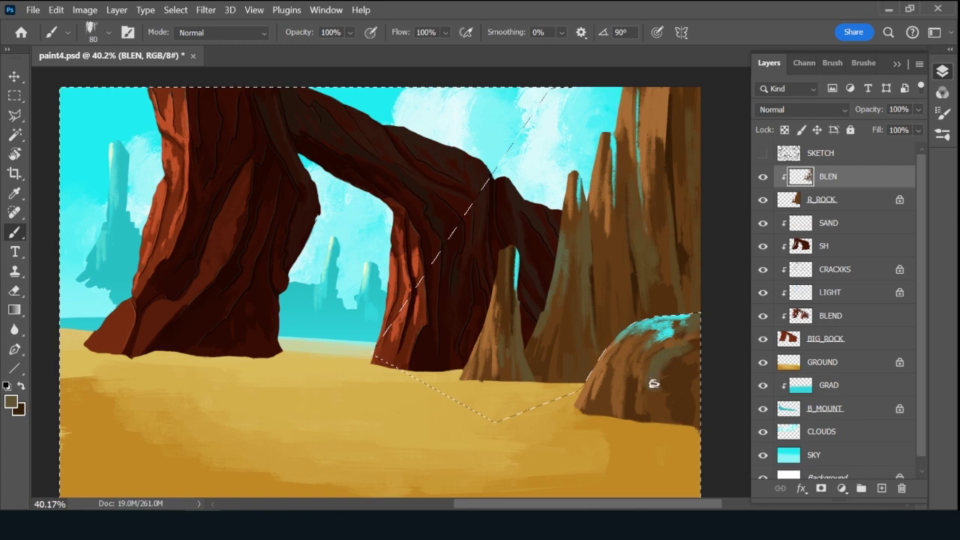
pyautogui.hotkey('ctrl', 'd')
# Save, then add a new layer named CRACKS clipped to BLEN.
pyautogui.hotkey('ctrl', 's')
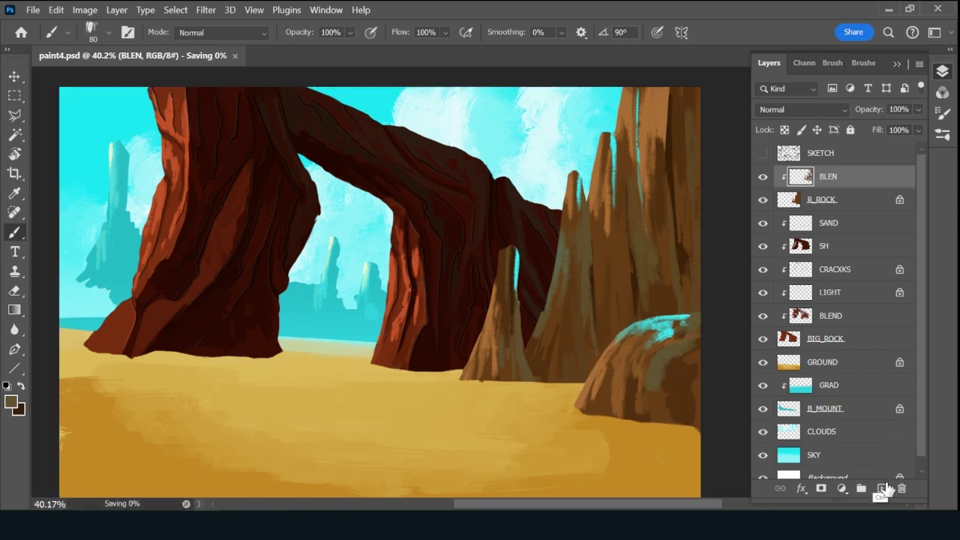
pyautogui.click(882, 488)
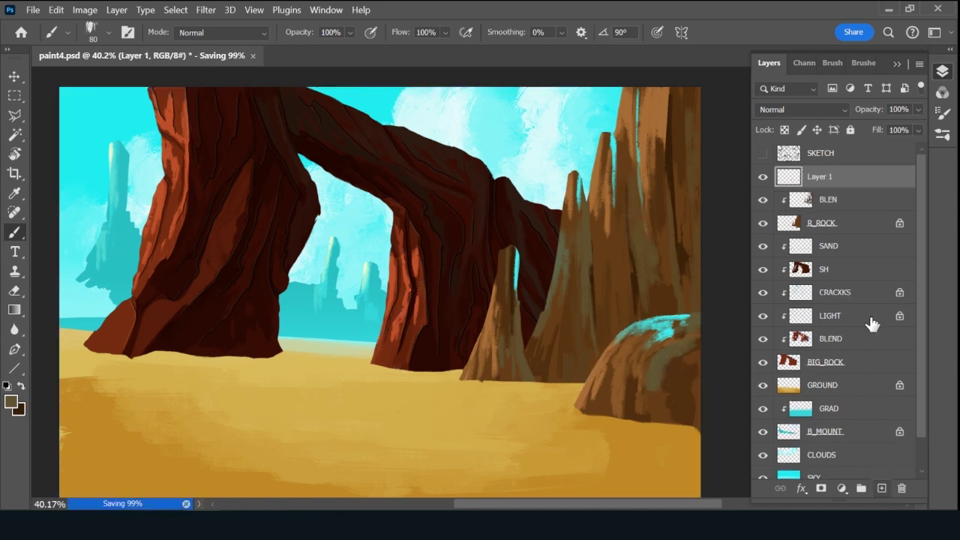
pyautogui.keyDown('alt'); pyautogui.click(848, 187); pyautogui.keyUp('alt')
pyautogui.doubleClick(852, 176)
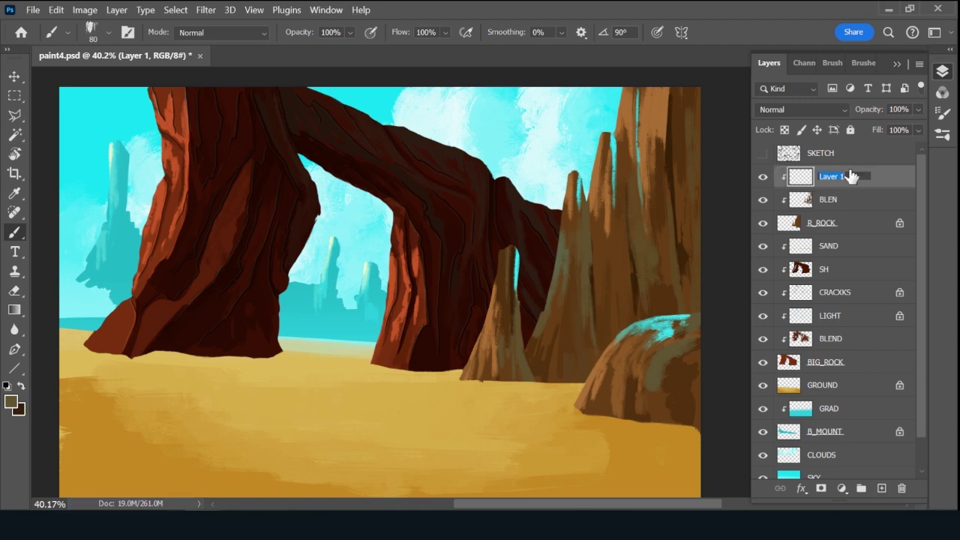
pyautogui.write('CRACKS')
pyautogui.press('Return')
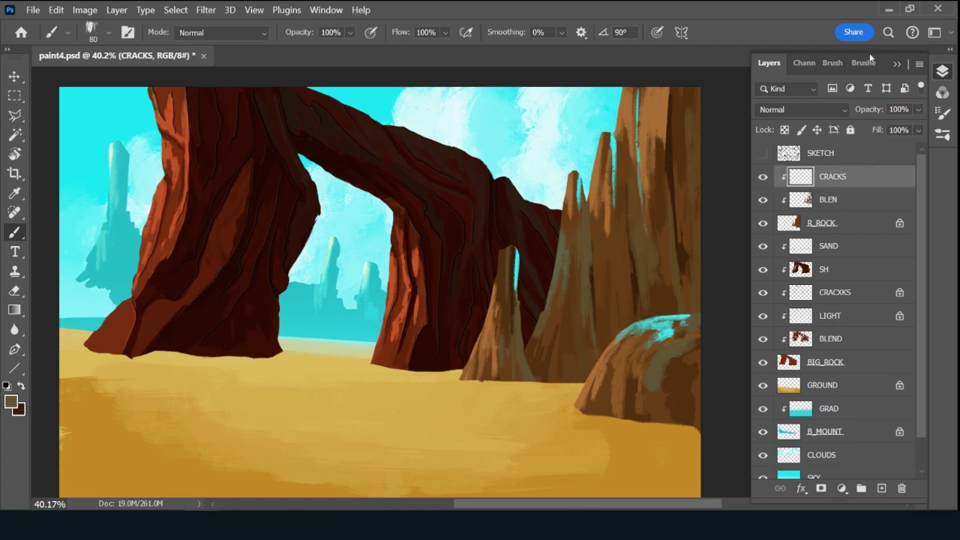
# Set up the Rough Inker 4 brush at 25 px with a slightly darker sampled brown.
pyautogui.click(863, 62)
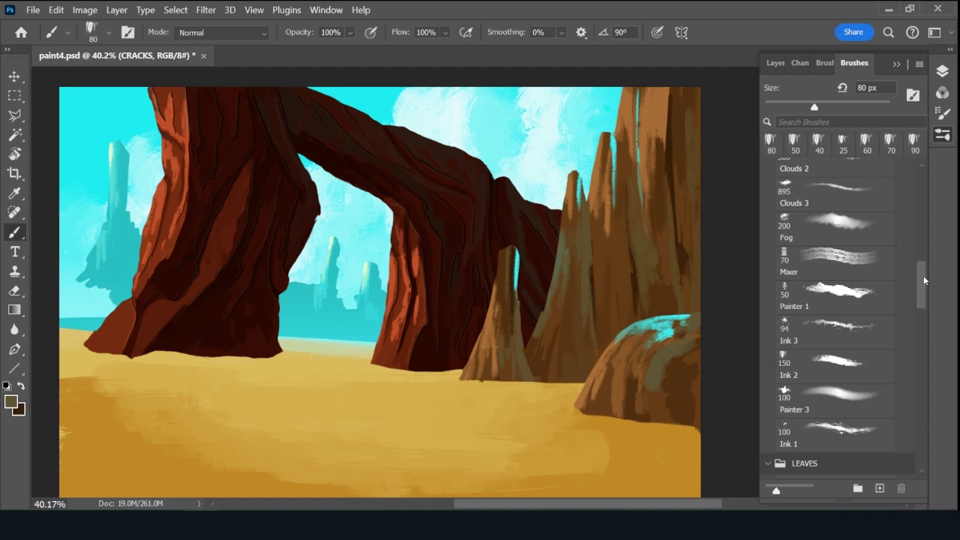
pyautogui.moveTo(926, 281); pyautogui.dragTo(925, 171)
pyautogui.click(866, 234)
pyautogui.click(864, 260)
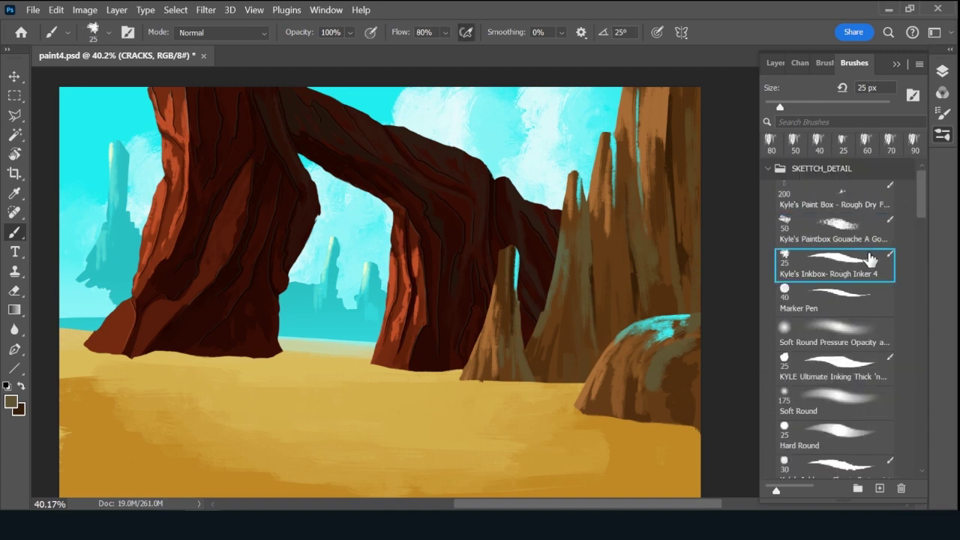
pyautogui.click(774, 63)
pyautogui.press(']')
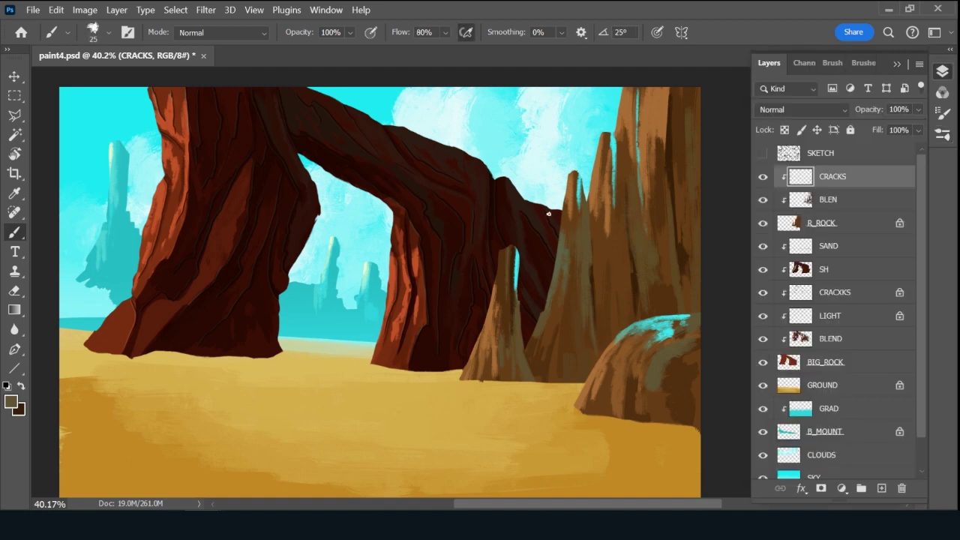
pyautogui.click(21, 388)
pyautogui.click(11, 402)
pyautogui.click(537, 355)
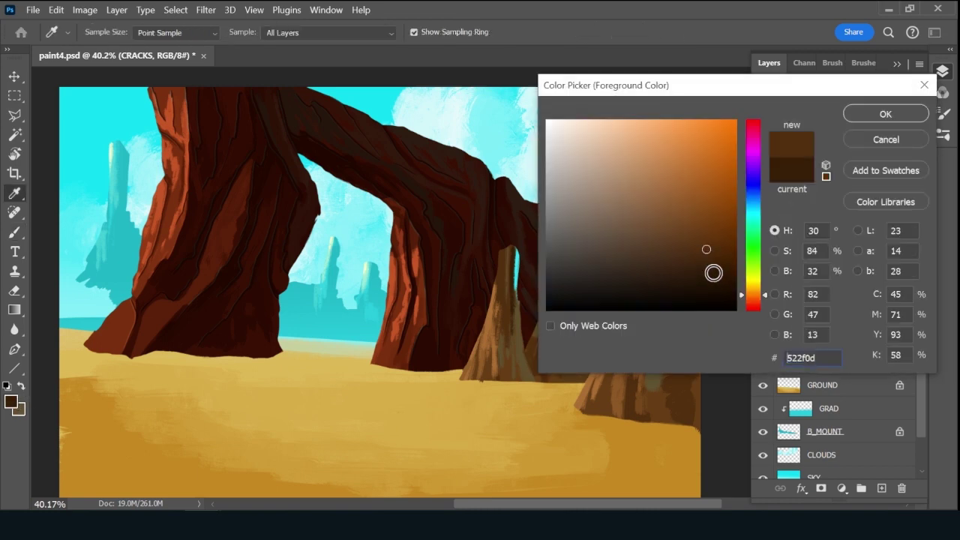
pyautogui.click(714, 265)
pyautogui.click(886, 114)
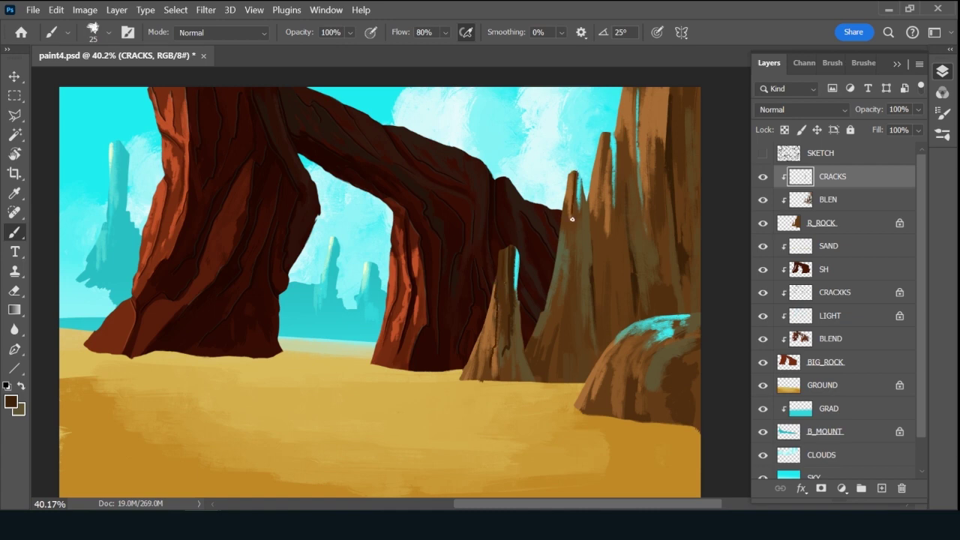
# Paint dark brown crack lines down the right rock spires.
pyautogui.moveTo(570, 228); pyautogui.dragTo(568, 305)
pyautogui.moveTo(577, 229); pyautogui.dragTo(578, 266)
pyautogui.moveTo(589, 199); pyautogui.dragTo(591, 246)
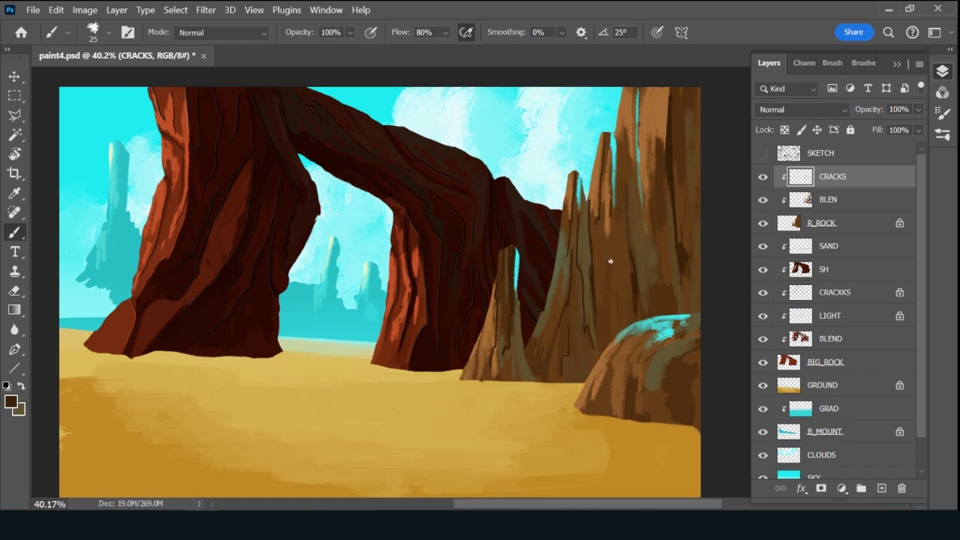
pyautogui.moveTo(610, 261); pyautogui.dragTo(610, 293)
pyautogui.moveTo(618, 187); pyautogui.dragTo(622, 225)
pyautogui.moveTo(634, 96); pyautogui.dragTo(637, 138)
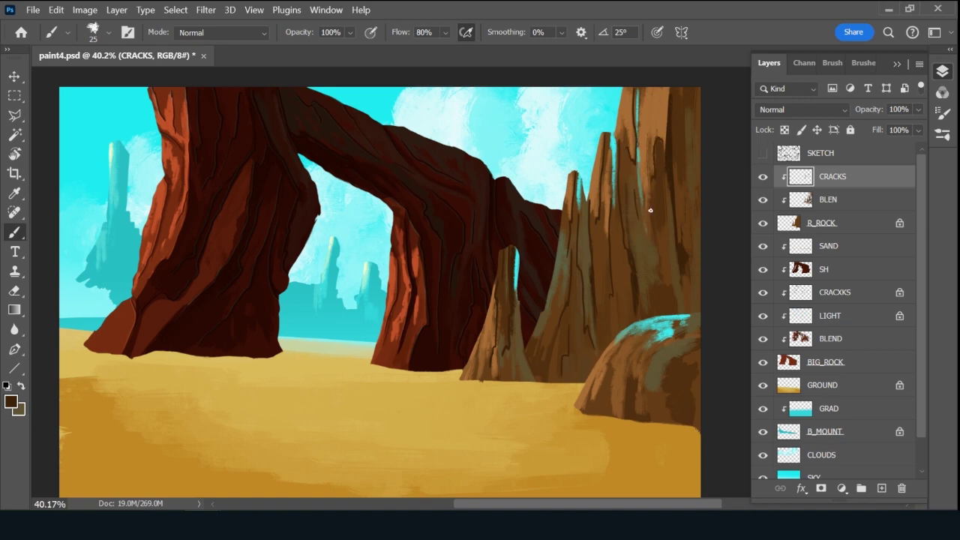
pyautogui.moveTo(651, 212); pyautogui.dragTo(652, 182)
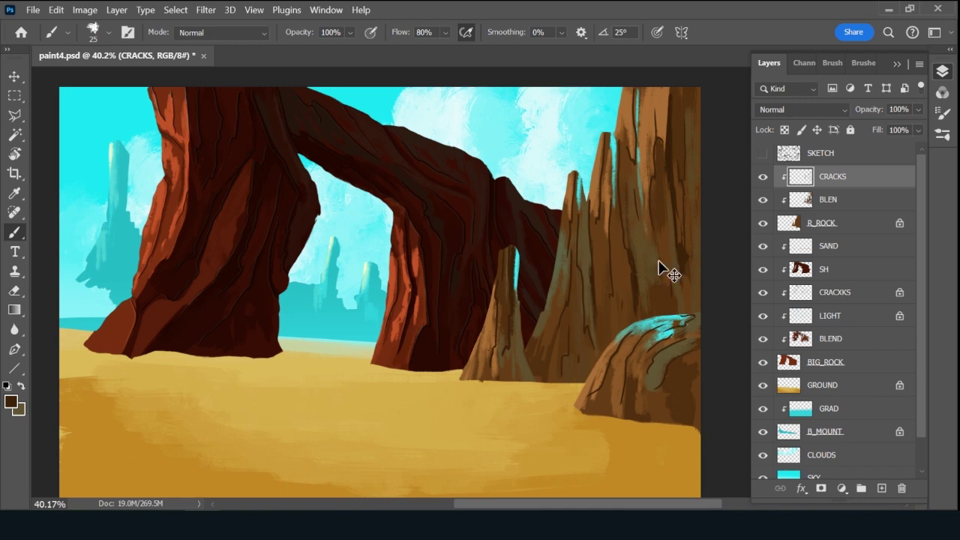
# Duplicate CRACKS below it as LGIHT, fill it with sky cyan, and set 20% opacity.
pyautogui.hotkey('ctrl', 'j')
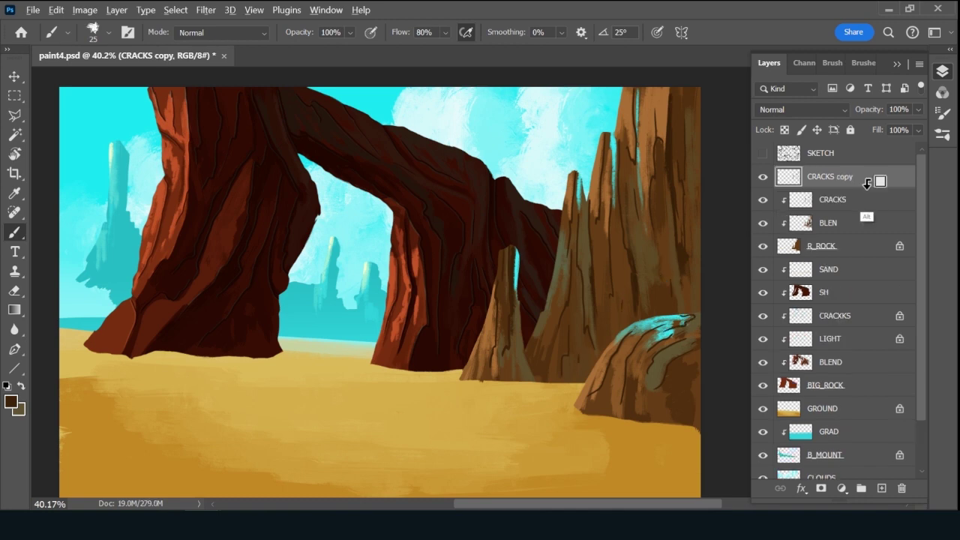
pyautogui.moveTo(879, 186); pyautogui.dragTo(863, 205)
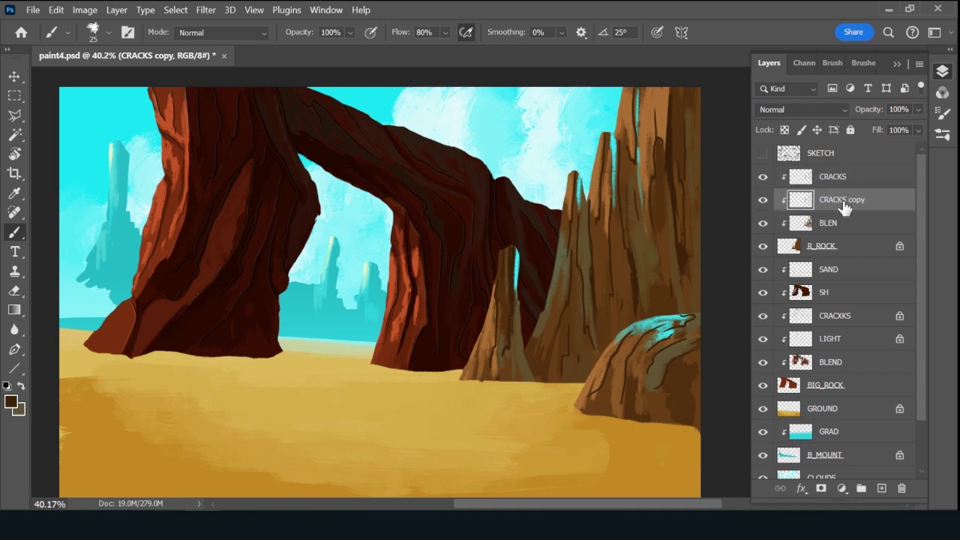
pyautogui.doubleClick(842, 201)
pyautogui.write('LGIHT')
pyautogui.press('Return')
pyautogui.click(785, 130)
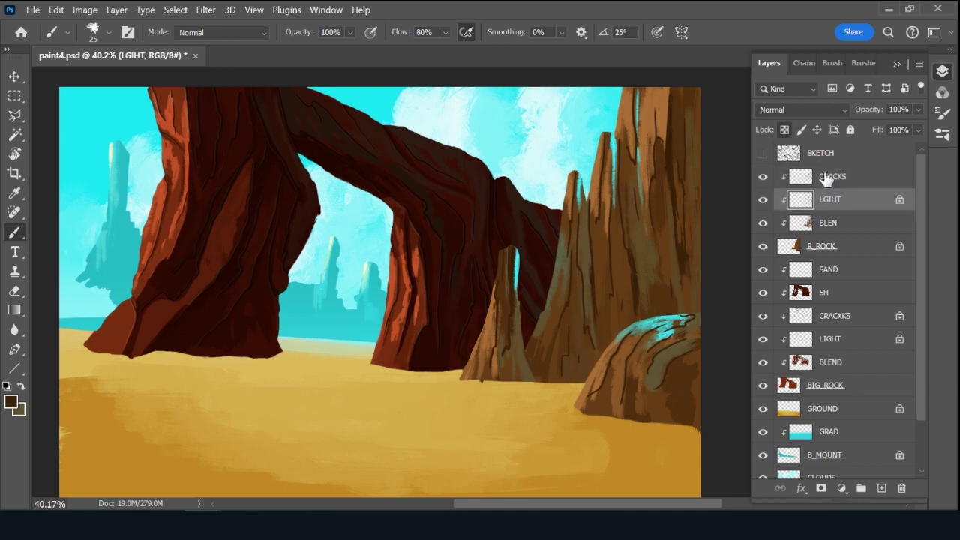
pyautogui.keyDown('alt'); pyautogui.click(381, 93); pyautogui.keyUp('alt')
pyautogui.press('v')
pyautogui.hotkey('alt', 'BackSpace')
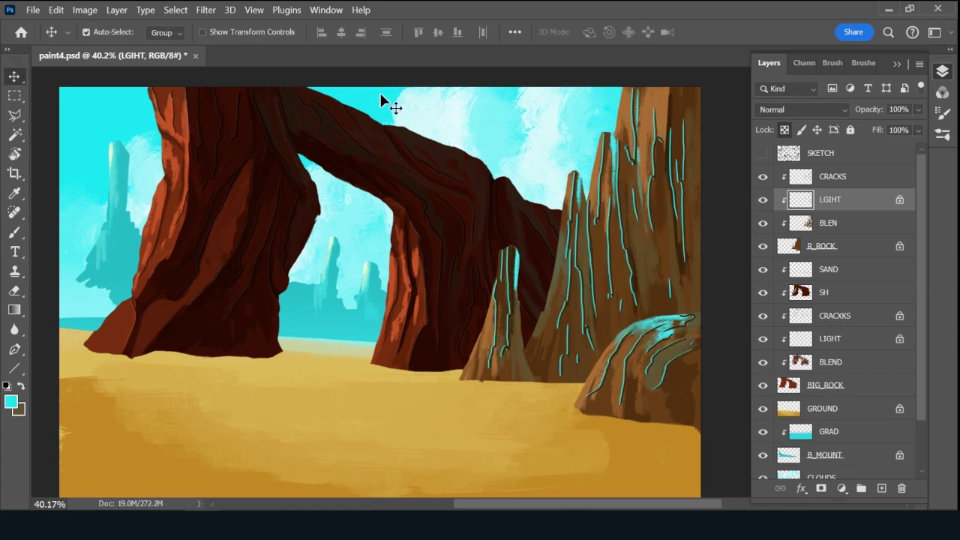
pyautogui.press('2')
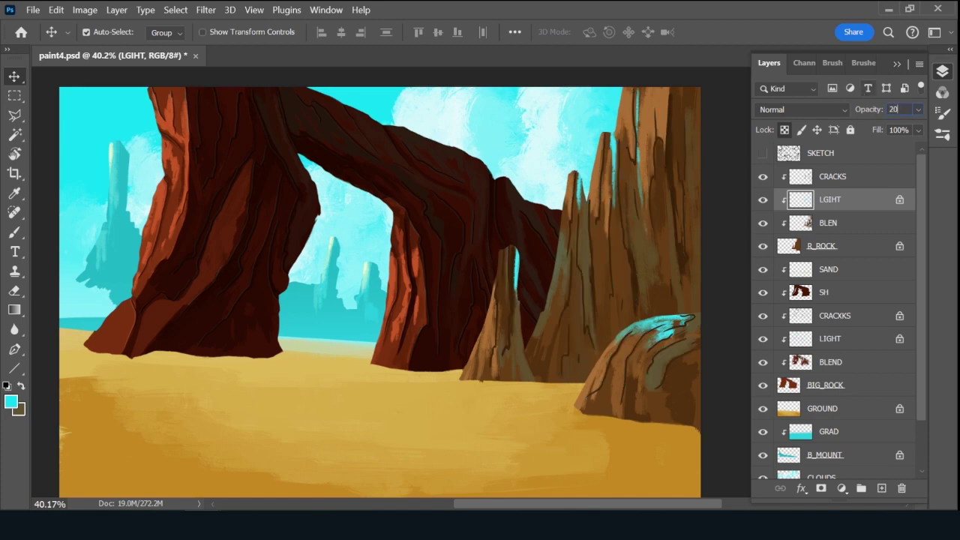
# Add a new empty layer clipped above CRACKS.
pyautogui.click(875, 180)
pyautogui.click(882, 488)
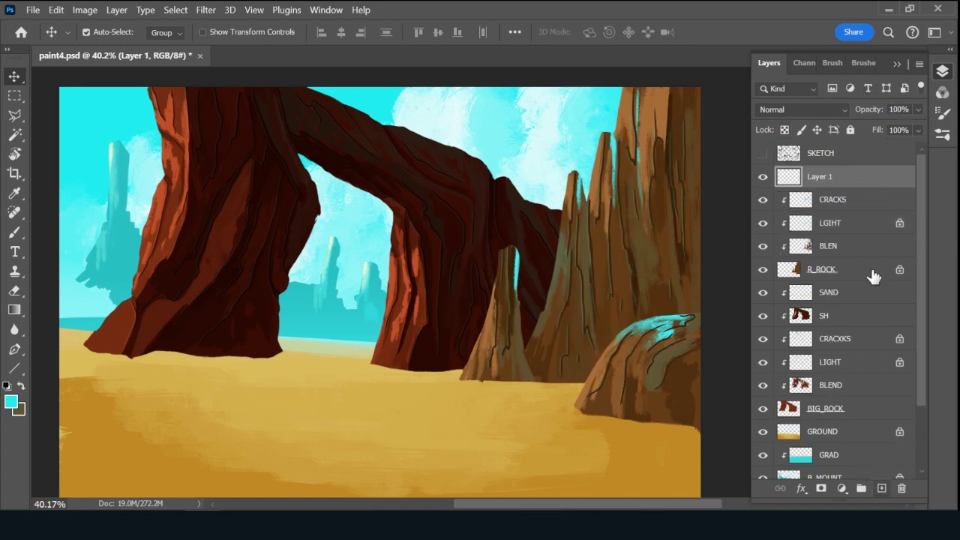
pyautogui.keyDown('alt'); pyautogui.click(849, 188); pyautogui.keyUp('alt')
pyautogui.doubleClick(832, 178)
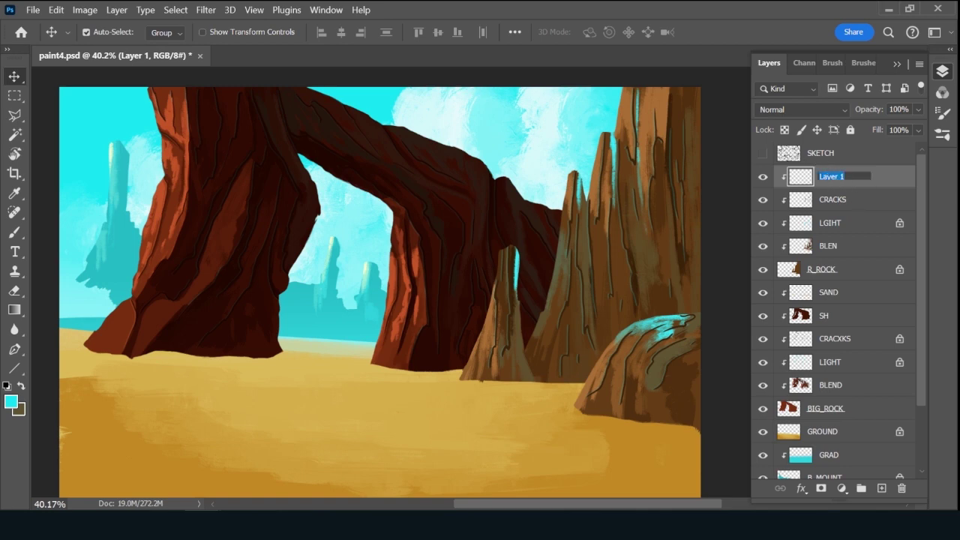
# Name the layer SH, set it to Multiply, and sample dark brown for painting.
pyautogui.write('SH')
pyautogui.press('Return')
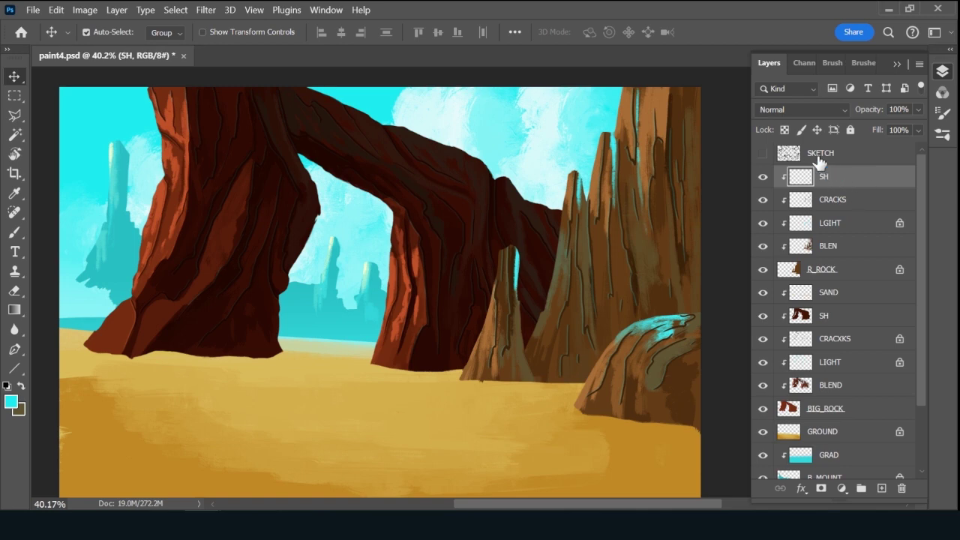
pyautogui.press('b')
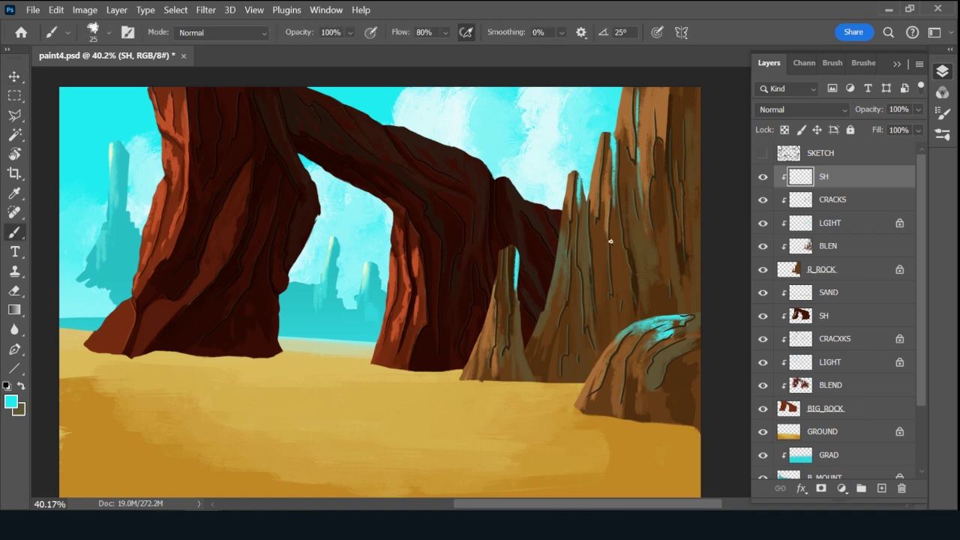
pyautogui.press(']')
pyautogui.press(']')
pyautogui.press(']')
pyautogui.press(']')
pyautogui.press(']')
pyautogui.press(']')
pyautogui.press(']')
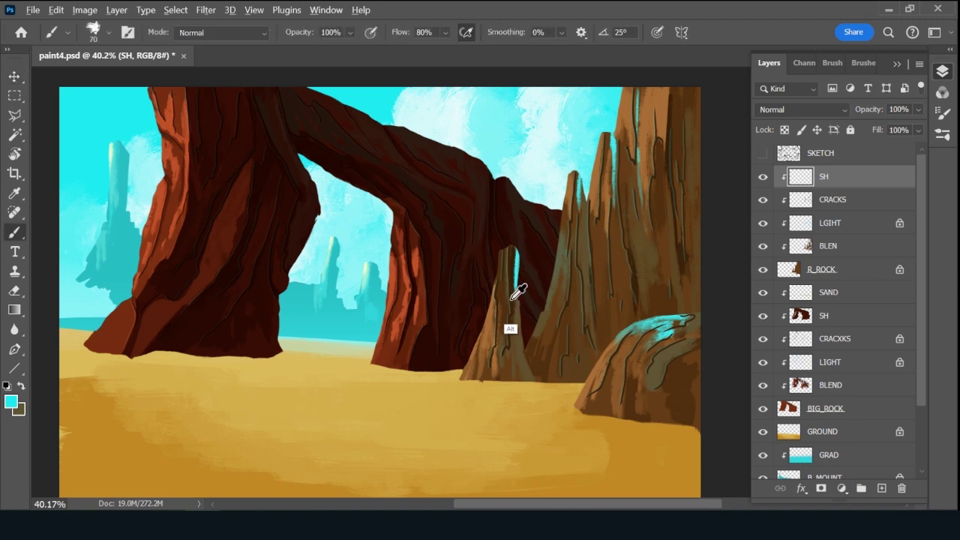
pyautogui.keyDown('alt'); pyautogui.click(518, 292); pyautogui.keyUp('alt')
pyautogui.click(817, 111)
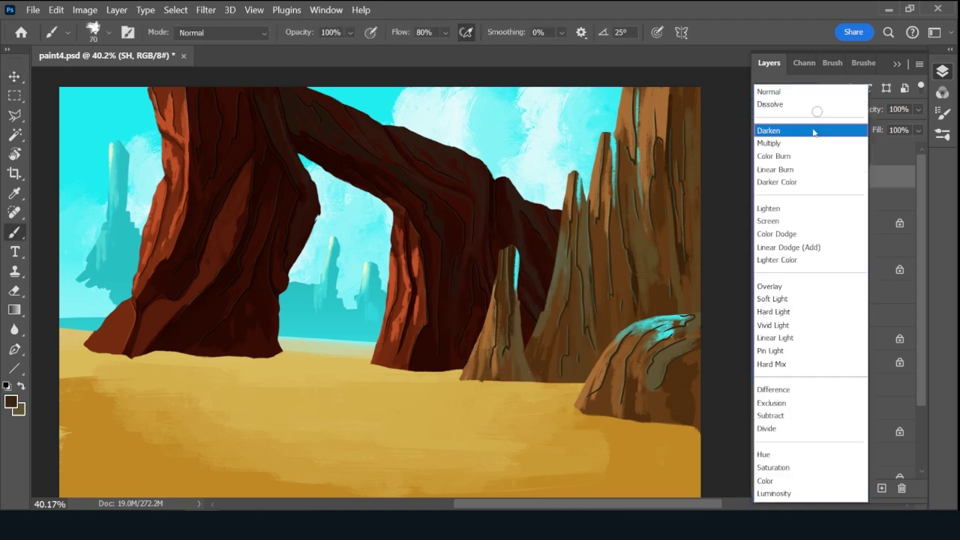
pyautogui.click(813, 144)
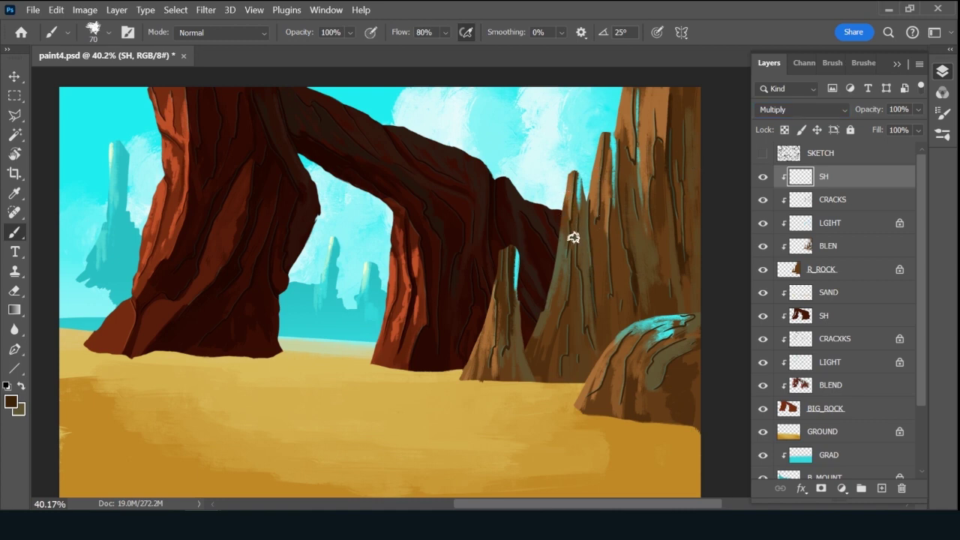
# Paint dark brown shading on the right rock edge, small arch opening, small spire, and crack.
pyautogui.press('[')
pyautogui.press('[')
pyautogui.press('[')
pyautogui.moveTo(663, 227); pyautogui.dragTo(688, 241)
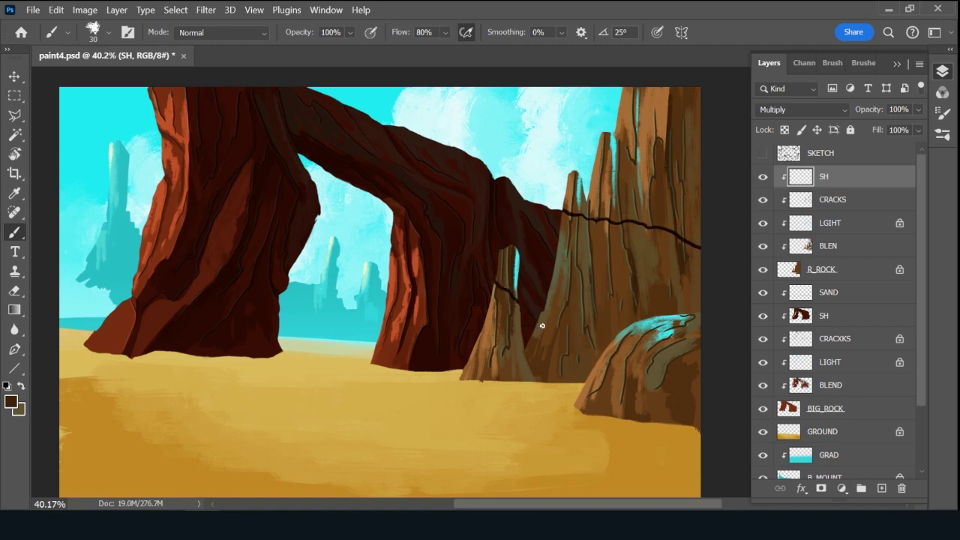
pyautogui.moveTo(501, 281)
pyautogui.mouseDown()
pyautogui.moveTo(505, 243)
pyautogui.moveTo(526, 277)
pyautogui.moveTo(513, 243)
pyautogui.mouseUp()
pyautogui.press(']')
pyautogui.press(']')
pyautogui.moveTo(517, 293)
pyautogui.mouseDown()
pyautogui.moveTo(532, 371)
pyautogui.moveTo(512, 278)
pyautogui.moveTo(521, 355)
pyautogui.moveTo(523, 322)
pyautogui.moveTo(548, 385)
pyautogui.moveTo(563, 382)
pyautogui.moveTo(559, 319)
pyautogui.mouseUp()
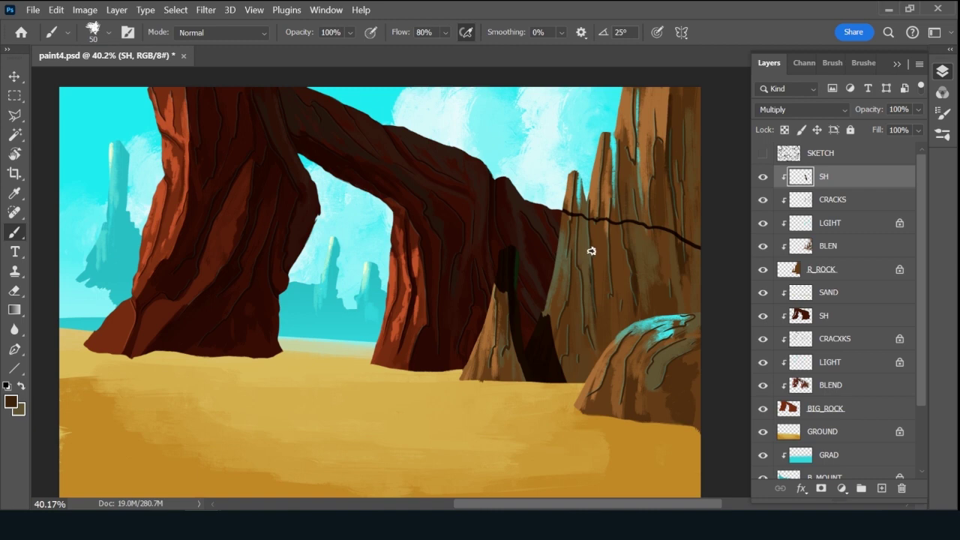
pyautogui.press(']')
pyautogui.press(']')
pyautogui.moveTo(570, 218)
pyautogui.mouseDown()
pyautogui.moveTo(650, 225)
pyautogui.moveTo(731, 250)
pyautogui.moveTo(570, 225)
pyautogui.moveTo(697, 251)
pyautogui.moveTo(652, 249)
pyautogui.moveTo(700, 259)
pyautogui.moveTo(618, 253)
pyautogui.mouseUp()
# Paint a broad 250 px shadow across the right rocks and down the small spire.
pyautogui.press(']')
pyautogui.press(']')
pyautogui.press(']')
pyautogui.press(']')
pyautogui.press(']')
pyautogui.press(']')
pyautogui.press(']')
pyautogui.press(']')
pyautogui.press(']')
pyautogui.press(']')
pyautogui.press(']')
pyautogui.press(']')
pyautogui.press(']')
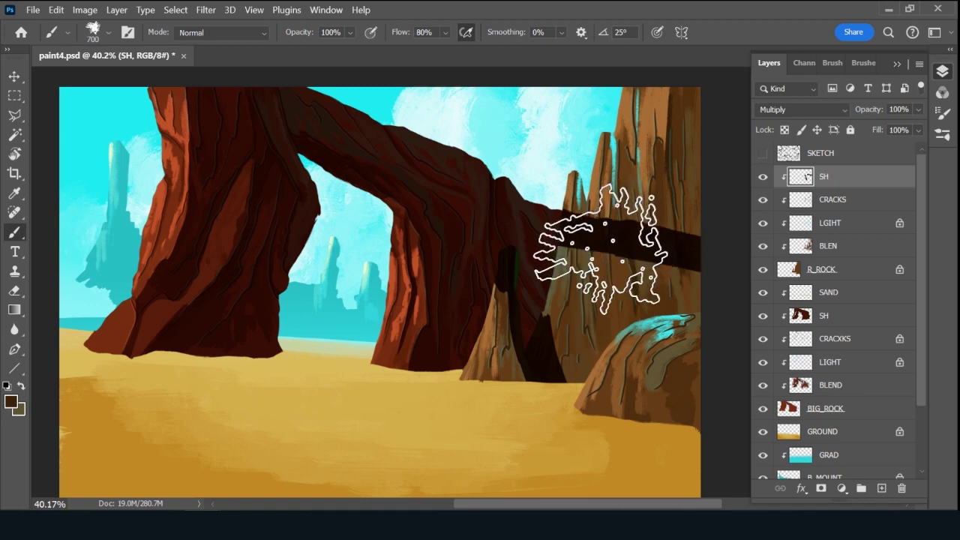
pyautogui.press('[')
pyautogui.press('[')
pyautogui.press('[')
pyautogui.press('[')
pyautogui.press('[')
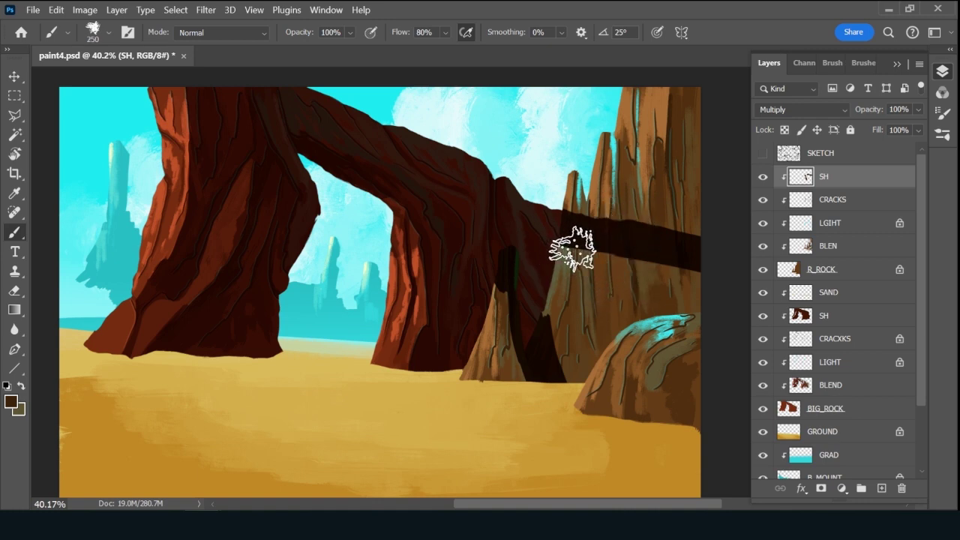
pyautogui.moveTo(573, 249)
pyautogui.mouseDown()
pyautogui.moveTo(556, 306)
pyautogui.moveTo(575, 385)
pyautogui.moveTo(578, 374)
pyautogui.moveTo(720, 301)
pyautogui.moveTo(704, 341)
pyautogui.moveTo(609, 377)
pyautogui.moveTo(599, 396)
pyautogui.moveTo(712, 426)
pyautogui.moveTo(585, 398)
pyautogui.moveTo(707, 356)
pyautogui.moveTo(613, 294)
pyautogui.moveTo(686, 285)
pyautogui.moveTo(626, 339)
pyautogui.mouseUp()
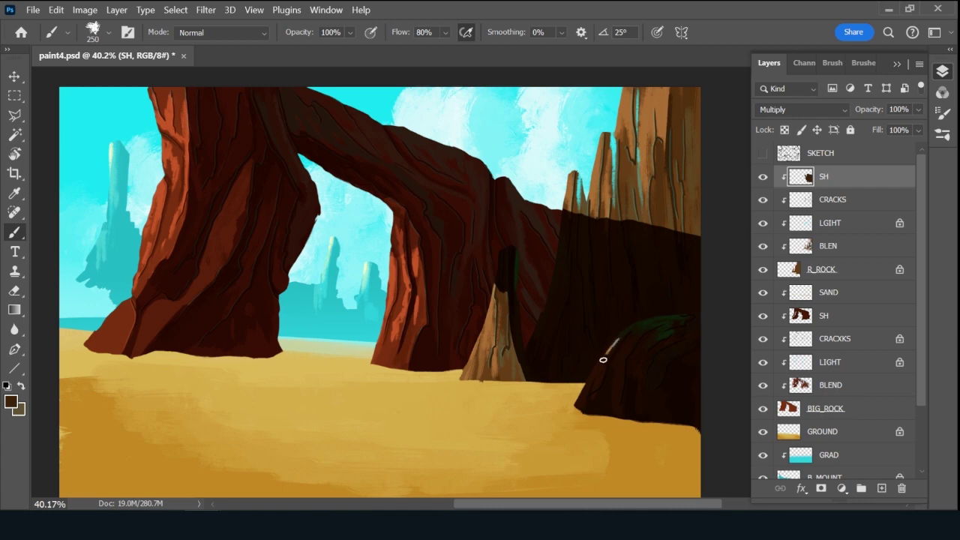
pyautogui.moveTo(584, 393); pyautogui.dragTo(640, 323)
pyautogui.press(']')
pyautogui.press(']')
pyautogui.press(']')
pyautogui.press(']')
pyautogui.press(']')
pyautogui.press('[')
pyautogui.press('[')
pyautogui.press('[')
pyautogui.press('[')
pyautogui.press('[')
pyautogui.press('[')
pyautogui.press('[')
pyautogui.press('[')
pyautogui.moveTo(508, 315)
pyautogui.mouseDown()
pyautogui.moveTo(508, 287)
pyautogui.moveTo(505, 352)
pyautogui.moveTo(512, 290)
pyautogui.moveTo(516, 363)
pyautogui.moveTo(500, 287)
pyautogui.moveTo(493, 375)
pyautogui.moveTo(498, 381)
pyautogui.moveTo(503, 296)
pyautogui.moveTo(504, 396)
pyautogui.mouseUp()
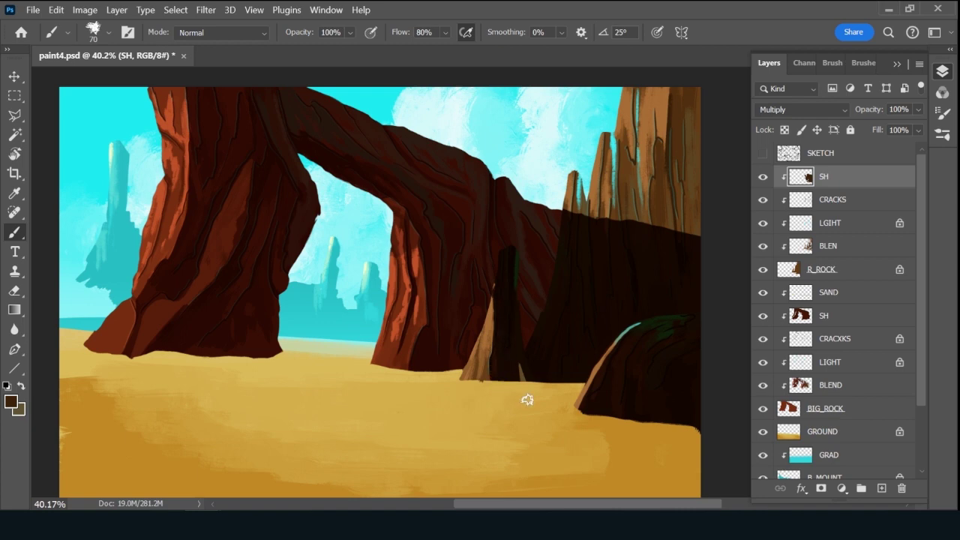
# Darken the small spire and the tall spire's lit left face with a 50 px brush.
pyautogui.press('[')
pyautogui.press('[')
pyautogui.press('[')
pyautogui.moveTo(577, 223); pyautogui.dragTo(579, 190)
pyautogui.moveTo(575, 212)
pyautogui.mouseDown()
pyautogui.moveTo(579, 185)
pyautogui.moveTo(588, 216)
pyautogui.moveTo(590, 187)
pyautogui.mouseUp()
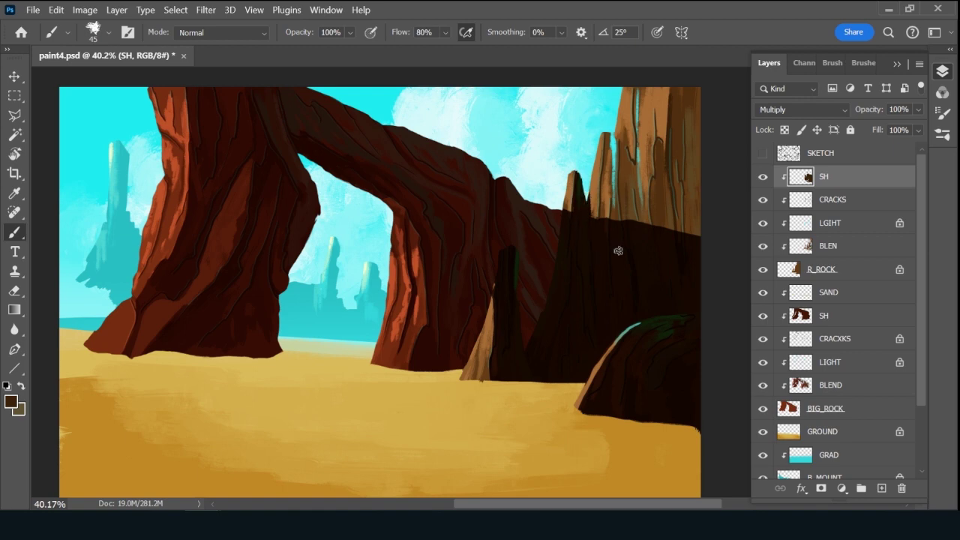
pyautogui.moveTo(612, 219); pyautogui.dragTo(612, 127)
pyautogui.moveTo(615, 165); pyautogui.dragTo(613, 132)
pyautogui.moveTo(604, 217); pyautogui.dragTo(606, 134)
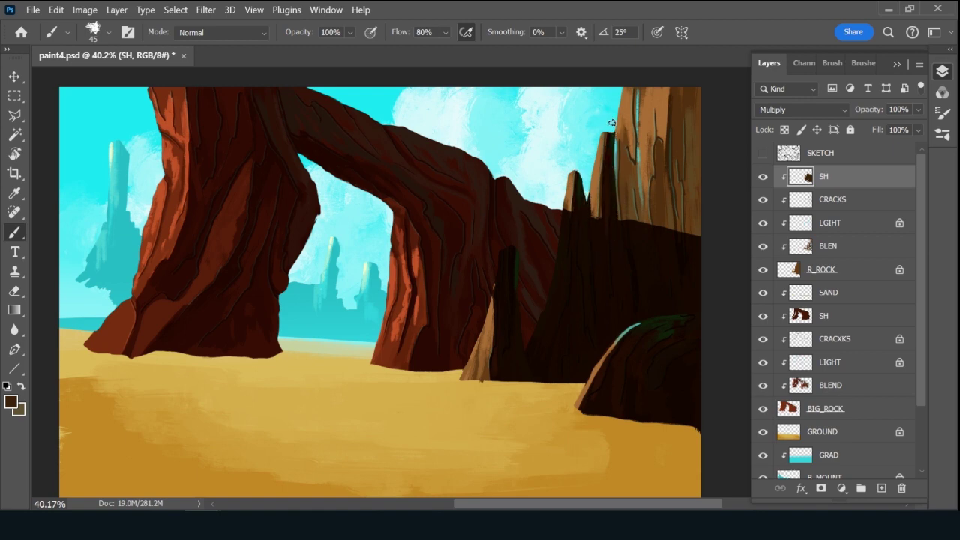
# Redo the upper-right spire's dark stroke, lower SH to 53% opacity, and add a new layer.
pyautogui.press(']')
pyautogui.press(']')
pyautogui.press(']')
pyautogui.press(']')
pyautogui.press(']')
pyautogui.press(']')
pyautogui.press(']')
pyautogui.press(']')
pyautogui.press(']')
pyautogui.moveTo(677, 122); pyautogui.dragTo(682, 250)
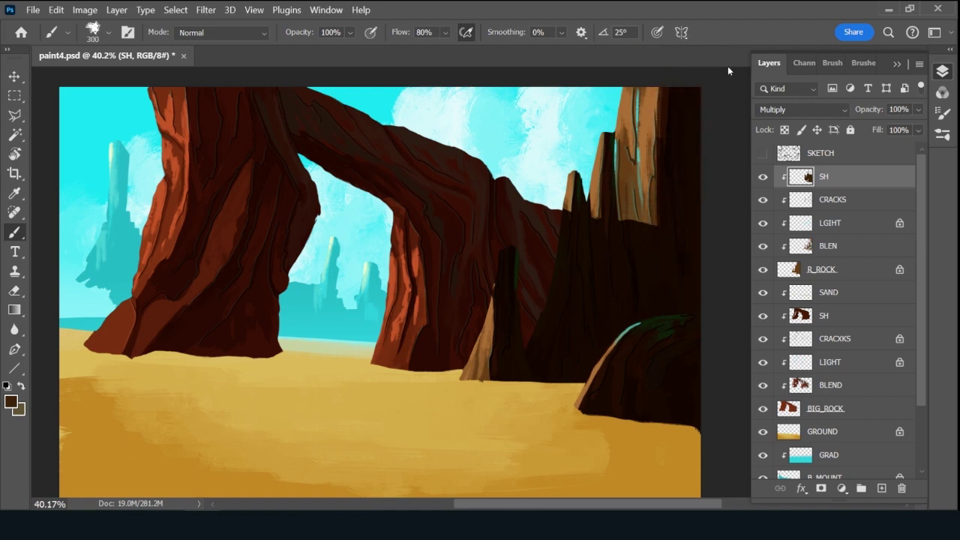
pyautogui.hotkey('ctrl', 'z')
pyautogui.press('[')
pyautogui.press('[')
pyautogui.press('[')
pyautogui.press('[')
pyautogui.press('[')
pyautogui.press('[')
pyautogui.press('[')
pyautogui.press('[')
pyautogui.moveTo(677, 83)
pyautogui.mouseDown()
pyautogui.moveTo(676, 194)
pyautogui.moveTo(685, 242)
pyautogui.moveTo(676, 71)
pyautogui.moveTo(694, 234)
pyautogui.moveTo(688, 71)
pyautogui.moveTo(699, 246)
pyautogui.moveTo(700, 72)
pyautogui.mouseUp()
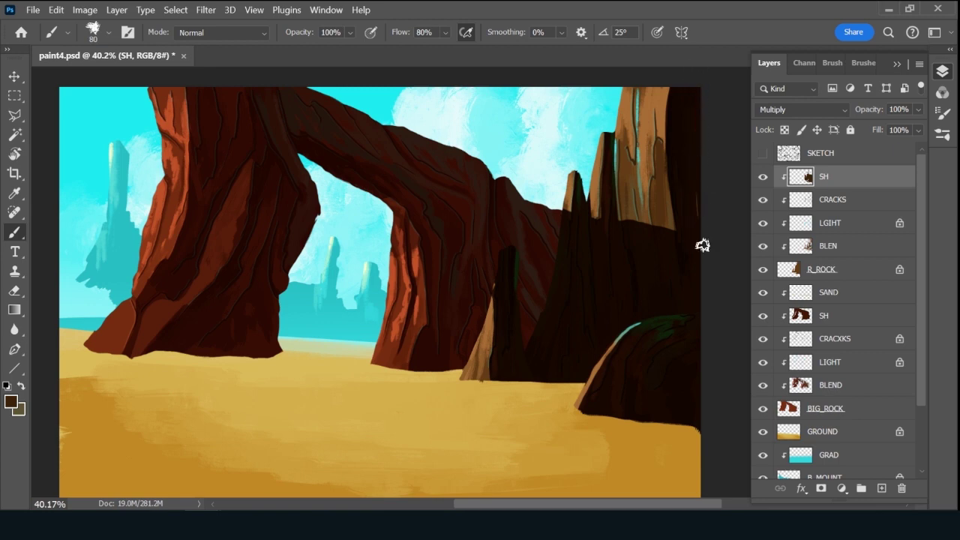
pyautogui.moveTo(877, 109)
pyautogui.mouseDown()
pyautogui.moveTo(875, 120)
pyautogui.moveTo(877, 111)
pyautogui.mouseUp()
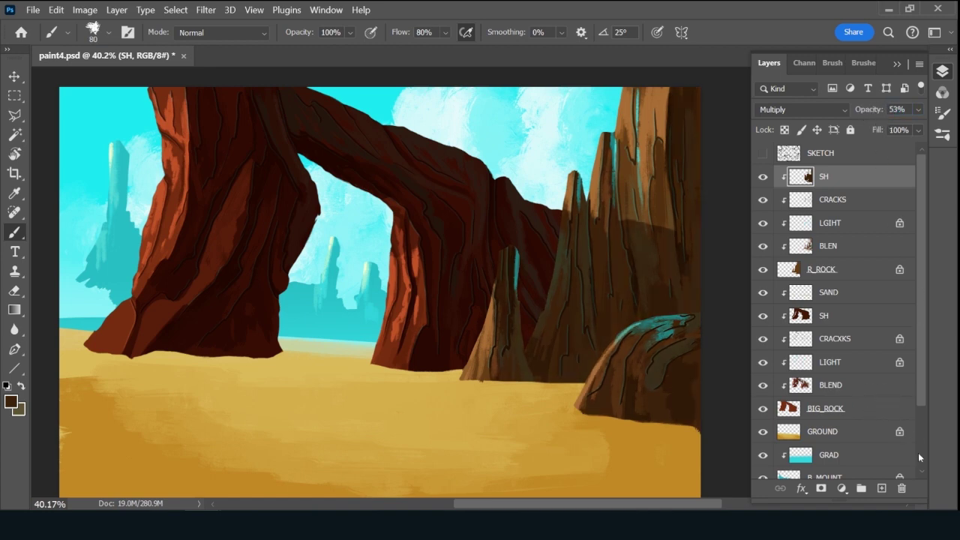
pyautogui.click(882, 488)
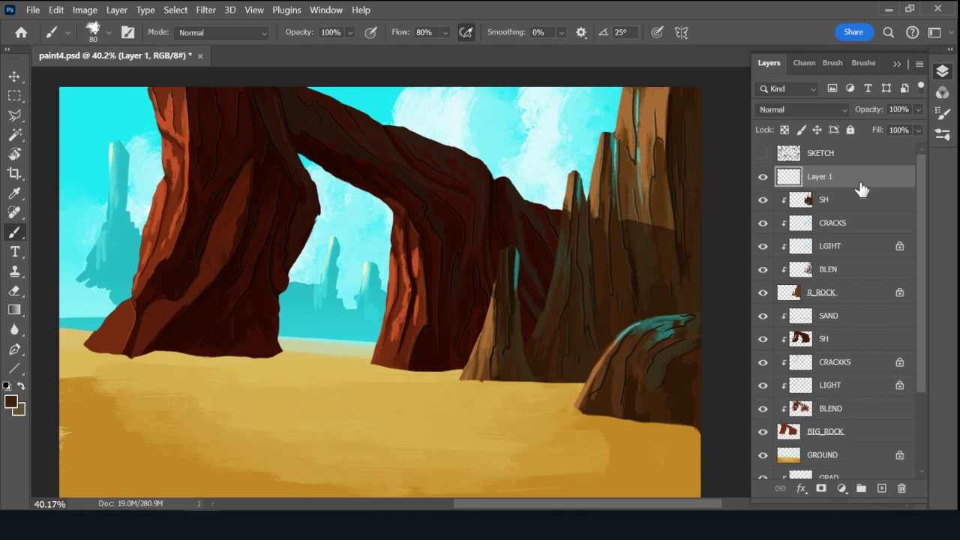
# Zoom in and rename the empty Layer 1 above SH to SAND.
pyautogui.hotkey('ctrl', '+')
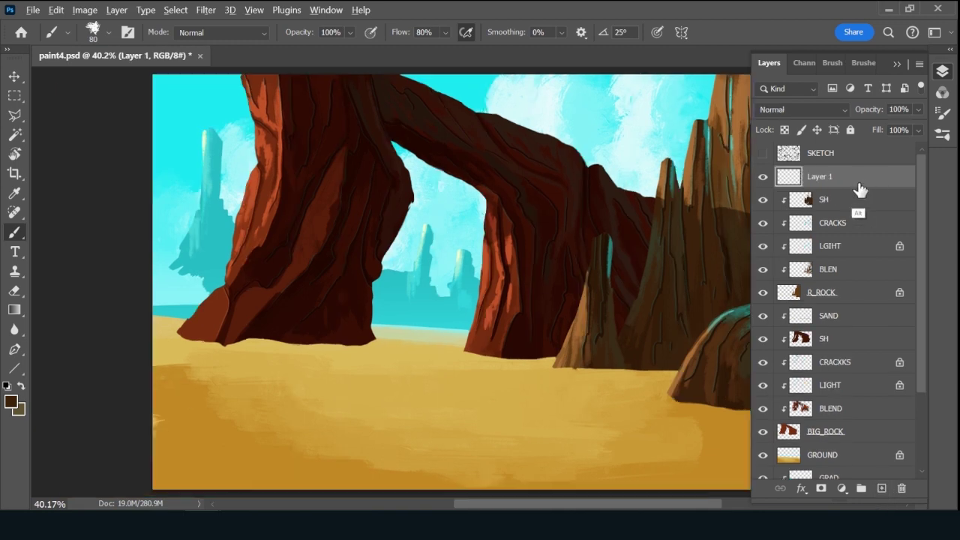
pyautogui.hotkey('alt', 'e')
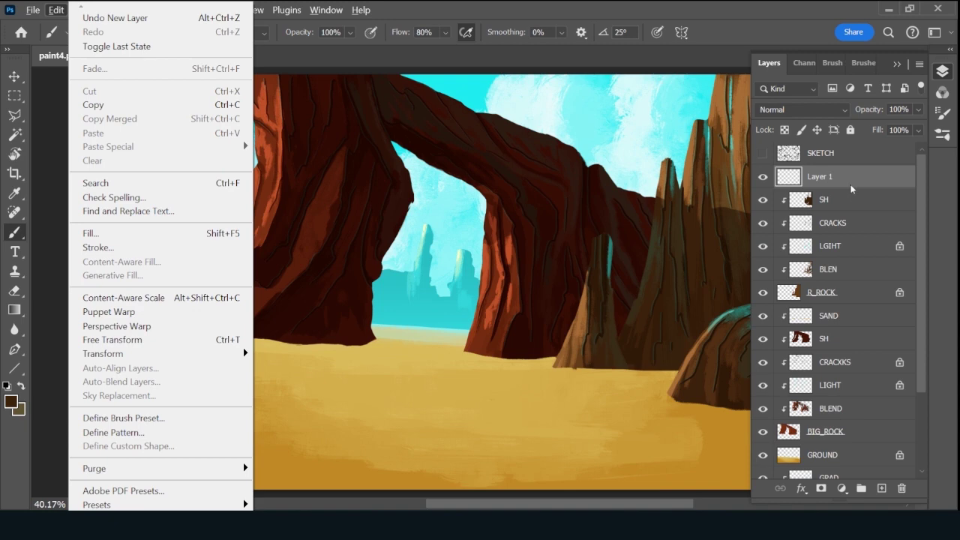
pyautogui.click(706, 259)
pyautogui.scroll(-5, 706, 260)
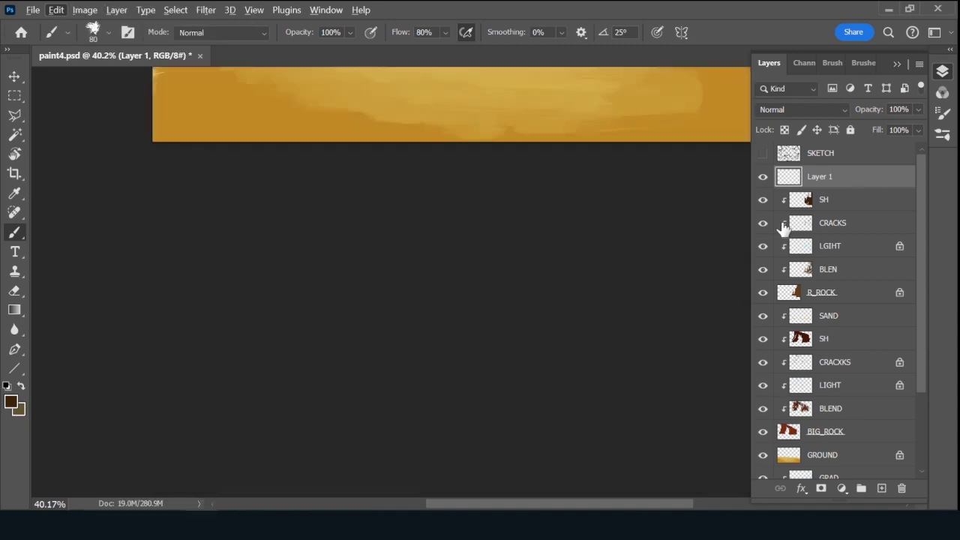
pyautogui.moveTo(624, 193)
pyautogui.mouseDown()
pyautogui.moveTo(461, 274)
pyautogui.moveTo(407, 328)
pyautogui.moveTo(413, 379)
pyautogui.mouseUp()
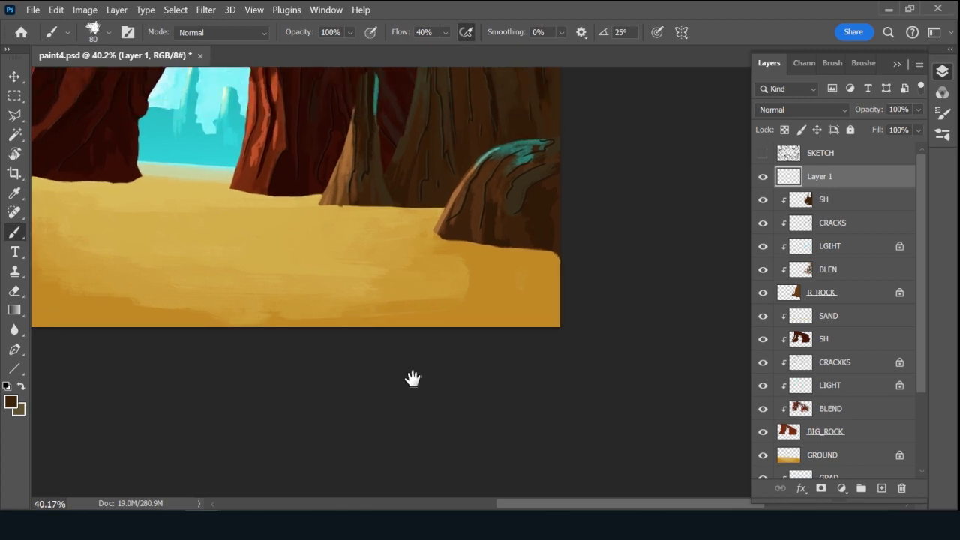
pyautogui.scroll(-3, 409, 380)
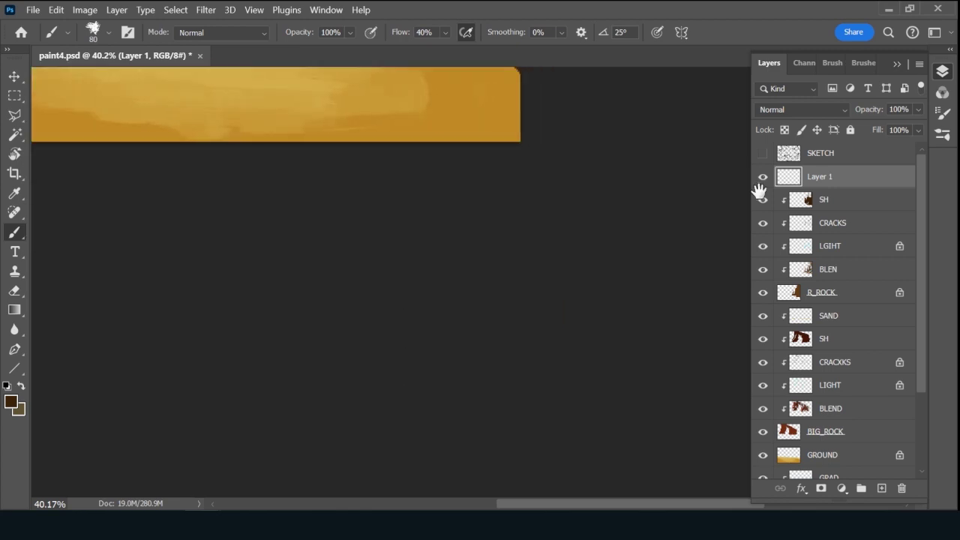
pyautogui.doubleClick(836, 178)
pyautogui.write('SAND')
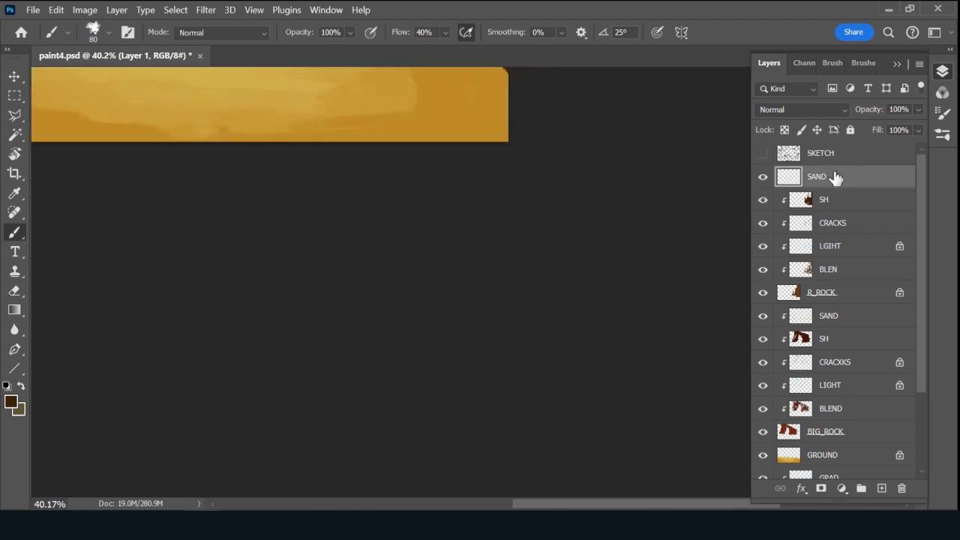
pyautogui.press('Return')
pyautogui.moveTo(498, 329); pyautogui.dragTo(542, 434)
pyautogui.scroll(4, 542, 434)
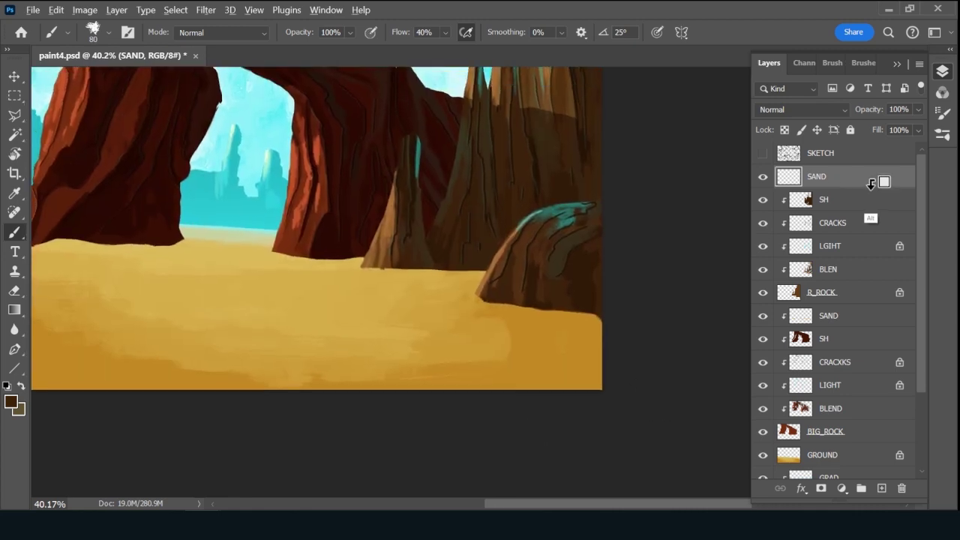
# Select the Ink 2 brush preset.
pyautogui.click(865, 62)
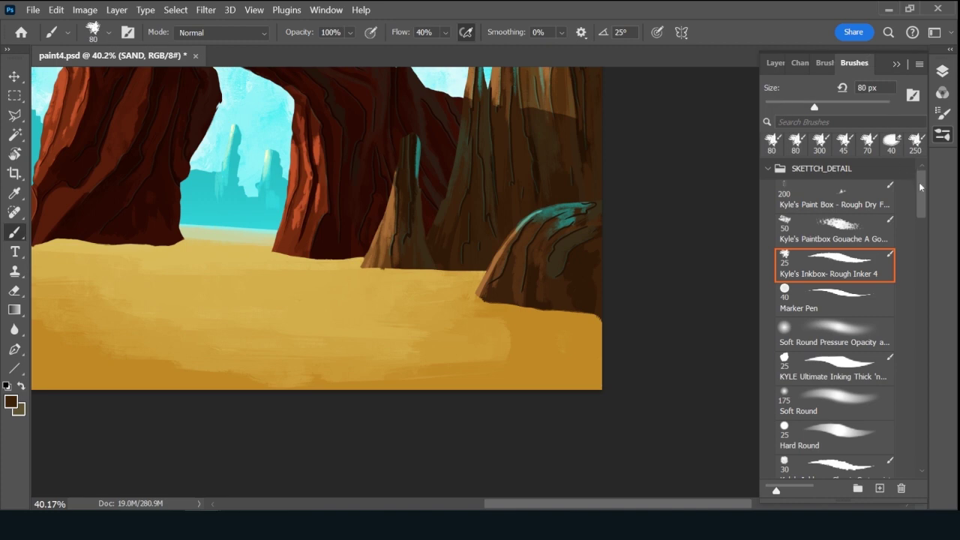
pyautogui.scroll(-10, 919, 183)
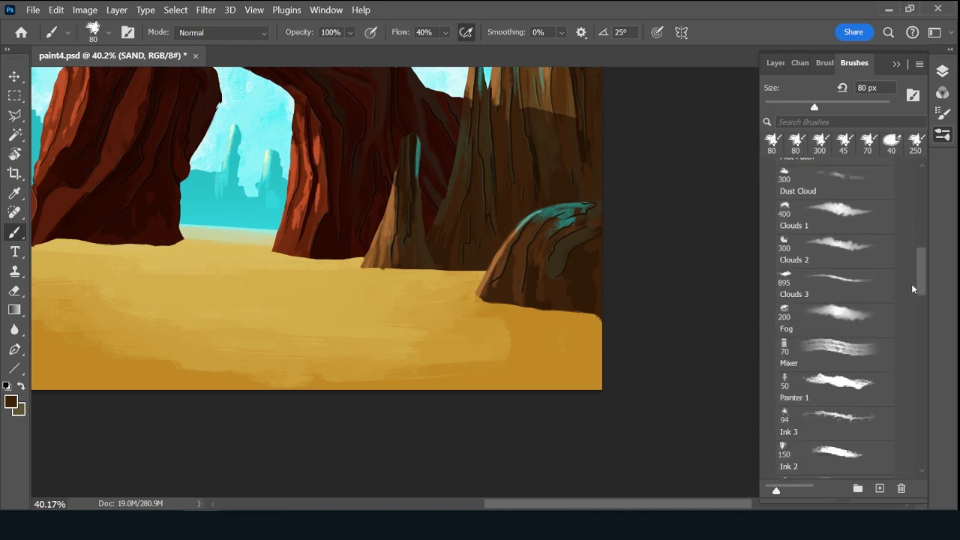
pyautogui.scroll(-1, 911, 289)
pyautogui.click(840, 431)
pyautogui.click(773, 64)
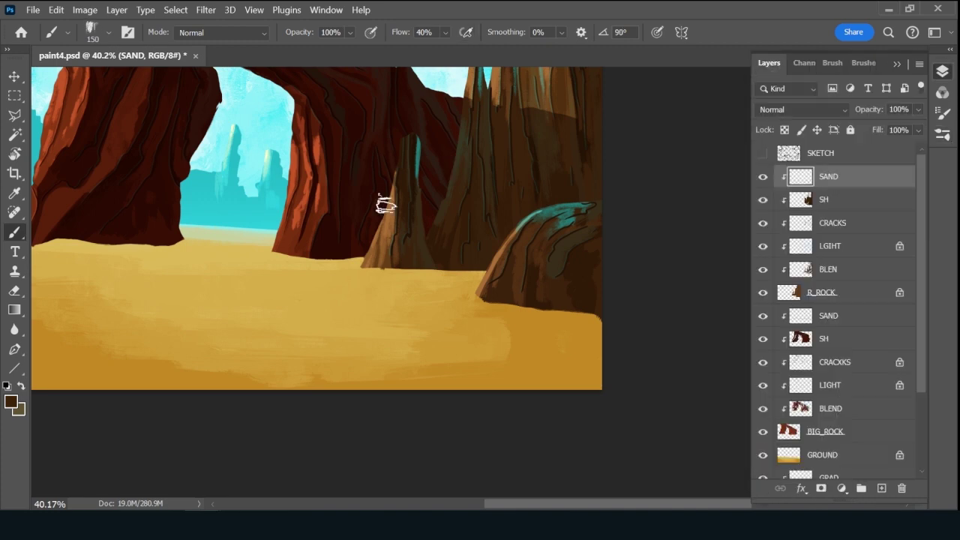
# Paint sampled sand colour over the dark rock bases, save, and add a new empty layer.
pyautogui.press('[')
pyautogui.press('[')
pyautogui.press('[')
pyautogui.keyDown('alt'); pyautogui.click(364, 265); pyautogui.keyUp('alt')
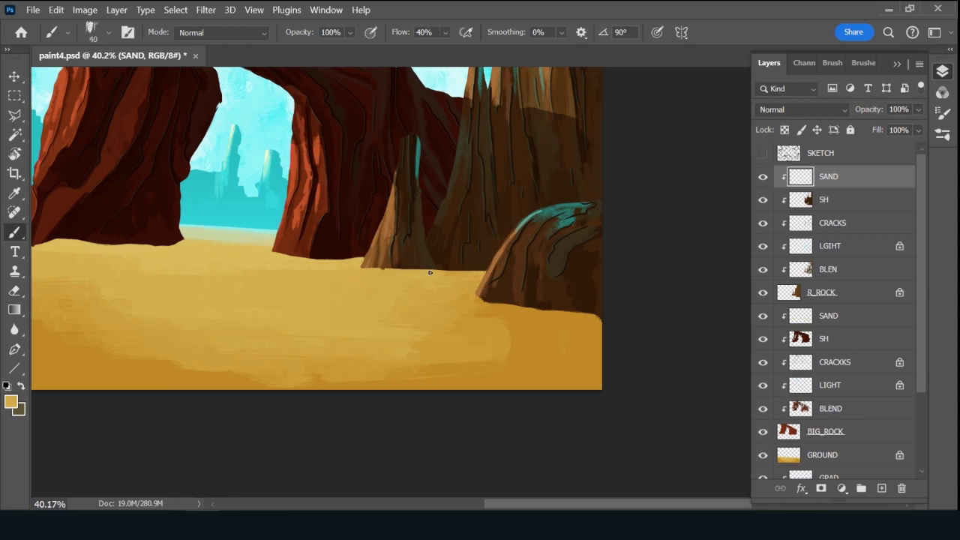
pyautogui.moveTo(421, 271); pyautogui.dragTo(396, 269)
pyautogui.moveTo(416, 269); pyautogui.dragTo(481, 277)
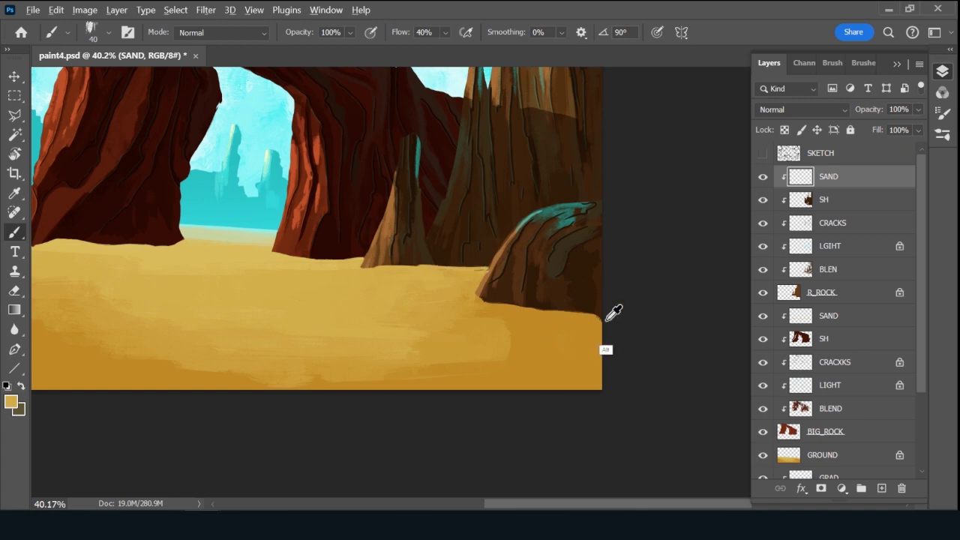
pyautogui.moveTo(593, 315)
pyautogui.mouseDown()
pyautogui.moveTo(550, 311)
pyautogui.moveTo(609, 315)
pyautogui.moveTo(504, 308)
pyautogui.moveTo(610, 312)
pyautogui.moveTo(557, 308)
pyautogui.moveTo(592, 307)
pyautogui.mouseUp()
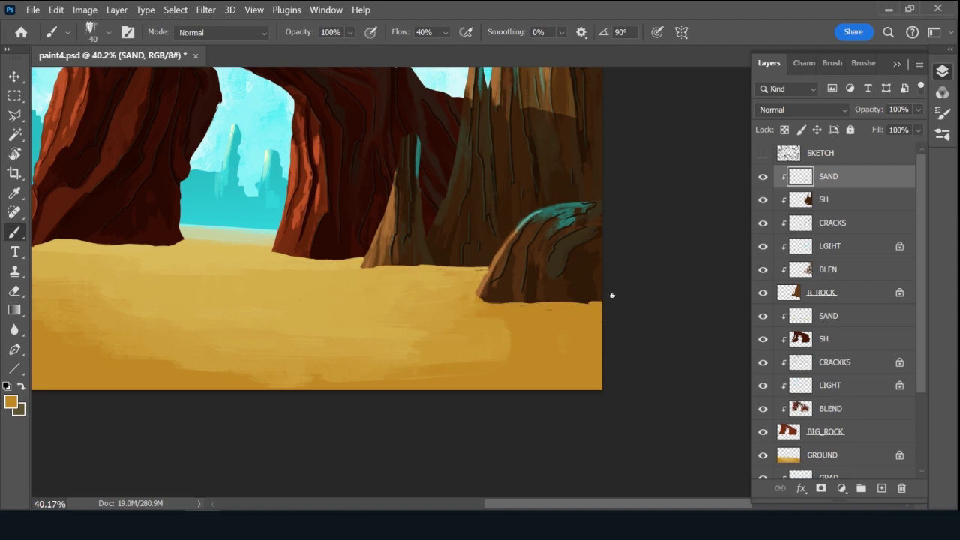
pyautogui.hotkey('ctrl', 's')
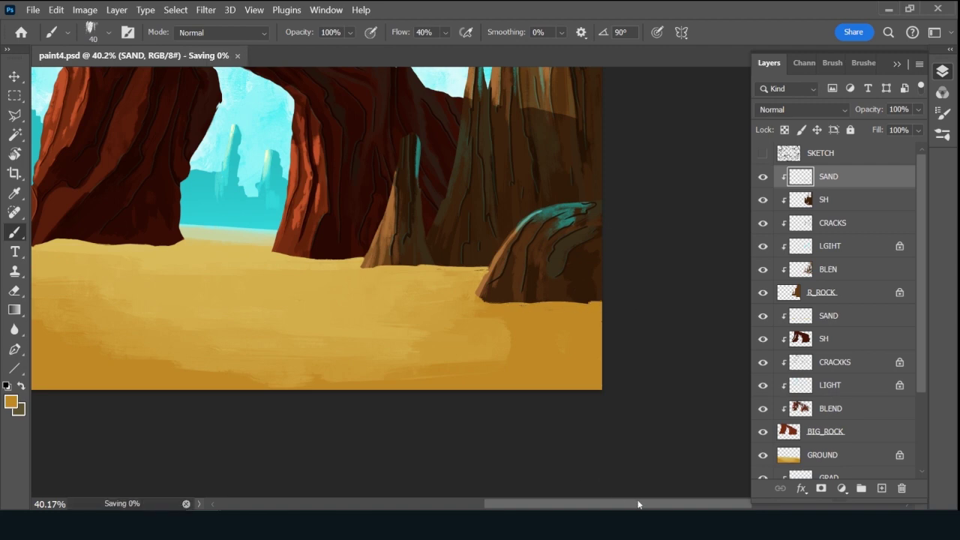
pyautogui.click(881, 489)
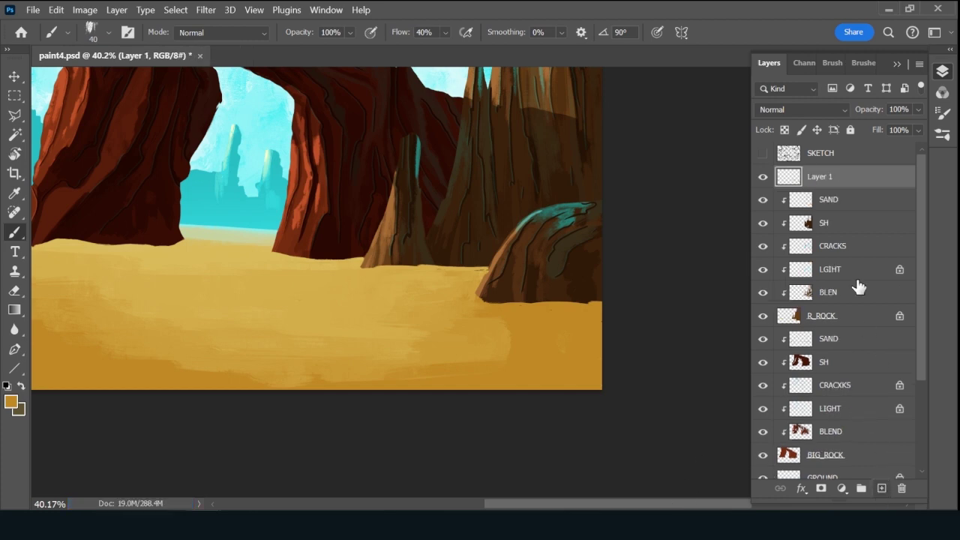
# Rename the new layer to F_ROCK.
pyautogui.doubleClick(819, 176)
pyautogui.write('F_ROCK')
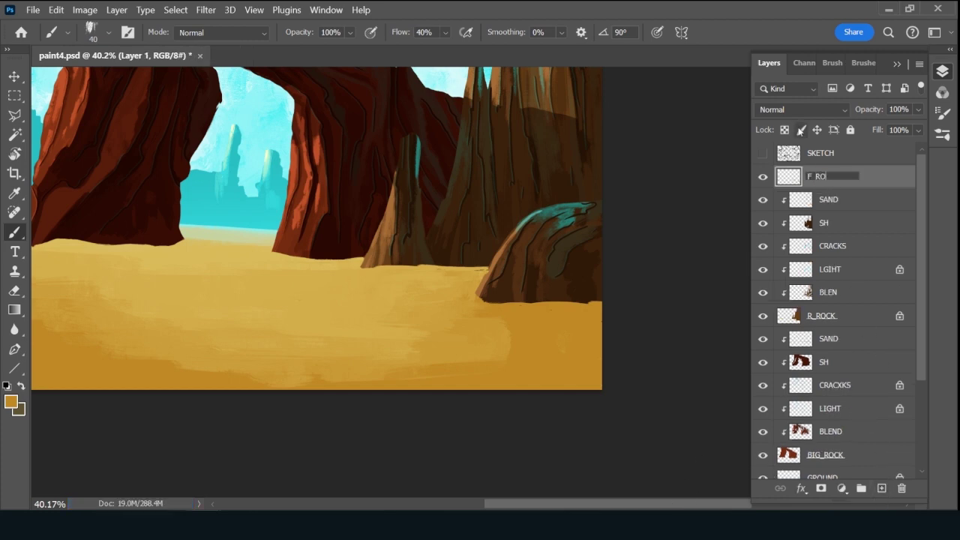
pyautogui.press('Return')
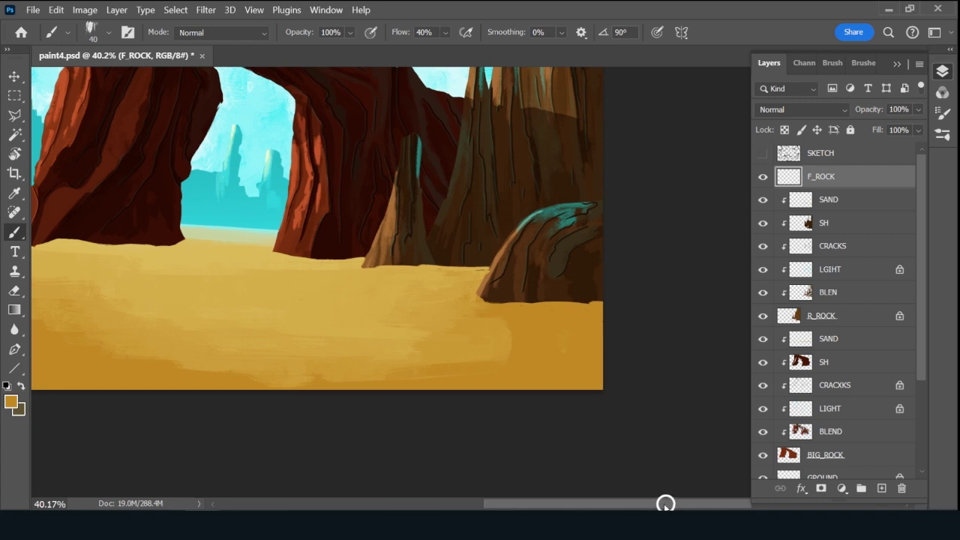
pyautogui.rightClick(664, 502)
pyautogui.click(619, 505)
pyautogui.hscroll(-3, 621, 508)
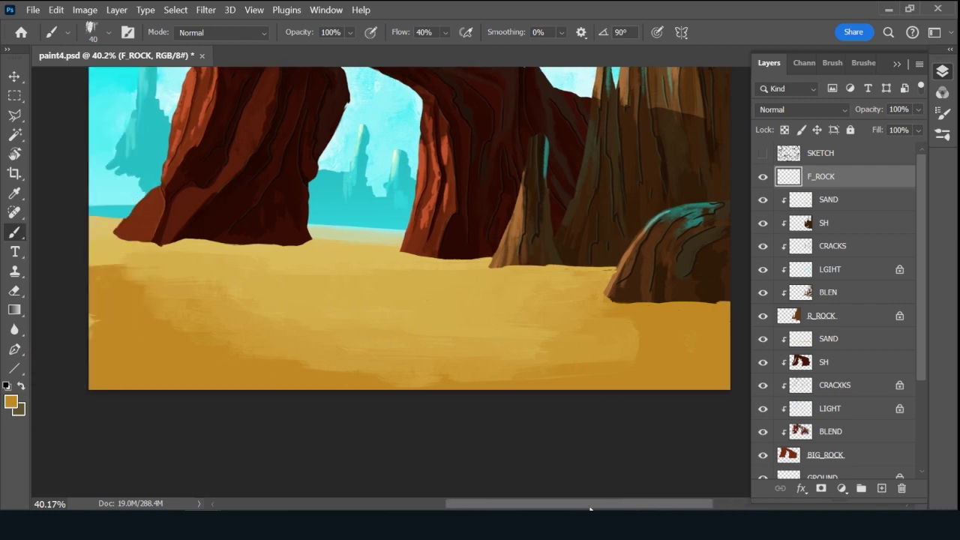
# With a 45 px brush and SKETCH visible, outline a dark brown foreground rock down the left.
pyautogui.click(860, 64)
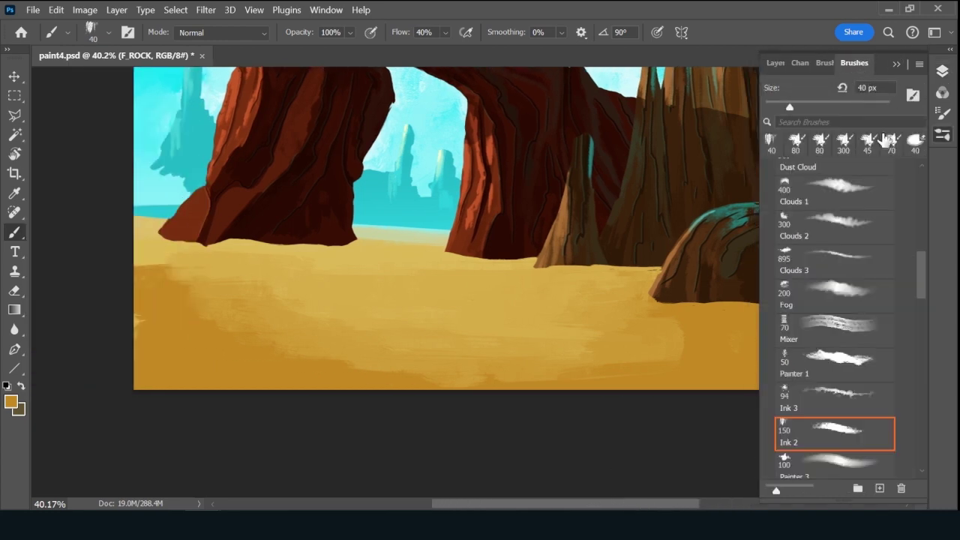
pyautogui.click(870, 150)
pyautogui.click(773, 64)
pyautogui.click(765, 155)
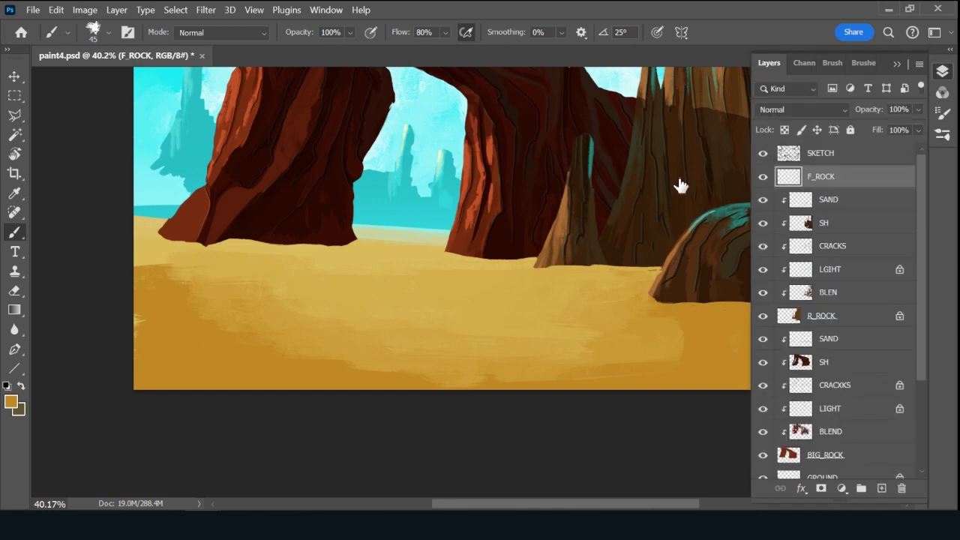
pyautogui.keyDown('alt'); pyautogui.click(707, 289); pyautogui.keyUp('alt')
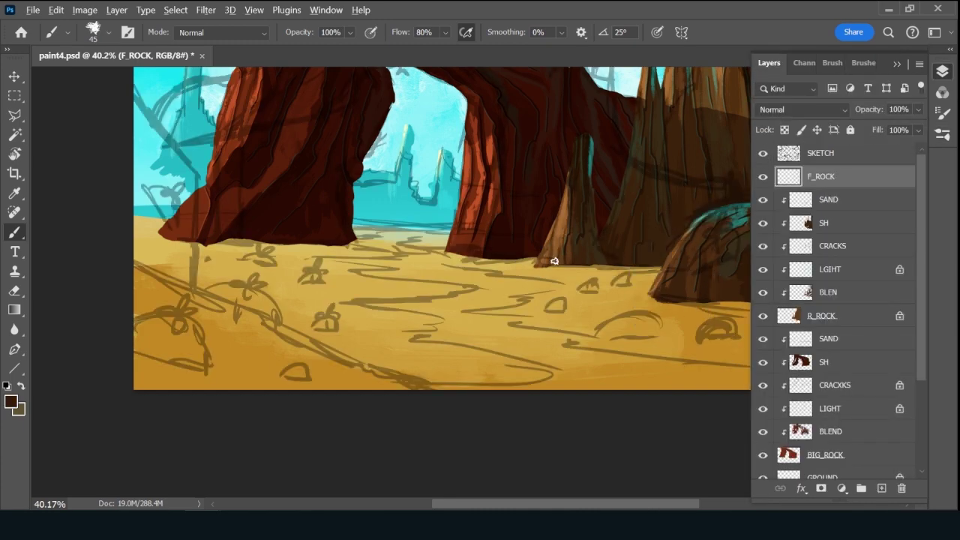
pyautogui.moveTo(423, 302); pyautogui.dragTo(418, 315)
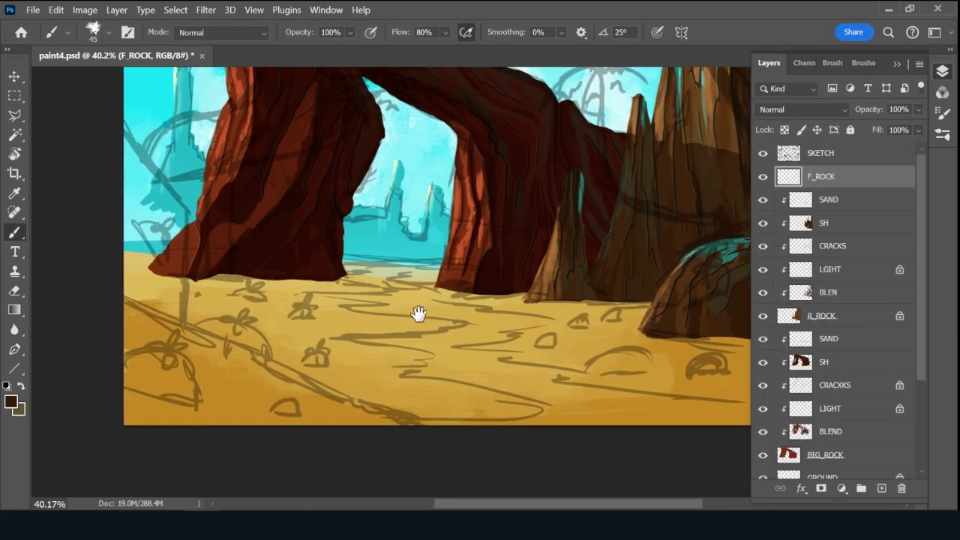
pyautogui.moveTo(125, 118)
pyautogui.mouseDown()
pyautogui.moveTo(170, 183)
pyautogui.moveTo(190, 246)
pyautogui.moveTo(186, 315)
pyautogui.moveTo(422, 427)
pyautogui.mouseUp()
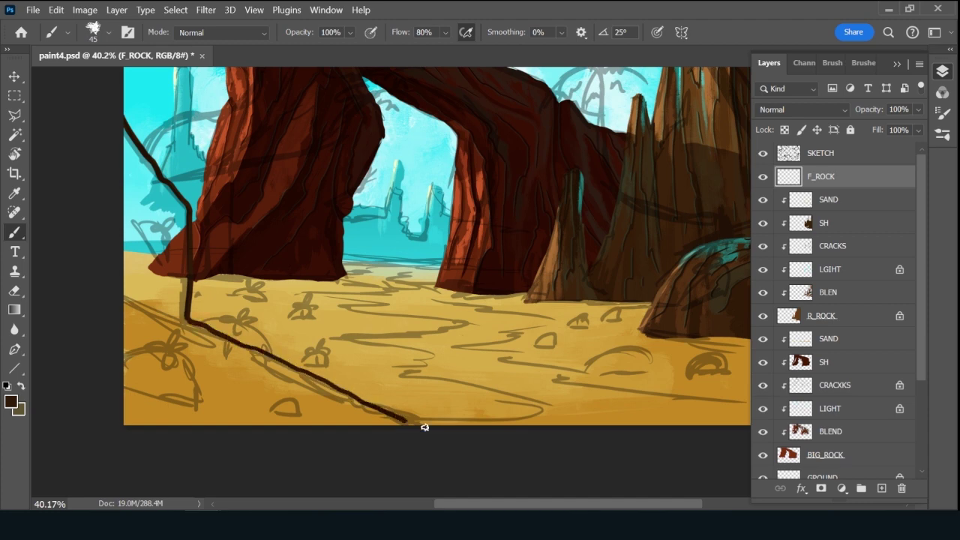
# Trace a polygonal lasso selection along the rock outline around the lower-left corner.
pyautogui.press('l')
pyautogui.click(122, 115)
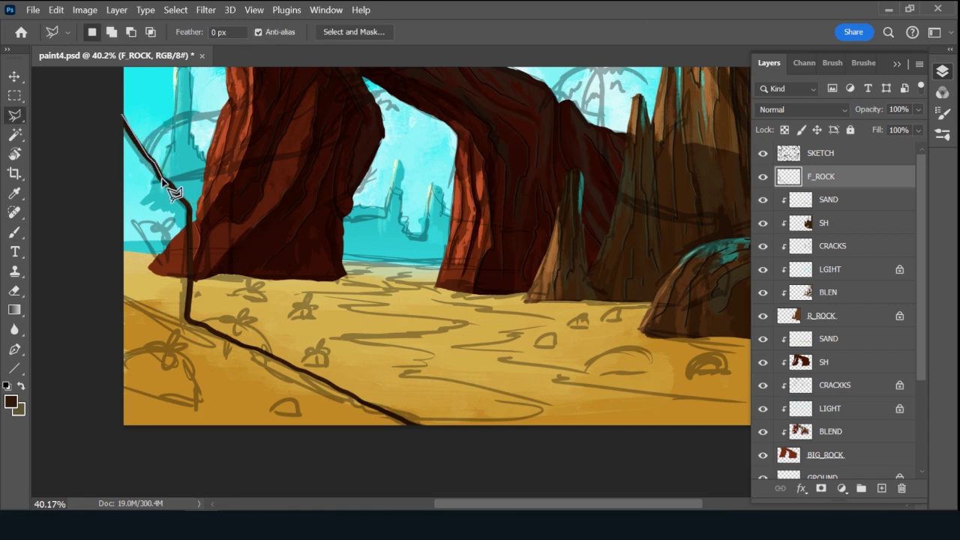
pyautogui.click(158, 174)
pyautogui.click(187, 203)
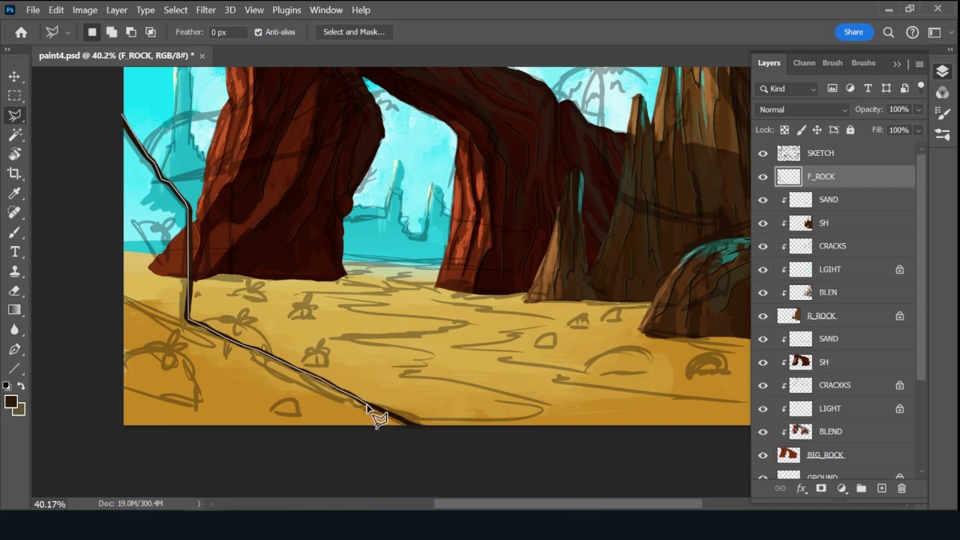
pyautogui.click(423, 437)
pyautogui.click(140, 448)
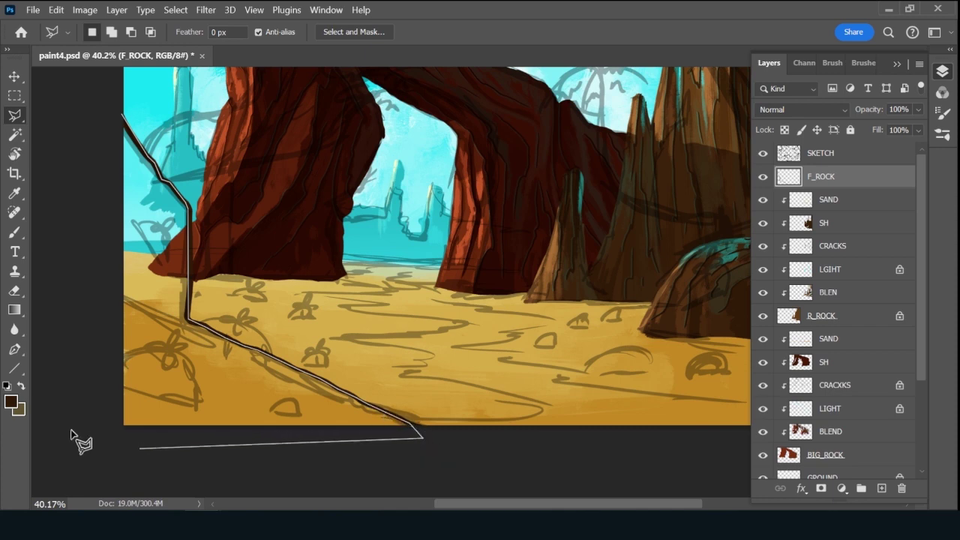
pyautogui.click(58, 420)
pyautogui.click(120, 116)
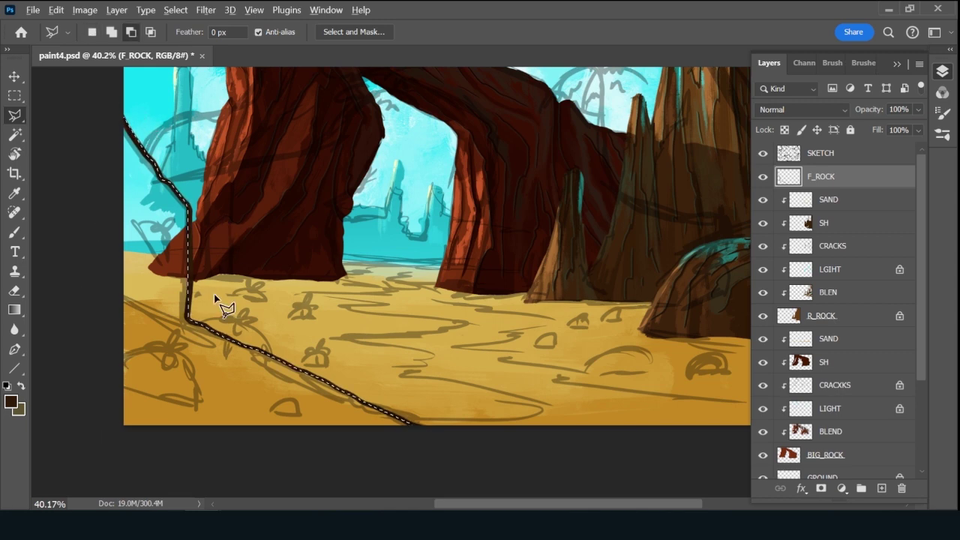
# Fill the selection with dark brown and save the file.
pyautogui.hotkey('alt', 'BackSpace')
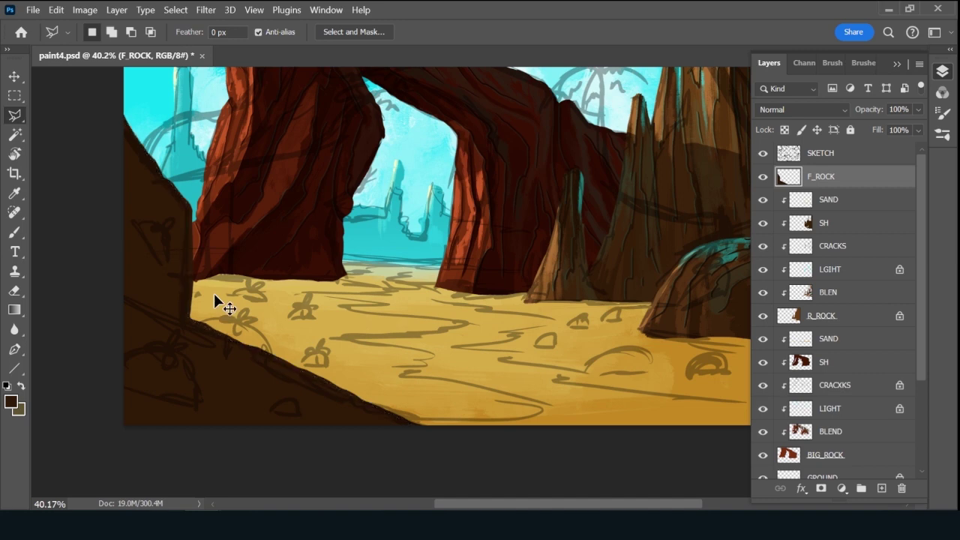
pyautogui.hotkey('ctrl', 's')
pyautogui.press('b')
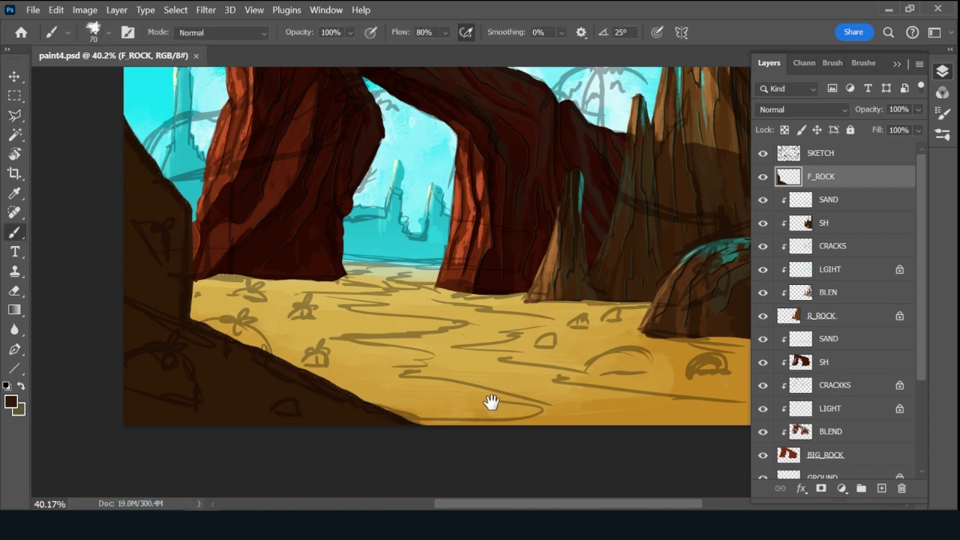
pyautogui.moveTo(488, 403); pyautogui.dragTo(500, 421)
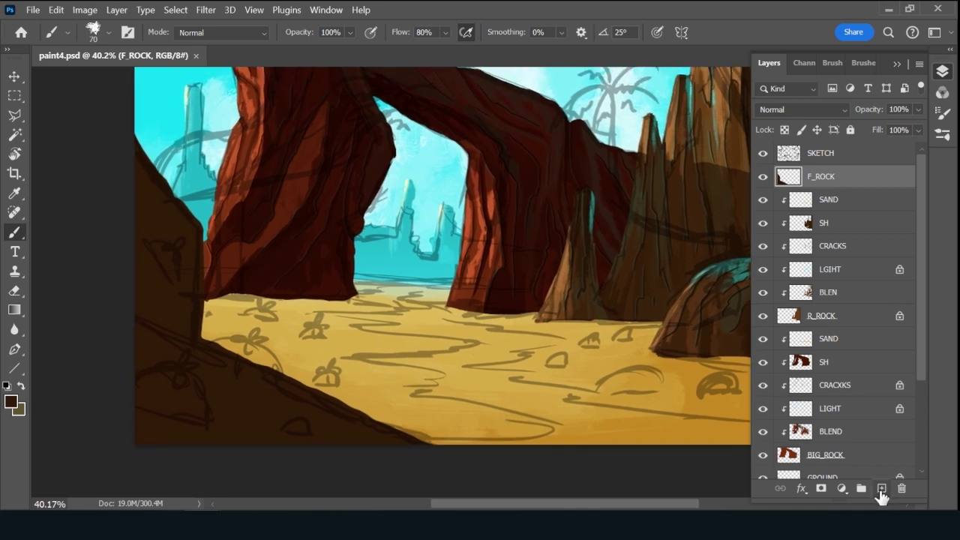
# Add a new layer clipped to F_ROCK and name it BLEND.
pyautogui.click(881, 488)
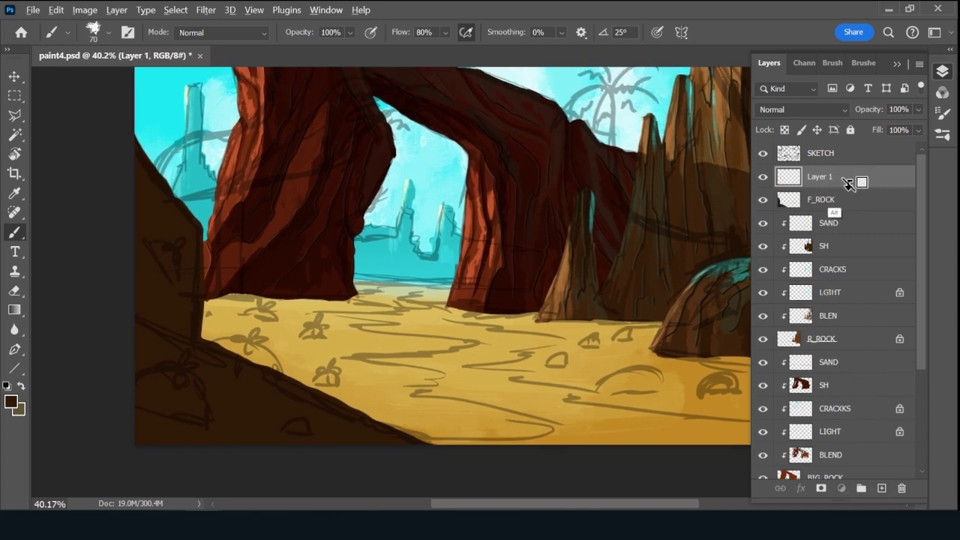
pyautogui.keyDown('alt'); pyautogui.click(847, 186); pyautogui.keyUp('alt')
pyautogui.doubleClick(834, 177)
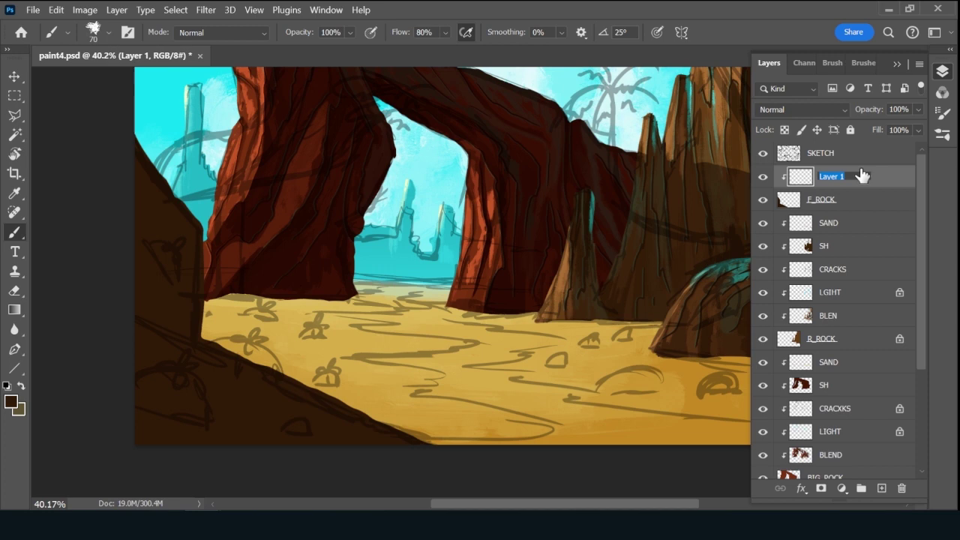
pyautogui.write('BLEND')
pyautogui.press('Return')
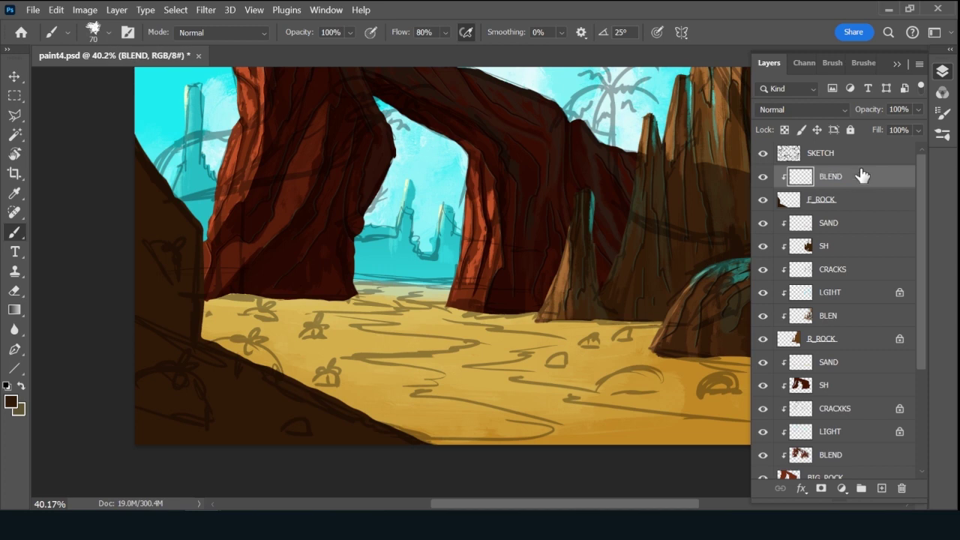
# Using a 40 px brush enlarged to 70, paint a sky-sampled cyan highlight on the rock edge.
pyautogui.click(863, 62)
pyautogui.click(796, 142)
pyautogui.click(773, 62)
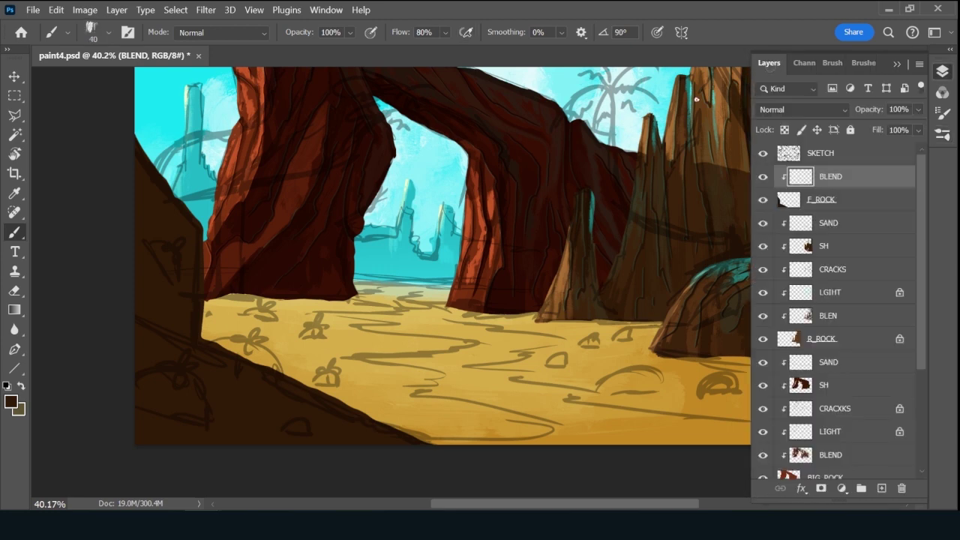
pyautogui.moveTo(428, 275); pyautogui.dragTo(437, 315)
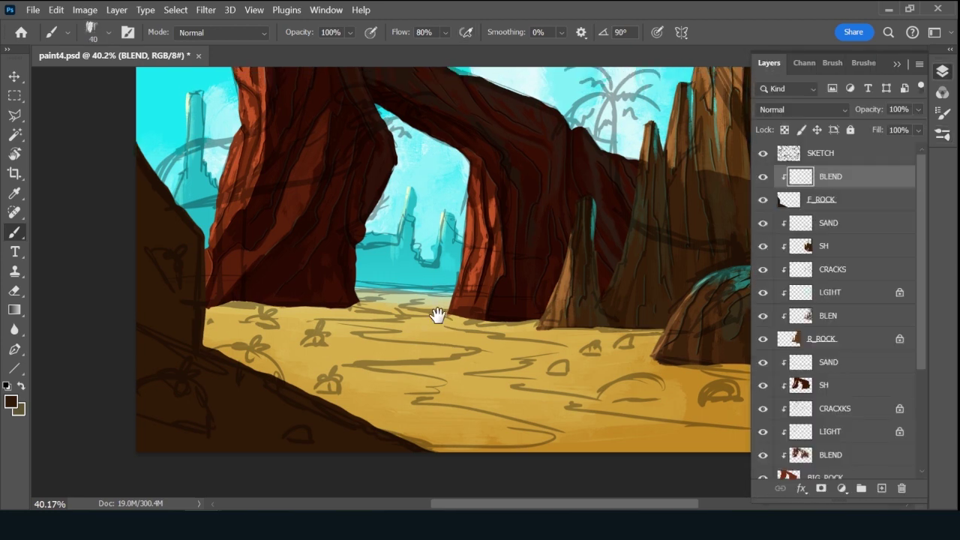
pyautogui.press(']')
pyautogui.press(']')
pyautogui.press(']')
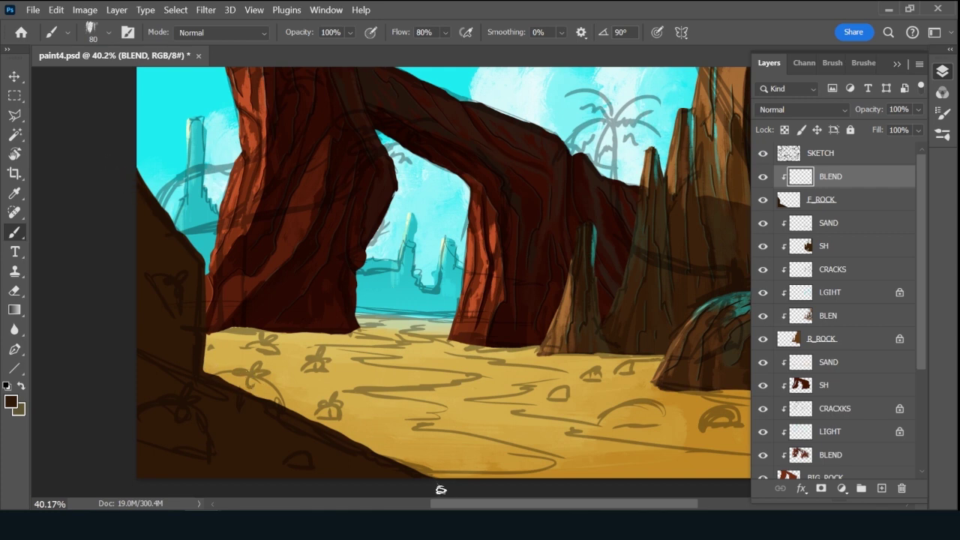
pyautogui.keyDown('alt'); pyautogui.click(464, 109); pyautogui.keyUp('alt')
pyautogui.moveTo(173, 237); pyautogui.dragTo(174, 243)
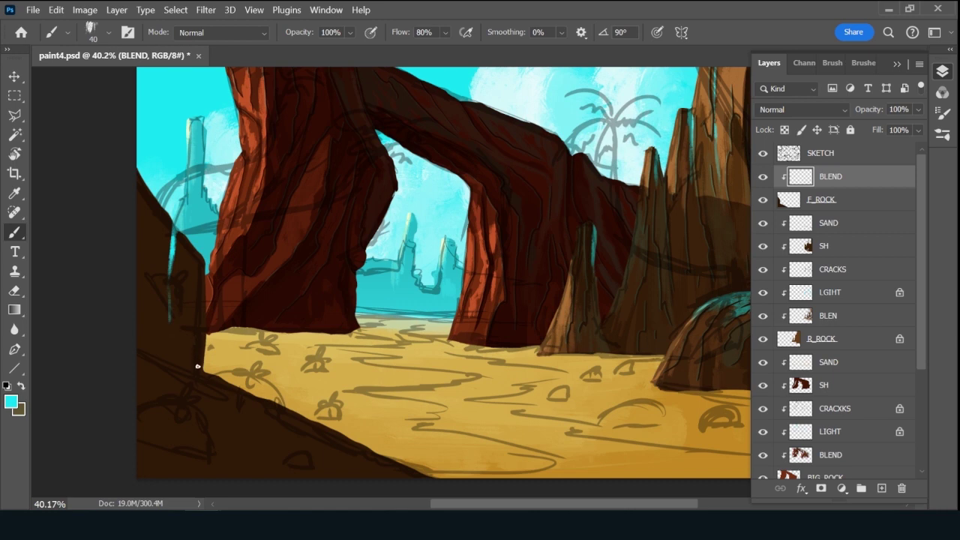
# Trace a closed polygonal selection around the left rock's edge beside the arch.
pyautogui.press('l')
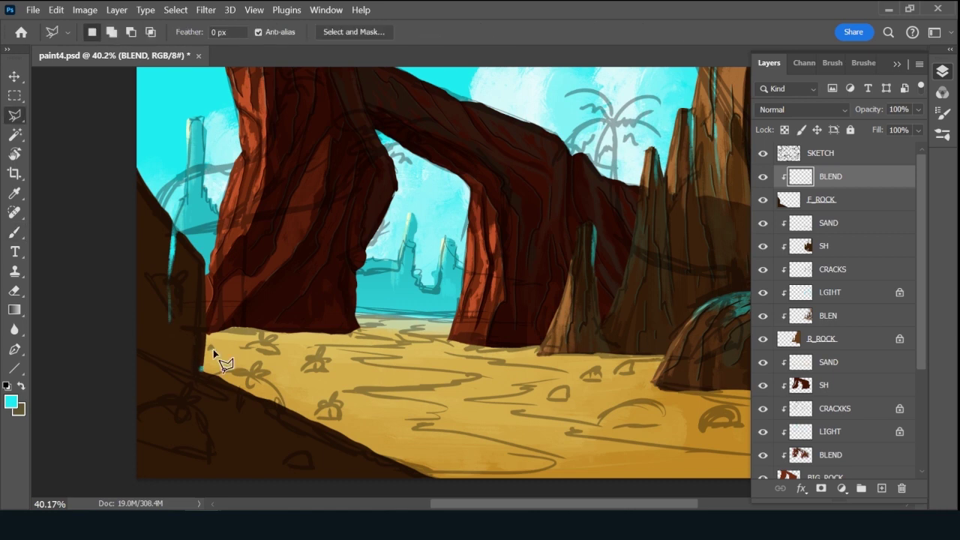
pyautogui.click(203, 369)
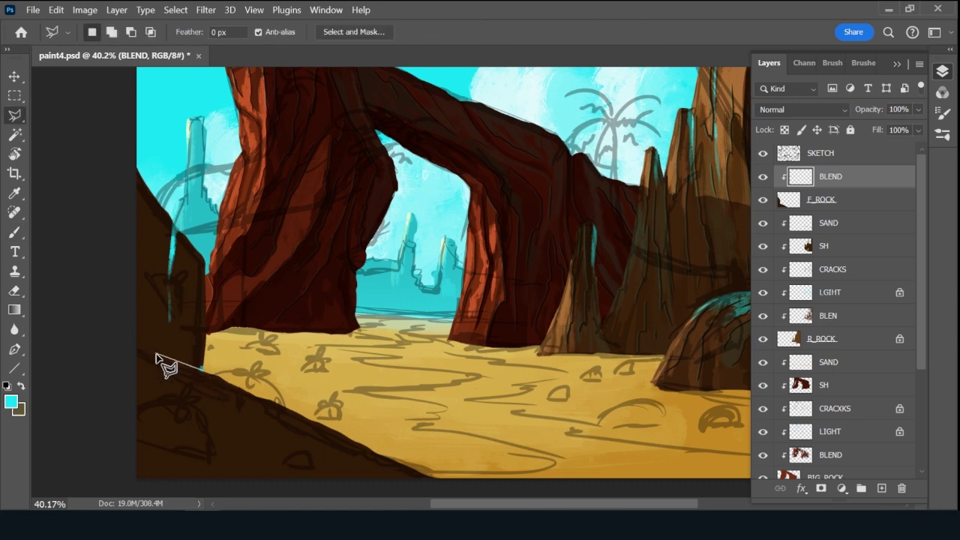
pyautogui.click(115, 336)
pyautogui.click(87, 114)
pyautogui.click(221, 121)
pyautogui.click(264, 214)
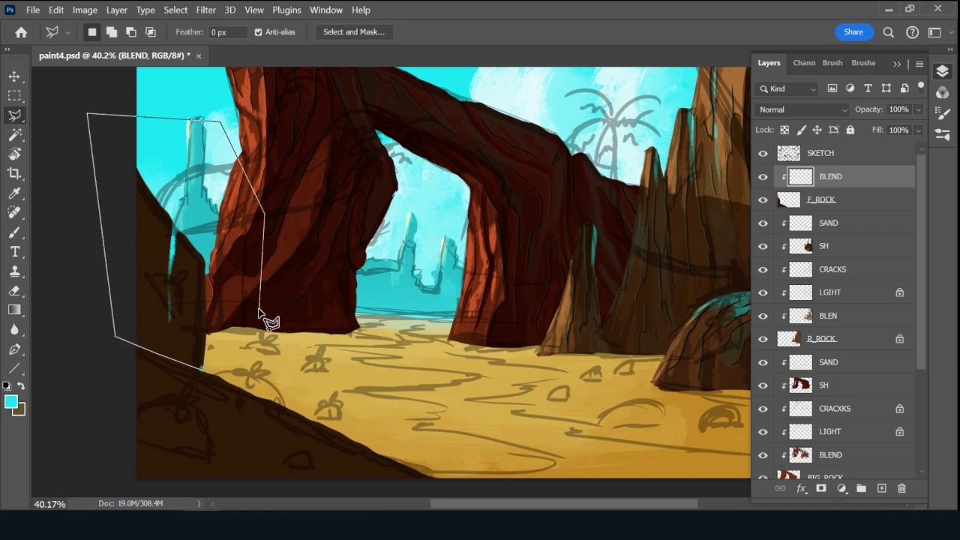
pyautogui.click(258, 307)
pyautogui.click(203, 370)
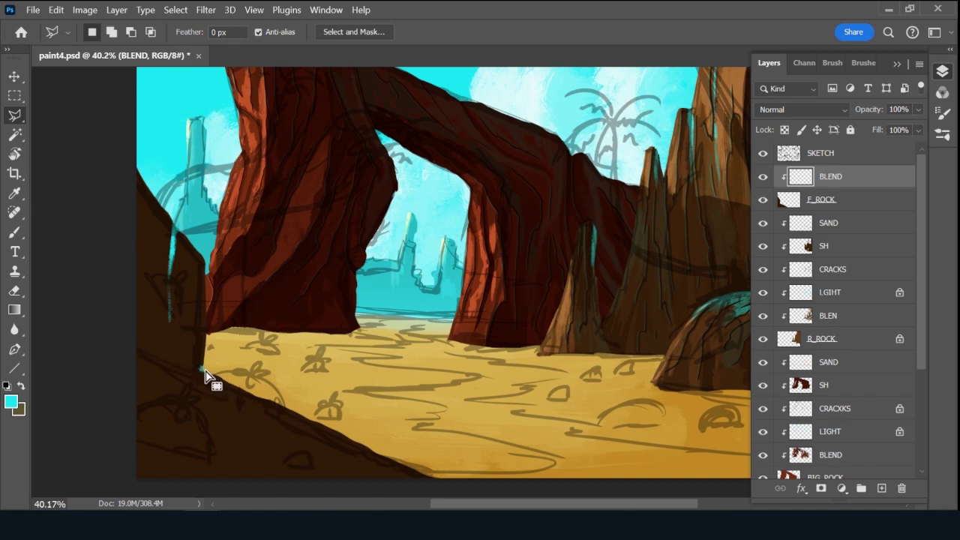
# Switch to the brush at size 80 and hide the SKETCH layer.
pyautogui.press('b')
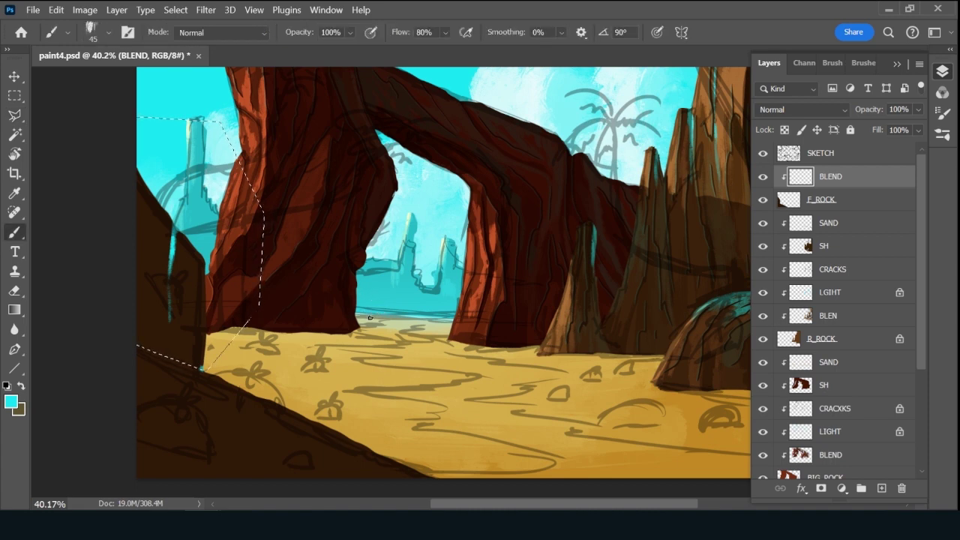
pyautogui.press(']')
pyautogui.press(']')
pyautogui.press(']')
pyautogui.click(764, 154)
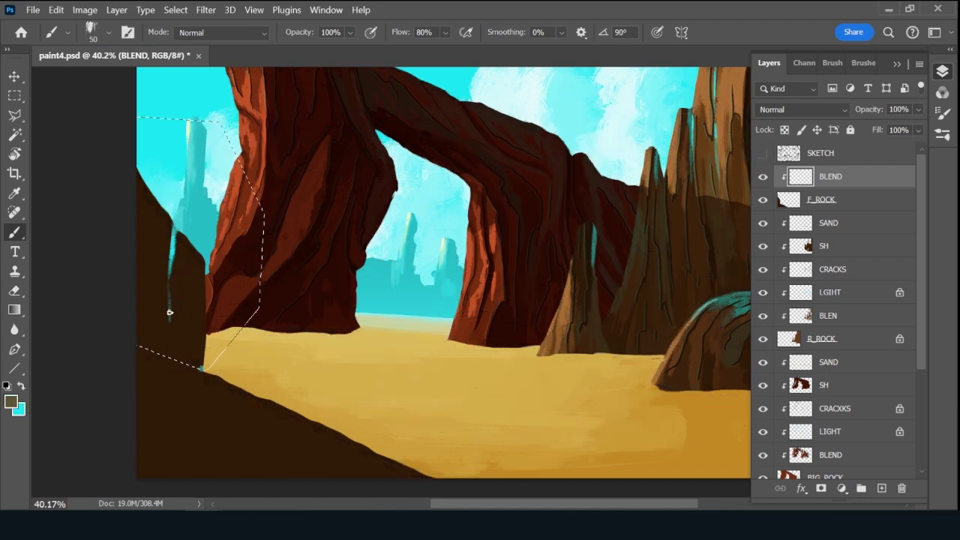
# Paint sampled teal streaks down the dark rock's edge.
pyautogui.keyDown('alt'); pyautogui.click(170, 314); pyautogui.keyUp('alt')
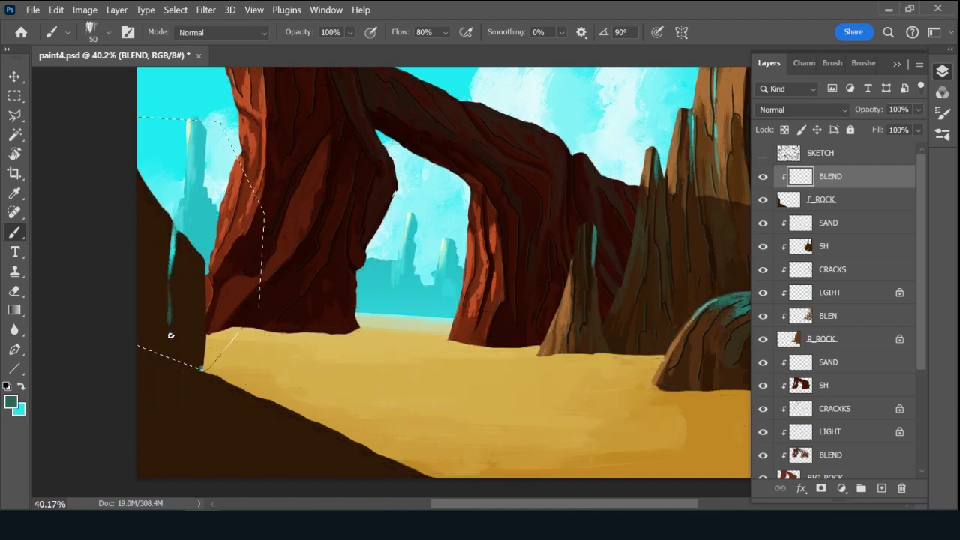
pyautogui.moveTo(172, 322); pyautogui.dragTo(178, 332)
pyautogui.moveTo(177, 285); pyautogui.dragTo(179, 339)
pyautogui.moveTo(200, 298); pyautogui.dragTo(207, 326)
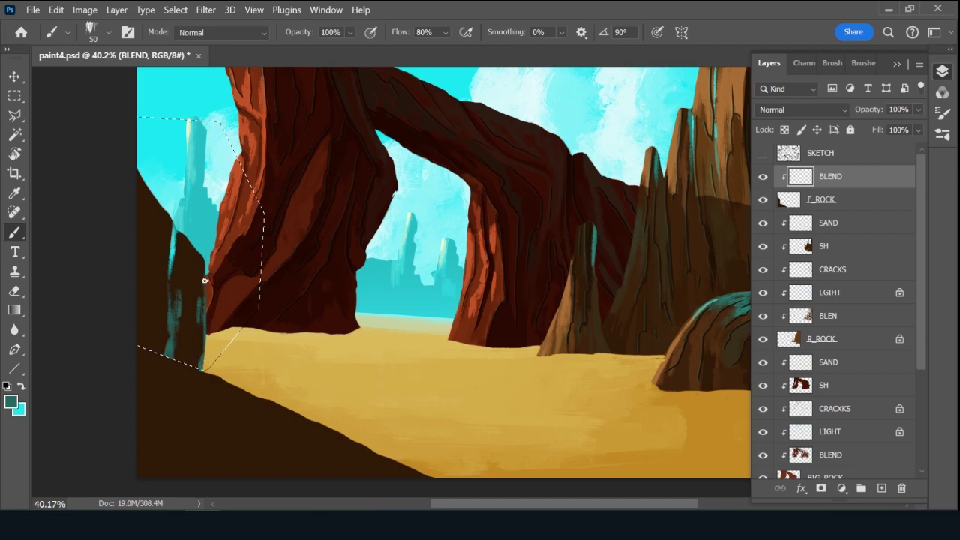
pyautogui.moveTo(205, 281); pyautogui.dragTo(207, 319)
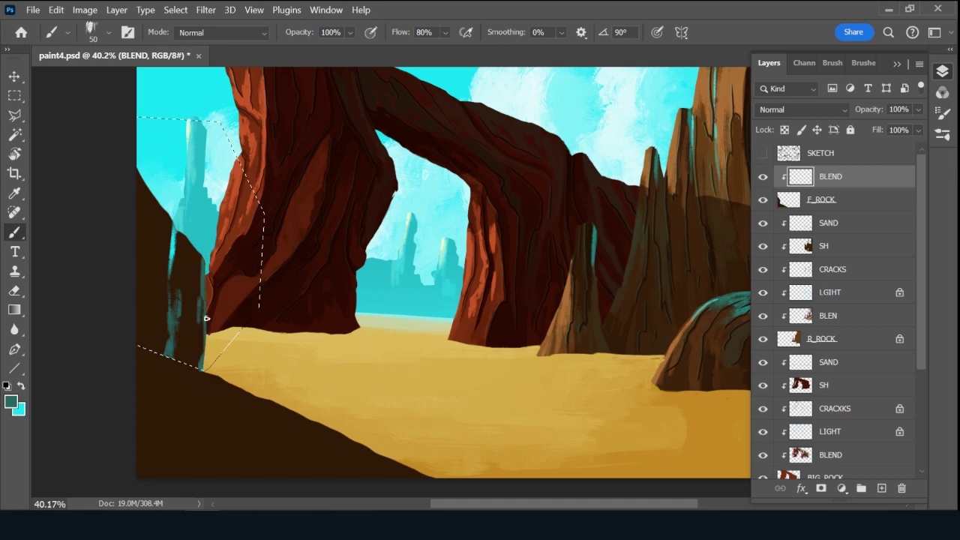
# Set the foreground to darker brown 251203 and resize the brush.
pyautogui.keyDown('alt'); pyautogui.click(193, 258); pyautogui.keyUp('alt')
pyautogui.click(11, 401)
pyautogui.click(720, 283)
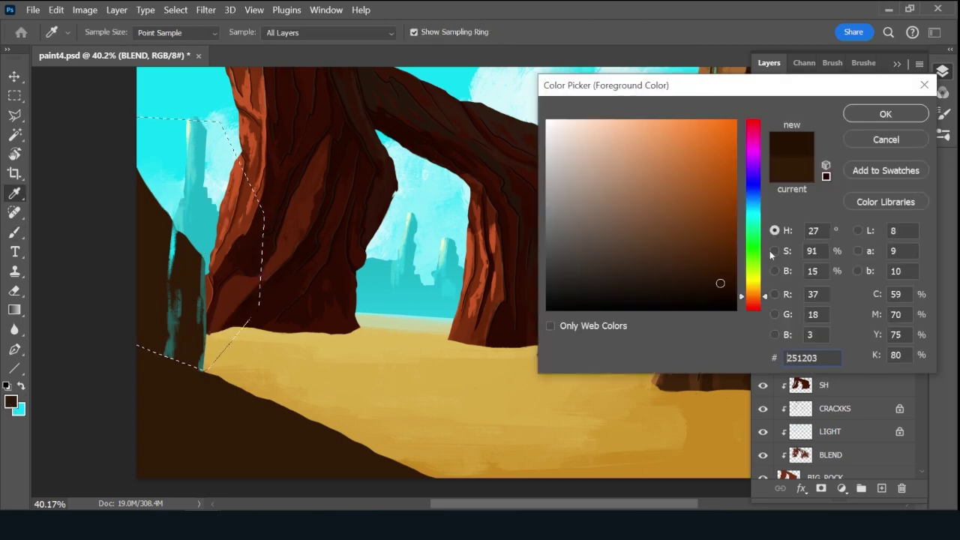
pyautogui.click(885, 114)
pyautogui.press('b')
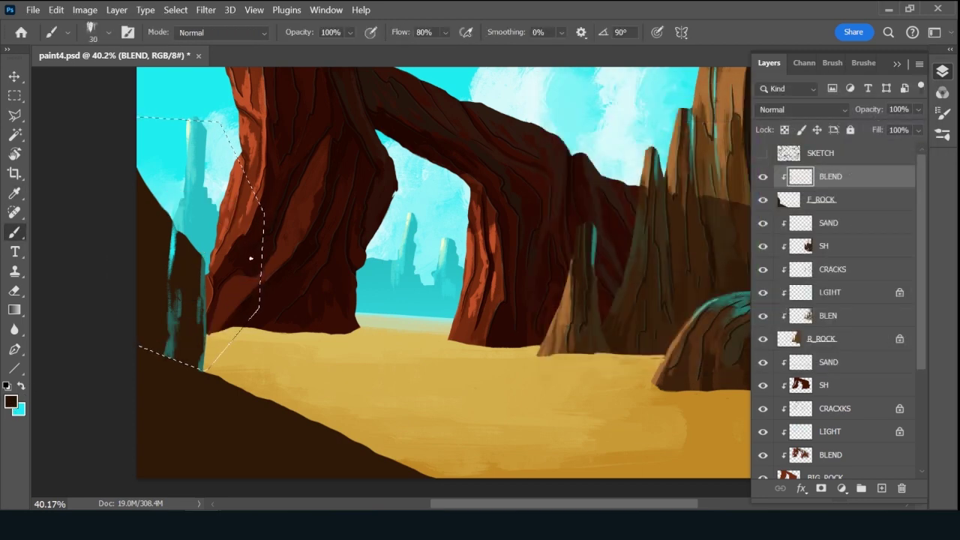
pyautogui.press('[')
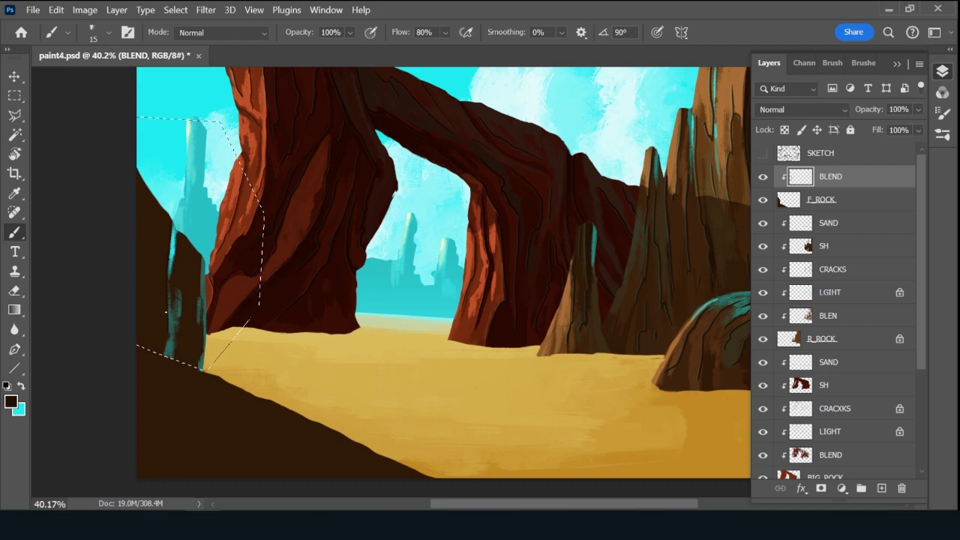
pyautogui.press(']')
pyautogui.press(']')
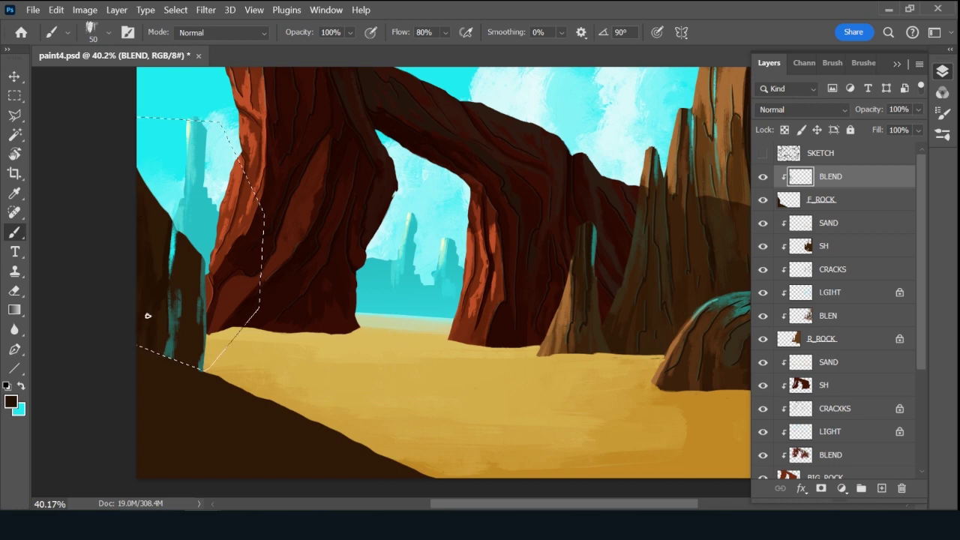
# With a 70 px brush, paint dark brown then teal strokes down the pillar's right edge.
pyautogui.press('x')
pyautogui.press(']')
pyautogui.press(']')
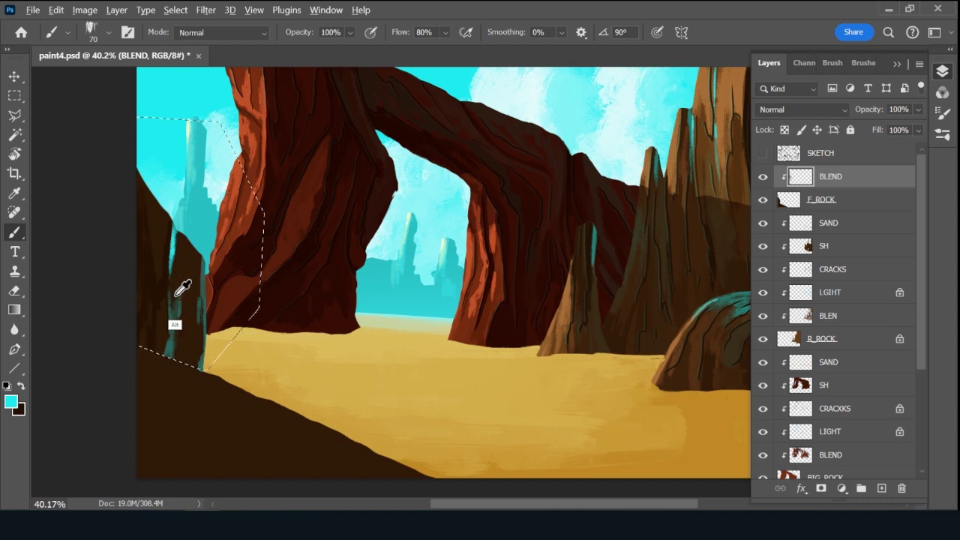
pyautogui.keyDown('alt'); pyautogui.click(177, 295); pyautogui.keyUp('alt')
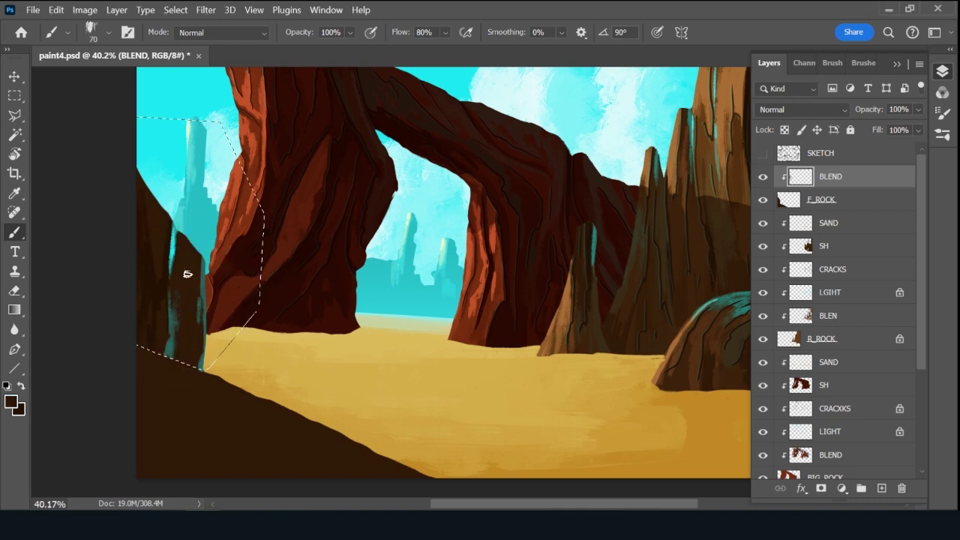
pyautogui.moveTo(193, 337)
pyautogui.mouseDown()
pyautogui.moveTo(203, 317)
pyautogui.moveTo(198, 293)
pyautogui.mouseUp()
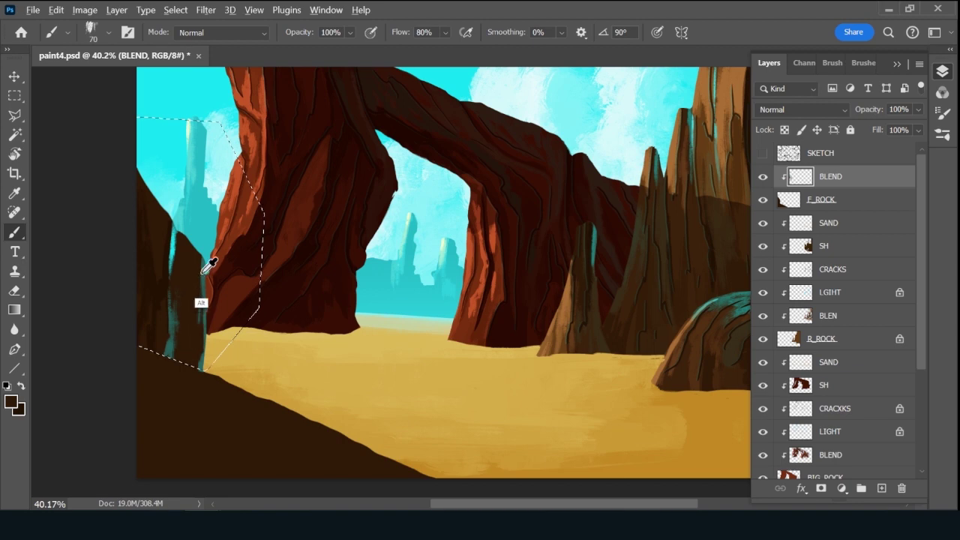
pyautogui.keyDown('alt'); pyautogui.click(202, 255); pyautogui.keyUp('alt')
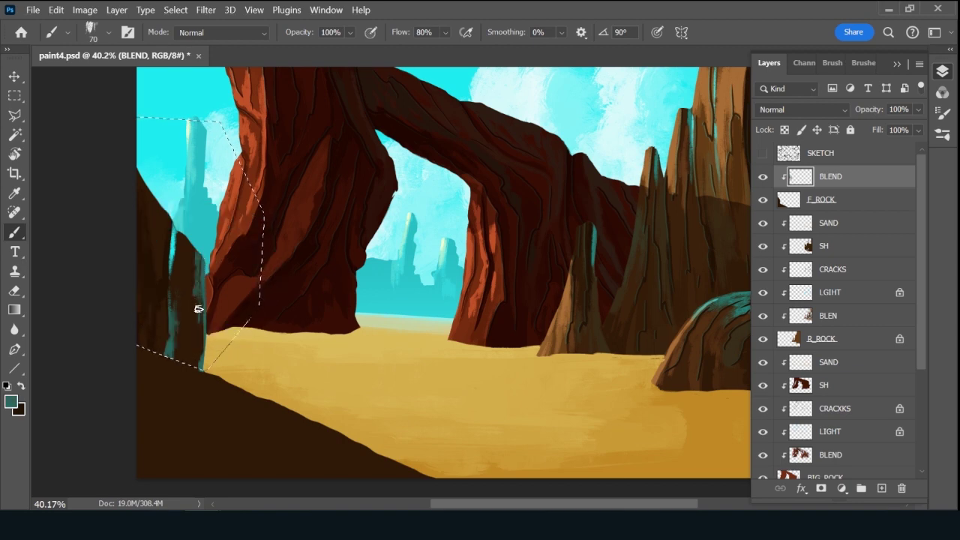
pyautogui.moveTo(199, 309)
pyautogui.mouseDown()
pyautogui.moveTo(193, 372)
pyautogui.moveTo(193, 310)
pyautogui.moveTo(187, 364)
pyautogui.mouseUp()
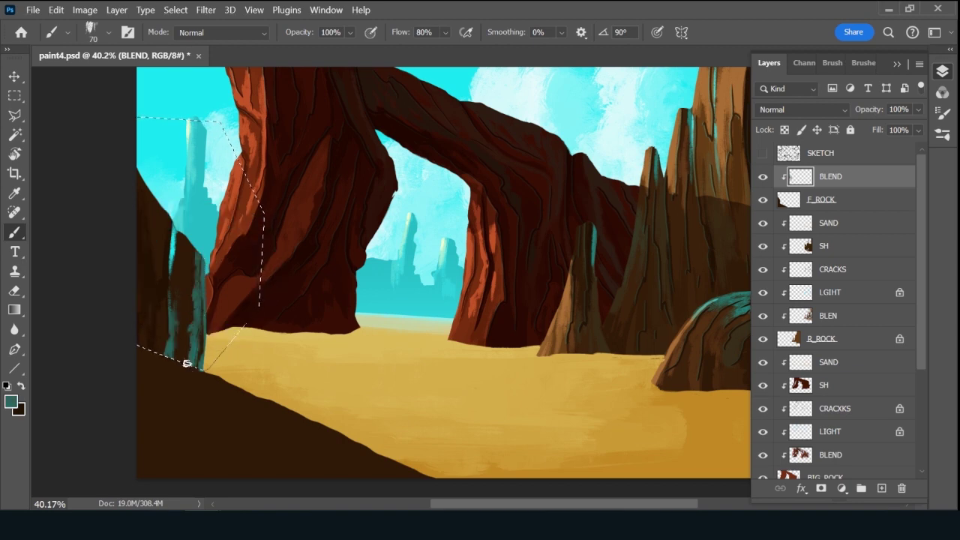
pyautogui.press('[')
pyautogui.press('[')
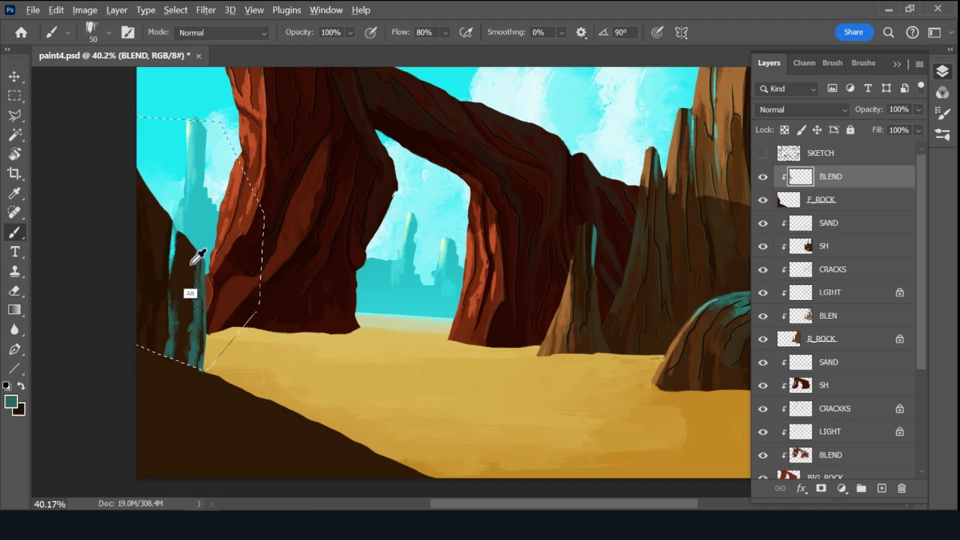
# Resample teal, cyan and dark brown, adding thin teal strokes on the left rock.
pyautogui.keyDown('alt'); pyautogui.click(194, 261); pyautogui.keyUp('alt')
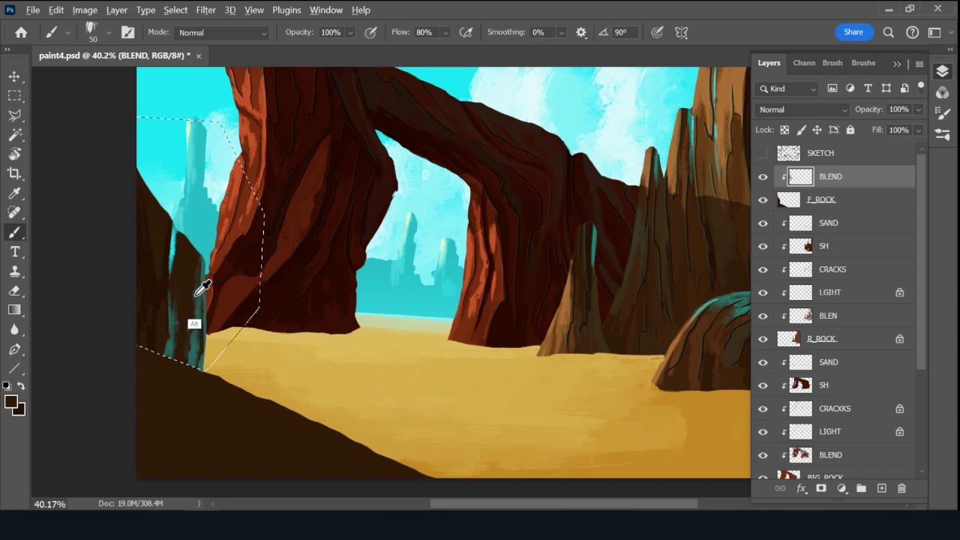
pyautogui.keyDown('alt'); pyautogui.click(195, 295); pyautogui.keyUp('alt')
pyautogui.keyDown('alt'); pyautogui.click(174, 231); pyautogui.keyUp('alt')
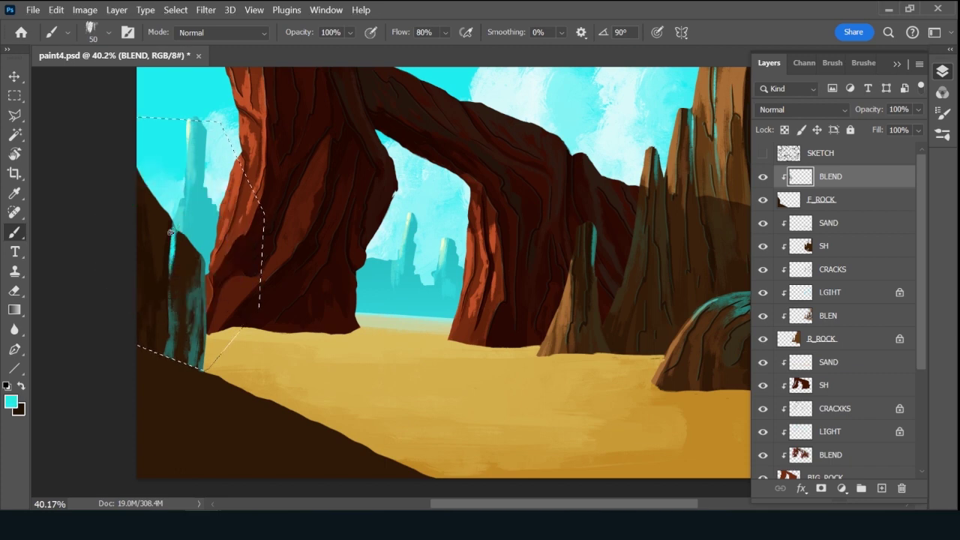
pyautogui.keyDown('alt'); pyautogui.click(149, 253); pyautogui.keyUp('alt')
pyautogui.keyDown('alt'); pyautogui.click(153, 227); pyautogui.keyUp('alt')
pyautogui.keyDown('alt'); pyautogui.click(189, 327); pyautogui.keyUp('alt')
pyautogui.moveTo(150, 345); pyautogui.dragTo(151, 328)
pyautogui.moveTo(153, 294); pyautogui.dragTo(161, 309)
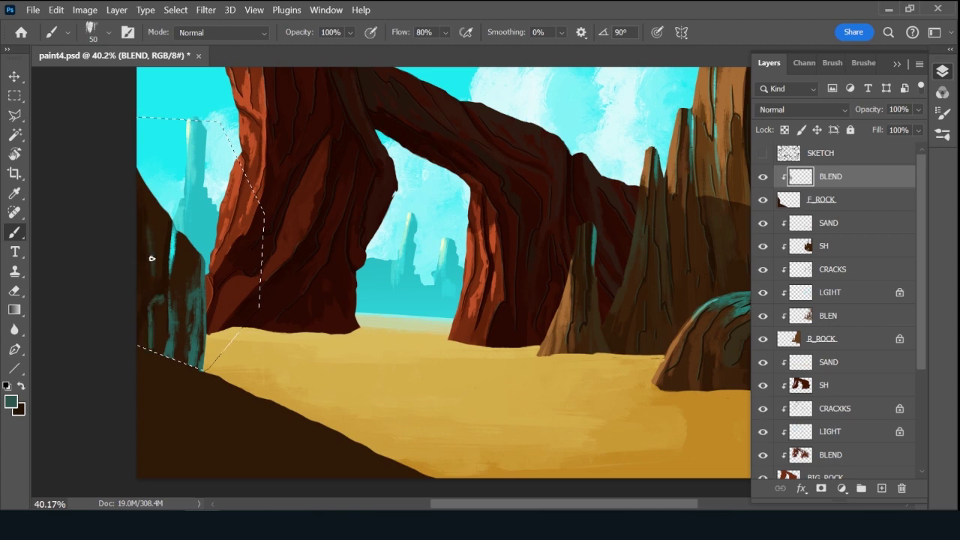
pyautogui.keyDown('alt'); pyautogui.click(150, 219); pyautogui.keyUp('alt')
pyautogui.keyDown('alt'); pyautogui.click(151, 222); pyautogui.keyUp('alt')
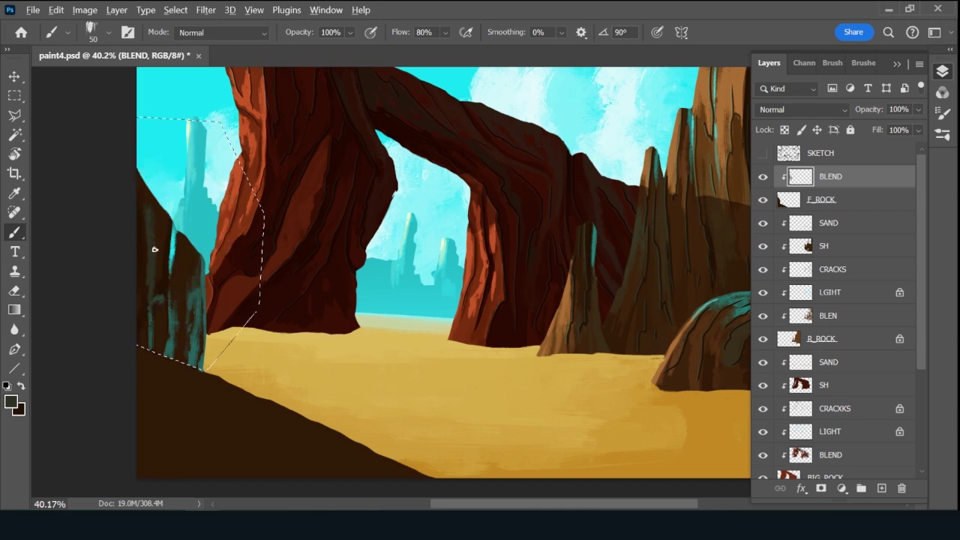
pyautogui.keyDown('alt'); pyautogui.click(153, 214); pyautogui.keyUp('alt')
# Brush a dark stroke and two light teal strokes down the left rock.
pyautogui.keyDown('alt'); pyautogui.click(159, 313); pyautogui.keyUp('alt')
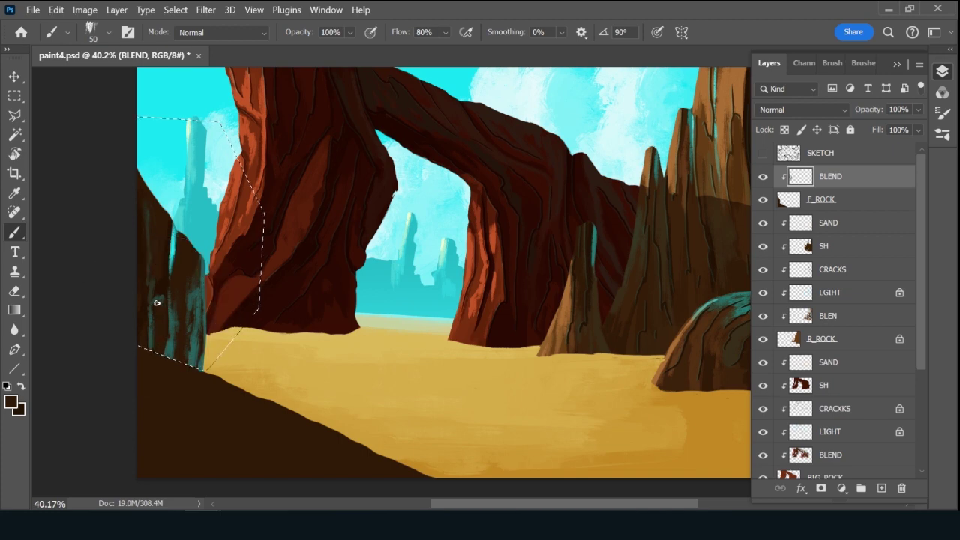
pyautogui.keyDown('alt'); pyautogui.click(178, 247); pyautogui.keyUp('alt')
pyautogui.moveTo(178, 232)
pyautogui.mouseDown()
pyautogui.moveTo(172, 279)
pyautogui.moveTo(174, 235)
pyautogui.mouseUp()
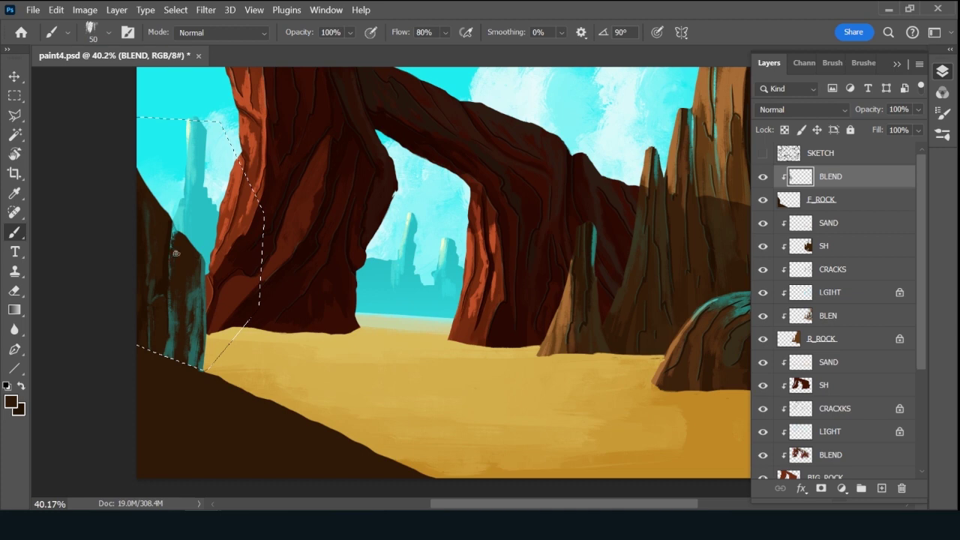
pyautogui.keyDown('alt'); pyautogui.click(180, 227); pyautogui.keyUp('alt')
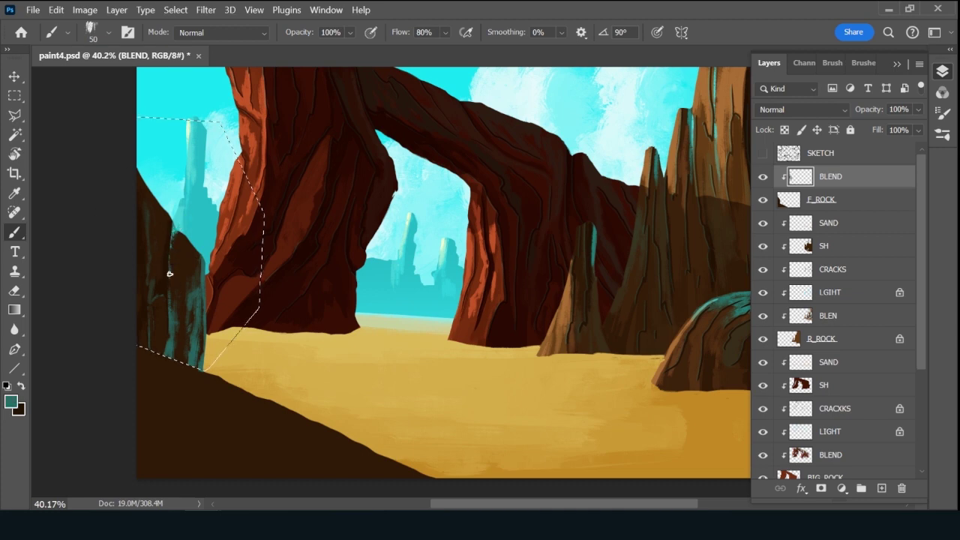
pyautogui.moveTo(169, 272); pyautogui.dragTo(173, 227)
pyautogui.moveTo(171, 288); pyautogui.dragTo(173, 241)
# Add more dark brown and bright teal streaks, then pick sky cyan with a 20 px brush.
pyautogui.keyDown('alt'); pyautogui.click(172, 304); pyautogui.keyUp('alt')
pyautogui.moveTo(171, 314); pyautogui.dragTo(290, 343)
pyautogui.moveTo(166, 317); pyautogui.dragTo(159, 325)
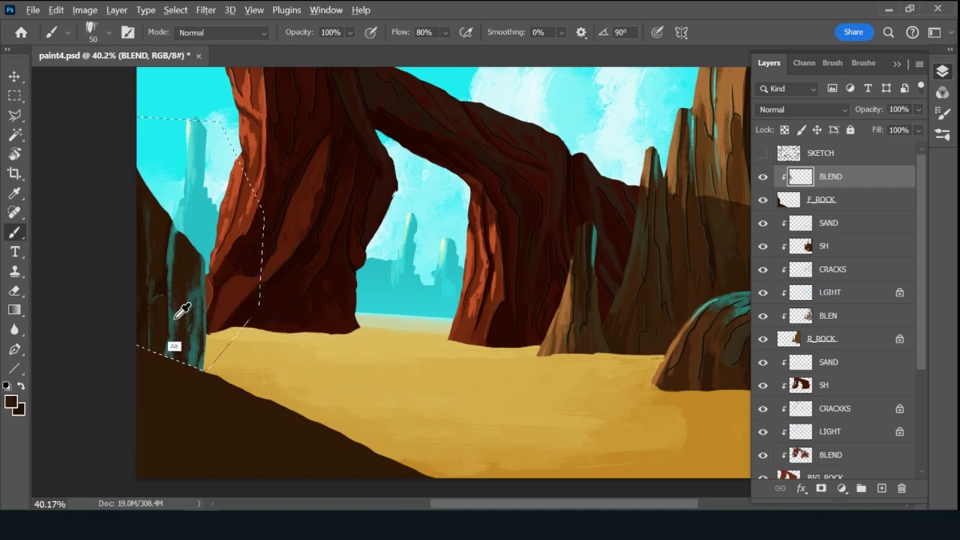
pyautogui.keyDown('alt'); pyautogui.click(174, 313); pyautogui.keyUp('alt')
pyautogui.moveTo(180, 279); pyautogui.dragTo(179, 330)
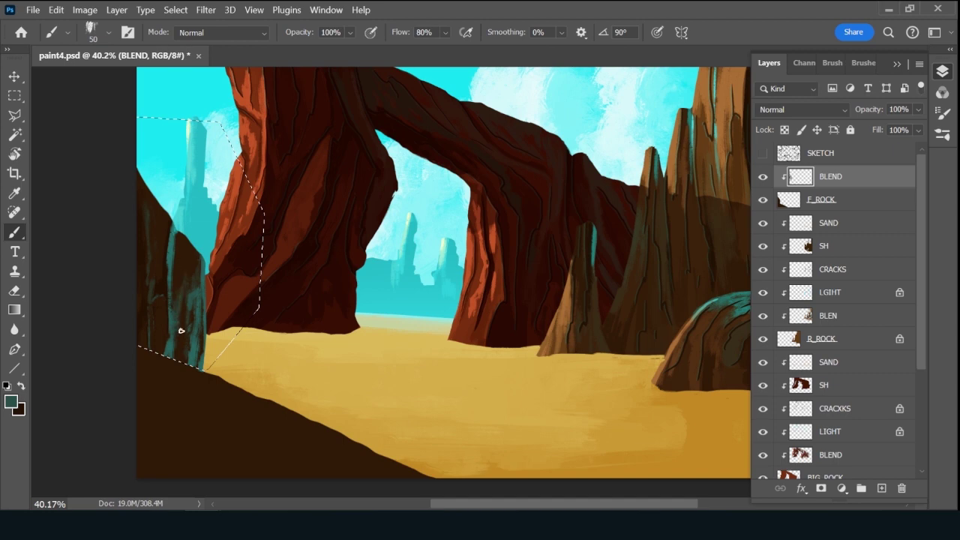
pyautogui.keyDown('alt'); pyautogui.click(184, 321); pyautogui.keyUp('alt')
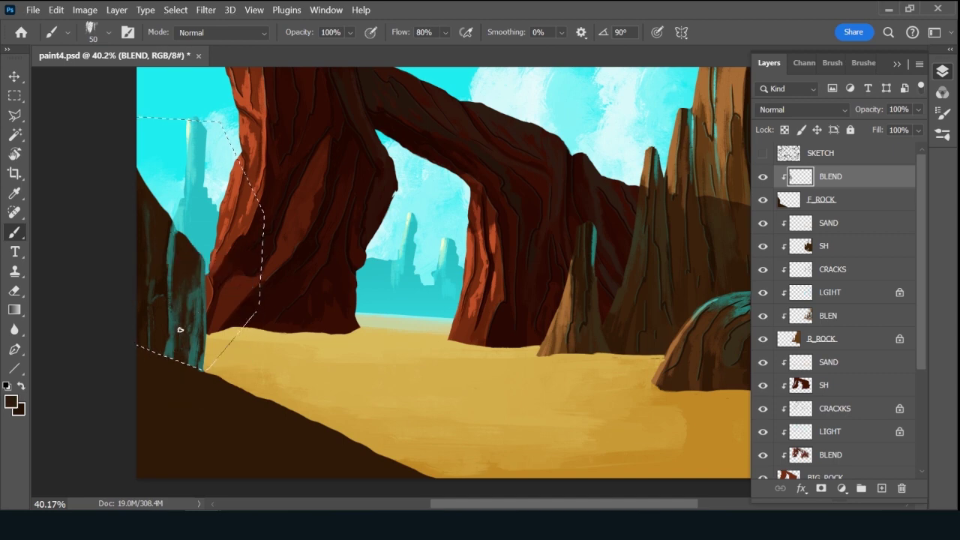
pyautogui.keyDown('alt'); pyautogui.click(208, 114); pyautogui.keyUp('alt')
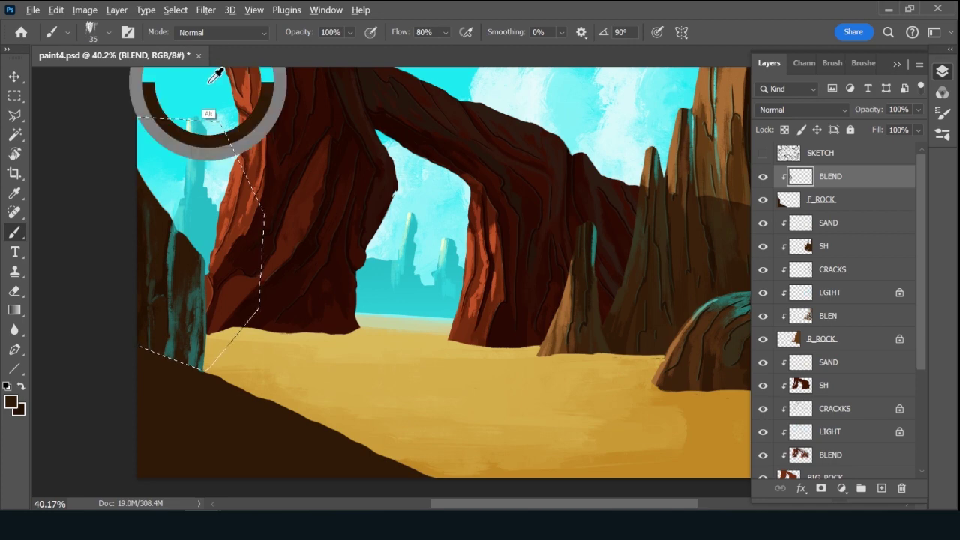
pyautogui.press('[')
pyautogui.press('[')
pyautogui.press('[')
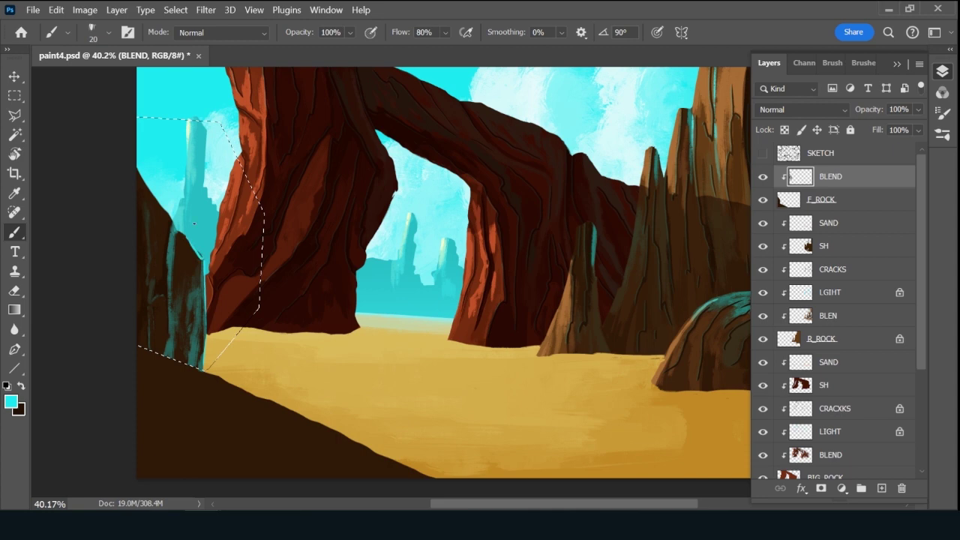
# Cover the left rock's teal streaks in dark brown, then darken its edge with 512c0f at brush size 30.
pyautogui.press('x')
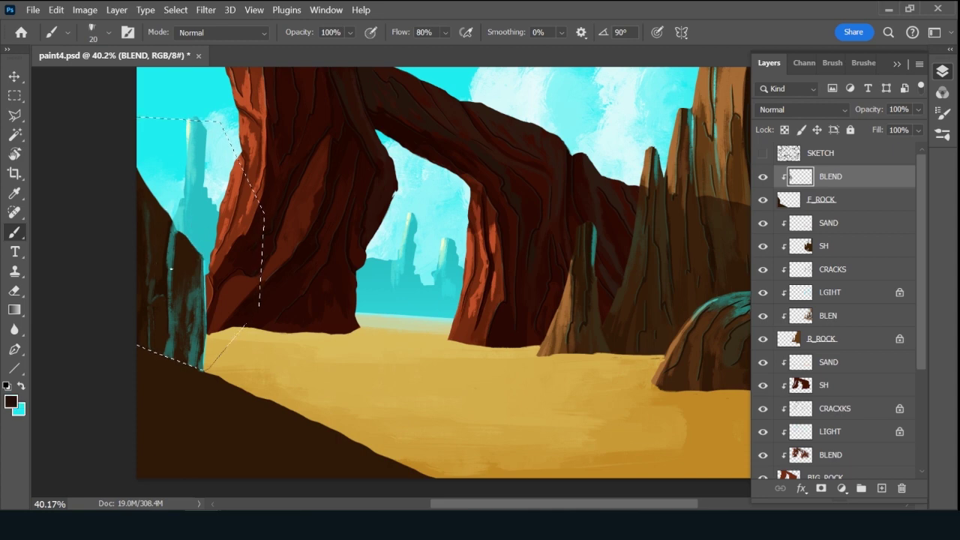
pyautogui.moveTo(187, 251)
pyautogui.mouseDown()
pyautogui.moveTo(186, 299)
pyautogui.moveTo(195, 259)
pyautogui.mouseUp()
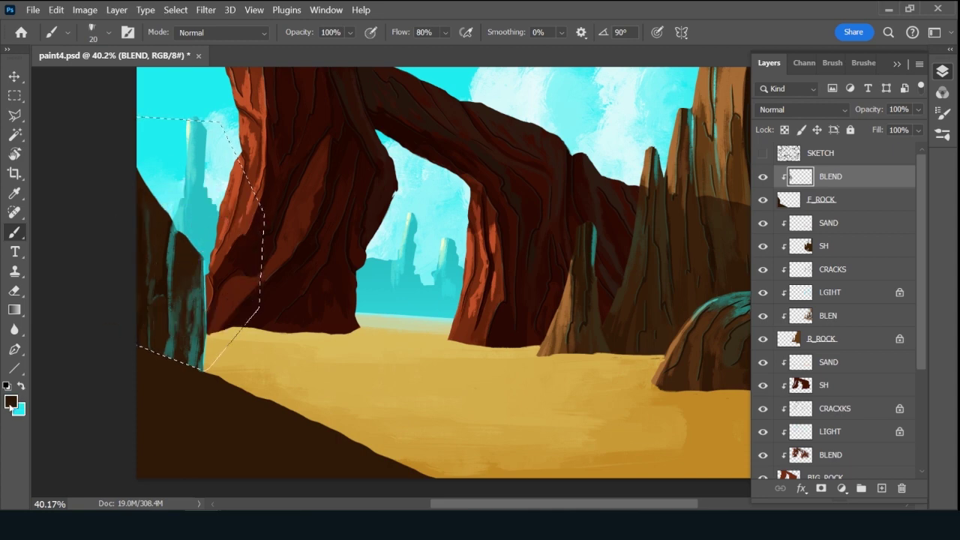
pyautogui.click(11, 401)
pyautogui.moveTo(714, 263); pyautogui.dragTo(703, 250)
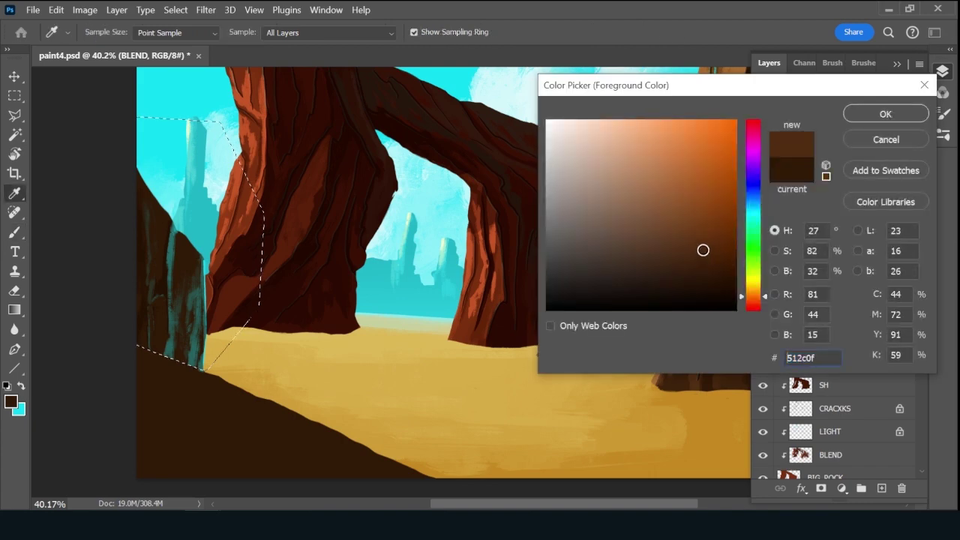
pyautogui.click(870, 116)
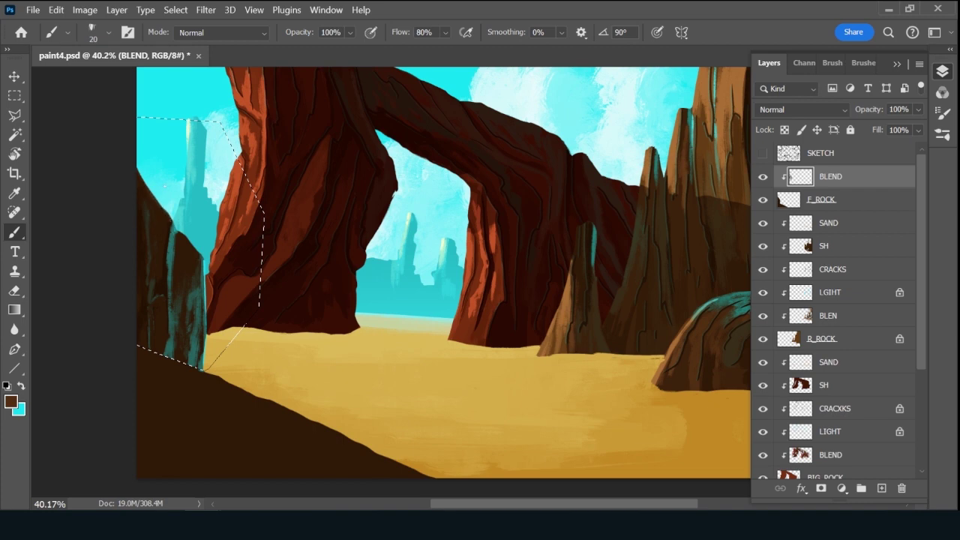
pyautogui.press(']')
pyautogui.moveTo(169, 222); pyautogui.dragTo(167, 244)
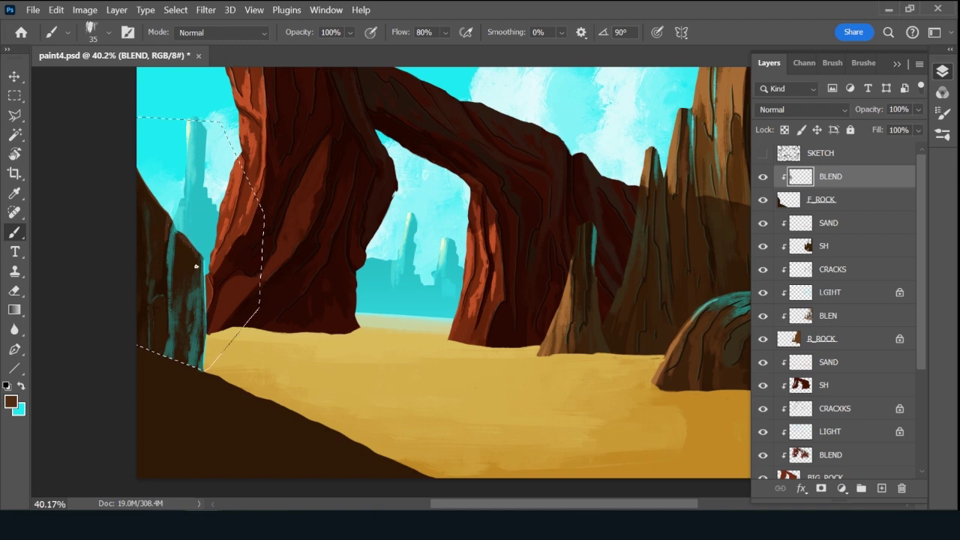
pyautogui.moveTo(444, 350); pyautogui.dragTo(442, 310)
# Paint sampled dark brown along the foreground rock's upper-left edge and across it with a larger brush.
pyautogui.press(']')
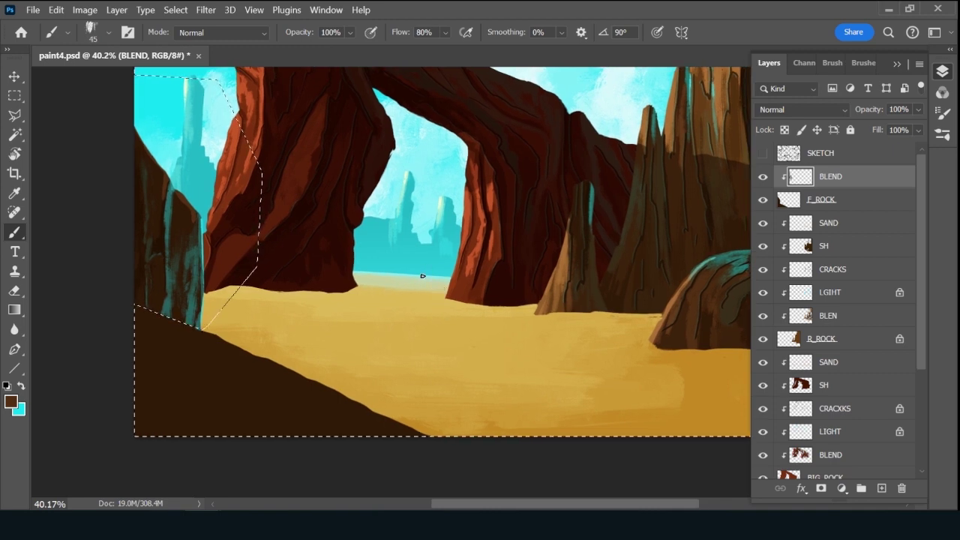
pyautogui.press('x')
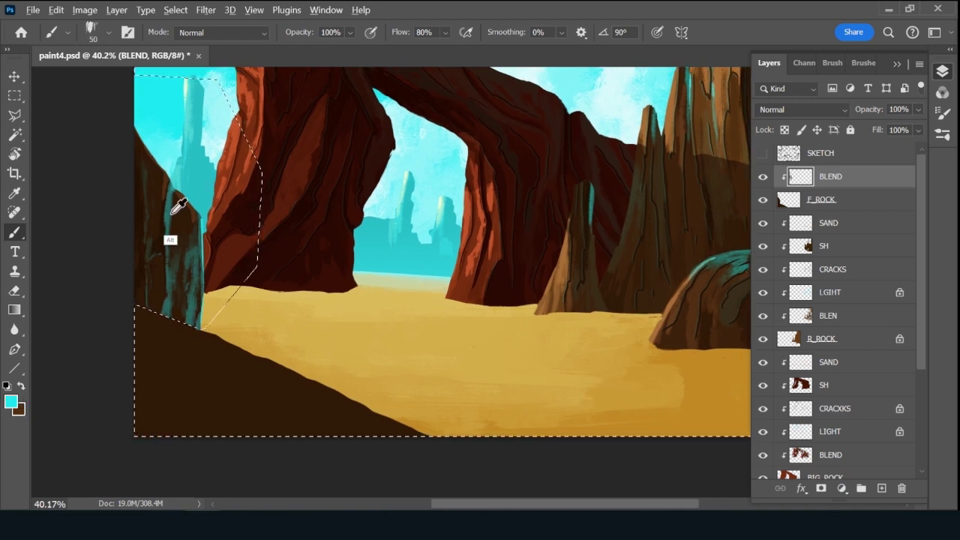
pyautogui.keyDown('alt'); pyautogui.click(166, 237); pyautogui.keyUp('alt')
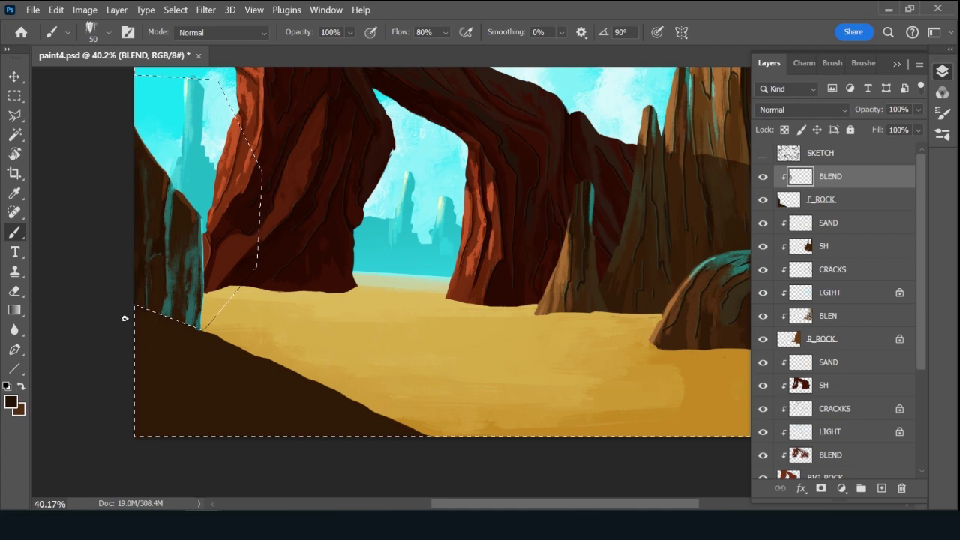
pyautogui.moveTo(120, 330)
pyautogui.mouseDown()
pyautogui.moveTo(219, 329)
pyautogui.moveTo(199, 334)
pyautogui.moveTo(230, 337)
pyautogui.moveTo(121, 343)
pyautogui.mouseUp()
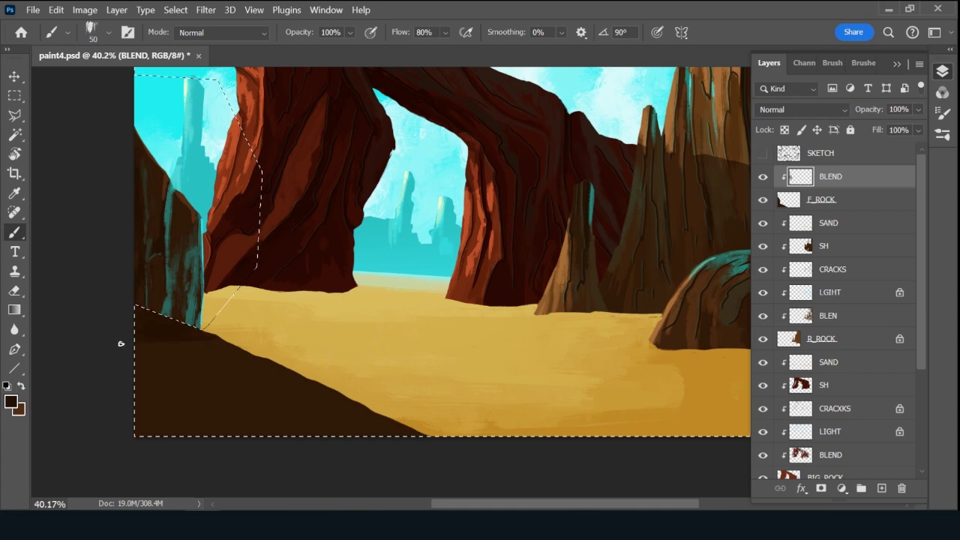
pyautogui.press(']')
pyautogui.press(']')
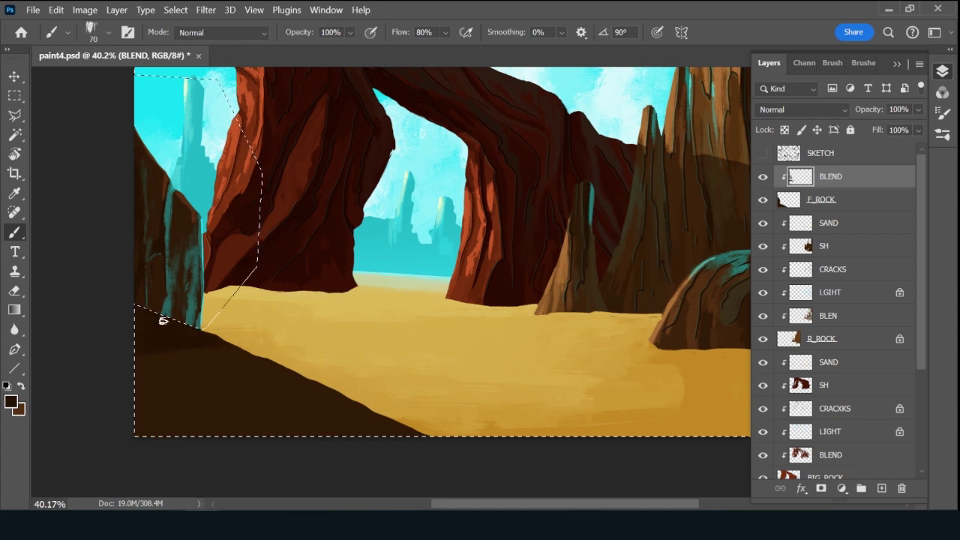
pyautogui.moveTo(163, 321)
pyautogui.mouseDown()
pyautogui.moveTo(199, 347)
pyautogui.moveTo(197, 375)
pyautogui.moveTo(191, 364)
pyautogui.moveTo(165, 383)
pyautogui.moveTo(195, 388)
pyautogui.moveTo(172, 417)
pyautogui.moveTo(193, 427)
pyautogui.moveTo(187, 432)
pyautogui.moveTo(216, 423)
pyautogui.moveTo(228, 374)
pyautogui.moveTo(150, 357)
pyautogui.moveTo(139, 401)
pyautogui.moveTo(165, 380)
pyautogui.moveTo(165, 395)
pyautogui.moveTo(220, 420)
pyautogui.moveTo(322, 432)
pyautogui.mouseUp()
pyautogui.press(']')
pyautogui.press(']')
pyautogui.press(']')
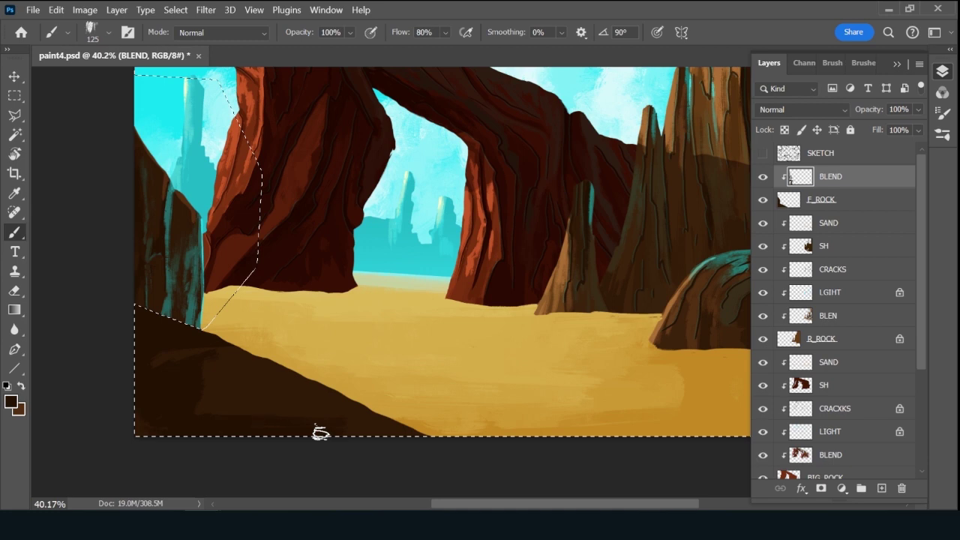
pyautogui.press('[')
pyautogui.press('[')
pyautogui.press('[')
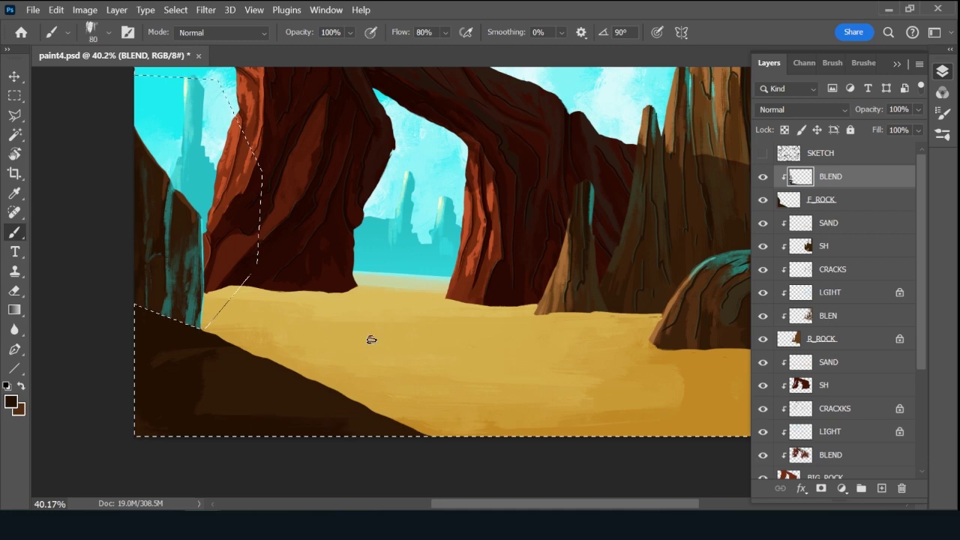
# Sample dark teal from the left rock and stroke it along the lower-left rock's edge and base at 45 px.
pyautogui.keyDown('alt'); pyautogui.click(182, 256); pyautogui.keyUp('alt')
pyautogui.press('[')
pyautogui.press('[')
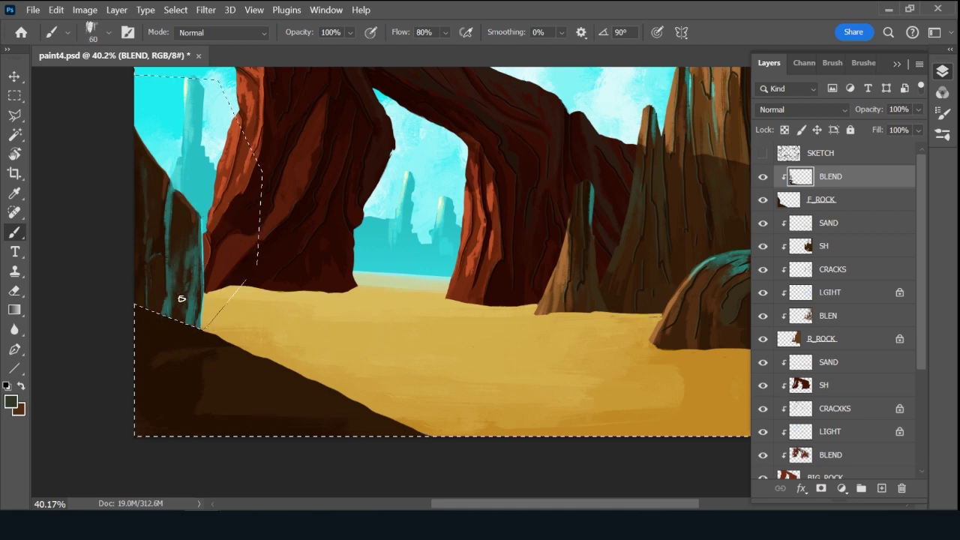
pyautogui.press('[')
pyautogui.press('[')
pyautogui.moveTo(211, 343)
pyautogui.mouseDown()
pyautogui.moveTo(165, 350)
pyautogui.moveTo(150, 342)
pyautogui.moveTo(157, 335)
pyautogui.moveTo(150, 368)
pyautogui.mouseUp()
pyautogui.moveTo(186, 336); pyautogui.dragTo(166, 337)
pyautogui.keyDown('alt'); pyautogui.click(219, 341); pyautogui.keyUp('alt')
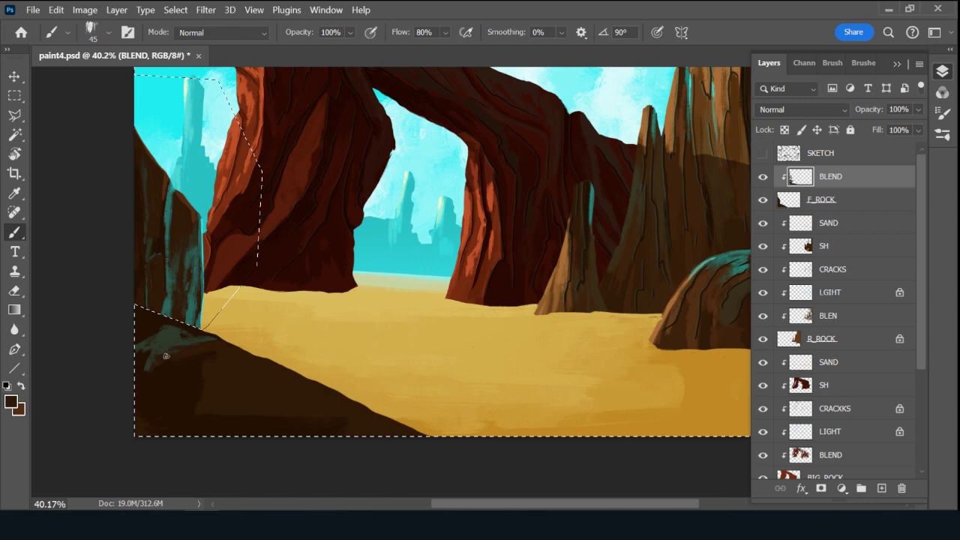
pyautogui.keyDown('alt'); pyautogui.click(166, 330); pyautogui.keyUp('alt')
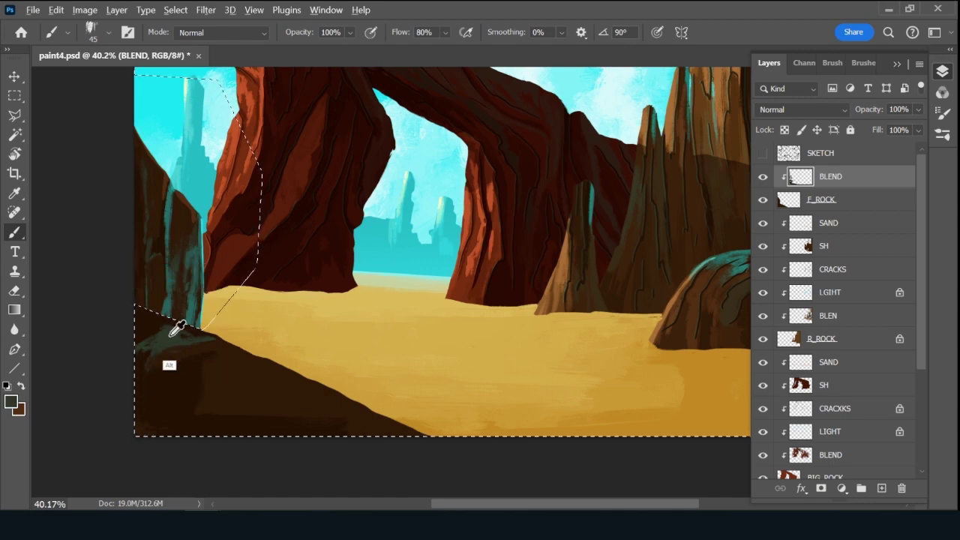
pyautogui.moveTo(162, 323)
pyautogui.mouseDown()
pyautogui.moveTo(137, 310)
pyautogui.moveTo(197, 333)
pyautogui.mouseUp()
pyautogui.keyDown('alt'); pyautogui.click(150, 346); pyautogui.keyUp('alt')
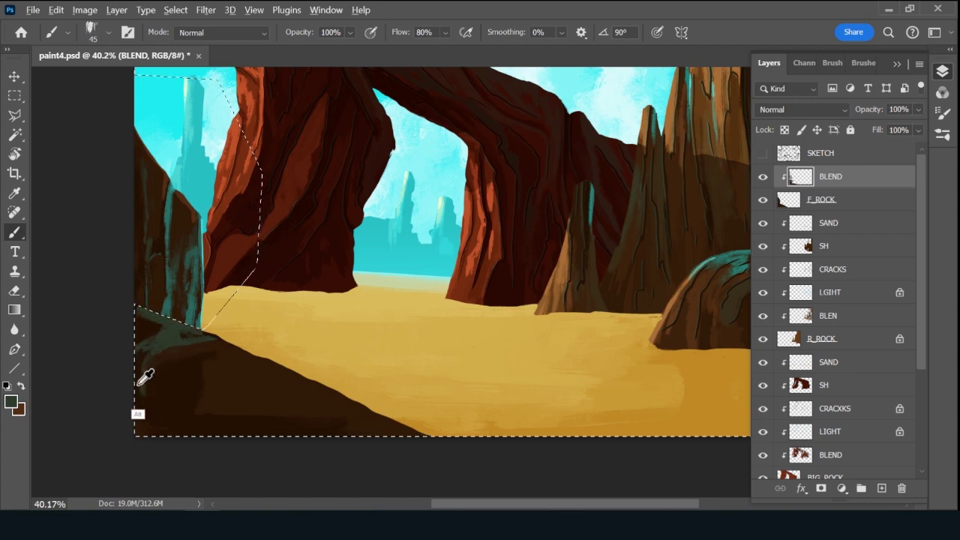
pyautogui.moveTo(179, 349)
pyautogui.mouseDown()
pyautogui.moveTo(220, 350)
pyautogui.moveTo(185, 361)
pyautogui.moveTo(173, 386)
pyautogui.mouseUp()
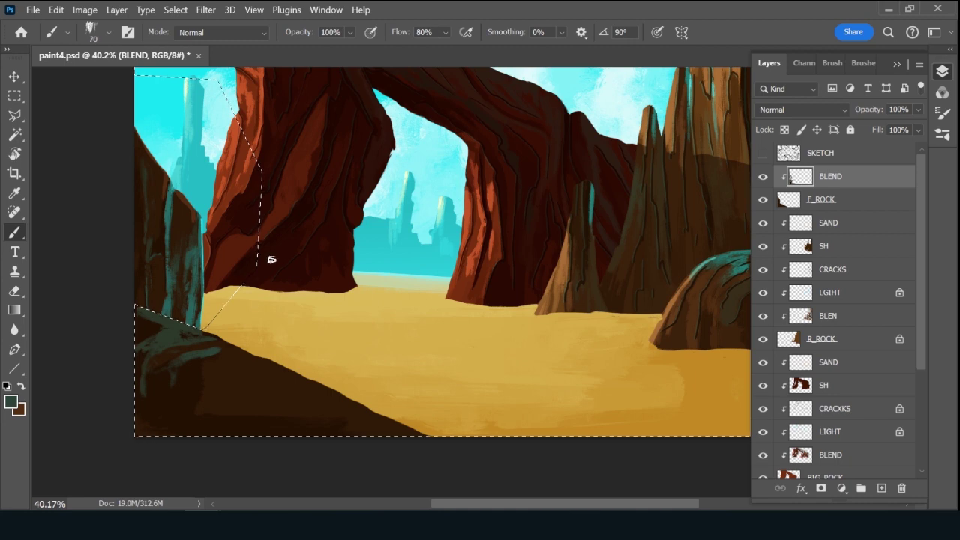
pyautogui.keyDown('alt'); pyautogui.click(225, 419); pyautogui.keyUp('alt')
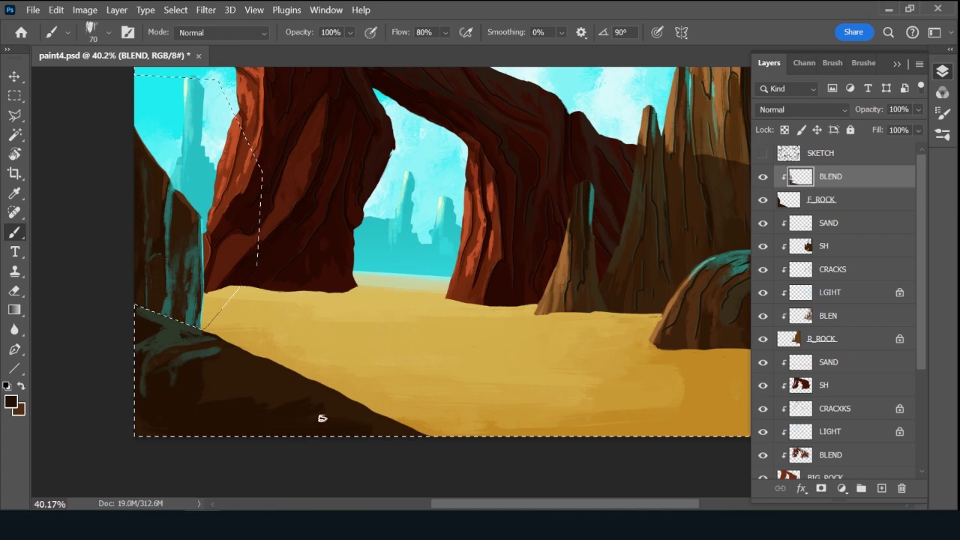
pyautogui.press('alt')
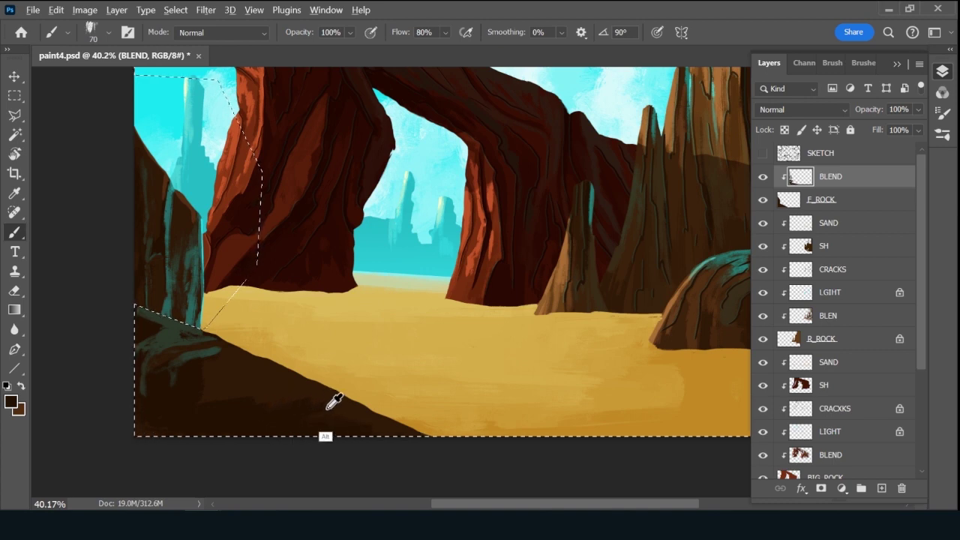
# Sample dark teal from the rock edge and paint thin teal highlight strokes across the dark rock.
pyautogui.keyDown('alt'); pyautogui.click(325, 405); pyautogui.keyUp('alt')
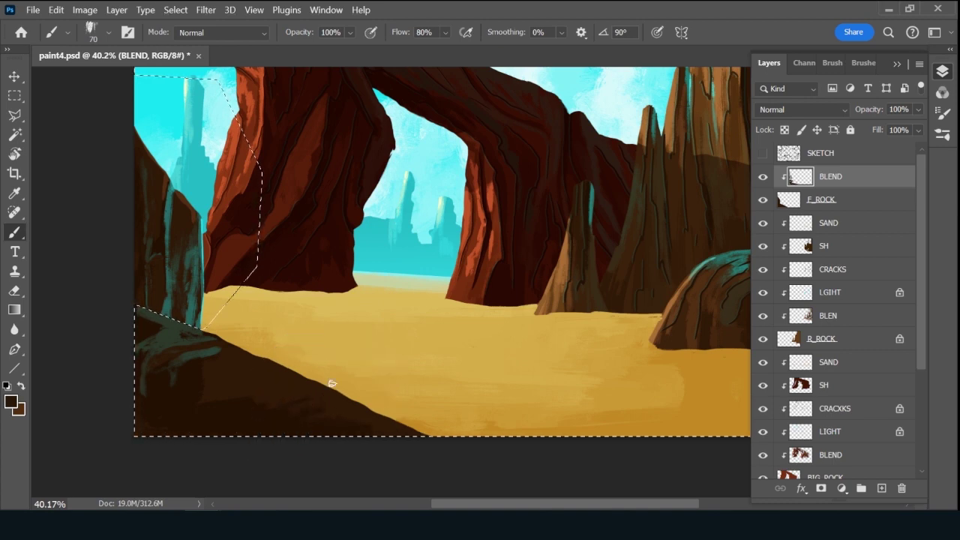
pyautogui.keyDown('alt'); pyautogui.click(256, 410); pyautogui.keyUp('alt')
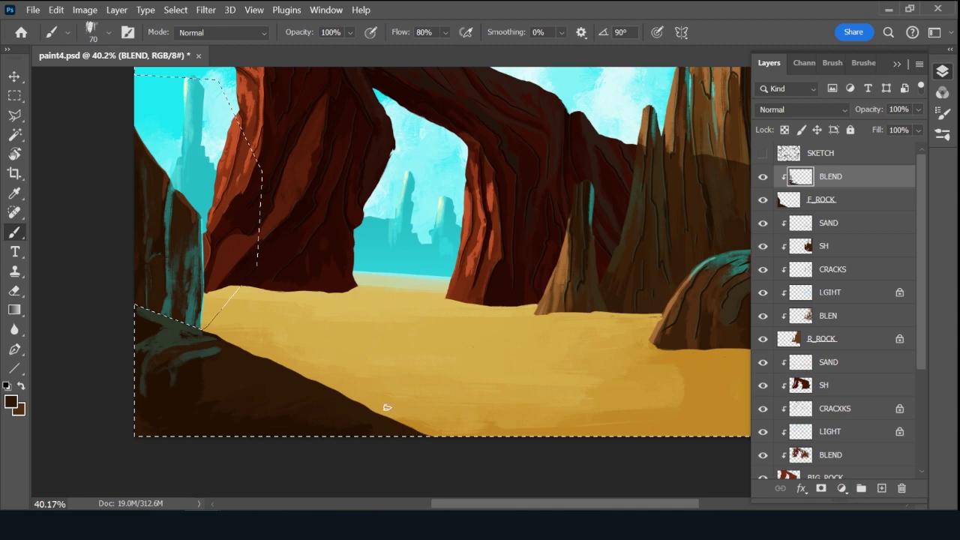
pyautogui.press('alt')
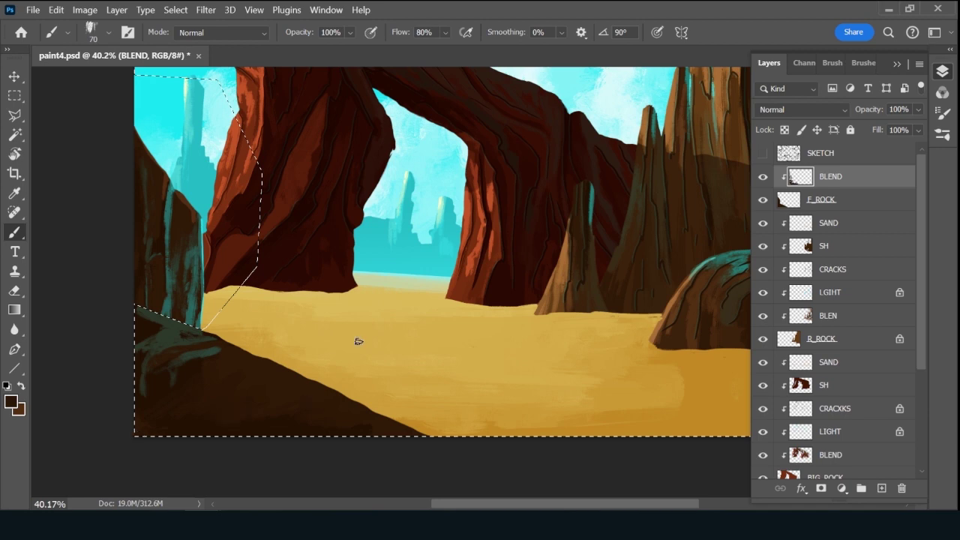
pyautogui.keyDown('alt'); pyautogui.click(212, 346); pyautogui.keyUp('alt')
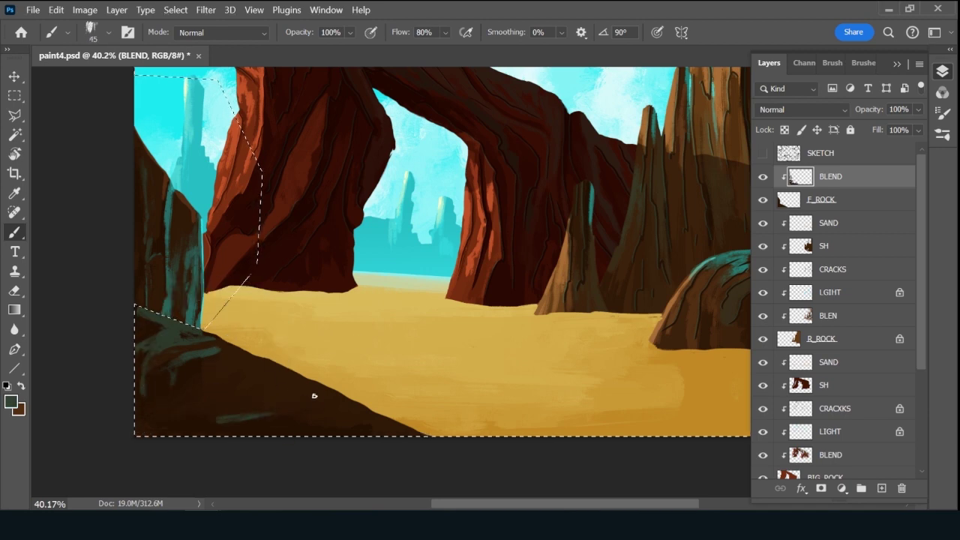
pyautogui.moveTo(315, 397); pyautogui.dragTo(216, 425)
pyautogui.moveTo(298, 412); pyautogui.dragTo(177, 427)
pyautogui.moveTo(375, 408)
pyautogui.mouseDown()
pyautogui.moveTo(331, 433)
pyautogui.moveTo(335, 421)
pyautogui.mouseUp()
# Resample rock browns, add teal-green streaks on the foreground rock, and swap the colours.
pyautogui.keyDown('alt'); pyautogui.click(332, 411); pyautogui.keyUp('alt')
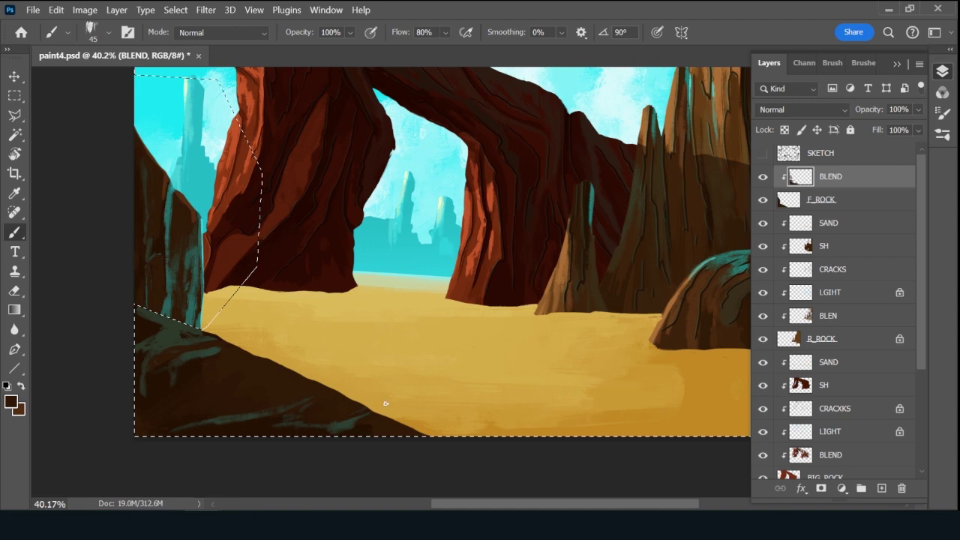
pyautogui.keyDown('alt'); pyautogui.click(295, 405); pyautogui.keyUp('alt')
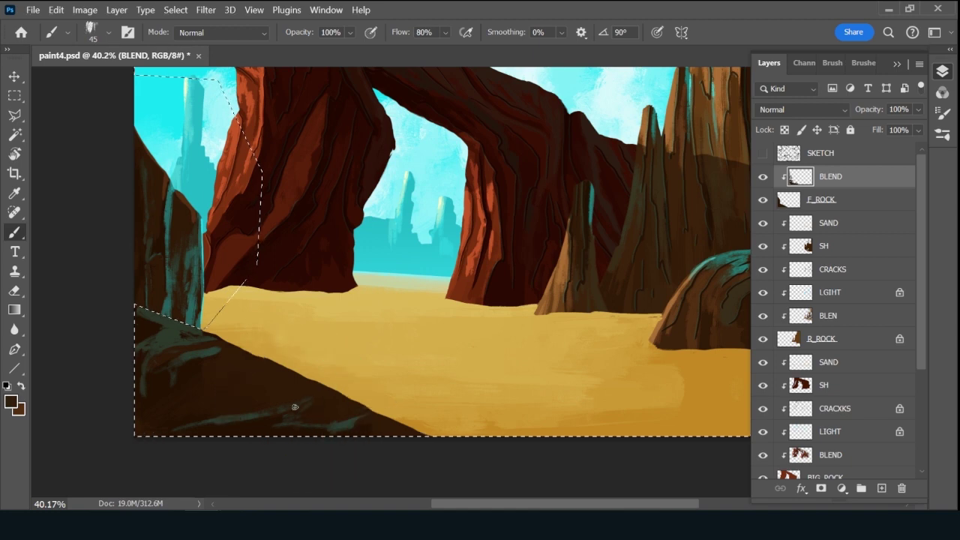
pyautogui.keyDown('alt'); pyautogui.click(247, 409); pyautogui.keyUp('alt')
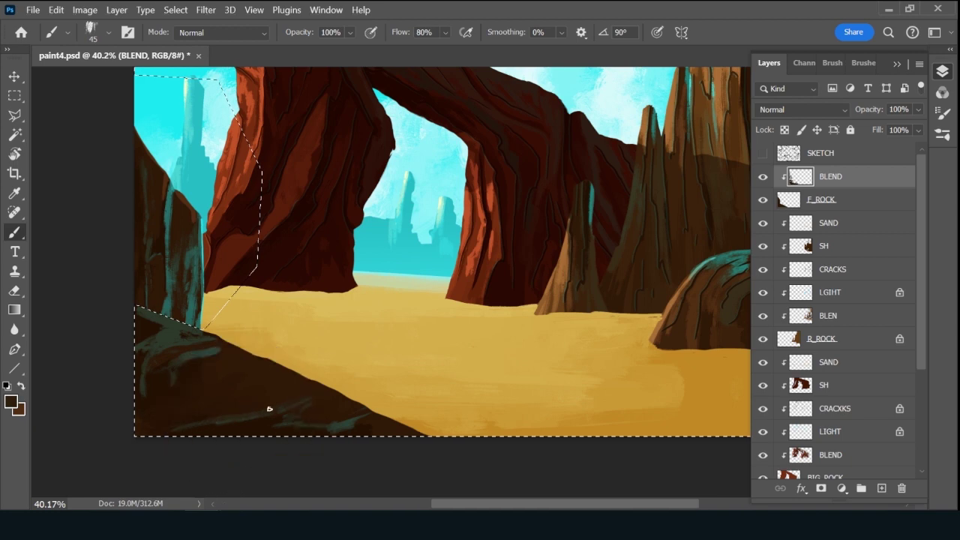
pyautogui.keyDown('alt'); pyautogui.click(309, 403); pyautogui.keyUp('alt')
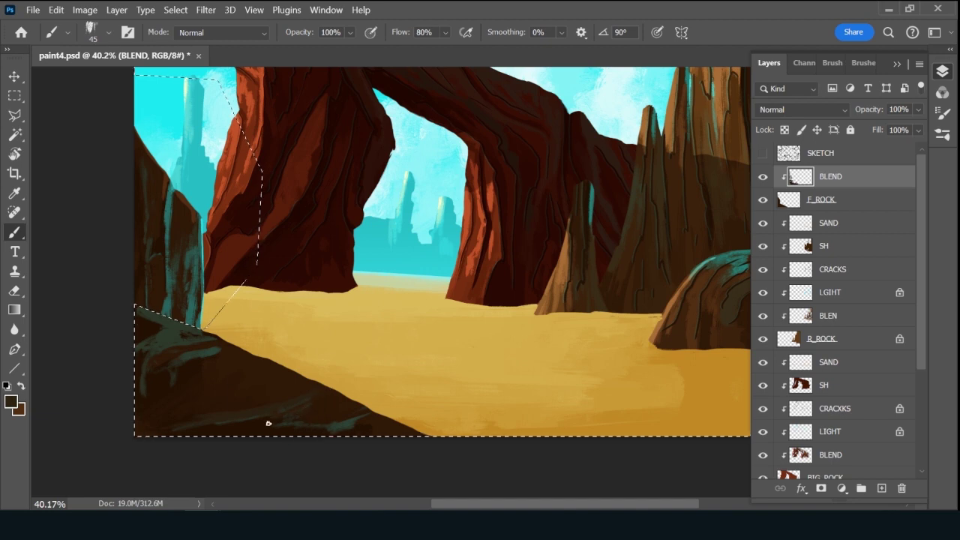
pyautogui.keyDown('alt'); pyautogui.click(338, 418); pyautogui.keyUp('alt')
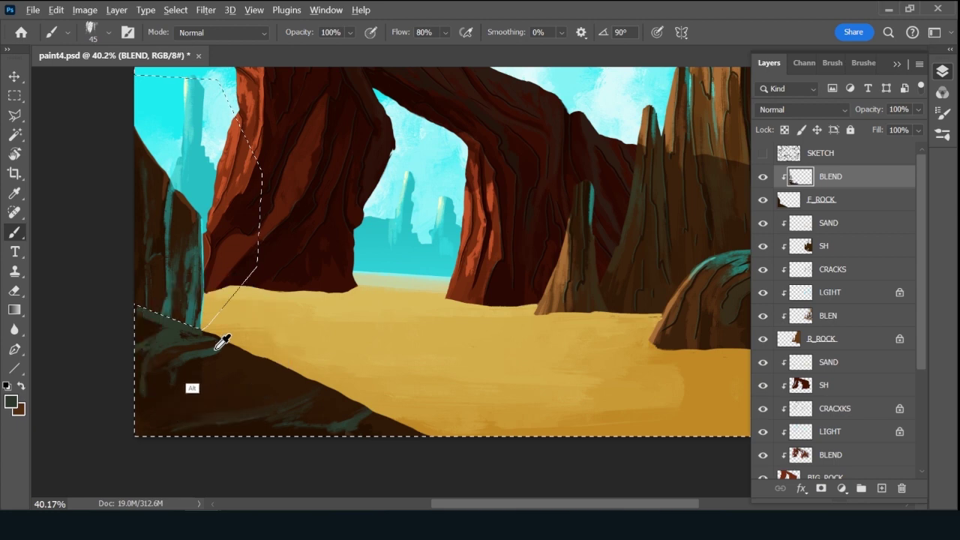
pyautogui.moveTo(202, 397)
pyautogui.mouseDown()
pyautogui.moveTo(195, 392)
pyautogui.moveTo(242, 376)
pyautogui.mouseUp()
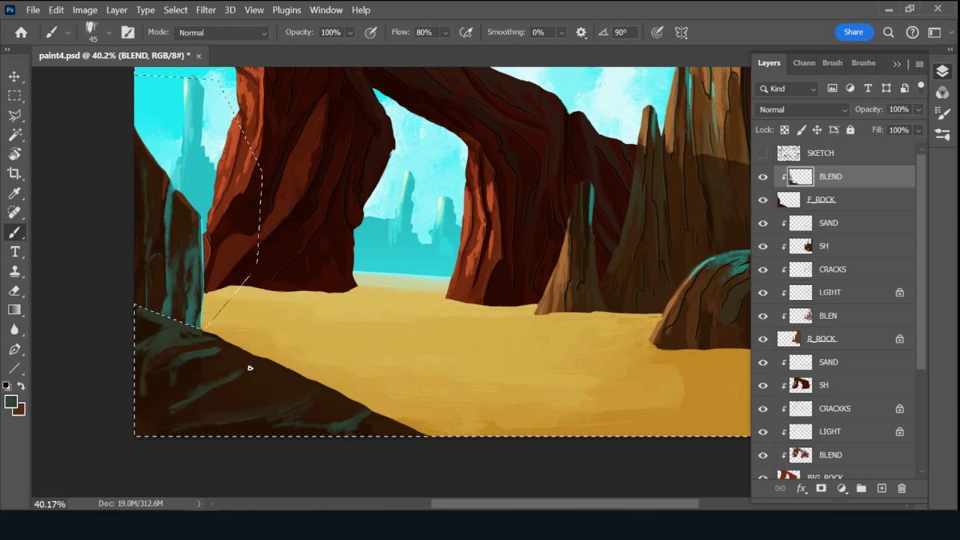
pyautogui.keyDown('alt'); pyautogui.click(263, 373); pyautogui.keyUp('alt')
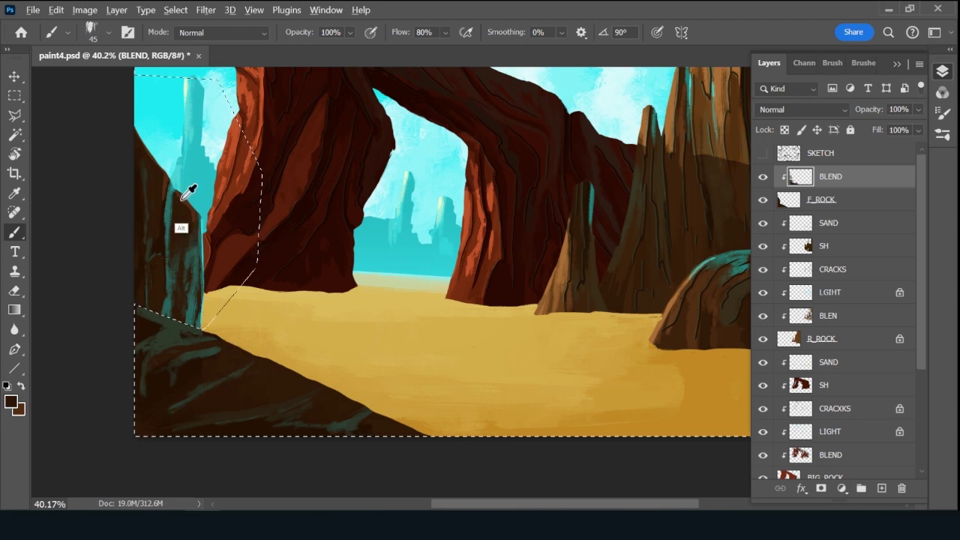
pyautogui.press('x')
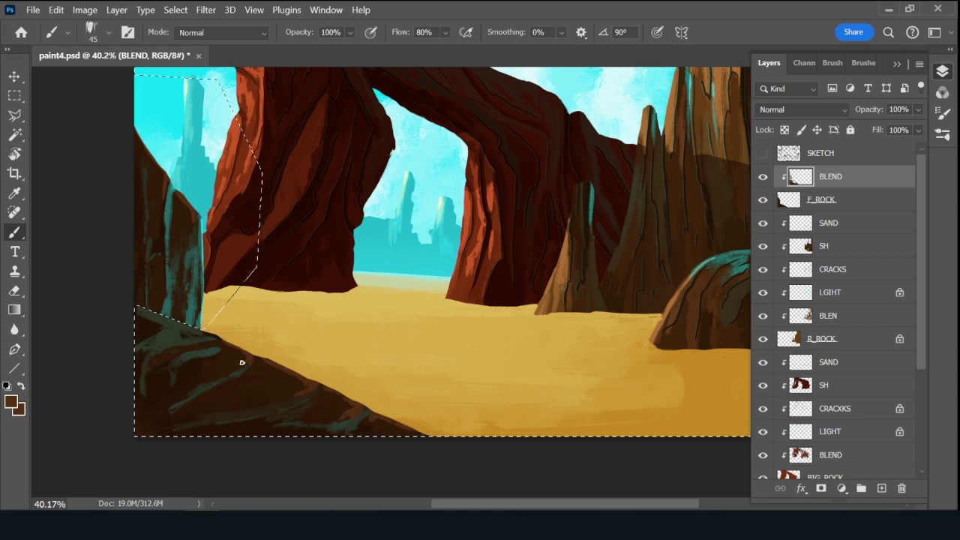
# Deselect, save the document, and zoom out to see the whole painting.
pyautogui.hotkey('ctrl', 'd')
pyautogui.hotkey('ctrl', 's')
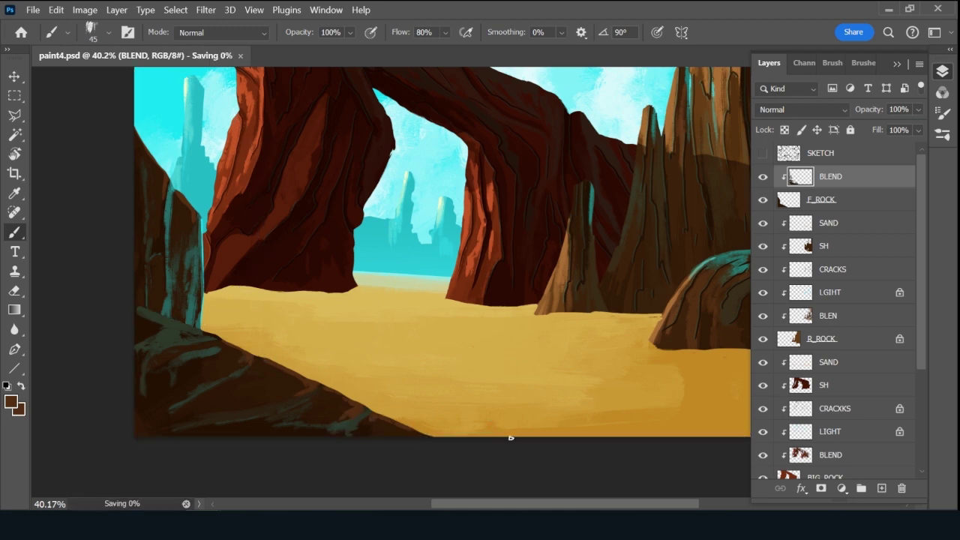
pyautogui.hotkey('ctrl', '-')
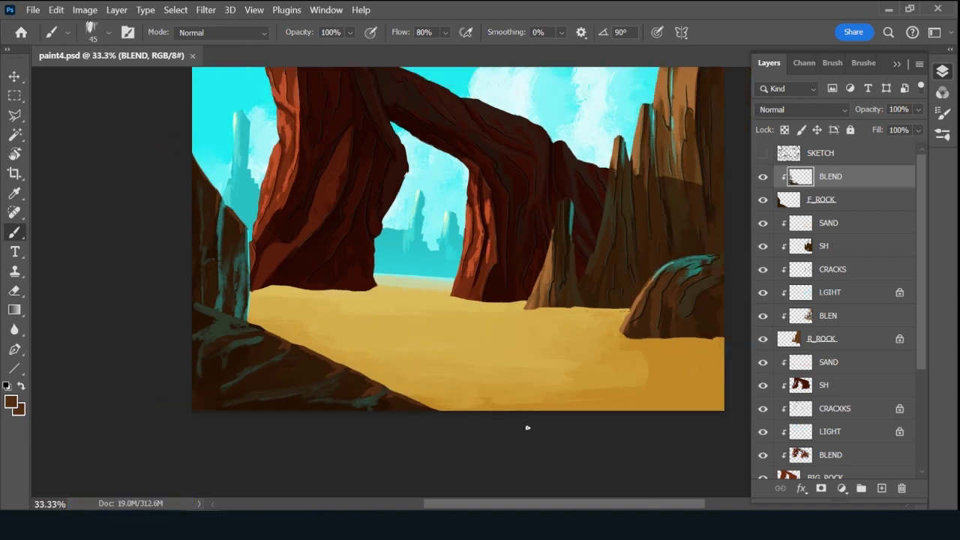
pyautogui.moveTo(678, 435); pyautogui.dragTo(596, 442)
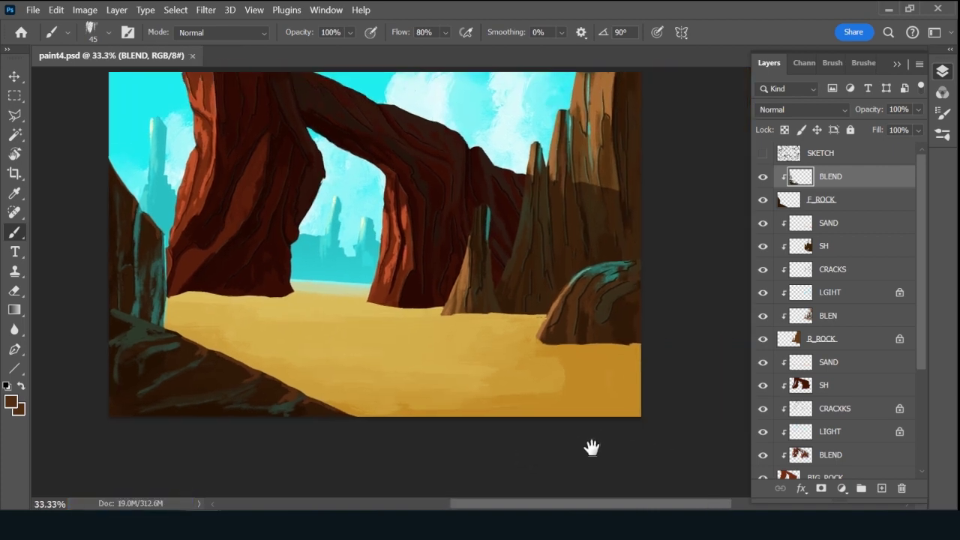
# Add a new layer above BLEND named TREES.
pyautogui.click(881, 488)
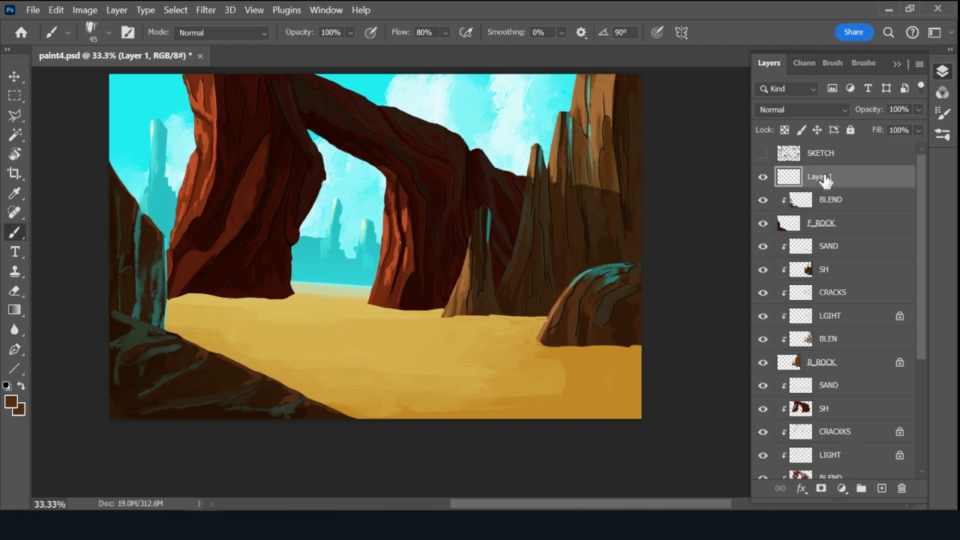
pyautogui.doubleClick(821, 178)
pyautogui.write('TREES')
pyautogui.press('Return')
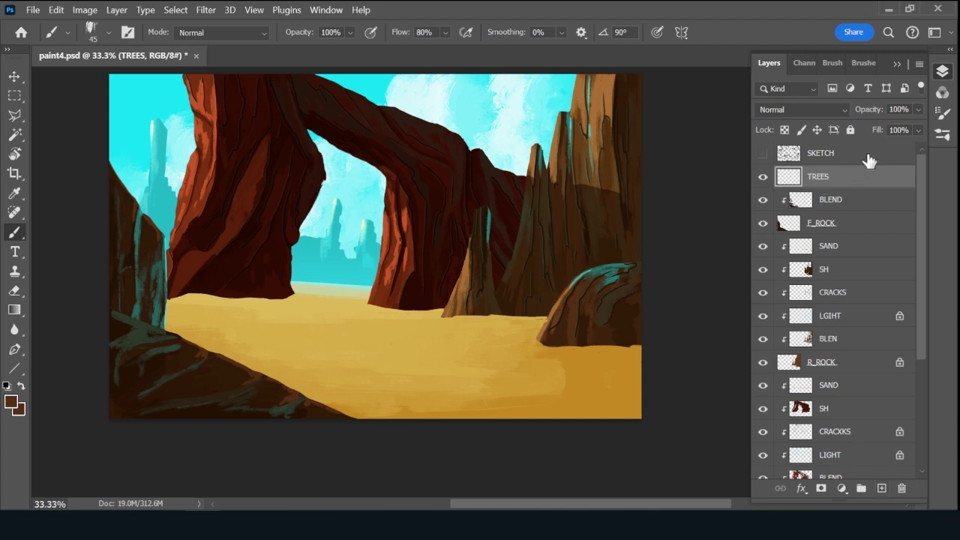
# Choose the Rough Inker 4 brush at 25 px and make the SKETCH layer visible.
pyautogui.click(863, 63)
pyautogui.moveTo(922, 260)
pyautogui.mouseDown()
pyautogui.moveTo(913, 194)
pyautogui.moveTo(920, 207)
pyautogui.moveTo(920, 199)
pyautogui.mouseUp()
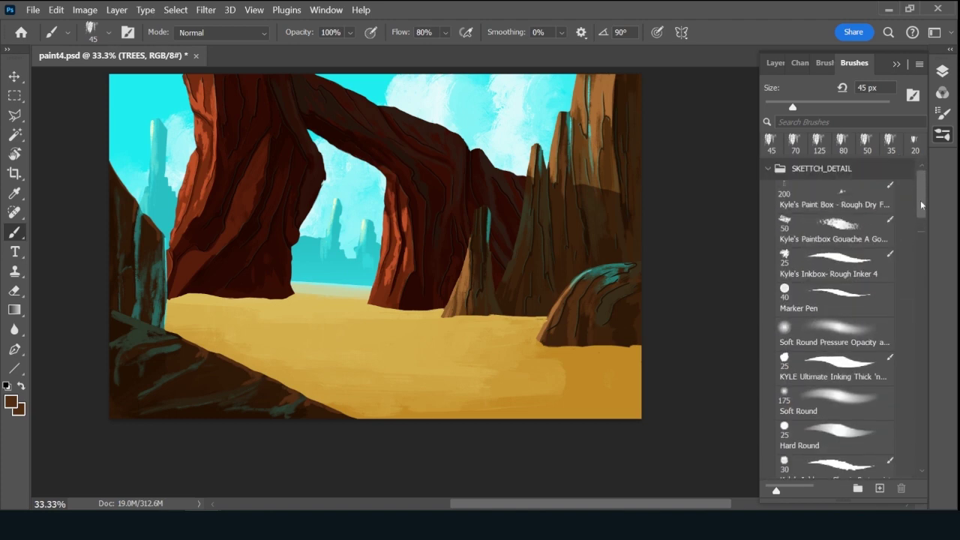
pyautogui.click(853, 272)
pyautogui.click(783, 62)
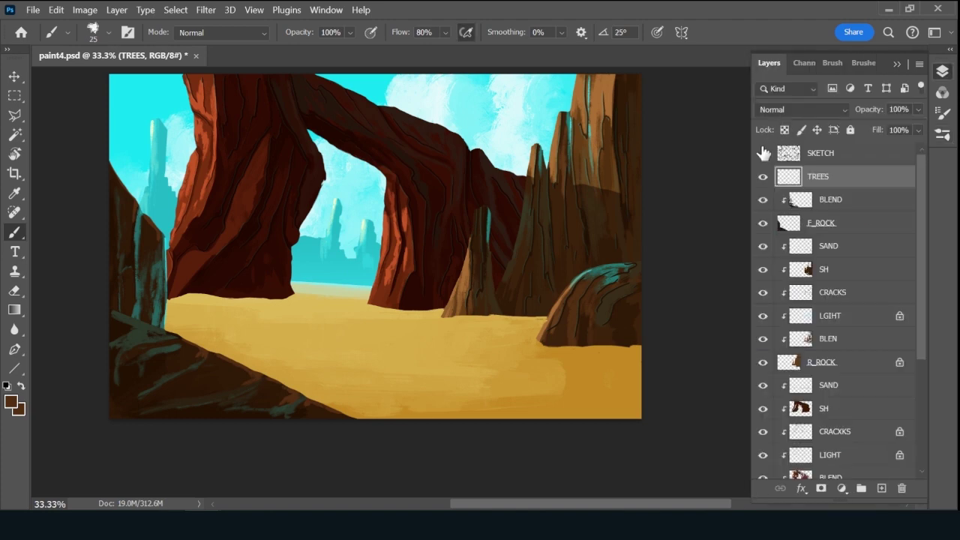
pyautogui.click(763, 153)
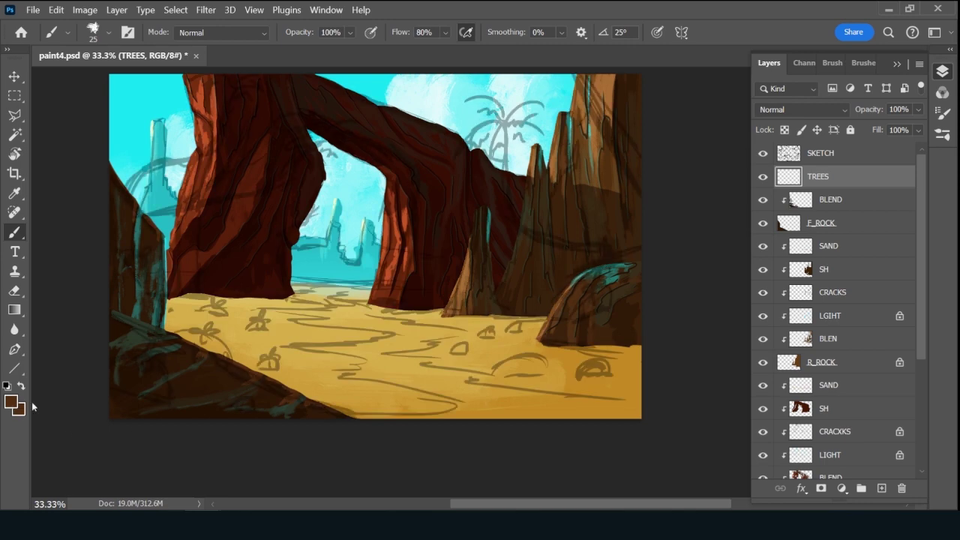
# Set the foreground colour to tan #e0a53f.
pyautogui.click(11, 402)
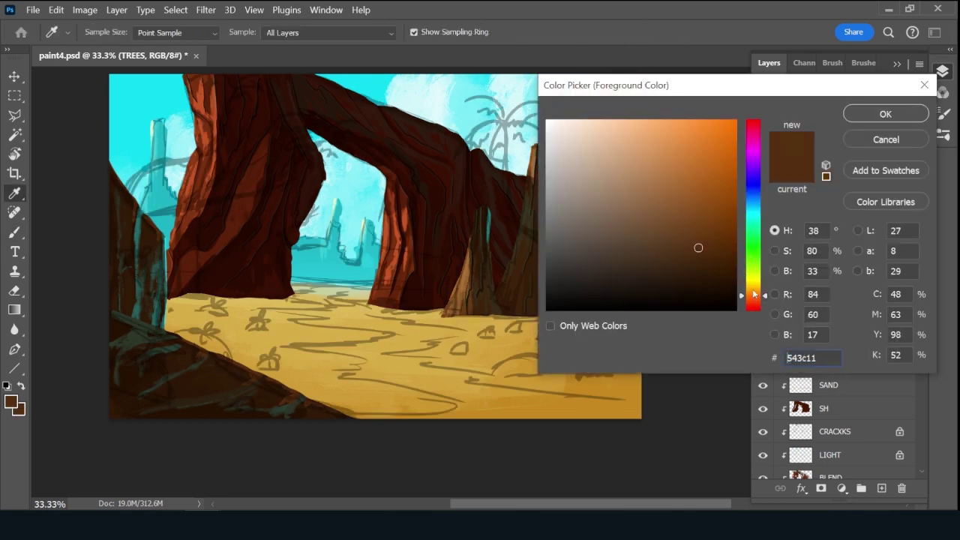
pyautogui.moveTo(755, 294); pyautogui.dragTo(754, 288)
pyautogui.click(630, 201)
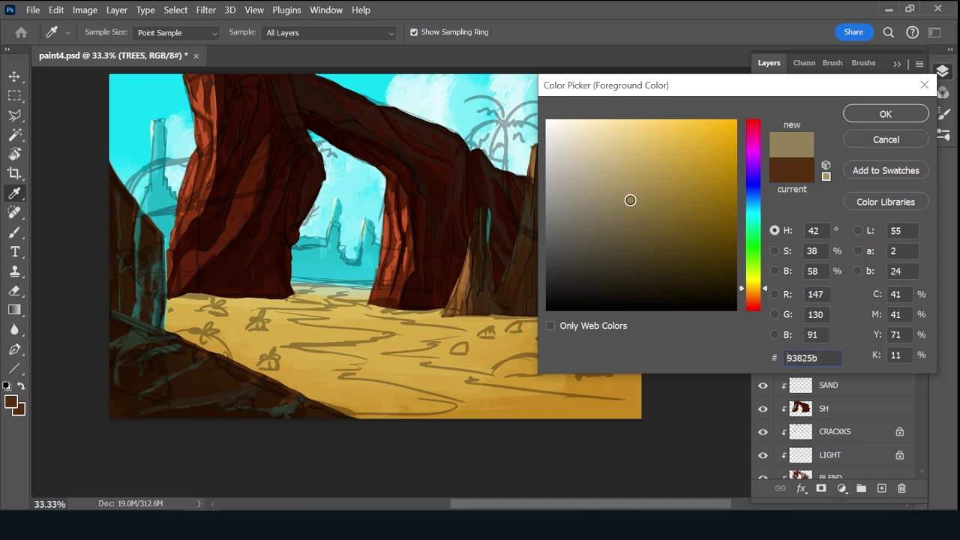
pyautogui.moveTo(631, 200); pyautogui.dragTo(651, 183)
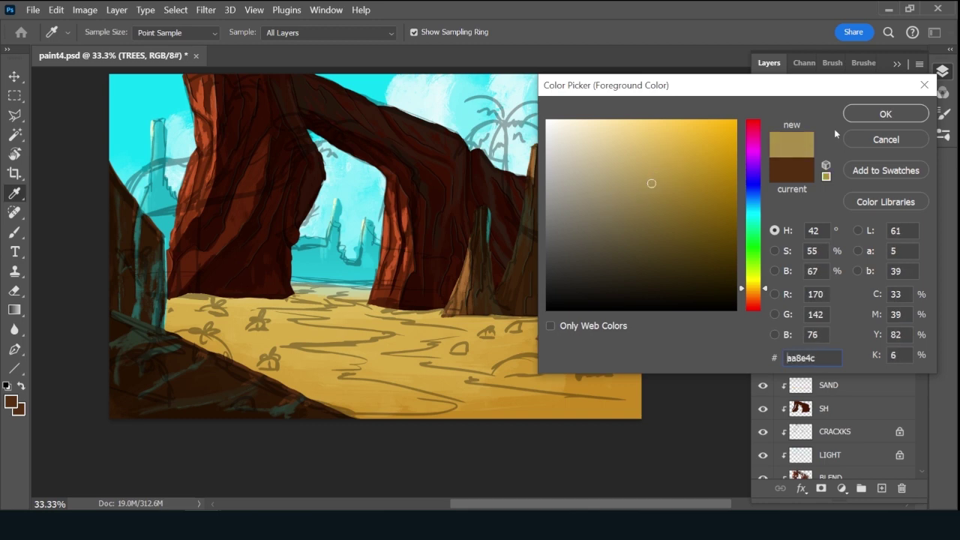
pyautogui.moveTo(710, 174)
pyautogui.mouseDown()
pyautogui.moveTo(718, 160)
pyautogui.moveTo(705, 158)
pyautogui.mouseUp()
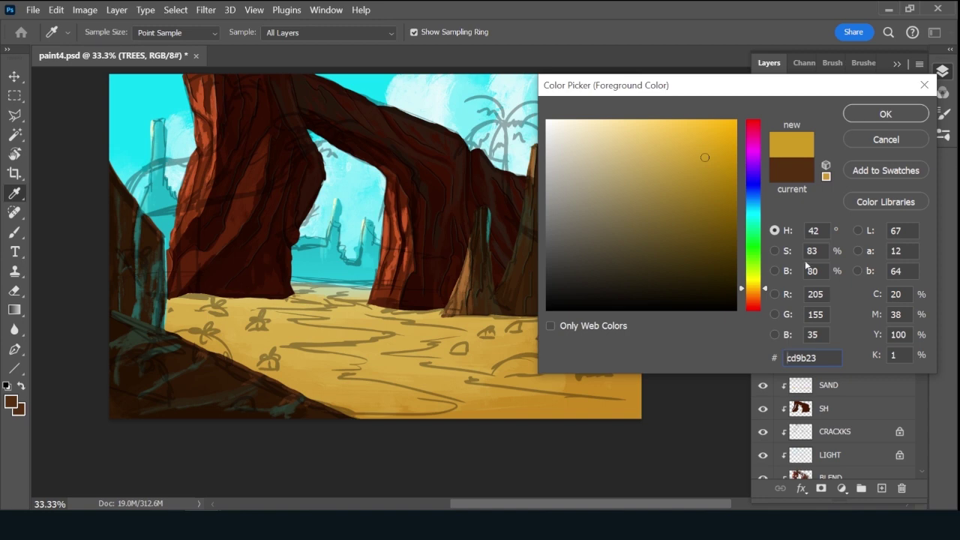
pyautogui.moveTo(754, 291); pyautogui.dragTo(755, 295)
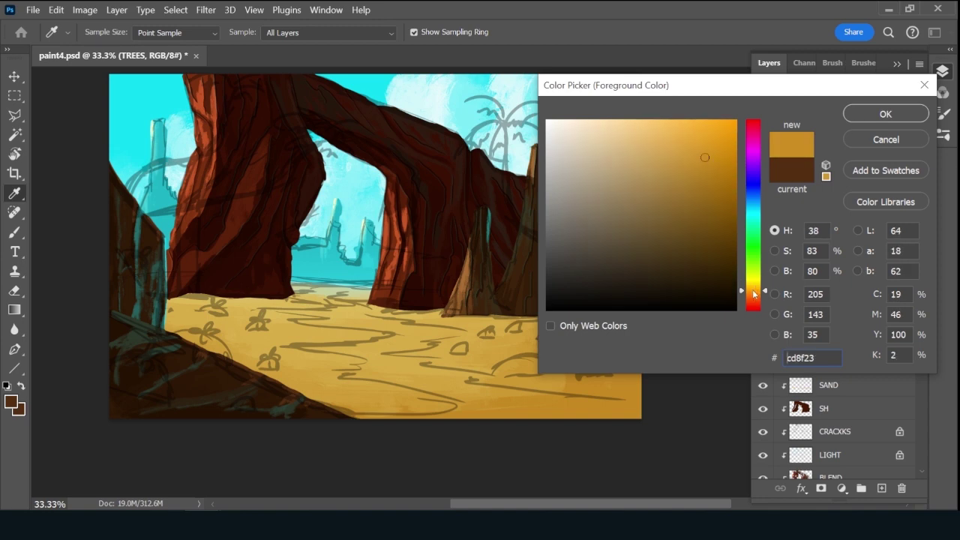
pyautogui.moveTo(701, 151); pyautogui.dragTo(683, 143)
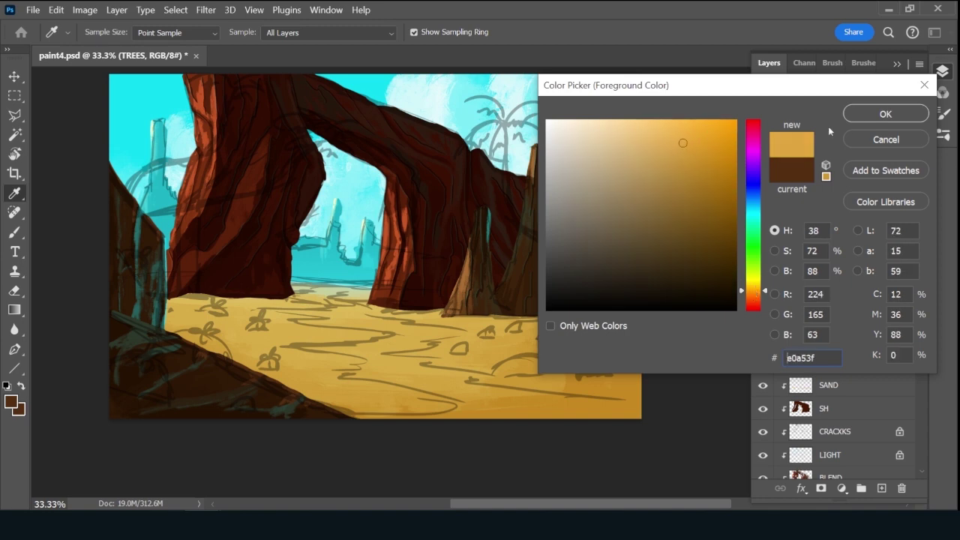
pyautogui.click(868, 116)
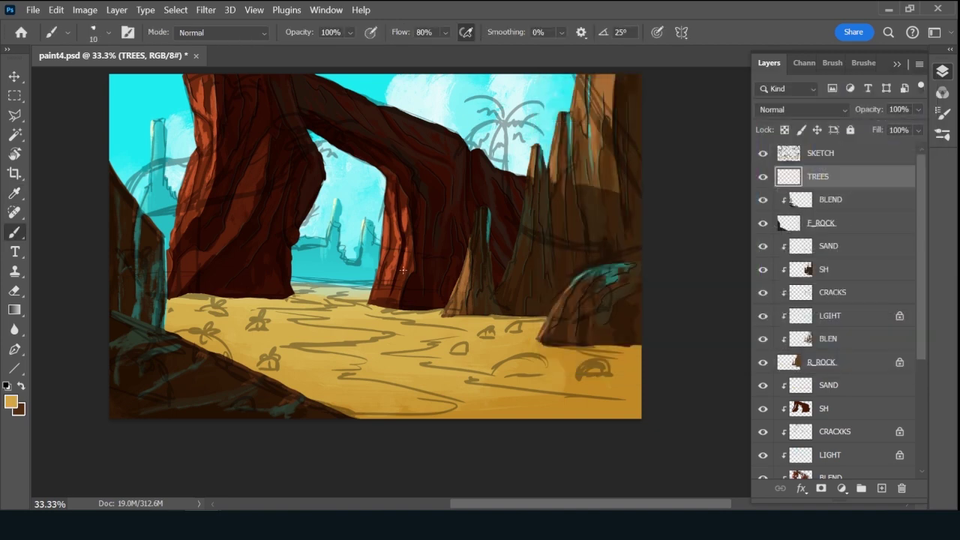
# Paint five curving tan palm trunks at 45 px with 100% smoothing, moving TREES below F_ROCK.
pyautogui.press(']')
pyautogui.press(']')
pyautogui.press(']')
pyautogui.hotkey('alt', '0')
pyautogui.moveTo(506, 138)
pyautogui.mouseDown()
pyautogui.moveTo(509, 206)
pyautogui.moveTo(522, 232)
pyautogui.moveTo(617, 245)
pyautogui.moveTo(628, 263)
pyautogui.mouseUp()
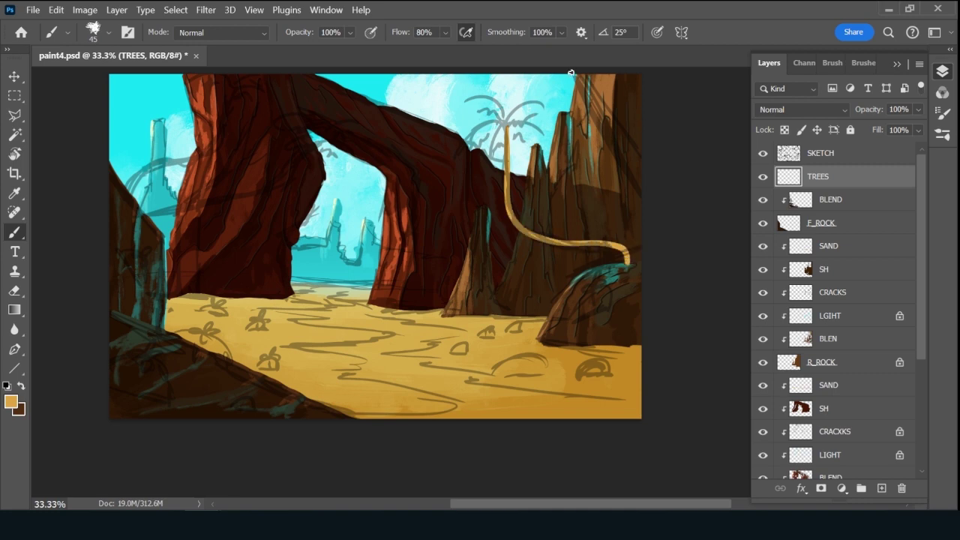
pyautogui.moveTo(571, 73)
pyautogui.mouseDown()
pyautogui.moveTo(586, 108)
pyautogui.moveTo(623, 135)
pyautogui.moveTo(671, 204)
pyautogui.mouseUp()
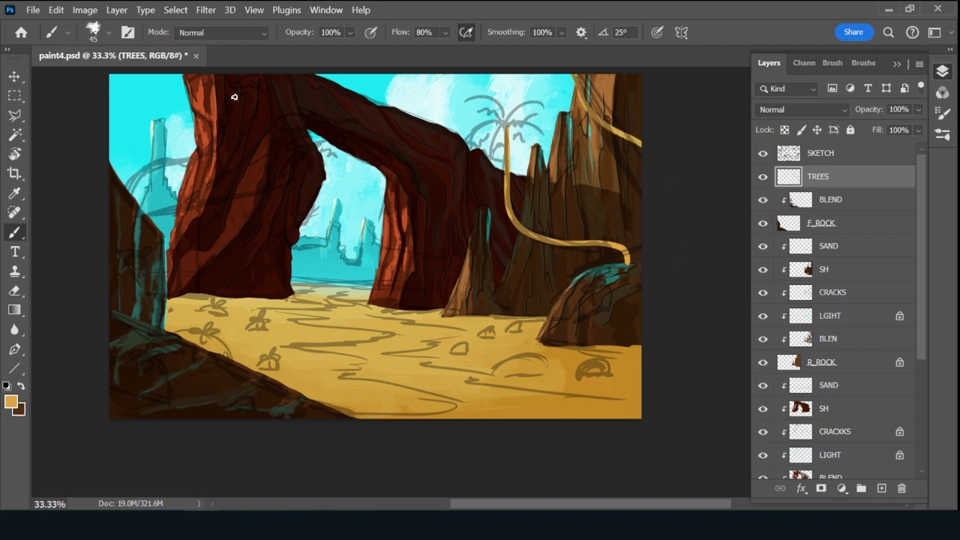
pyautogui.moveTo(235, 88)
pyautogui.mouseDown()
pyautogui.moveTo(223, 132)
pyautogui.moveTo(202, 154)
pyautogui.moveTo(154, 162)
pyautogui.moveTo(126, 186)
pyautogui.mouseUp()
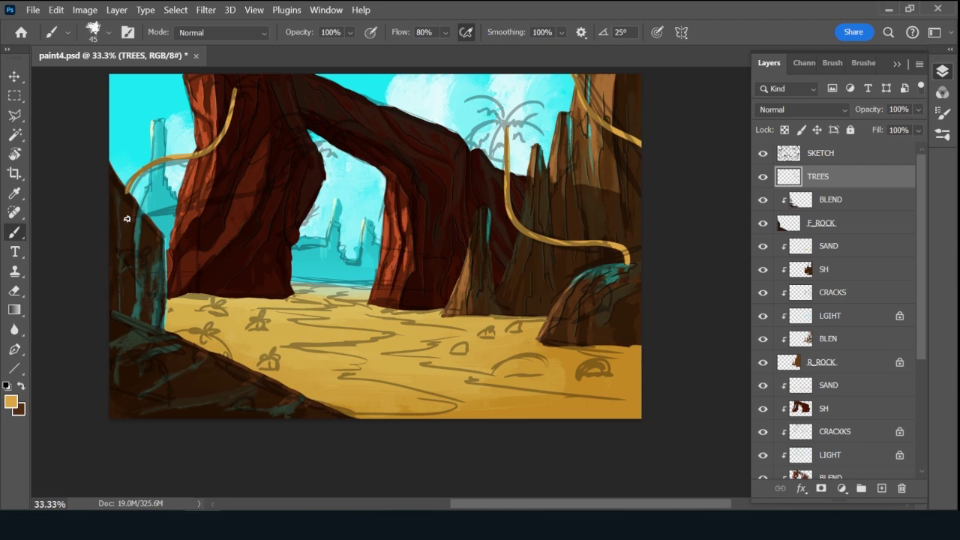
pyautogui.moveTo(128, 217)
pyautogui.mouseDown()
pyautogui.moveTo(239, 204)
pyautogui.moveTo(273, 190)
pyautogui.moveTo(326, 107)
pyautogui.mouseUp()
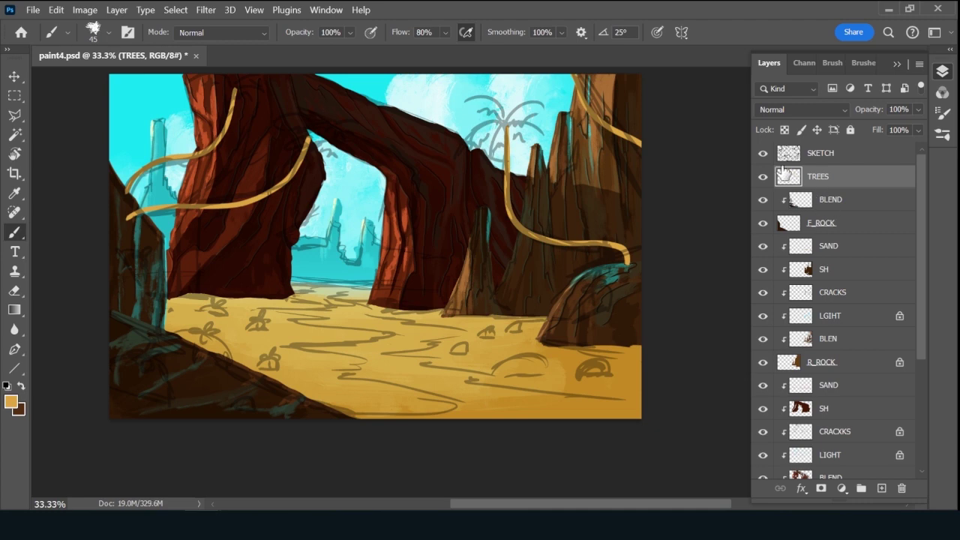
pyautogui.moveTo(784, 172); pyautogui.dragTo(862, 227)
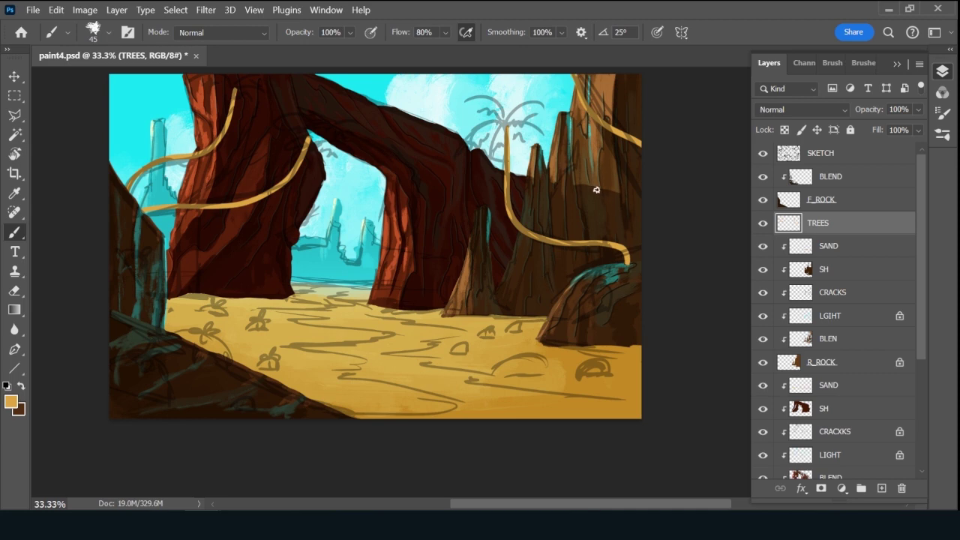
pyautogui.moveTo(597, 189); pyautogui.dragTo(693, 236)
# Add a new layer clipped to TREES and name it DETAILS.
pyautogui.click(882, 489)
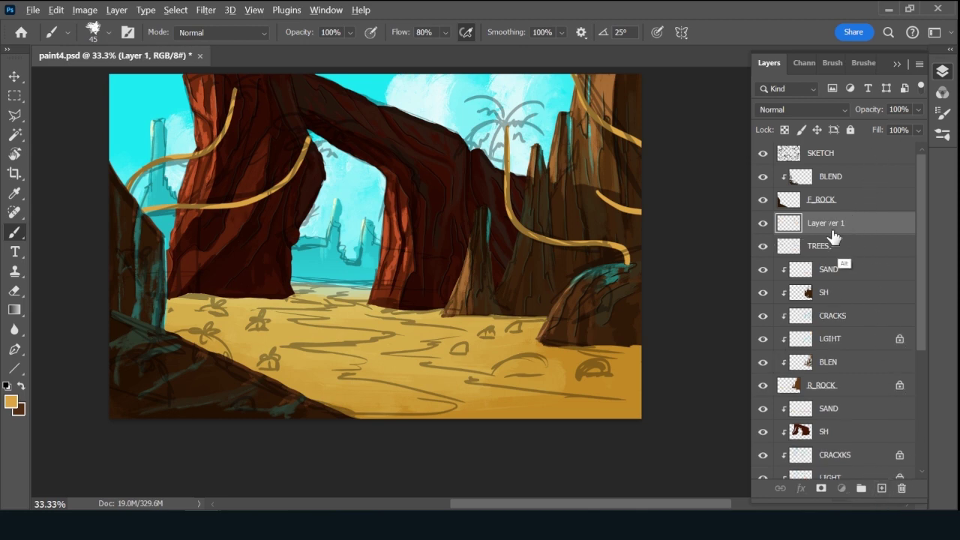
pyautogui.keyDown('alt'); pyautogui.click(848, 230); pyautogui.keyUp('alt')
pyautogui.doubleClick(826, 223)
pyautogui.write('DETAILS')
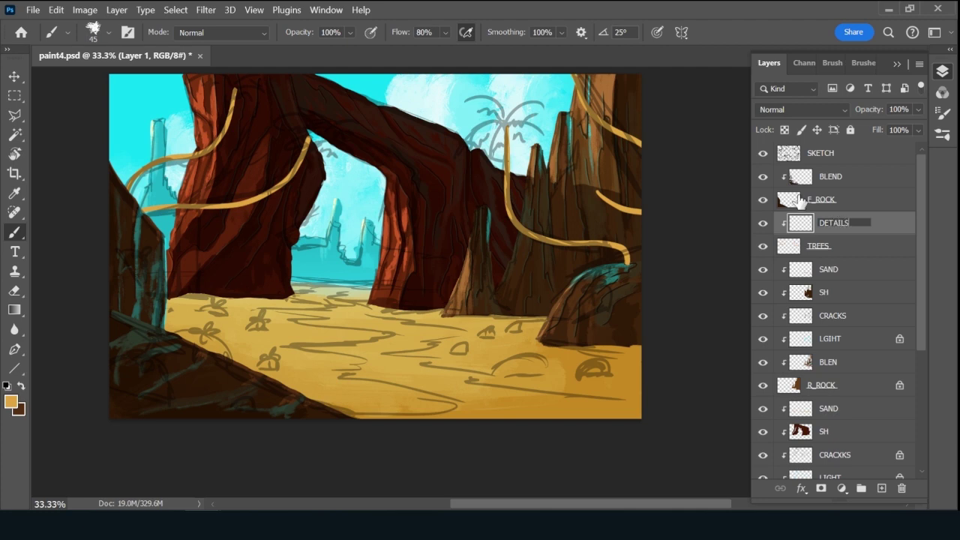
pyautogui.press('Return')
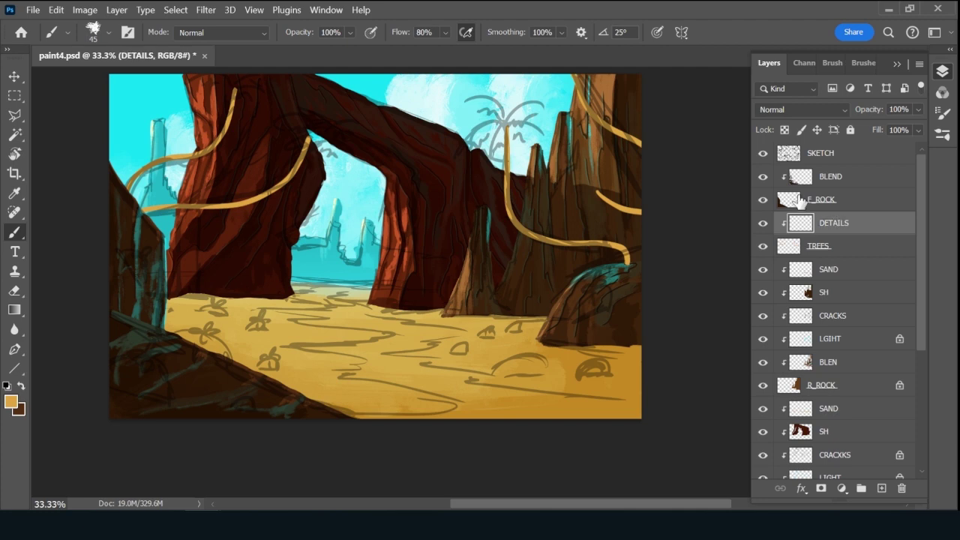
# Set brush smoothing to 0% and the foreground colour to dark brown for stripes.
pyautogui.click(561, 33)
pyautogui.moveTo(583, 50); pyautogui.dragTo(519, 50)
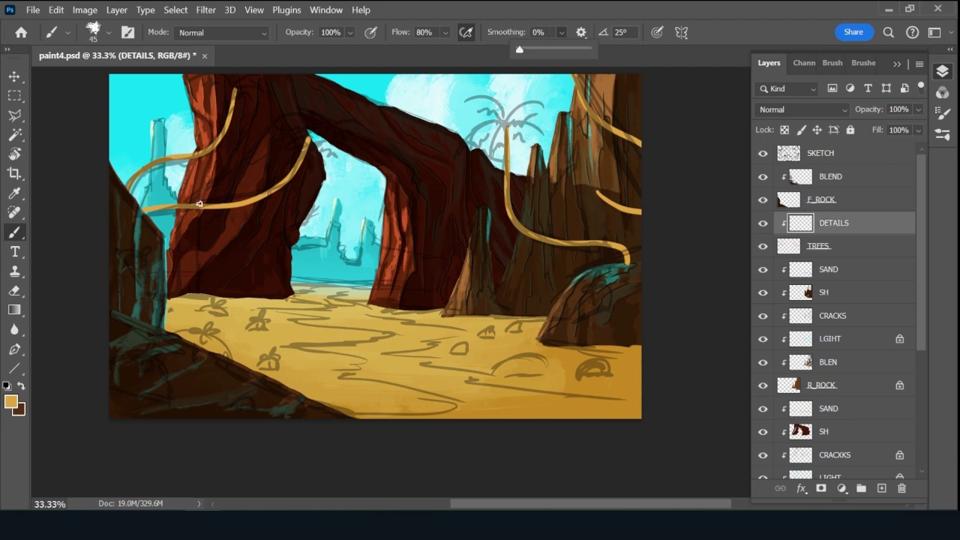
pyautogui.click(11, 403)
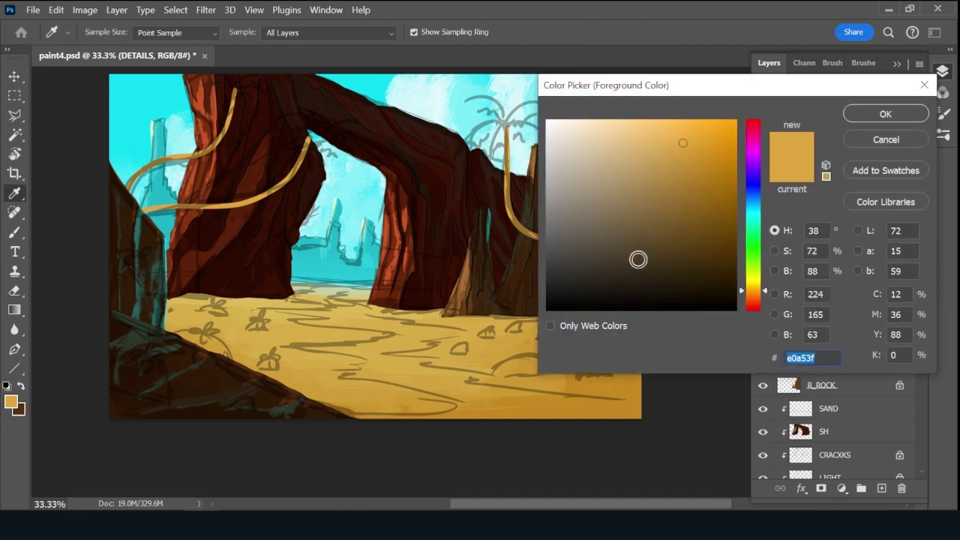
pyautogui.click(648, 261)
pyautogui.moveTo(648, 261); pyautogui.dragTo(660, 253)
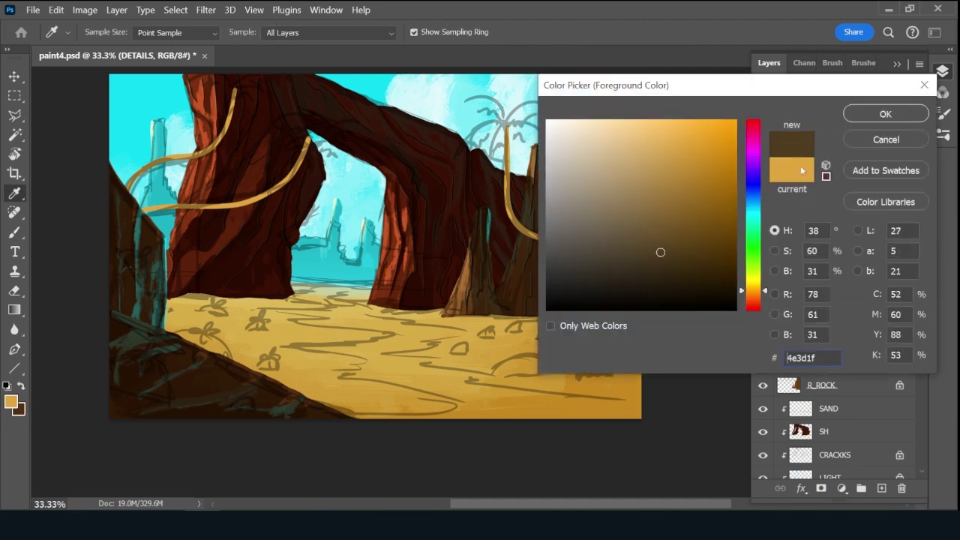
pyautogui.click(883, 114)
# Shrink the brush to 20, hide the SKETCH layer, and keep DETAILS as the active layer.
pyautogui.press('[')
pyautogui.press('[')
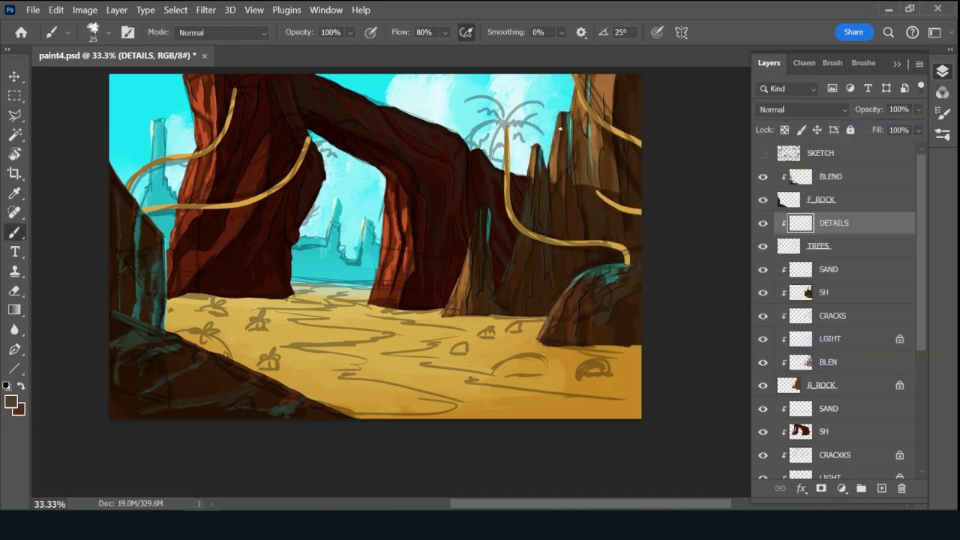
pyautogui.click(763, 153)
pyautogui.press('[')
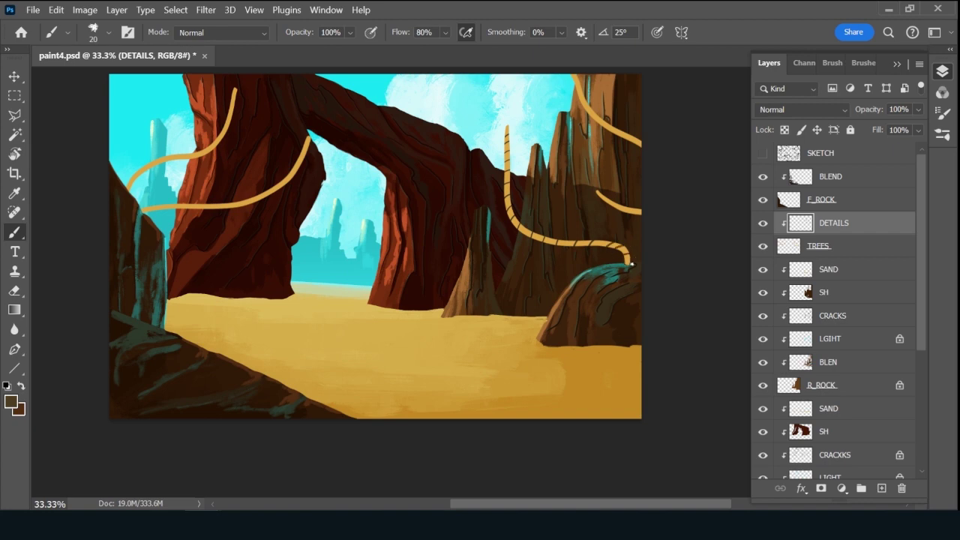
pyautogui.click(850, 248)
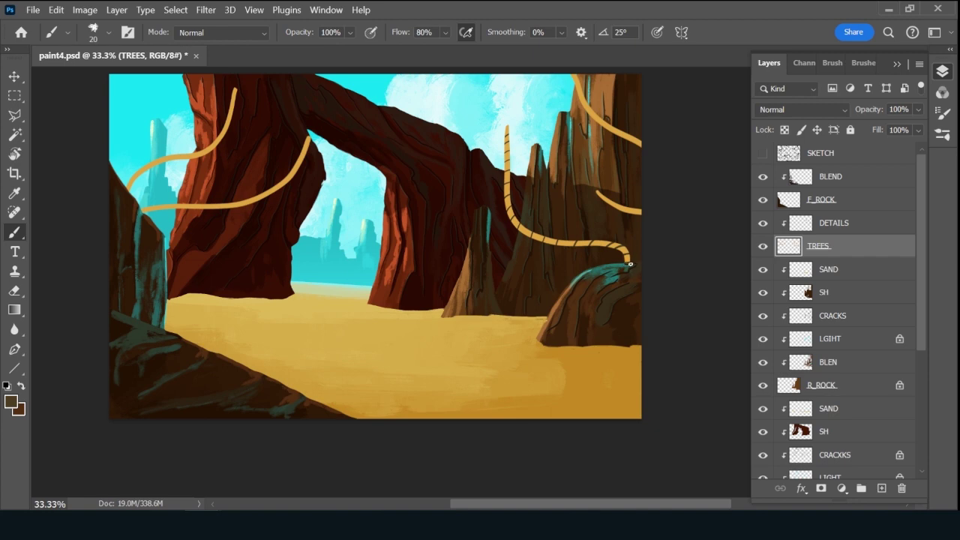
pyautogui.rightClick(855, 178)
pyautogui.click(873, 229)
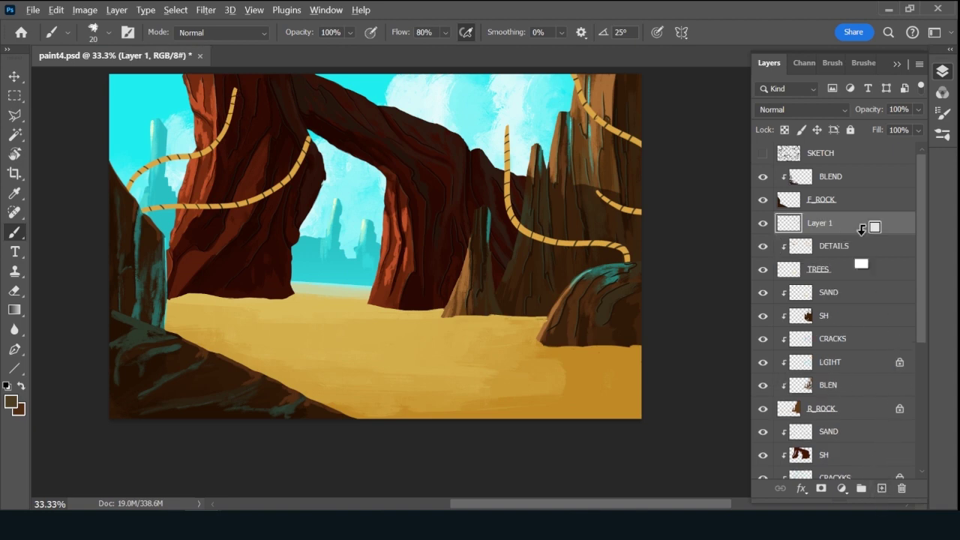
# Clip the new layer to the trunks, name it SH, and set it to Multiply.
pyautogui.hotkey('ctrl', 'alt', 'g')
pyautogui.doubleClick(825, 223)
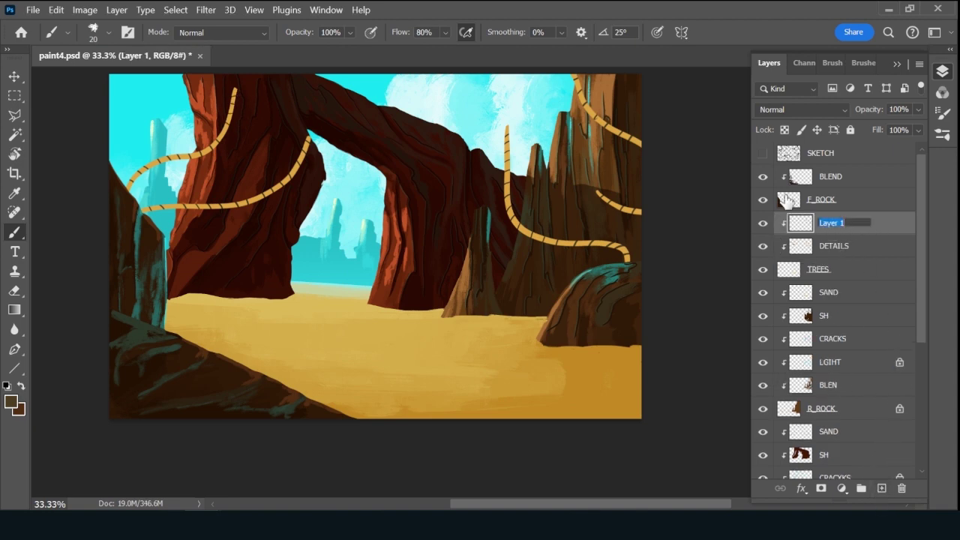
pyautogui.write('SH')
pyautogui.press('Return')
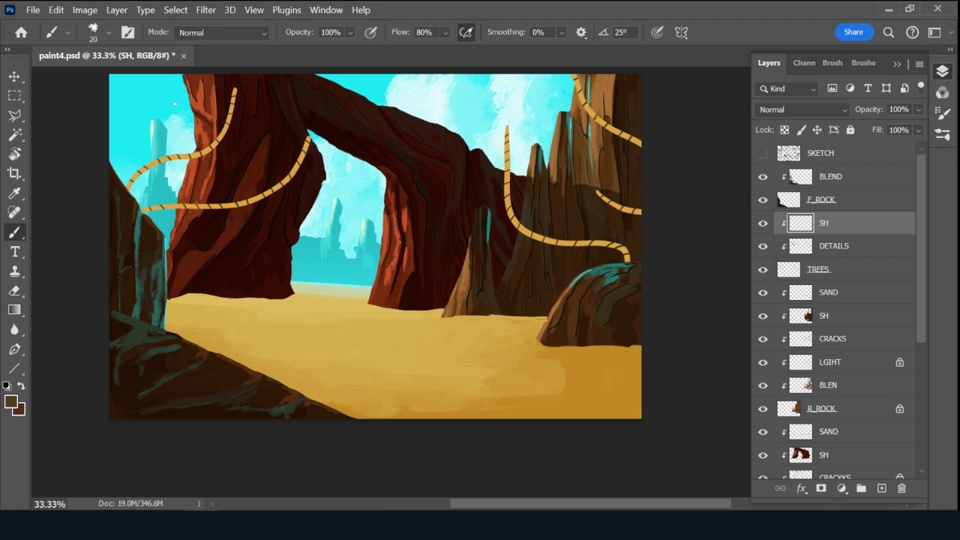
pyautogui.keyDown('alt'); pyautogui.click(169, 80); pyautogui.keyUp('alt')
pyautogui.click(807, 109)
pyautogui.click(793, 144)
# Brush tan shadows at 50 px under the left and upper-right palm trunks.
pyautogui.press(']')
pyautogui.press(']')
pyautogui.press(']')
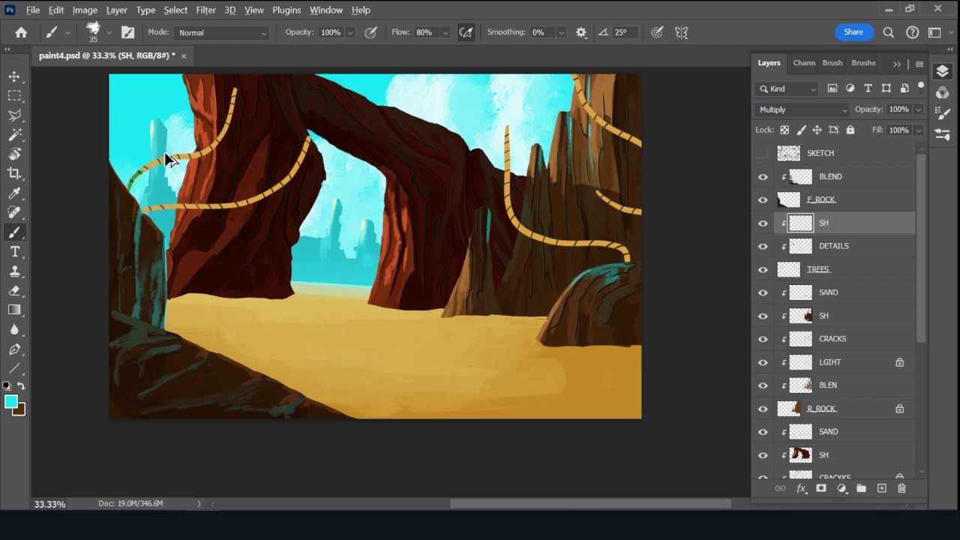
pyautogui.hotkey('ctrl', 'z')
pyautogui.press('x')
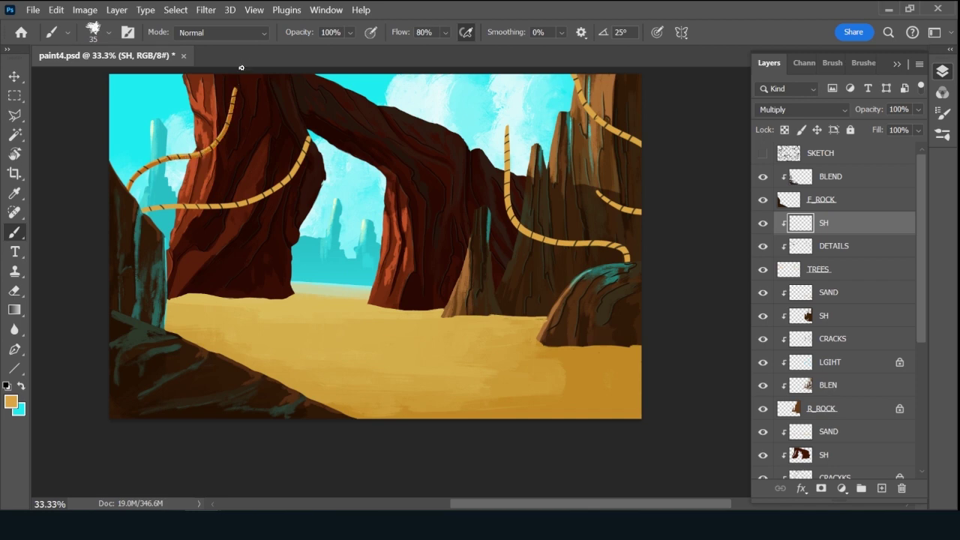
pyautogui.press(']')
pyautogui.press(']')
pyautogui.press(']')
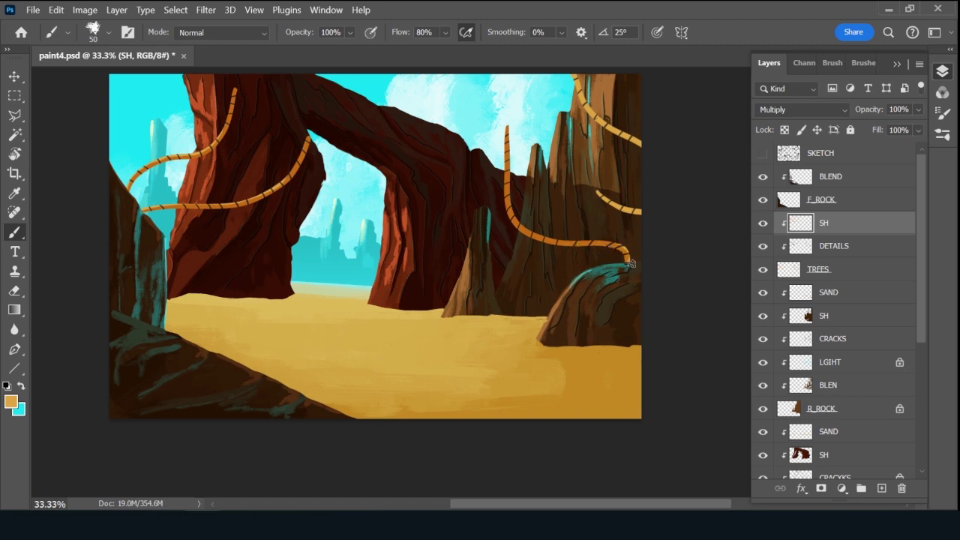
pyautogui.moveTo(627, 211); pyautogui.dragTo(594, 191)
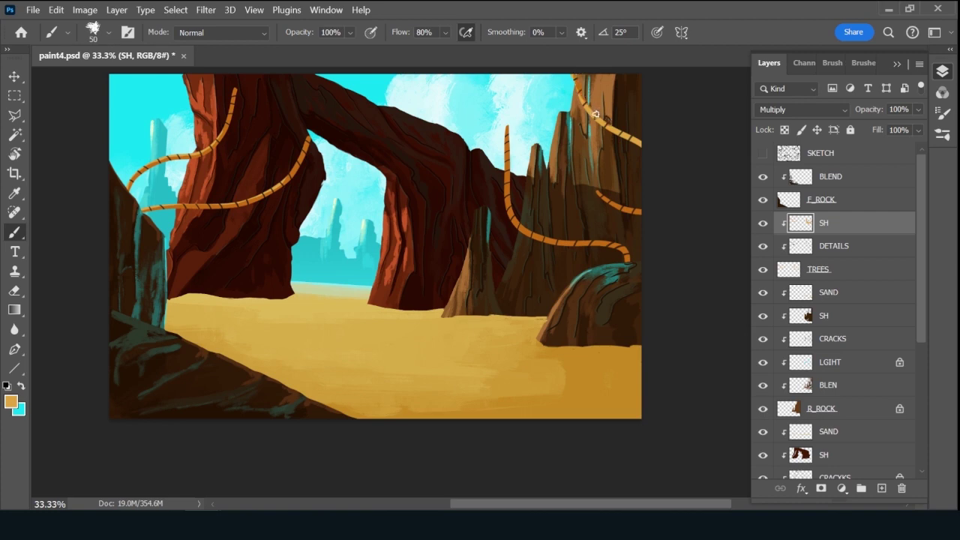
pyautogui.moveTo(595, 115); pyautogui.dragTo(647, 143)
# Add a new layer above SH named LEAVES and give it a Green colour label.
pyautogui.click(883, 489)
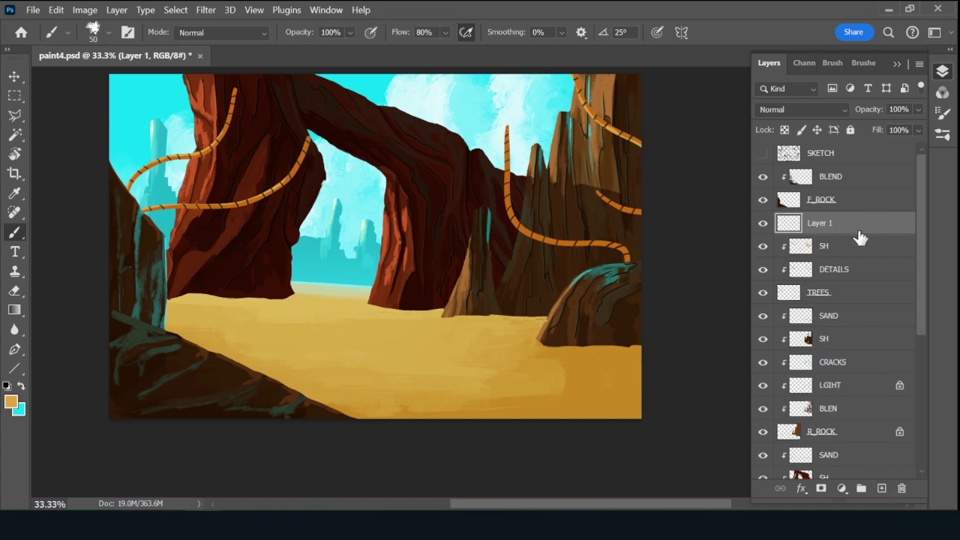
pyautogui.doubleClick(825, 225)
pyautogui.write('LEAVES')
pyautogui.press('Return')
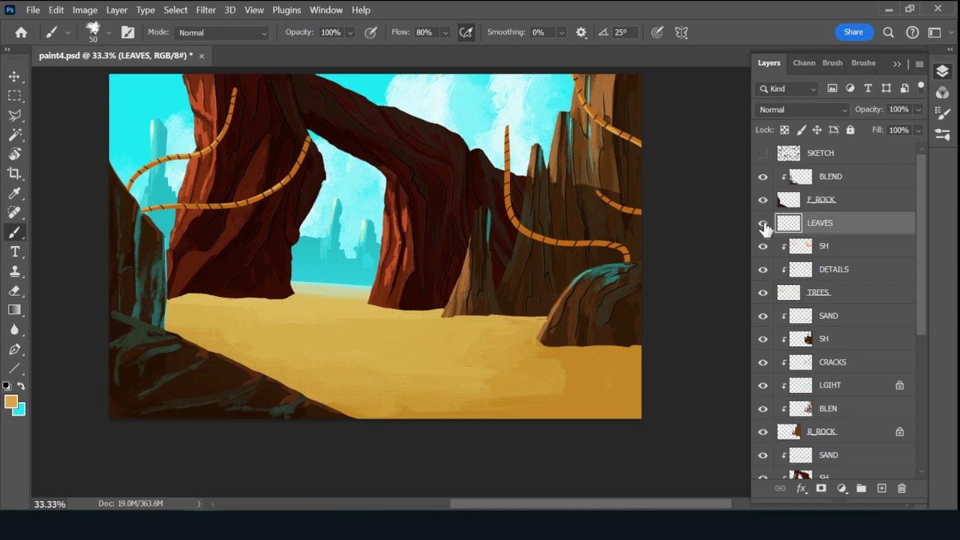
pyautogui.rightClick(762, 223)
pyautogui.click(825, 324)
# Set the foreground colour to a dark green.
pyautogui.click(11, 401)
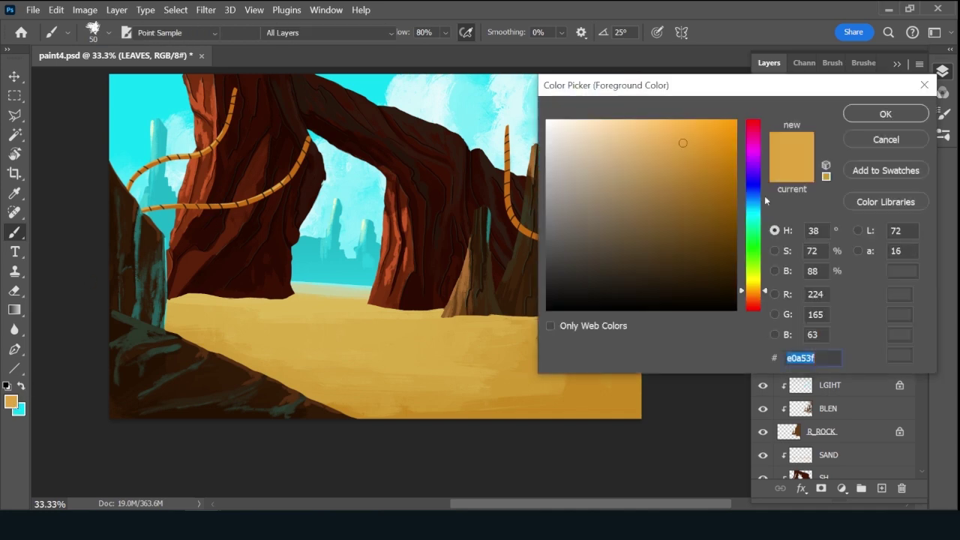
pyautogui.click(756, 241)
pyautogui.moveTo(756, 242); pyautogui.dragTo(755, 251)
pyautogui.moveTo(692, 211); pyautogui.dragTo(694, 200)
pyautogui.click(885, 113)
# Sketch trial palm leaves at the rock top with a 35 px brush, then clear them from LEAVES.
pyautogui.press('b')
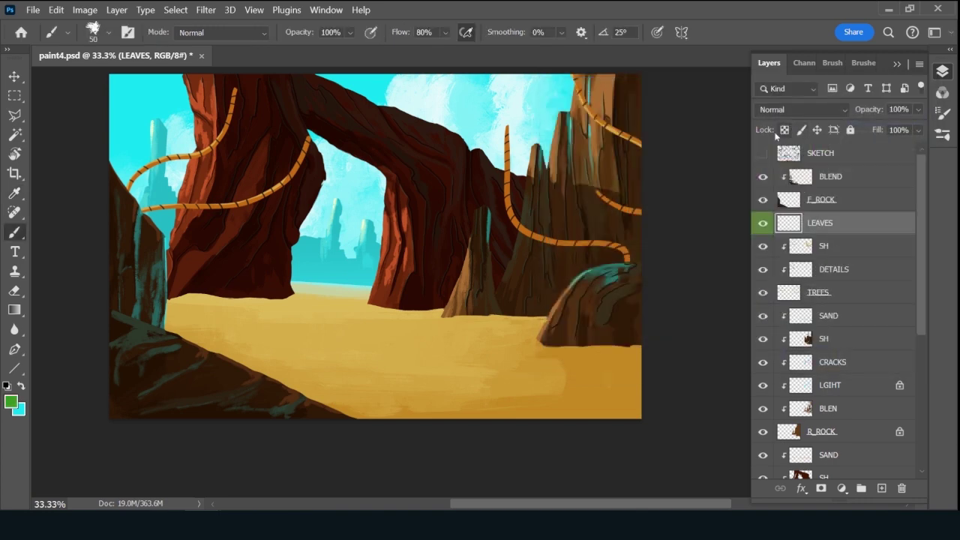
pyautogui.press('[')
pyautogui.press('[')
pyautogui.press('[')
pyautogui.press(']')
pyautogui.press(']')
pyautogui.moveTo(296, 122)
pyautogui.mouseDown()
pyautogui.moveTo(281, 141)
pyautogui.moveTo(324, 155)
pyautogui.moveTo(292, 122)
pyautogui.moveTo(254, 136)
pyautogui.moveTo(337, 133)
pyautogui.moveTo(315, 137)
pyautogui.moveTo(342, 137)
pyautogui.moveTo(279, 166)
pyautogui.moveTo(282, 154)
pyautogui.moveTo(305, 142)
pyautogui.moveTo(333, 164)
pyautogui.mouseUp()
pyautogui.hotkey('ctrl', 'z')
pyautogui.hotkey('ctrl', 'z')
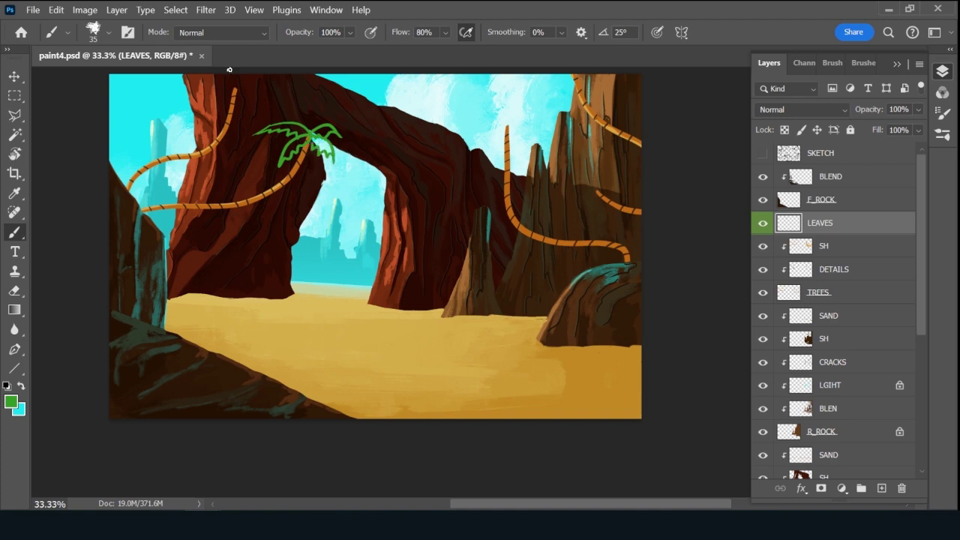
pyautogui.moveTo(230, 78)
pyautogui.mouseDown()
pyautogui.moveTo(208, 84)
pyautogui.moveTo(239, 87)
pyautogui.moveTo(196, 86)
pyautogui.mouseUp()
pyautogui.moveTo(270, 86)
pyautogui.mouseDown()
pyautogui.moveTo(237, 89)
pyautogui.moveTo(267, 94)
pyautogui.moveTo(207, 99)
pyautogui.moveTo(256, 117)
pyautogui.mouseUp()
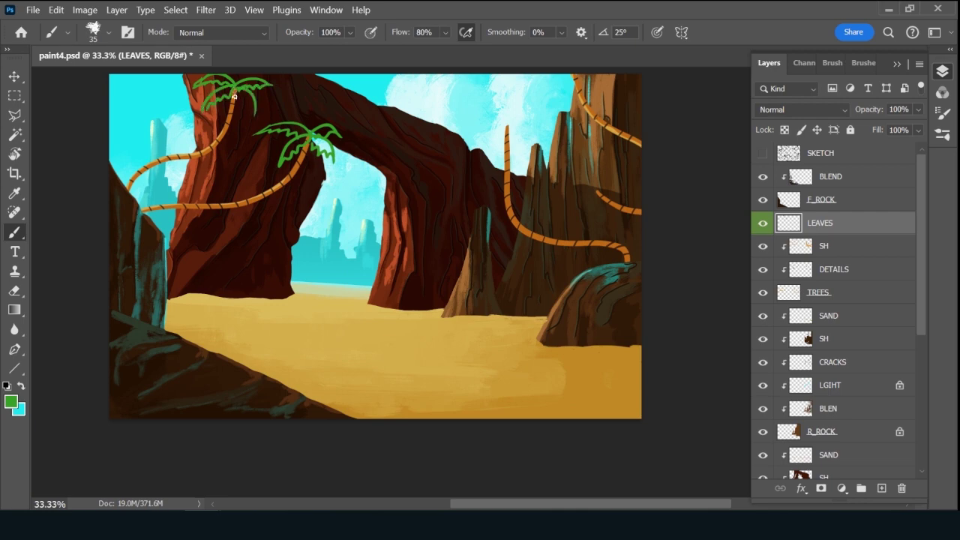
pyautogui.hotkey('ctrl', 'a')
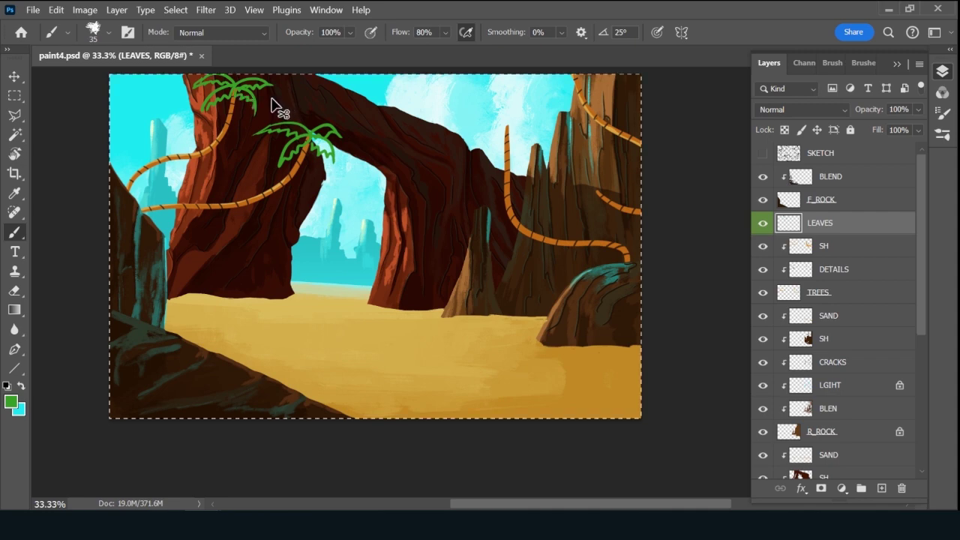
pyautogui.hotkey('ctrl', 'x')
# At brush size 30, sketch green fronds arcing from the arch-rock palm crown, redoing bad strokes.
pyautogui.press('[')
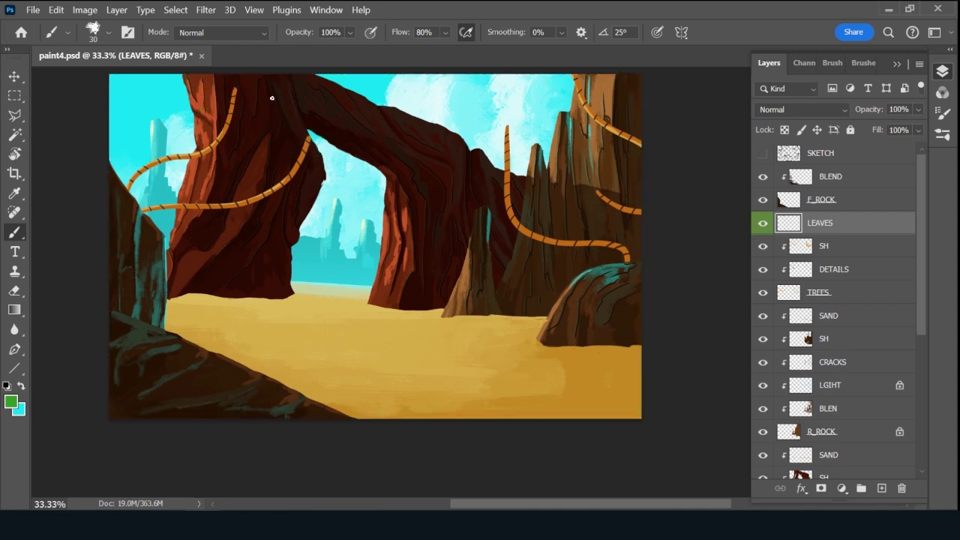
pyautogui.moveTo(307, 127)
pyautogui.mouseDown()
pyautogui.moveTo(273, 117)
pyautogui.moveTo(247, 134)
pyautogui.moveTo(308, 137)
pyautogui.mouseUp()
pyautogui.hotkey('ctrl', 'z')
pyautogui.moveTo(294, 133)
pyautogui.mouseDown()
pyautogui.moveTo(244, 135)
pyautogui.moveTo(309, 138)
pyautogui.moveTo(270, 172)
pyautogui.moveTo(311, 133)
pyautogui.moveTo(343, 142)
pyautogui.moveTo(359, 135)
pyautogui.moveTo(370, 146)
pyautogui.moveTo(335, 134)
pyautogui.moveTo(320, 152)
pyautogui.moveTo(341, 164)
pyautogui.moveTo(344, 186)
pyautogui.mouseUp()
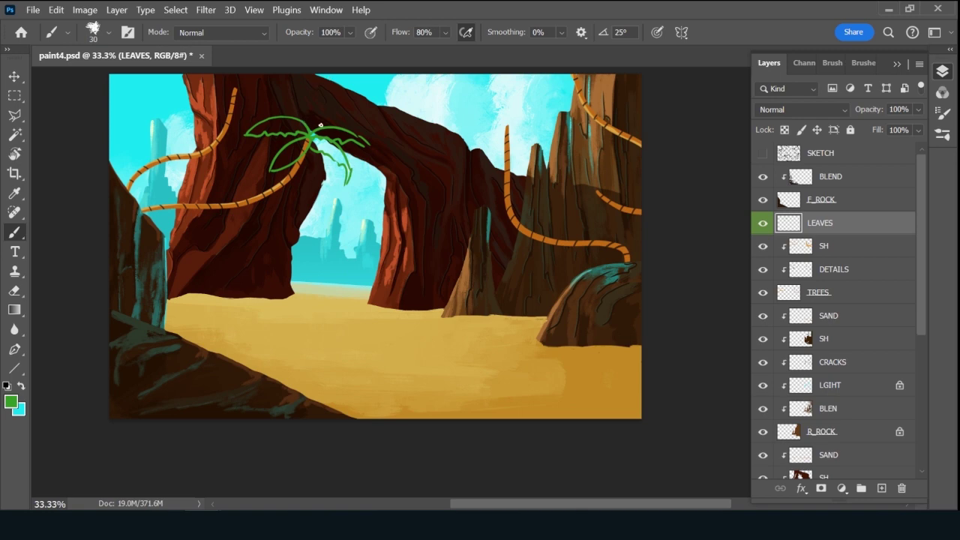
pyautogui.moveTo(320, 126)
pyautogui.mouseDown()
pyautogui.moveTo(303, 107)
pyautogui.moveTo(296, 121)
pyautogui.mouseUp()
pyautogui.hotkey('ctrl', 'z')
pyautogui.hotkey('ctrl', 'z')
pyautogui.moveTo(311, 129)
pyautogui.mouseDown()
pyautogui.moveTo(303, 100)
pyautogui.moveTo(319, 128)
pyautogui.mouseUp()
# Sketch drooping green leaves on the left palm and at the left rock top.
pyautogui.moveTo(355, 253); pyautogui.dragTo(358, 287)
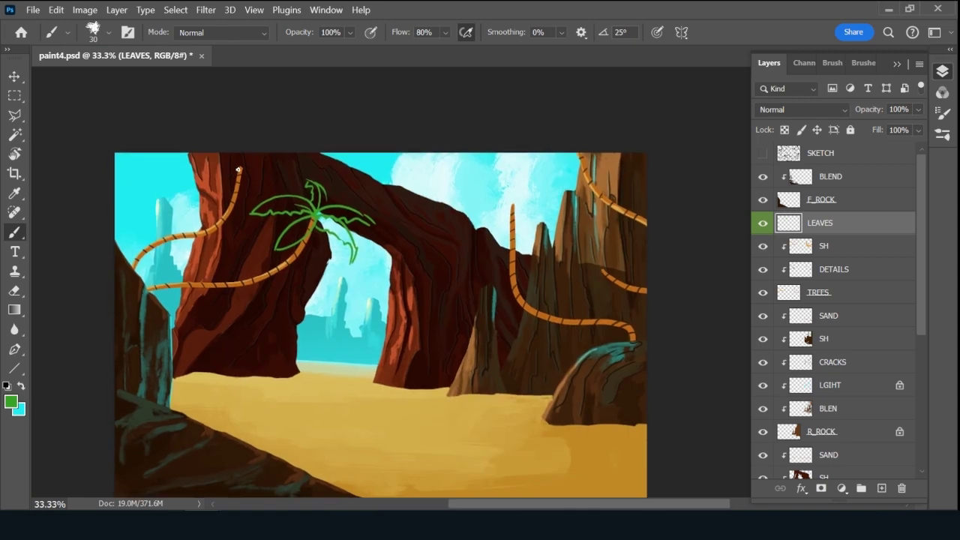
pyautogui.moveTo(218, 166); pyautogui.dragTo(205, 184)
pyautogui.moveTo(241, 162)
pyautogui.mouseDown()
pyautogui.moveTo(284, 188)
pyautogui.moveTo(243, 168)
pyautogui.mouseUp()
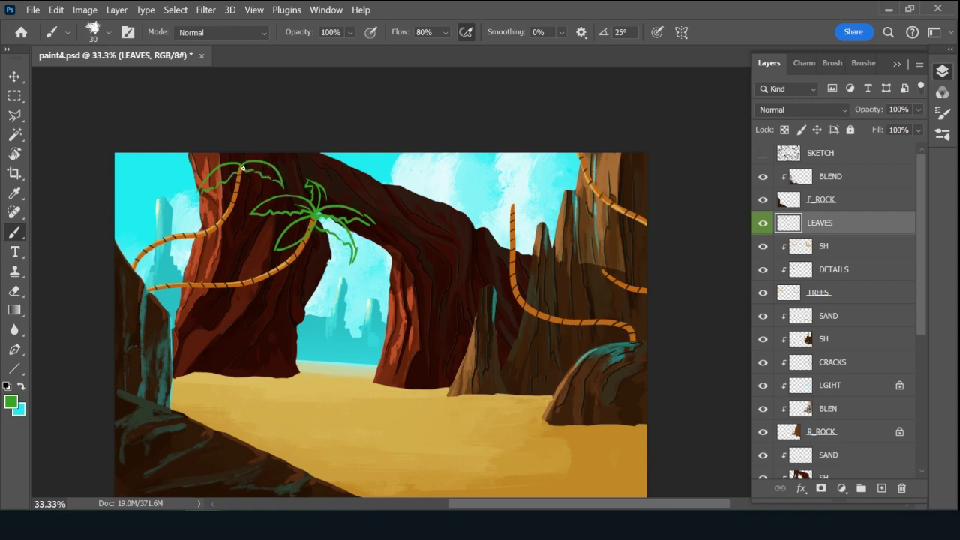
pyautogui.moveTo(252, 205)
pyautogui.mouseDown()
pyautogui.moveTo(259, 192)
pyautogui.moveTo(252, 209)
pyautogui.mouseUp()
pyautogui.moveTo(199, 152); pyautogui.dragTo(209, 155)
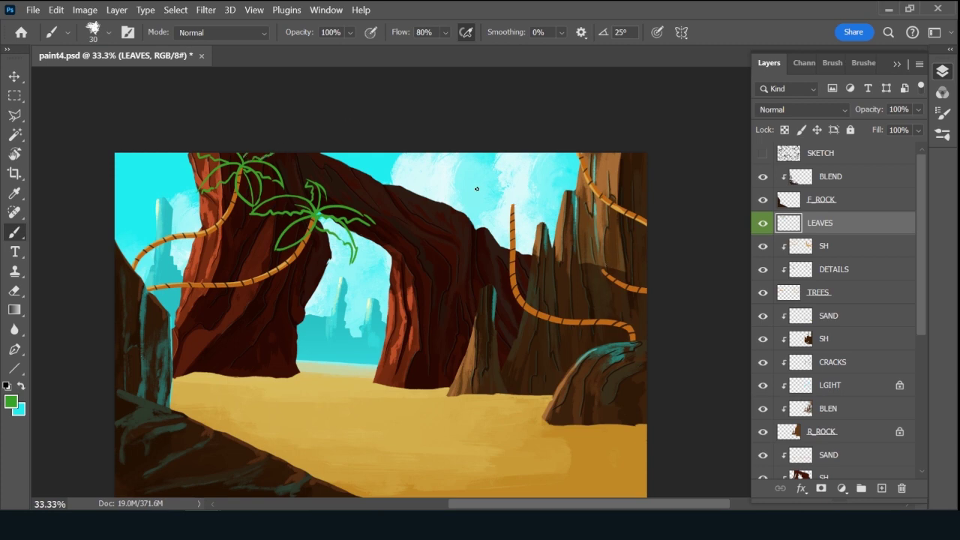
# Draw arched and drooping green fronds around the right palm's crown.
pyautogui.moveTo(513, 204)
pyautogui.mouseDown()
pyautogui.moveTo(459, 199)
pyautogui.moveTo(489, 203)
pyautogui.mouseUp()
pyautogui.moveTo(552, 190); pyautogui.dragTo(521, 202)
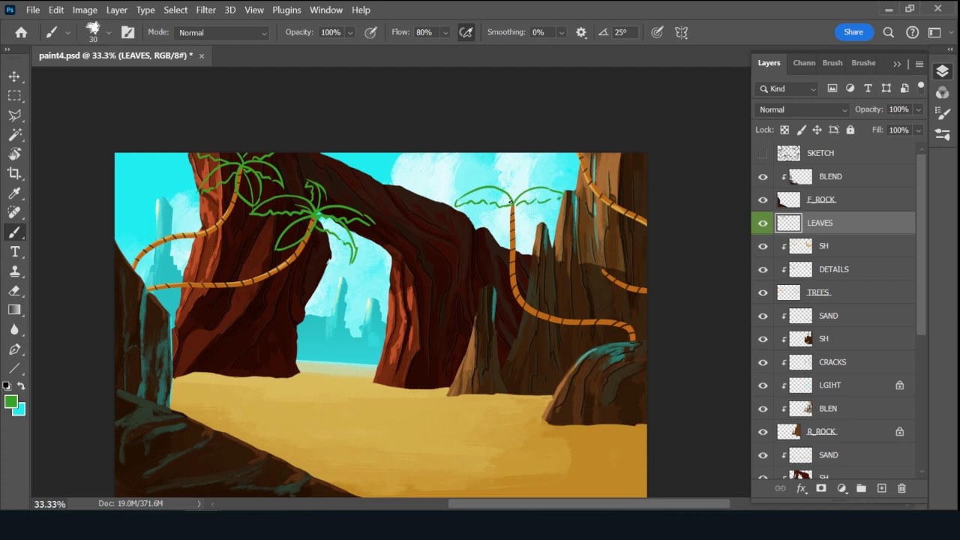
pyautogui.moveTo(510, 200); pyautogui.dragTo(473, 232)
pyautogui.moveTo(515, 201)
pyautogui.mouseDown()
pyautogui.moveTo(555, 228)
pyautogui.moveTo(554, 251)
pyautogui.mouseUp()
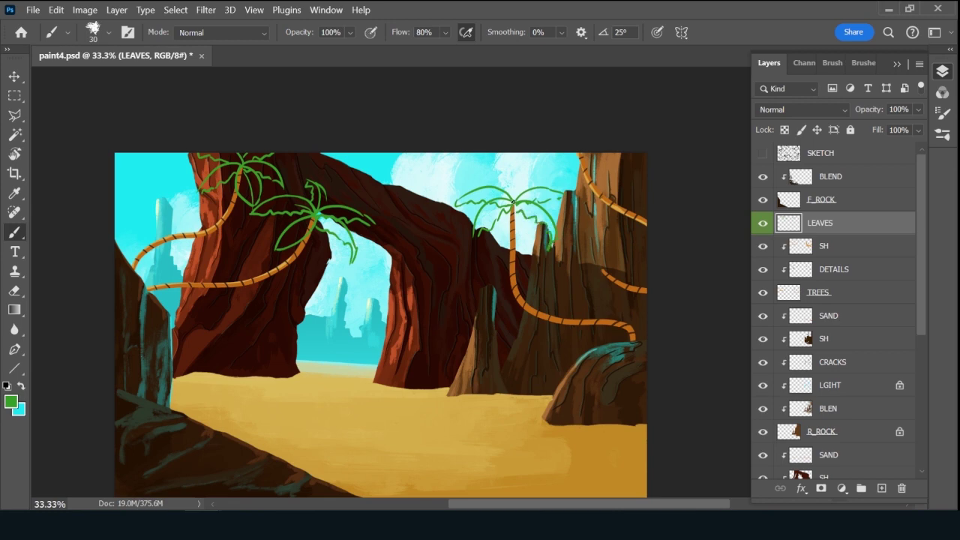
pyautogui.moveTo(515, 204); pyautogui.dragTo(526, 245)
# Sketch fronds for the small palm on the right rock and one near the top-right palm.
pyautogui.moveTo(597, 265); pyautogui.dragTo(578, 309)
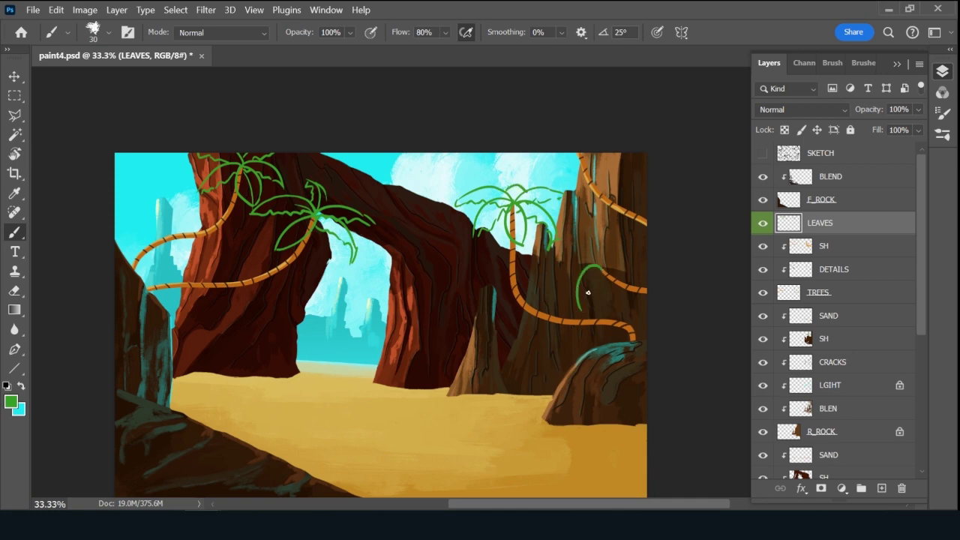
pyautogui.hotkey('ctrl', 'z')
pyautogui.moveTo(601, 269); pyautogui.dragTo(578, 298)
pyautogui.moveTo(624, 241); pyautogui.dragTo(602, 270)
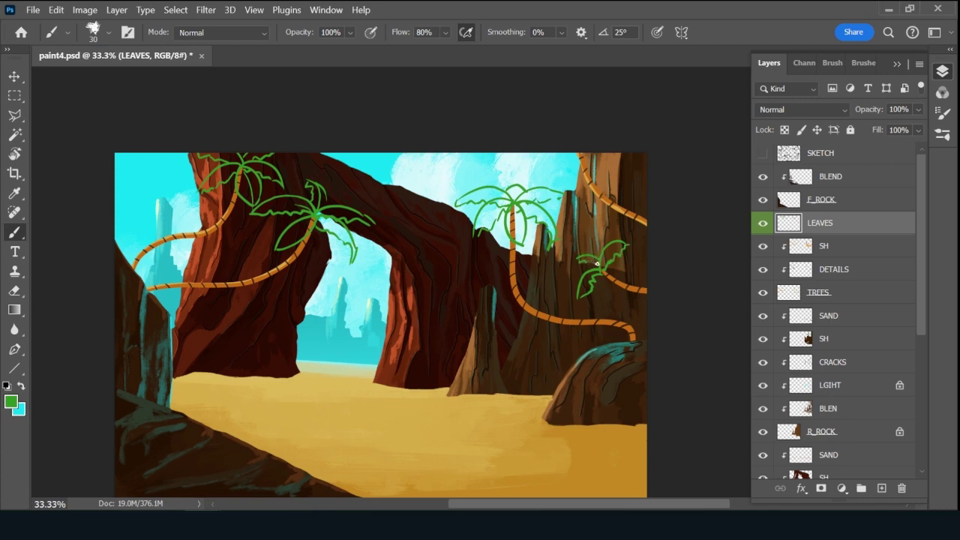
pyautogui.moveTo(632, 258)
pyautogui.mouseDown()
pyautogui.moveTo(613, 269)
pyautogui.moveTo(596, 303)
pyautogui.mouseUp()
pyautogui.hotkey('ctrl', 'z')
pyautogui.hotkey('ctrl', 'z')
pyautogui.moveTo(638, 252); pyautogui.dragTo(606, 274)
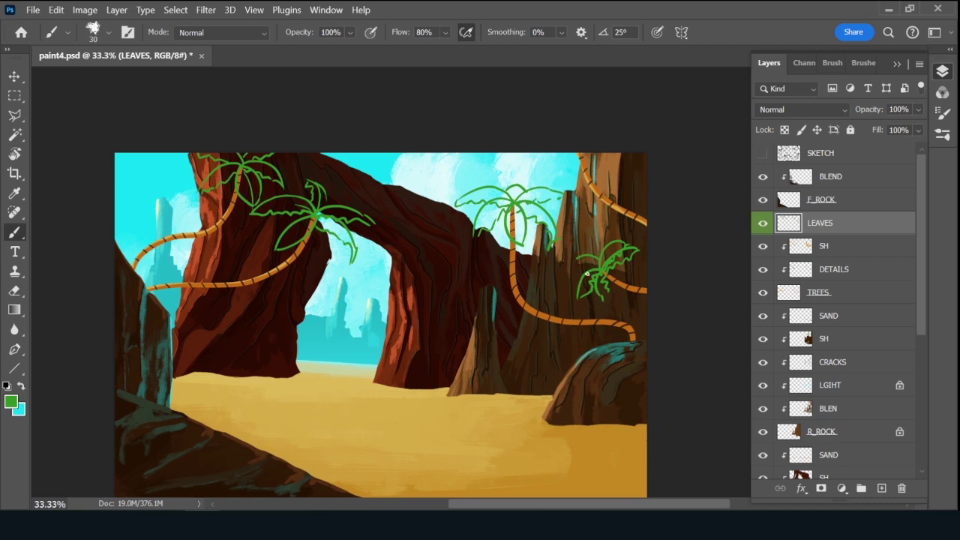
pyautogui.moveTo(587, 274); pyautogui.dragTo(577, 262)
pyautogui.moveTo(554, 178); pyautogui.dragTo(558, 155)
# Add a new empty layer below LEAVES and set a 45 px brush with darker green.
pyautogui.keyDown('ctrl'); pyautogui.click(882, 489); pyautogui.keyUp('ctrl')
pyautogui.press(']')
pyautogui.press(']')
pyautogui.press(']')
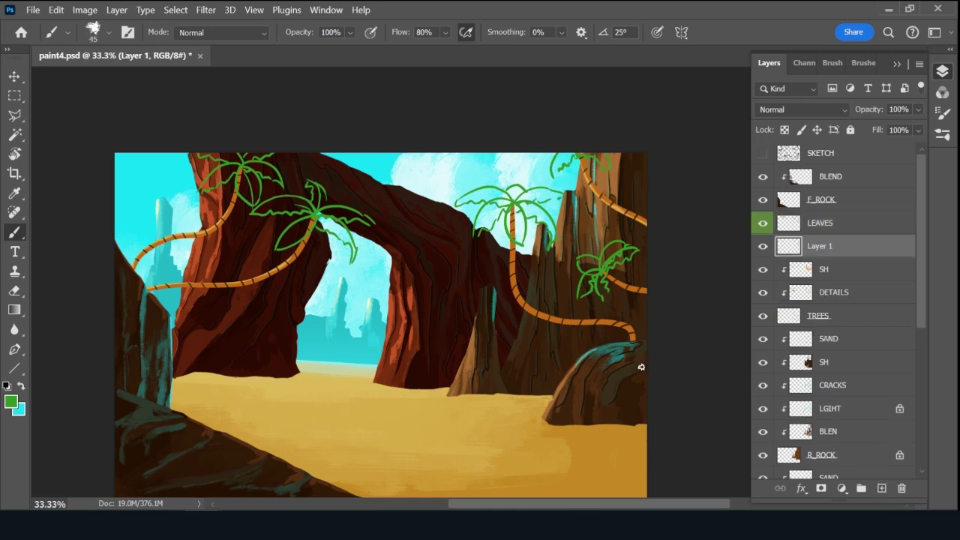
pyautogui.click(11, 402)
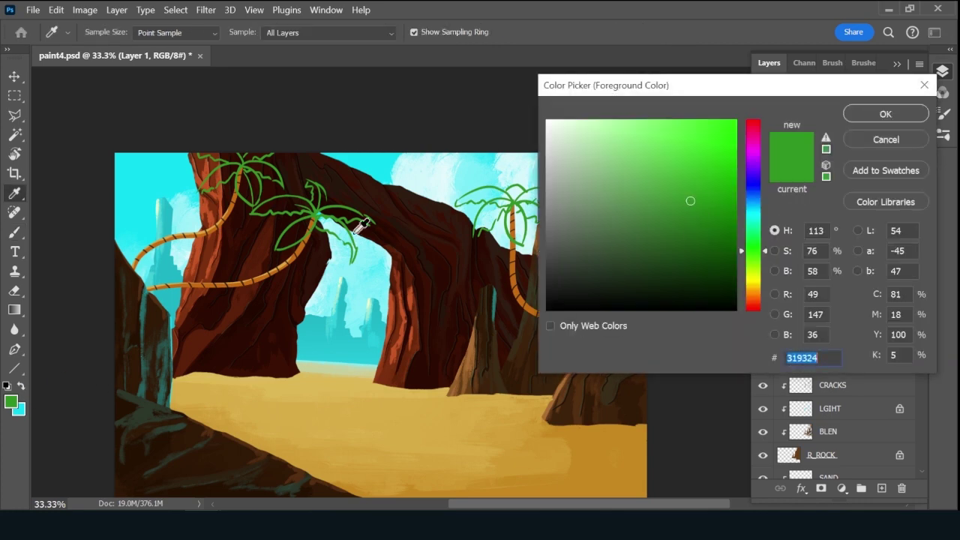
pyautogui.click(697, 223)
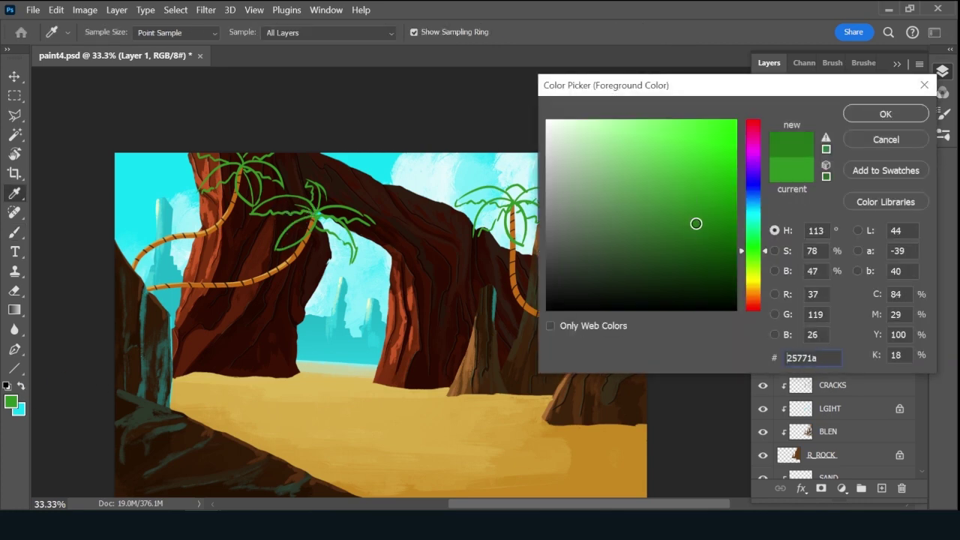
pyautogui.click(872, 120)
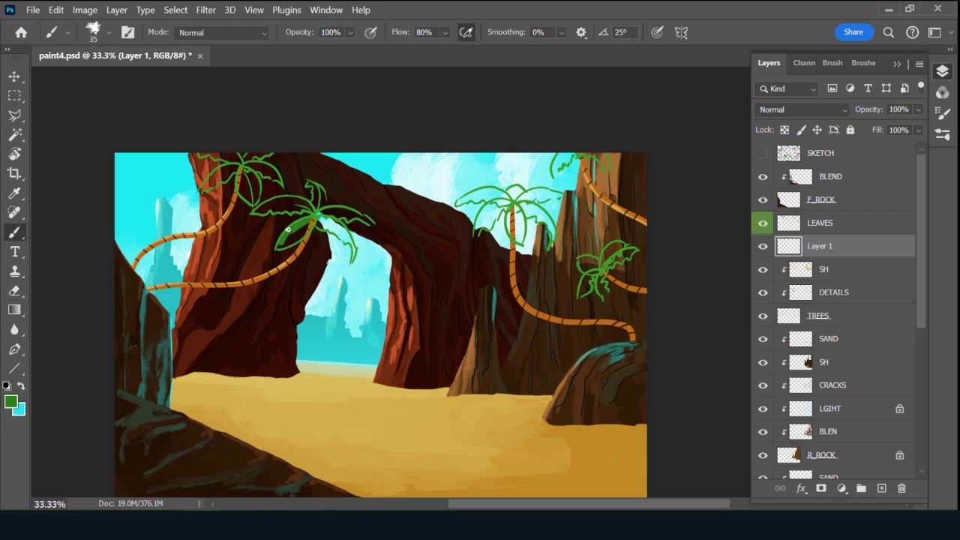
# Fill the left palm's fronds solid green, enlarging the brush to 50 for the base.
pyautogui.moveTo(278, 247); pyautogui.dragTo(303, 225)
pyautogui.moveTo(275, 200)
pyautogui.mouseDown()
pyautogui.moveTo(285, 201)
pyautogui.moveTo(276, 200)
pyautogui.moveTo(267, 202)
pyautogui.moveTo(294, 205)
pyautogui.moveTo(275, 212)
pyautogui.moveTo(310, 210)
pyautogui.moveTo(292, 199)
pyautogui.moveTo(313, 213)
pyautogui.moveTo(294, 198)
pyautogui.moveTo(303, 210)
pyautogui.moveTo(316, 190)
pyautogui.moveTo(321, 209)
pyautogui.moveTo(322, 193)
pyautogui.moveTo(307, 182)
pyautogui.moveTo(314, 207)
pyautogui.mouseUp()
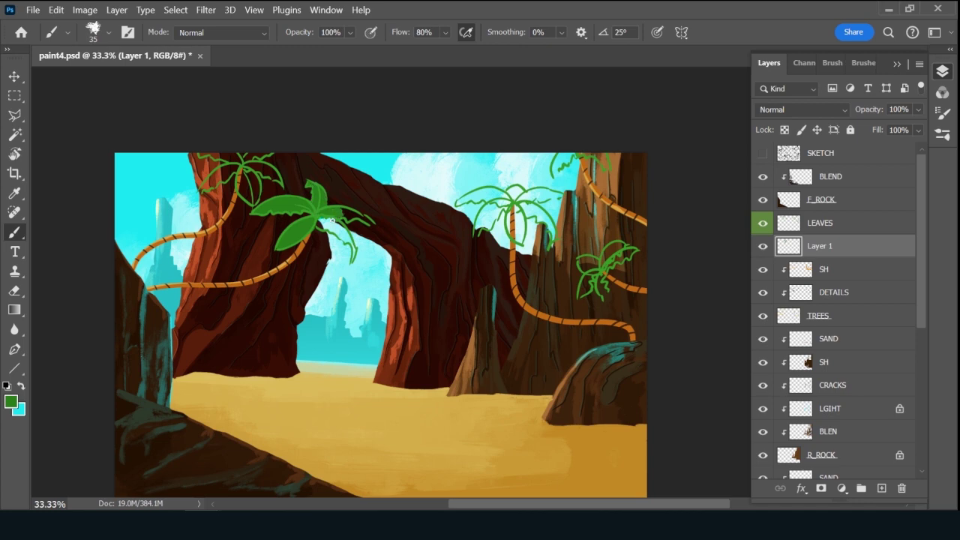
pyautogui.moveTo(347, 218); pyautogui.dragTo(371, 223)
pyautogui.moveTo(329, 222)
pyautogui.mouseDown()
pyautogui.moveTo(342, 232)
pyautogui.moveTo(335, 220)
pyautogui.mouseUp()
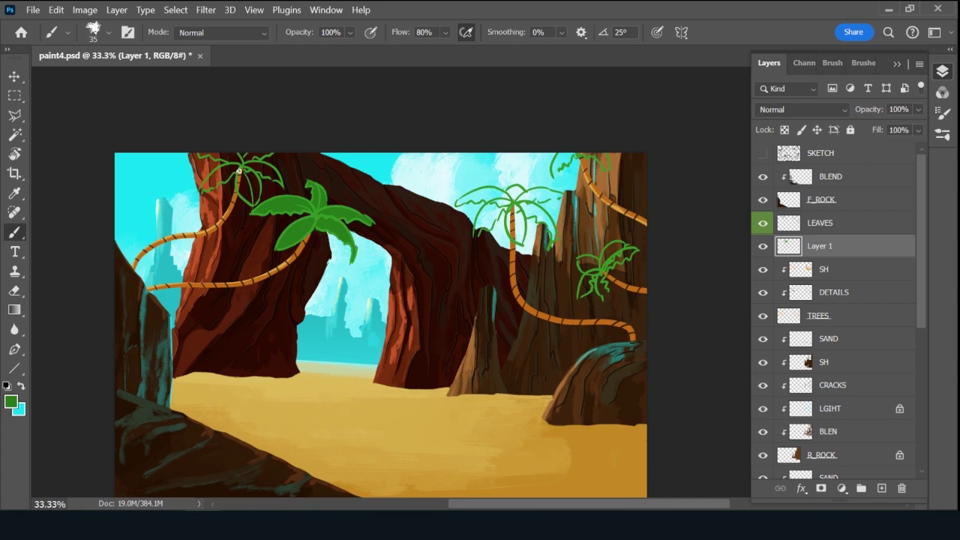
pyautogui.moveTo(238, 171); pyautogui.dragTo(253, 203)
pyautogui.press(']')
pyautogui.press(']')
pyautogui.press(']')
pyautogui.moveTo(248, 170)
pyautogui.mouseDown()
pyautogui.moveTo(254, 177)
pyautogui.moveTo(251, 202)
pyautogui.moveTo(260, 168)
pyautogui.mouseUp()
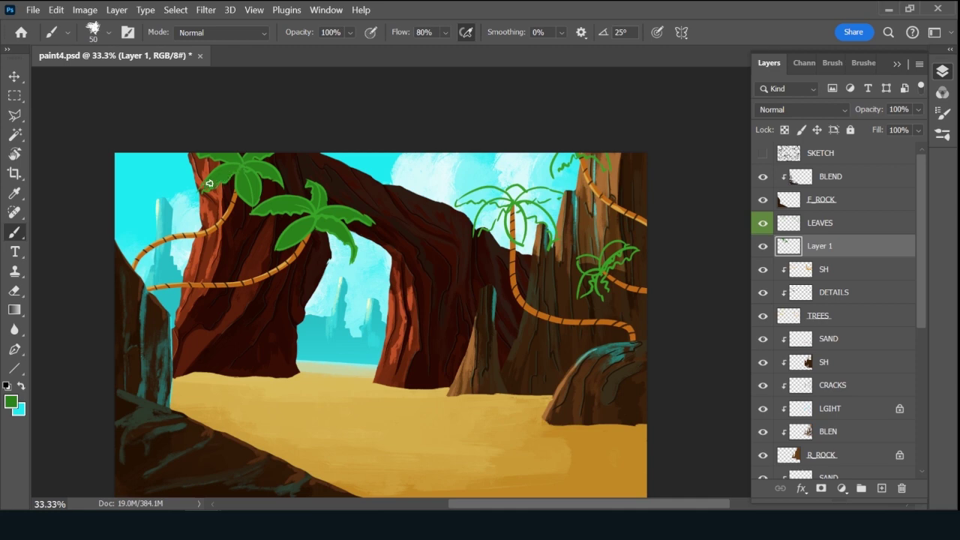
# Fill the top-left palm leaf, the small right palm and the right palm crown green.
pyautogui.moveTo(202, 184)
pyautogui.mouseDown()
pyautogui.moveTo(193, 204)
pyautogui.moveTo(233, 166)
pyautogui.mouseUp()
pyautogui.press('[')
pyautogui.press('[')
pyautogui.press('[')
pyautogui.moveTo(598, 271)
pyautogui.mouseDown()
pyautogui.moveTo(582, 289)
pyautogui.moveTo(585, 279)
pyautogui.mouseUp()
pyautogui.press(']')
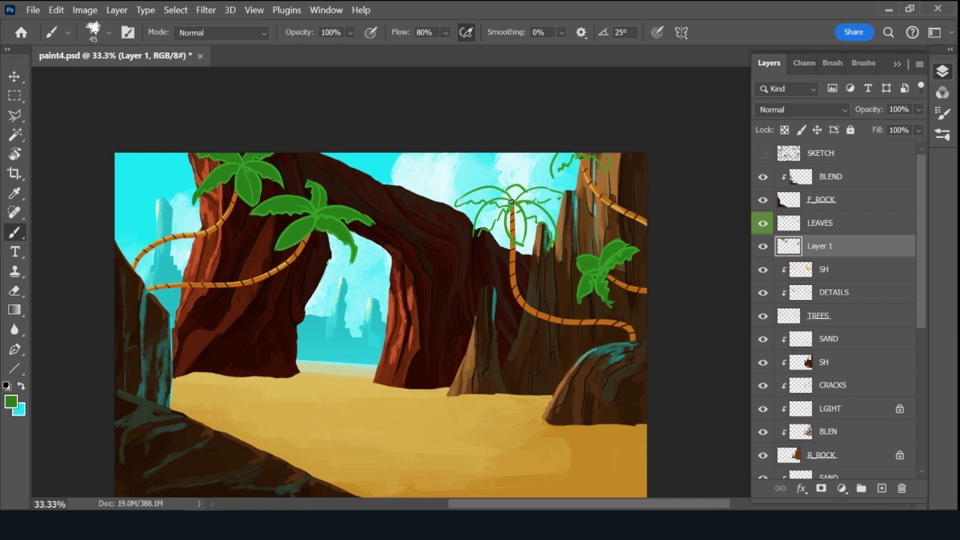
pyautogui.moveTo(498, 201)
pyautogui.mouseDown()
pyautogui.moveTo(476, 234)
pyautogui.moveTo(489, 202)
pyautogui.mouseUp()
pyautogui.moveTo(509, 217)
pyautogui.mouseDown()
pyautogui.moveTo(513, 229)
pyautogui.moveTo(517, 209)
pyautogui.moveTo(520, 241)
pyautogui.mouseUp()
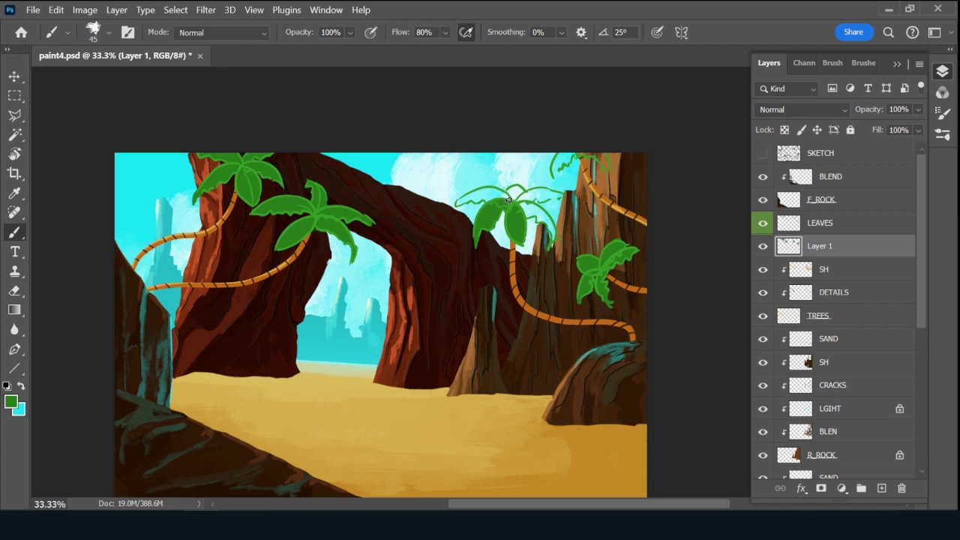
pyautogui.moveTo(508, 199)
pyautogui.mouseDown()
pyautogui.moveTo(490, 187)
pyautogui.moveTo(461, 201)
pyautogui.mouseUp()
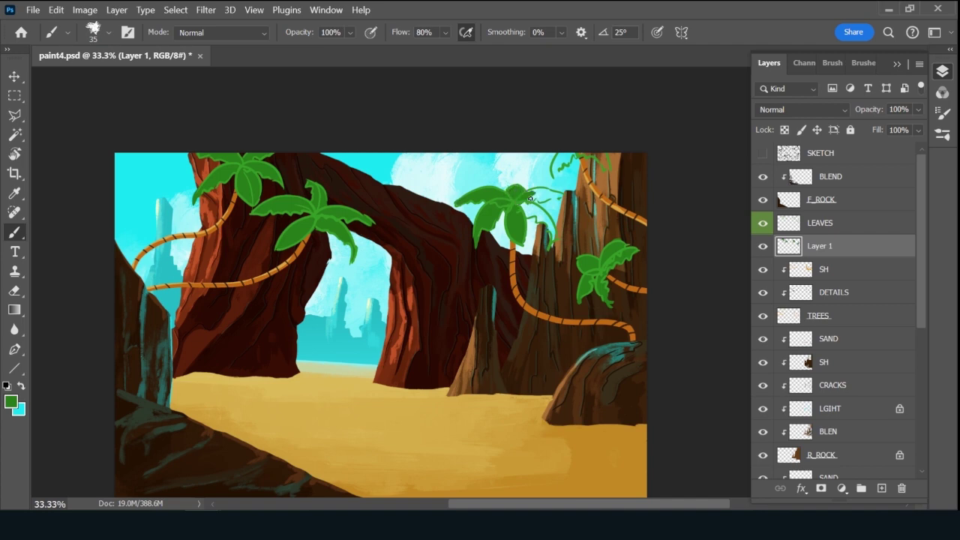
# Fill the top-right leaves green, save the file, and lock Layer 1's transparent pixels.
pyautogui.press(']')
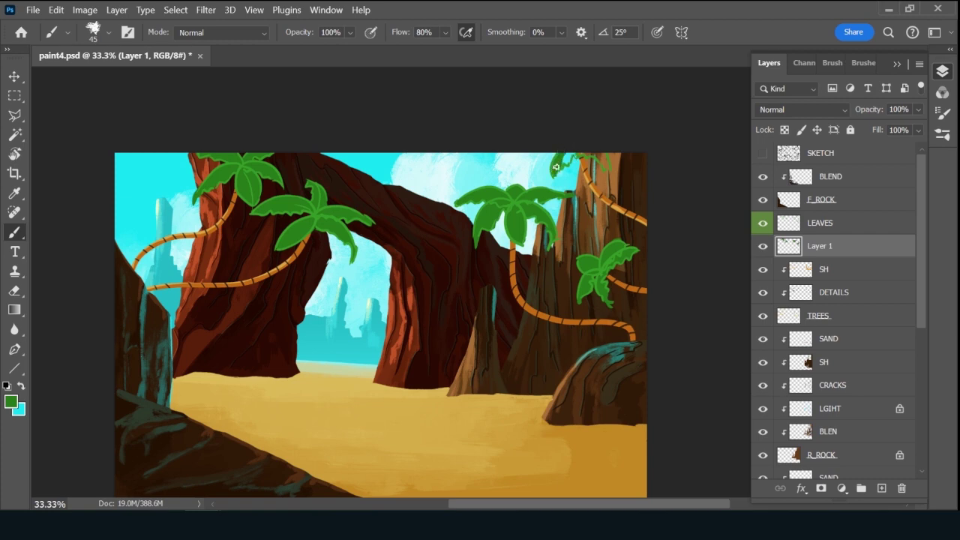
pyautogui.moveTo(569, 158); pyautogui.dragTo(606, 160)
pyautogui.press('[')
pyautogui.press('[')
pyautogui.hotkey('ctrl', 's')
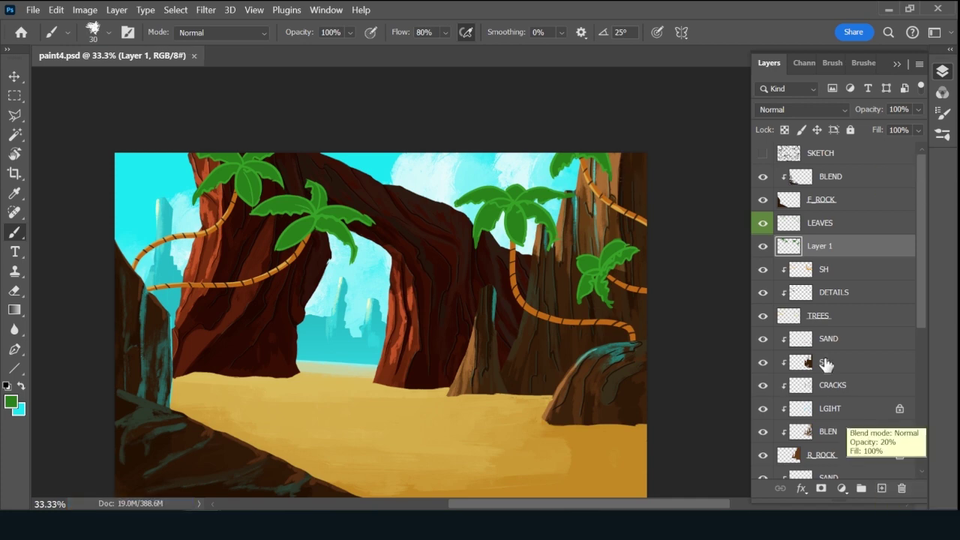
pyautogui.press('/')
# Select the Ink 2 brush from the brush library at size 40.
pyautogui.press(']')
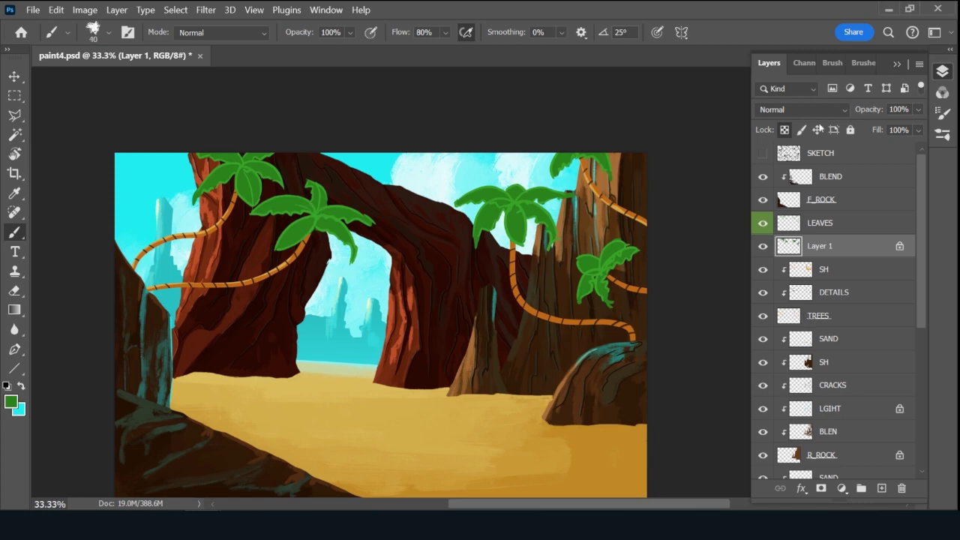
pyautogui.click(863, 65)
pyautogui.moveTo(914, 216); pyautogui.dragTo(908, 294)
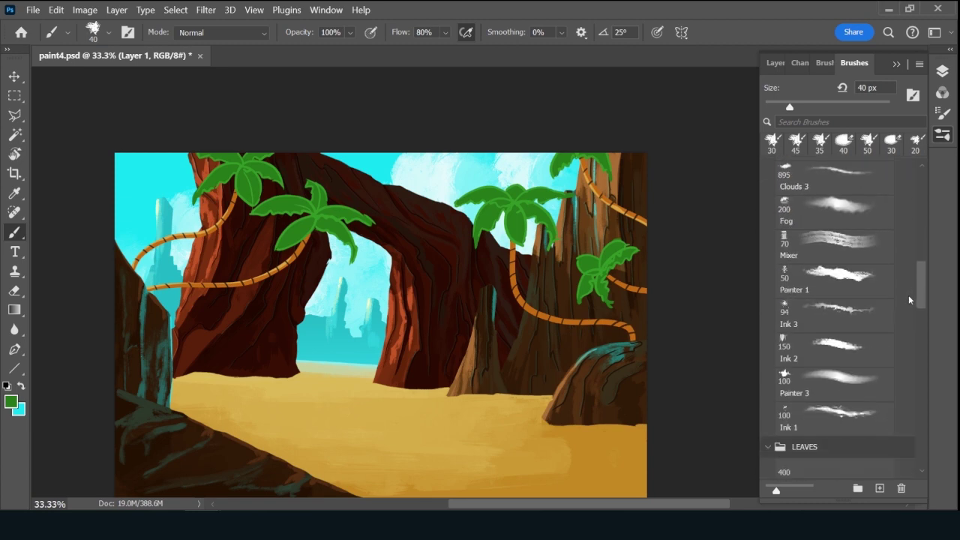
pyautogui.click(846, 349)
pyautogui.click(775, 63)
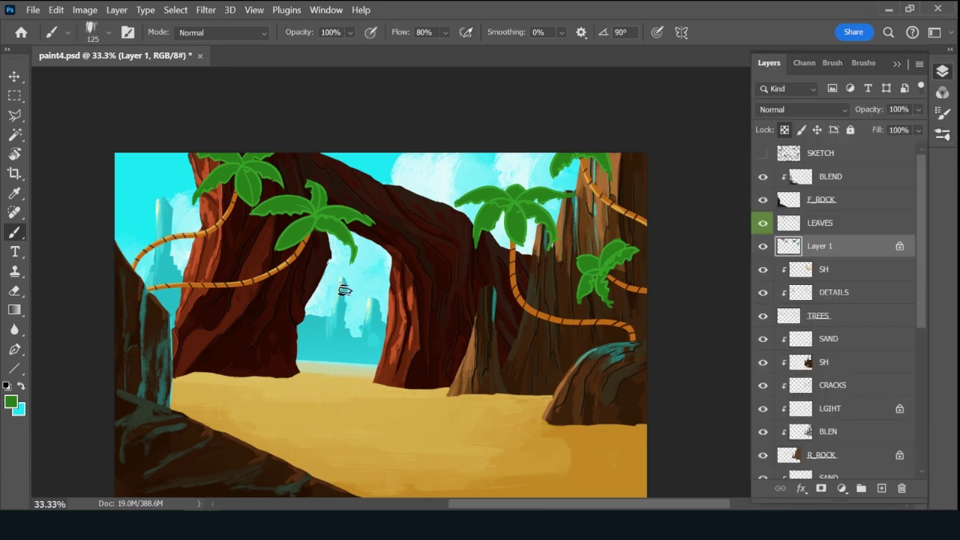
# Set the foreground colour to dark green 185910 and shrink the brush to 30.
pyautogui.press('[')
pyautogui.press('[')
pyautogui.press('[')
pyautogui.press('[')
pyautogui.press('[')
pyautogui.click(10, 402)
pyautogui.moveTo(703, 223); pyautogui.dragTo(703, 245)
pyautogui.click(882, 114)
pyautogui.press('[')
pyautogui.press('[')
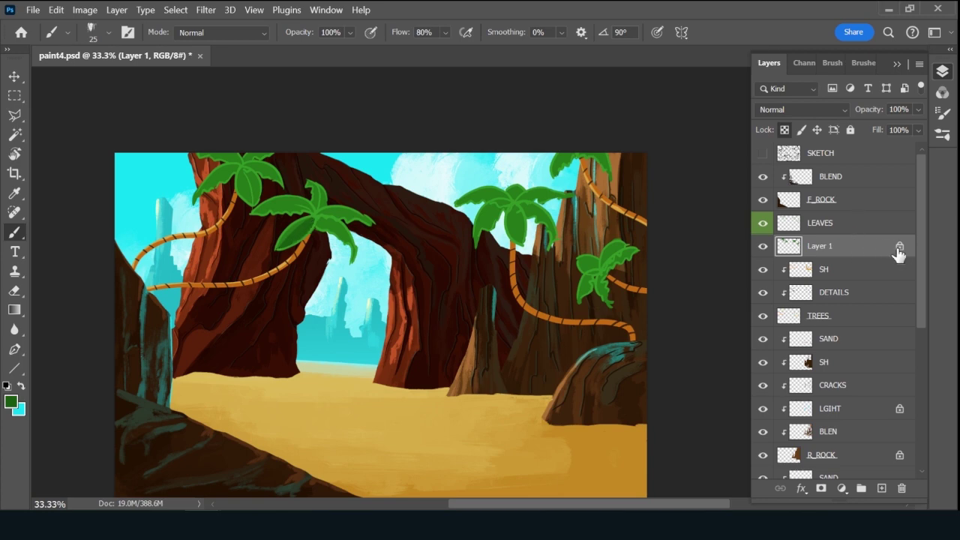
# Merge Layer 1 into LEAVES and lock LEAVES' transparent pixels.
pyautogui.keyDown('ctrl'); pyautogui.click(863, 225); pyautogui.keyUp('ctrl')
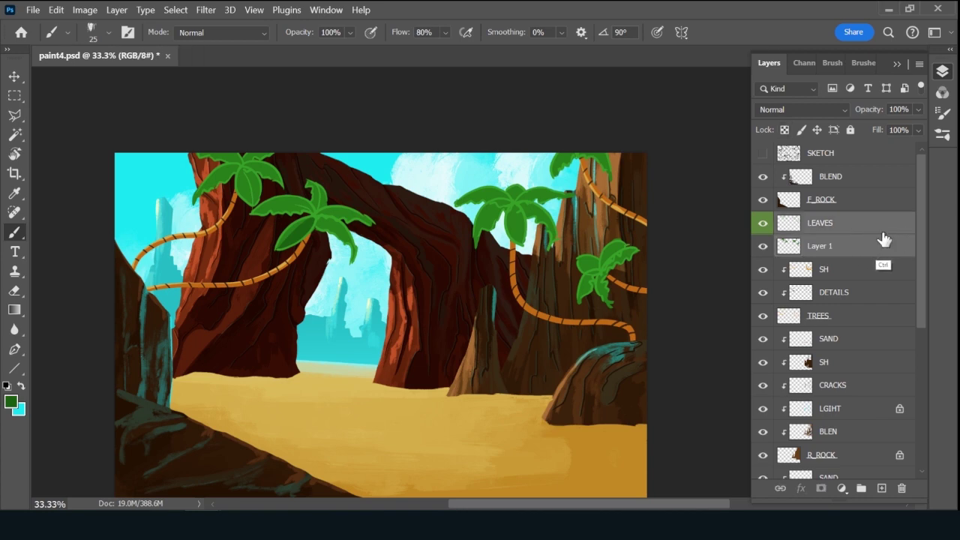
pyautogui.hotkey('ctrl', 'e')
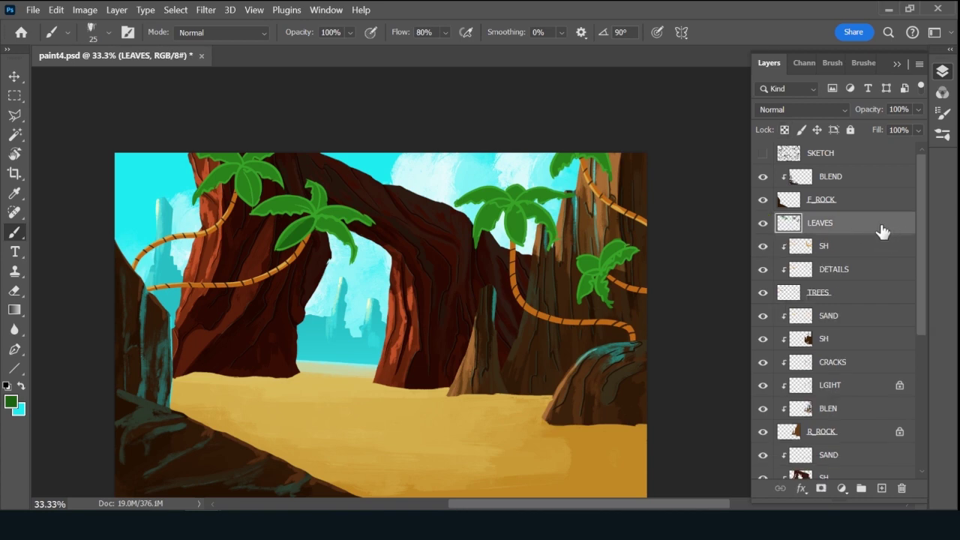
pyautogui.press('/')
# Sample a darker green from the palm leaves and shrink the brush to 9.
pyautogui.keyDown('alt'); pyautogui.click(287, 234); pyautogui.keyUp('alt')
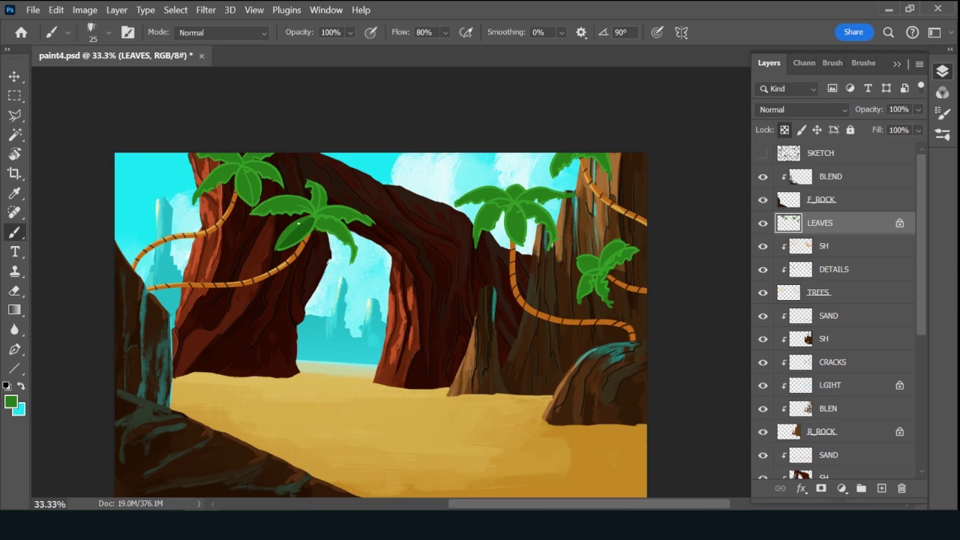
pyautogui.press('x')
pyautogui.keyDown('alt'); pyautogui.click(286, 234); pyautogui.keyUp('alt')
pyautogui.keyDown('alt'); pyautogui.click(317, 219); pyautogui.keyUp('alt')
pyautogui.press('[')
pyautogui.press('[')
pyautogui.press('[')
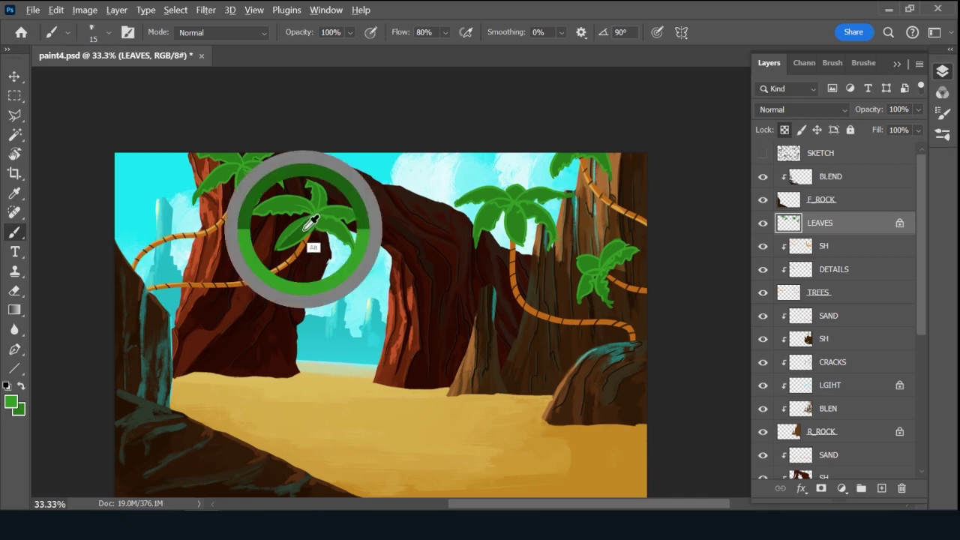
pyautogui.keyDown('alt'); pyautogui.click(303, 230); pyautogui.keyUp('alt')
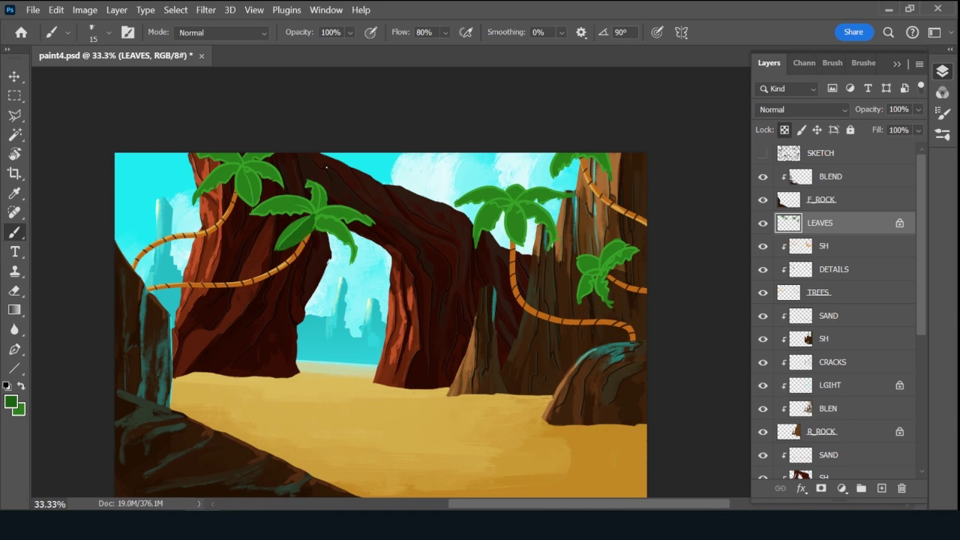
pyautogui.press('[')
pyautogui.press('[')
# Choose a darker green and paint shading strokes on the arch palm leaves.
pyautogui.click(11, 403)
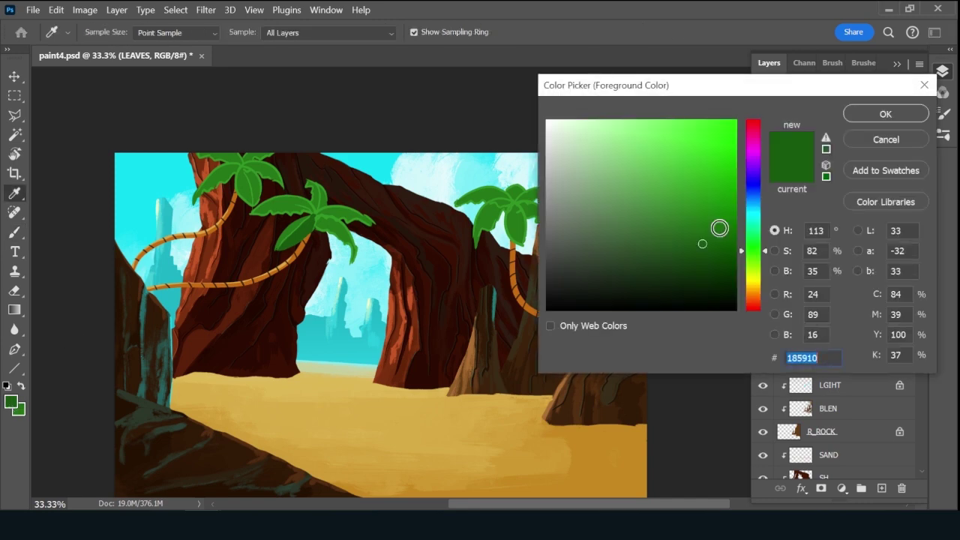
pyautogui.click(710, 262)
pyautogui.click(885, 113)
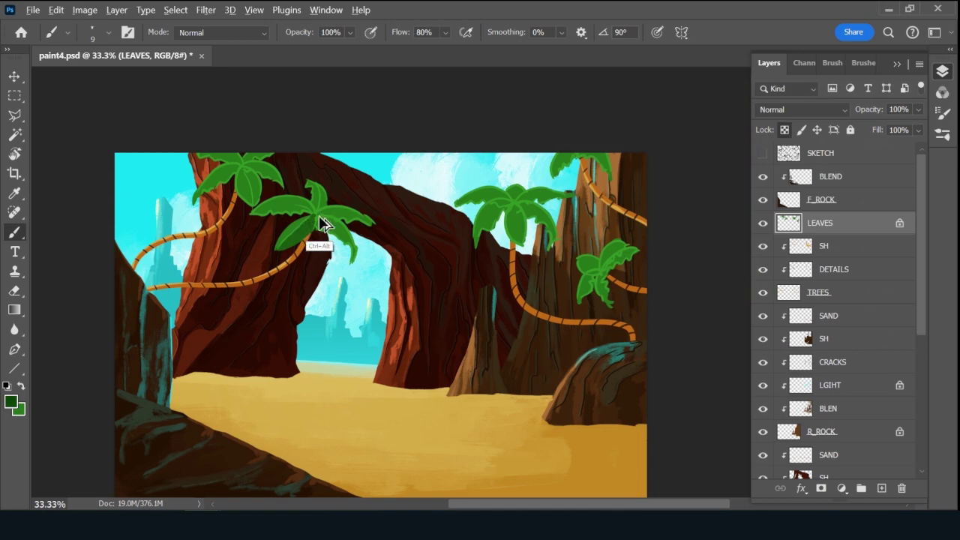
pyautogui.moveTo(321, 215); pyautogui.dragTo(311, 218)
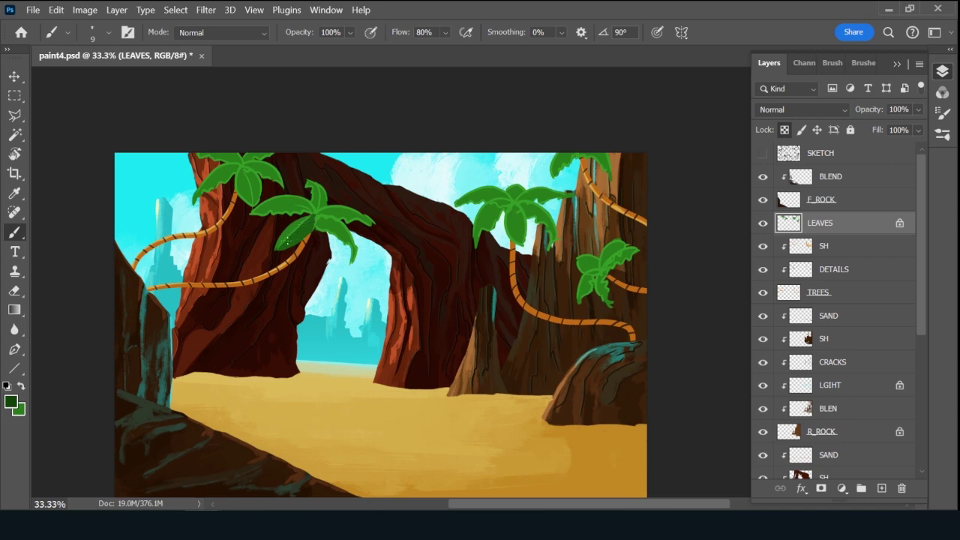
# Sample leaf greens from the arch palm and vary the brush between 20 and 35 px.
pyautogui.keyDown('alt'); pyautogui.click(318, 213); pyautogui.keyUp('alt')
pyautogui.keyDown('alt'); pyautogui.click(309, 215); pyautogui.keyUp('alt')
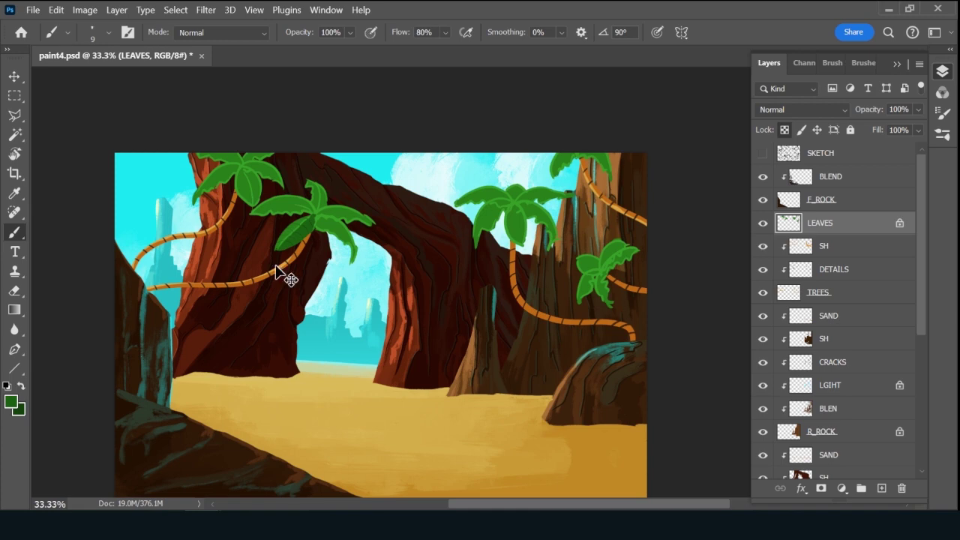
pyautogui.keyDown('alt'); pyautogui.click(274, 229); pyautogui.keyUp('alt')
pyautogui.keyDown('alt'); pyautogui.click(308, 219); pyautogui.keyUp('alt')
pyautogui.press(']')
pyautogui.press(']')
pyautogui.press(']')
pyautogui.press(']')
pyautogui.press(']')
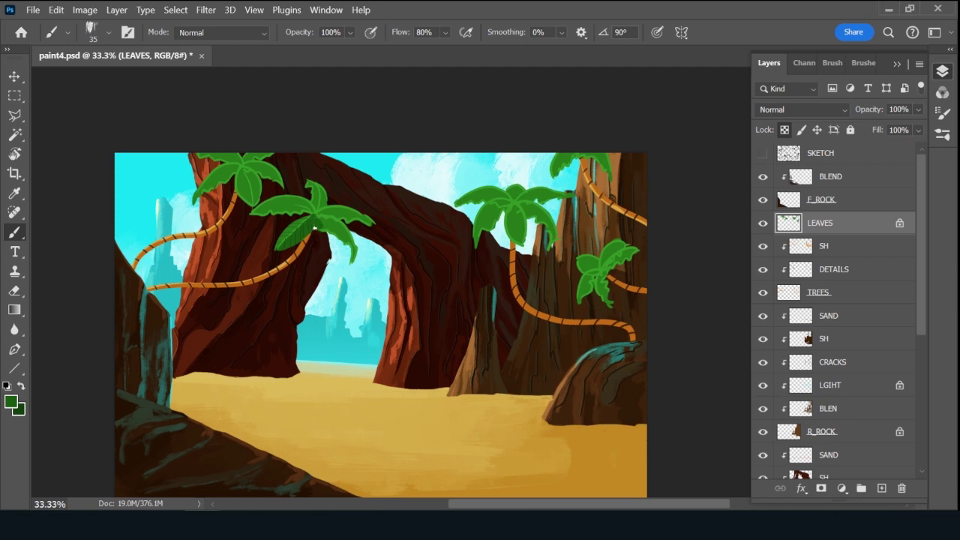
pyautogui.press('[')
pyautogui.press('[')
pyautogui.press('[')
pyautogui.press(']')
pyautogui.press(']')
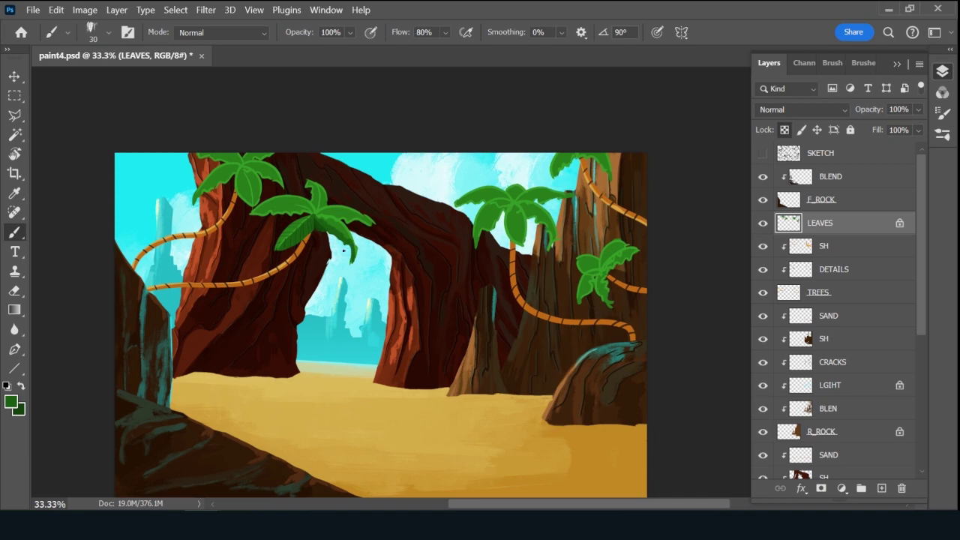
pyautogui.press(']')
pyautogui.press('[')
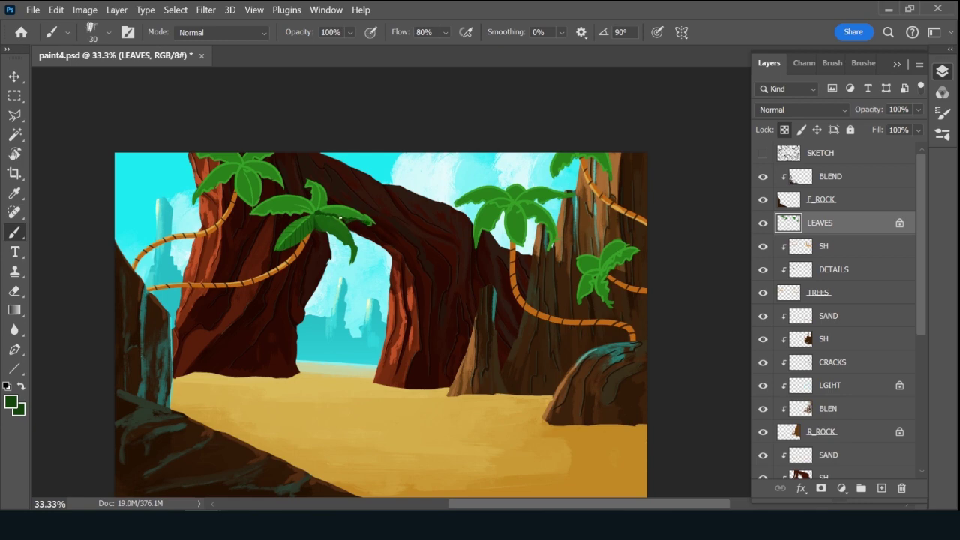
# Add a short darker shading mark on the arch palm leaf, then resample greens and resize the brush to 25.
pyautogui.moveTo(366, 218); pyautogui.dragTo(353, 215)
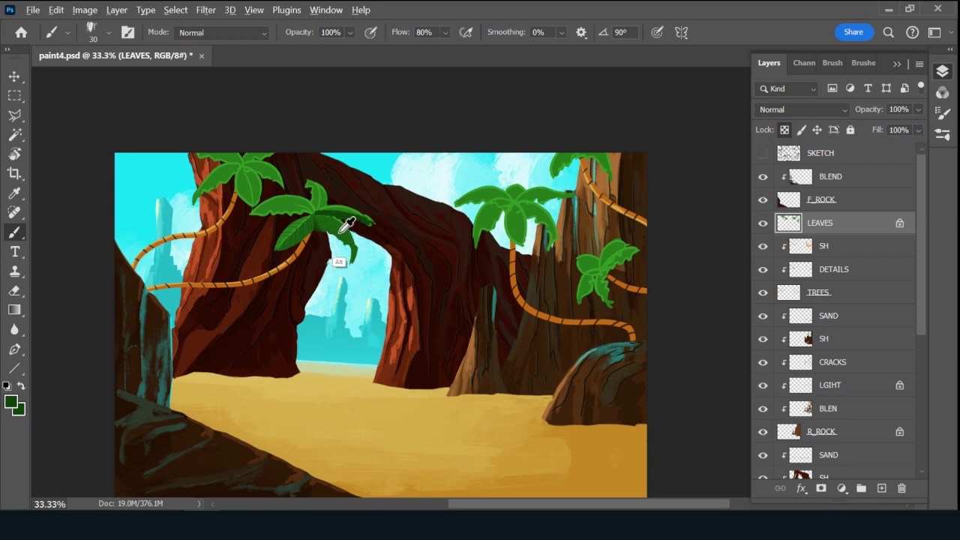
pyautogui.keyDown('alt'); pyautogui.click(320, 213); pyautogui.keyUp('alt')
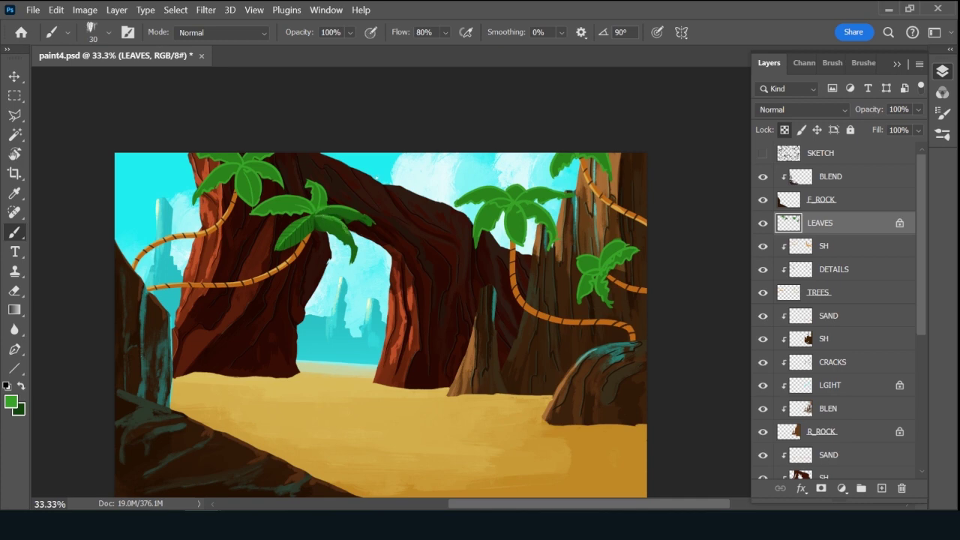
pyautogui.keyDown('alt'); pyautogui.click(349, 234); pyautogui.keyUp('alt')
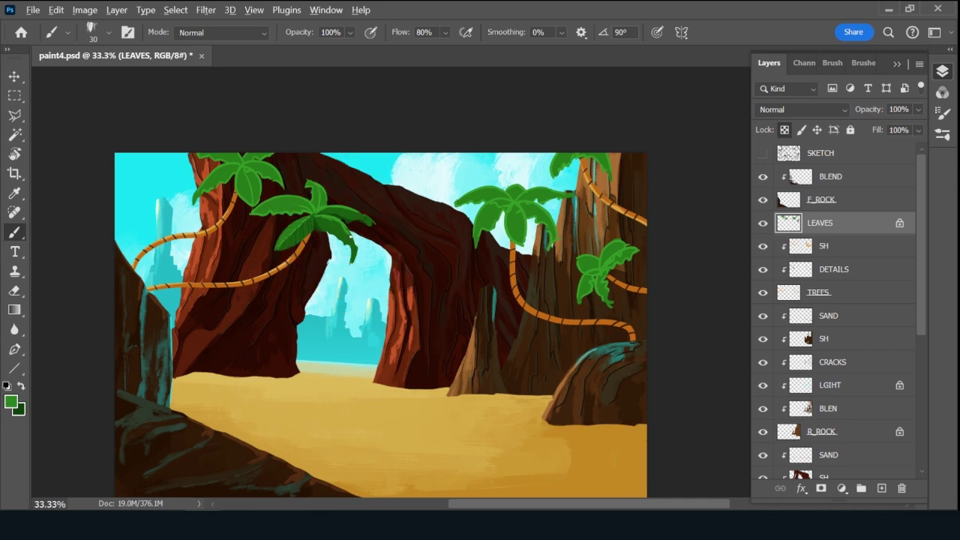
pyautogui.keyDown('alt'); pyautogui.click(324, 223); pyautogui.keyUp('alt')
pyautogui.press('[')
pyautogui.press('[')
pyautogui.press(']')
pyautogui.press(']')
pyautogui.press(']')
# Paint dark green along the arch palm's leaf stem, sampling greens at 15–30 px.
pyautogui.moveTo(321, 197); pyautogui.dragTo(322, 204)
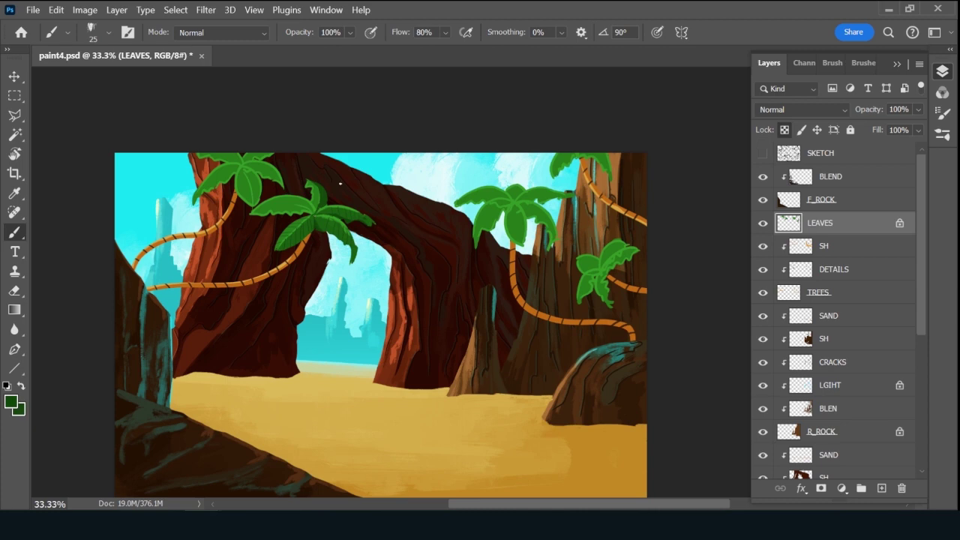
pyautogui.press(']')
pyautogui.keyDown('alt'); pyautogui.click(311, 219); pyautogui.keyUp('alt')
pyautogui.press('alt')
pyautogui.keyDown('alt'); pyautogui.click(311, 189); pyautogui.keyUp('alt')
pyautogui.press('[')
pyautogui.press('[')
pyautogui.press('[')
pyautogui.keyDown('alt'); pyautogui.click(317, 188); pyautogui.keyUp('alt')
pyautogui.press(']')
pyautogui.press(']')
pyautogui.press(']')
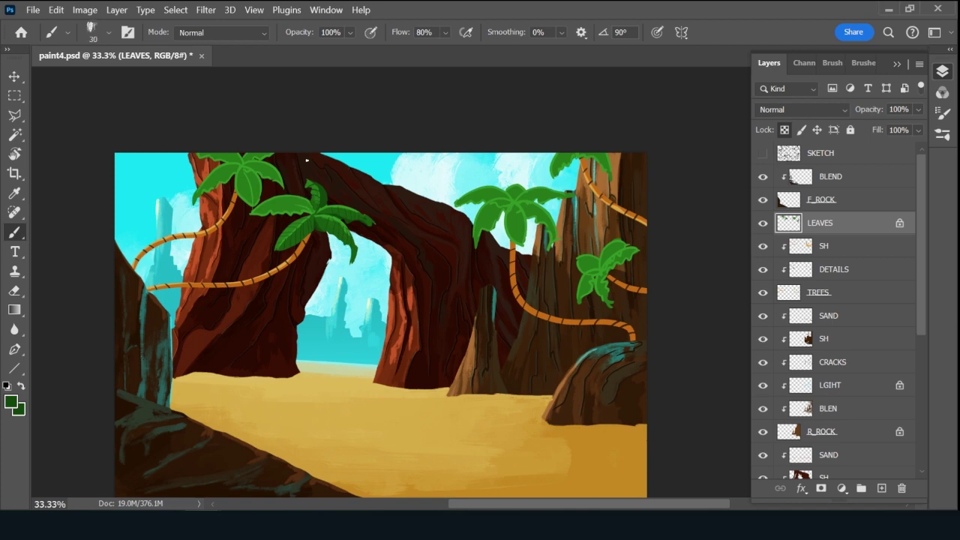
# Sample greens from the arch leaves while switching the brush between 25, 35 and 40 px.
pyautogui.keyDown('alt'); pyautogui.click(316, 213); pyautogui.keyUp('alt')
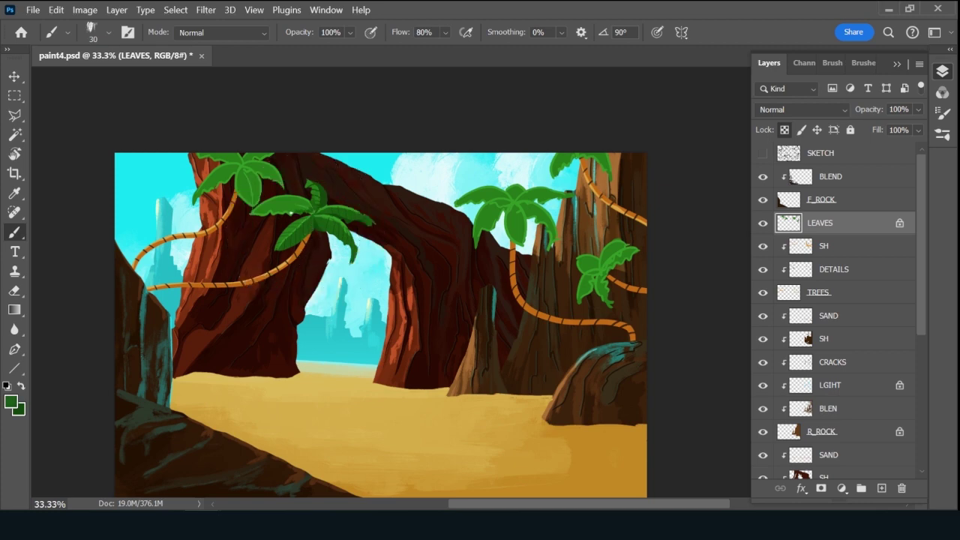
pyautogui.press(']')
pyautogui.press(']')
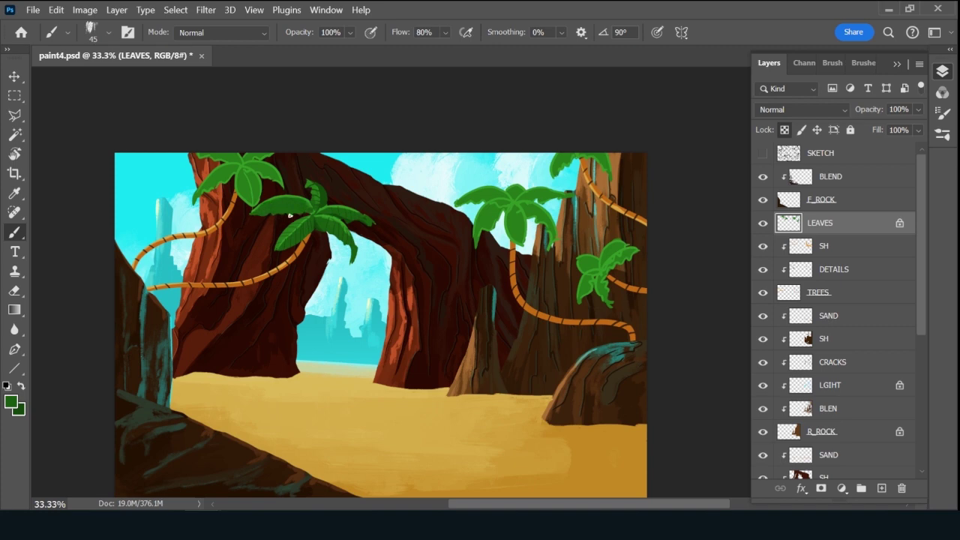
pyautogui.keyDown('alt'); pyautogui.click(323, 197); pyautogui.keyUp('alt')
pyautogui.press('[')
pyautogui.keyDown('alt'); pyautogui.click(324, 197); pyautogui.keyUp('alt')
pyautogui.press(']')
pyautogui.keyDown('alt'); pyautogui.click(320, 220); pyautogui.keyUp('alt')
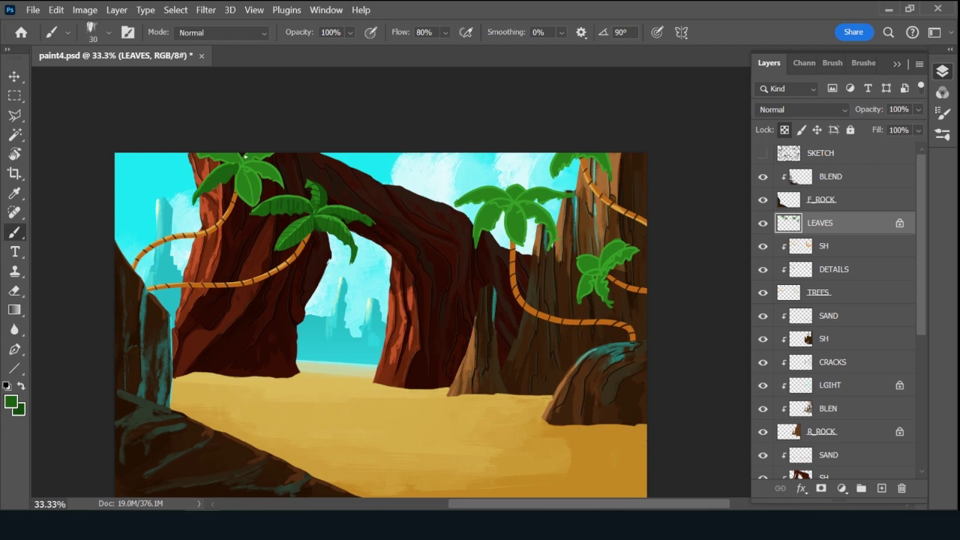
pyautogui.keyDown('alt'); pyautogui.click(324, 197); pyautogui.keyUp('alt')
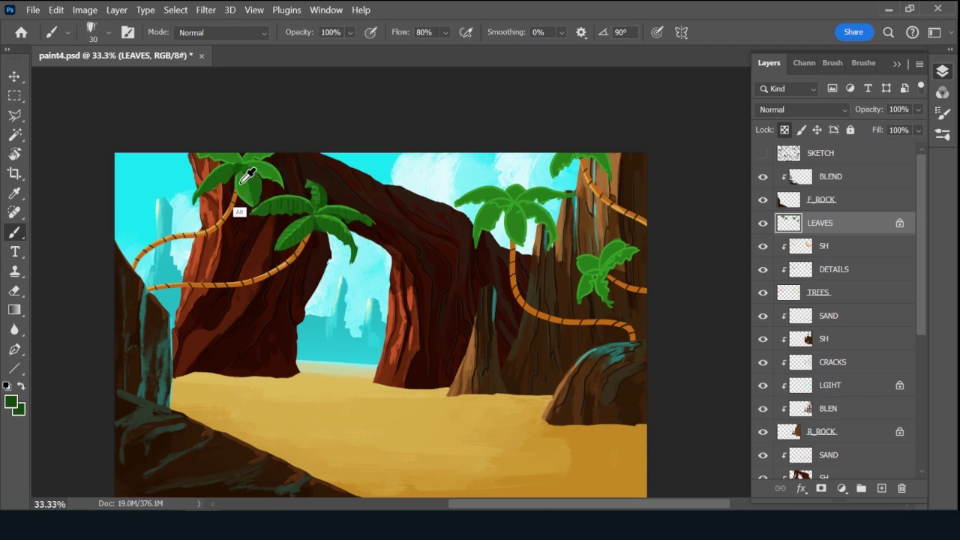
# Repaint the upper arch palm leaves darker green, ending at a 25 px brush.
pyautogui.moveTo(240, 208)
pyautogui.mouseDown()
pyautogui.moveTo(248, 166)
pyautogui.moveTo(236, 177)
pyautogui.mouseUp()
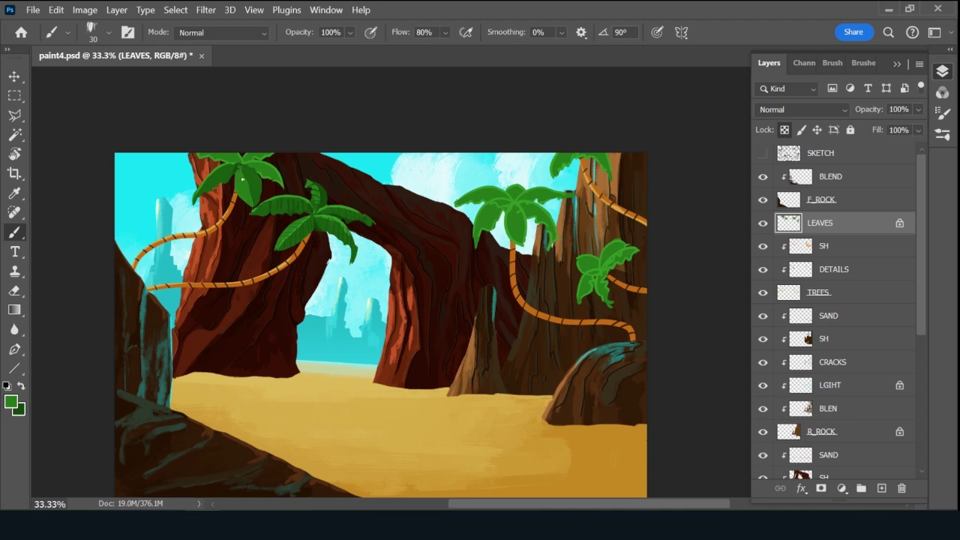
pyautogui.keyDown('alt'); pyautogui.click(281, 180); pyautogui.keyUp('alt')
pyautogui.press('[')
pyautogui.press('[')
pyautogui.press('[')
pyautogui.keyDown('alt'); pyautogui.click(323, 198); pyautogui.keyUp('alt')
pyautogui.press(']')
pyautogui.keyDown('alt'); pyautogui.click(322, 212); pyautogui.keyUp('alt')
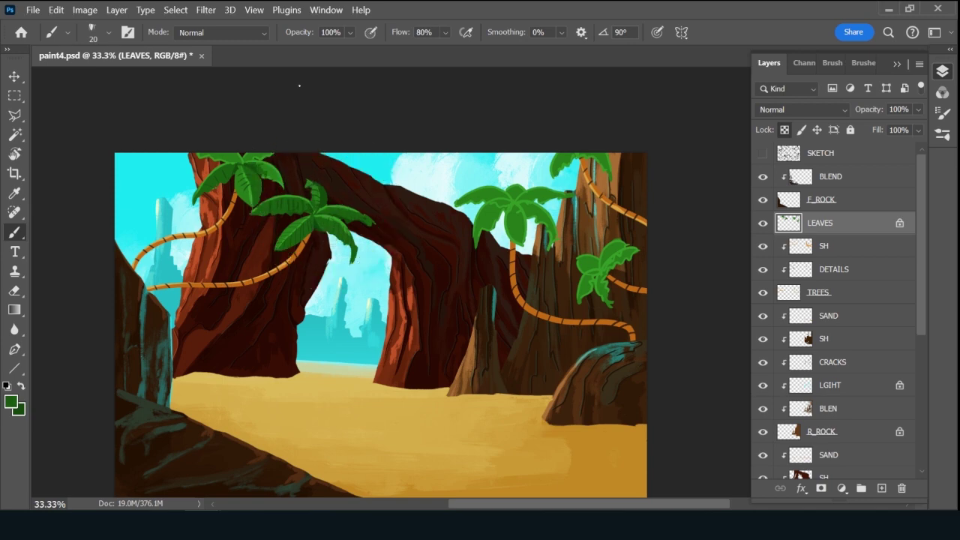
pyautogui.press(']')
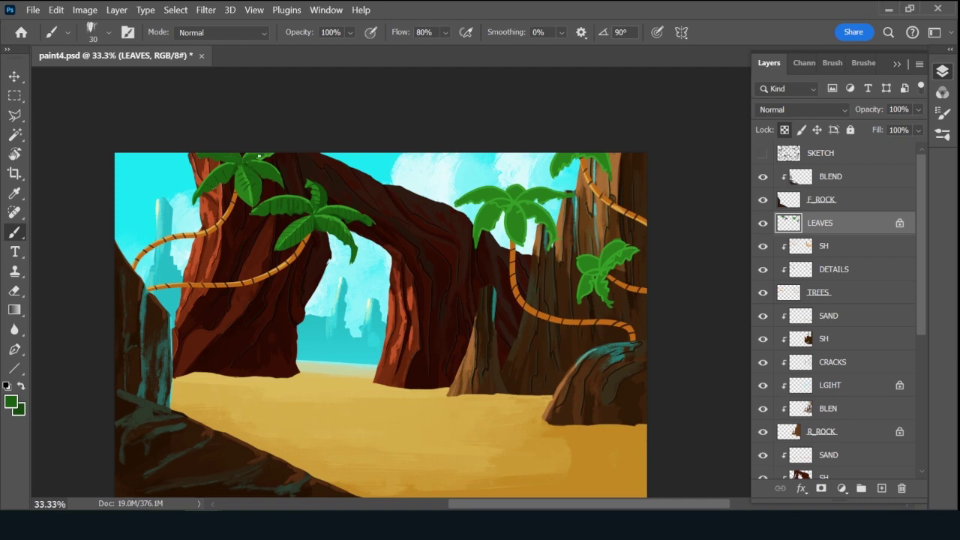
pyautogui.press('[')
pyautogui.press('[')
pyautogui.press('[')
pyautogui.keyDown('alt'); pyautogui.click(211, 153); pyautogui.keyUp('alt')
pyautogui.press(']')
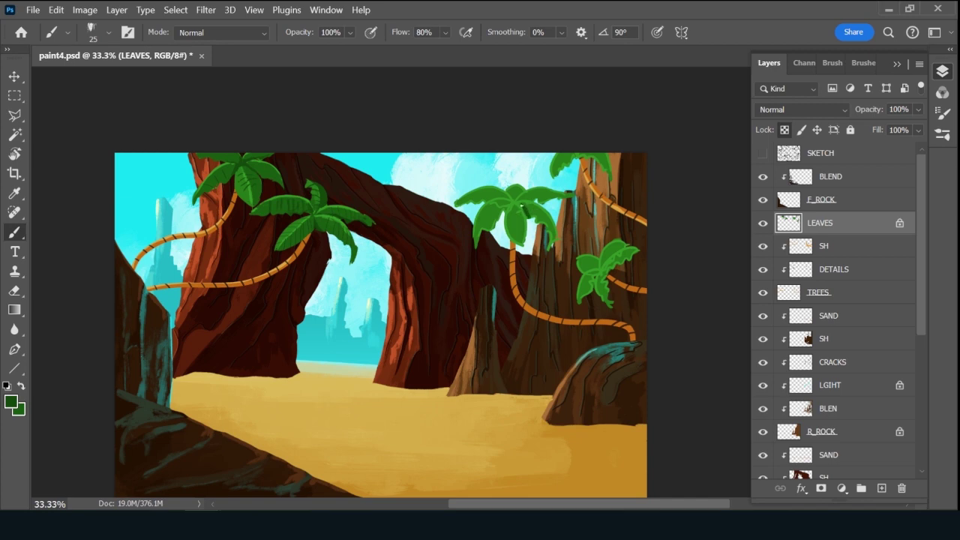
# Paint darker green strokes down the central palm's leaves and along its trunk.
pyautogui.moveTo(519, 206); pyautogui.dragTo(514, 244)
pyautogui.moveTo(519, 206); pyautogui.dragTo(525, 241)
pyautogui.keyDown('alt'); pyautogui.click(523, 239); pyautogui.keyUp('alt')
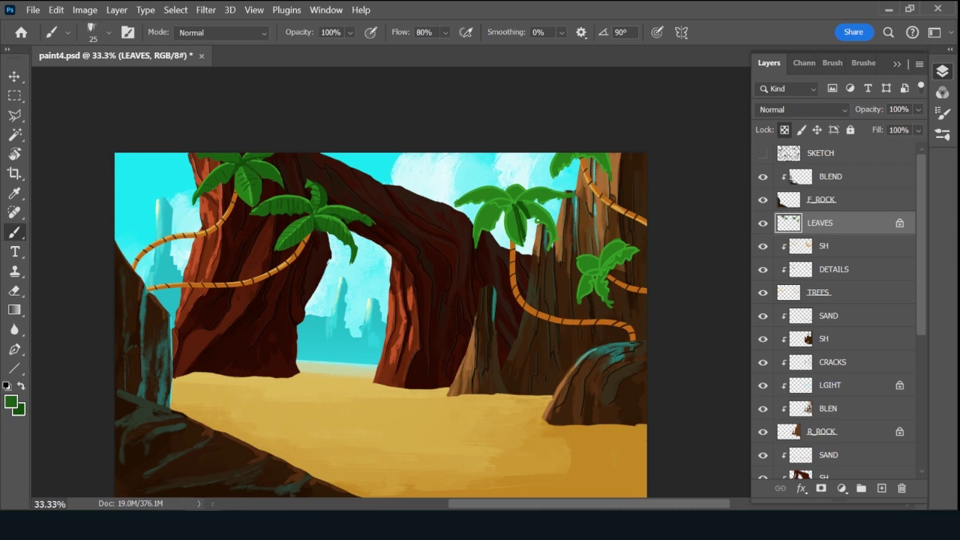
pyautogui.keyDown('alt'); pyautogui.click(312, 225); pyautogui.keyUp('alt')
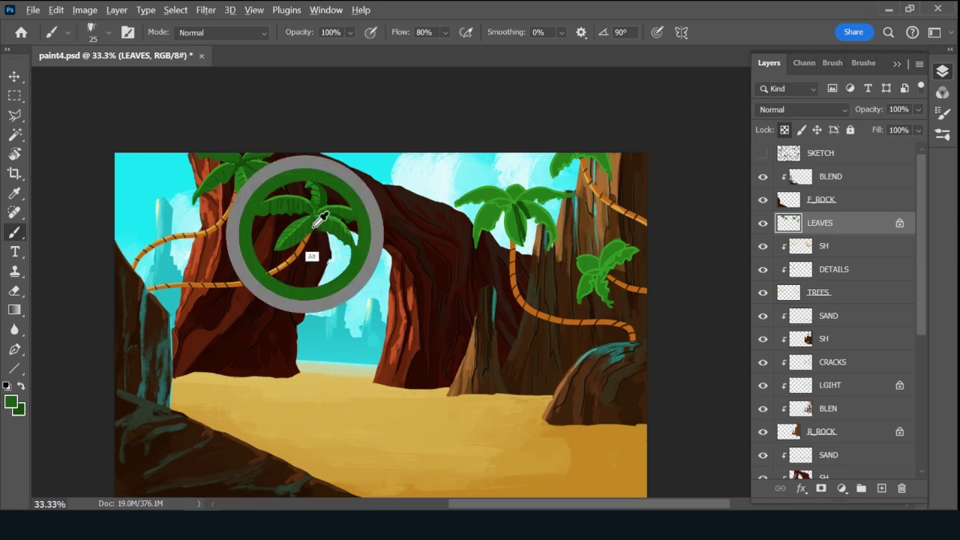
pyautogui.moveTo(521, 235)
pyautogui.mouseDown()
pyautogui.moveTo(516, 210)
pyautogui.moveTo(525, 226)
pyautogui.mouseUp()
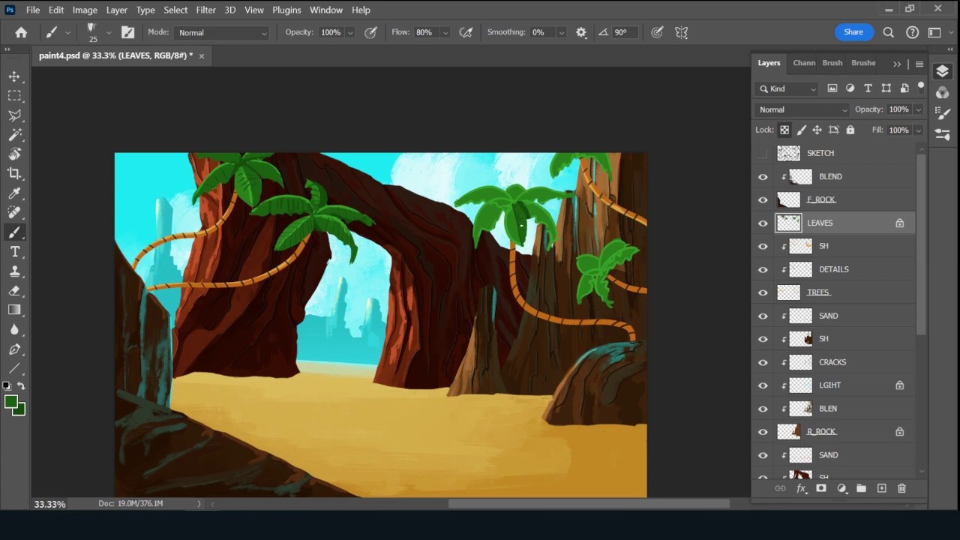
pyautogui.moveTo(531, 209)
pyautogui.mouseDown()
pyautogui.moveTo(549, 248)
pyautogui.moveTo(557, 242)
pyautogui.moveTo(548, 217)
pyautogui.mouseUp()
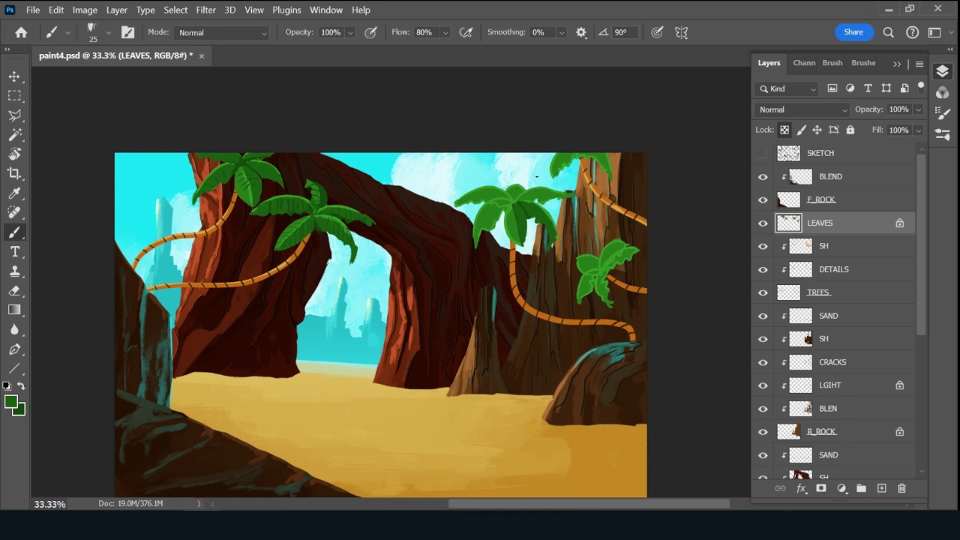
# Sample several palm greens and add a short dark stroke on the palm leaves.
pyautogui.keyDown('alt'); pyautogui.click(525, 206); pyautogui.keyUp('alt')
pyautogui.keyDown('alt'); pyautogui.click(519, 202); pyautogui.keyUp('alt')
pyautogui.keyDown('alt'); pyautogui.click(516, 219); pyautogui.keyUp('alt')
pyautogui.moveTo(508, 227); pyautogui.dragTo(509, 237)
pyautogui.keyDown('alt'); pyautogui.click(551, 218); pyautogui.keyUp('alt')
pyautogui.keyDown('alt'); pyautogui.click(537, 215); pyautogui.keyUp('alt')
# At brush size 35, trim the palm's left leaf edge and deepen leaf separations in the crown.
pyautogui.press(']')
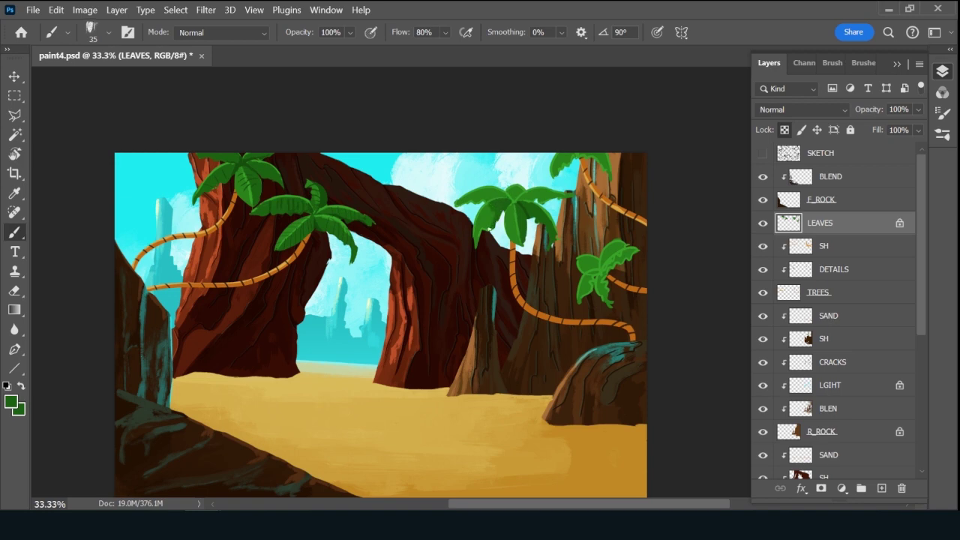
pyautogui.moveTo(489, 213); pyautogui.dragTo(477, 244)
pyautogui.moveTo(511, 201); pyautogui.dragTo(520, 198)
pyautogui.press('alt')
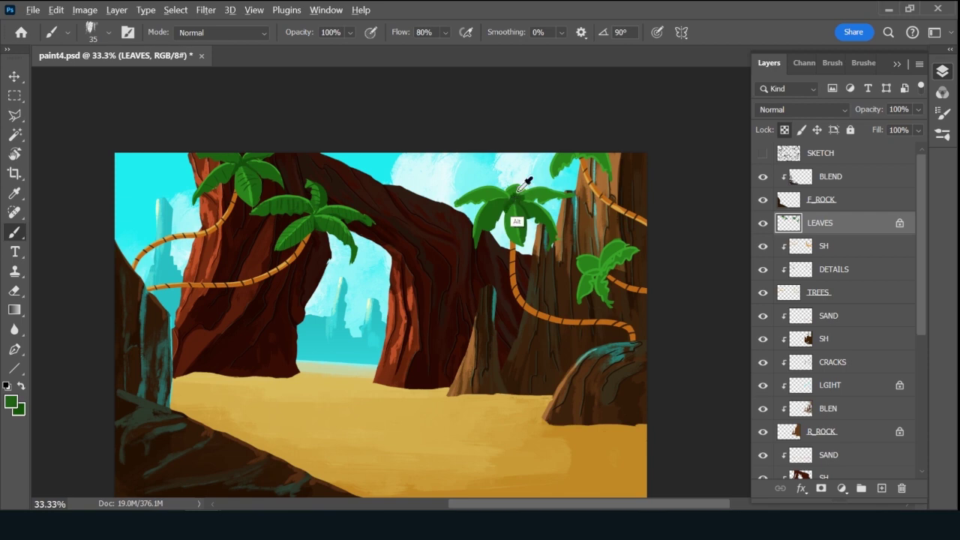
pyautogui.keyDown('alt'); pyautogui.click(513, 191); pyautogui.keyUp('alt')
pyautogui.moveTo(513, 192); pyautogui.dragTo(519, 193)
# Add a lighter crown stroke, extend the left leaf tip darker, and shrink the brush to 20.
pyautogui.press('alt')
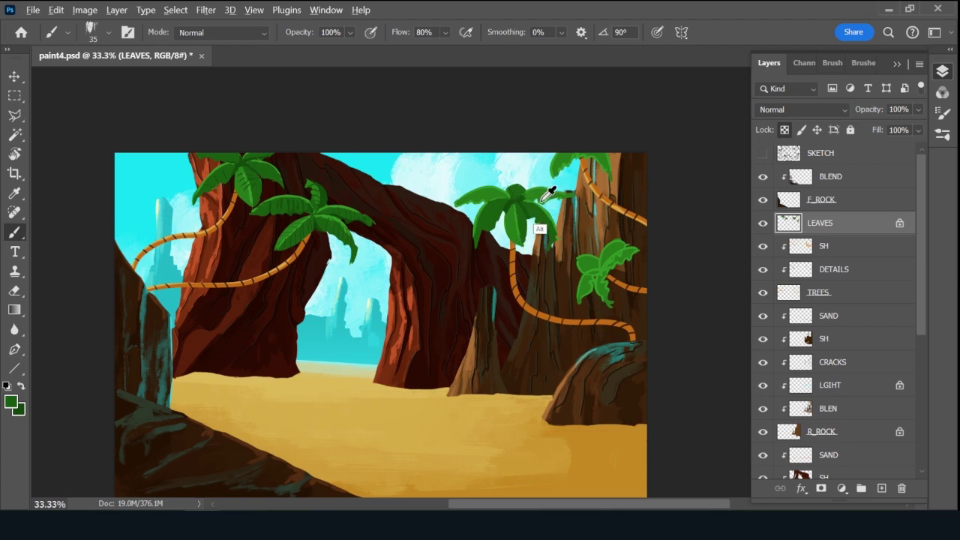
pyautogui.keyDown('alt'); pyautogui.click(548, 193); pyautogui.keyUp('alt')
pyautogui.moveTo(511, 190); pyautogui.dragTo(516, 186)
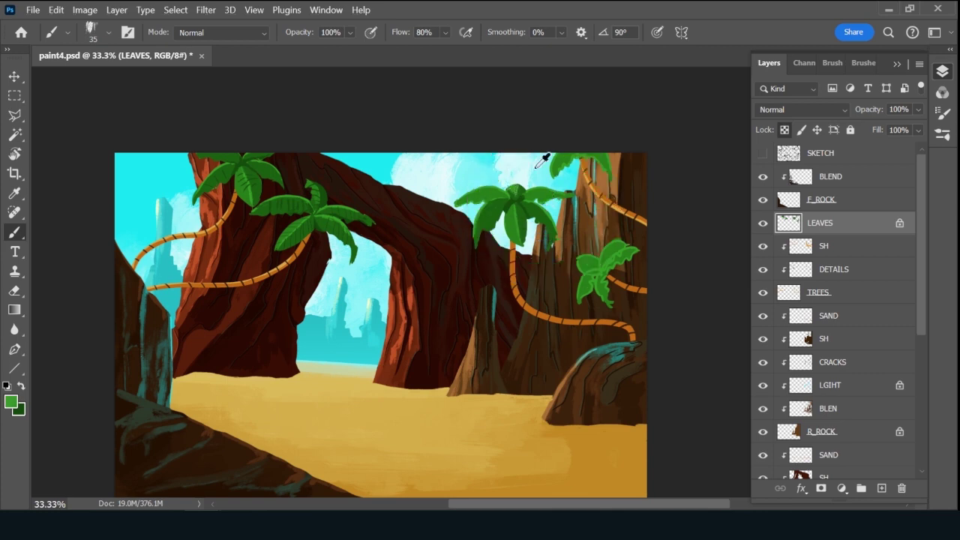
pyautogui.keyDown('alt'); pyautogui.click(529, 208); pyautogui.keyUp('alt')
pyautogui.moveTo(479, 193); pyautogui.dragTo(456, 202)
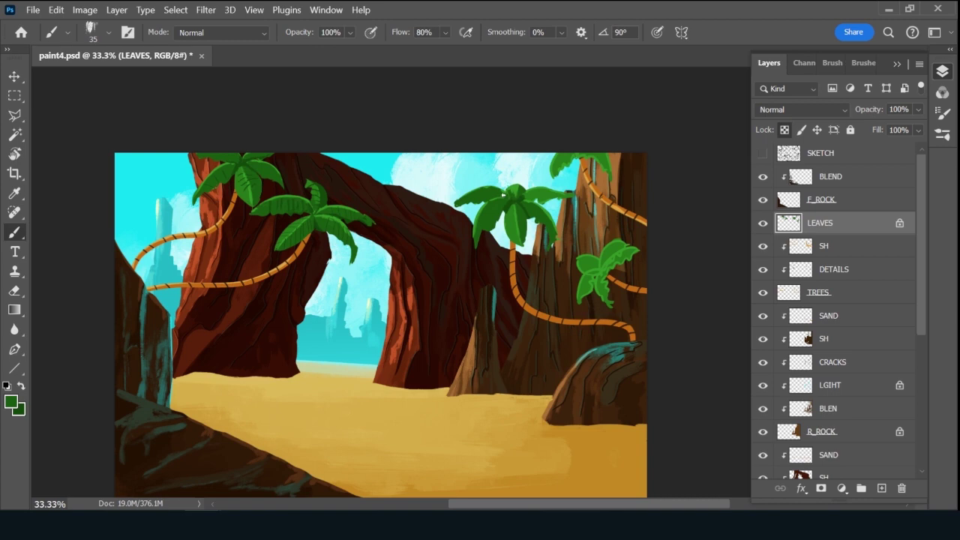
pyautogui.press('[')
pyautogui.press('[')
pyautogui.press('alt')
# Shade the central and top-right palms' fronds with darker green strokes.
pyautogui.keyDown('alt'); pyautogui.click(510, 199); pyautogui.keyUp('alt')
pyautogui.moveTo(529, 196); pyautogui.dragTo(553, 193)
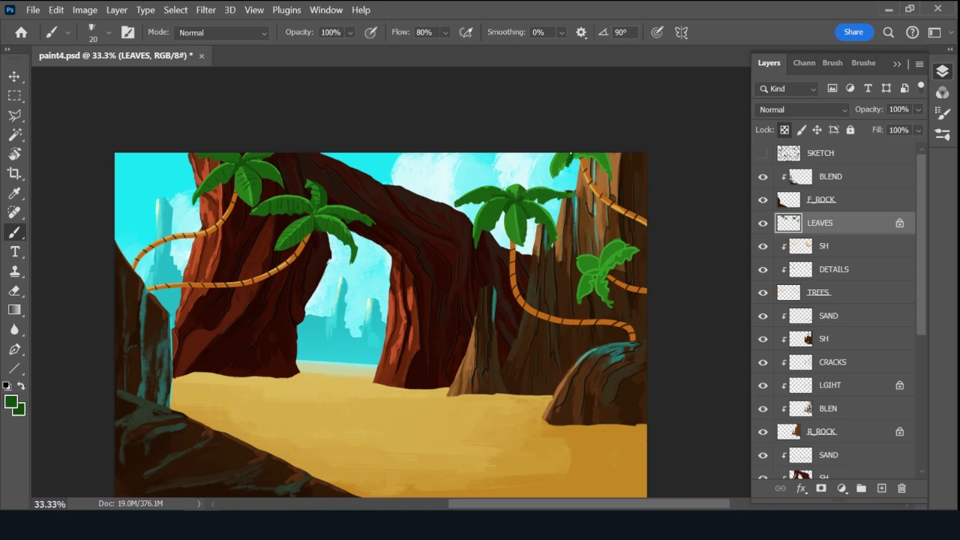
pyautogui.moveTo(568, 155); pyautogui.dragTo(563, 164)
# With the brush at size 35, add dark green marks on the right palm's leaf.
pyautogui.keyDown('alt'); pyautogui.click(519, 204); pyautogui.keyUp('alt')
pyautogui.press(']')
pyautogui.press(']')
pyautogui.press(']')
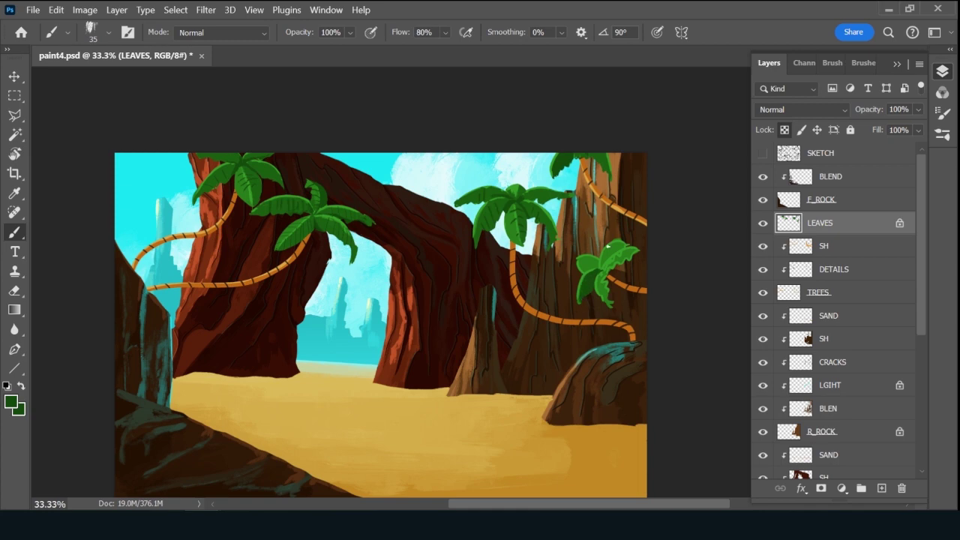
pyautogui.keyDown('alt'); pyautogui.click(325, 220); pyautogui.keyUp('alt')
pyautogui.keyDown('alt'); pyautogui.click(611, 303); pyautogui.keyUp('alt')
pyautogui.moveTo(630, 252); pyautogui.dragTo(611, 264)
# Swap colours, sample right and centre palm greens, and shrink the brush to 20.
pyautogui.press('x')
pyautogui.press('alt')
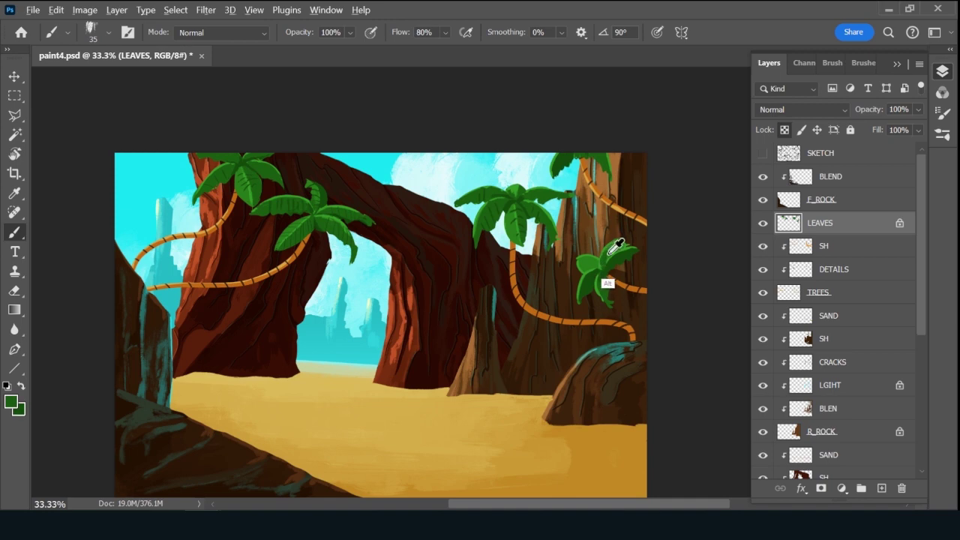
pyautogui.keyDown('alt'); pyautogui.click(603, 291); pyautogui.keyUp('alt')
pyautogui.keyDown('alt'); pyautogui.click(609, 258); pyautogui.keyUp('alt')
pyautogui.press('[')
pyautogui.press('[')
pyautogui.keyDown('alt'); pyautogui.click(516, 187); pyautogui.keyUp('alt')
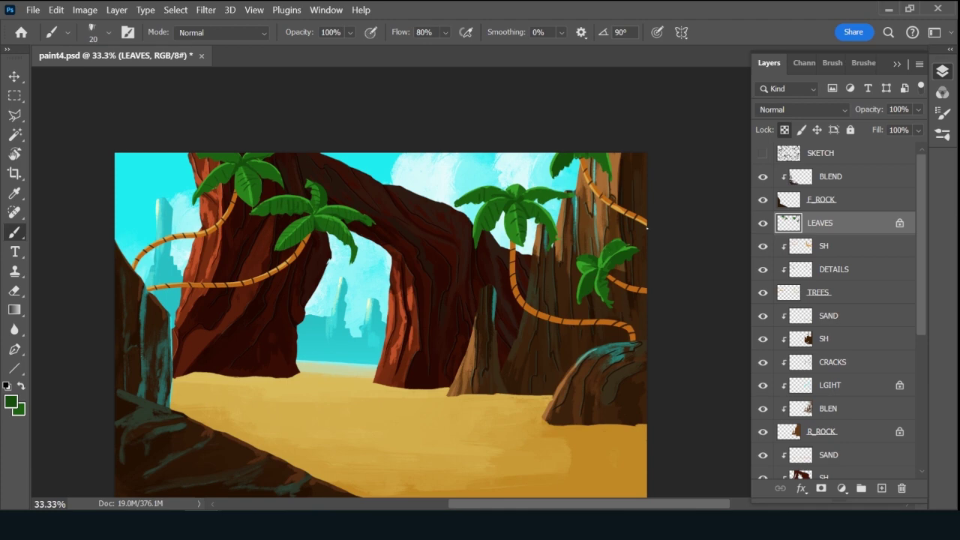
# Add a new layer above SH, clip it, and name it CSH.
pyautogui.click(855, 248)
pyautogui.click(882, 489)
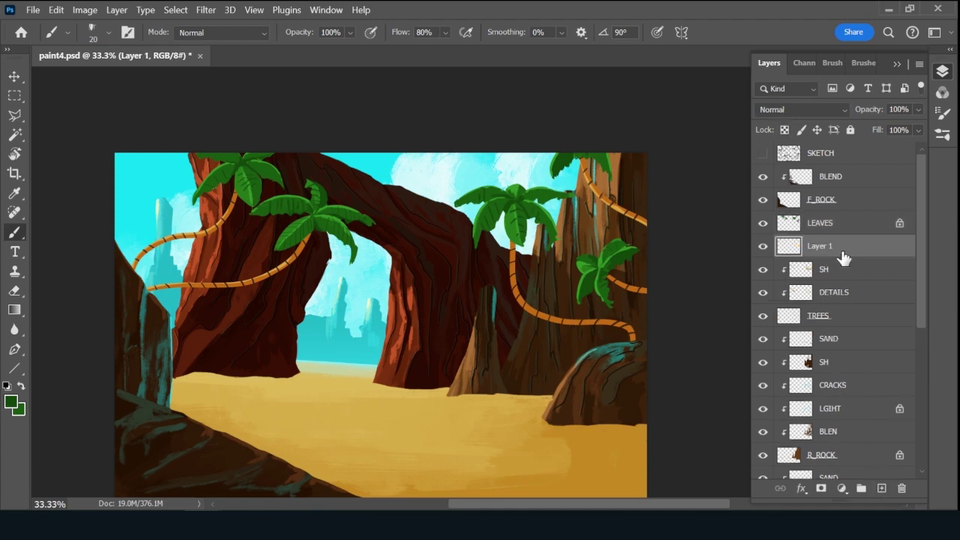
pyautogui.keyDown('alt'); pyautogui.click(836, 257); pyautogui.keyUp('alt')
pyautogui.doubleClick(843, 246)
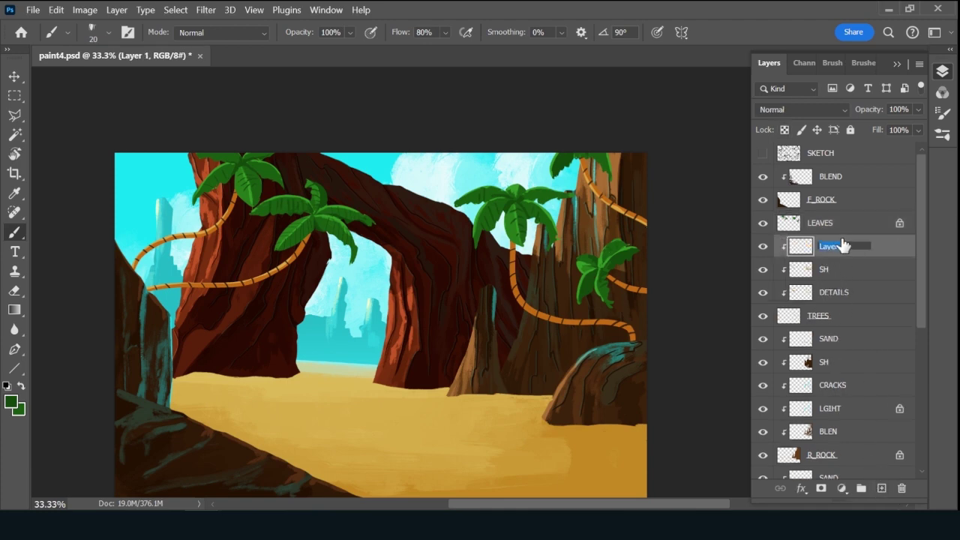
pyautogui.write('CSH')
pyautogui.press('Return')
# Give CSH a Violet colour label and set its blend mode to Multiply.
pyautogui.rightClick(763, 248)
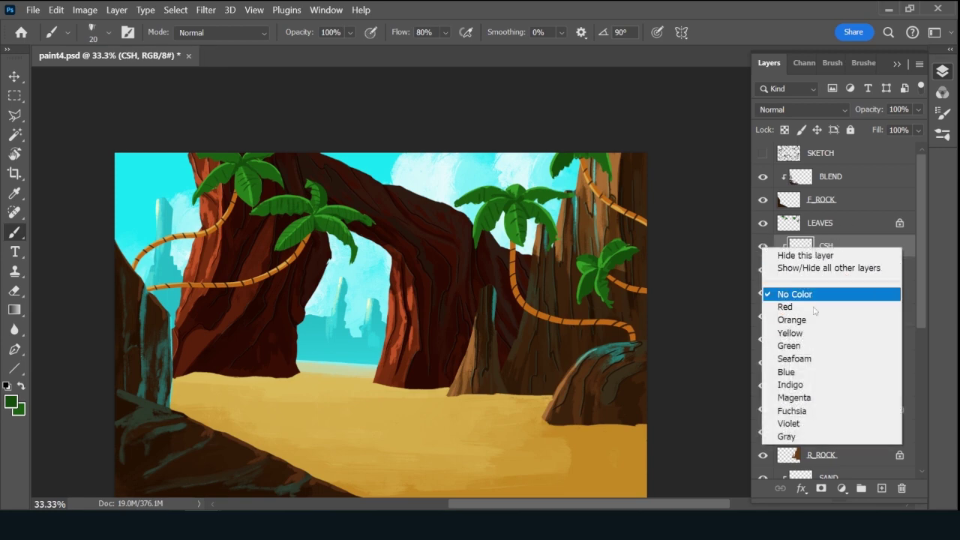
pyautogui.click(806, 372)
pyautogui.rightClick(763, 253)
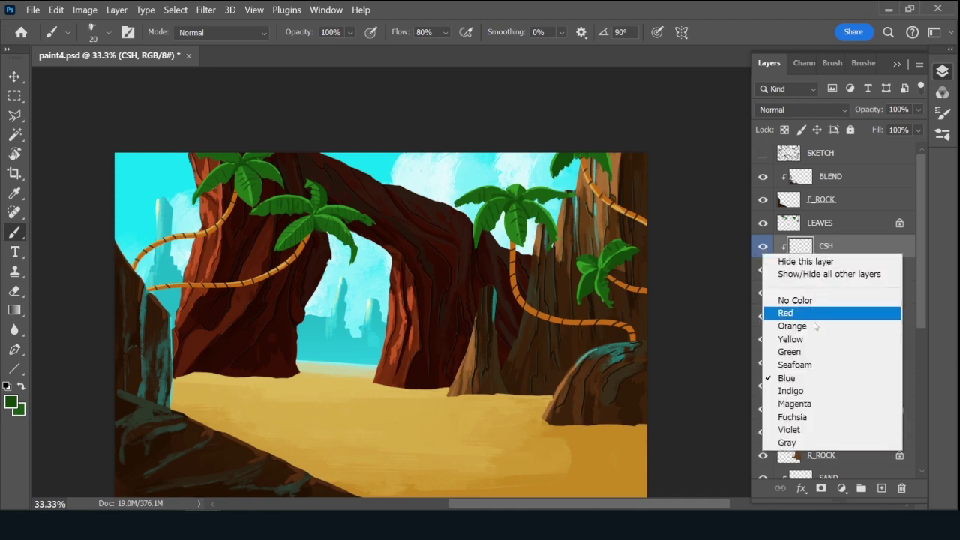
pyautogui.click(789, 429)
pyautogui.click(822, 112)
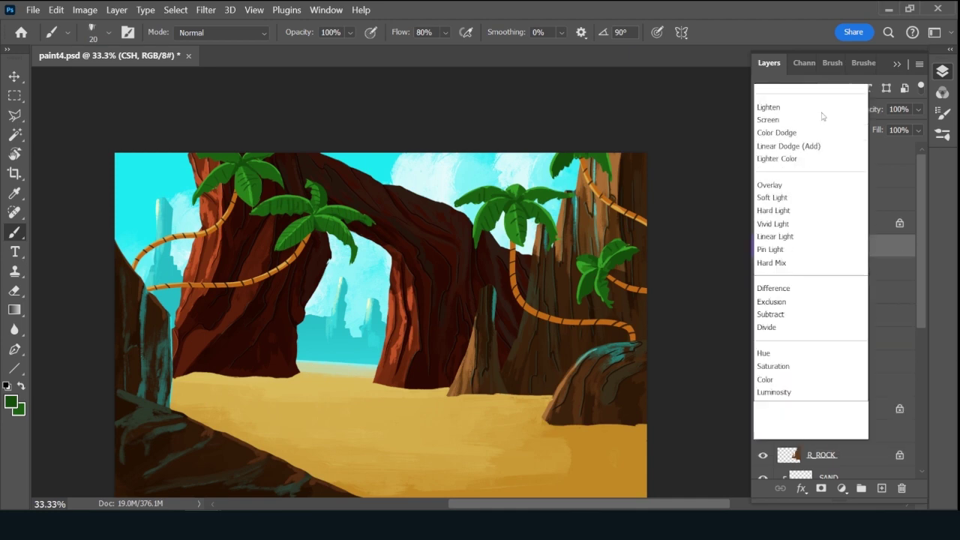
pyautogui.scroll(3, 822, 117)
pyautogui.click(784, 141)
# Set the foreground colour to dark teal 437c83 and enlarge the brush to 40.
pyautogui.press(']')
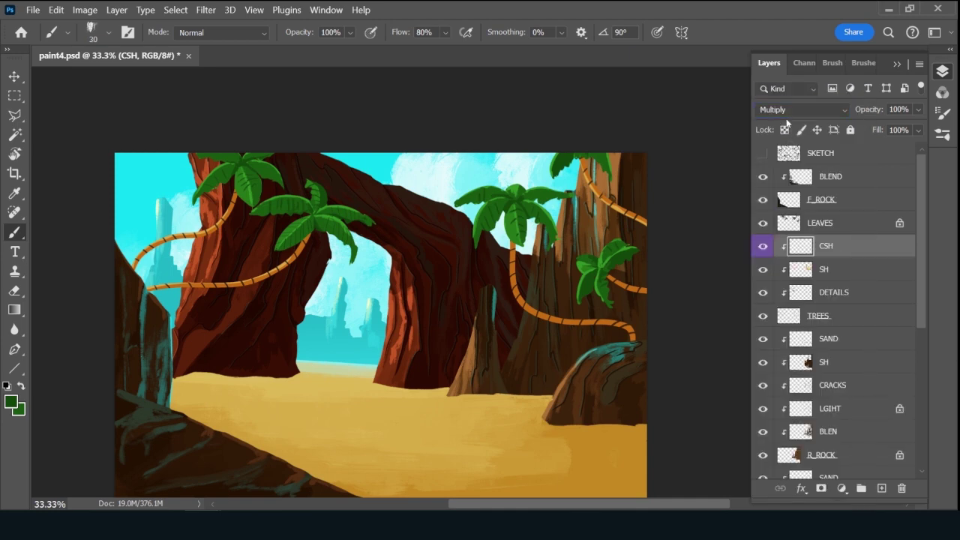
pyautogui.keyDown('alt'); pyautogui.click(390, 156); pyautogui.keyUp('alt')
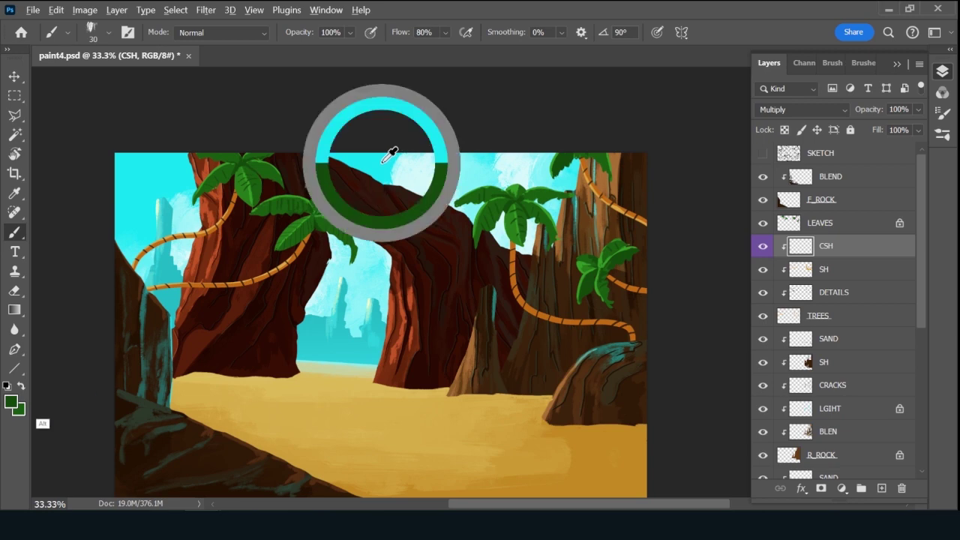
pyautogui.click(11, 403)
pyautogui.click(638, 213)
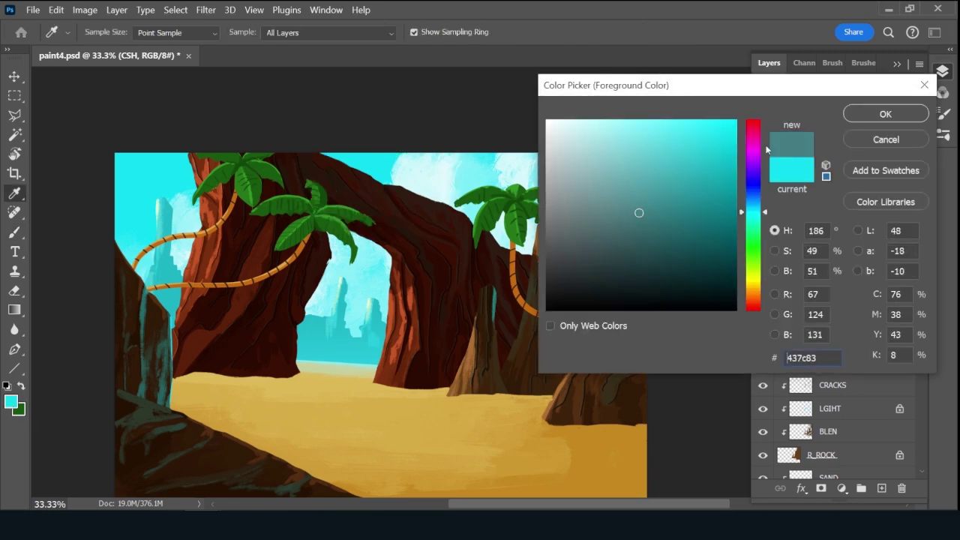
pyautogui.click(886, 114)
pyautogui.press(']')
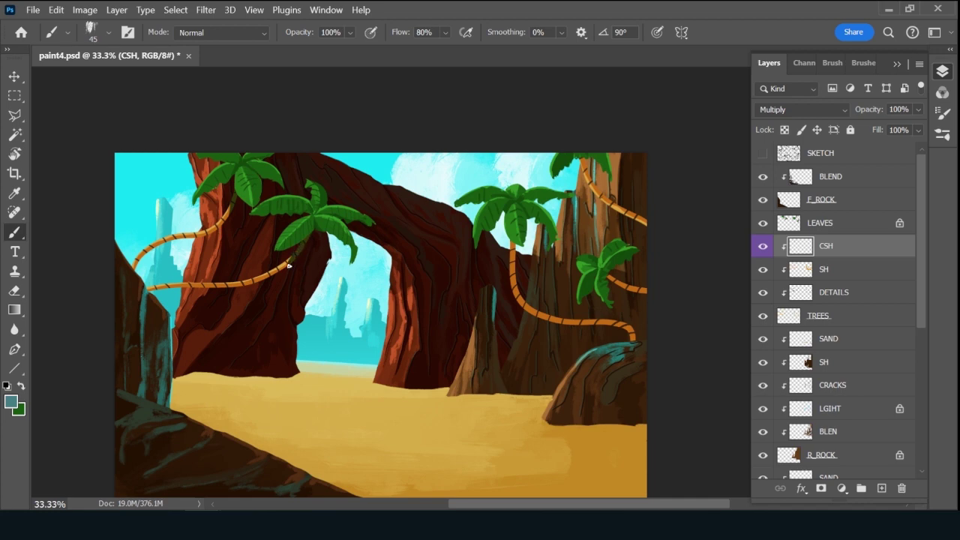
# Paint dark teal shadows down the right palm trunk and along the vines, then set CSH opacity to 63%.
pyautogui.moveTo(514, 234); pyautogui.dragTo(521, 299)
pyautogui.press(']')
pyautogui.press(']')
pyautogui.moveTo(513, 261)
pyautogui.mouseDown()
pyautogui.moveTo(522, 302)
pyautogui.moveTo(537, 312)
pyautogui.moveTo(619, 324)
pyautogui.moveTo(645, 344)
pyautogui.moveTo(525, 304)
pyautogui.moveTo(623, 327)
pyautogui.moveTo(611, 324)
pyautogui.moveTo(642, 347)
pyautogui.mouseUp()
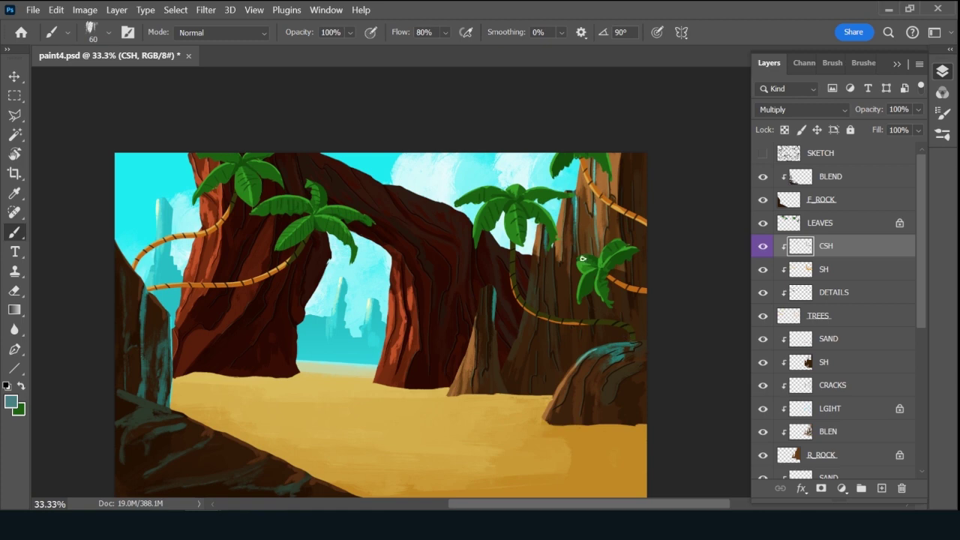
pyautogui.moveTo(546, 321); pyautogui.dragTo(582, 326)
pyautogui.moveTo(633, 287); pyautogui.dragTo(648, 296)
pyautogui.moveTo(584, 160)
pyautogui.mouseDown()
pyautogui.moveTo(593, 179)
pyautogui.moveTo(614, 185)
pyautogui.mouseUp()
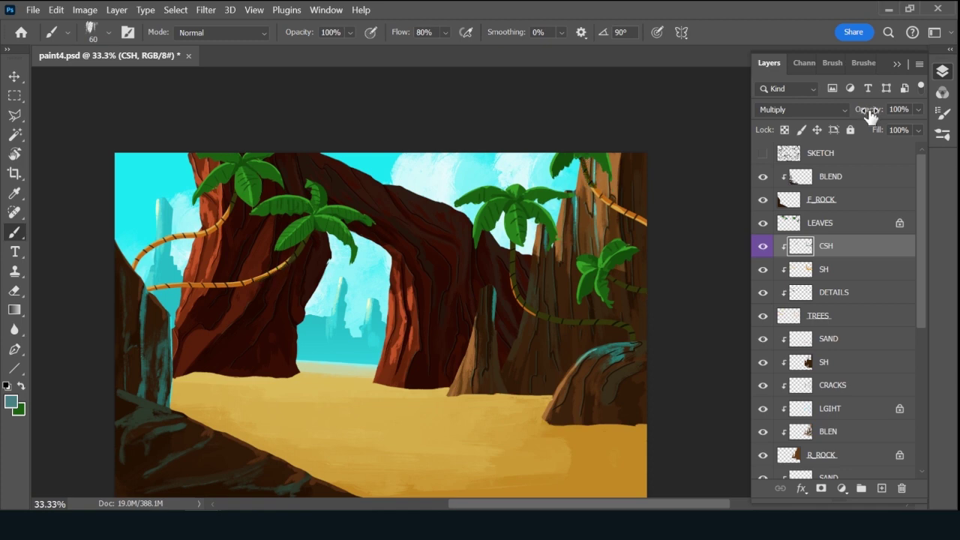
pyautogui.moveTo(869, 113); pyautogui.dragTo(857, 112)
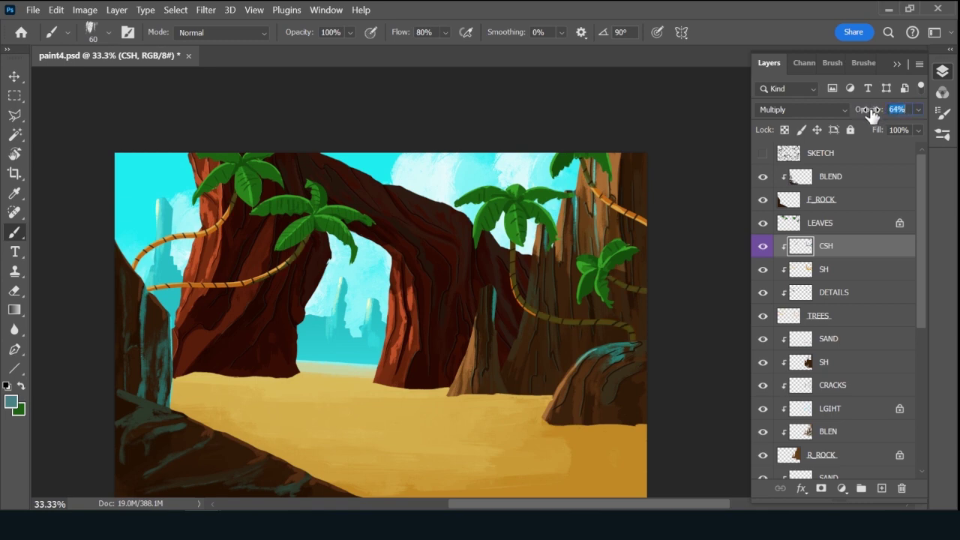
# Add a new layer above LEAVES, clip it, and name it SH.
pyautogui.click(850, 225)
pyautogui.click(881, 489)
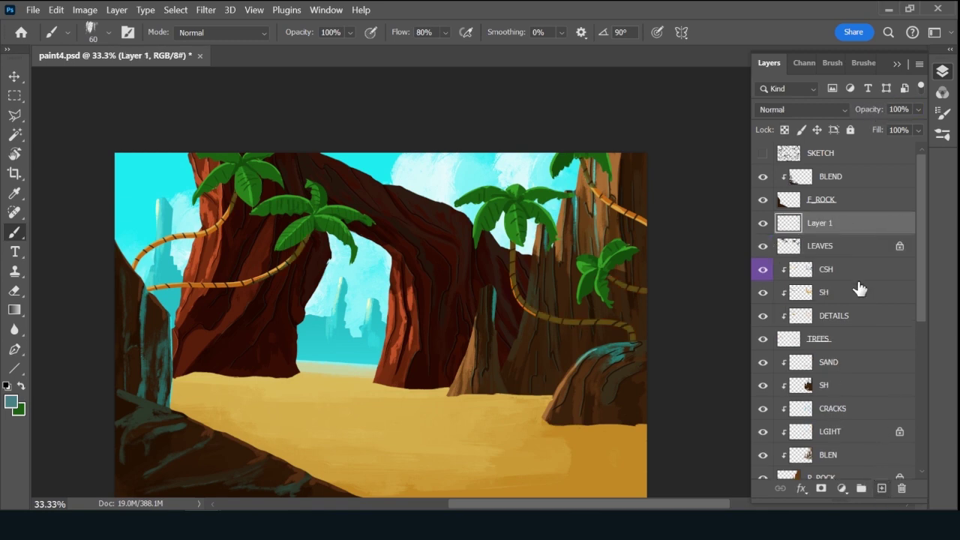
pyautogui.keyDown('alt'); pyautogui.click(849, 234); pyautogui.keyUp('alt')
pyautogui.doubleClick(831, 224)
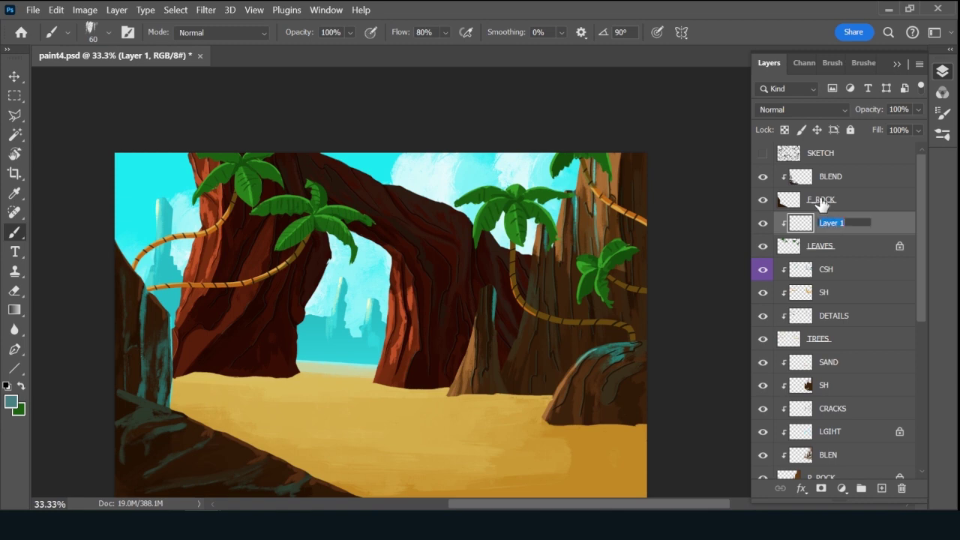
pyautogui.write('SH')
pyautogui.press('Return')
# Set SH to Multiply and give LEAVES a Green colour label, keeping SH active.
pyautogui.click(801, 109)
pyautogui.click(795, 142)
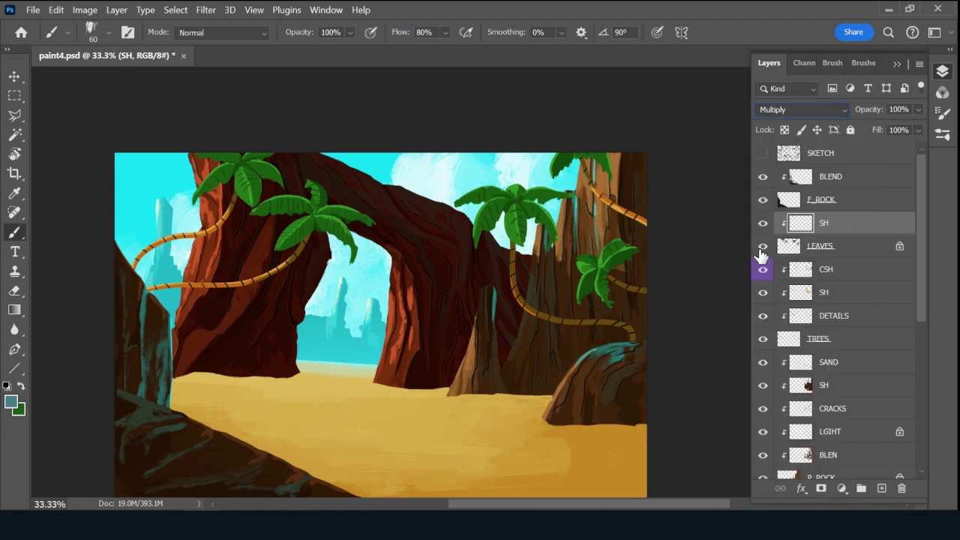
pyautogui.rightClick(761, 252)
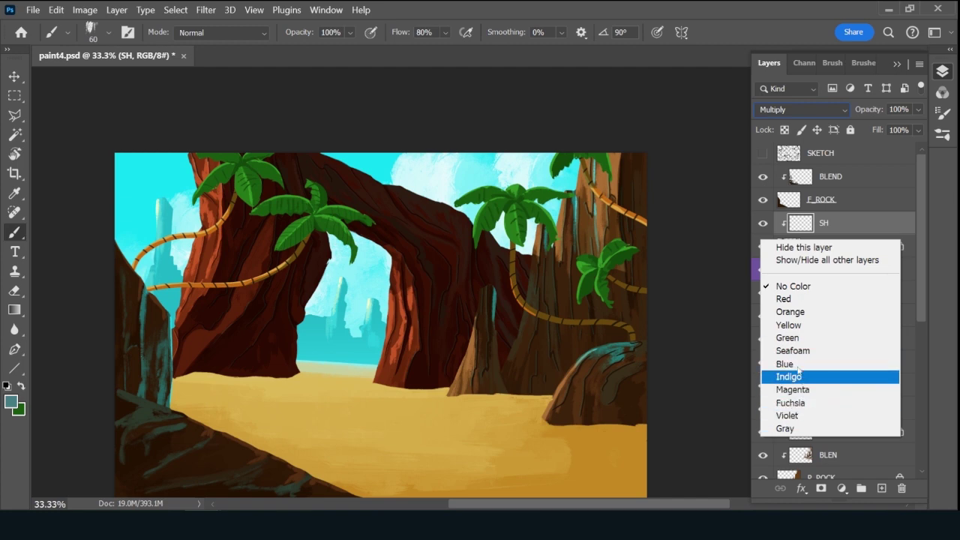
pyautogui.click(787, 338)
pyautogui.click(851, 226)
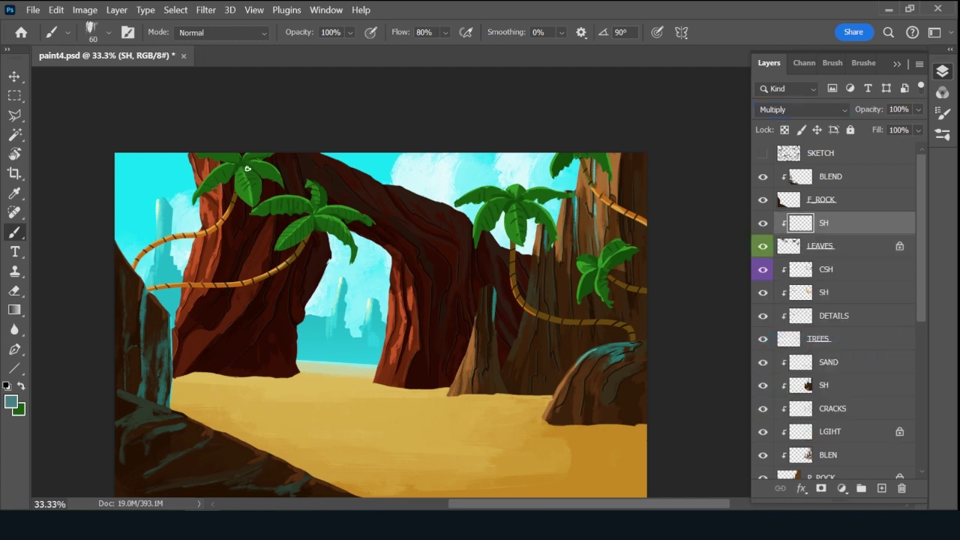
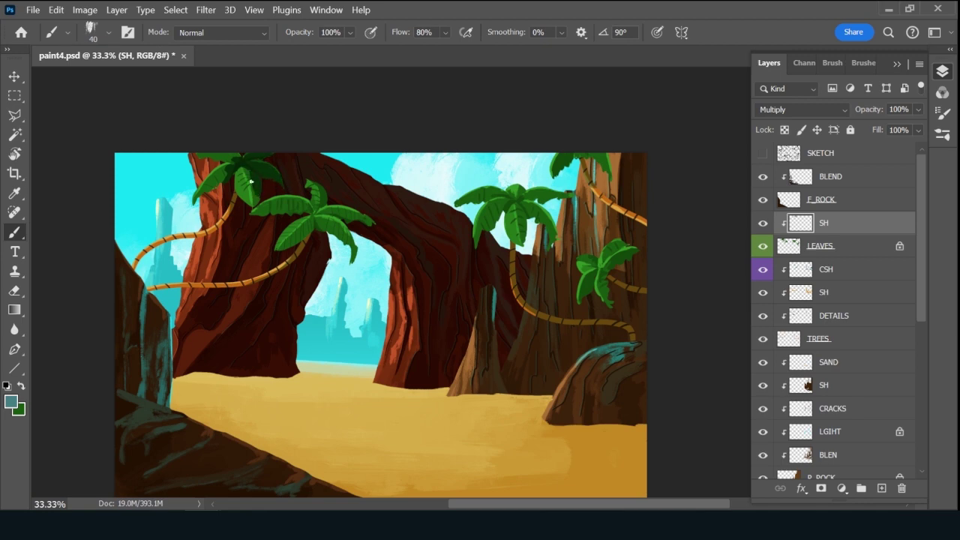
# Shade the top palm leaf and the central palm's leaves darker on the Multiply SH layer.
pyautogui.moveTo(245, 171); pyautogui.dragTo(254, 195)
pyautogui.press(']')
pyautogui.moveTo(317, 213)
pyautogui.mouseDown()
pyautogui.moveTo(320, 185)
pyautogui.moveTo(317, 231)
pyautogui.moveTo(339, 204)
pyautogui.moveTo(329, 240)
pyautogui.moveTo(362, 215)
pyautogui.moveTo(346, 249)
pyautogui.moveTo(368, 223)
pyautogui.moveTo(349, 262)
pyautogui.mouseUp()
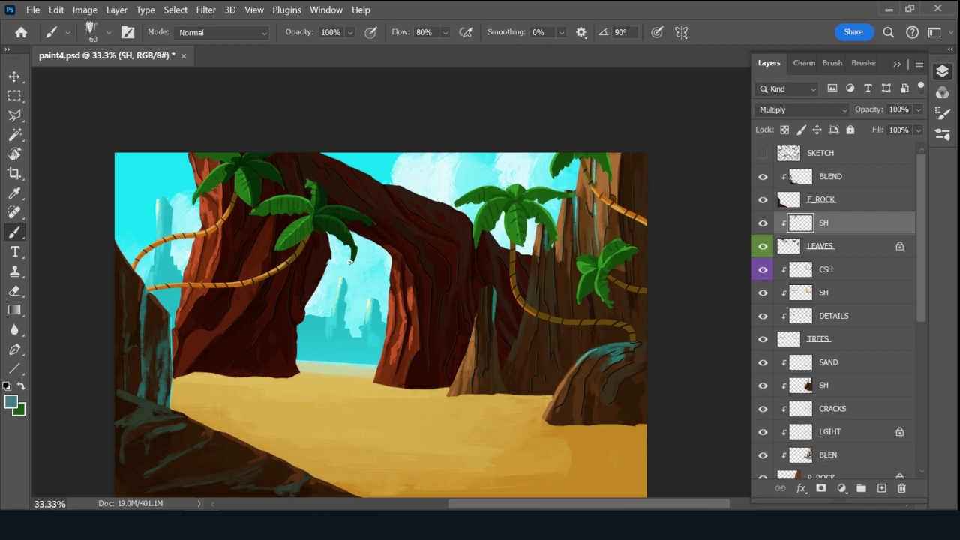
pyautogui.moveTo(317, 219)
pyautogui.mouseDown()
pyautogui.moveTo(279, 256)
pyautogui.moveTo(289, 244)
pyautogui.mouseUp()
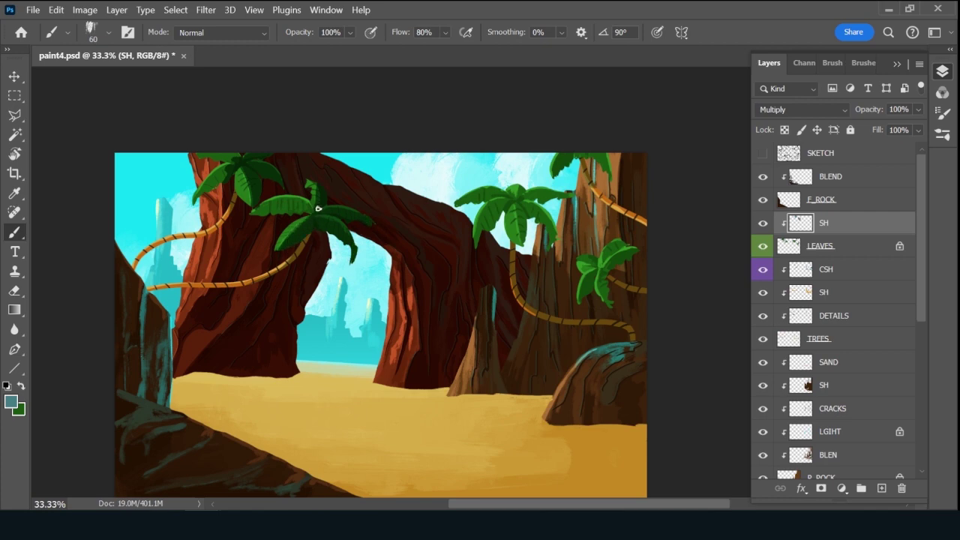
pyautogui.moveTo(277, 208)
pyautogui.mouseDown()
pyautogui.moveTo(260, 213)
pyautogui.moveTo(298, 205)
pyautogui.mouseUp()
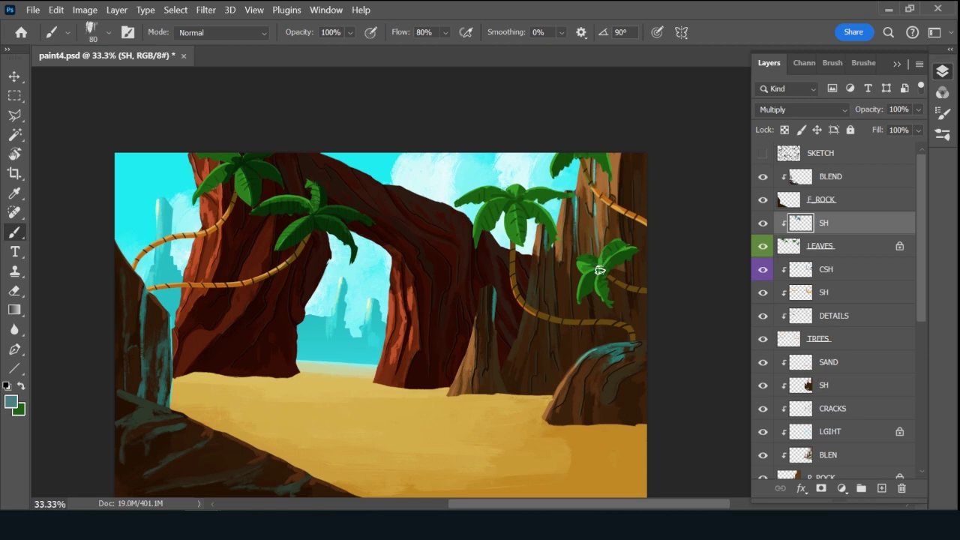
# Darken the central and right palm leaves, set SH opacity to 48%, and save.
pyautogui.press(']')
pyautogui.press(']')
pyautogui.press(']')
pyautogui.press(']')
pyautogui.press(']')
pyautogui.press(']')
pyautogui.press(']')
pyautogui.press(']')
pyautogui.press(']')
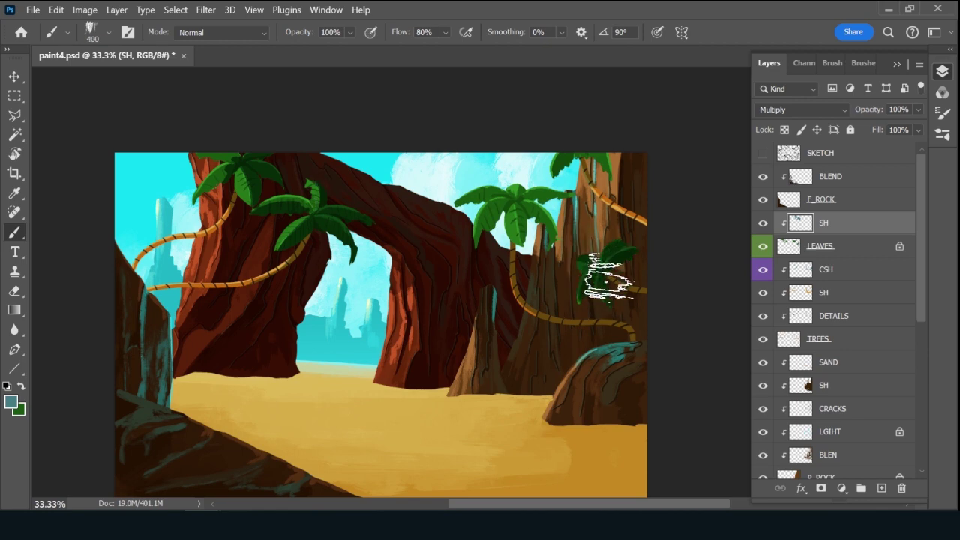
pyautogui.press('[')
pyautogui.press('[')
pyautogui.press('[')
pyautogui.press('[')
pyautogui.press('[')
pyautogui.press('[')
pyautogui.press('[')
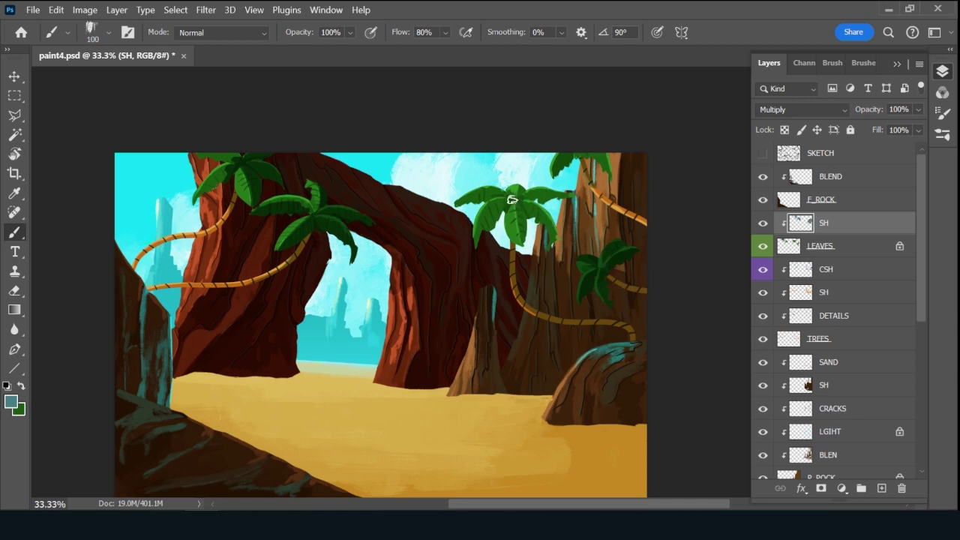
pyautogui.press('[')
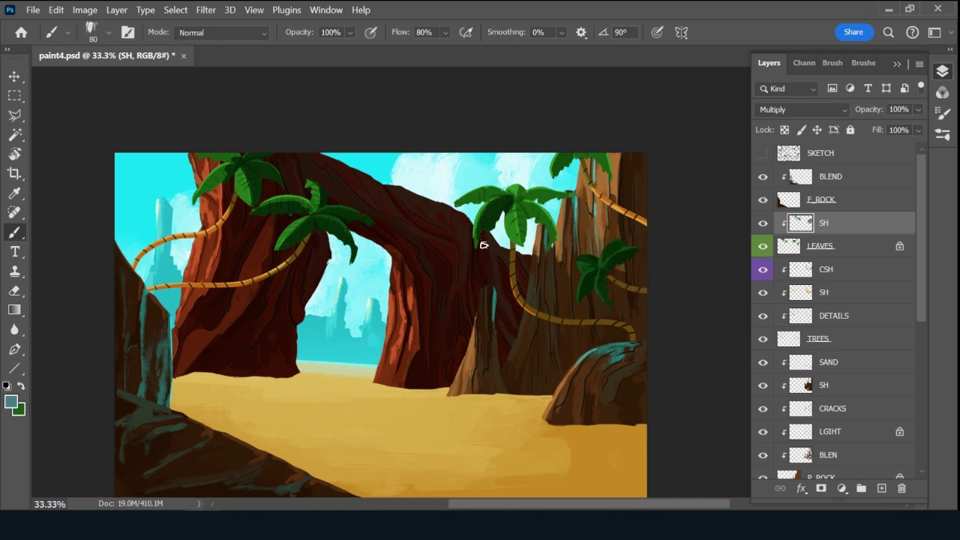
pyautogui.moveTo(514, 208)
pyautogui.mouseDown()
pyautogui.moveTo(550, 238)
pyautogui.moveTo(533, 209)
pyautogui.moveTo(558, 244)
pyautogui.moveTo(541, 213)
pyautogui.moveTo(487, 207)
pyautogui.moveTo(479, 201)
pyautogui.moveTo(505, 203)
pyautogui.moveTo(486, 197)
pyautogui.moveTo(461, 211)
pyautogui.moveTo(457, 202)
pyautogui.moveTo(513, 192)
pyautogui.moveTo(503, 190)
pyautogui.moveTo(537, 190)
pyautogui.moveTo(516, 200)
pyautogui.moveTo(530, 202)
pyautogui.moveTo(566, 201)
pyautogui.mouseUp()
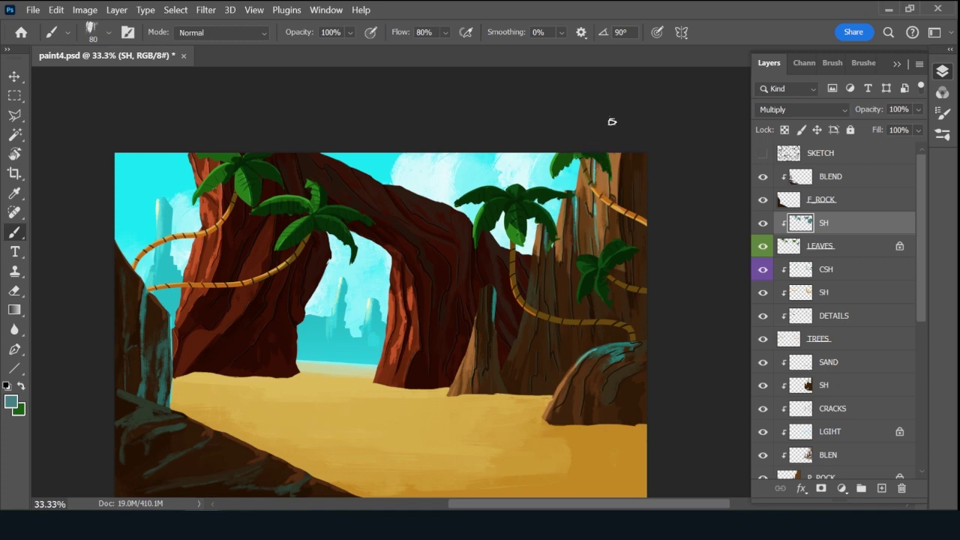
pyautogui.moveTo(578, 145)
pyautogui.mouseDown()
pyautogui.moveTo(557, 165)
pyautogui.moveTo(585, 152)
pyautogui.mouseUp()
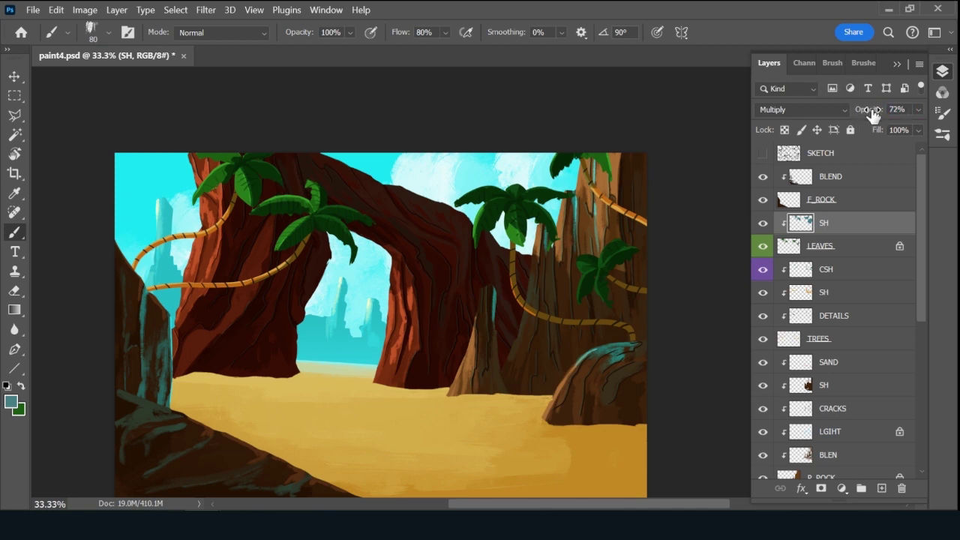
pyautogui.moveTo(873, 113); pyautogui.dragTo(855, 117)
pyautogui.hotkey('ctrl', 's')
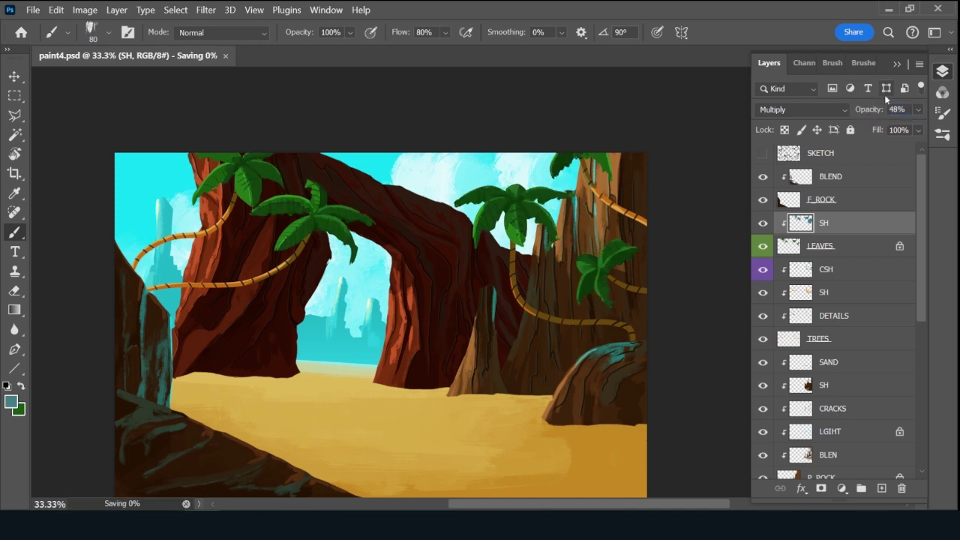
# Add a new layer just below SKETCH and name it CATI.
pyautogui.click(882, 488)
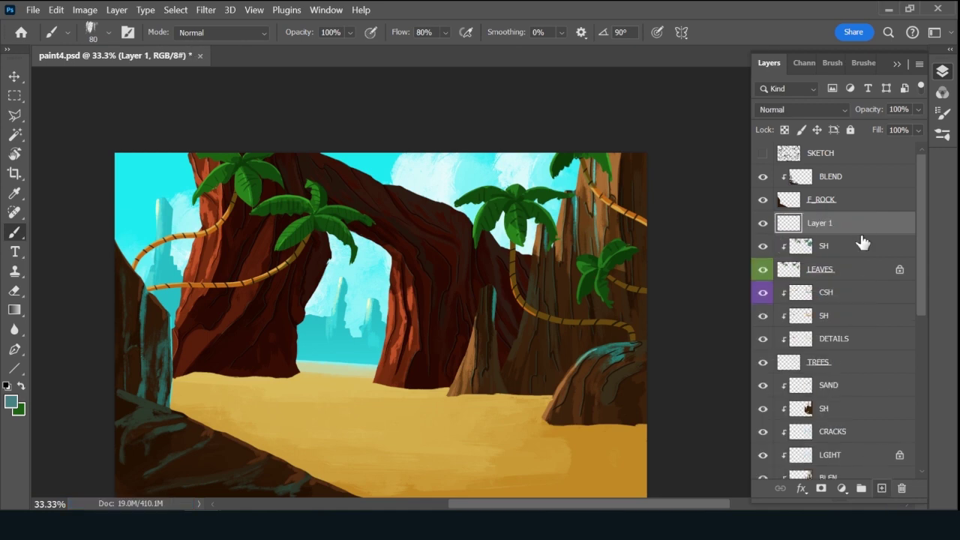
pyautogui.moveTo(864, 164); pyautogui.dragTo(855, 166)
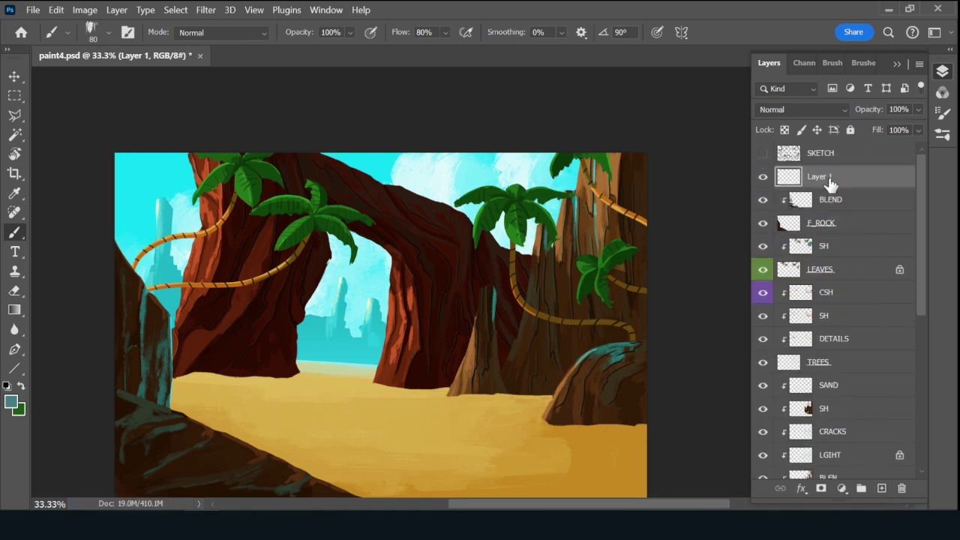
pyautogui.doubleClick(825, 178)
pyautogui.write('CASTI')
pyautogui.press('Return')
pyautogui.doubleClick(815, 180)
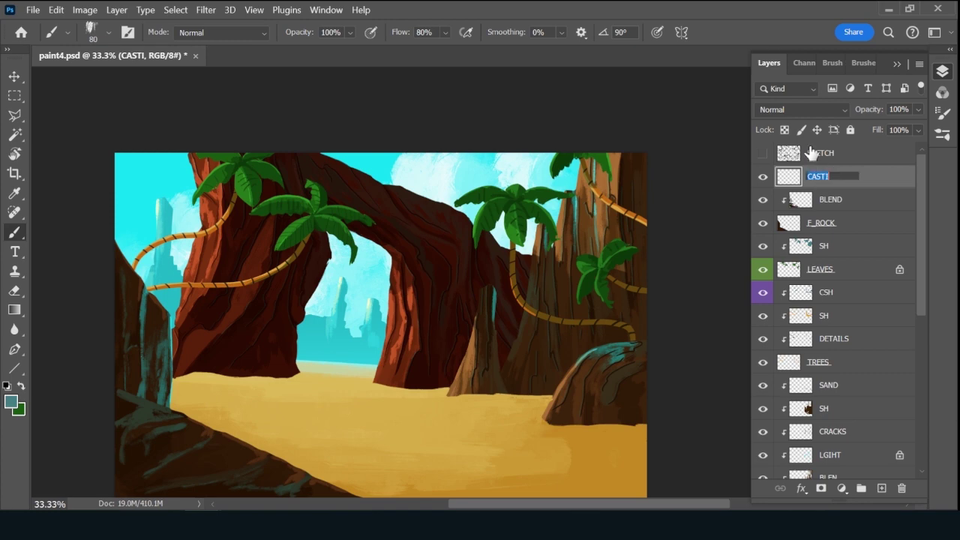
pyautogui.write('CSA')
pyautogui.press('BackSpace')
pyautogui.write('ATI')
pyautogui.press('Return')
# Load the Rough Inker 4 brush, tag CATI green, and show the SKETCH layer.
pyautogui.click(863, 62)
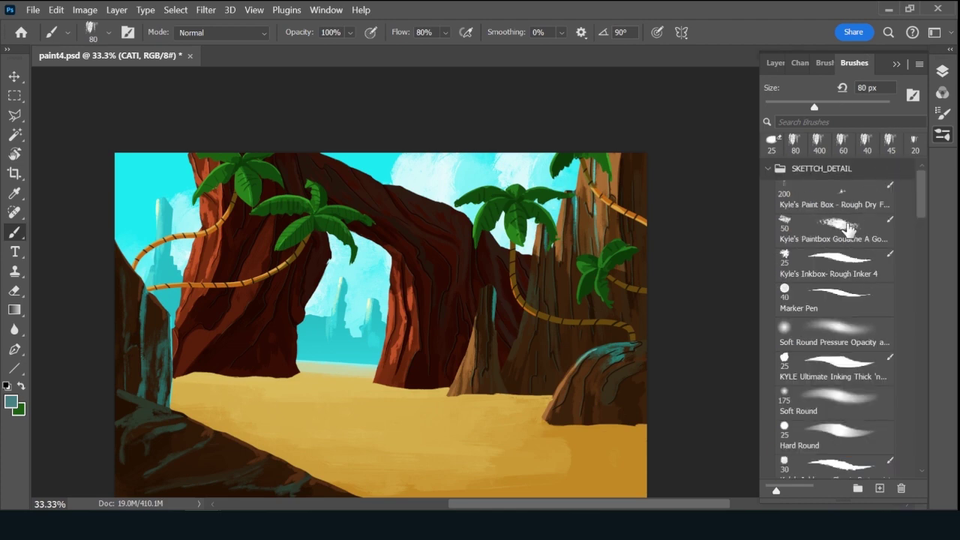
pyautogui.click(854, 259)
pyautogui.click(778, 63)
pyautogui.rightClick(763, 177)
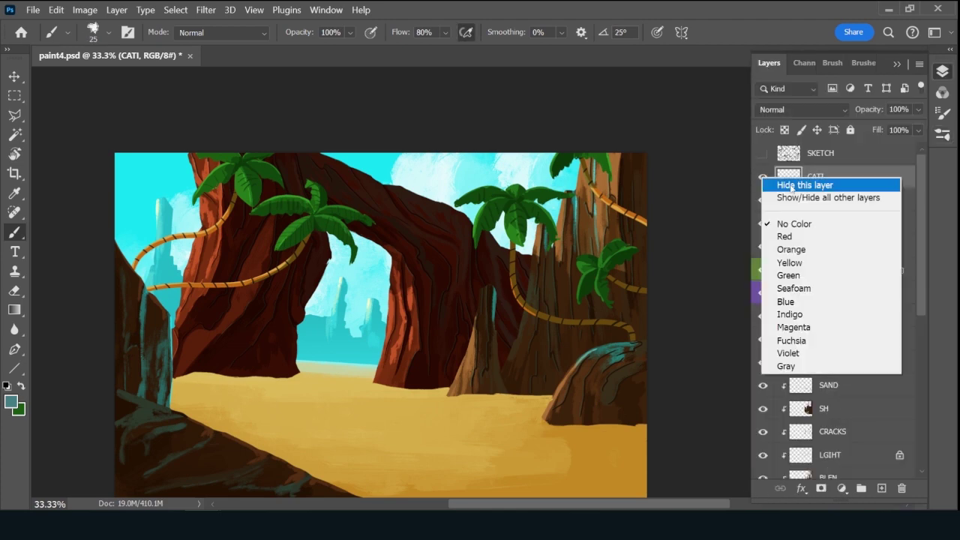
pyautogui.click(820, 272)
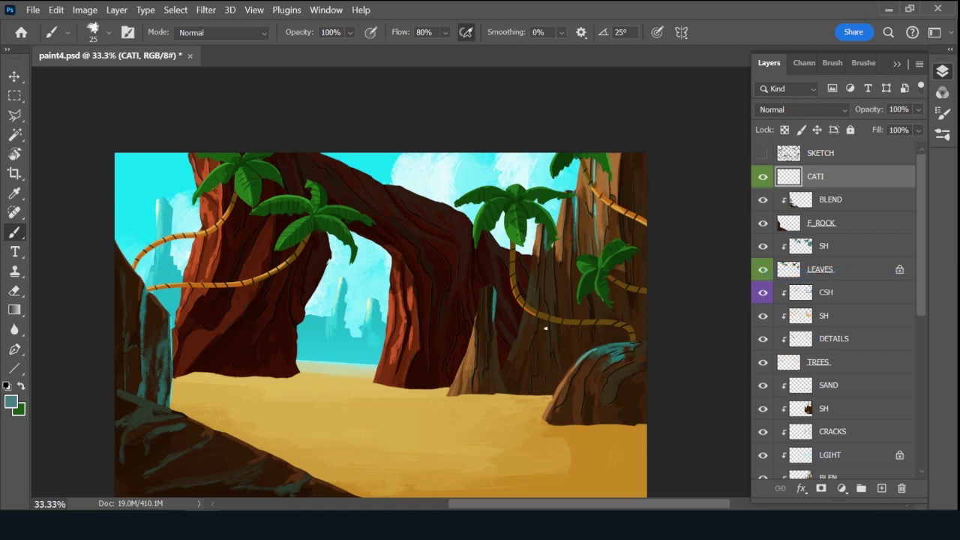
pyautogui.click(763, 153)
# With a size-40 green brush, outline cactus pads across the lower-left sand and left rock.
pyautogui.press(']')
pyautogui.press(']')
pyautogui.press(']')
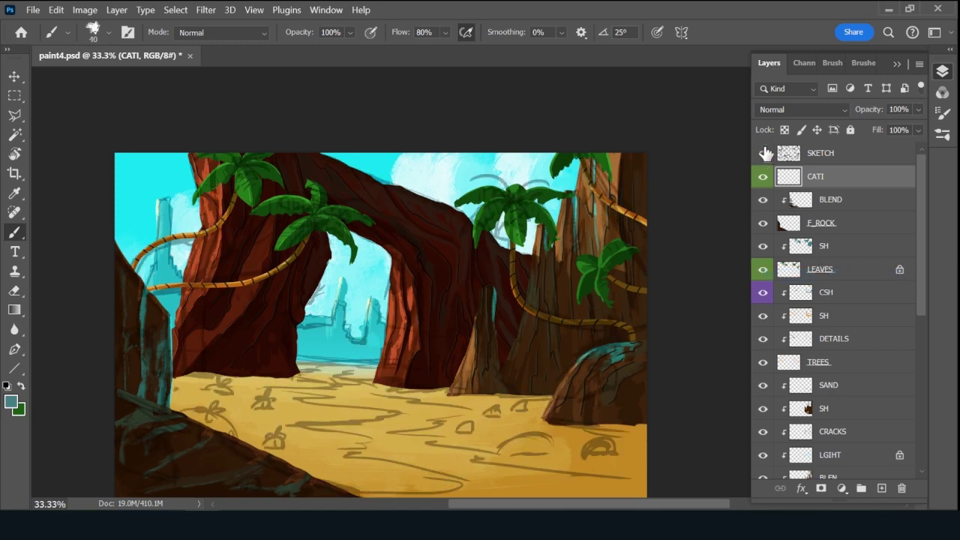
pyautogui.press('x')
pyautogui.moveTo(111, 440)
pyautogui.mouseDown()
pyautogui.moveTo(158, 437)
pyautogui.moveTo(177, 484)
pyautogui.mouseUp()
pyautogui.moveTo(113, 465); pyautogui.dragTo(177, 481)
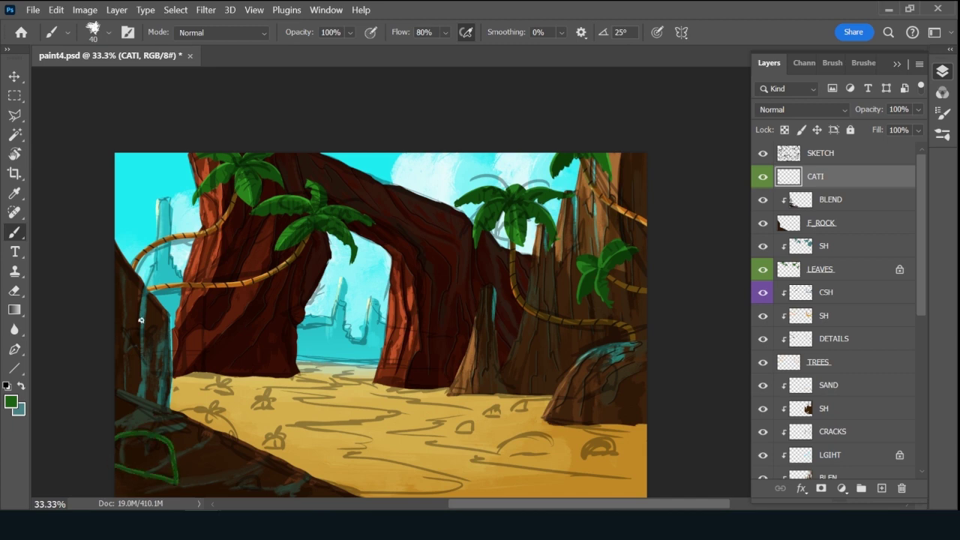
pyautogui.moveTo(126, 328)
pyautogui.mouseDown()
pyautogui.moveTo(145, 364)
pyautogui.moveTo(151, 343)
pyautogui.moveTo(129, 332)
pyautogui.moveTo(140, 334)
pyautogui.mouseUp()
pyautogui.moveTo(171, 415)
pyautogui.mouseDown()
pyautogui.moveTo(200, 407)
pyautogui.moveTo(230, 425)
pyautogui.moveTo(235, 447)
pyautogui.mouseUp()
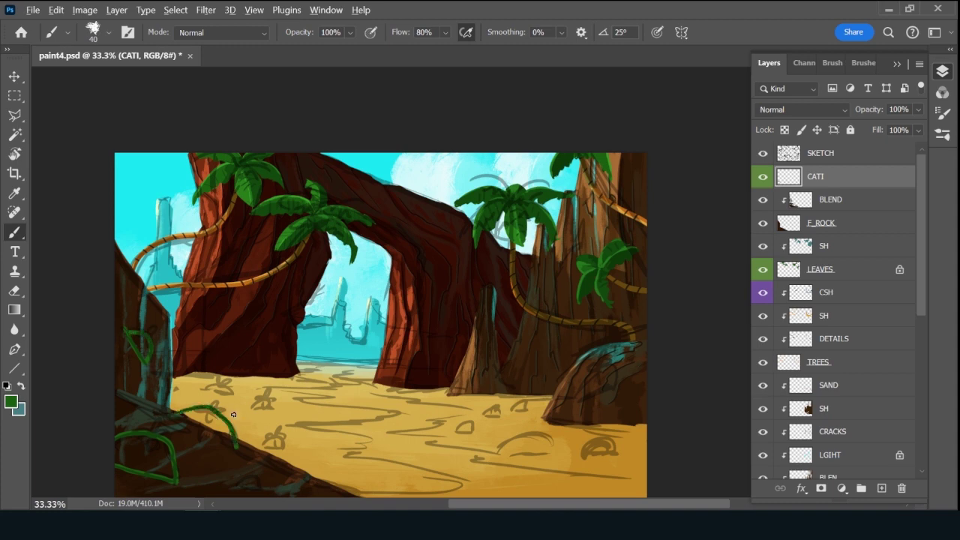
pyautogui.moveTo(413, 388); pyautogui.dragTo(448, 293)
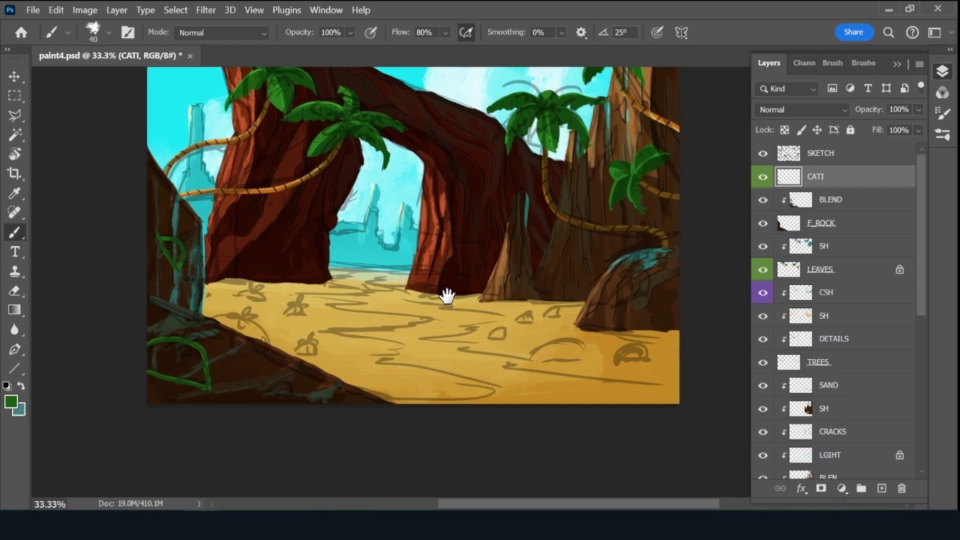
pyautogui.moveTo(204, 314)
pyautogui.mouseDown()
pyautogui.moveTo(264, 327)
pyautogui.moveTo(271, 356)
pyautogui.mouseUp()
pyautogui.moveTo(201, 324); pyautogui.dragTo(272, 351)
pyautogui.moveTo(239, 294)
pyautogui.mouseDown()
pyautogui.moveTo(264, 298)
pyautogui.moveTo(239, 293)
pyautogui.moveTo(291, 312)
pyautogui.mouseUp()
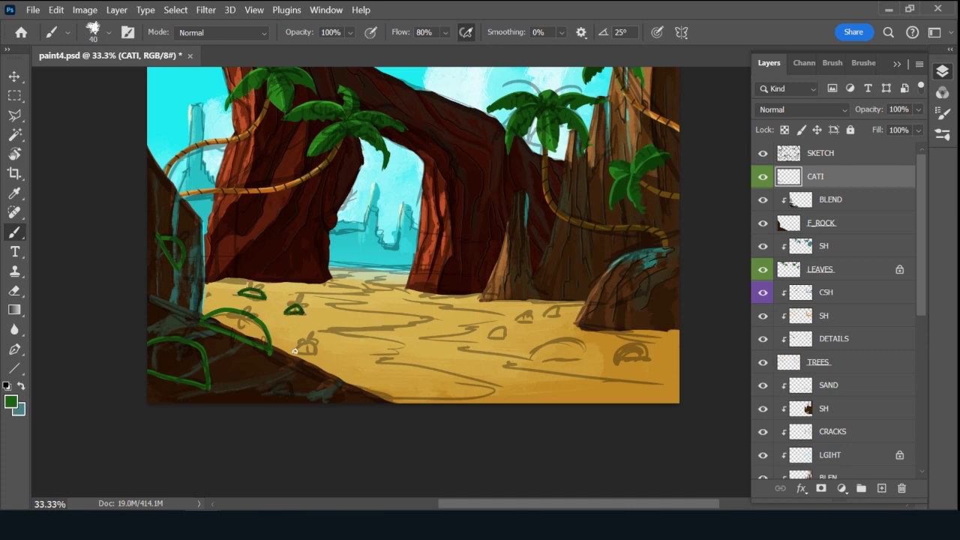
pyautogui.moveTo(295, 350)
pyautogui.mouseDown()
pyautogui.moveTo(318, 354)
pyautogui.moveTo(295, 351)
pyautogui.moveTo(300, 380)
pyautogui.moveTo(319, 402)
pyautogui.mouseUp()
# Trace the remaining sketched pads on the right sand and rocks, then hide SKETCH.
pyautogui.moveTo(623, 360)
pyautogui.mouseDown()
pyautogui.moveTo(652, 358)
pyautogui.moveTo(628, 342)
pyautogui.moveTo(611, 360)
pyautogui.mouseUp()
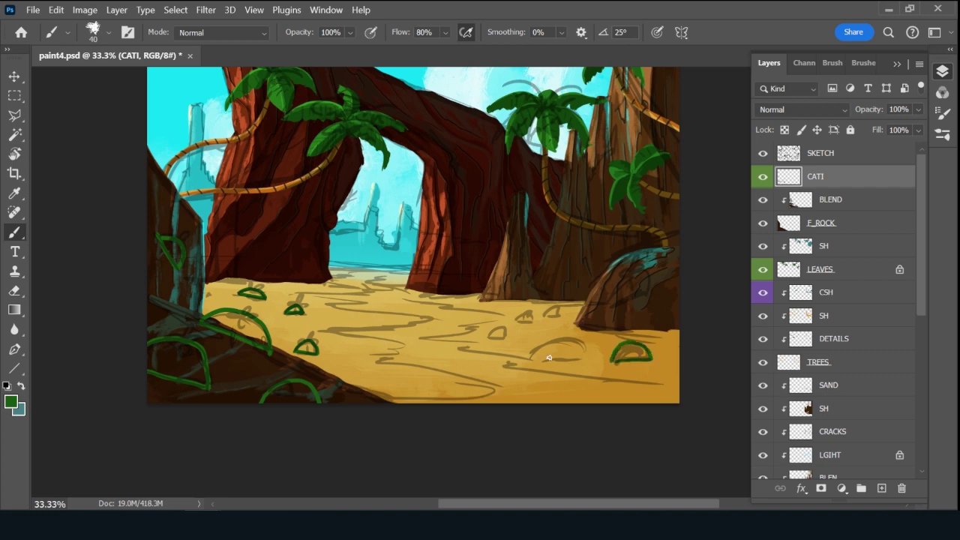
pyautogui.moveTo(550, 359)
pyautogui.mouseDown()
pyautogui.moveTo(587, 358)
pyautogui.moveTo(563, 338)
pyautogui.moveTo(534, 348)
pyautogui.moveTo(526, 364)
pyautogui.moveTo(587, 357)
pyautogui.moveTo(574, 338)
pyautogui.moveTo(541, 341)
pyautogui.moveTo(529, 360)
pyautogui.moveTo(507, 327)
pyautogui.moveTo(492, 334)
pyautogui.moveTo(547, 318)
pyautogui.moveTo(521, 322)
pyautogui.mouseUp()
pyautogui.hotkey('ctrl', 'z')
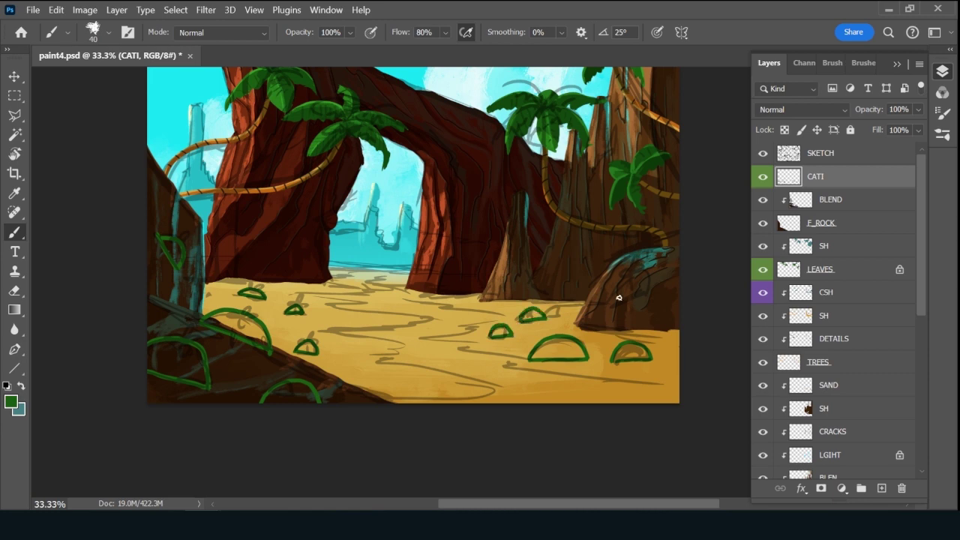
pyautogui.moveTo(619, 298)
pyautogui.mouseDown()
pyautogui.moveTo(644, 292)
pyautogui.moveTo(643, 270)
pyautogui.moveTo(618, 273)
pyautogui.moveTo(615, 301)
pyautogui.mouseUp()
pyautogui.moveTo(566, 261)
pyautogui.mouseDown()
pyautogui.moveTo(569, 241)
pyautogui.moveTo(565, 260)
pyautogui.mouseUp()
pyautogui.moveTo(459, 297); pyautogui.dragTo(450, 297)
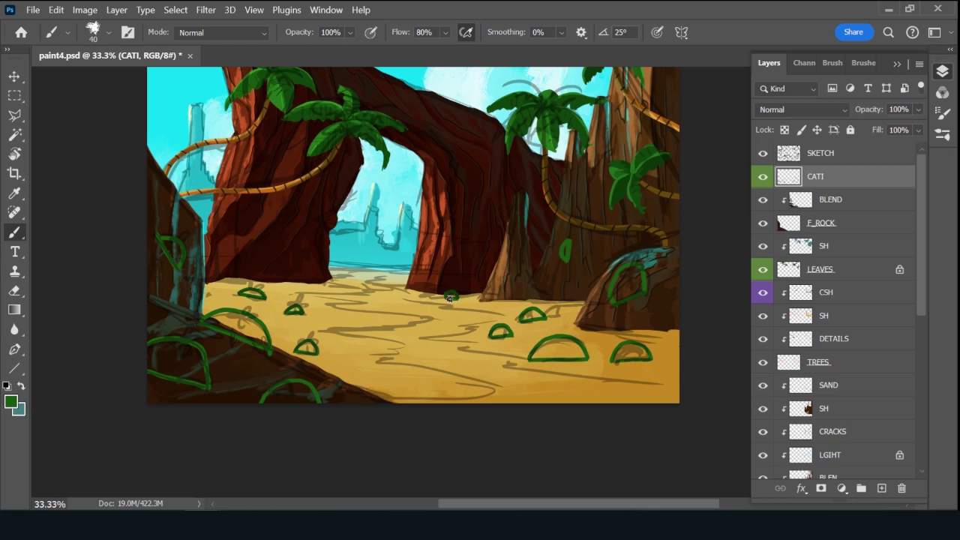
pyautogui.moveTo(308, 287); pyautogui.dragTo(303, 281)
pyautogui.moveTo(263, 247)
pyautogui.mouseDown()
pyautogui.moveTo(276, 240)
pyautogui.moveTo(263, 248)
pyautogui.mouseUp()
pyautogui.moveTo(474, 176); pyautogui.dragTo(478, 186)
pyautogui.click(763, 153)
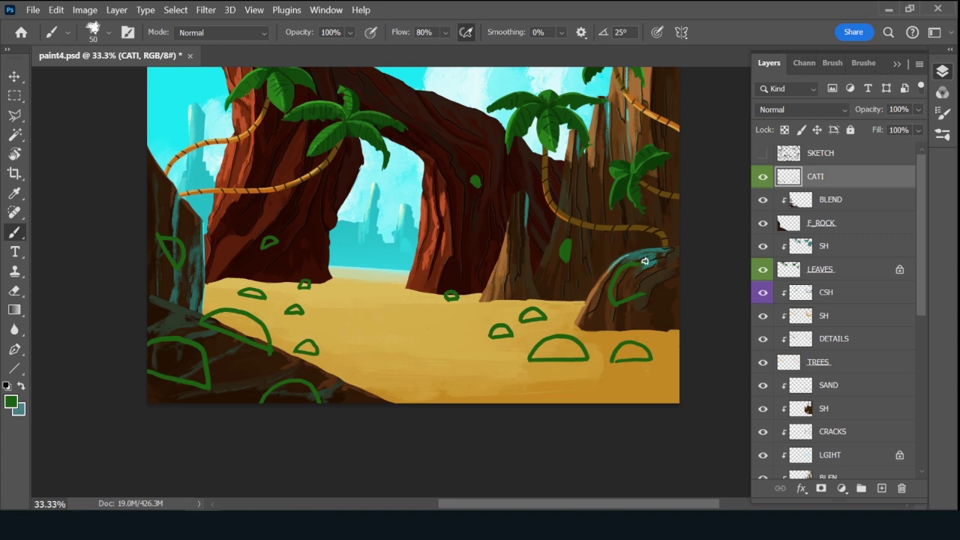
# Fill the lower-left and left-rock cactus outlines with solid green using brush sizes 80, 50 and 70.
pyautogui.moveTo(636, 264)
pyautogui.mouseDown()
pyautogui.moveTo(665, 284)
pyautogui.moveTo(635, 294)
pyautogui.moveTo(634, 271)
pyautogui.moveTo(626, 271)
pyautogui.moveTo(620, 288)
pyautogui.moveTo(623, 276)
pyautogui.moveTo(631, 286)
pyautogui.moveTo(620, 281)
pyautogui.moveTo(615, 297)
pyautogui.moveTo(615, 285)
pyautogui.moveTo(620, 295)
pyautogui.moveTo(659, 282)
pyautogui.moveTo(631, 266)
pyautogui.moveTo(658, 281)
pyautogui.moveTo(638, 272)
pyautogui.mouseUp()
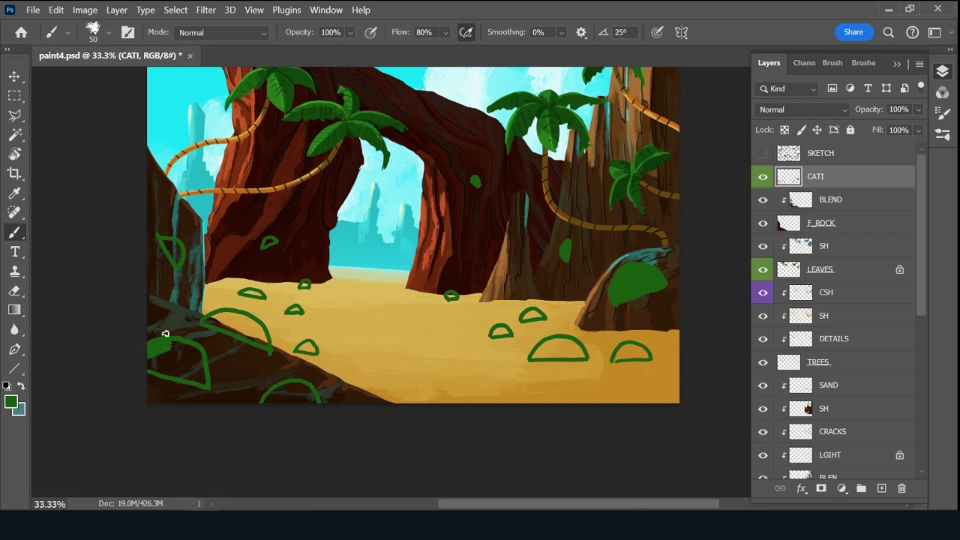
pyautogui.press(']')
pyautogui.press(']')
pyautogui.press(']')
pyautogui.moveTo(153, 355)
pyautogui.mouseDown()
pyautogui.moveTo(176, 369)
pyautogui.moveTo(155, 370)
pyautogui.moveTo(201, 379)
pyautogui.moveTo(195, 351)
pyautogui.moveTo(168, 350)
pyautogui.moveTo(195, 368)
pyautogui.moveTo(179, 343)
pyautogui.moveTo(200, 373)
pyautogui.mouseUp()
pyautogui.press('[')
pyautogui.press('[')
pyautogui.press('[')
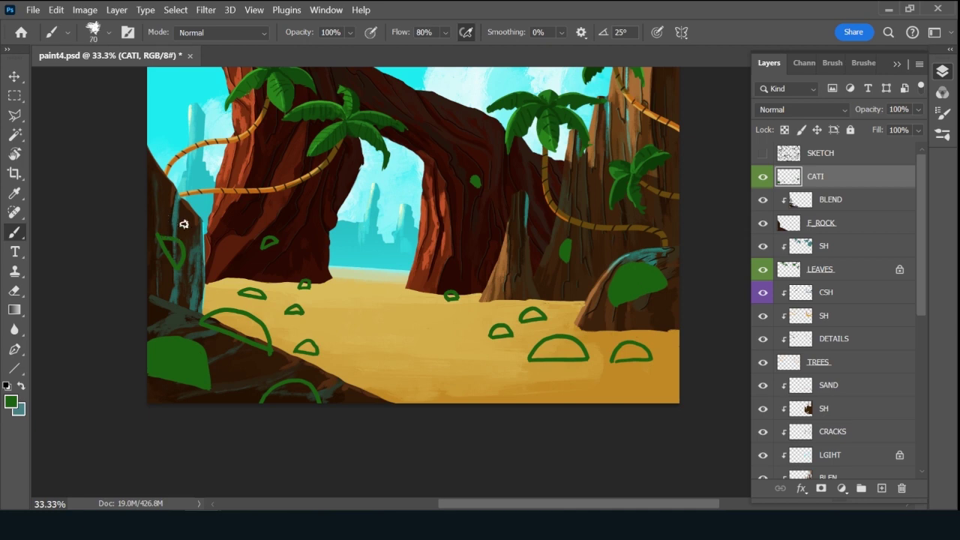
pyautogui.moveTo(176, 250); pyautogui.dragTo(176, 253)
pyautogui.press(']')
pyautogui.moveTo(206, 317)
pyautogui.mouseDown()
pyautogui.moveTo(235, 315)
pyautogui.moveTo(265, 346)
pyautogui.moveTo(243, 315)
pyautogui.moveTo(210, 322)
pyautogui.moveTo(264, 343)
pyautogui.mouseUp()
pyautogui.moveTo(300, 385)
pyautogui.mouseDown()
pyautogui.moveTo(262, 405)
pyautogui.moveTo(291, 388)
pyautogui.moveTo(282, 393)
pyautogui.moveTo(295, 401)
pyautogui.moveTo(306, 388)
pyautogui.moveTo(336, 391)
pyautogui.mouseUp()
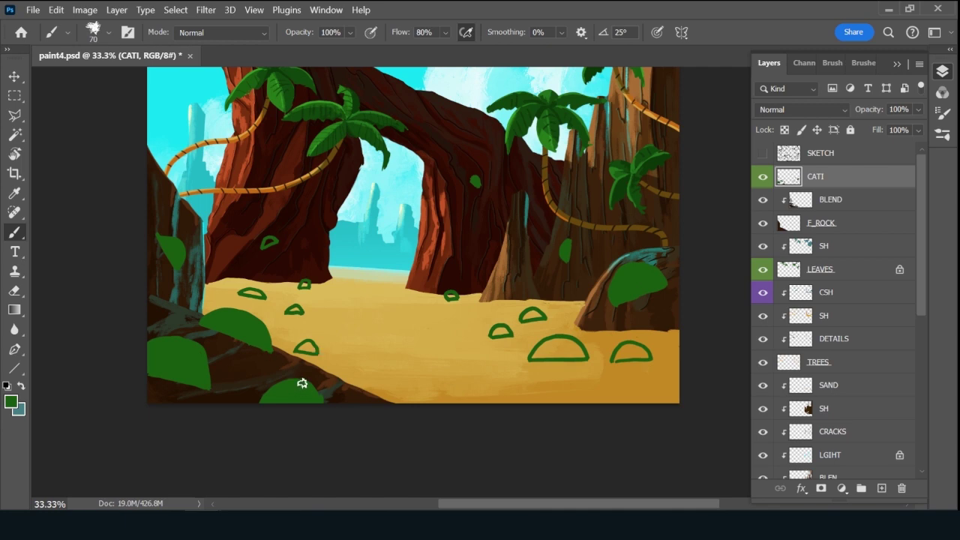
# Fill the remaining cactus outlines on the right rock and sand with solid green.
pyautogui.press('[')
pyautogui.press('[')
pyautogui.press('[')
pyautogui.press(']')
pyautogui.moveTo(577, 345)
pyautogui.mouseDown()
pyautogui.moveTo(547, 340)
pyautogui.moveTo(534, 356)
pyautogui.moveTo(583, 354)
pyautogui.moveTo(551, 341)
pyautogui.moveTo(572, 349)
pyautogui.moveTo(537, 357)
pyautogui.moveTo(580, 353)
pyautogui.mouseUp()
pyautogui.moveTo(640, 347)
pyautogui.mouseDown()
pyautogui.moveTo(614, 359)
pyautogui.moveTo(641, 353)
pyautogui.mouseUp()
pyautogui.moveTo(498, 328); pyautogui.dragTo(531, 316)
pyautogui.moveTo(447, 294); pyautogui.dragTo(448, 295)
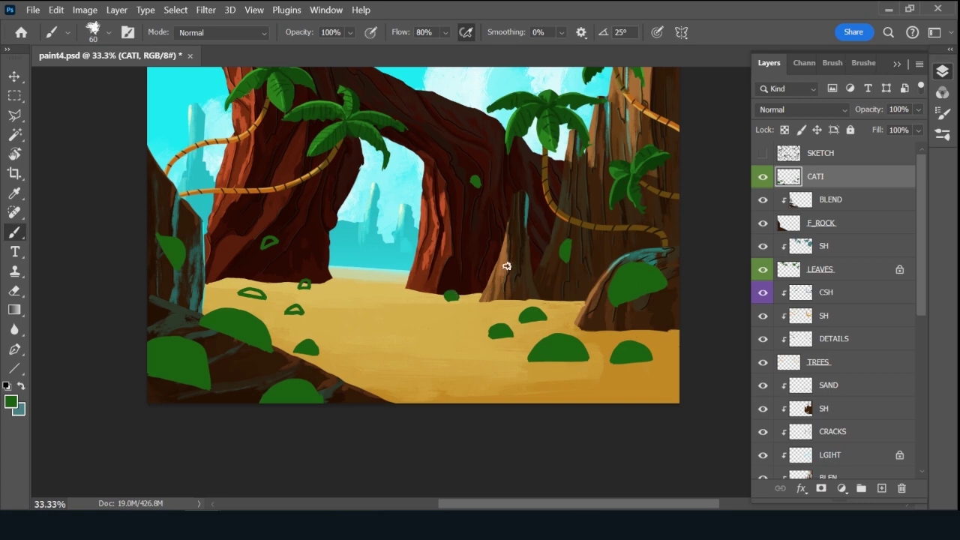
pyautogui.moveTo(265, 242); pyautogui.dragTo(268, 243)
pyautogui.moveTo(250, 292)
pyautogui.mouseDown()
pyautogui.moveTo(260, 294)
pyautogui.moveTo(247, 293)
pyautogui.mouseUp()
pyautogui.moveTo(306, 284); pyautogui.dragTo(304, 286)
# Lock transparent pixels on CATI and choose a darker green as the foreground colour.
pyautogui.press('/')
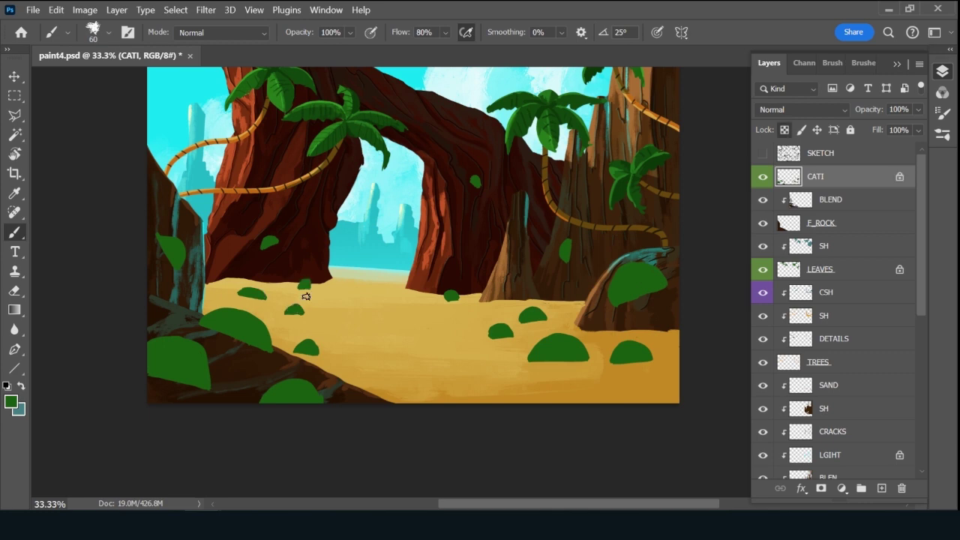
pyautogui.click(11, 403)
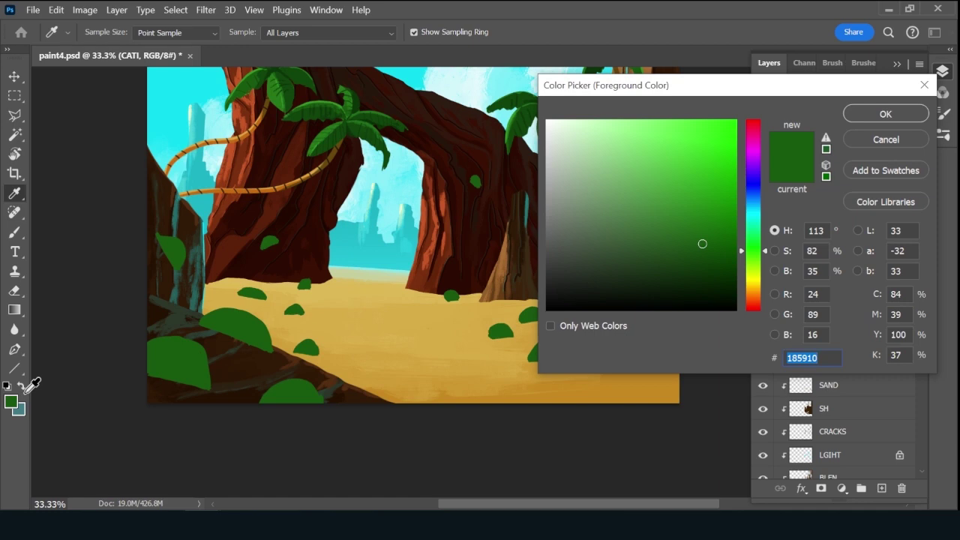
pyautogui.moveTo(704, 247); pyautogui.dragTo(711, 262)
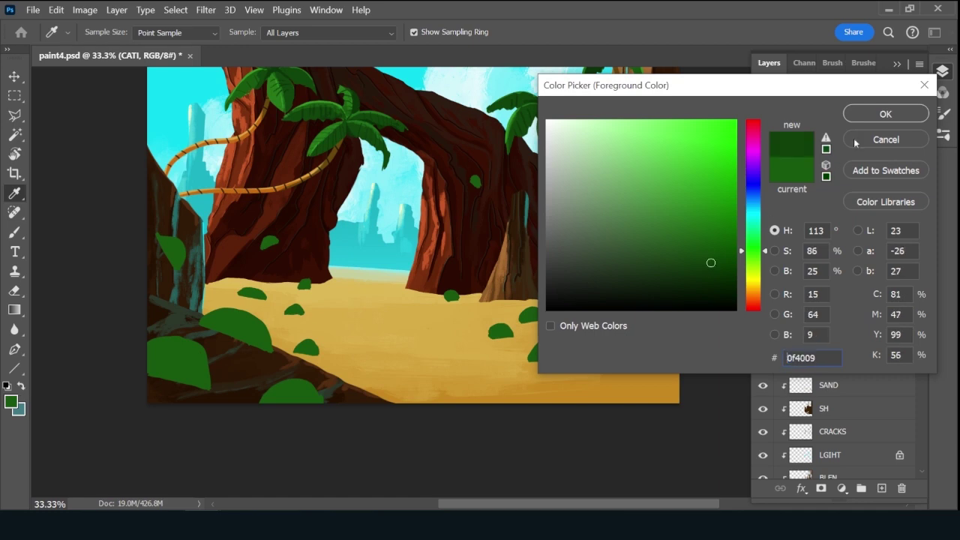
pyautogui.click(886, 114)
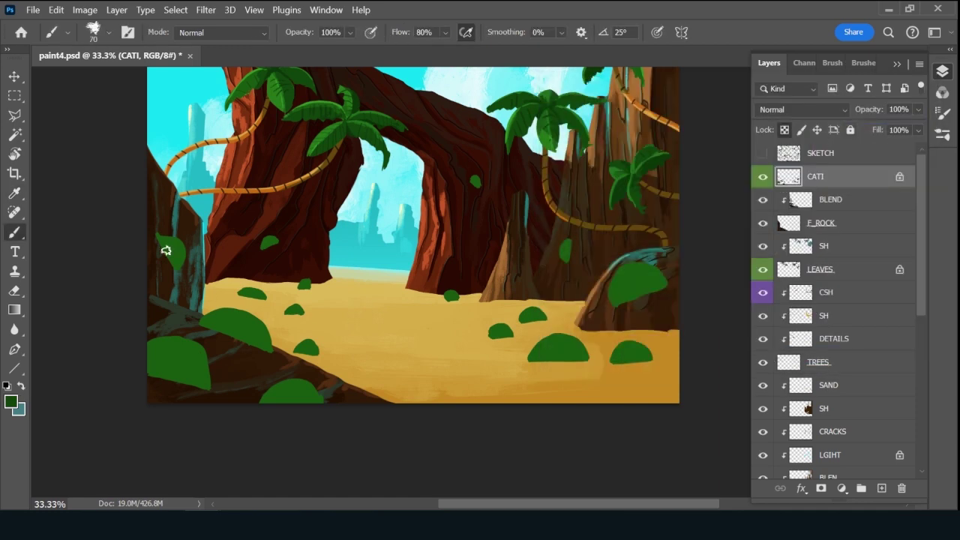
pyautogui.press(']')
pyautogui.press(']')
pyautogui.press(']')
pyautogui.press(']')
pyautogui.press(']')
pyautogui.press(']')
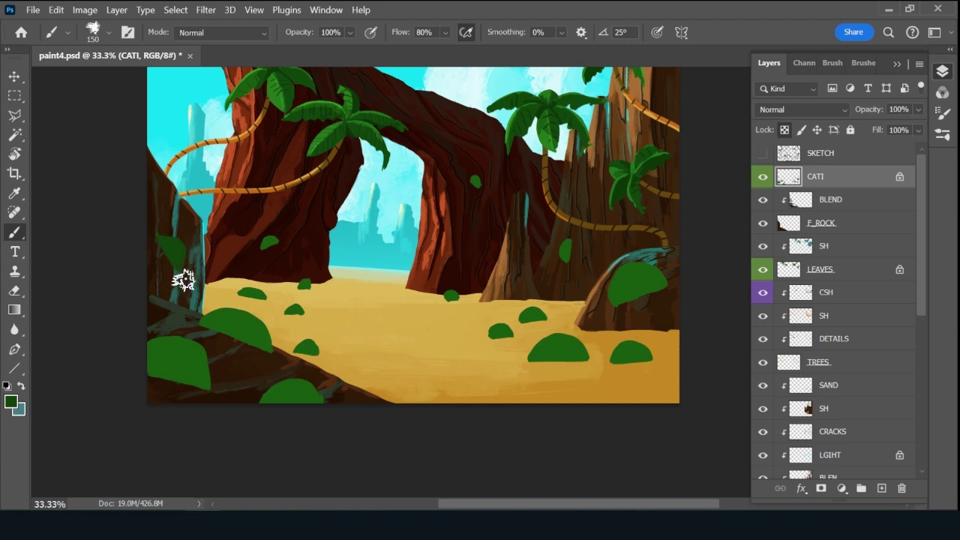
pyautogui.click(11, 402)
pyautogui.moveTo(710, 263); pyautogui.dragTo(716, 275)
pyautogui.click(886, 114)
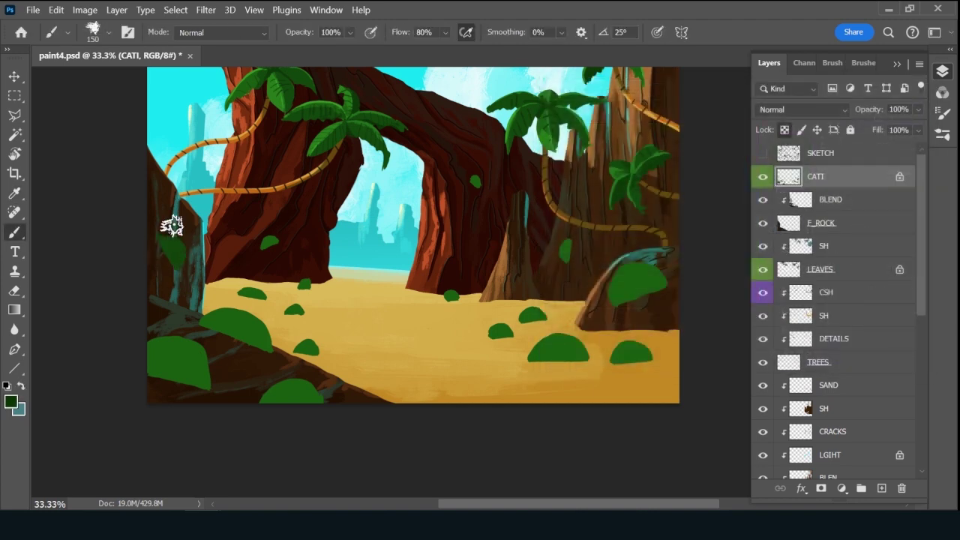
# Shade the lower-left leaves, rock, and leaves near the arch dark green, then add a new layer.
pyautogui.press(']')
pyautogui.moveTo(168, 330)
pyautogui.mouseDown()
pyautogui.moveTo(159, 355)
pyautogui.moveTo(181, 345)
pyautogui.moveTo(164, 377)
pyautogui.moveTo(208, 384)
pyautogui.moveTo(216, 367)
pyautogui.moveTo(163, 368)
pyautogui.moveTo(219, 387)
pyautogui.moveTo(220, 315)
pyautogui.moveTo(207, 329)
pyautogui.moveTo(267, 320)
pyautogui.moveTo(264, 401)
pyautogui.moveTo(290, 372)
pyautogui.moveTo(322, 403)
pyautogui.mouseUp()
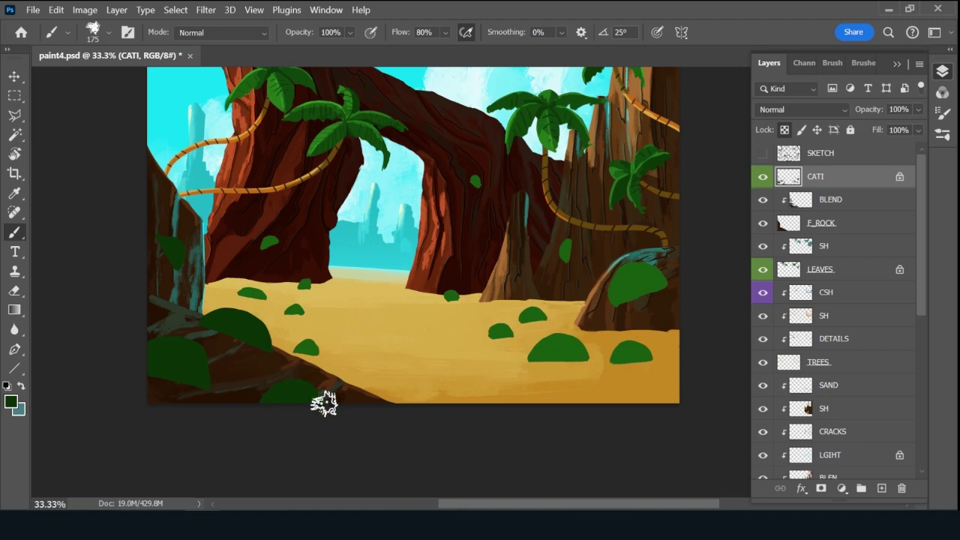
pyautogui.press(']')
pyautogui.press(']')
pyautogui.press(']')
pyautogui.press(']')
pyautogui.press(']')
pyautogui.press(']')
pyautogui.press(']')
pyautogui.press(']')
pyautogui.press(']')
pyautogui.press(']')
pyautogui.press(']')
pyautogui.press(']')
pyautogui.press(']')
pyautogui.press(']')
pyautogui.press(']')
pyautogui.press(']')
pyautogui.press(']')
pyautogui.press(']')
pyautogui.press('[')
pyautogui.press('[')
pyautogui.press('[')
pyautogui.press('[')
pyautogui.press('[')
pyautogui.press('[')
pyautogui.press('[')
pyautogui.press('[')
pyautogui.press('[')
pyautogui.press('[')
pyautogui.press('[')
pyautogui.press('[')
pyautogui.press('[')
pyautogui.press('[')
pyautogui.press('[')
pyautogui.press('[')
pyautogui.press('[')
pyautogui.press('[')
pyautogui.press('[')
pyautogui.press('[')
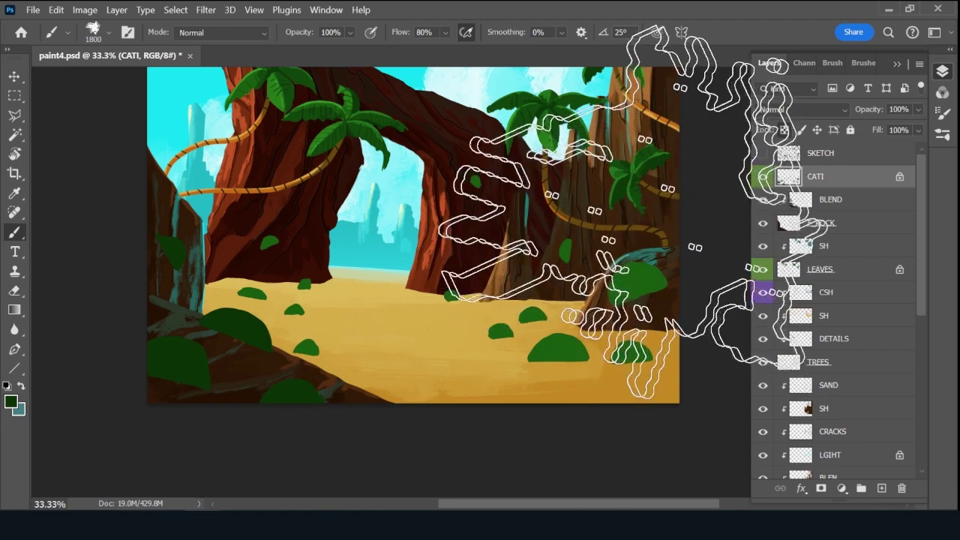
pyautogui.press(']')
pyautogui.press(']')
pyautogui.press(']')
pyautogui.press(']')
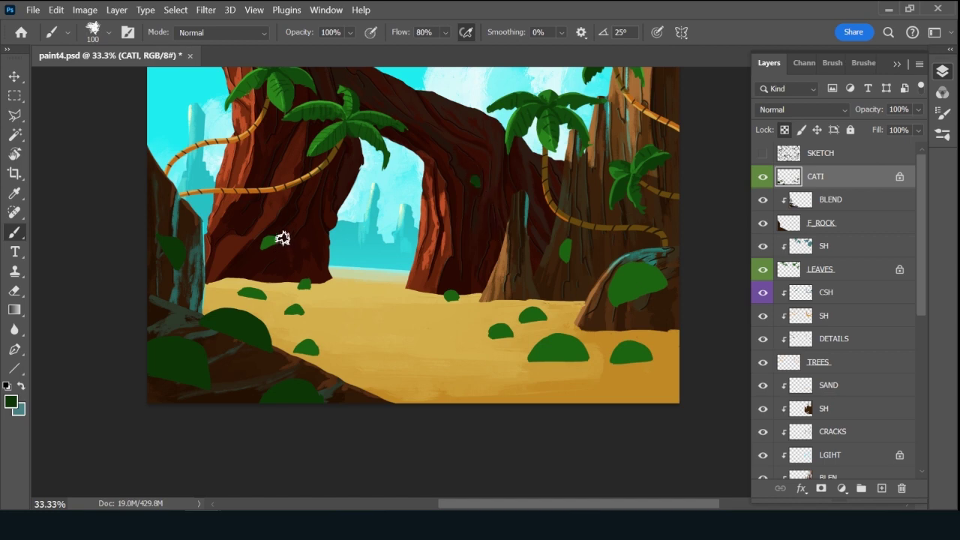
pyautogui.moveTo(549, 260)
pyautogui.mouseDown()
pyautogui.moveTo(573, 280)
pyautogui.moveTo(659, 265)
pyautogui.moveTo(609, 299)
pyautogui.moveTo(665, 273)
pyautogui.moveTo(617, 313)
pyautogui.mouseUp()
pyautogui.click(636, 273)
pyautogui.press('[')
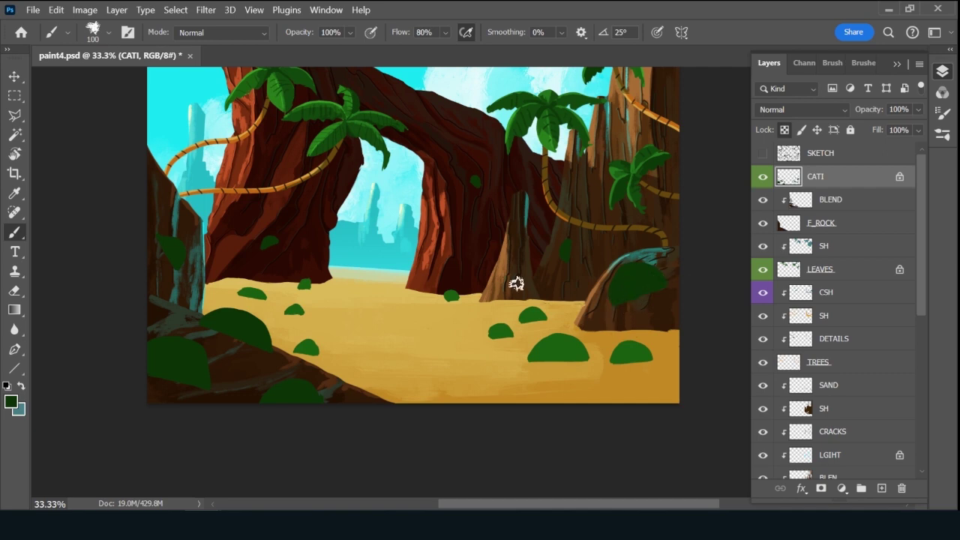
pyautogui.click(882, 487)
# Clip the new layer to CATI, rename it BLEND, and pick a different brush preset.
pyautogui.keyDown('alt'); pyautogui.click(846, 181); pyautogui.keyUp('alt')
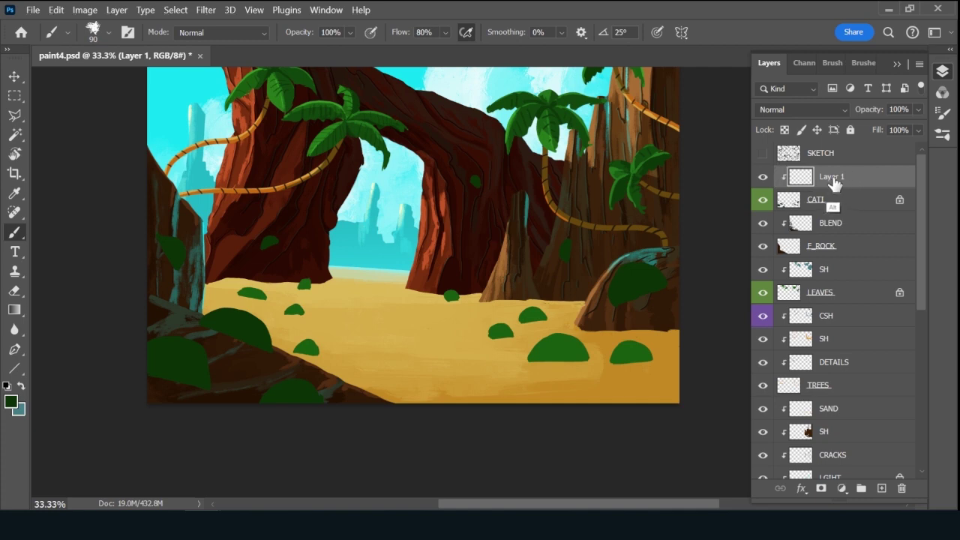
pyautogui.doubleClick(831, 179)
pyautogui.write('BLEND')
pyautogui.press('Return')
pyautogui.click(864, 63)
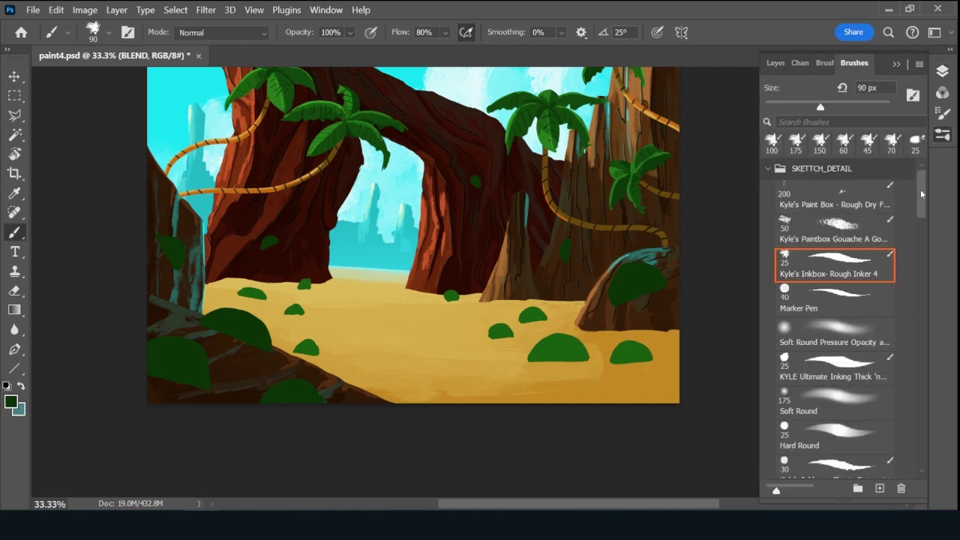
pyautogui.moveTo(920, 189); pyautogui.dragTo(918, 270)
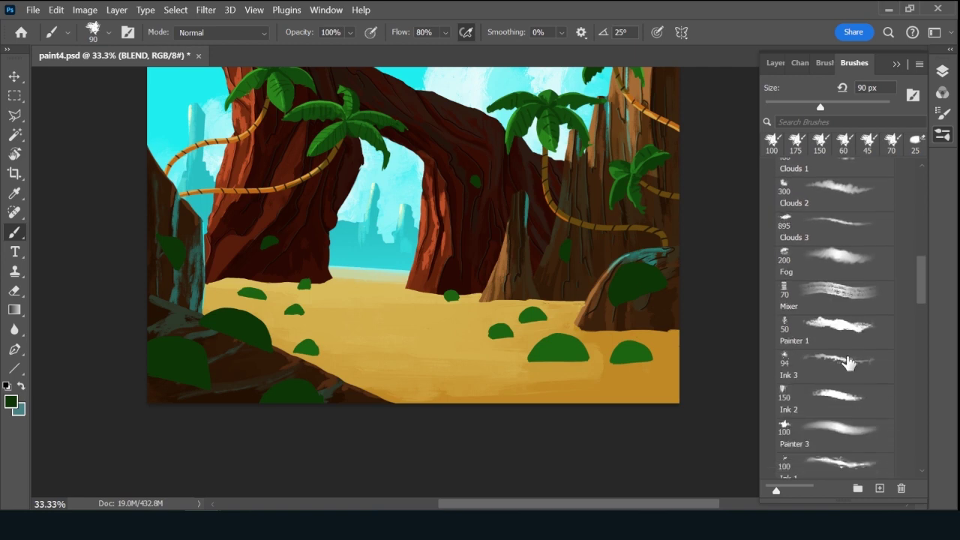
pyautogui.click(833, 399)
pyautogui.click(777, 64)
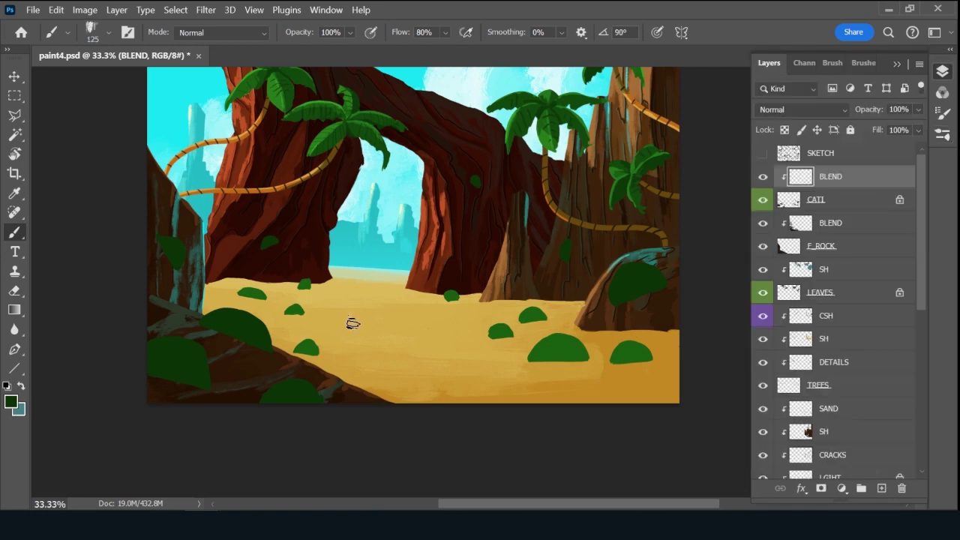
# Shade the bushes on the sand darker with sampled greens, then sample the cyan sky colour.
pyautogui.click(11, 402)
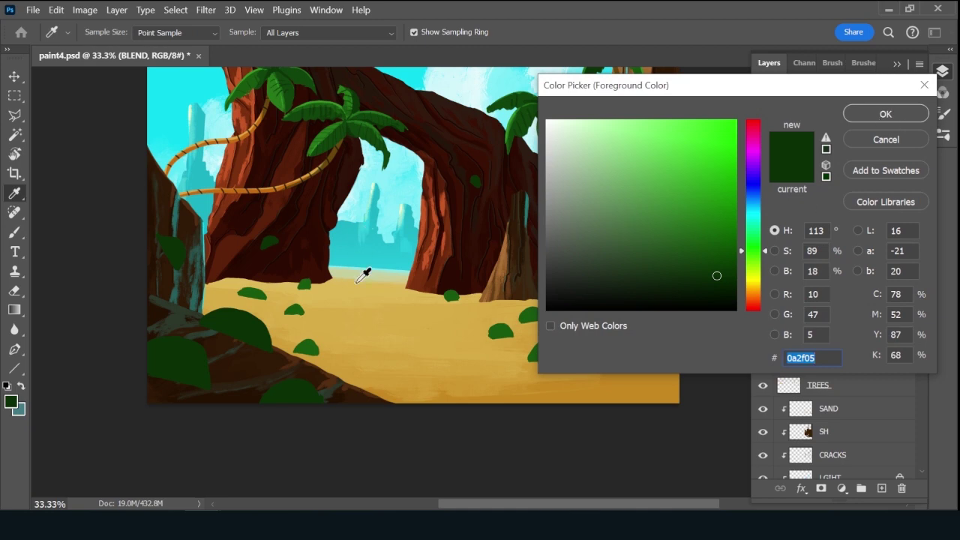
pyautogui.press('Return')
pyautogui.press('[')
pyautogui.press('[')
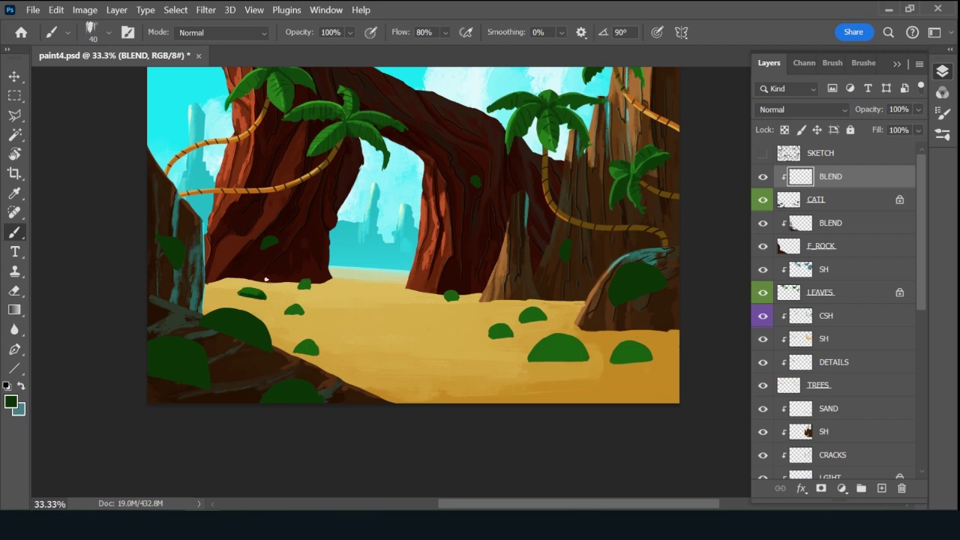
pyautogui.press('x')
pyautogui.keyDown('alt'); pyautogui.click(252, 289); pyautogui.keyUp('alt')
pyautogui.press('x')
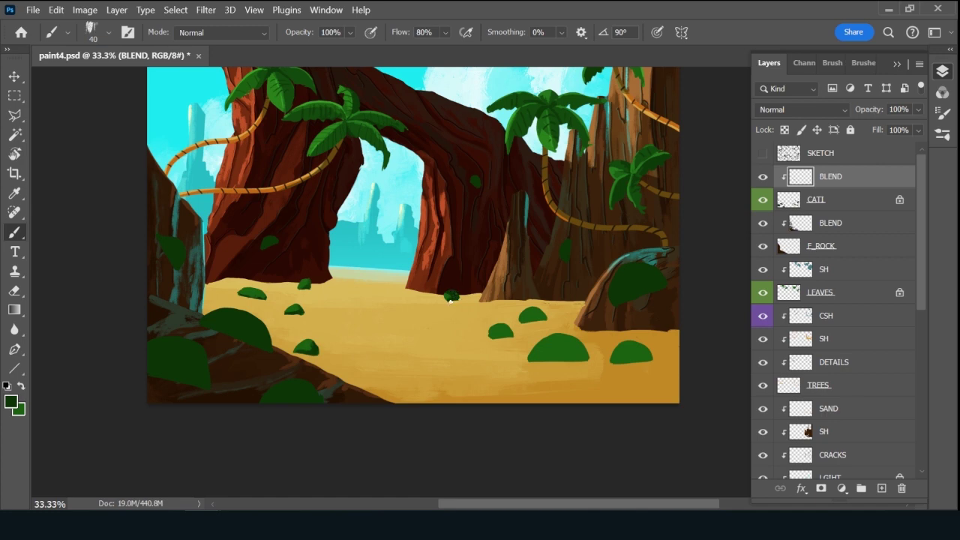
pyautogui.keyDown('alt'); pyautogui.click(451, 299); pyautogui.keyUp('alt')
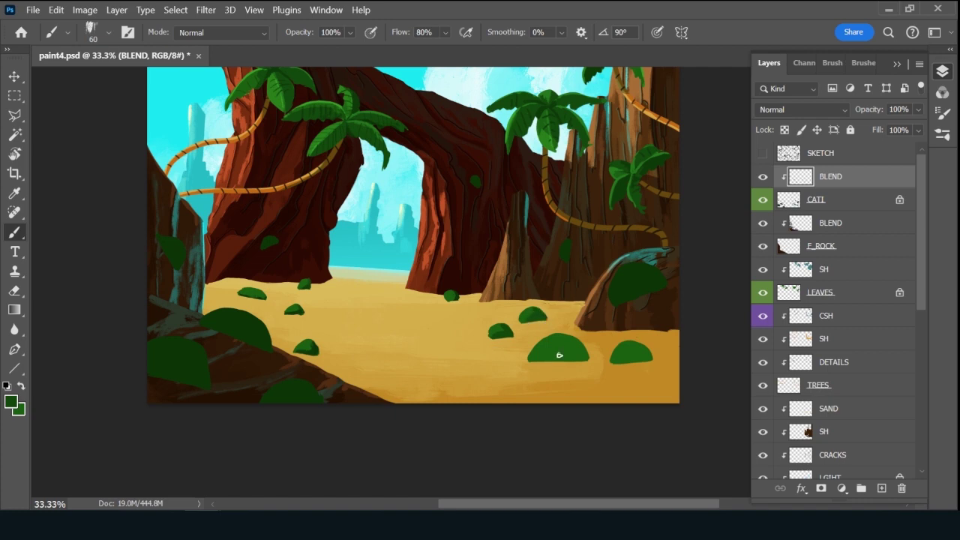
pyautogui.moveTo(571, 335)
pyautogui.mouseDown()
pyautogui.moveTo(534, 364)
pyautogui.moveTo(566, 352)
pyautogui.mouseUp()
pyautogui.moveTo(635, 342); pyautogui.dragTo(639, 348)
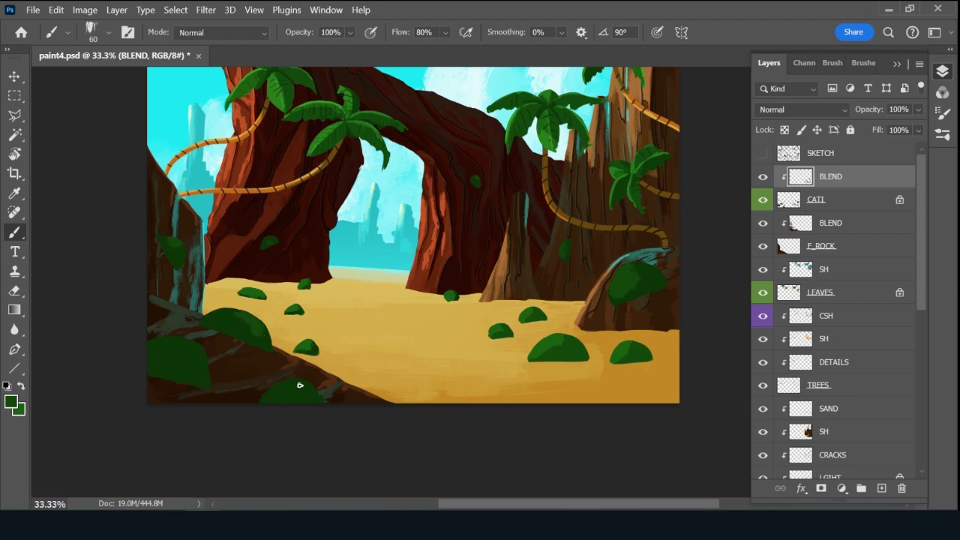
pyautogui.keyDown('alt'); pyautogui.click(203, 96); pyautogui.keyUp('alt')
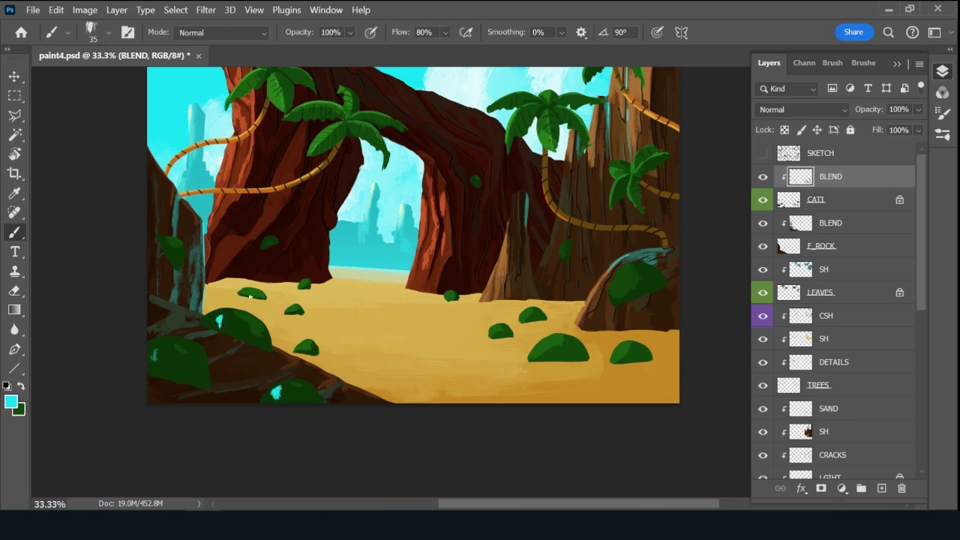
# Repaint the lower-left bush in sampled greens over the cyan highlight and extend it along the bottom edge.
pyautogui.press(']')
pyautogui.press(']')
pyautogui.press('x')
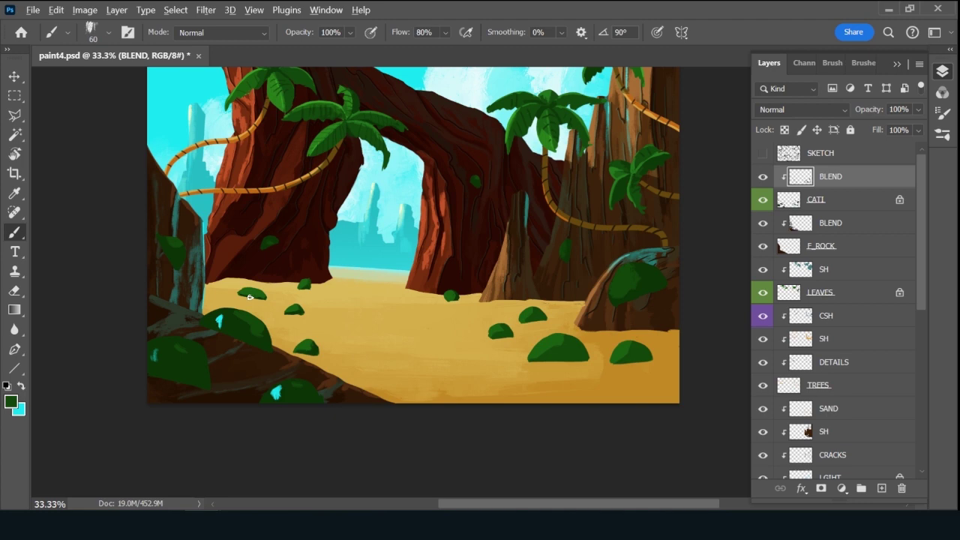
pyautogui.keyDown('alt'); pyautogui.click(153, 351); pyautogui.keyUp('alt')
pyautogui.moveTo(157, 357); pyautogui.dragTo(155, 351)
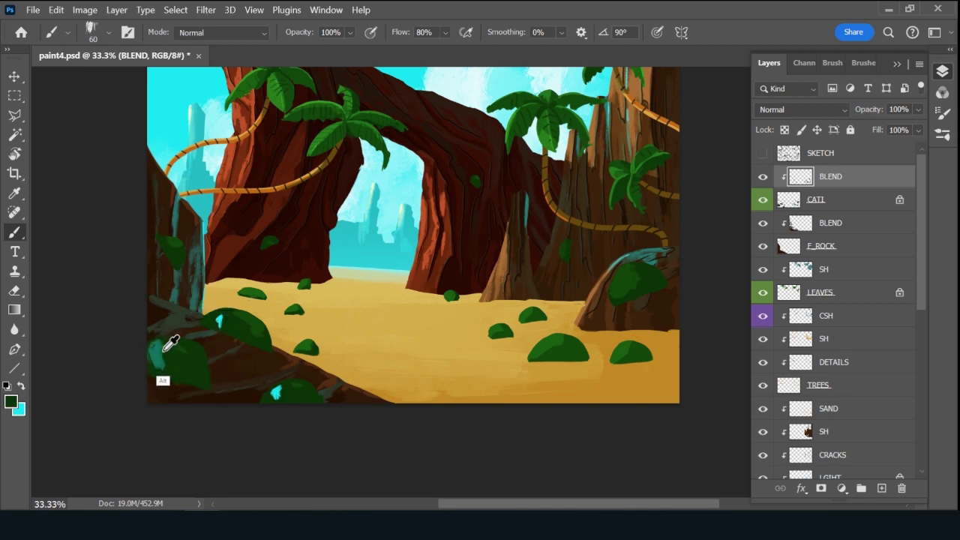
pyautogui.keyDown('alt'); pyautogui.click(165, 349); pyautogui.keyUp('alt')
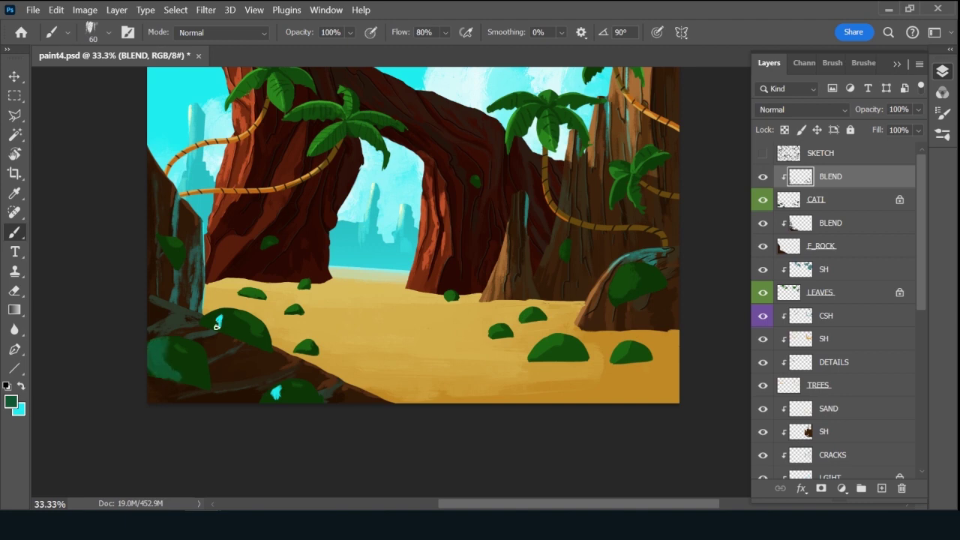
pyautogui.moveTo(216, 326); pyautogui.dragTo(224, 316)
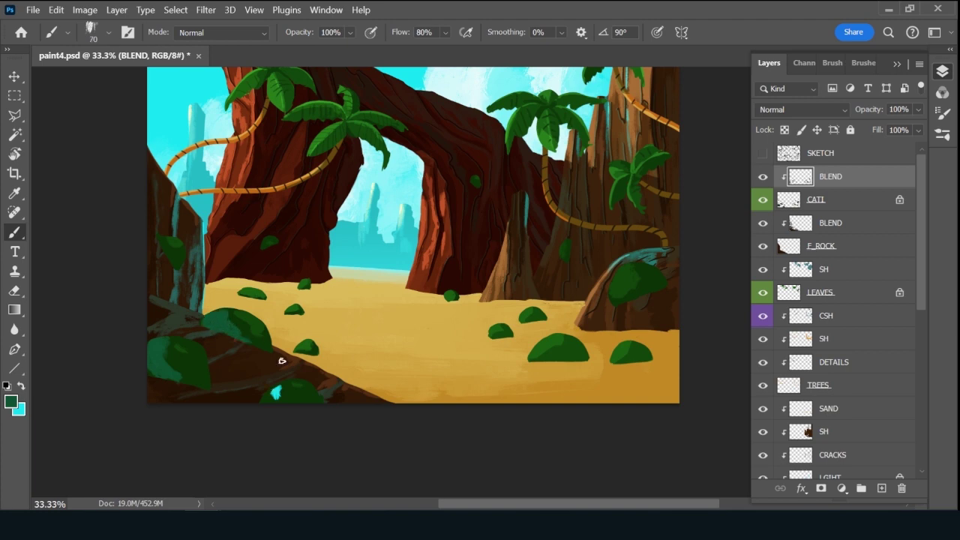
pyautogui.keyDown('alt'); pyautogui.click(175, 342); pyautogui.keyUp('alt')
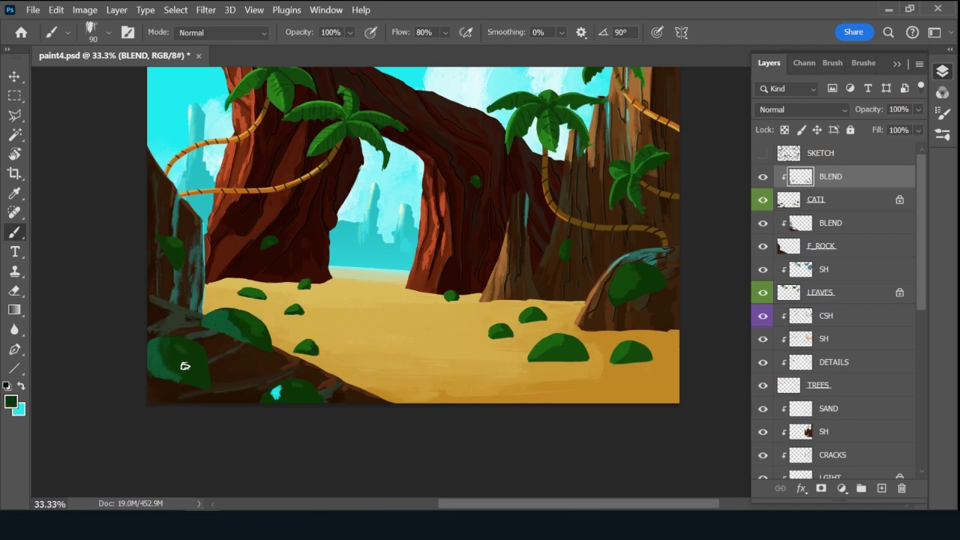
pyautogui.press('x')
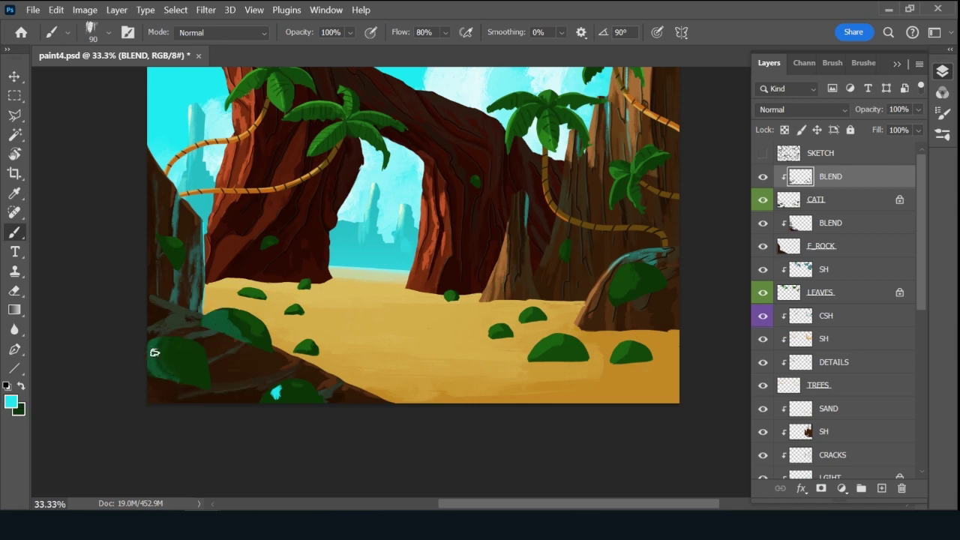
pyautogui.keyDown('alt'); pyautogui.click(159, 354); pyautogui.keyUp('alt')
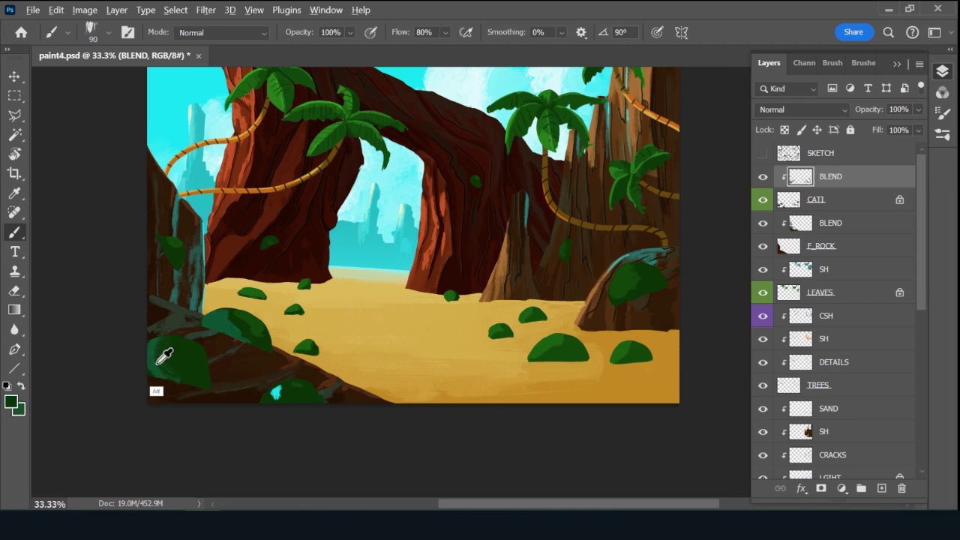
pyautogui.moveTo(157, 367); pyautogui.dragTo(158, 343)
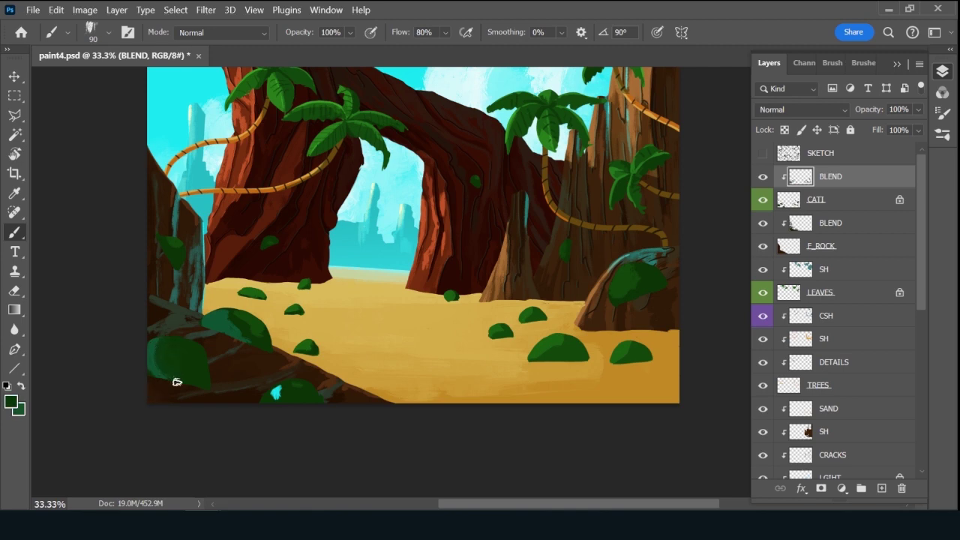
pyautogui.keyDown('alt'); pyautogui.click(226, 313); pyautogui.keyUp('alt')
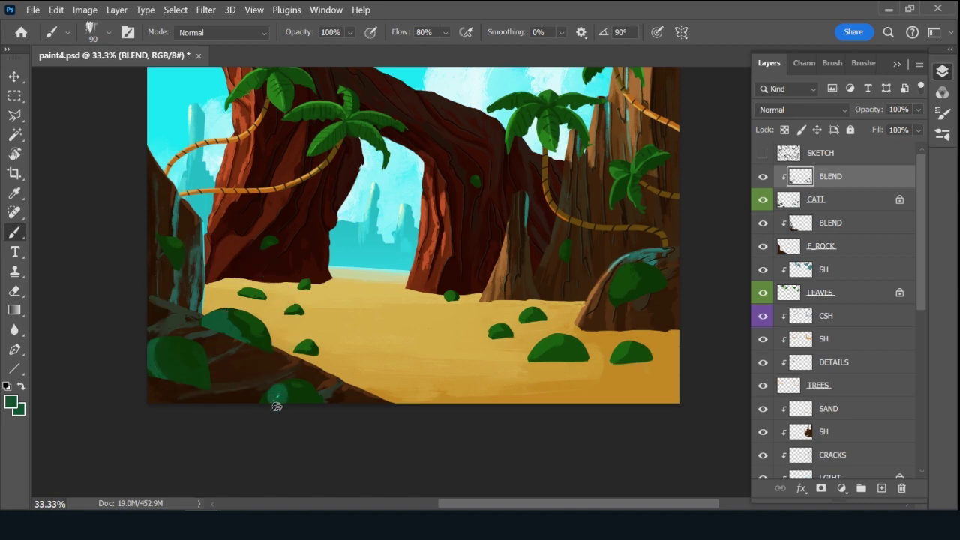
pyautogui.moveTo(306, 394)
pyautogui.mouseDown()
pyautogui.moveTo(311, 403)
pyautogui.moveTo(289, 393)
pyautogui.mouseUp()
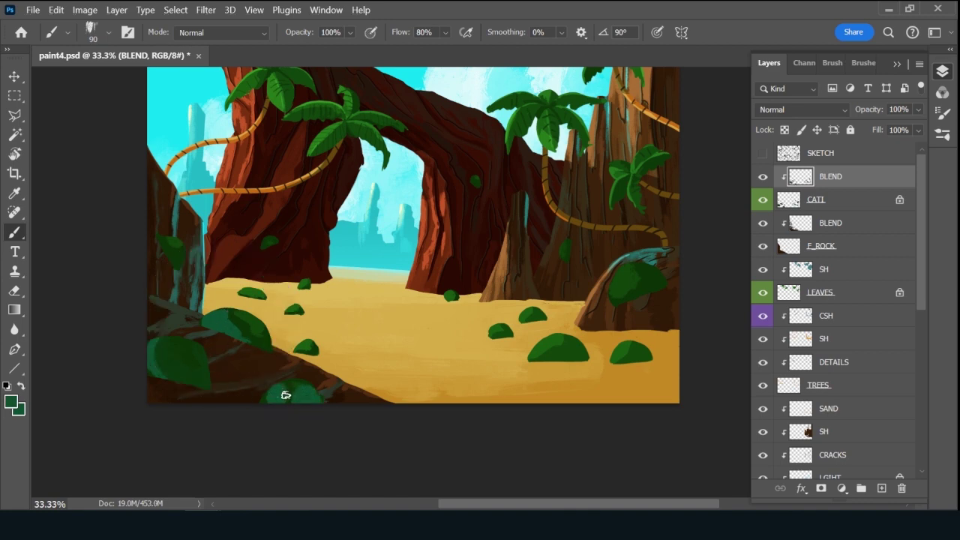
# Extend the green leaf on the left cliff downward, then add a new layer clipped above BLEND.
pyautogui.press('alt')
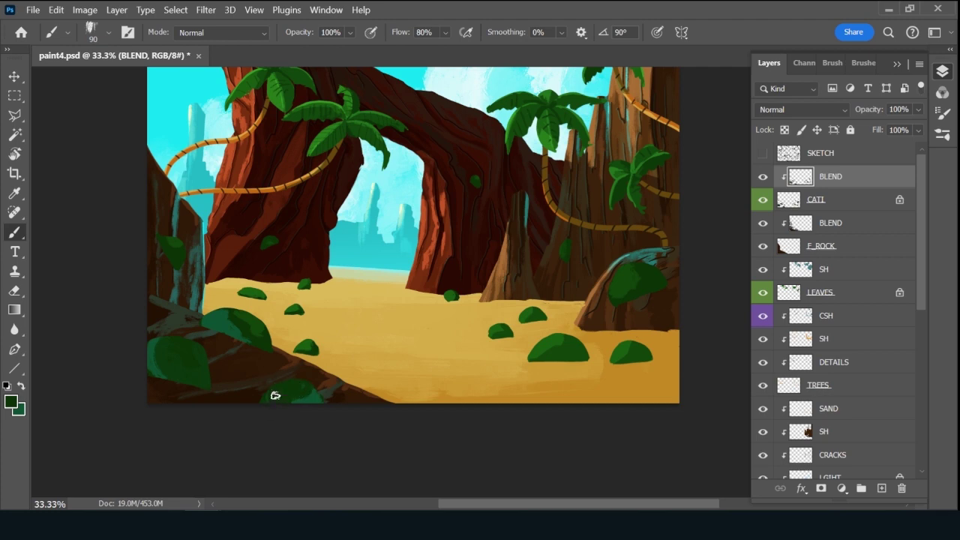
pyautogui.press('alt')
pyautogui.keyDown('alt'); pyautogui.click(228, 308); pyautogui.keyUp('alt')
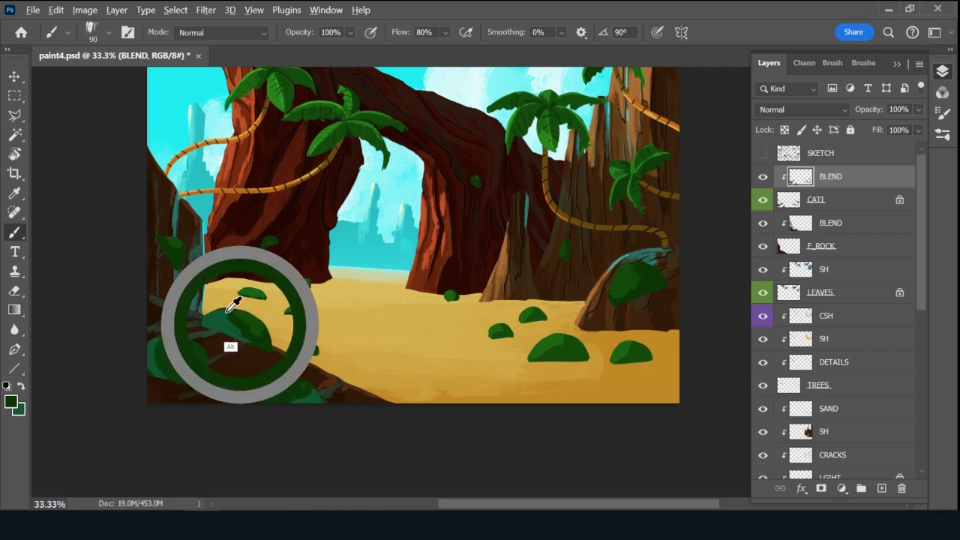
pyautogui.keyDown('alt'); pyautogui.click(265, 332); pyautogui.keyUp('alt')
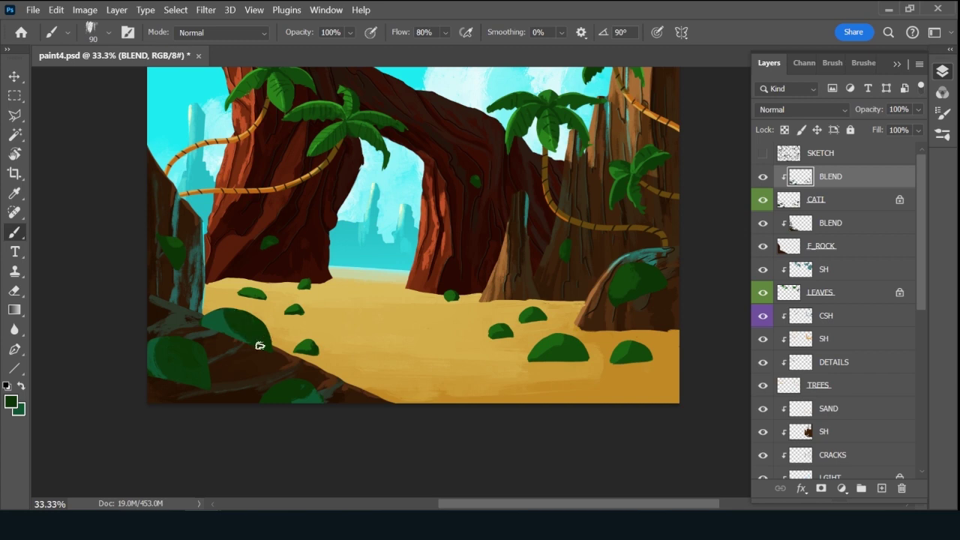
pyautogui.press('alt')
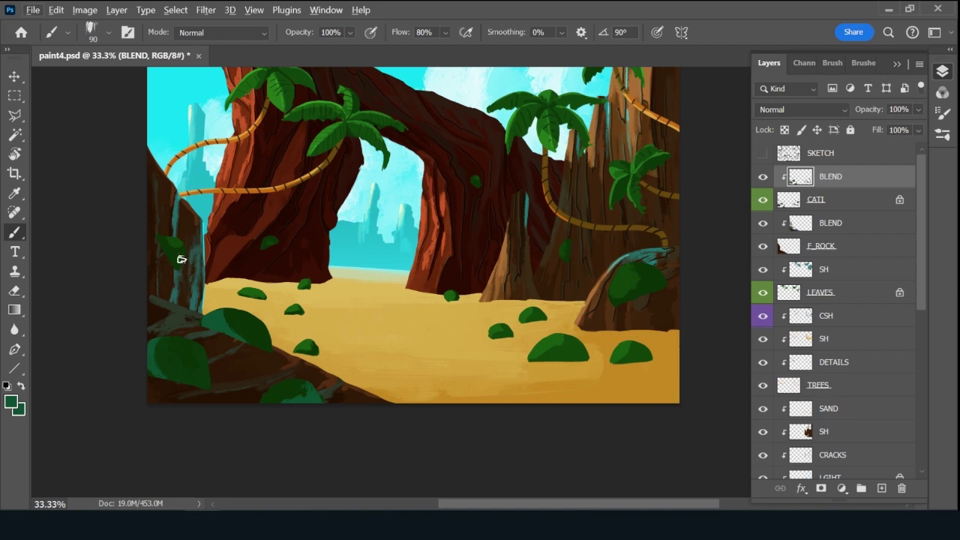
pyautogui.moveTo(171, 257); pyautogui.dragTo(170, 264)
pyautogui.click(881, 488)
pyautogui.press('alt')
# Clip the new layer onto BLEND and rename it DETAILS.
pyautogui.keyDown('alt'); pyautogui.click(844, 184); pyautogui.keyUp('alt')
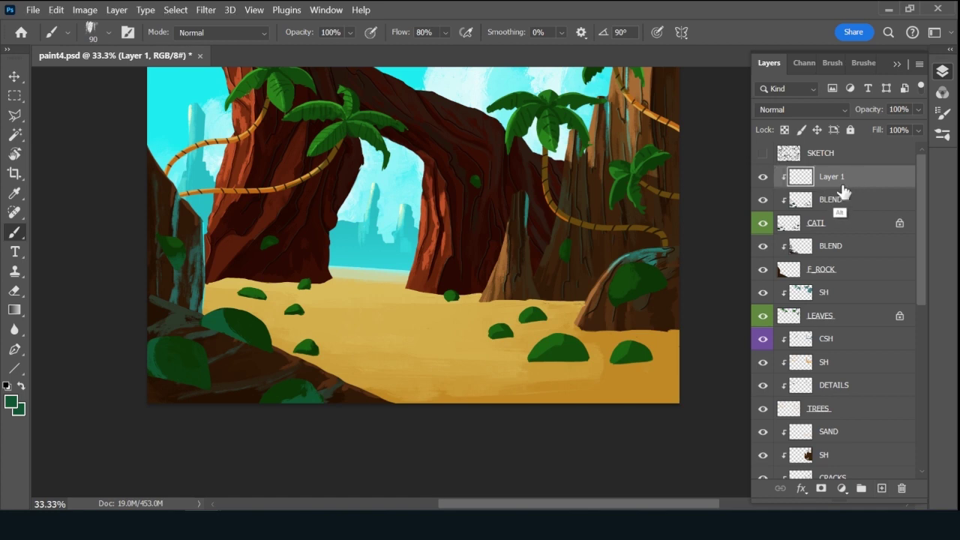
pyautogui.doubleClick(822, 177)
pyautogui.write('DETAILS')
pyautogui.press('Return')
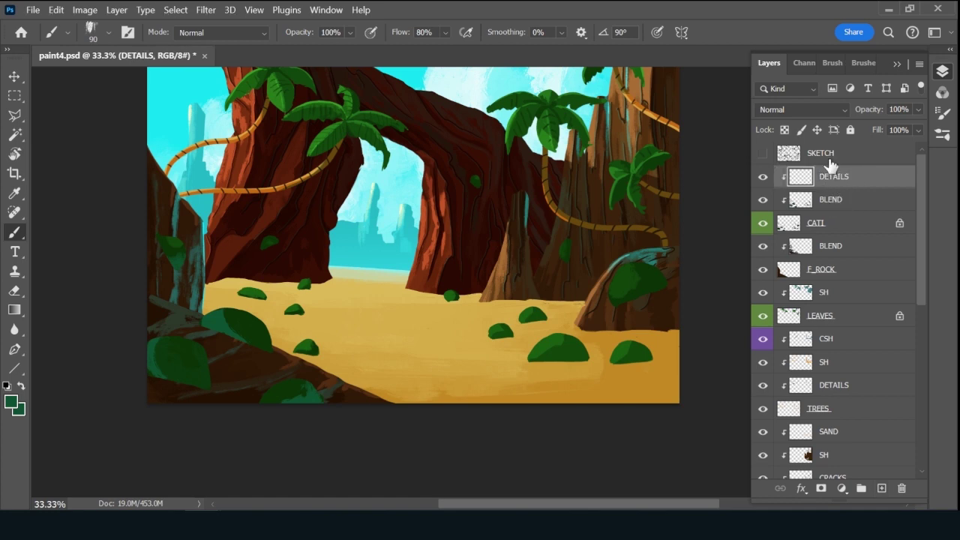
# Select the 175 px textured brush preset.
pyautogui.click(871, 64)
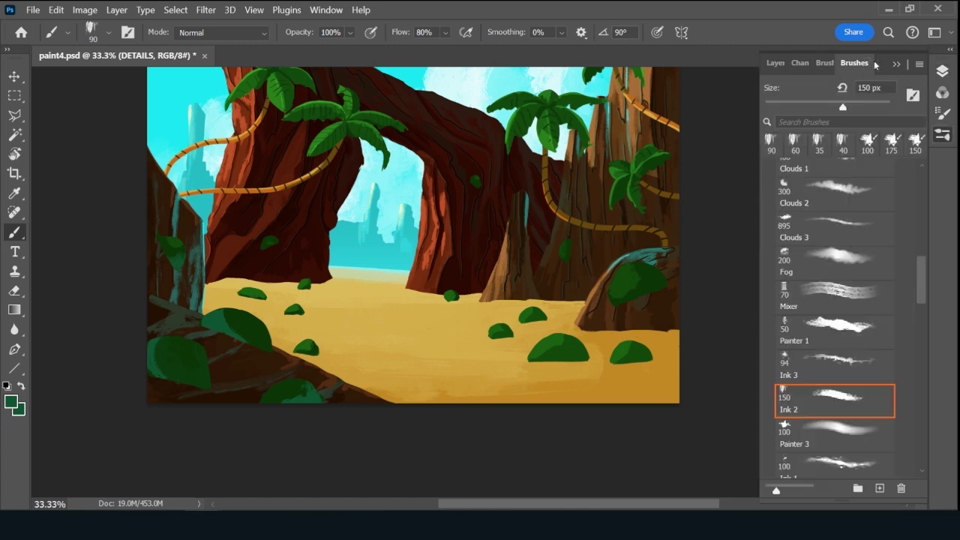
pyautogui.click(892, 143)
pyautogui.click(781, 63)
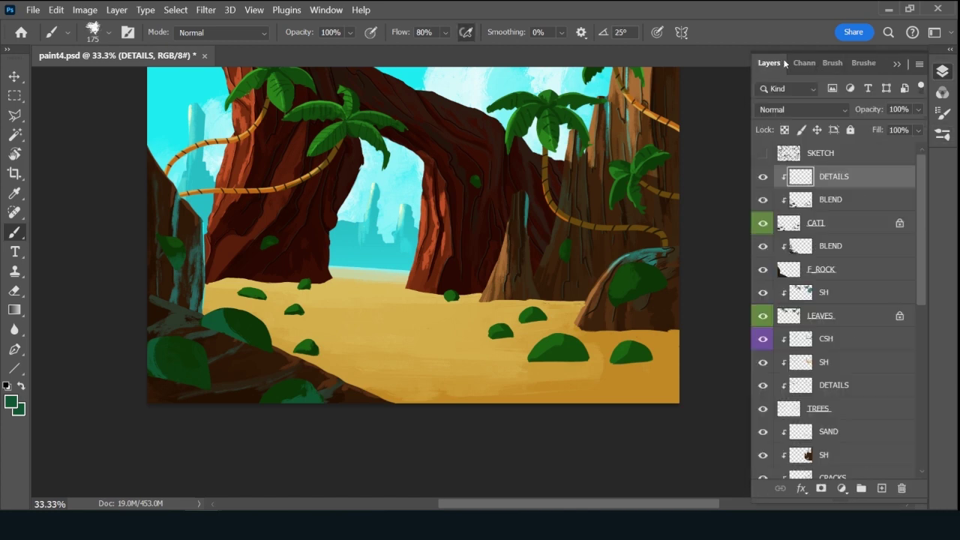
# Set a darker sampled green, shrink the brush to 40 px, and paint the large leaf's midrib.
pyautogui.click(11, 402)
pyautogui.click(430, 303)
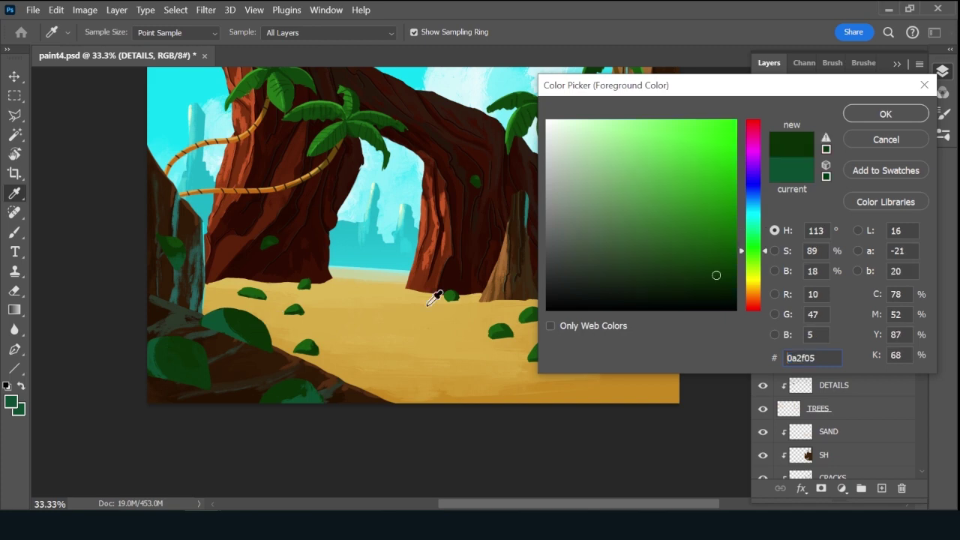
pyautogui.click(718, 286)
pyautogui.click(885, 113)
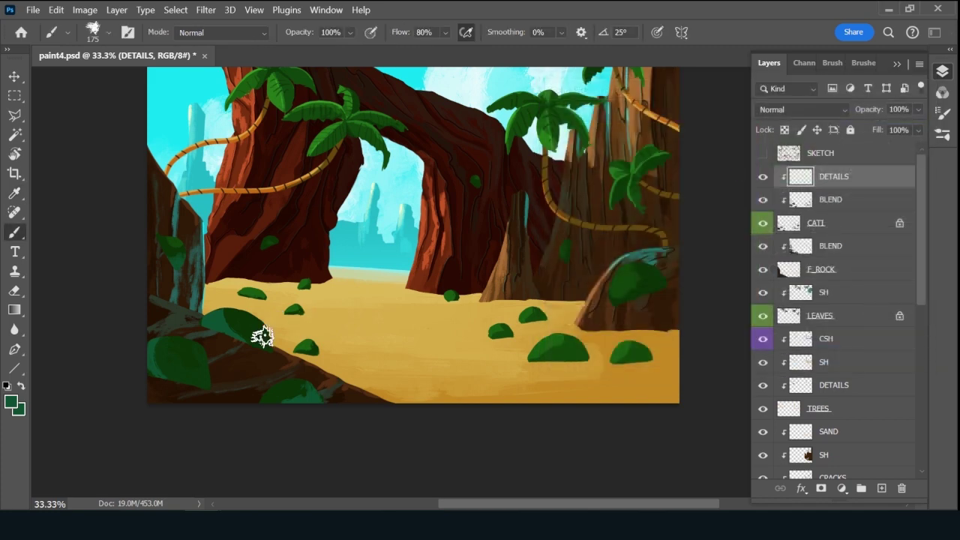
pyautogui.press('[')
pyautogui.press('[')
pyautogui.press('[')
pyautogui.press('[')
pyautogui.press('[')
pyautogui.press('[')
pyautogui.press('[')
pyautogui.press('[')
pyautogui.press('[')
pyautogui.moveTo(243, 314); pyautogui.dragTo(238, 340)
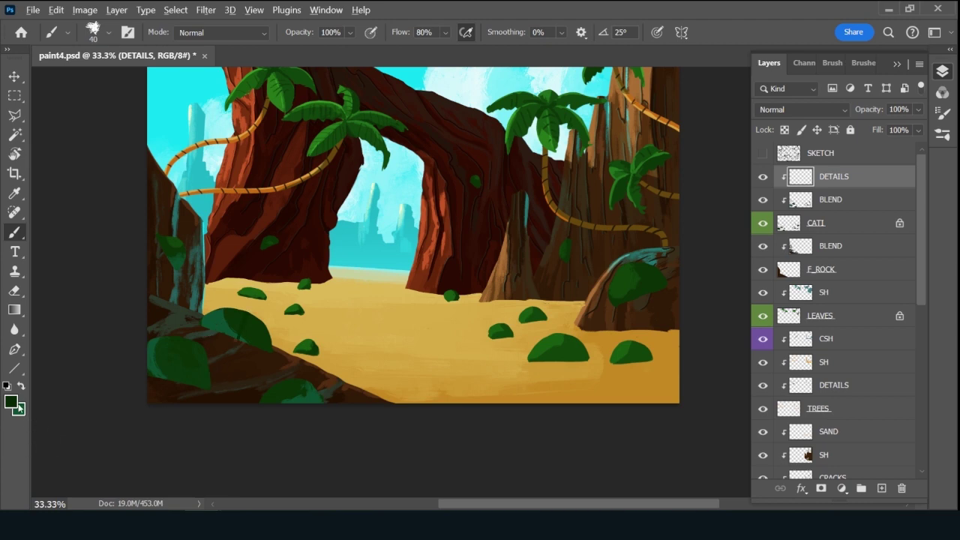
# With an even darker green, paint fanning veins on the lower-left leaf, left rock wall and right rock leaf.
pyautogui.click(17, 405)
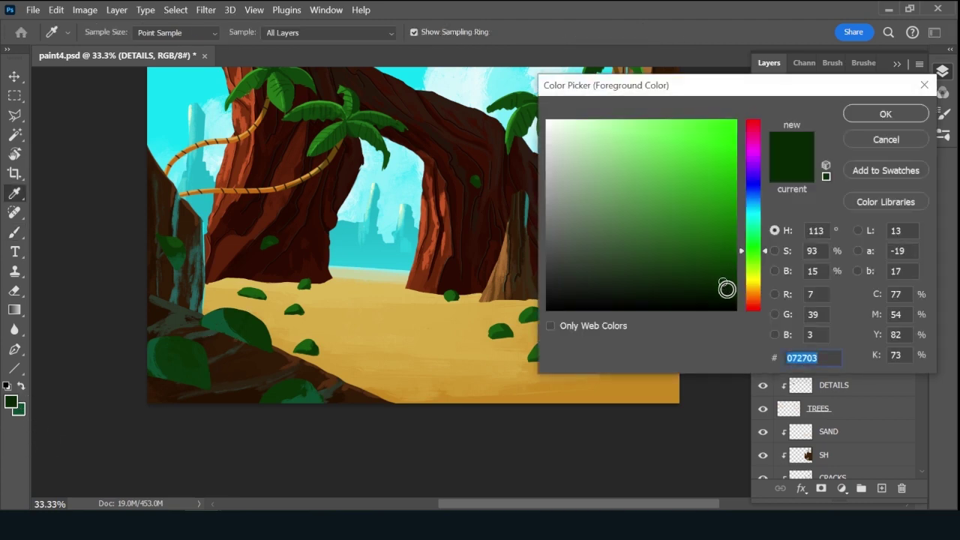
pyautogui.click(727, 289)
pyautogui.click(879, 114)
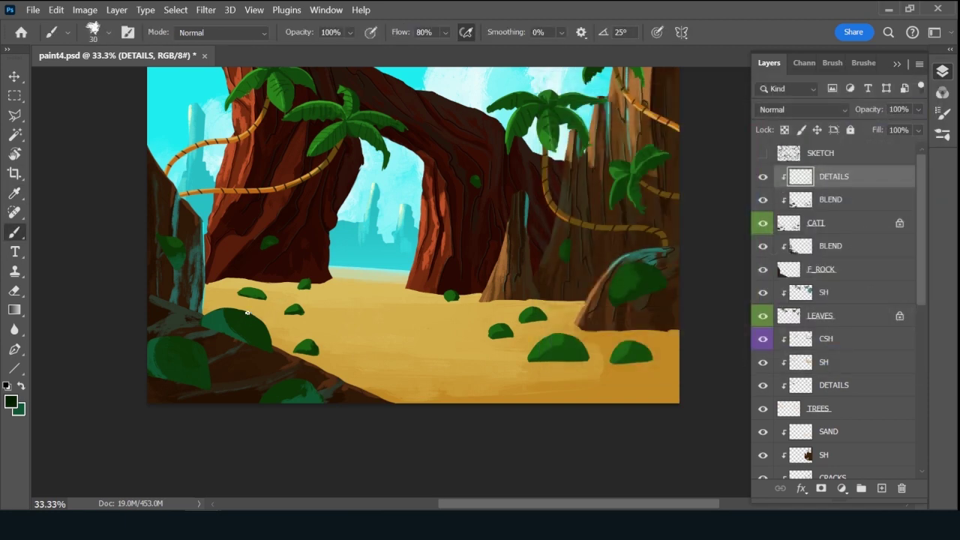
pyautogui.moveTo(235, 337)
pyautogui.mouseDown()
pyautogui.moveTo(248, 316)
pyautogui.moveTo(200, 321)
pyautogui.mouseUp()
pyautogui.moveTo(184, 337)
pyautogui.mouseDown()
pyautogui.moveTo(174, 380)
pyautogui.moveTo(156, 396)
pyautogui.mouseUp()
pyautogui.moveTo(182, 338); pyautogui.dragTo(150, 367)
pyautogui.moveTo(186, 333)
pyautogui.mouseDown()
pyautogui.moveTo(189, 382)
pyautogui.moveTo(195, 360)
pyautogui.moveTo(204, 386)
pyautogui.mouseUp()
pyautogui.moveTo(180, 339); pyautogui.dragTo(160, 343)
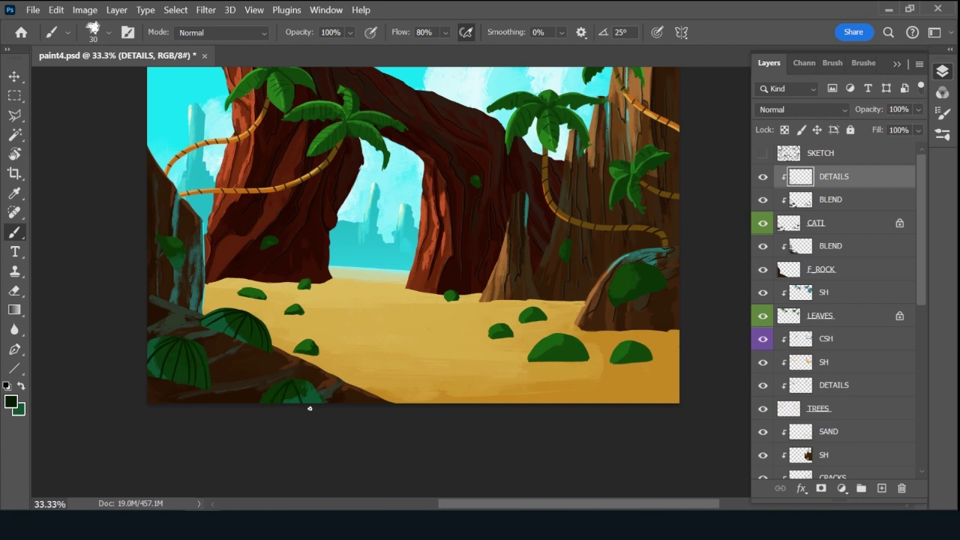
pyautogui.moveTo(181, 246)
pyautogui.mouseDown()
pyautogui.moveTo(155, 267)
pyautogui.moveTo(183, 245)
pyautogui.mouseUp()
pyautogui.moveTo(621, 265)
pyautogui.mouseDown()
pyautogui.moveTo(635, 288)
pyautogui.moveTo(622, 324)
pyautogui.moveTo(624, 264)
pyautogui.moveTo(659, 290)
pyautogui.moveTo(626, 262)
pyautogui.mouseUp()
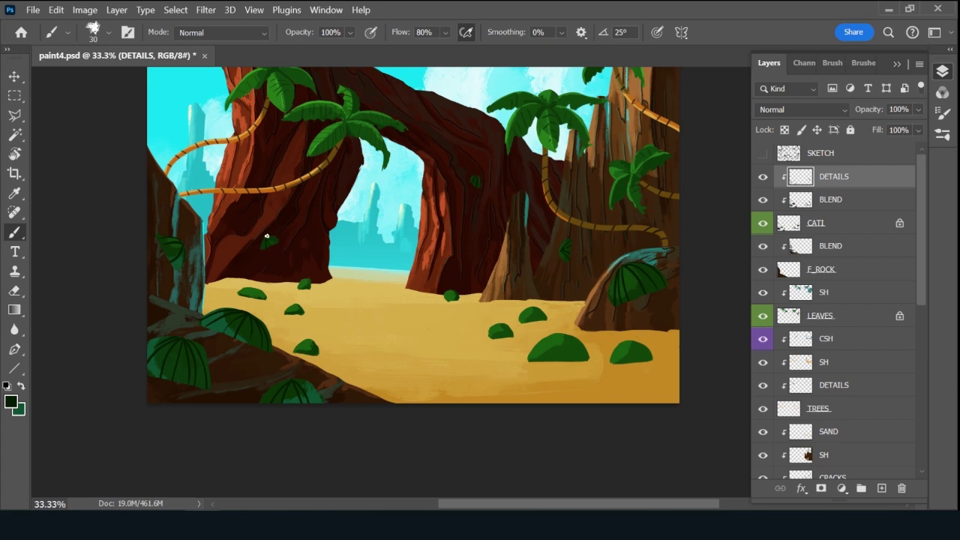
# Swap colours with X and pick a darker green shade as the foreground.
pyautogui.press('x')
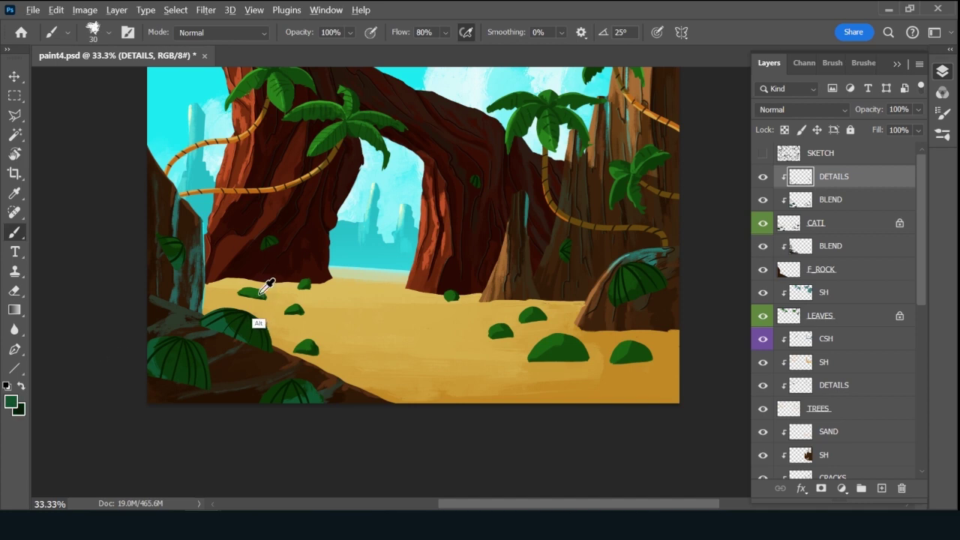
pyautogui.click(10, 403)
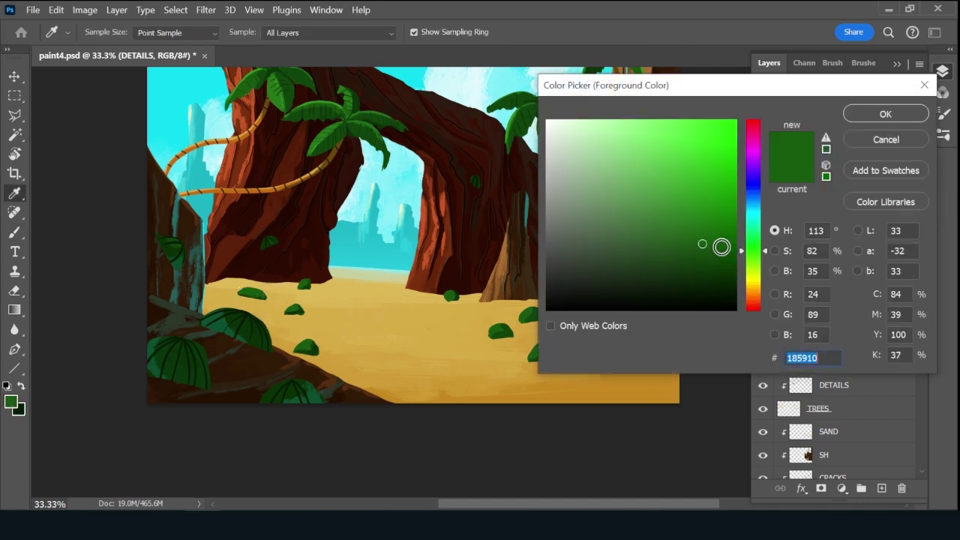
pyautogui.click(710, 254)
pyautogui.click(714, 263)
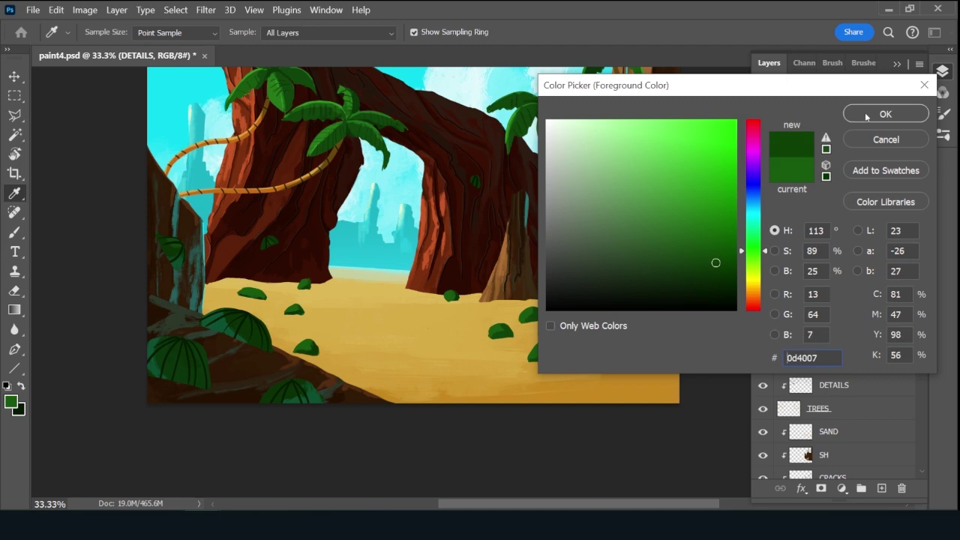
pyautogui.click(885, 114)
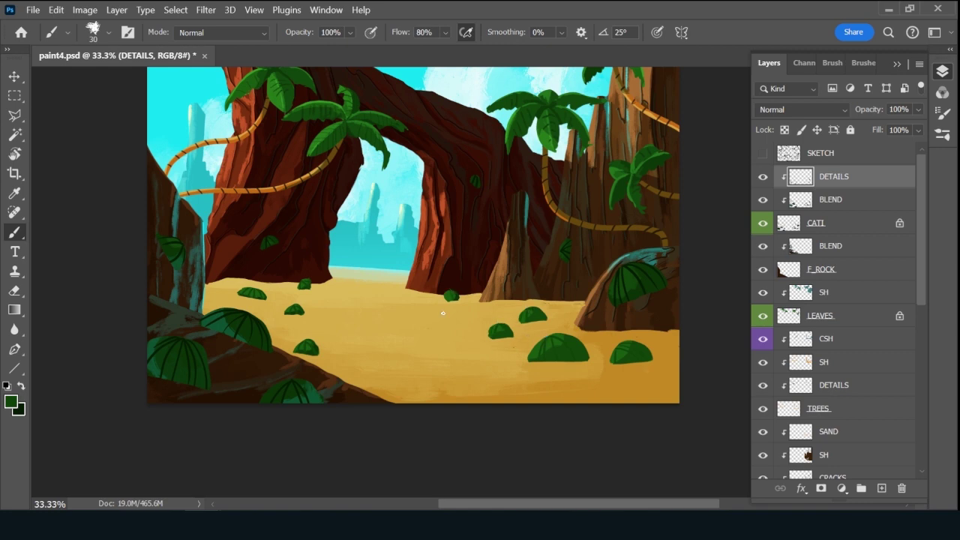
# Add a new layer named POKE and shrink the brush to 20 px.
pyautogui.click(883, 489)
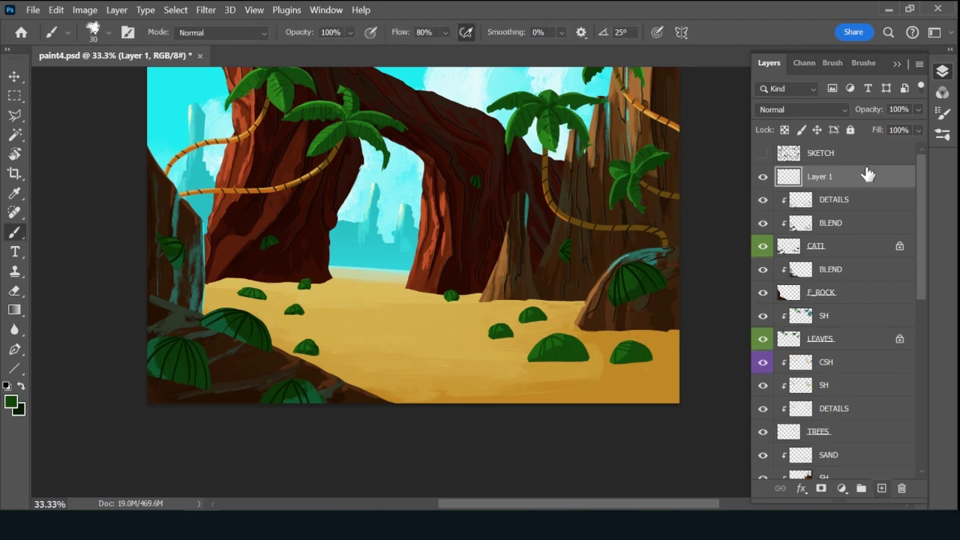
pyautogui.doubleClick(821, 177)
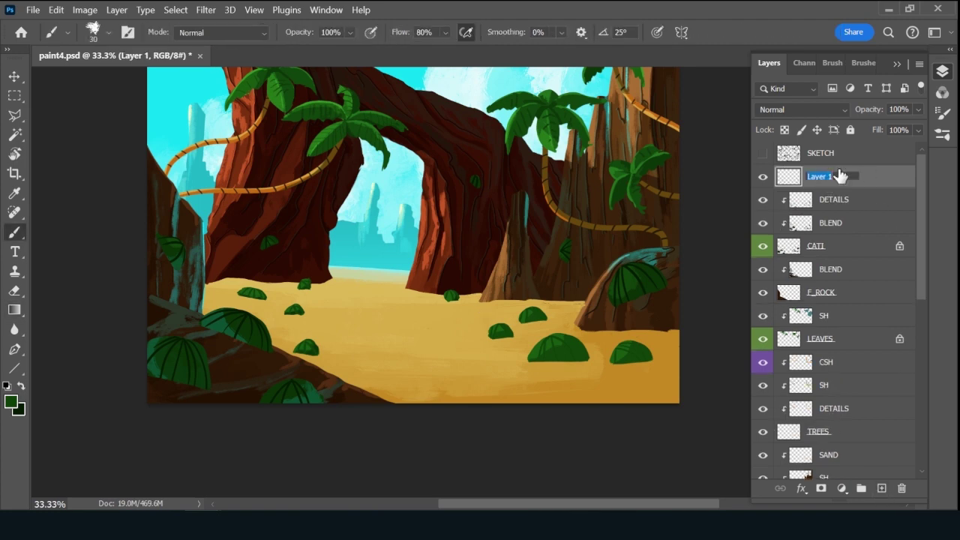
pyautogui.write('POKE')
pyautogui.press('Return')
pyautogui.press('[')
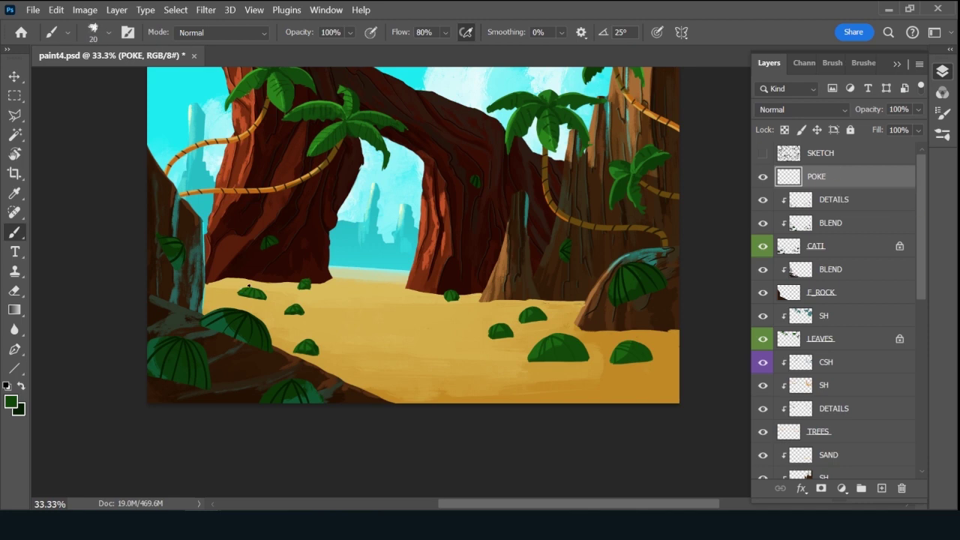
# Paint small dark spikes on the bushes across the sand, left to right.
pyautogui.moveTo(248, 291); pyautogui.dragTo(248, 282)
pyautogui.moveTo(260, 290); pyautogui.dragTo(261, 294)
pyautogui.moveTo(302, 280)
pyautogui.mouseDown()
pyautogui.moveTo(298, 308)
pyautogui.moveTo(306, 299)
pyautogui.moveTo(308, 307)
pyautogui.moveTo(291, 298)
pyautogui.moveTo(296, 310)
pyautogui.moveTo(282, 307)
pyautogui.moveTo(308, 348)
pyautogui.moveTo(316, 337)
pyautogui.moveTo(314, 349)
pyautogui.moveTo(321, 343)
pyautogui.moveTo(294, 347)
pyautogui.mouseUp()
pyautogui.moveTo(454, 282); pyautogui.dragTo(456, 295)
pyautogui.moveTo(500, 312); pyautogui.dragTo(502, 324)
pyautogui.moveTo(539, 299); pyautogui.dragTo(540, 311)
pyautogui.moveTo(623, 344)
pyautogui.mouseDown()
pyautogui.moveTo(623, 334)
pyautogui.moveTo(603, 355)
pyautogui.mouseUp()
# Sample a darker green and add spikes to the rock leaf and the leaf mound.
pyautogui.keyDown('alt'); pyautogui.click(612, 210); pyautogui.keyUp('alt')
pyautogui.click(483, 179)
pyautogui.moveTo(176, 261); pyautogui.dragTo(179, 272)
pyautogui.moveTo(227, 310); pyautogui.dragTo(237, 303)
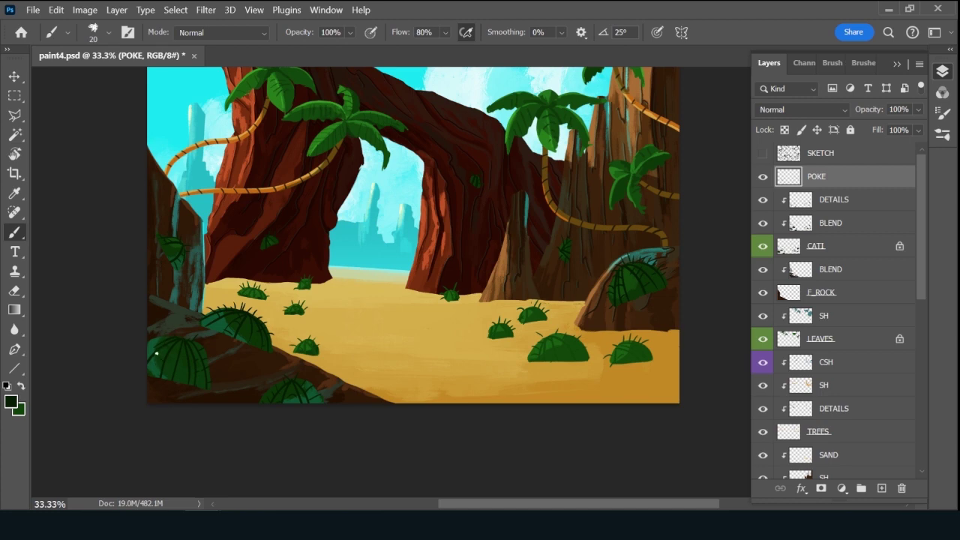
pyautogui.moveTo(180, 345); pyautogui.dragTo(174, 369)
# Add a new layer above POKE named FLOWER.
pyautogui.click(881, 488)
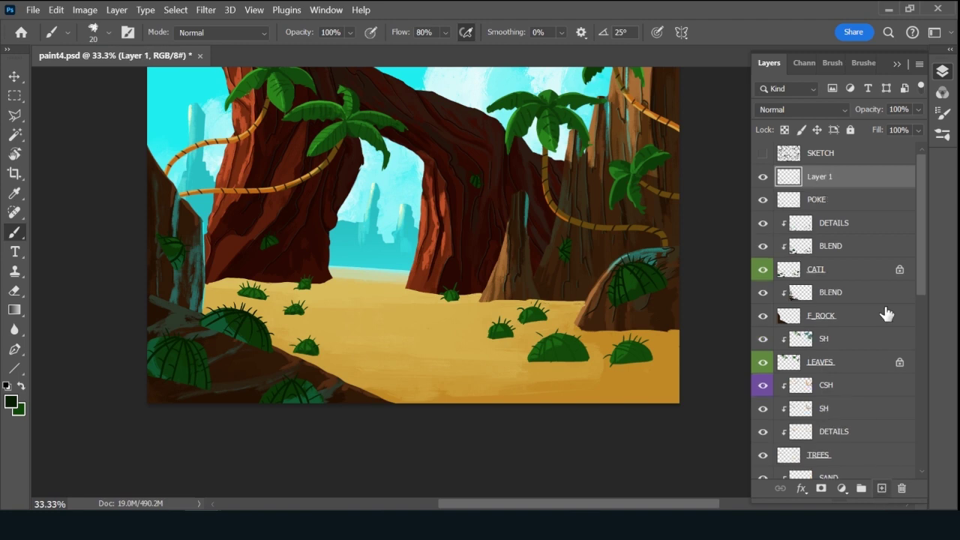
pyautogui.doubleClick(831, 175)
pyautogui.write('FLOWER')
pyautogui.press('Return')
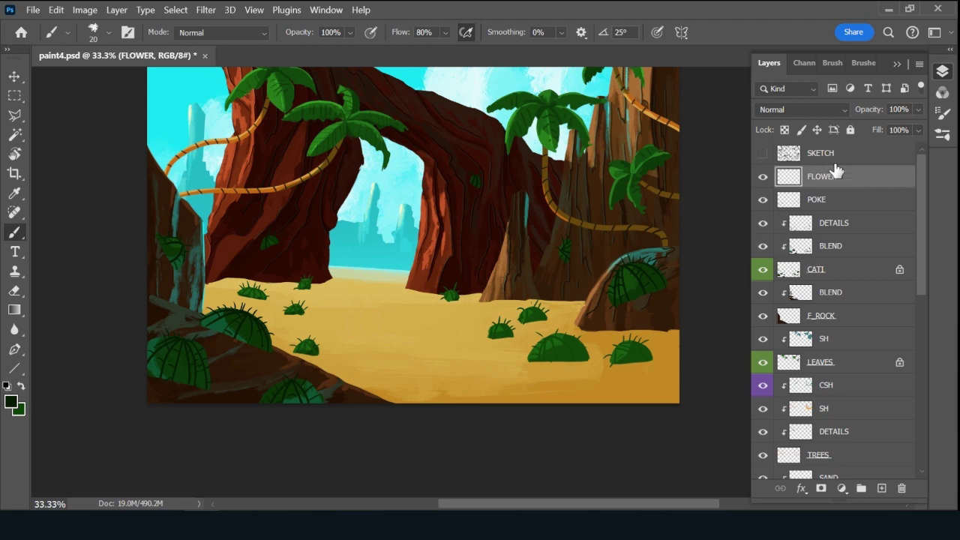
# Set the foreground colour to a bright pink and return to the Brush tool.
pyautogui.click(11, 402)
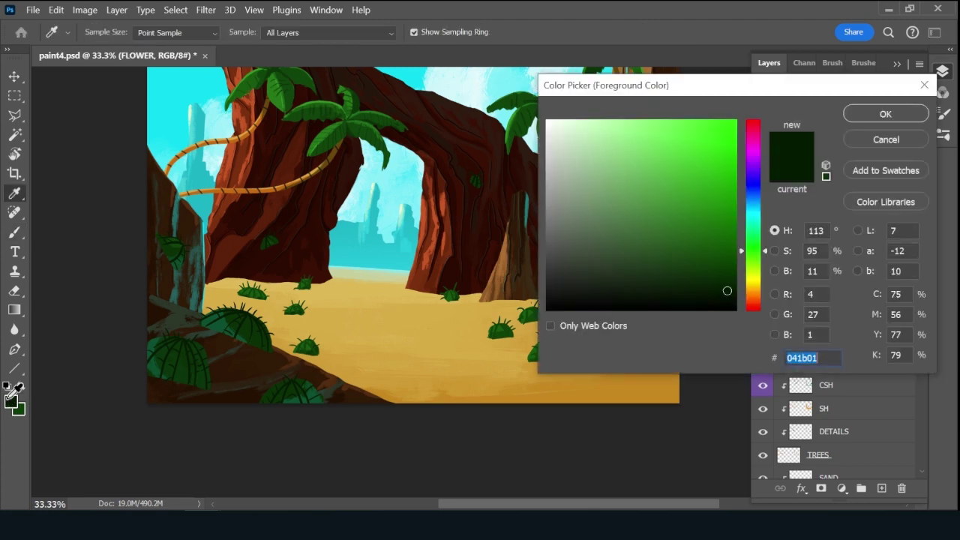
pyautogui.moveTo(754, 294); pyautogui.dragTo(754, 146)
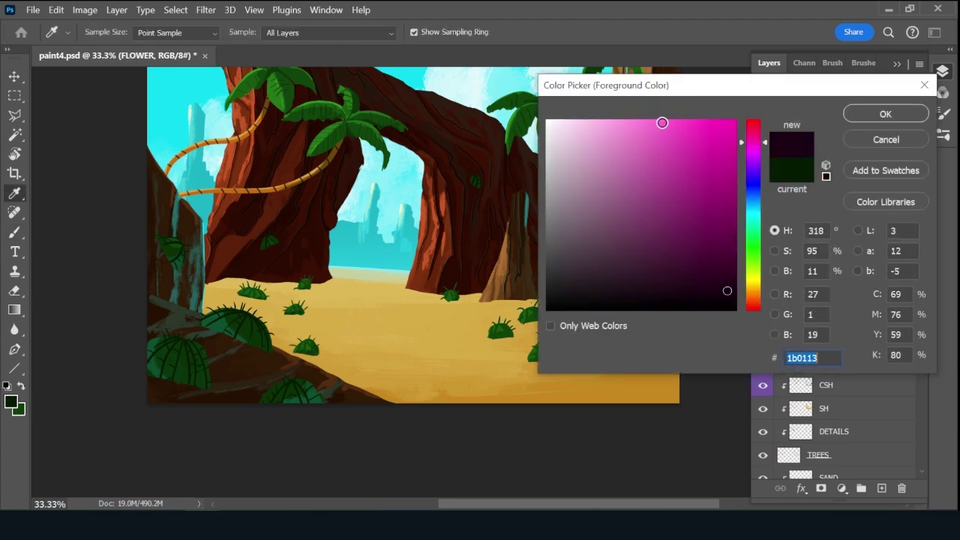
pyautogui.moveTo(663, 123); pyautogui.dragTo(674, 128)
pyautogui.click(875, 114)
pyautogui.press('b')
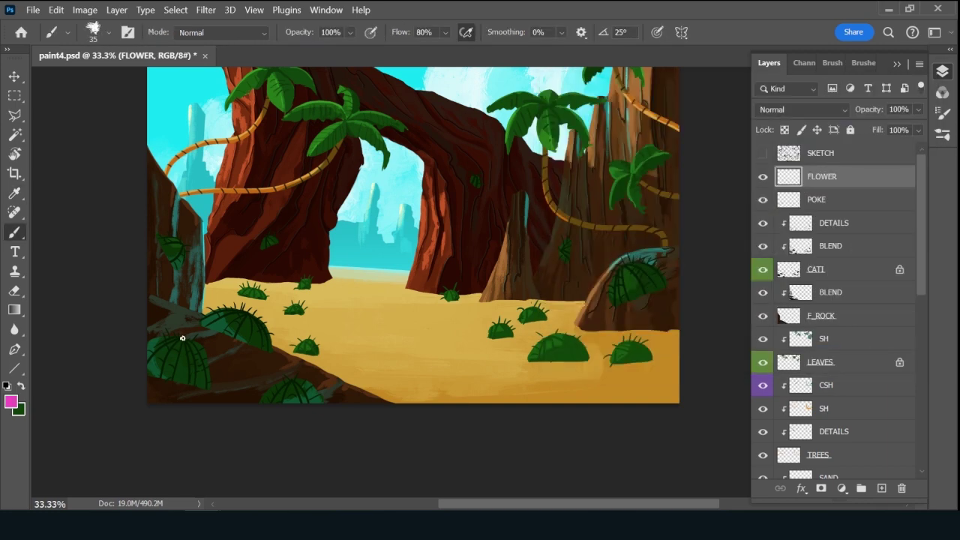
# Paint pink petals on the left, lower and right cacti.
pyautogui.moveTo(182, 339)
pyautogui.mouseDown()
pyautogui.moveTo(188, 325)
pyautogui.moveTo(182, 342)
pyautogui.mouseUp()
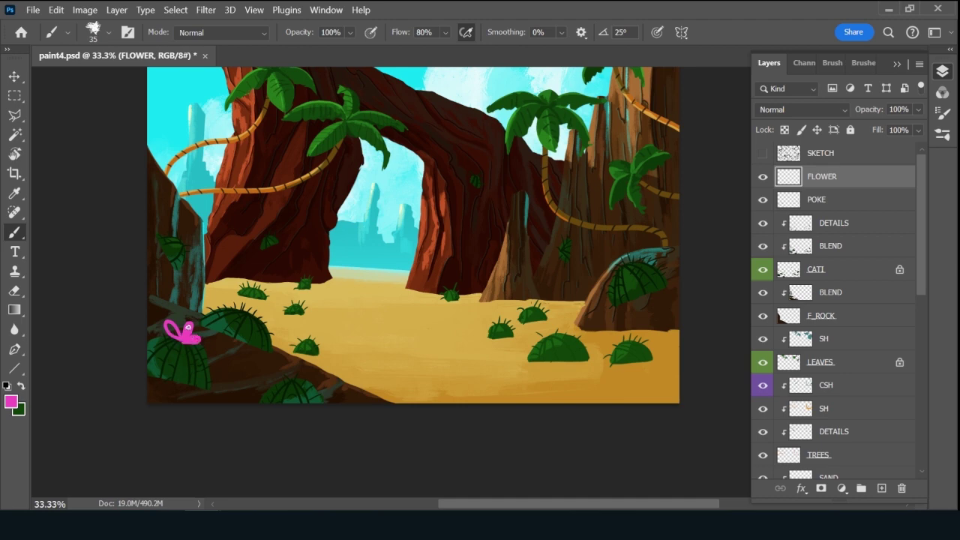
pyautogui.moveTo(166, 324); pyautogui.dragTo(178, 335)
pyautogui.moveTo(292, 379)
pyautogui.mouseDown()
pyautogui.moveTo(296, 373)
pyautogui.moveTo(288, 389)
pyautogui.moveTo(308, 381)
pyautogui.moveTo(299, 383)
pyautogui.mouseUp()
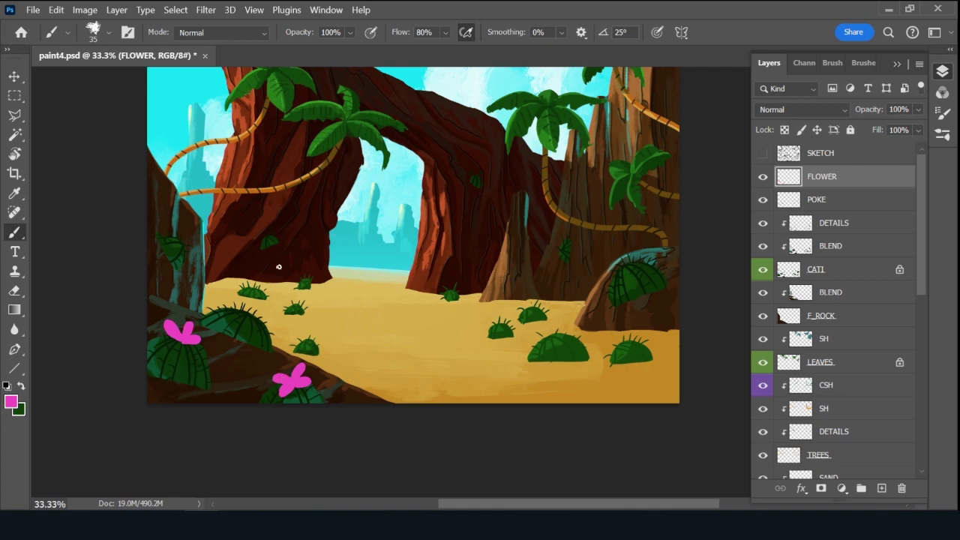
pyautogui.moveTo(252, 311)
pyautogui.mouseDown()
pyautogui.moveTo(239, 320)
pyautogui.moveTo(251, 324)
pyautogui.moveTo(251, 310)
pyautogui.mouseUp()
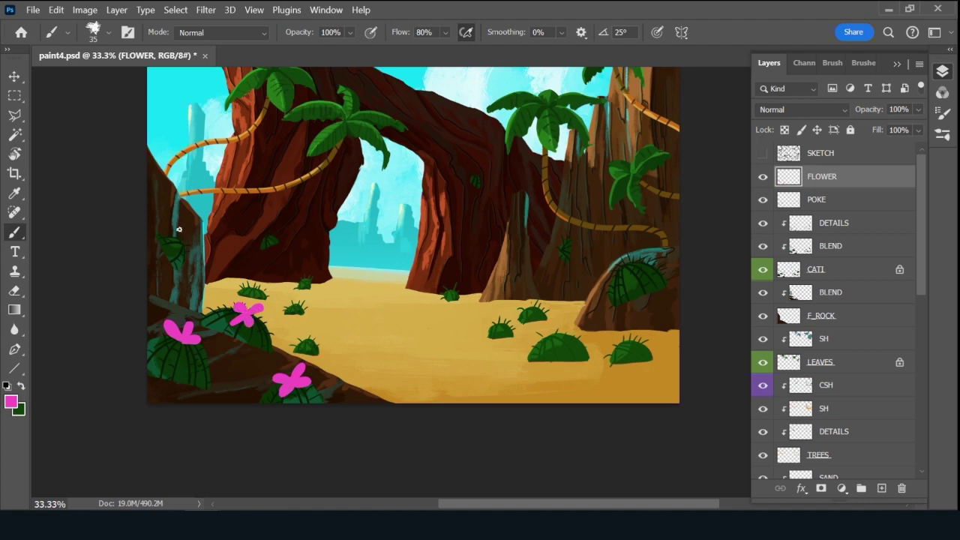
pyautogui.moveTo(183, 241)
pyautogui.mouseDown()
pyautogui.moveTo(189, 236)
pyautogui.moveTo(180, 241)
pyautogui.moveTo(189, 251)
pyautogui.mouseUp()
pyautogui.moveTo(312, 333); pyautogui.dragTo(313, 343)
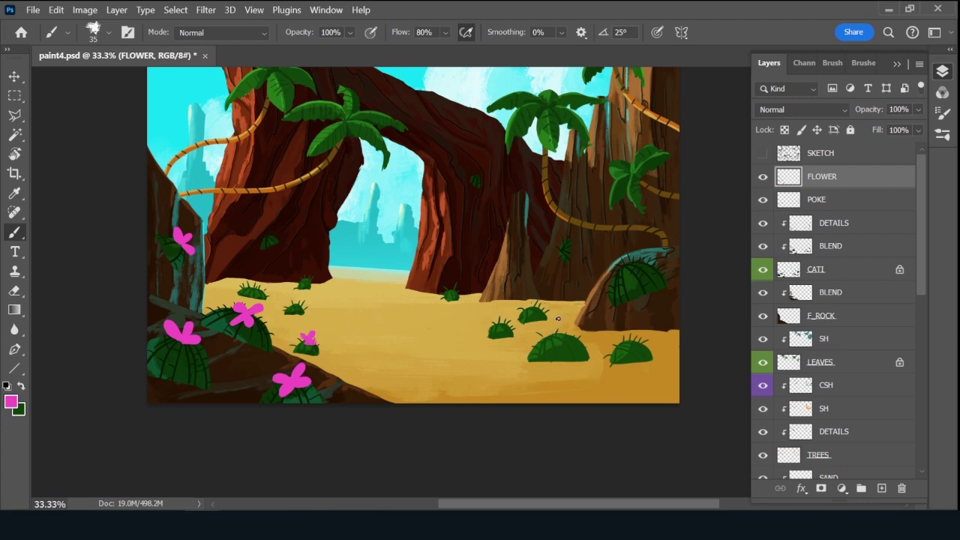
pyautogui.moveTo(558, 318)
pyautogui.mouseDown()
pyautogui.moveTo(544, 343)
pyautogui.moveTo(557, 336)
pyautogui.mouseUp()
pyautogui.moveTo(632, 340)
pyautogui.mouseDown()
pyautogui.moveTo(634, 330)
pyautogui.moveTo(631, 344)
pyautogui.mouseUp()
# Redo the right cactus petal and add pink flowers on the rocks, arch plant and small cacti.
pyautogui.hotkey('ctrl', 'z')
pyautogui.hotkey('ctrl', 'z')
pyautogui.hotkey('ctrl', 'z')
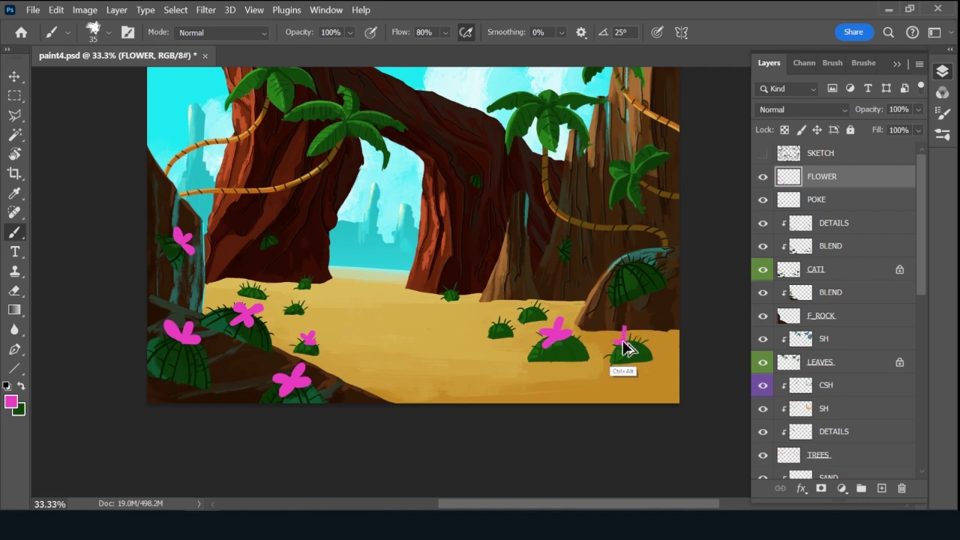
pyautogui.moveTo(617, 336); pyautogui.dragTo(624, 343)
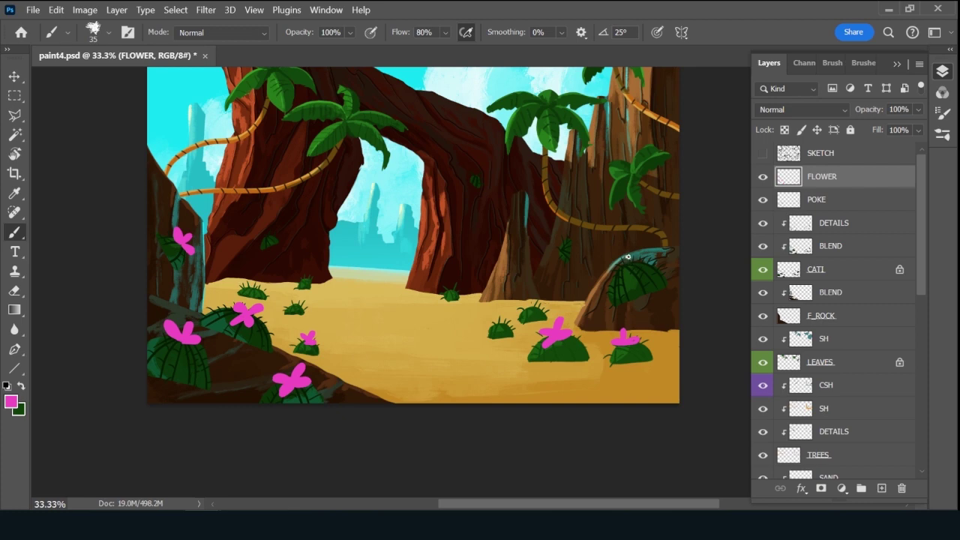
pyautogui.moveTo(629, 257)
pyautogui.mouseDown()
pyautogui.moveTo(614, 261)
pyautogui.moveTo(628, 263)
pyautogui.mouseUp()
pyautogui.moveTo(561, 244); pyautogui.dragTo(557, 250)
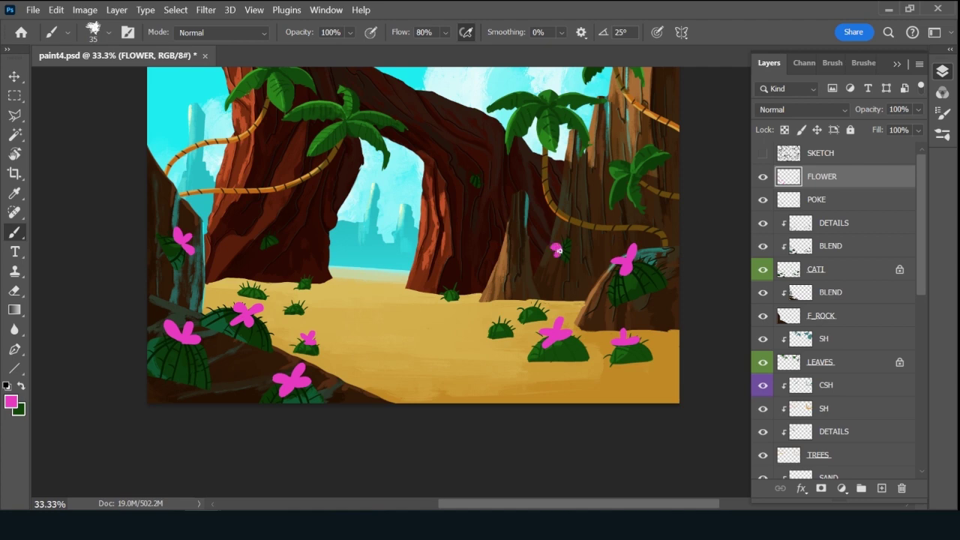
pyautogui.moveTo(529, 307)
pyautogui.mouseDown()
pyautogui.moveTo(530, 298)
pyautogui.moveTo(540, 306)
pyautogui.moveTo(497, 327)
pyautogui.mouseUp()
pyautogui.moveTo(472, 177); pyautogui.dragTo(478, 172)
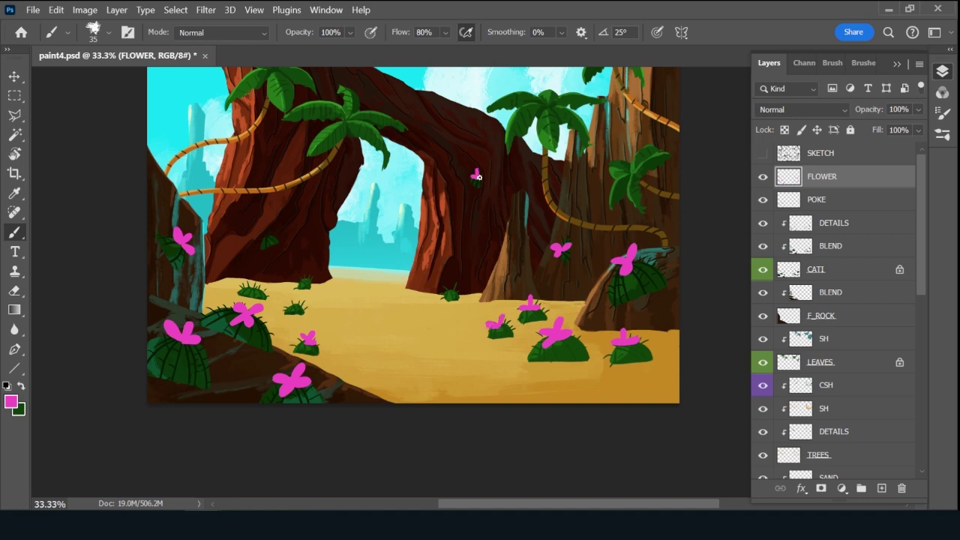
pyautogui.moveTo(452, 281); pyautogui.dragTo(449, 290)
pyautogui.moveTo(307, 286)
pyautogui.mouseDown()
pyautogui.moveTo(304, 276)
pyautogui.moveTo(296, 305)
pyautogui.mouseUp()
pyautogui.moveTo(255, 279); pyautogui.dragTo(254, 289)
pyautogui.moveTo(267, 228); pyautogui.dragTo(264, 238)
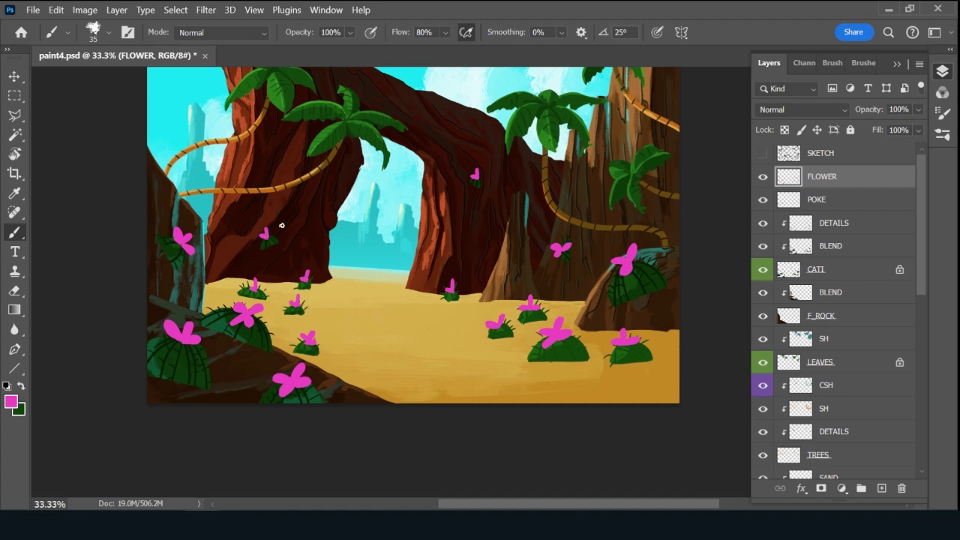
# Set the foreground colour to bright purple (a236cf).
pyautogui.press('x')
pyautogui.click(10, 403)
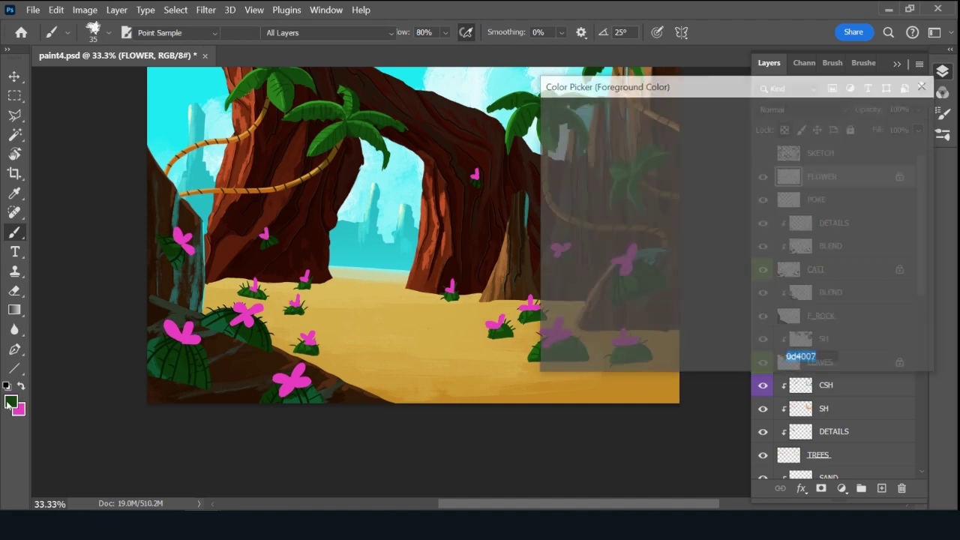
pyautogui.moveTo(754, 166); pyautogui.dragTo(765, 165)
pyautogui.moveTo(671, 171); pyautogui.dragTo(687, 156)
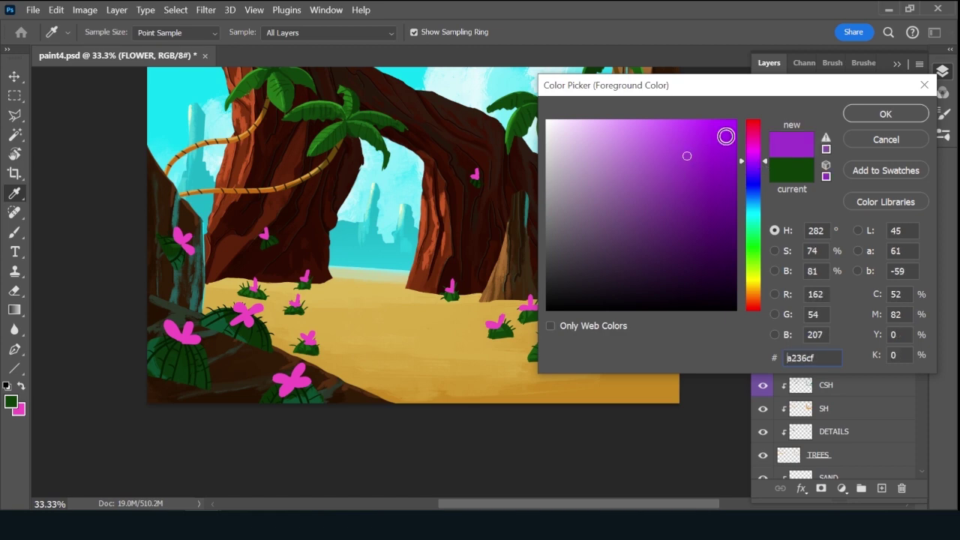
pyautogui.click(882, 114)
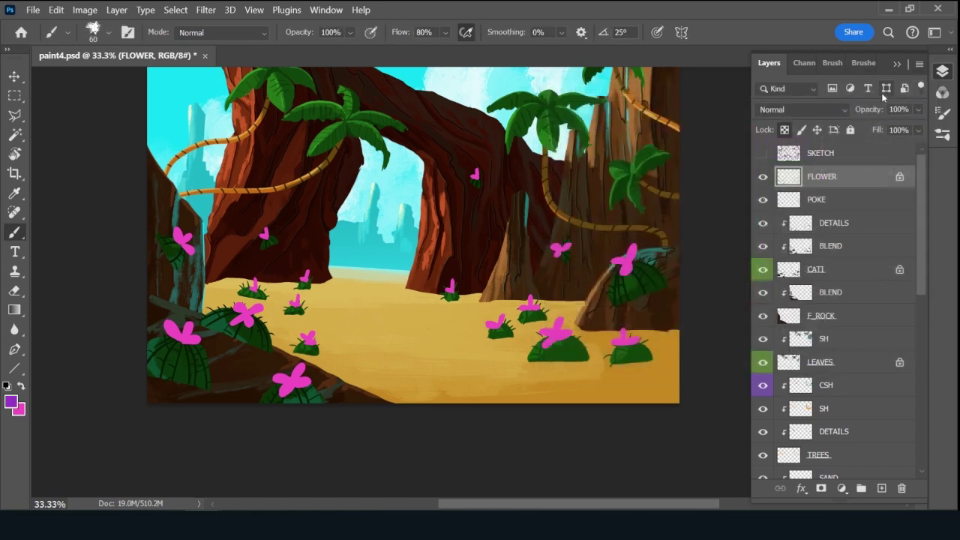
# Enlarge the brush to 90 and repaint eight pink flowers purple, including the arch and sand flowers.
pyautogui.moveTo(179, 230); pyautogui.dragTo(190, 255)
pyautogui.press(']')
pyautogui.press(']')
pyautogui.press(']')
pyautogui.moveTo(304, 328); pyautogui.dragTo(315, 343)
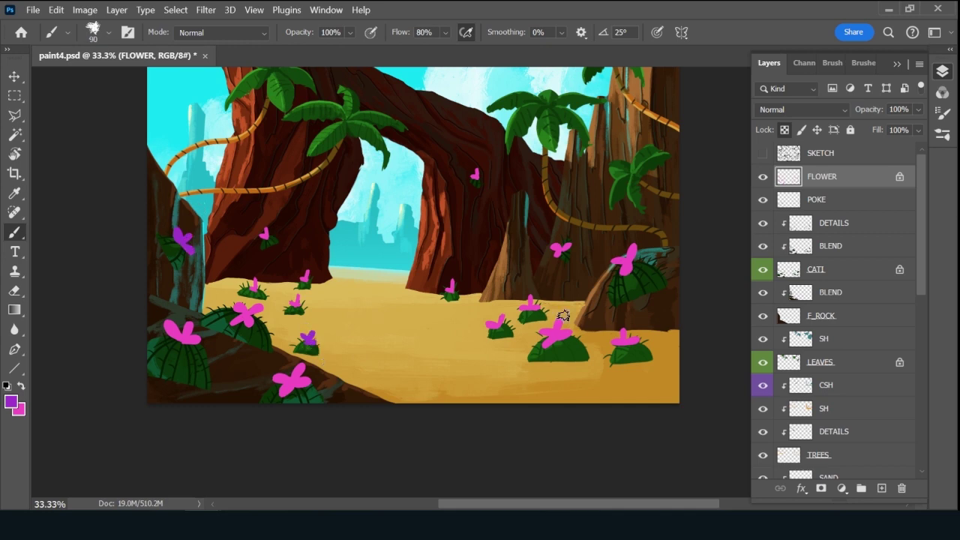
pyautogui.moveTo(563, 316)
pyautogui.mouseDown()
pyautogui.moveTo(538, 348)
pyautogui.moveTo(572, 336)
pyautogui.mouseUp()
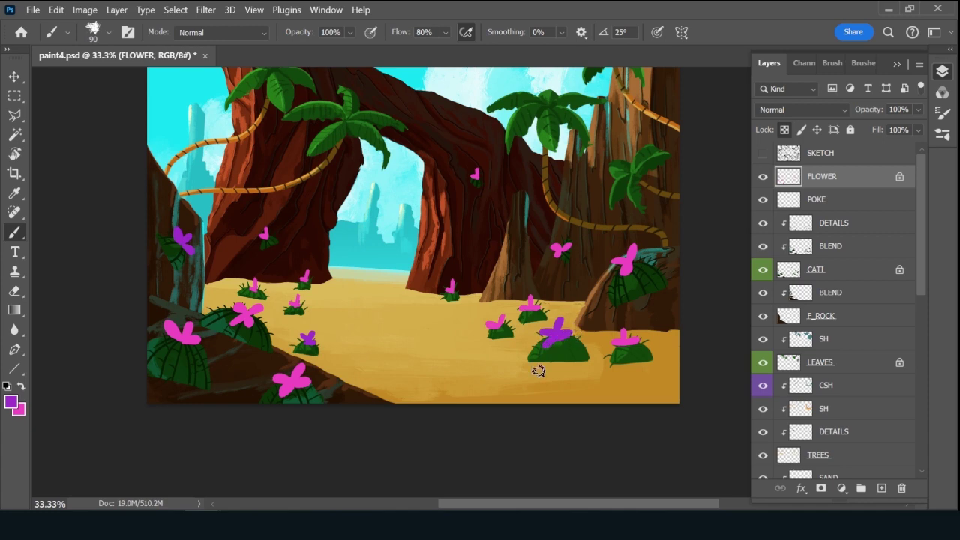
pyautogui.moveTo(622, 261)
pyautogui.mouseDown()
pyautogui.moveTo(633, 283)
pyautogui.moveTo(643, 243)
pyautogui.mouseUp()
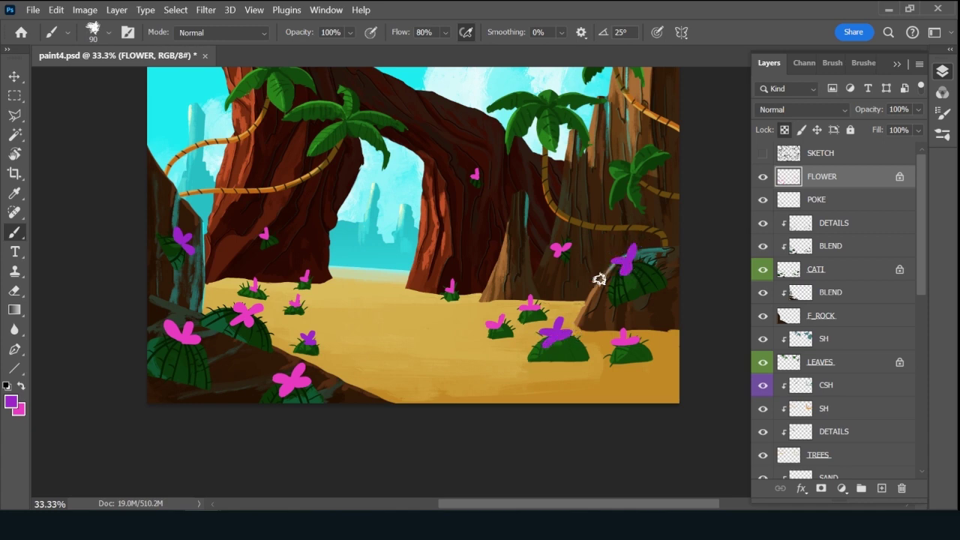
pyautogui.moveTo(448, 285); pyautogui.dragTo(455, 291)
pyautogui.moveTo(309, 272); pyautogui.dragTo(306, 264)
pyautogui.moveTo(465, 178); pyautogui.dragTo(477, 164)
pyautogui.moveTo(252, 280); pyautogui.dragTo(256, 285)
# Add a new layer named CENTER above FLOWER and shrink the brush to 60.
pyautogui.click(882, 488)
pyautogui.doubleClick(824, 178)
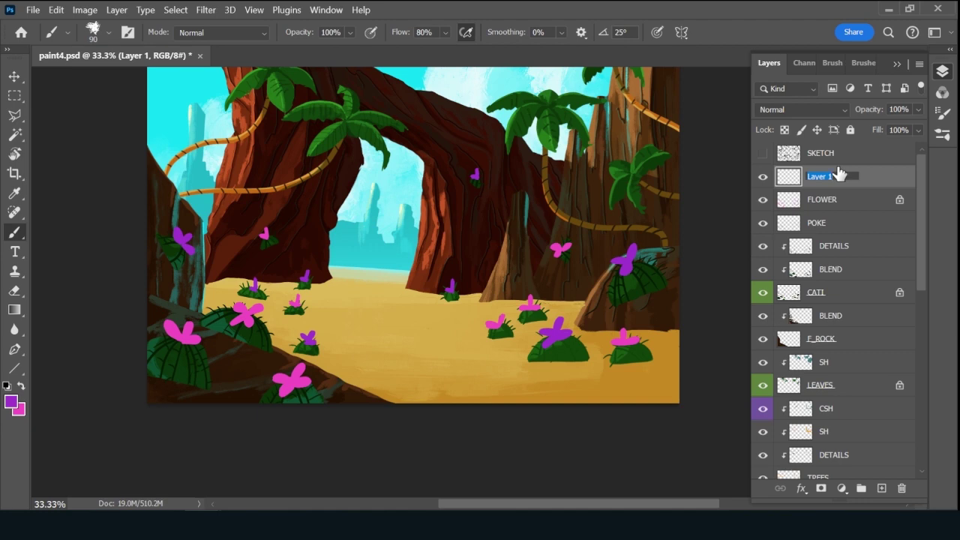
pyautogui.write('CENTER')
pyautogui.press('Return')
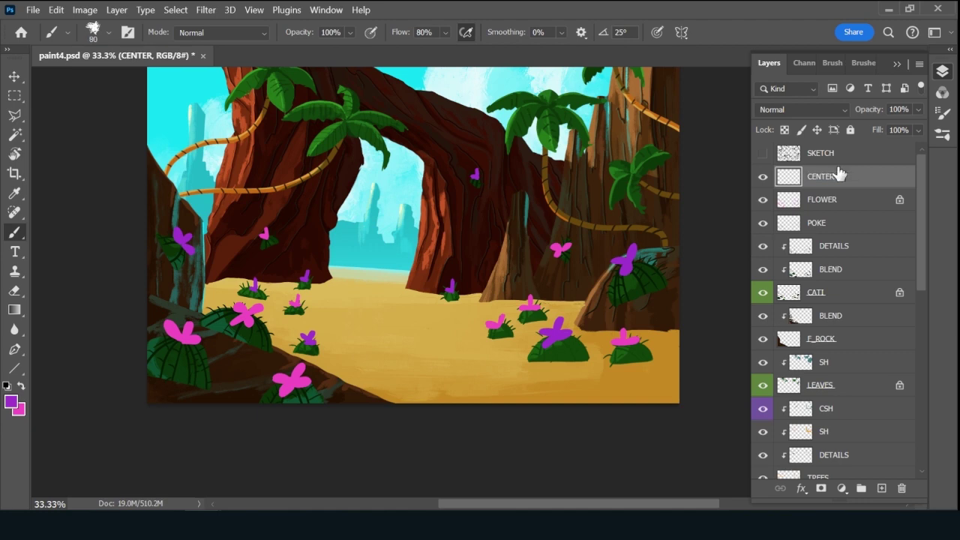
pyautogui.press('[')
pyautogui.press('[')
# Set the foreground to golden yellow and shrink the brush to 25.
pyautogui.click(12, 403)
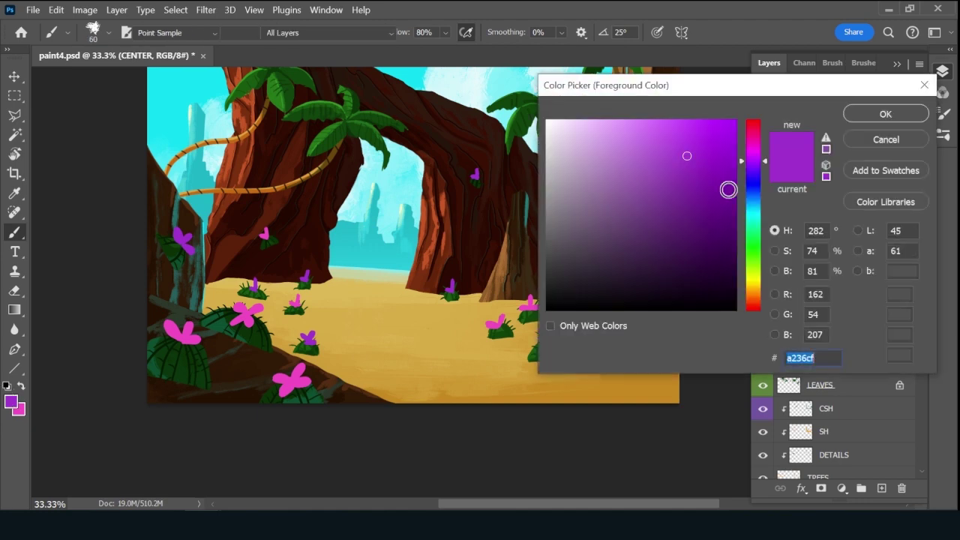
pyautogui.moveTo(756, 291); pyautogui.dragTo(756, 288)
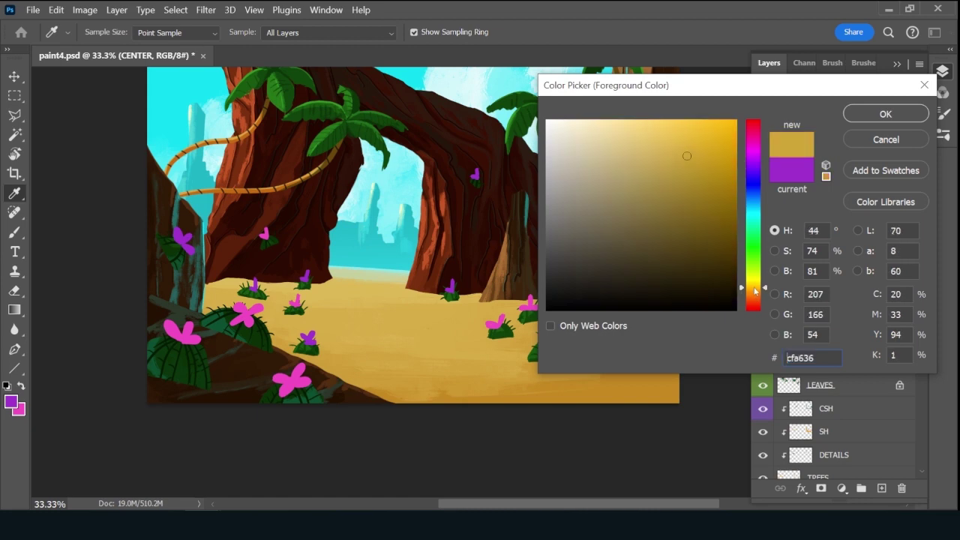
pyautogui.click(727, 135)
pyautogui.click(883, 114)
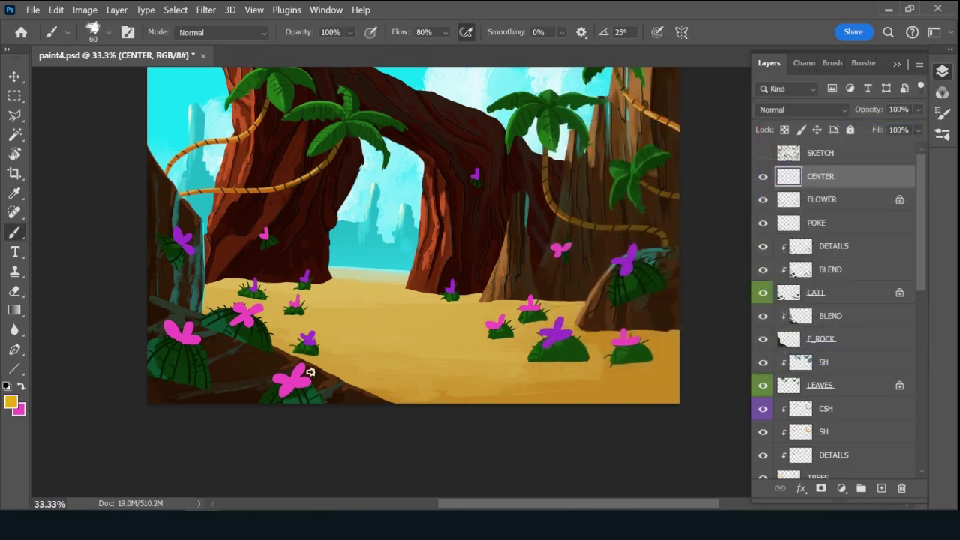
pyautogui.press('[')
# Paint yellow stamens into the centres of the pink and purple flowers.
pyautogui.moveTo(289, 353); pyautogui.dragTo(292, 380)
pyautogui.moveTo(308, 346); pyautogui.dragTo(293, 373)
pyautogui.moveTo(198, 304); pyautogui.dragTo(181, 335)
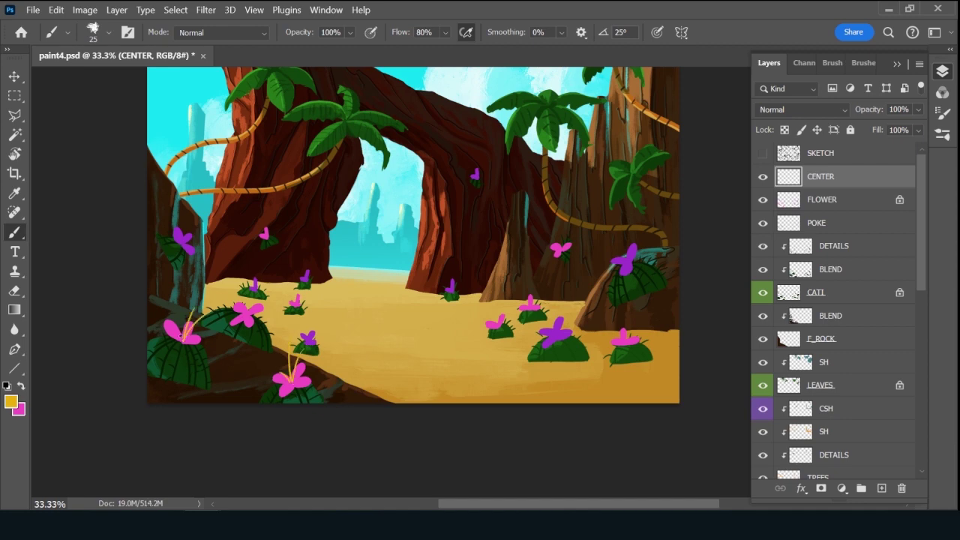
pyautogui.moveTo(212, 224); pyautogui.dragTo(186, 243)
pyautogui.click(242, 308)
pyautogui.moveTo(450, 274); pyautogui.dragTo(453, 290)
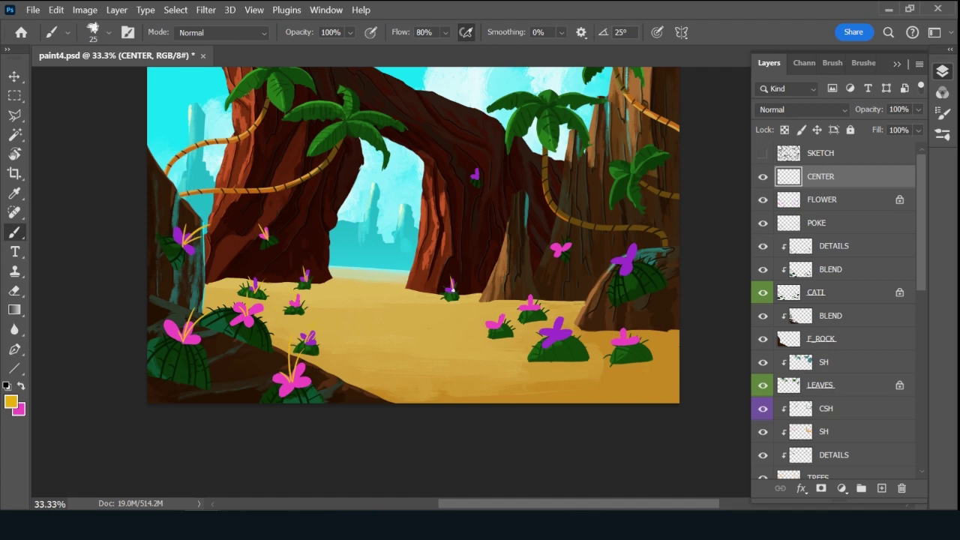
pyautogui.press('[')
pyautogui.press('[')
pyautogui.press('[')
pyautogui.press('[')
pyautogui.press('[')
pyautogui.press('[')
pyautogui.press('[')
pyautogui.press('[')
pyautogui.press('[')
pyautogui.press('[')
pyautogui.press('[')
pyautogui.press('[')
pyautogui.press(']')
pyautogui.press(']')
pyautogui.moveTo(561, 249); pyautogui.dragTo(557, 234)
# Add a new layer named SH above CENTER.
pyautogui.click(881, 488)
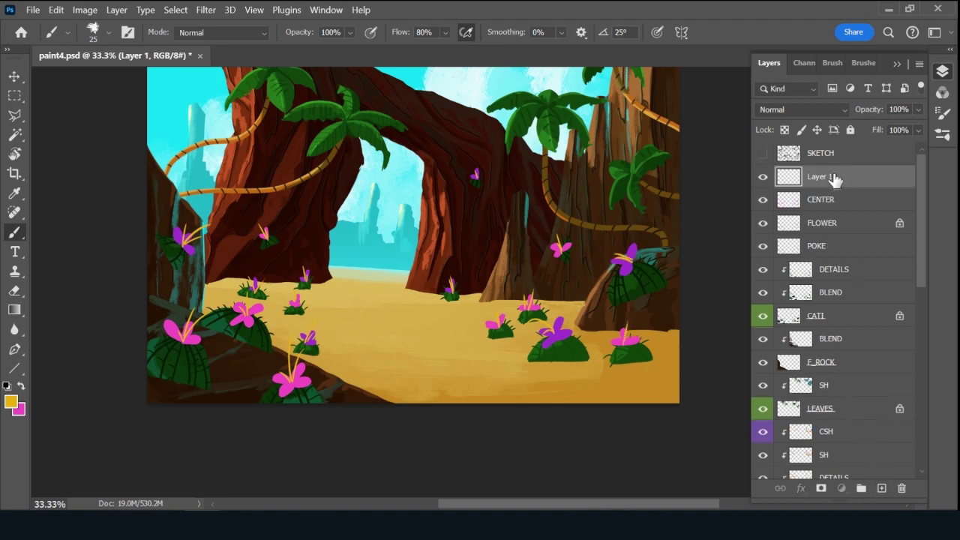
pyautogui.doubleClick(825, 177)
pyautogui.write('SH')
pyautogui.press('Return')
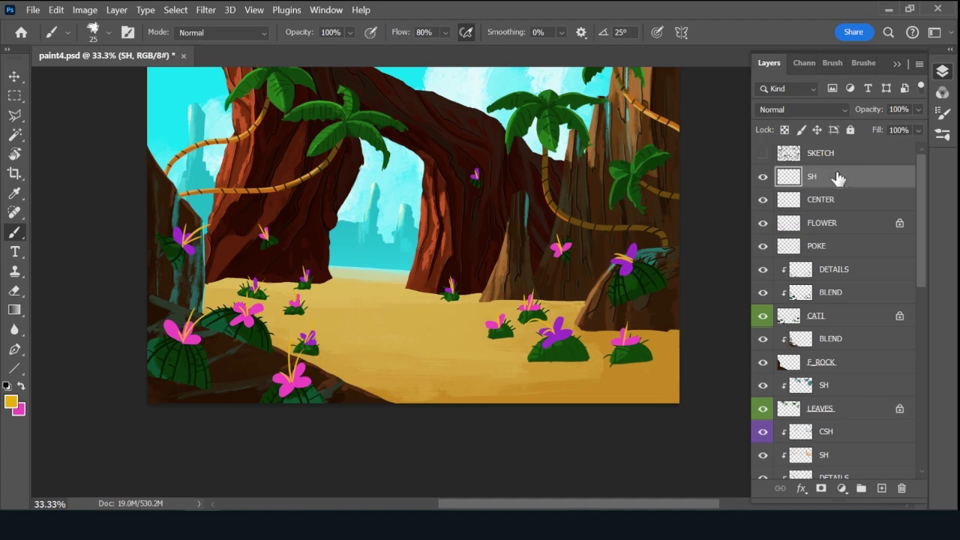
# Set a darker purple and a deeper pink as the two working colours.
pyautogui.keyDown('alt'); pyautogui.click(189, 248); pyautogui.keyUp('alt')
pyautogui.click(13, 404)
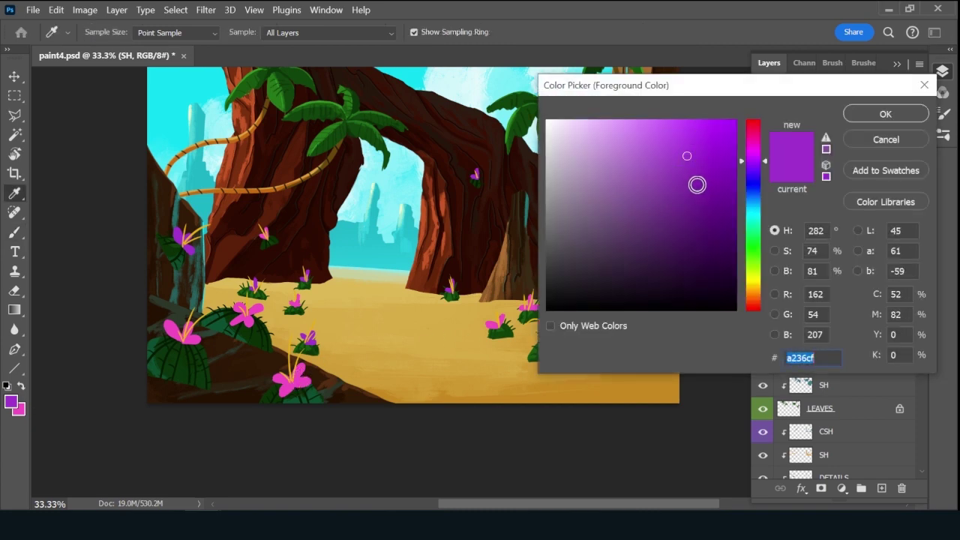
pyautogui.click(702, 190)
pyautogui.click(887, 113)
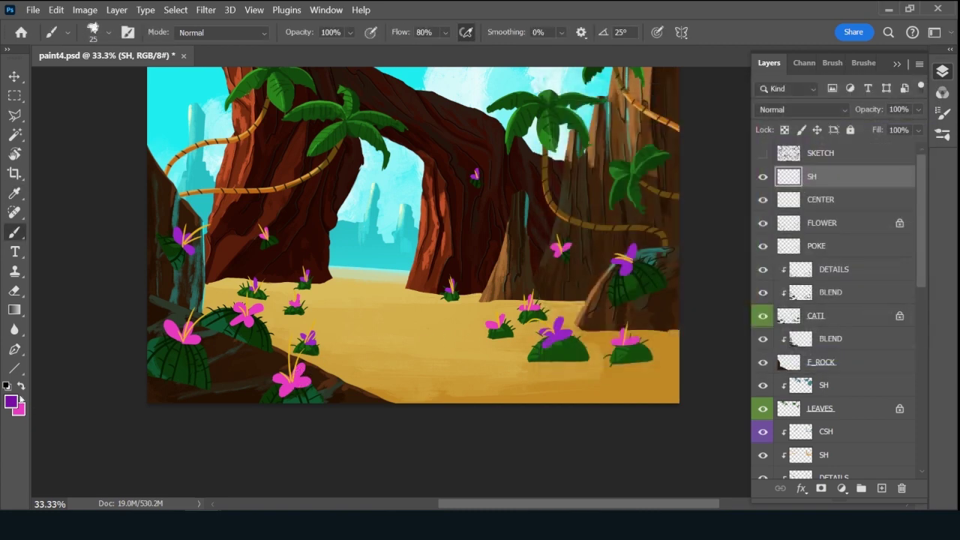
pyautogui.press('x')
pyautogui.click(10, 403)
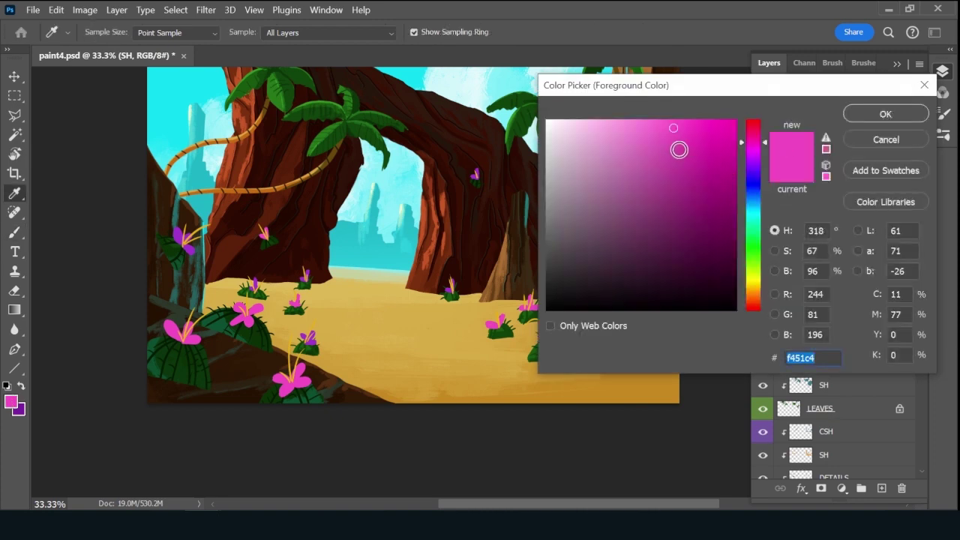
pyautogui.click(685, 156)
pyautogui.click(886, 113)
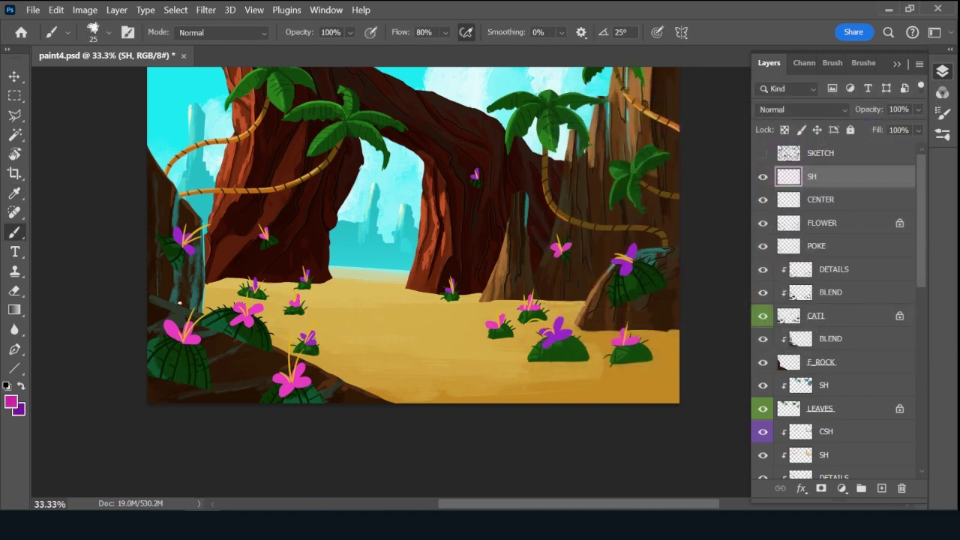
# Enlarge the brush to 45 and shade the left pink and purple flowers.
pyautogui.press(']')
pyautogui.press(']')
pyautogui.moveTo(176, 338)
pyautogui.mouseDown()
pyautogui.moveTo(184, 331)
pyautogui.moveTo(190, 345)
pyautogui.mouseUp()
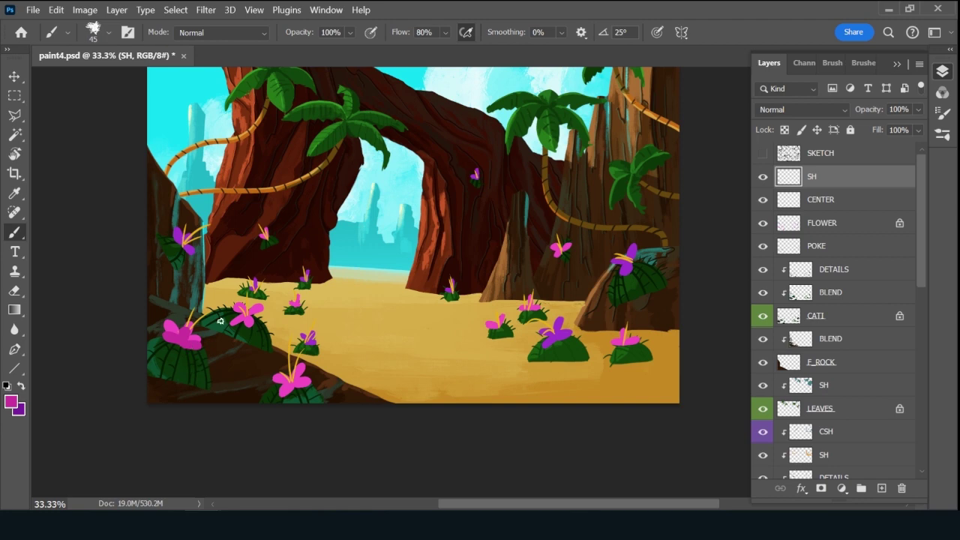
pyautogui.press('x')
pyautogui.moveTo(170, 238)
pyautogui.mouseDown()
pyautogui.moveTo(186, 245)
pyautogui.moveTo(181, 251)
pyautogui.mouseUp()
pyautogui.press('x')
pyautogui.press('x')
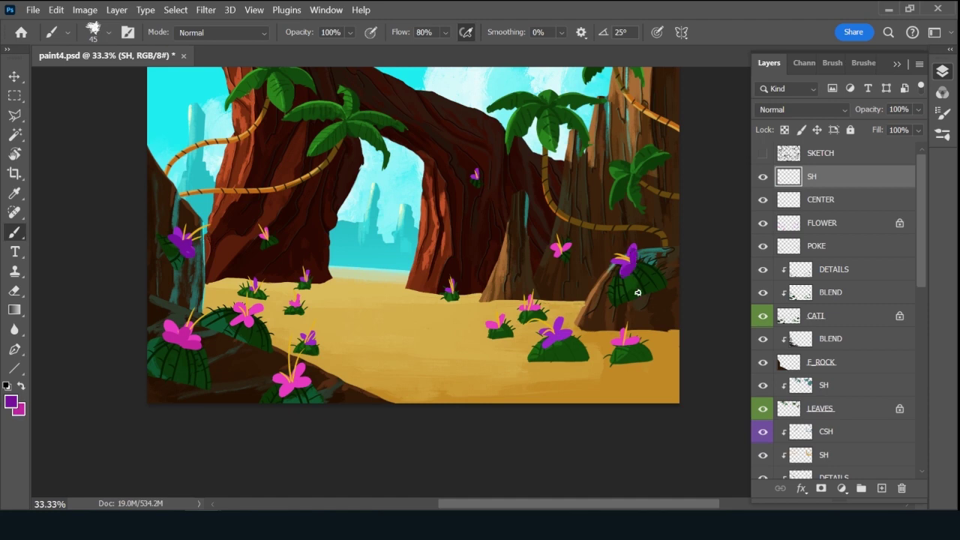
pyautogui.press('x')
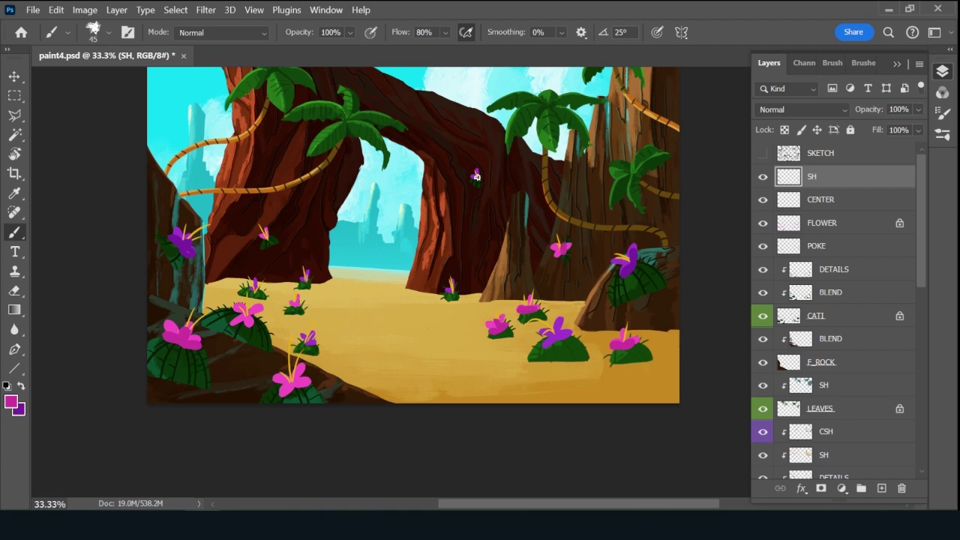
# Shade the small flowers near the rock base and on the sand with sampled purple.
pyautogui.keyDown('alt'); pyautogui.click(477, 176); pyautogui.keyUp('alt')
pyautogui.moveTo(453, 292); pyautogui.dragTo(449, 292)
pyautogui.moveTo(300, 276)
pyautogui.mouseDown()
pyautogui.moveTo(309, 274)
pyautogui.moveTo(302, 286)
pyautogui.moveTo(246, 286)
pyautogui.mouseUp()
pyautogui.press('x')
pyautogui.keyDown('alt'); pyautogui.click(306, 342); pyautogui.keyUp('alt')
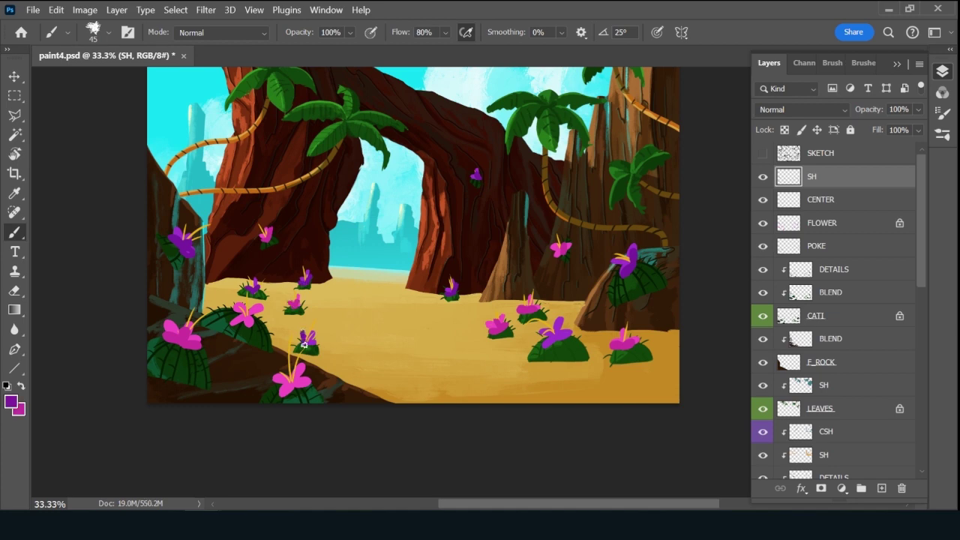
# Save, re-shade the left purple flower, and select SH, CENTER and FLOWER for grouping.
pyautogui.hotkey('ctrl', 's')
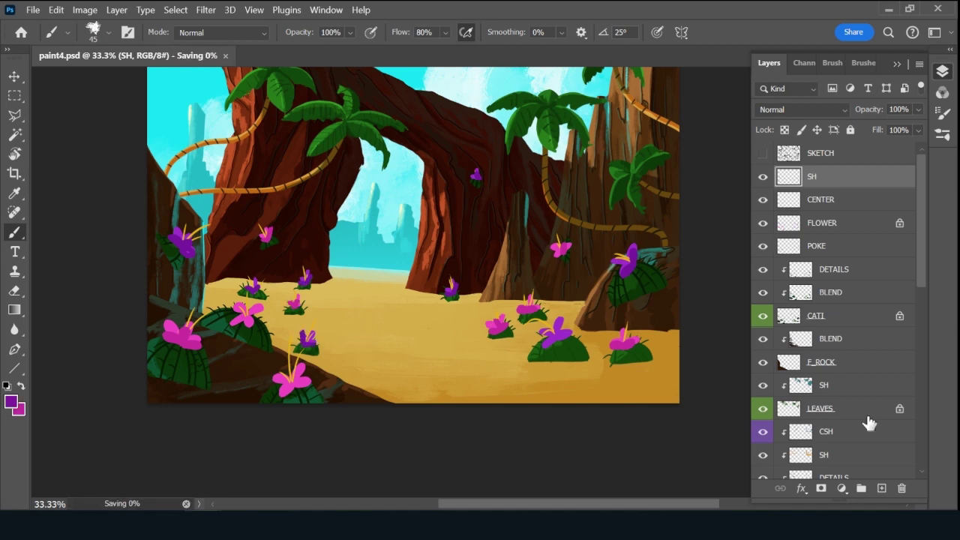
pyautogui.click(191, 251)
pyautogui.hotkey('ctrl', 'z')
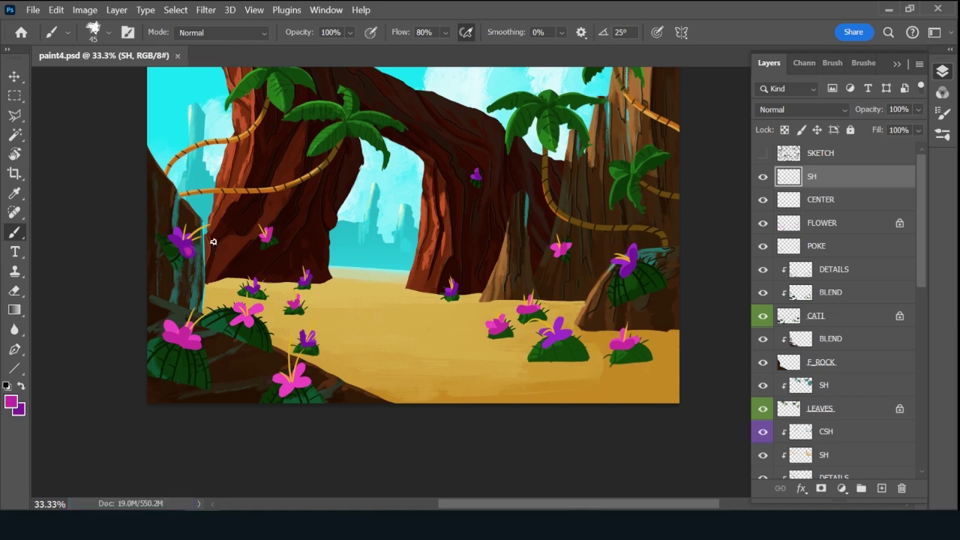
pyautogui.keyDown('alt'); pyautogui.click(187, 252); pyautogui.keyUp('alt')
pyautogui.click(193, 257)
pyautogui.keyDown('shift'); pyautogui.click(842, 226); pyautogui.keyUp('shift')
# Group the SH, CENTER and FLOWER layers and name the group FLOWER.
pyautogui.click(861, 488)
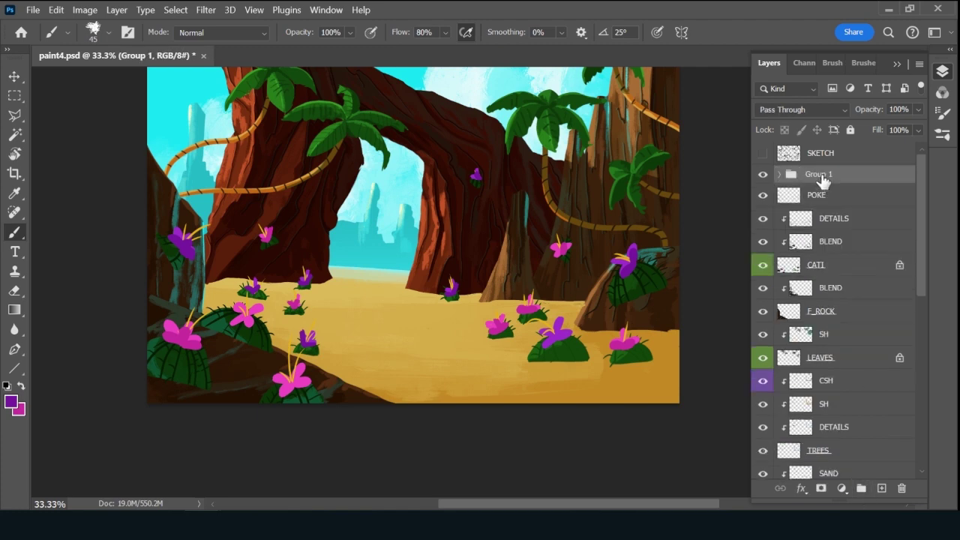
pyautogui.doubleClick(820, 175)
pyautogui.write('FLOWER')
pyautogui.press('Return')
# Add a new layer named SH clipped to the FLOWER group.
pyautogui.click(882, 489)
pyautogui.keyDown('alt'); pyautogui.click(856, 184); pyautogui.keyUp('alt')
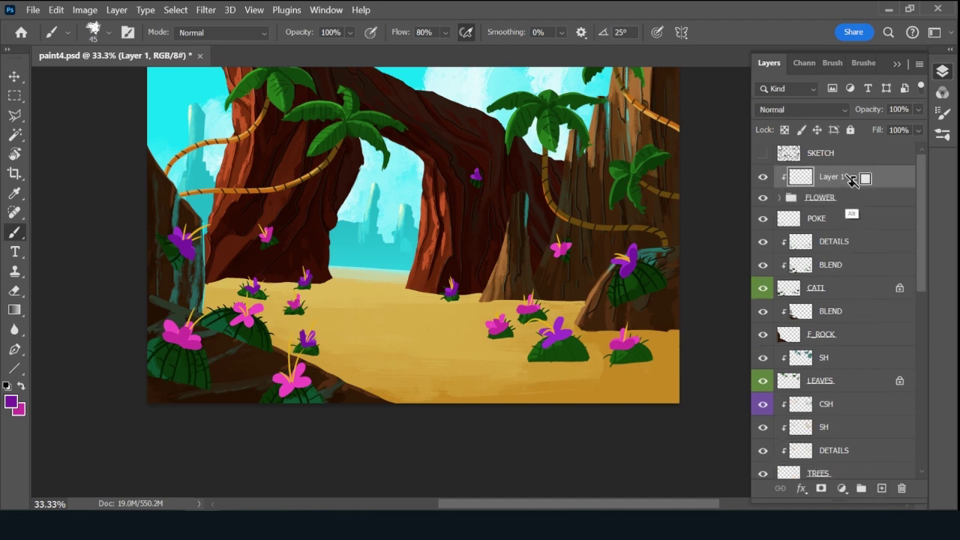
pyautogui.doubleClick(839, 178)
pyautogui.write('SH')
pyautogui.press('Return')
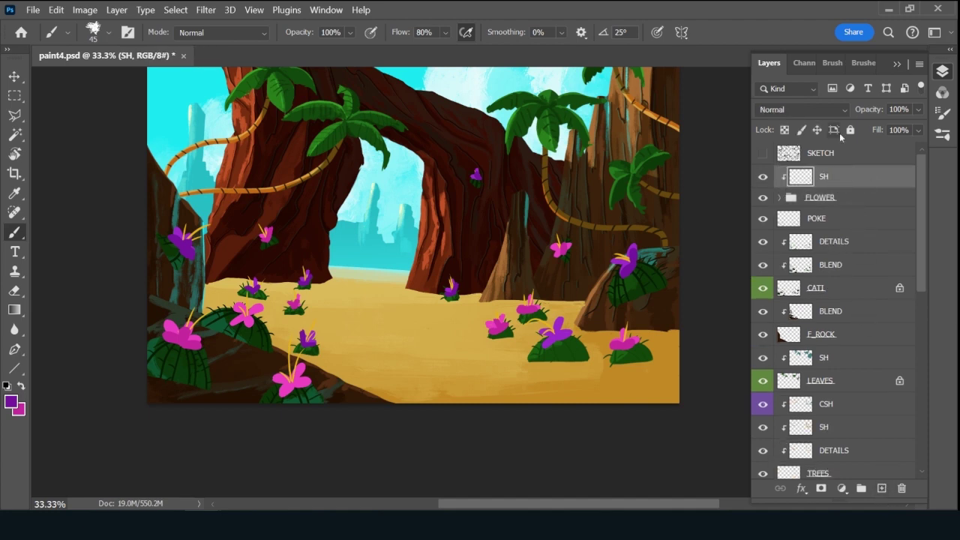
# Pick a darker teal from the sky colour and brush it over the left purple flower.
pyautogui.keyDown('alt'); pyautogui.click(187, 75); pyautogui.keyUp('alt')
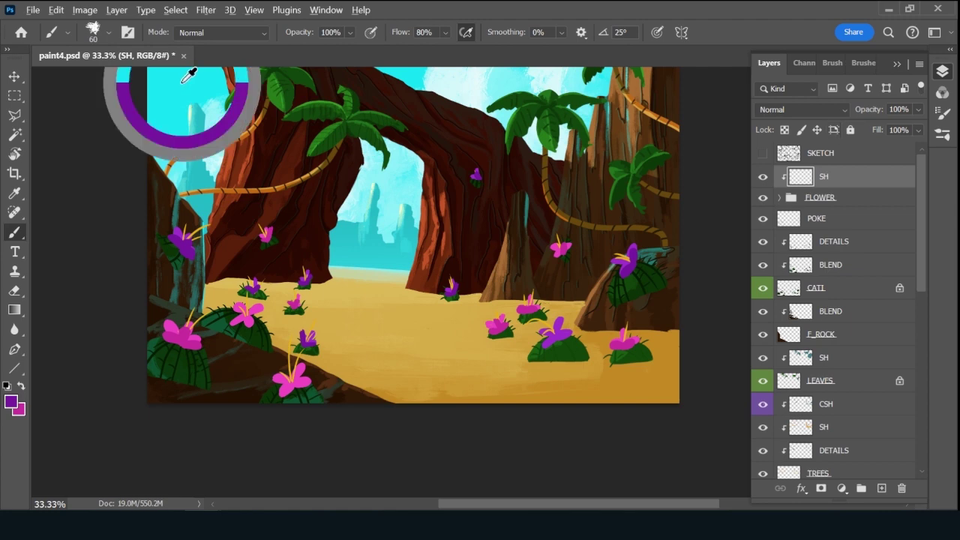
pyautogui.click(11, 403)
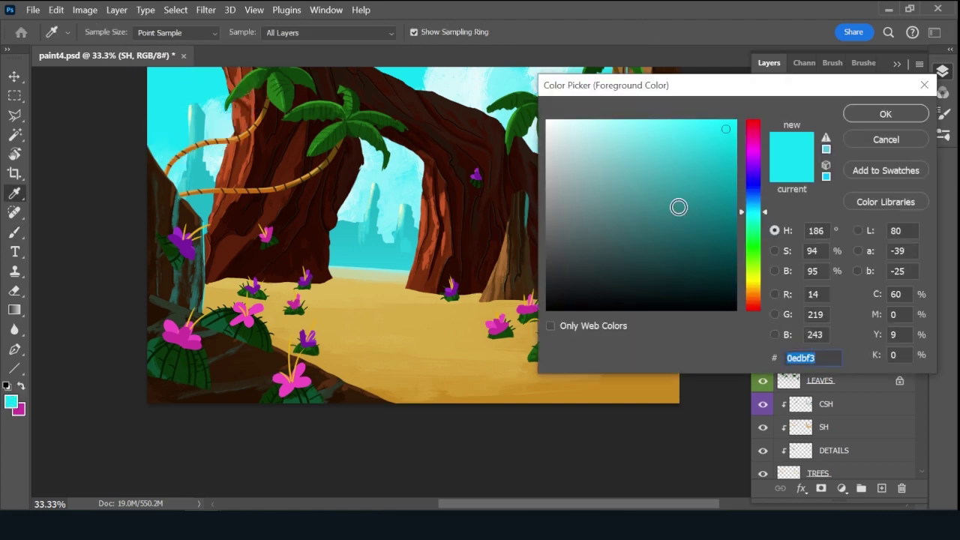
pyautogui.click(658, 212)
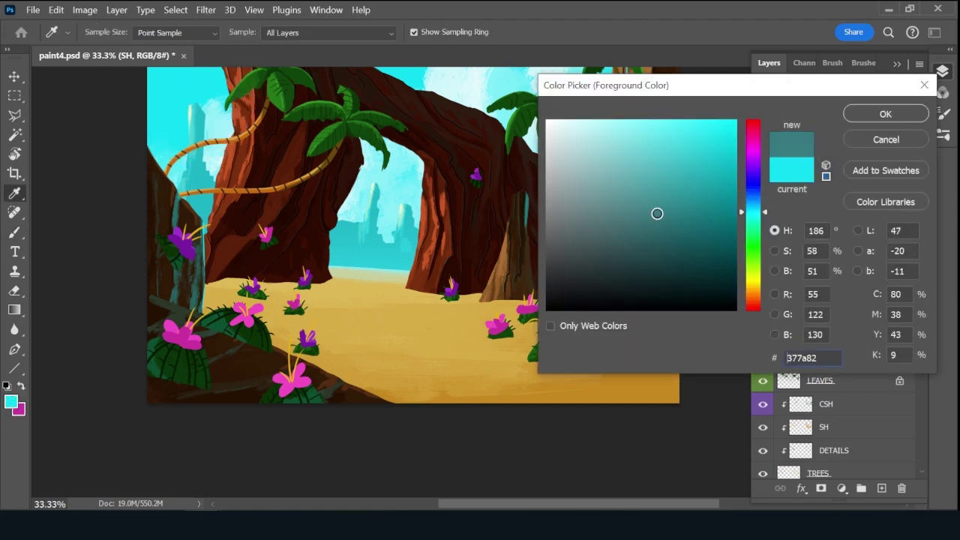
pyautogui.click(885, 113)
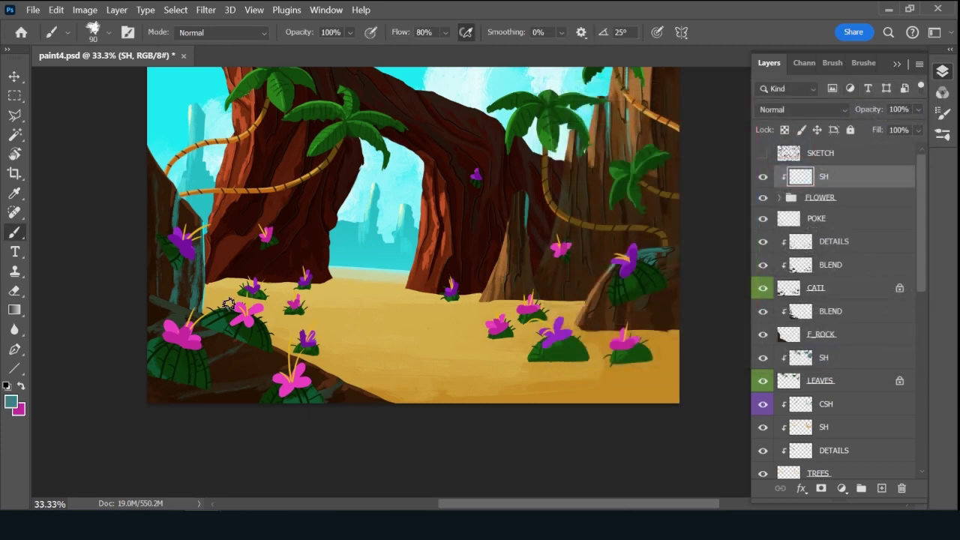
pyautogui.press(']')
pyautogui.press(']')
pyautogui.press(']')
pyautogui.moveTo(197, 227)
pyautogui.mouseDown()
pyautogui.moveTo(186, 263)
pyautogui.moveTo(192, 221)
pyautogui.moveTo(178, 233)
pyautogui.moveTo(201, 237)
pyautogui.moveTo(188, 285)
pyautogui.mouseUp()
# Set SH to Multiply at 67% opacity and tint three pink flowers purple.
pyautogui.click(801, 110)
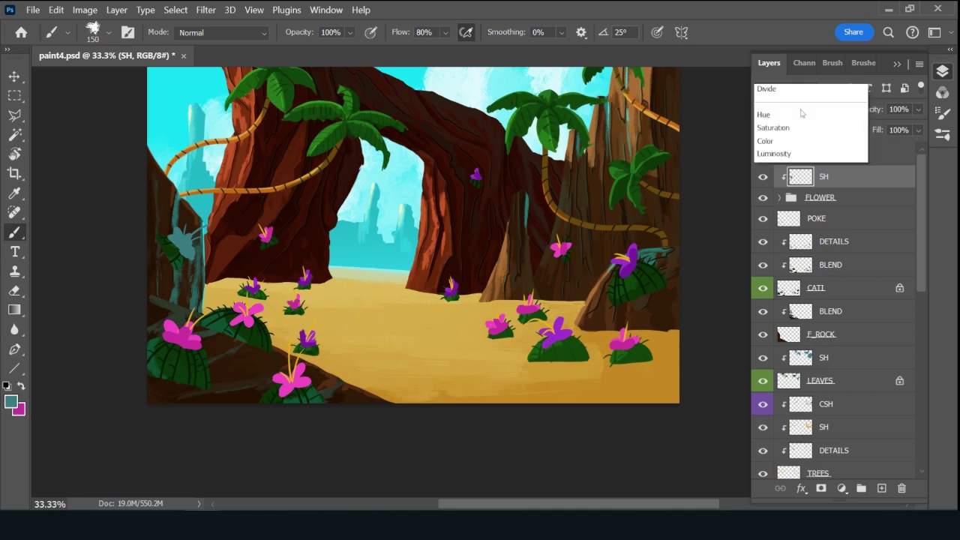
pyautogui.click(798, 144)
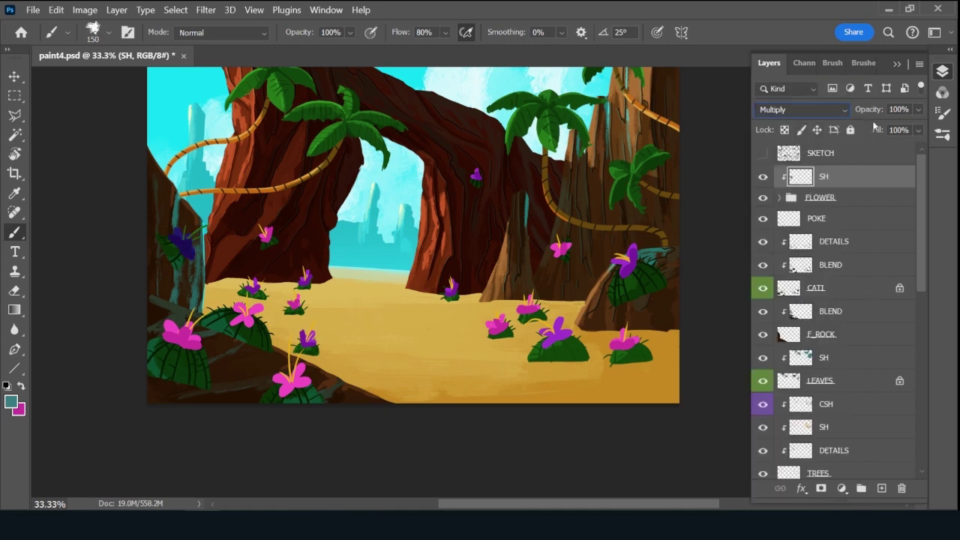
pyautogui.moveTo(874, 109)
pyautogui.mouseDown()
pyautogui.moveTo(863, 111)
pyautogui.moveTo(871, 120)
pyautogui.moveTo(863, 114)
pyautogui.mouseUp()
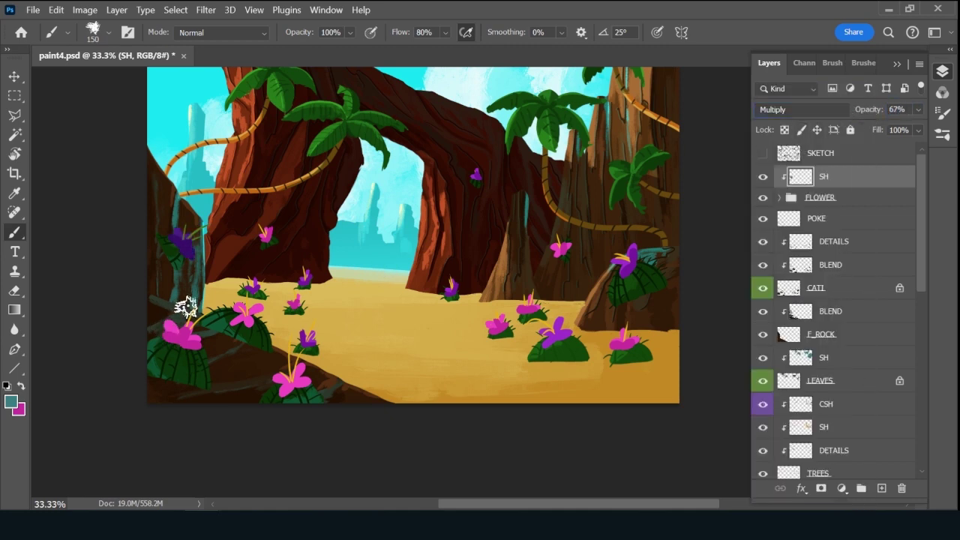
pyautogui.moveTo(185, 307)
pyautogui.mouseDown()
pyautogui.moveTo(187, 340)
pyautogui.moveTo(222, 313)
pyautogui.moveTo(220, 327)
pyautogui.moveTo(198, 316)
pyautogui.moveTo(221, 329)
pyautogui.moveTo(260, 313)
pyautogui.moveTo(201, 338)
pyautogui.moveTo(268, 302)
pyautogui.moveTo(204, 354)
pyautogui.moveTo(263, 348)
pyautogui.moveTo(320, 362)
pyautogui.moveTo(282, 385)
pyautogui.moveTo(314, 376)
pyautogui.moveTo(318, 385)
pyautogui.moveTo(289, 363)
pyautogui.moveTo(297, 357)
pyautogui.moveTo(262, 399)
pyautogui.mouseUp()
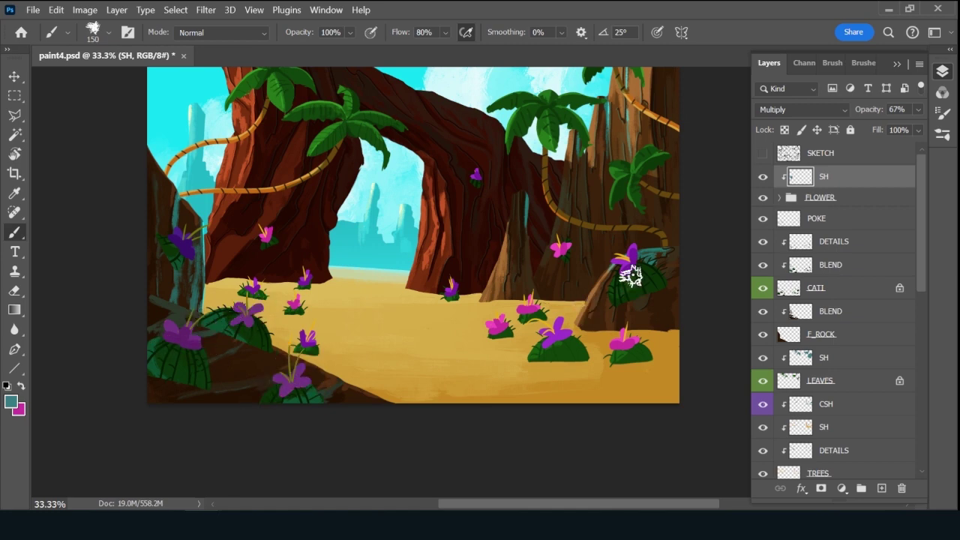
pyautogui.moveTo(565, 234); pyautogui.dragTo(560, 285)
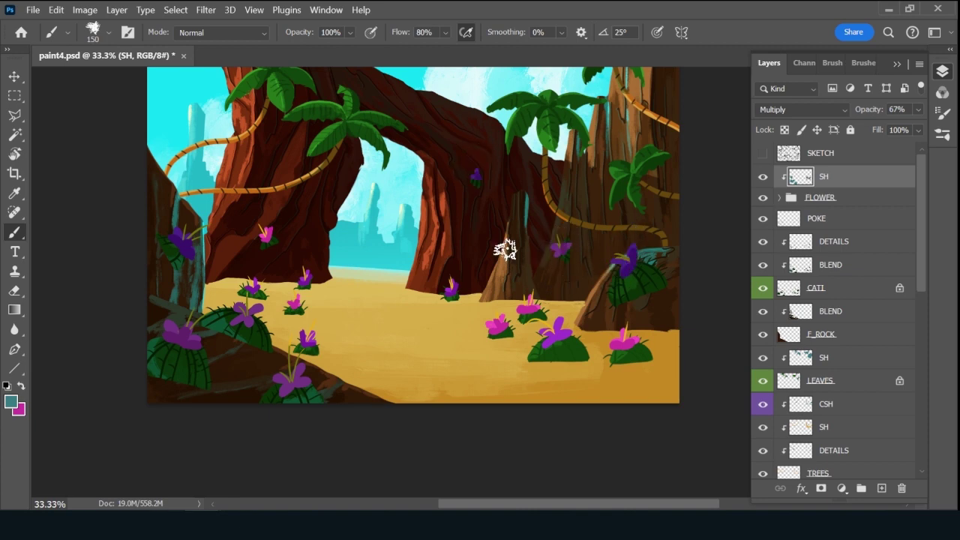
pyautogui.moveTo(268, 230); pyautogui.dragTo(282, 219)
pyautogui.press(']')
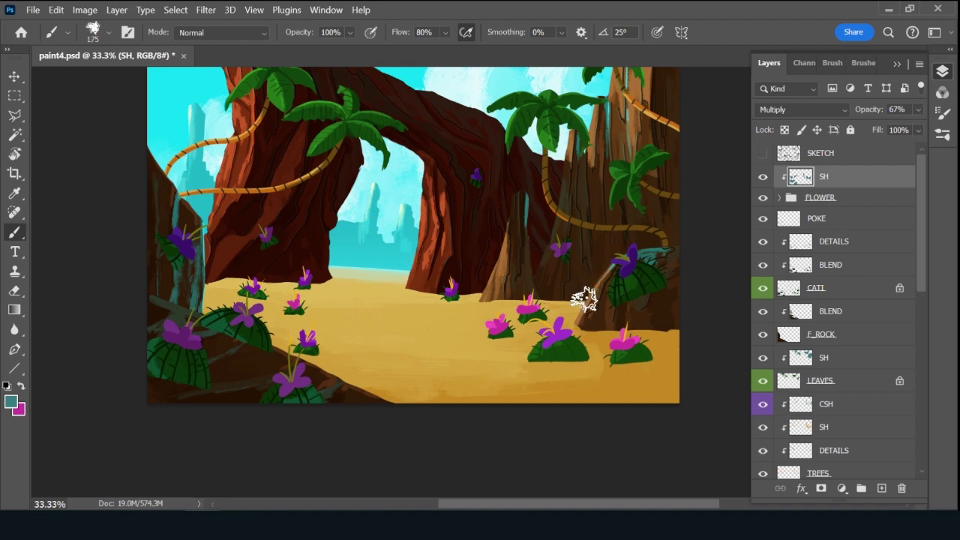
pyautogui.press('[')
pyautogui.press('[')
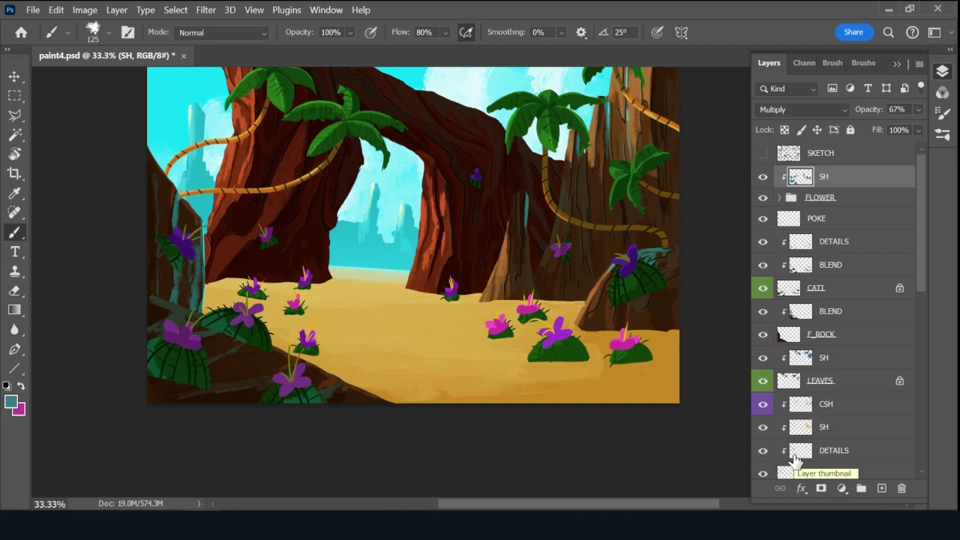
# Add a blue-tagged layer named WATER above SH and save the document.
pyautogui.click(882, 488)
pyautogui.doubleClick(827, 177)
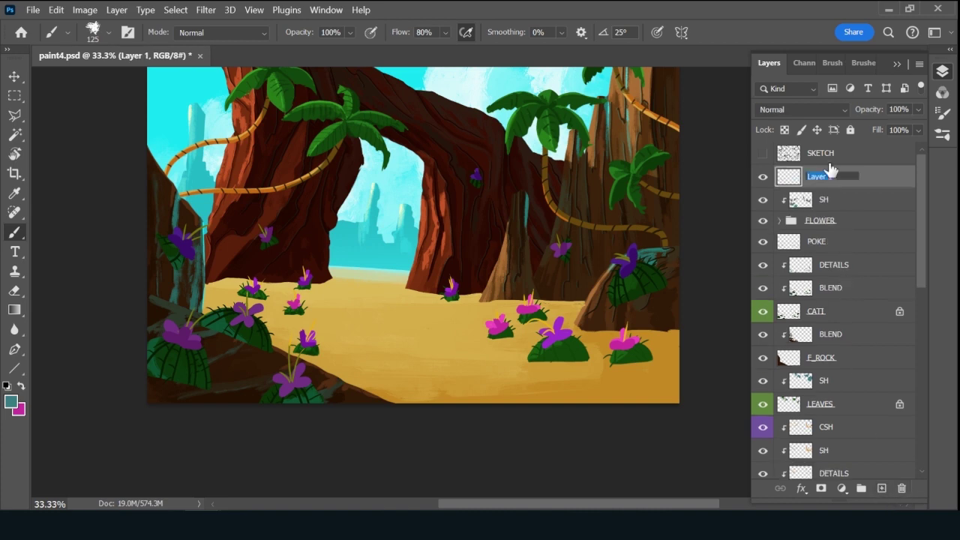
pyautogui.write('WATER')
pyautogui.press('Return')
pyautogui.rightClick(763, 177)
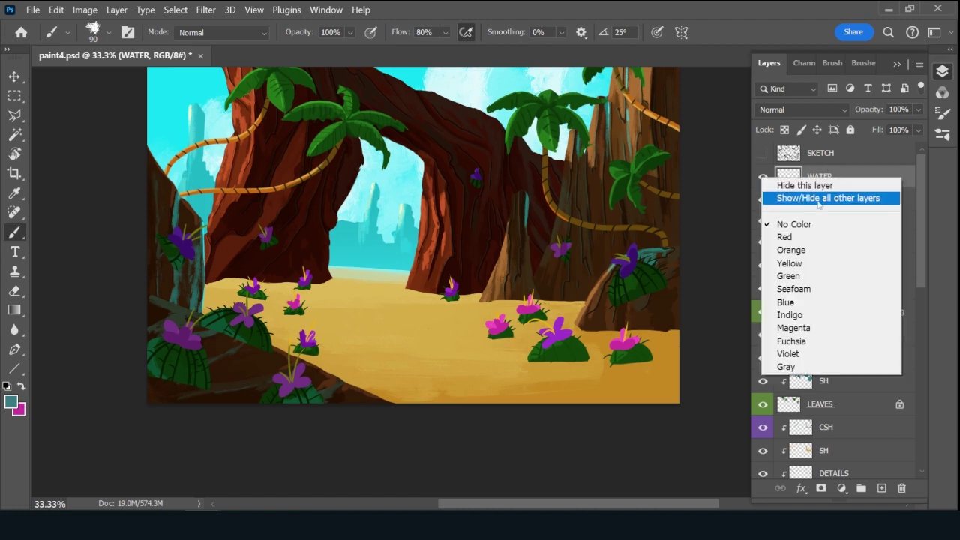
pyautogui.click(803, 303)
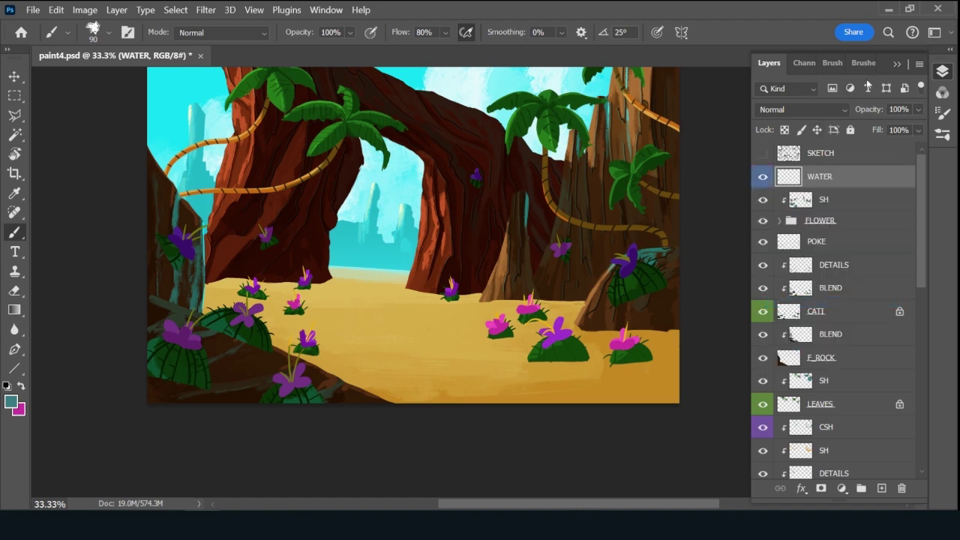
pyautogui.hotkey('ctrl', 's')
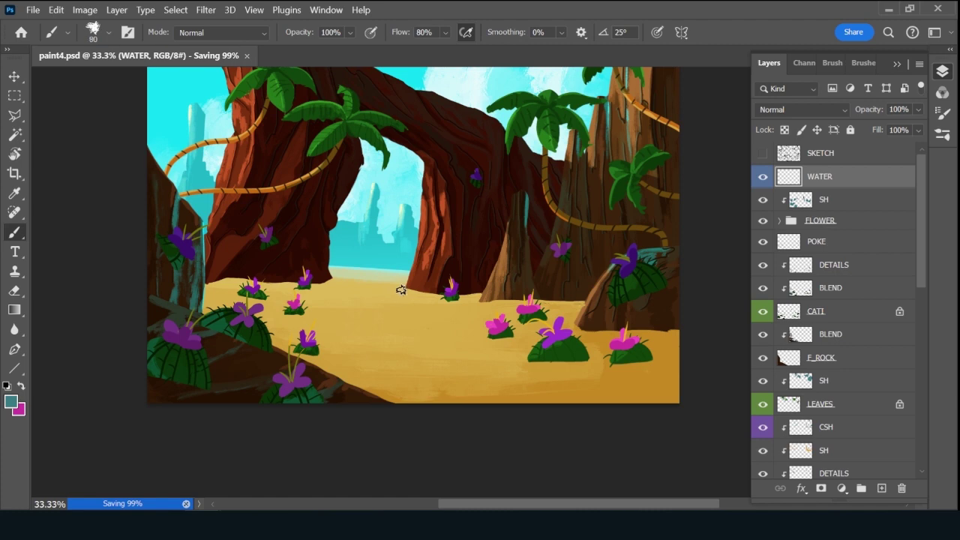
pyautogui.press('[')
pyautogui.press('[')
pyautogui.press('[')
pyautogui.press('[')
pyautogui.press('[')
pyautogui.press('[')
pyautogui.press('[')
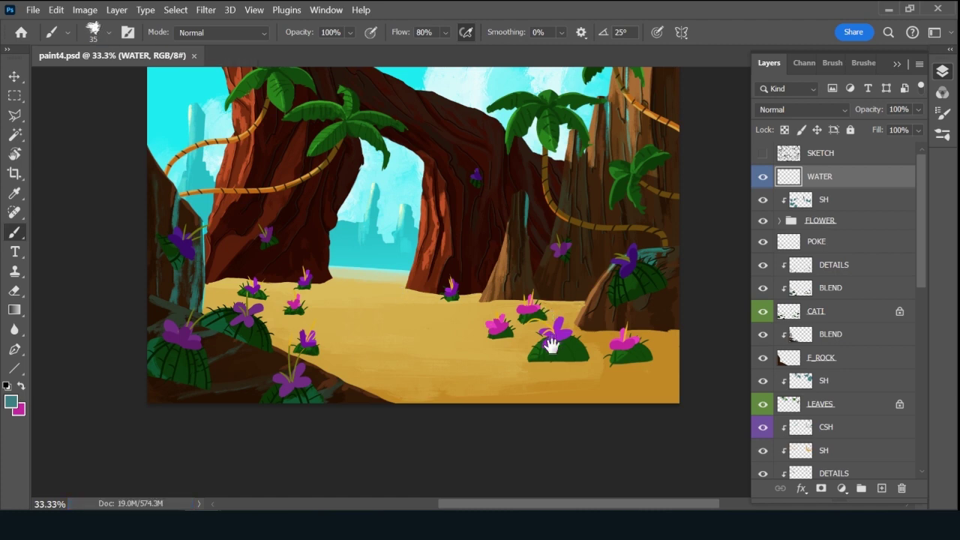
# Sample bright cyan from the sky, show SKETCH, and brush a trial river across the sand.
pyautogui.moveTo(551, 332); pyautogui.dragTo(551, 347)
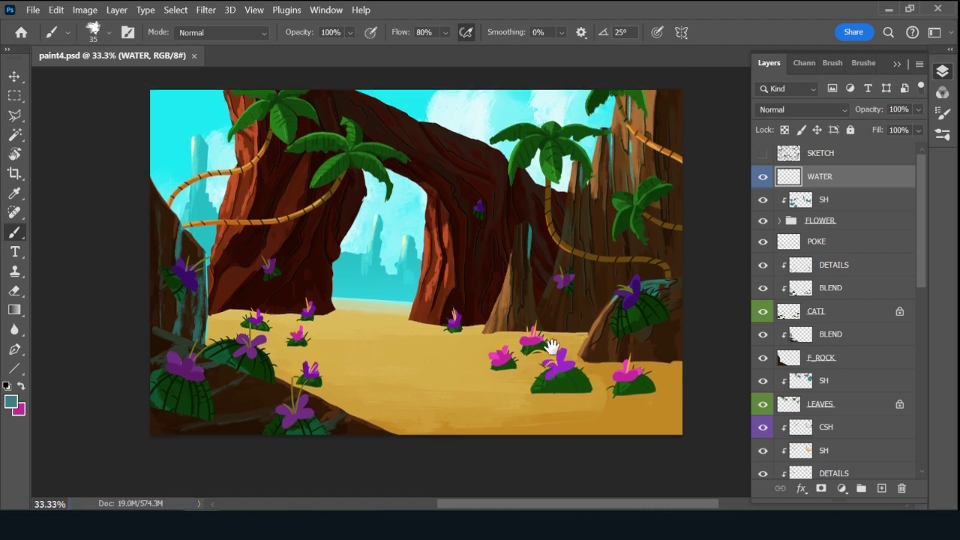
pyautogui.keyDown('alt'); pyautogui.click(188, 91); pyautogui.keyUp('alt')
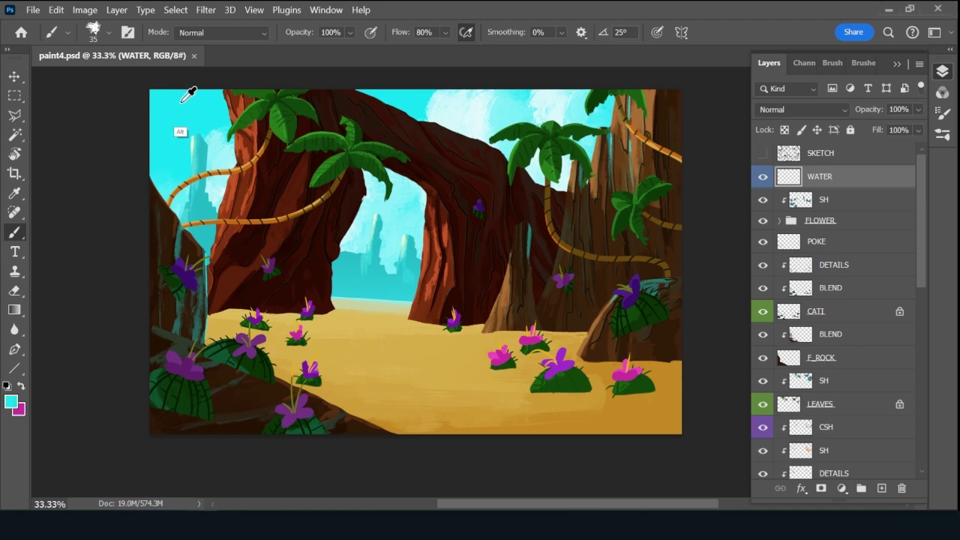
pyautogui.click(763, 153)
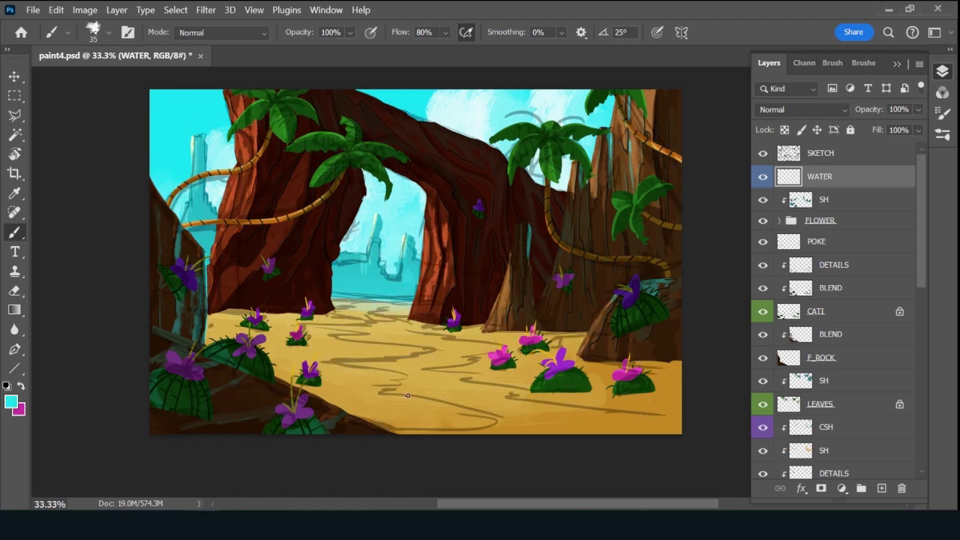
pyautogui.press(']')
pyautogui.press('[')
pyautogui.press('[')
pyautogui.press('[')
pyautogui.hotkey('ctrl', 'z')
pyautogui.moveTo(427, 404)
pyautogui.mouseDown()
pyautogui.moveTo(496, 415)
pyautogui.moveTo(400, 434)
pyautogui.mouseUp()
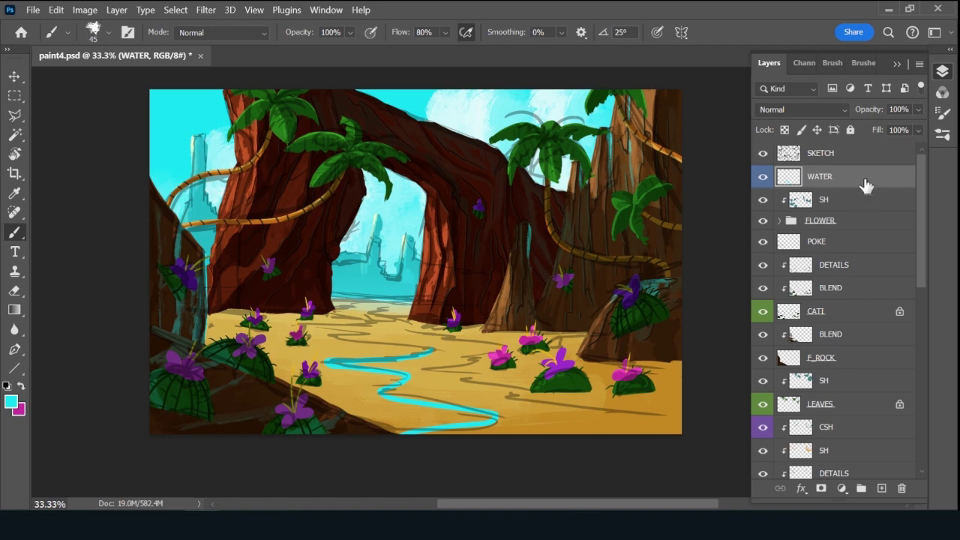
# Move WATER below CATI, extend the trial river to the right edge, and hide SKETCH.
pyautogui.moveTo(865, 182); pyautogui.dragTo(847, 320)
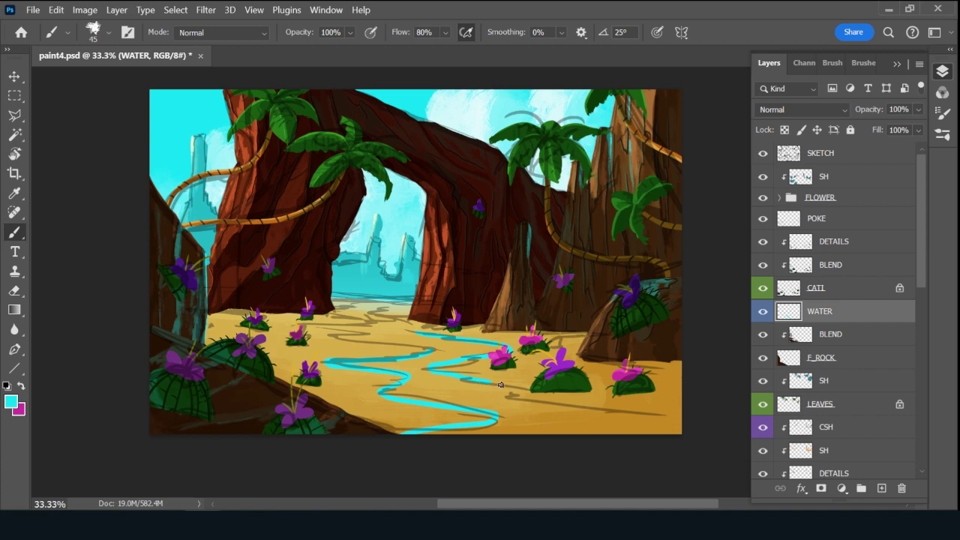
pyautogui.moveTo(518, 400); pyautogui.dragTo(766, 420)
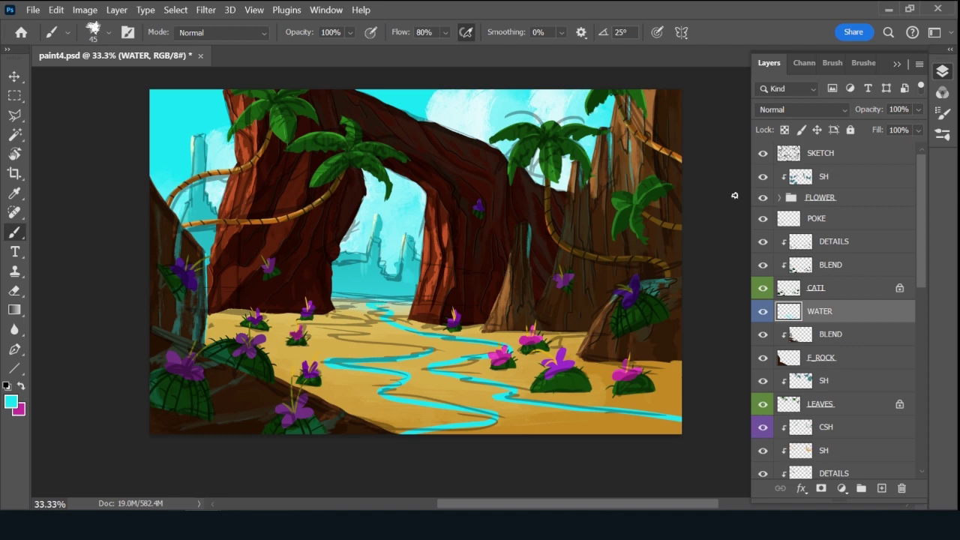
pyautogui.click(763, 154)
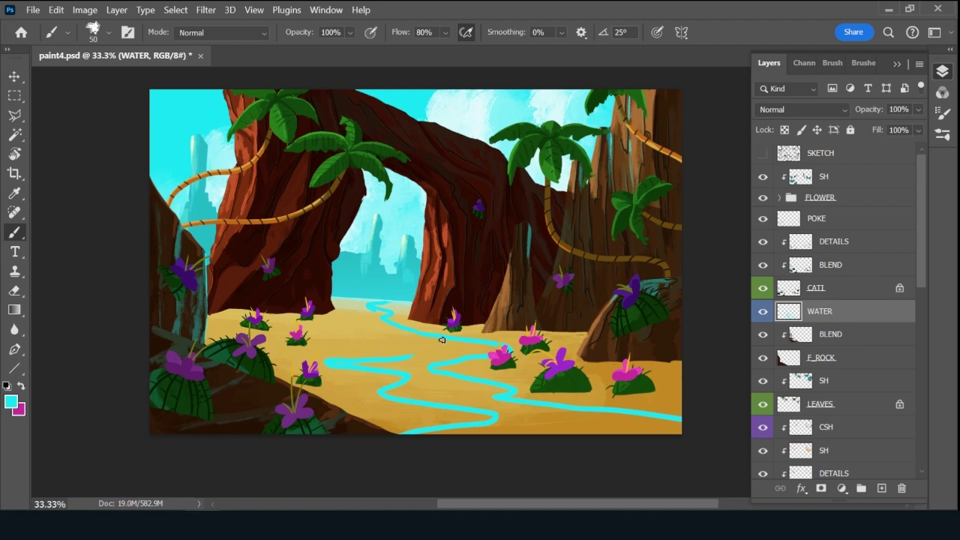
# Clear all the trial river strokes from the WATER layer.
pyautogui.hotkey('ctrl', 'a')
pyautogui.press('Delete')
pyautogui.hotkey('ctrl', 'd')
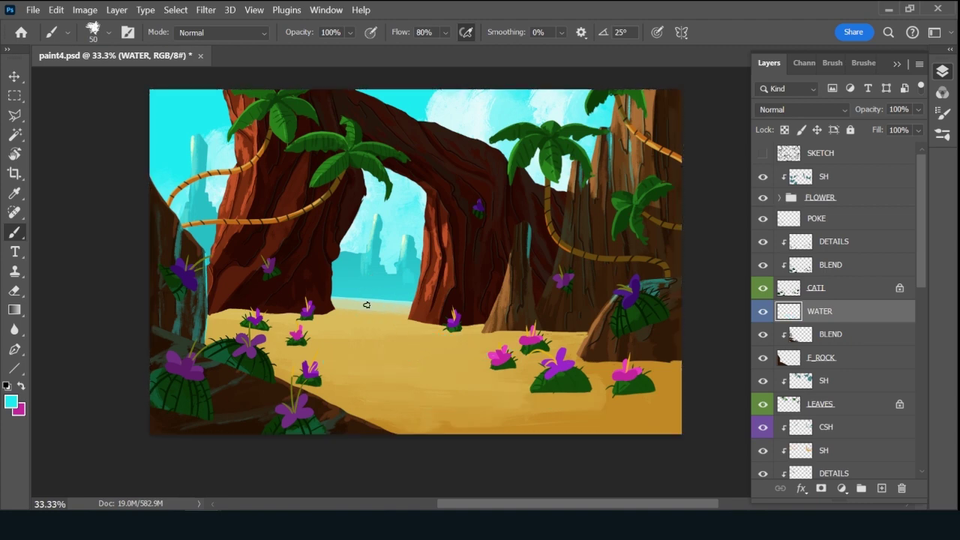
# Paint the cyan river out to the right edge and move WATER below F_ROCK.
pyautogui.press('[')
pyautogui.press('[')
pyautogui.press('[')
pyautogui.press('[')
pyautogui.press('[')
pyautogui.press(']')
pyautogui.moveTo(553, 402)
pyautogui.mouseDown()
pyautogui.moveTo(655, 410)
pyautogui.moveTo(702, 411)
pyautogui.mouseUp()
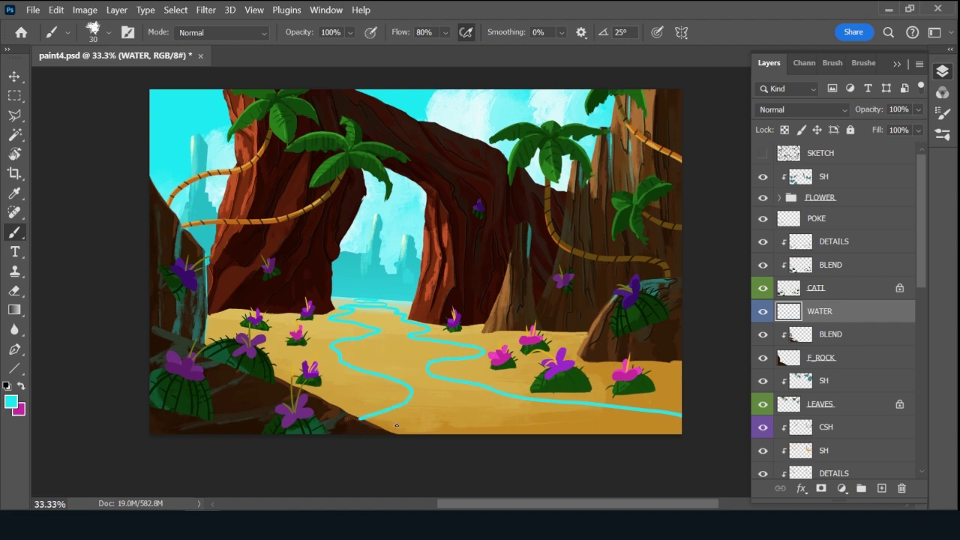
pyautogui.moveTo(872, 315); pyautogui.dragTo(856, 369)
# Thicken the river's lower-left end and widen its outlet along the bottom edge.
pyautogui.press(']')
pyautogui.press(']')
pyautogui.press(']')
pyautogui.moveTo(415, 405)
pyautogui.mouseDown()
pyautogui.moveTo(363, 422)
pyautogui.moveTo(457, 424)
pyautogui.mouseUp()
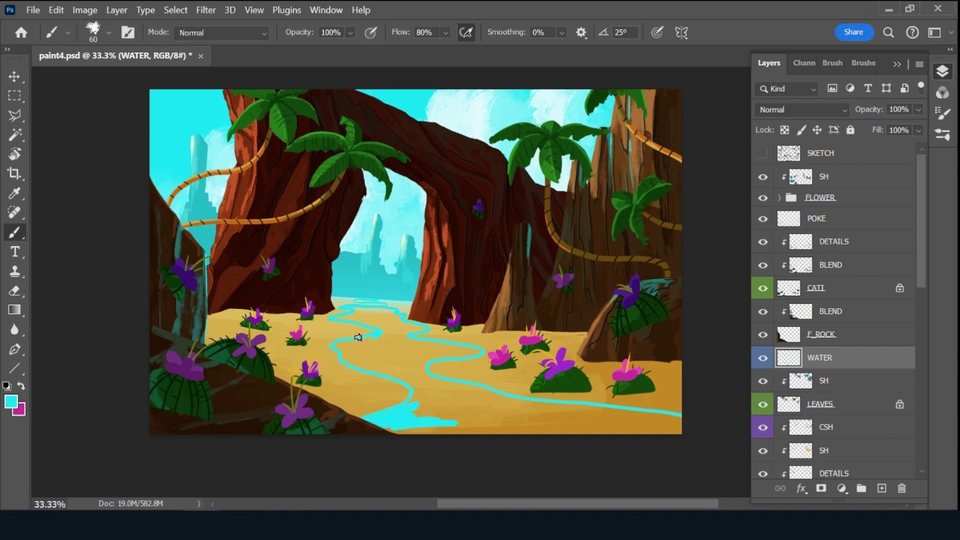
pyautogui.moveTo(329, 343); pyautogui.dragTo(311, 344)
pyautogui.hotkey('ctrl', 'z')
pyautogui.press(']')
pyautogui.press(']')
pyautogui.press(']')
pyautogui.moveTo(439, 400)
pyautogui.mouseDown()
pyautogui.moveTo(410, 414)
pyautogui.moveTo(439, 411)
pyautogui.moveTo(397, 432)
pyautogui.moveTo(466, 428)
pyautogui.moveTo(414, 428)
pyautogui.mouseUp()
pyautogui.moveTo(570, 423)
pyautogui.mouseDown()
pyautogui.moveTo(545, 426)
pyautogui.moveTo(544, 441)
pyautogui.mouseUp()
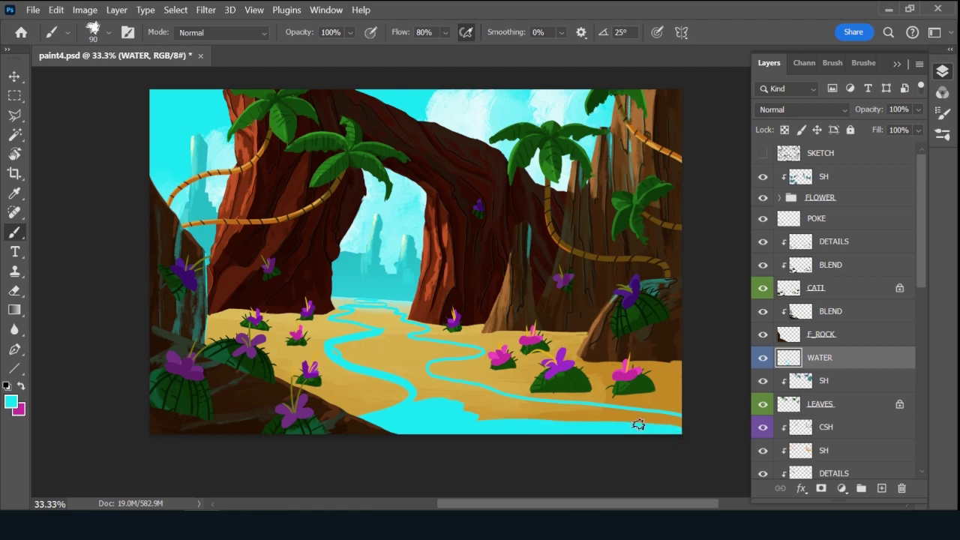
# Paint cyan over the sand lip and the sand strip along the river's lower stretch.
pyautogui.press('[')
pyautogui.press('[')
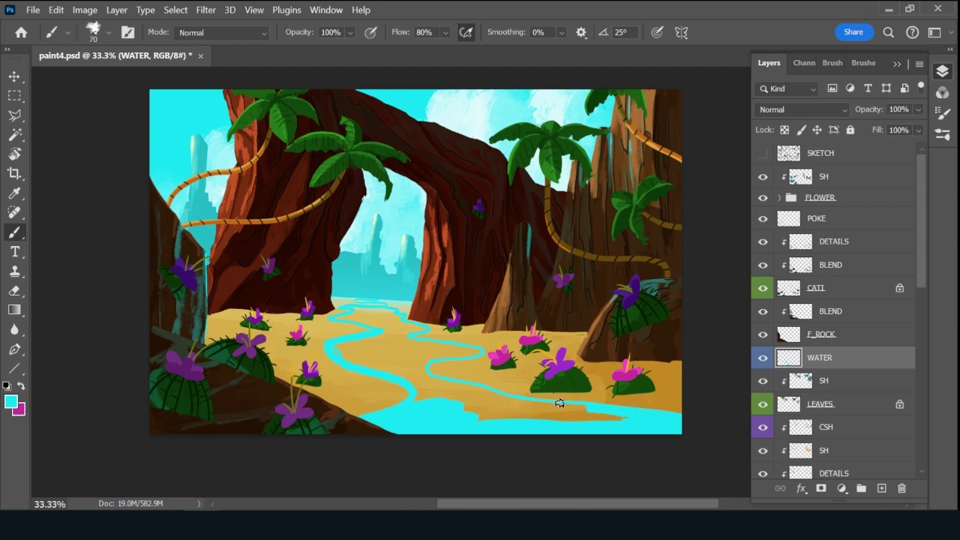
pyautogui.moveTo(630, 417); pyautogui.dragTo(594, 425)
pyautogui.moveTo(592, 418); pyautogui.dragTo(463, 401)
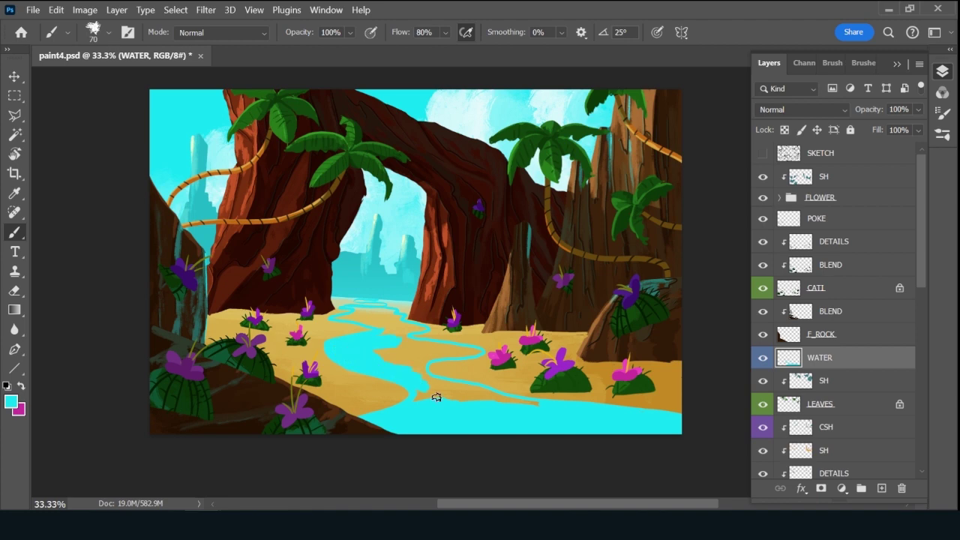
pyautogui.press(']')
pyautogui.moveTo(500, 396)
pyautogui.mouseDown()
pyautogui.moveTo(549, 406)
pyautogui.moveTo(424, 392)
pyautogui.mouseUp()
pyautogui.press('[')
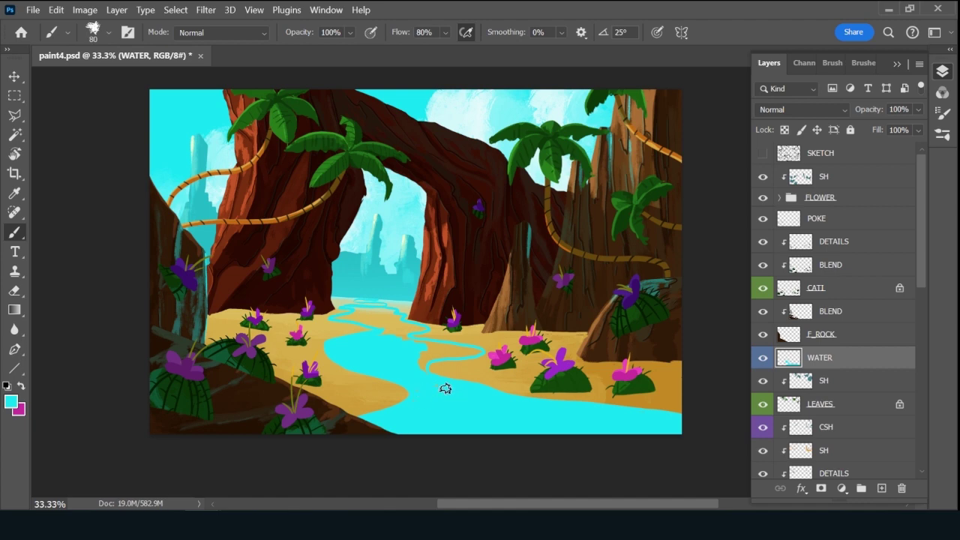
pyautogui.press('[')
pyautogui.press('[')
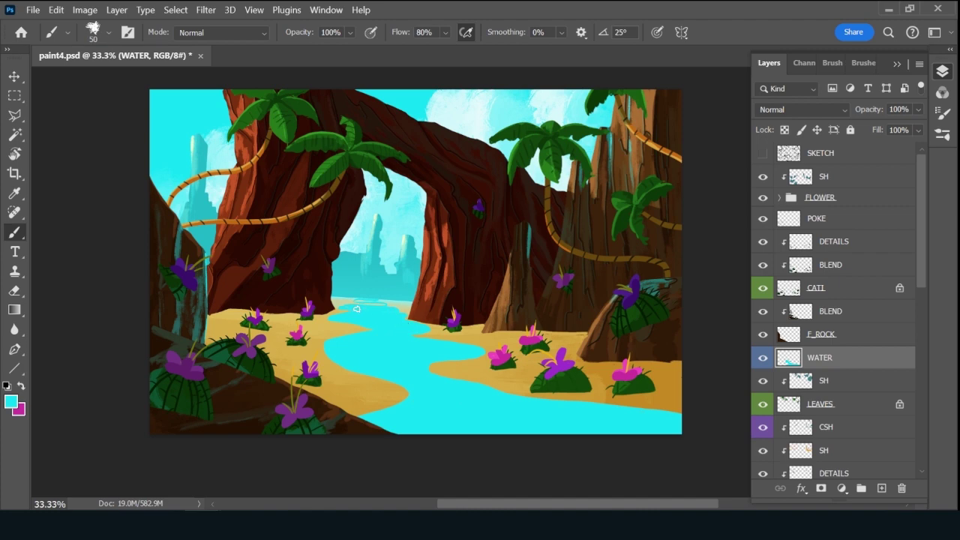
# Switch to the Ink 2 brush and unlock transparency on the WATER layer.
pyautogui.click(862, 64)
pyautogui.scroll(10, 919, 213)
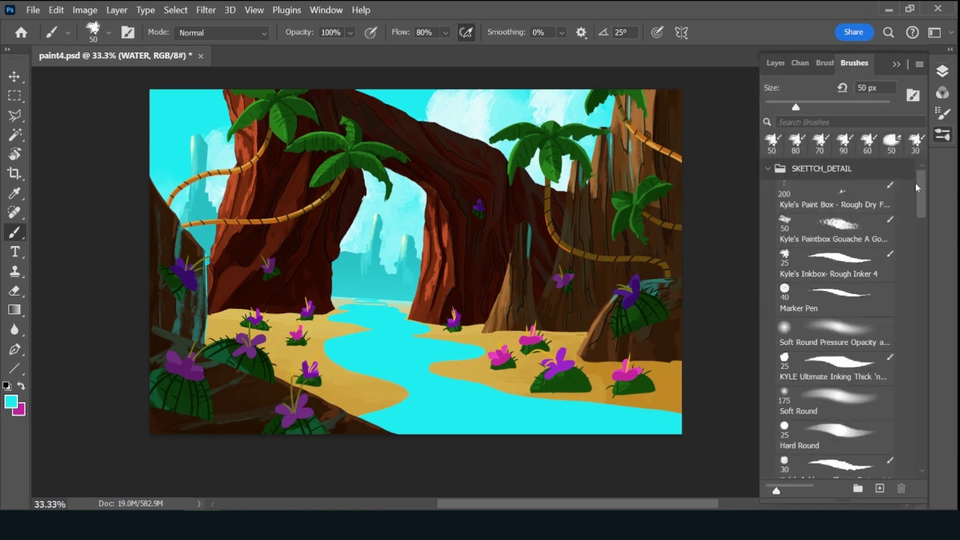
pyautogui.scroll(-10, 916, 239)
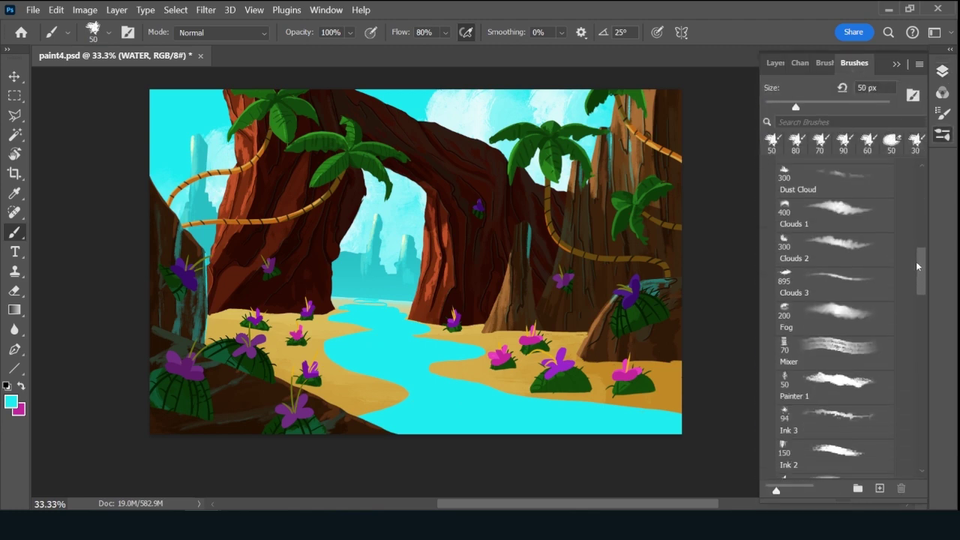
pyautogui.click(839, 441)
pyautogui.click(788, 64)
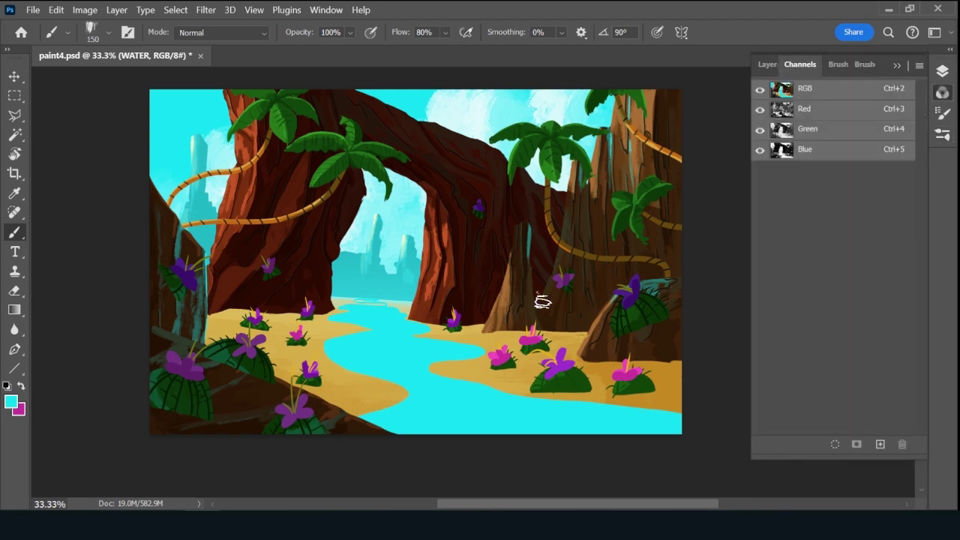
pyautogui.press('[')
pyautogui.press('[')
pyautogui.press('F7')
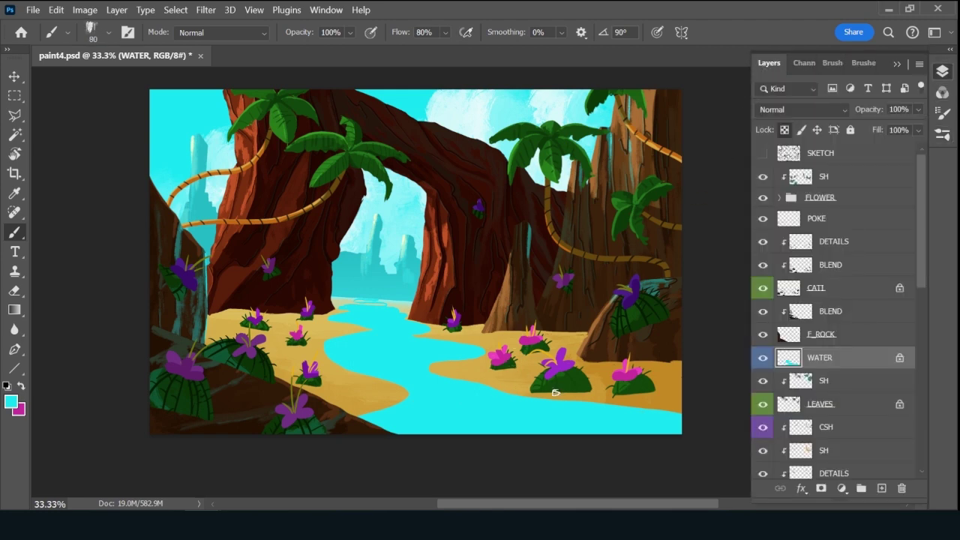
pyautogui.press(']')
pyautogui.press(']')
pyautogui.press('[')
pyautogui.press('[')
pyautogui.press('[')
pyautogui.press('[')
pyautogui.press('/')
# Fill the sand wedge and smooth the lower-left bank in cyan, then select the whole layer.
pyautogui.moveTo(374, 408)
pyautogui.mouseDown()
pyautogui.moveTo(276, 443)
pyautogui.moveTo(391, 393)
pyautogui.mouseUp()
pyautogui.press(']')
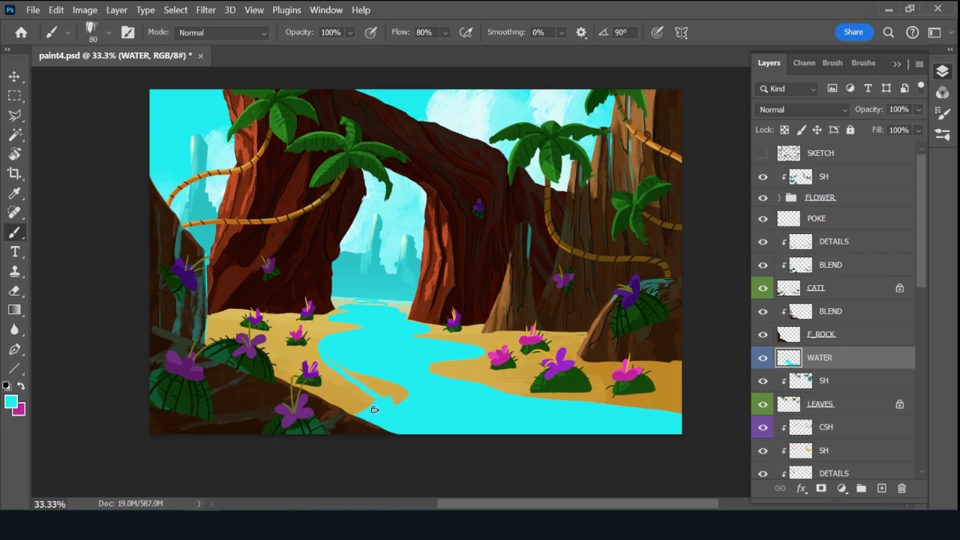
pyautogui.press(']')
pyautogui.moveTo(381, 392); pyautogui.dragTo(361, 383)
pyautogui.press('[')
pyautogui.press('[')
pyautogui.press(']')
pyautogui.press(']')
pyautogui.press(']')
pyautogui.moveTo(342, 425); pyautogui.dragTo(371, 382)
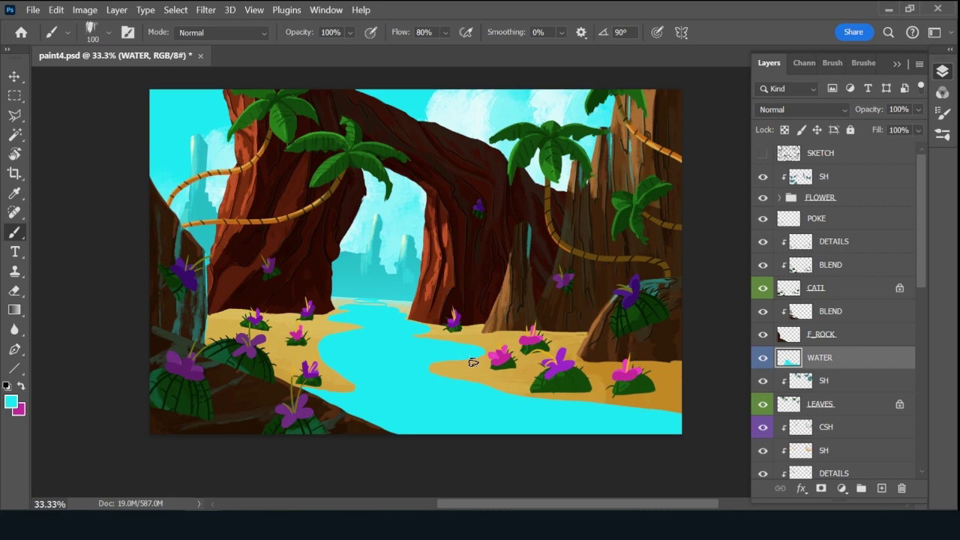
pyautogui.hotkey('ctrl', 'a')
pyautogui.press('Delete')
pyautogui.hotkey('ctrl', 'd')
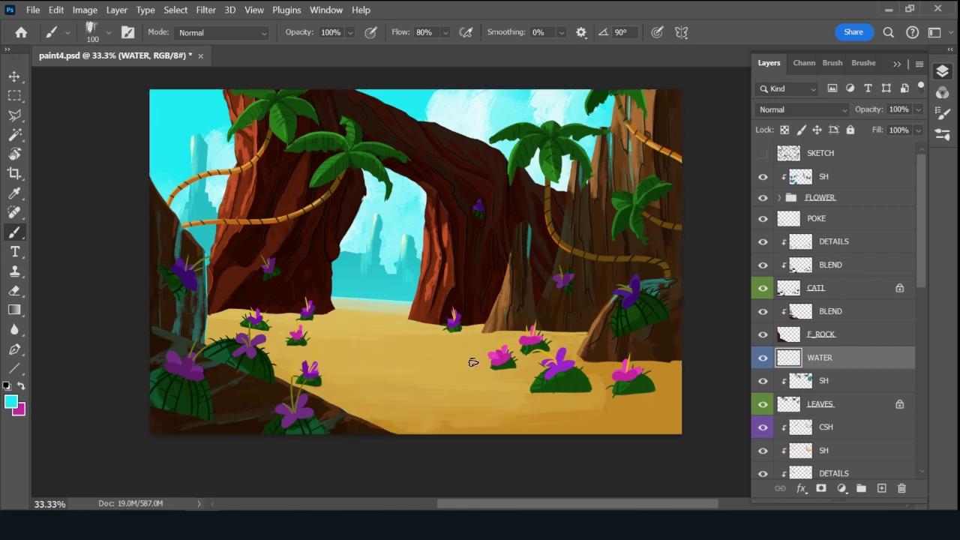
pyautogui.click(864, 63)
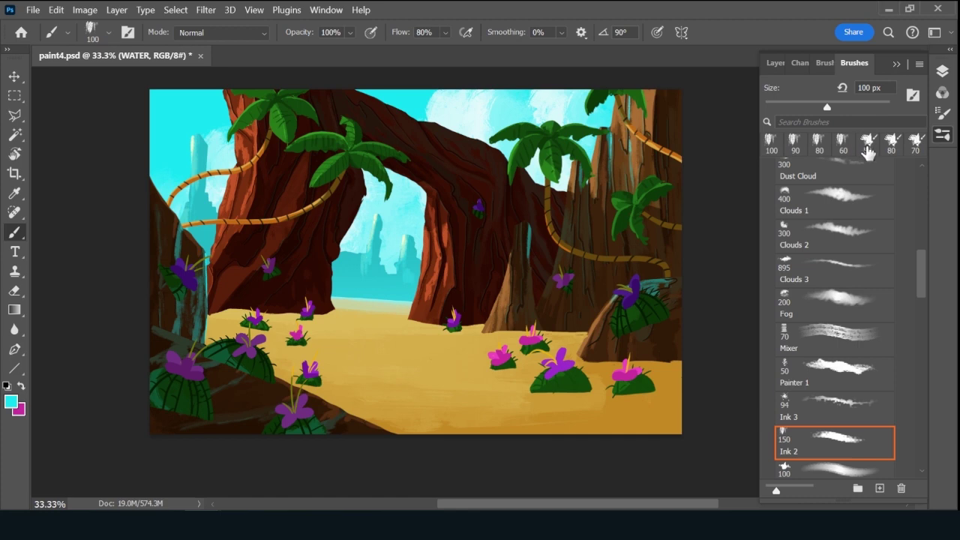
pyautogui.click(756, 80)
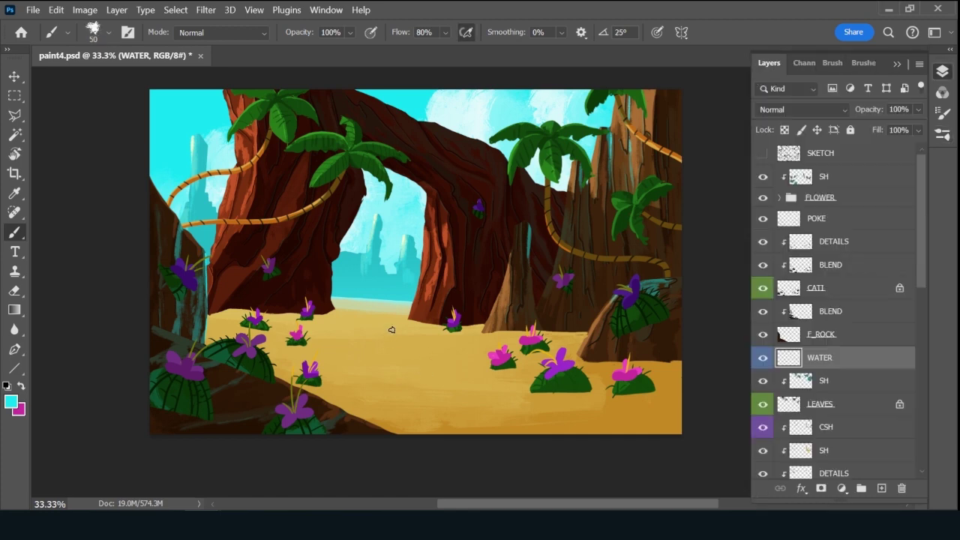
pyautogui.moveTo(387, 328); pyautogui.dragTo(471, 350)
pyautogui.moveTo(463, 393); pyautogui.dragTo(770, 438)
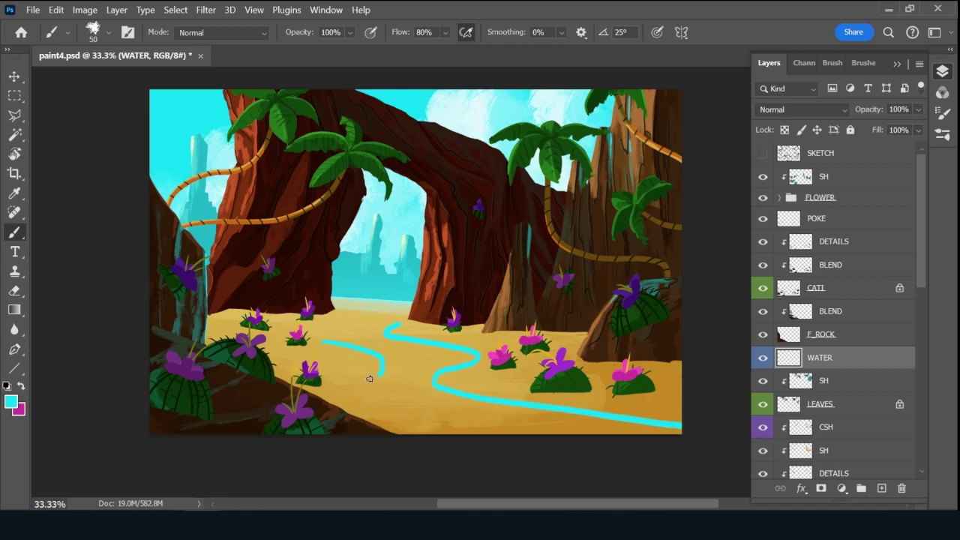
pyautogui.moveTo(381, 371); pyautogui.dragTo(308, 388)
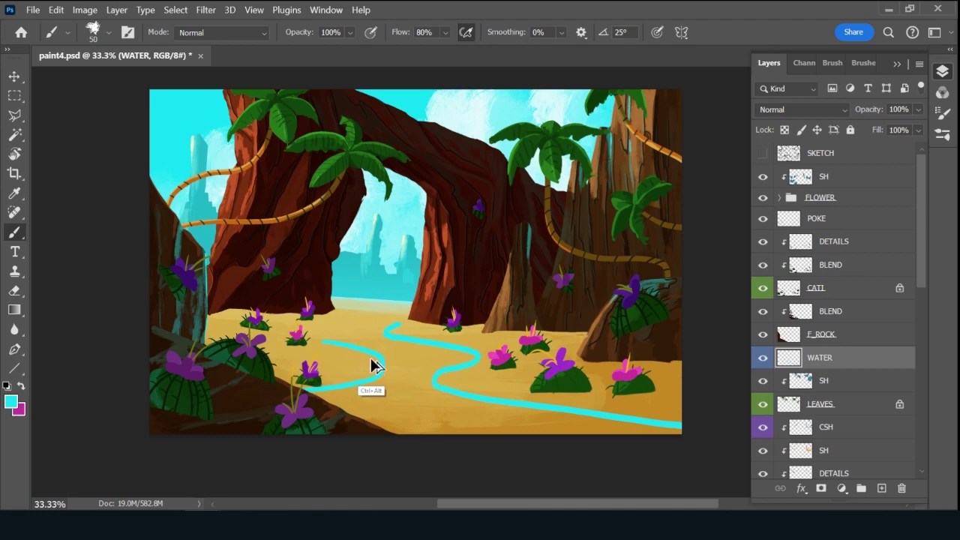
pyautogui.hotkey('ctrl', 'z')
pyautogui.hotkey('ctrl', 'z')
pyautogui.click(339, 339)
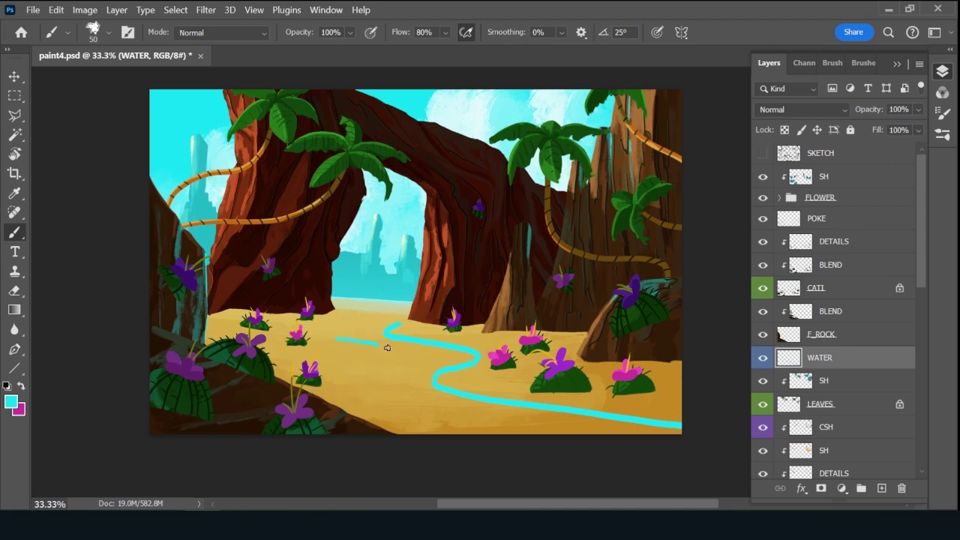
pyautogui.hotkey('ctrl', 'z')
pyautogui.moveTo(357, 352)
pyautogui.mouseDown()
pyautogui.moveTo(388, 356)
pyautogui.moveTo(376, 374)
pyautogui.moveTo(312, 392)
pyautogui.mouseUp()
pyautogui.moveTo(338, 331)
pyautogui.mouseDown()
pyautogui.moveTo(373, 319)
pyautogui.moveTo(357, 349)
pyautogui.moveTo(339, 331)
pyautogui.moveTo(381, 315)
pyautogui.moveTo(359, 304)
pyautogui.moveTo(386, 299)
pyautogui.mouseUp()
pyautogui.hotkey('ctrl', 'z')
pyautogui.hotkey('ctrl', 'z')
pyautogui.hotkey('ctrl', 'z')
pyautogui.hotkey('ctrl', 'z')
pyautogui.hotkey('ctrl', 'z')
pyautogui.hotkey('ctrl', 'z')
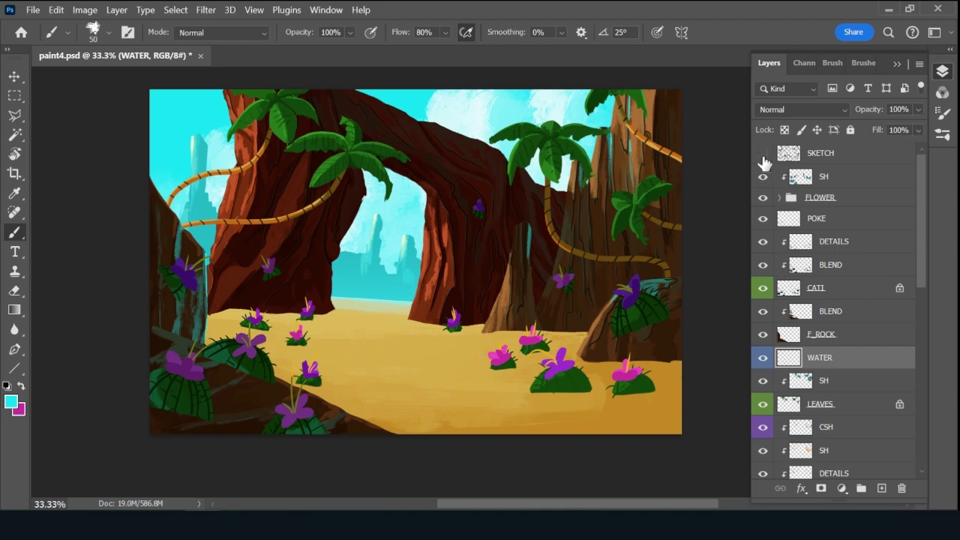
# With SKETCH shown, trace both river banks in cyan using a 25 px brush, then hide SKETCH.
pyautogui.click(764, 155)
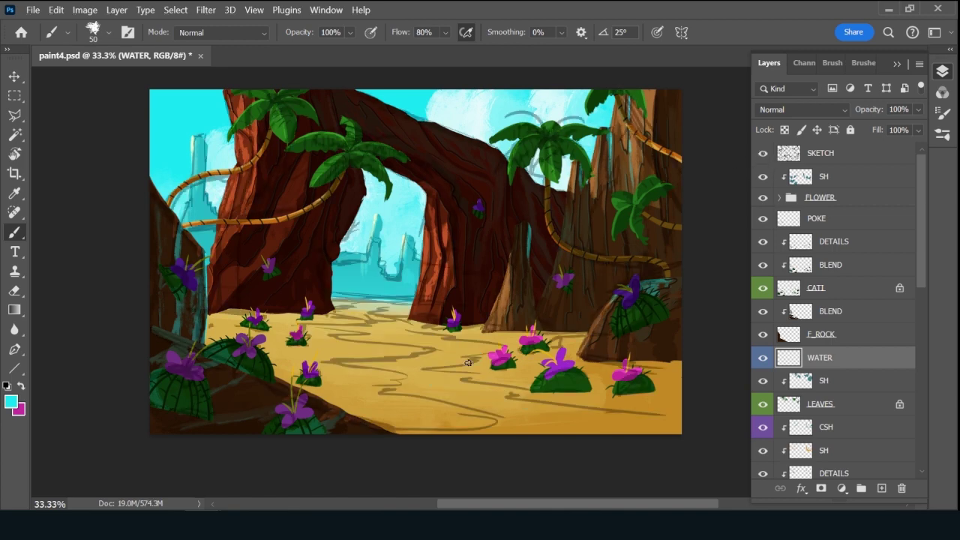
pyautogui.press('u')
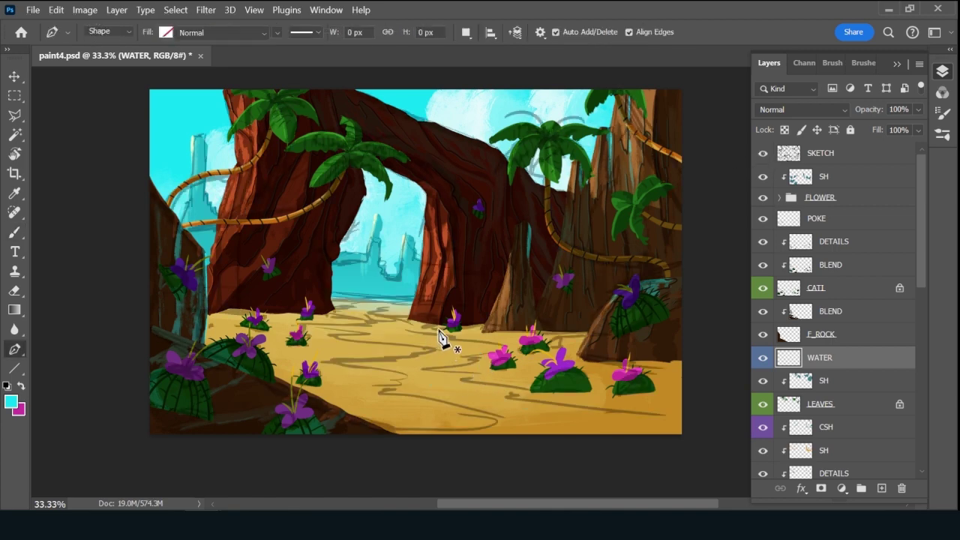
pyautogui.press('b')
pyautogui.press('[')
pyautogui.press('[')
pyautogui.press('[')
pyautogui.press('[')
pyautogui.press('[')
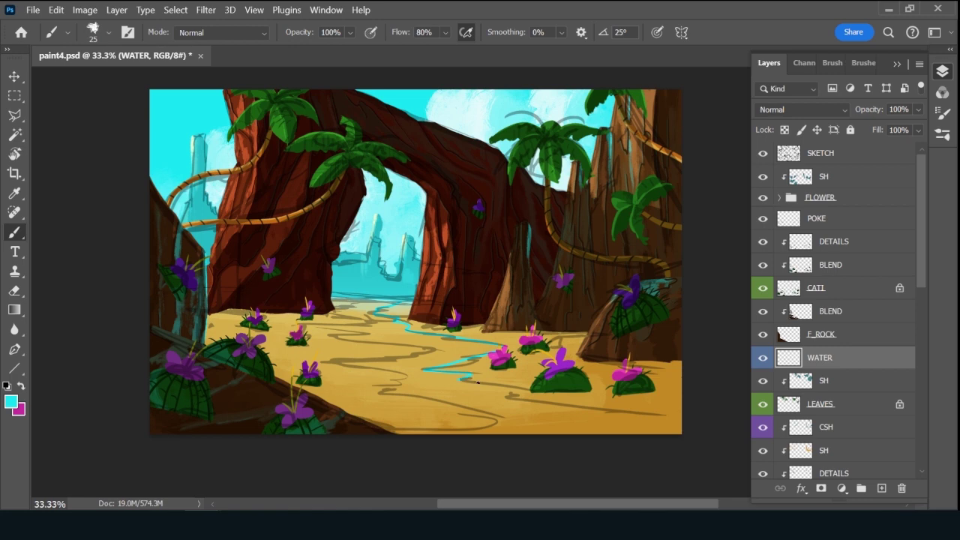
pyautogui.moveTo(593, 409); pyautogui.dragTo(694, 422)
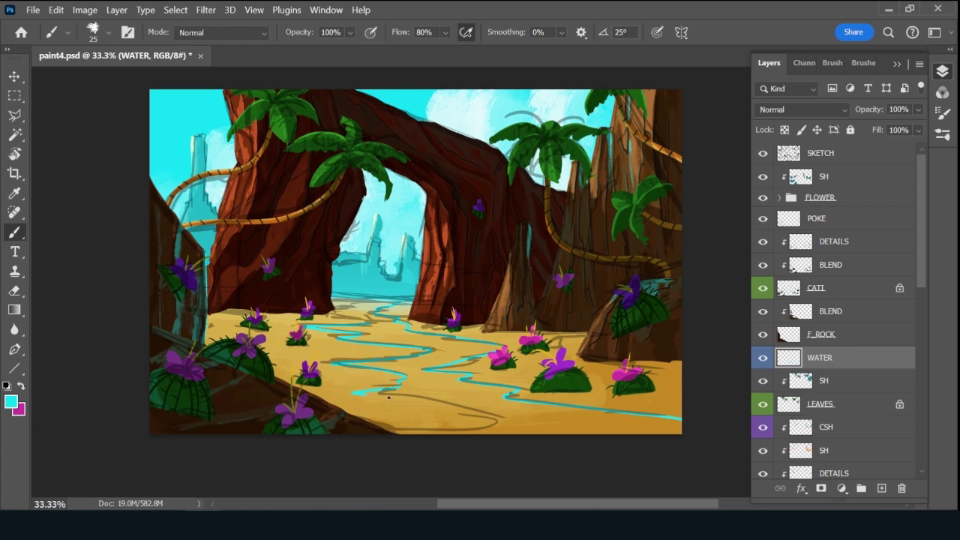
pyautogui.moveTo(465, 414); pyautogui.dragTo(386, 430)
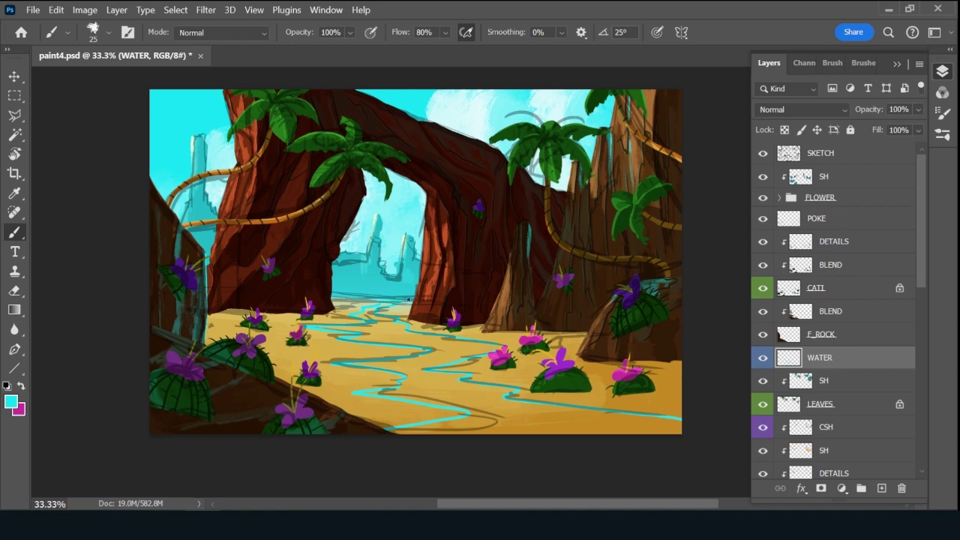
pyautogui.click(764, 153)
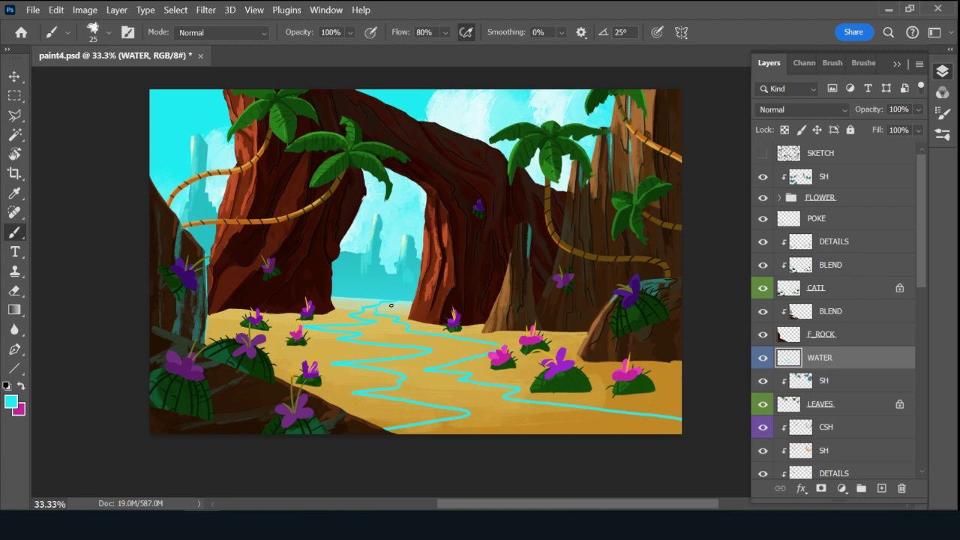
# Fill cyan between the traced banks, from the bottom edge up through the middle stretch.
pyautogui.press(']')
pyautogui.press(']')
pyautogui.press(']')
pyautogui.press(']')
pyautogui.press(']')
pyautogui.press(']')
pyautogui.moveTo(491, 421)
pyautogui.mouseDown()
pyautogui.moveTo(398, 433)
pyautogui.moveTo(679, 426)
pyautogui.mouseUp()
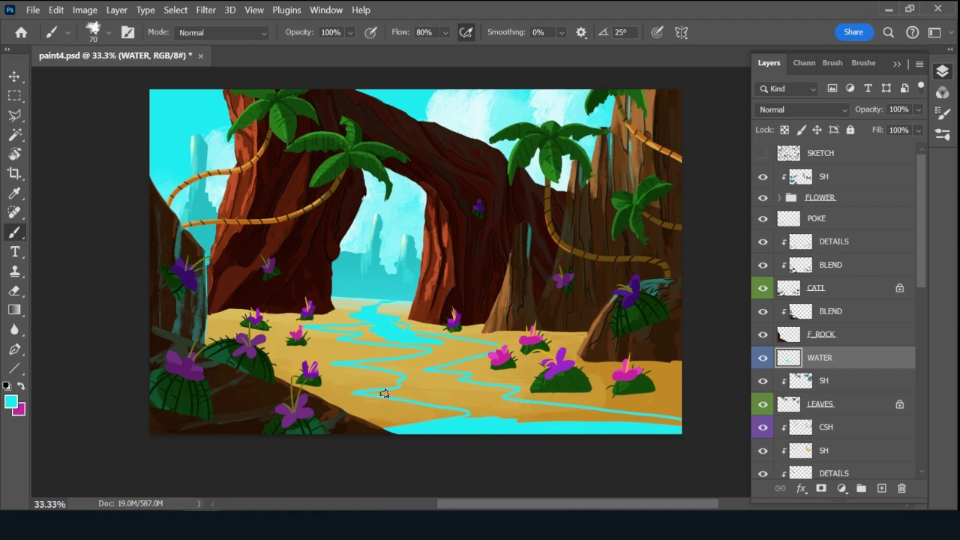
pyautogui.press('[')
pyautogui.press('[')
pyautogui.press('[')
pyautogui.moveTo(387, 392); pyautogui.dragTo(468, 405)
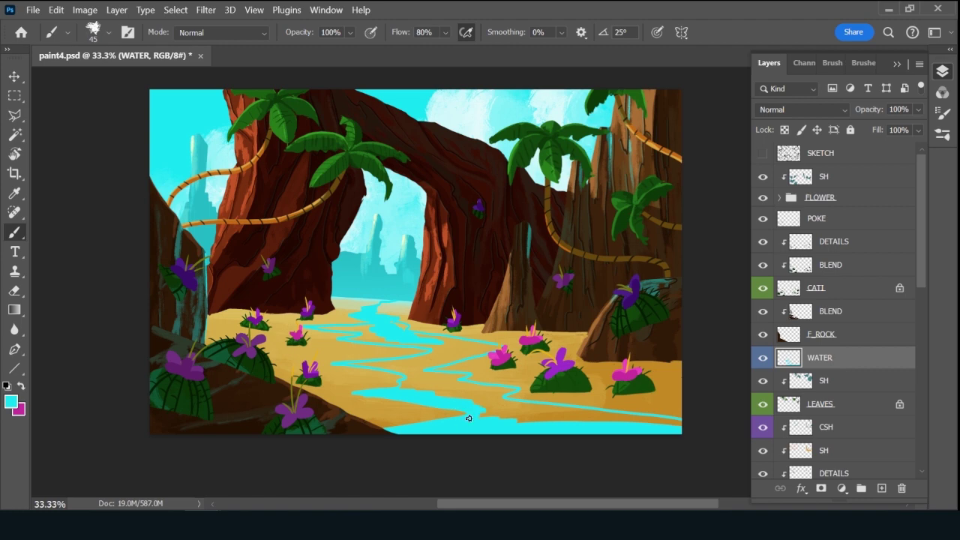
pyautogui.press(']')
pyautogui.press(']')
pyautogui.press(']')
pyautogui.press(']')
pyautogui.moveTo(495, 420)
pyautogui.mouseDown()
pyautogui.moveTo(556, 421)
pyautogui.moveTo(520, 413)
pyautogui.mouseUp()
pyautogui.moveTo(576, 413)
pyautogui.mouseDown()
pyautogui.moveTo(684, 425)
pyautogui.moveTo(524, 405)
pyautogui.moveTo(544, 408)
pyautogui.moveTo(517, 414)
pyautogui.mouseUp()
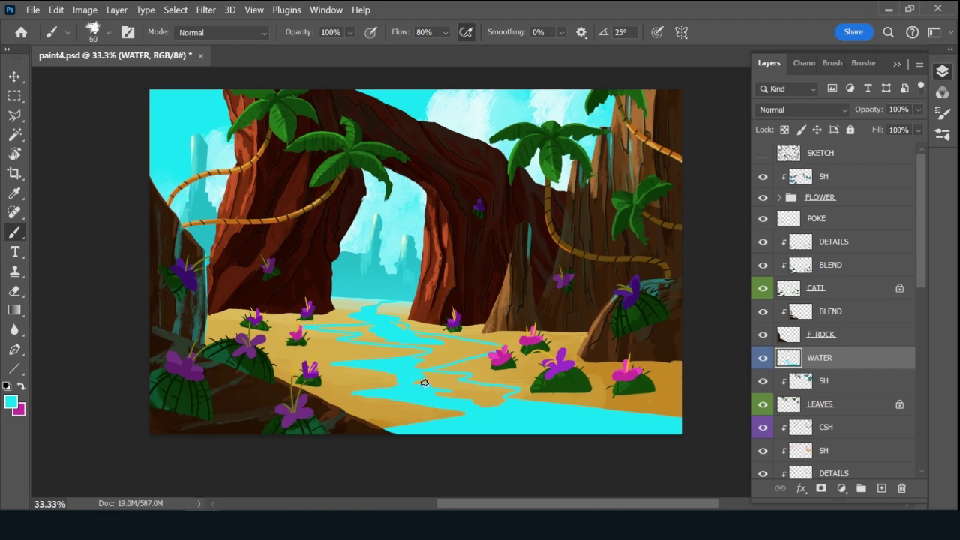
pyautogui.press(']')
pyautogui.press(']')
pyautogui.press('[')
pyautogui.press('[')
pyautogui.press('[')
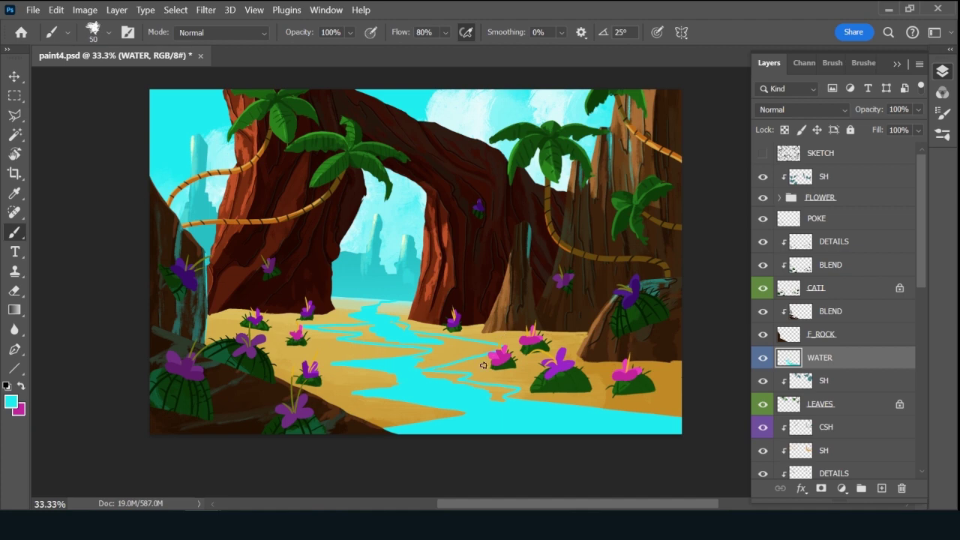
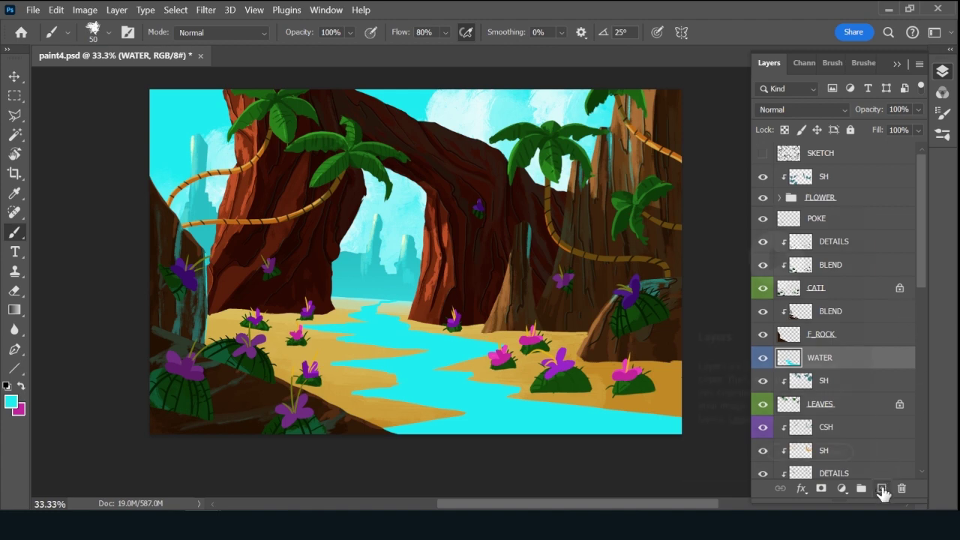
# Lock transparency on the WATER layer and select the Ink 2 brush preset.
pyautogui.hotkey('ctrl', '/')
pyautogui.click(863, 62)
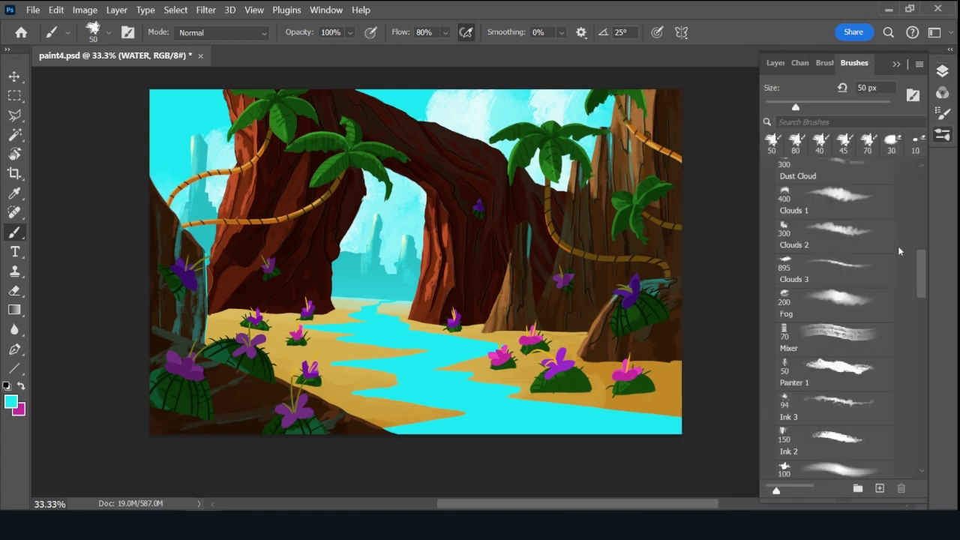
pyautogui.scroll(-3, 915, 294)
pyautogui.click(833, 300)
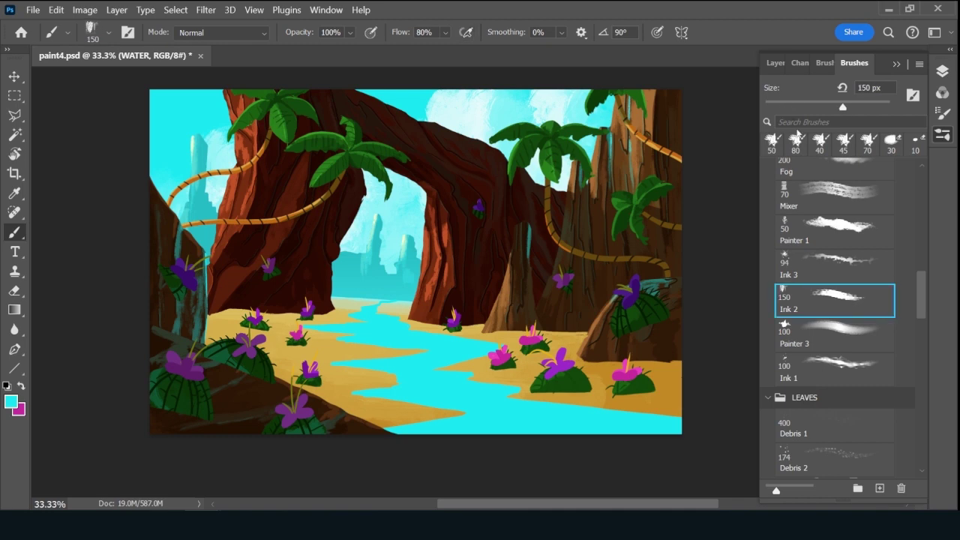
pyautogui.click(775, 63)
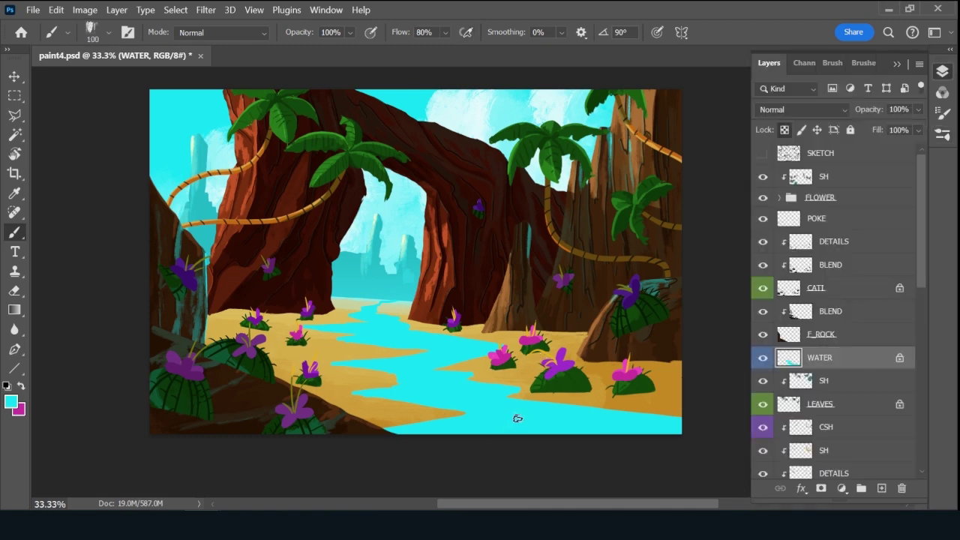
# Set the foreground colour to the sand tone c58921 sampled from the painting.
pyautogui.click(10, 403)
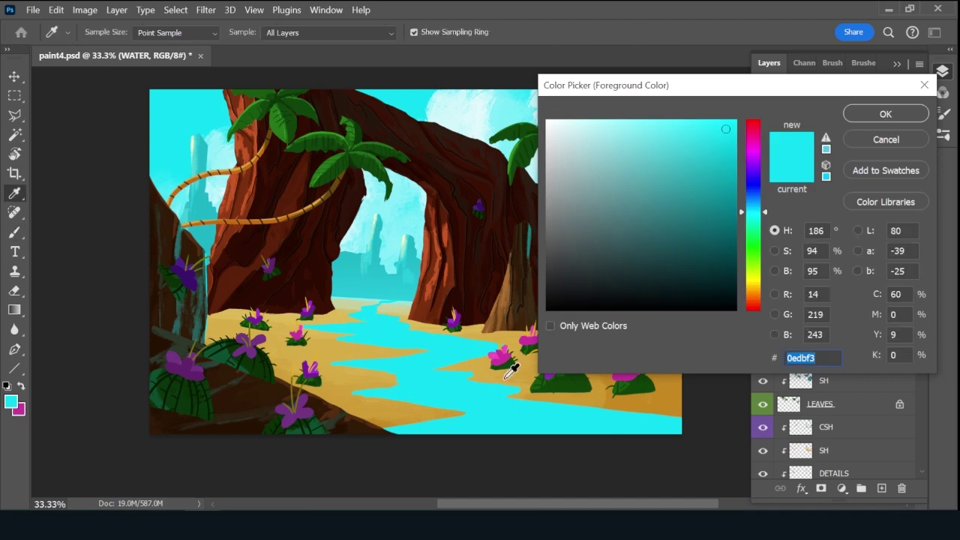
pyautogui.click(390, 414)
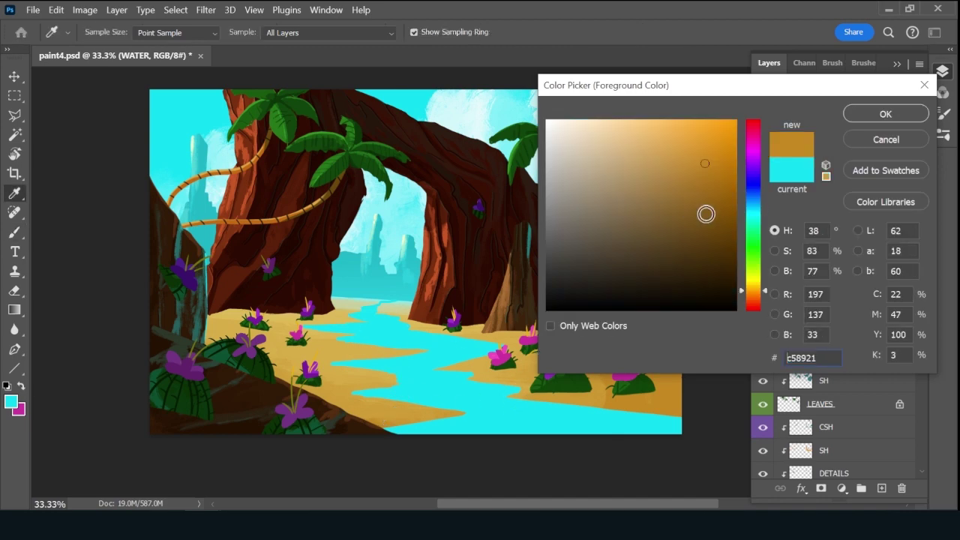
pyautogui.click(866, 118)
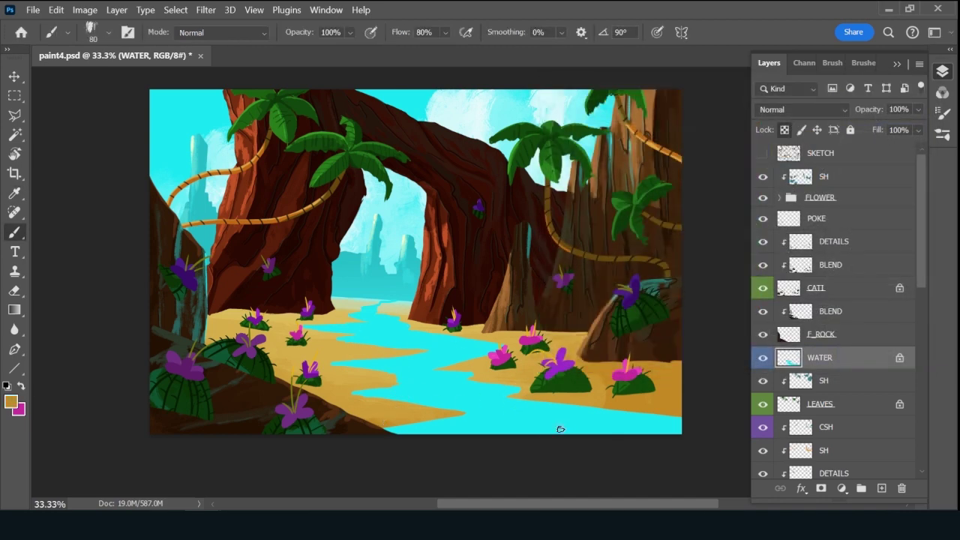
# Paint sand along the river's bottom edge and a brown shadow below the arch with a 125 brush.
pyautogui.moveTo(509, 439)
pyautogui.mouseDown()
pyautogui.moveTo(619, 436)
pyautogui.moveTo(461, 438)
pyautogui.moveTo(492, 431)
pyautogui.mouseUp()
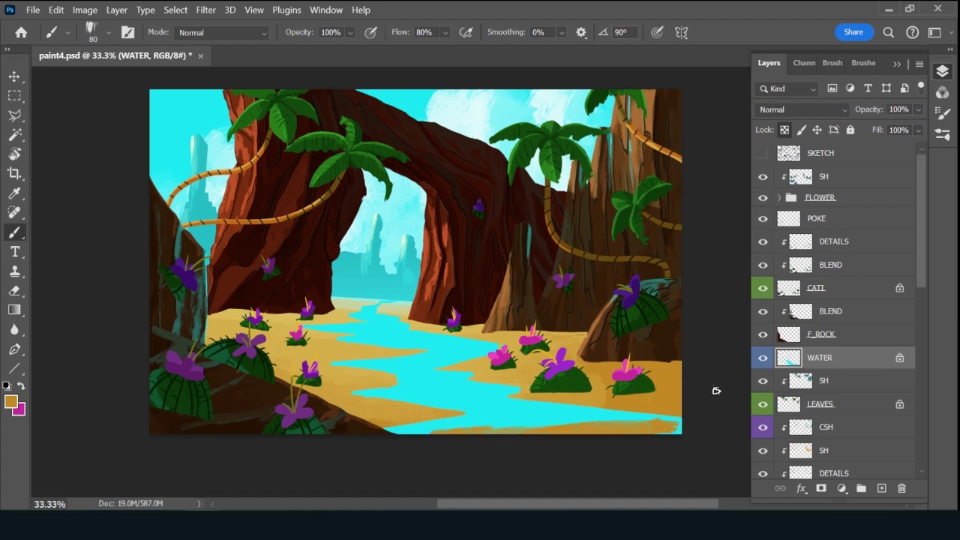
pyautogui.press(']')
pyautogui.press(']')
pyautogui.press(']')
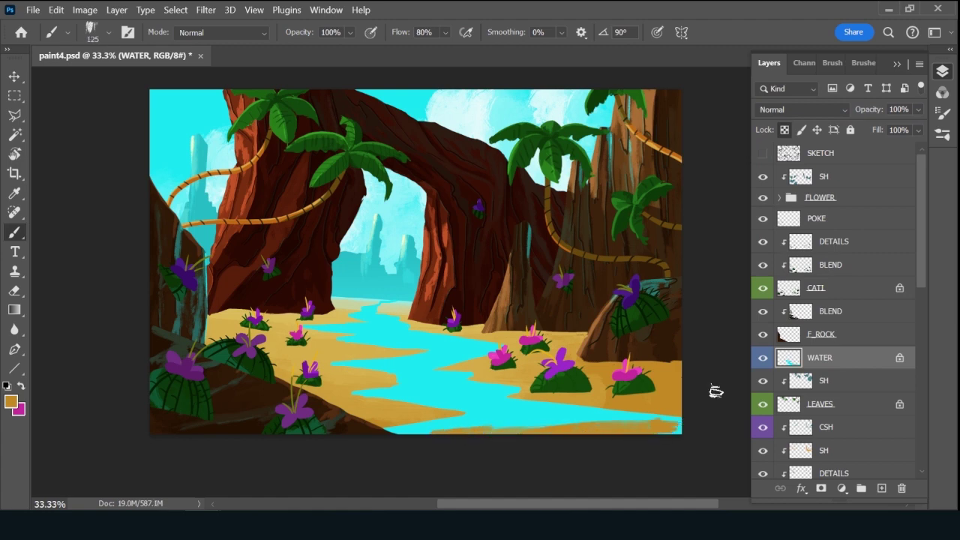
pyautogui.keyDown('alt'); pyautogui.click(419, 315); pyautogui.keyUp('alt')
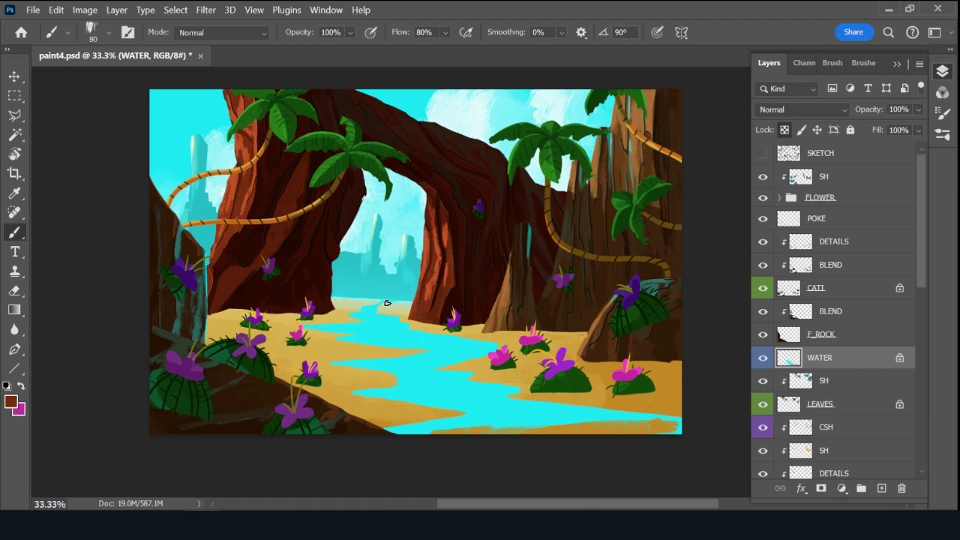
pyautogui.moveTo(354, 321)
pyautogui.mouseDown()
pyautogui.moveTo(412, 320)
pyautogui.moveTo(363, 320)
pyautogui.moveTo(390, 322)
pyautogui.mouseUp()
# Sample the river's cyan, set a lighter cyan as foreground, and shrink the brush.
pyautogui.press('alt')
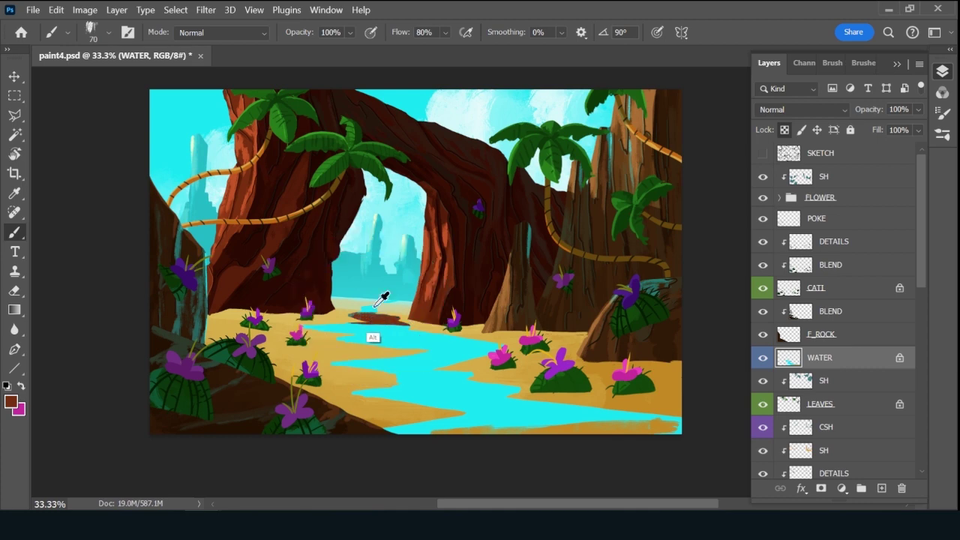
pyautogui.keyDown('alt'); pyautogui.click(375, 306); pyautogui.keyUp('alt')
pyautogui.click(11, 401)
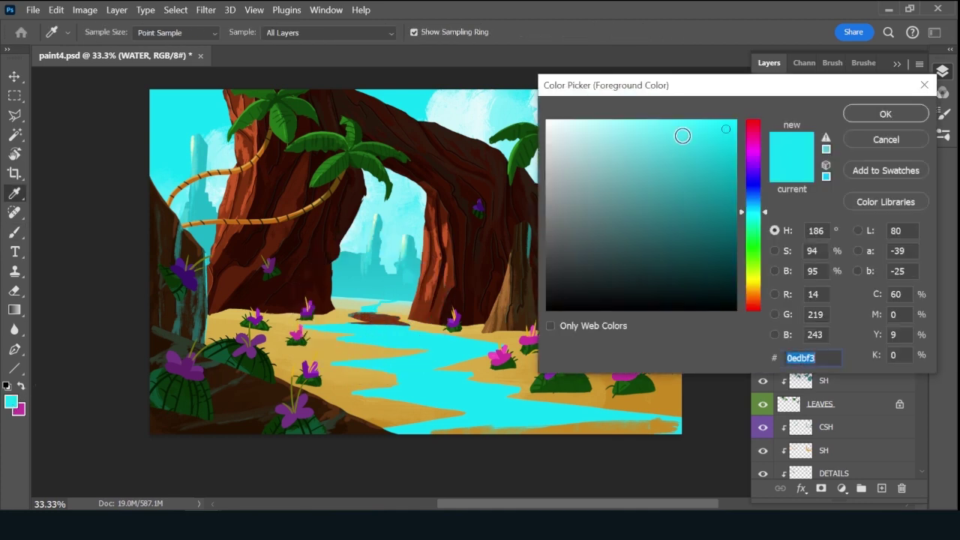
pyautogui.click(617, 125)
pyautogui.click(882, 118)
pyautogui.press('[')
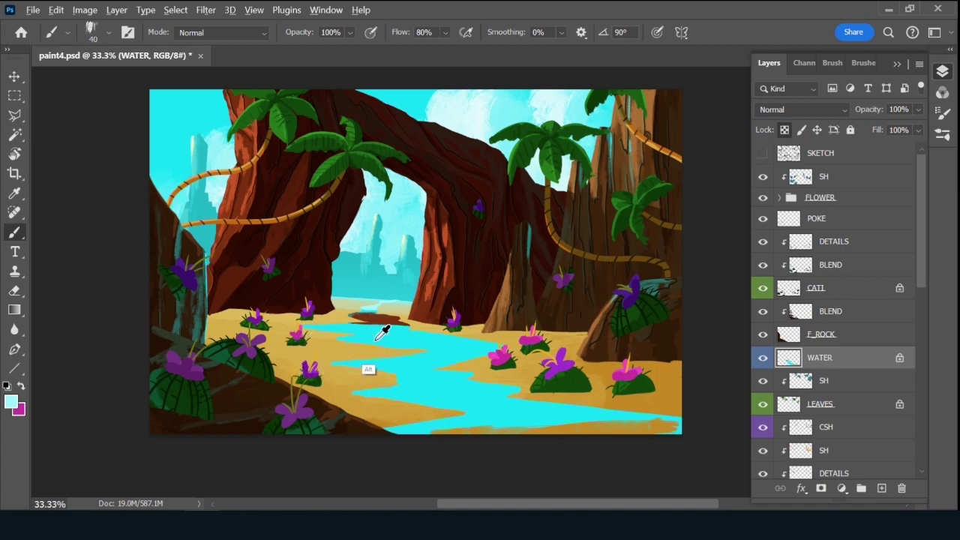
# Set the foreground colour to green 2fc576.
pyautogui.click(11, 402)
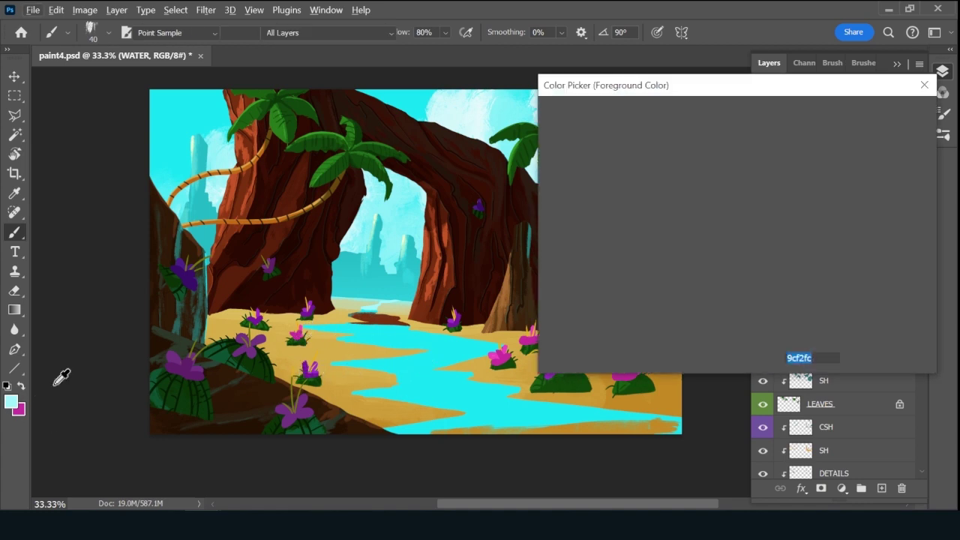
pyautogui.click(753, 229)
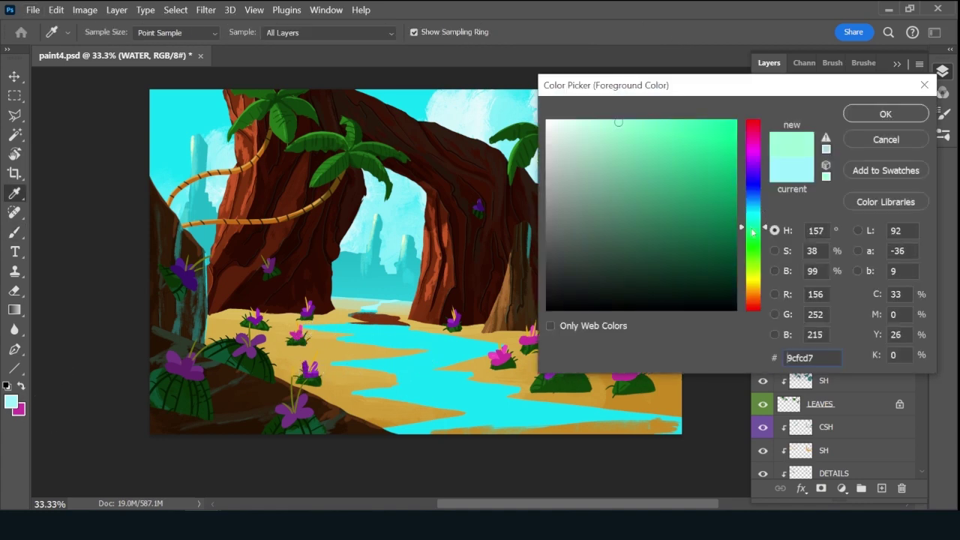
pyautogui.click(691, 164)
pyautogui.click(883, 114)
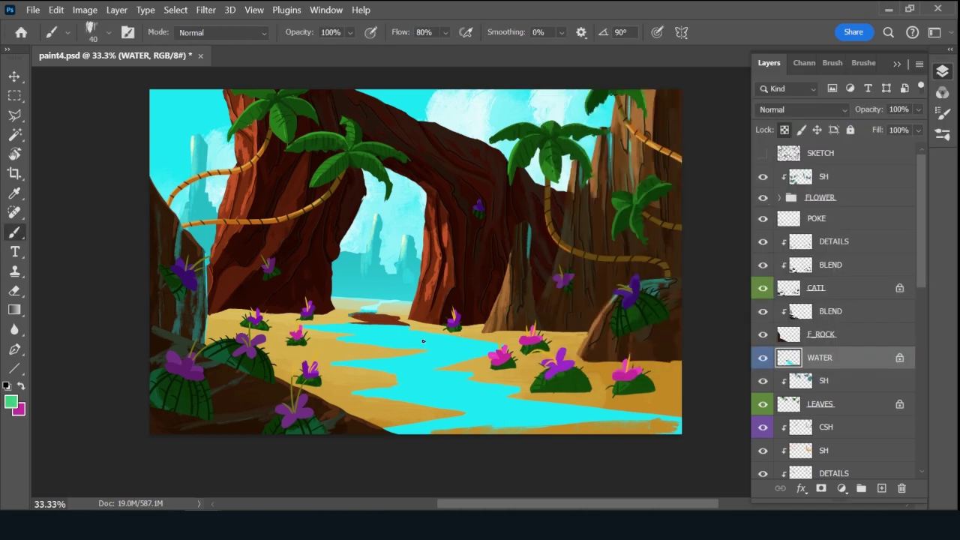
# Brush a green band across the river's middle with a 100 brush.
pyautogui.press(']')
pyautogui.press(']')
pyautogui.moveTo(471, 358)
pyautogui.mouseDown()
pyautogui.moveTo(372, 363)
pyautogui.moveTo(518, 387)
pyautogui.mouseUp()
pyautogui.moveTo(440, 387); pyautogui.dragTo(499, 391)
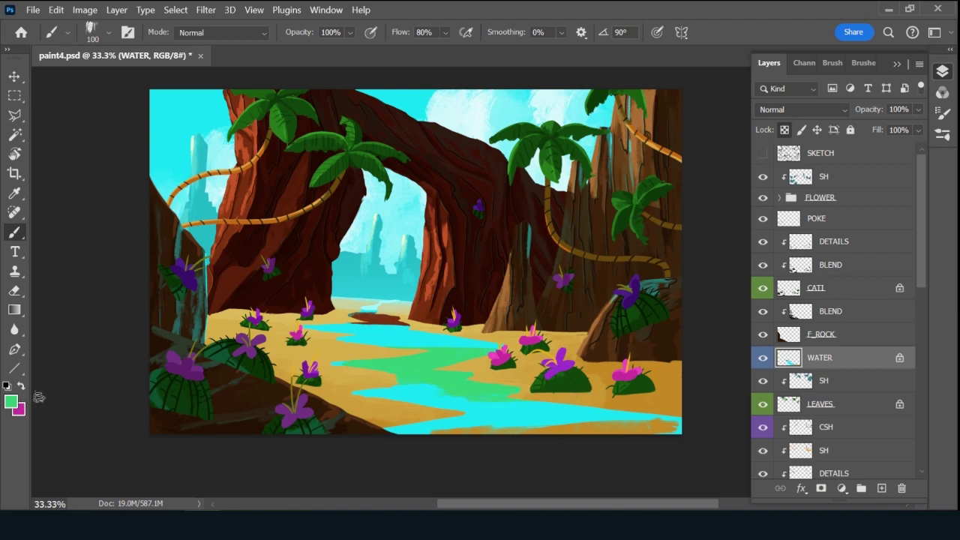
# Choose a teal foreground colour and scribble it across the lower river.
pyautogui.press('alt')
pyautogui.click(567, 365)
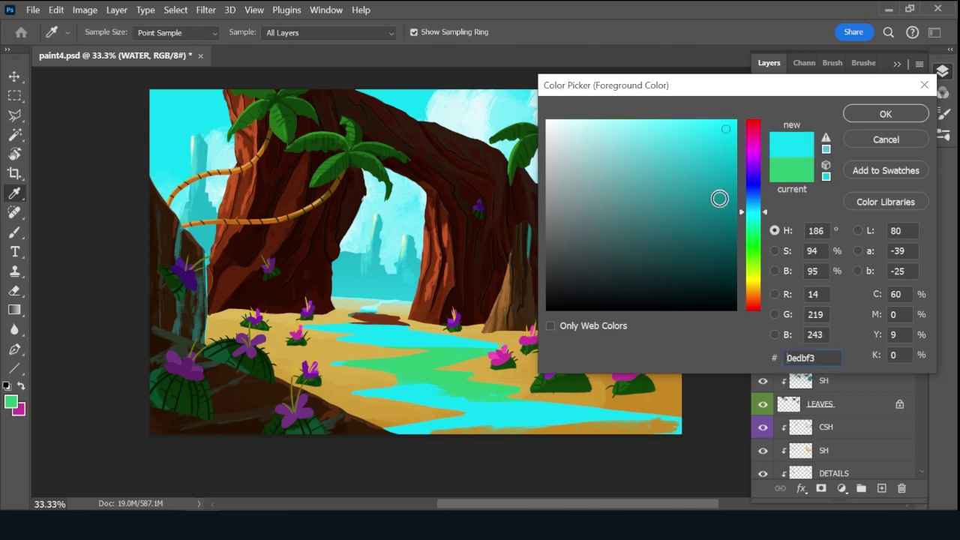
pyautogui.press('Return')
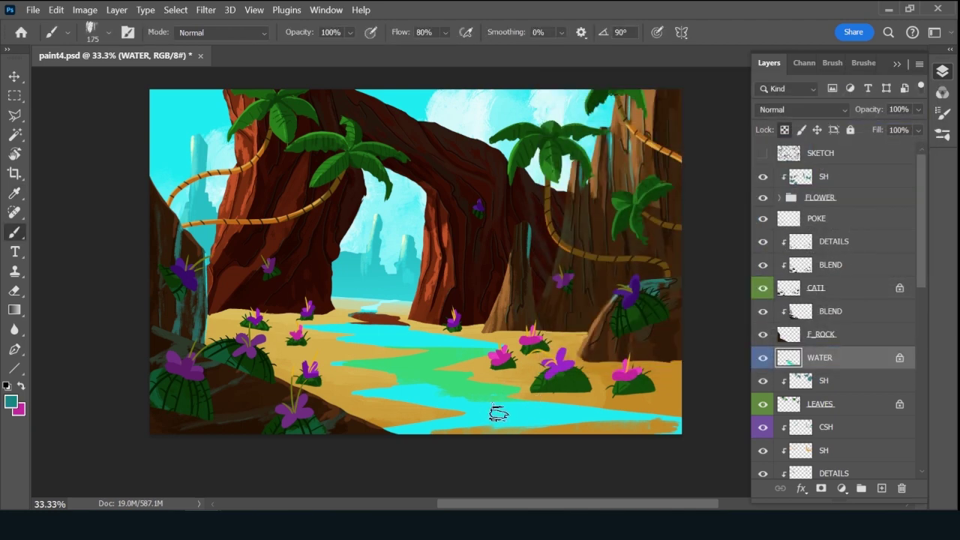
pyautogui.moveTo(514, 417)
pyautogui.mouseDown()
pyautogui.moveTo(450, 415)
pyautogui.moveTo(455, 424)
pyautogui.moveTo(636, 420)
pyautogui.moveTo(375, 405)
pyautogui.moveTo(701, 418)
pyautogui.moveTo(679, 417)
pyautogui.mouseUp()
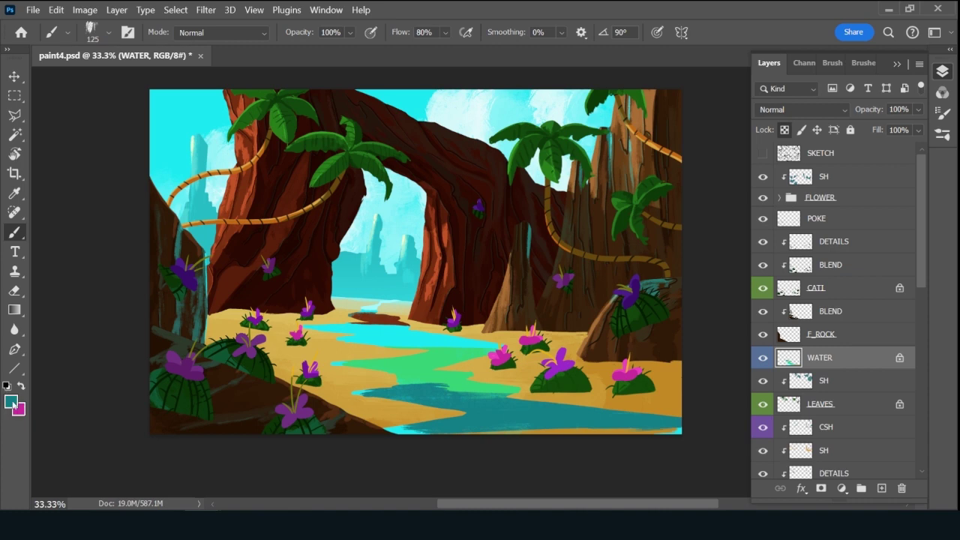
# Pick a brighter green and brighten the river's green band.
pyautogui.click(10, 402)
pyautogui.click(438, 361)
pyautogui.moveTo(715, 159); pyautogui.dragTo(717, 137)
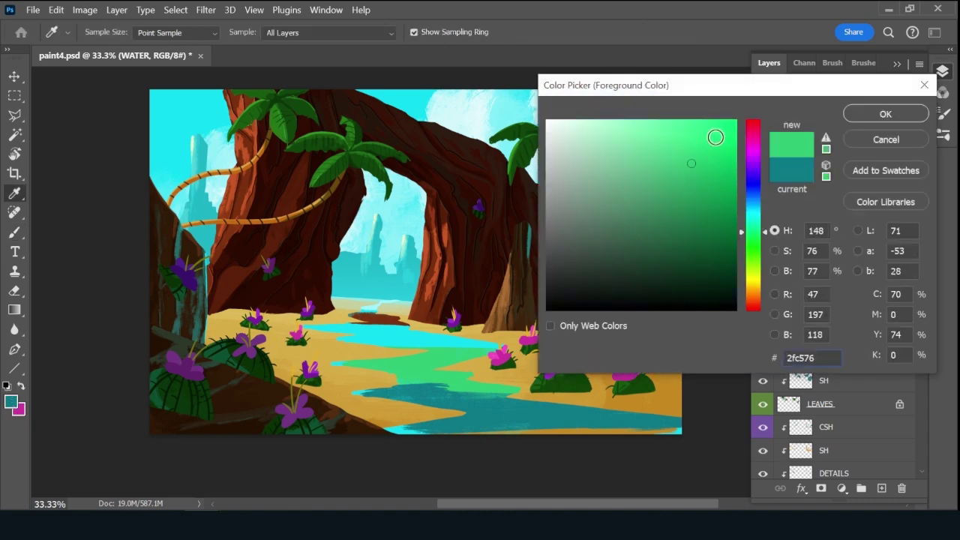
pyautogui.click(886, 114)
pyautogui.moveTo(421, 359)
pyautogui.mouseDown()
pyautogui.moveTo(497, 352)
pyautogui.moveTo(463, 359)
pyautogui.moveTo(346, 343)
pyautogui.moveTo(507, 349)
pyautogui.mouseUp()
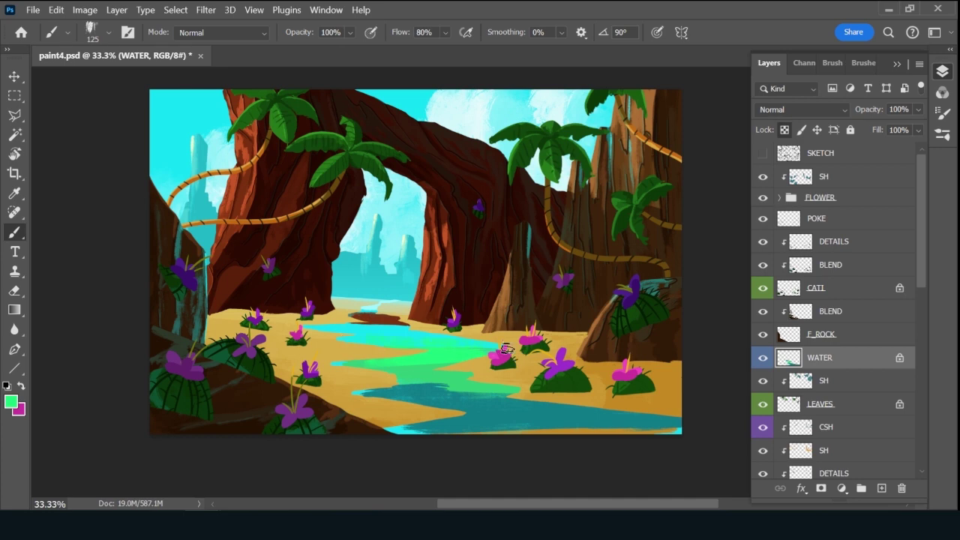
# Paint sampled green along the river's lower edge, then light cyan beside it.
pyautogui.keyDown('alt'); pyautogui.click(501, 339); pyautogui.keyUp('alt')
pyautogui.keyDown('alt'); pyautogui.click(495, 338); pyautogui.keyUp('alt')
pyautogui.keyDown('alt'); pyautogui.click(428, 379); pyautogui.keyUp('alt')
pyautogui.moveTo(402, 385); pyautogui.dragTo(512, 391)
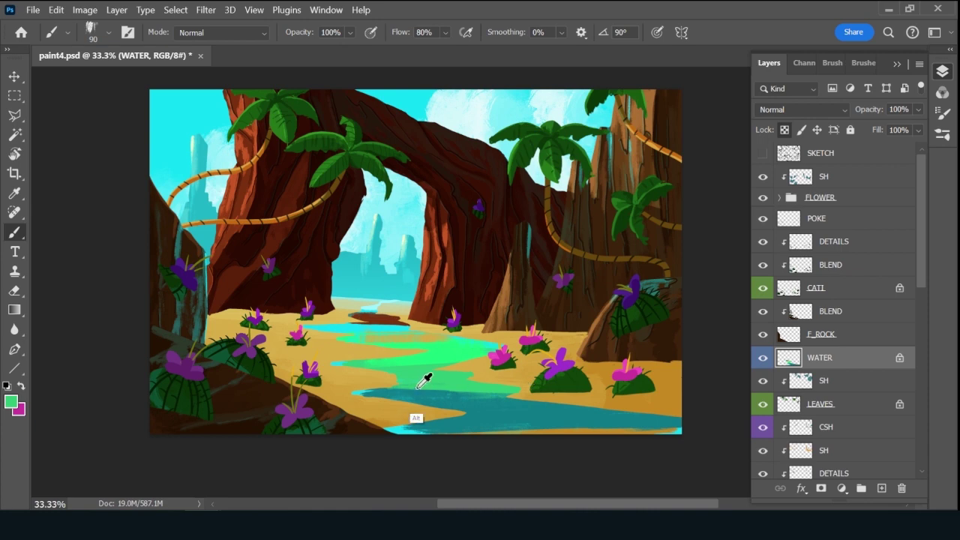
pyautogui.keyDown('alt'); pyautogui.click(360, 390); pyautogui.keyUp('alt')
pyautogui.keyDown('alt'); pyautogui.click(366, 383); pyautogui.keyUp('alt')
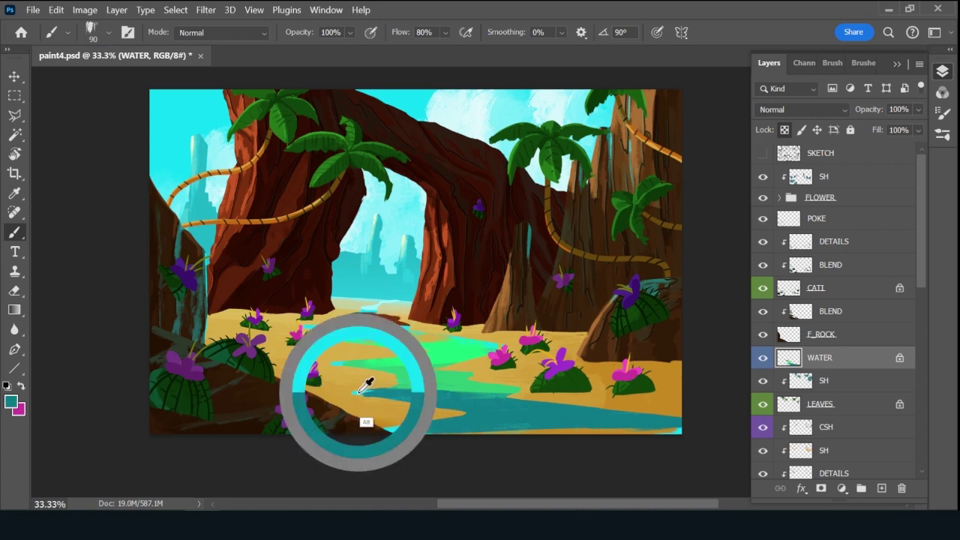
pyautogui.moveTo(367, 394); pyautogui.dragTo(439, 397)
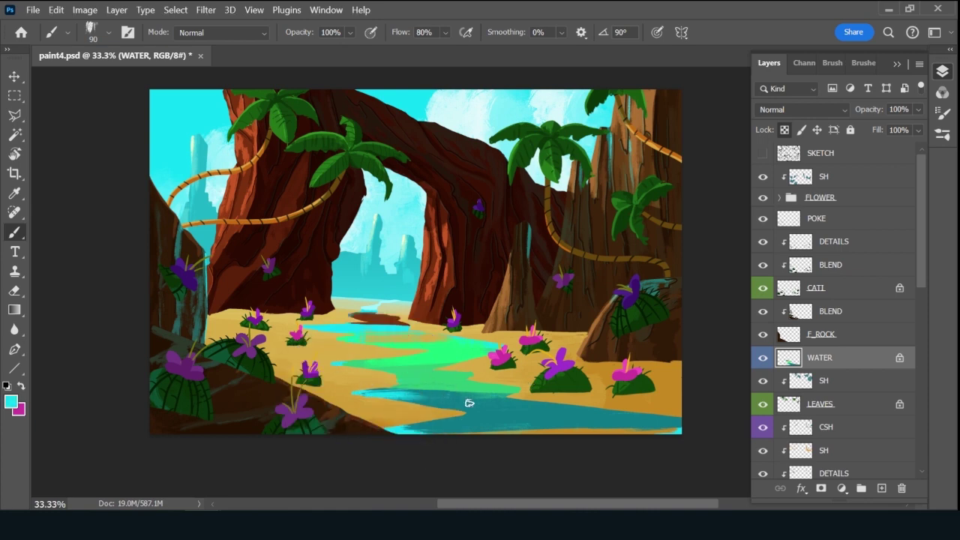
# Add a darker teal streak along the river's lower edge and sample teal for the edge.
pyautogui.keyDown('alt'); pyautogui.click(425, 392); pyautogui.keyUp('alt')
pyautogui.keyDown('alt'); pyautogui.click(454, 399); pyautogui.keyUp('alt')
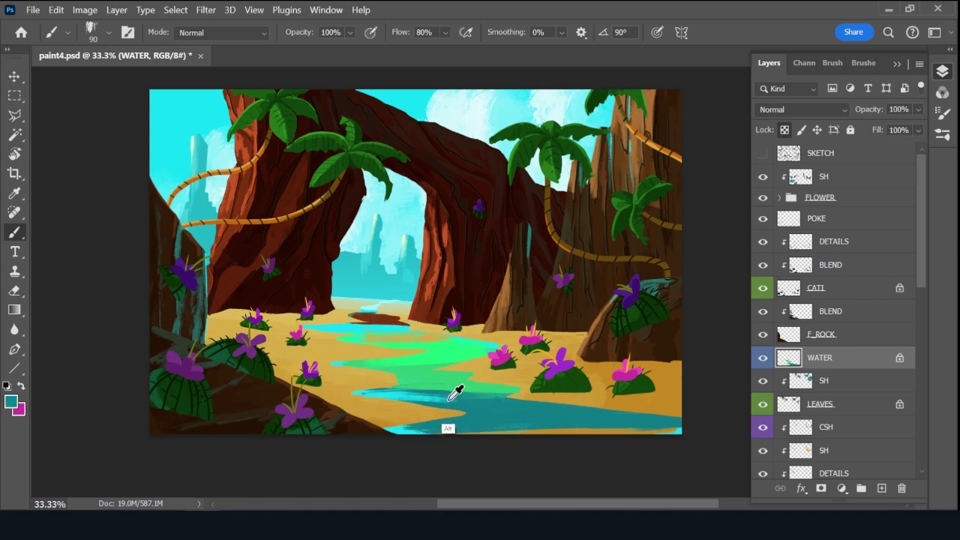
pyautogui.moveTo(493, 397)
pyautogui.mouseDown()
pyautogui.moveTo(449, 405)
pyautogui.moveTo(534, 417)
pyautogui.mouseUp()
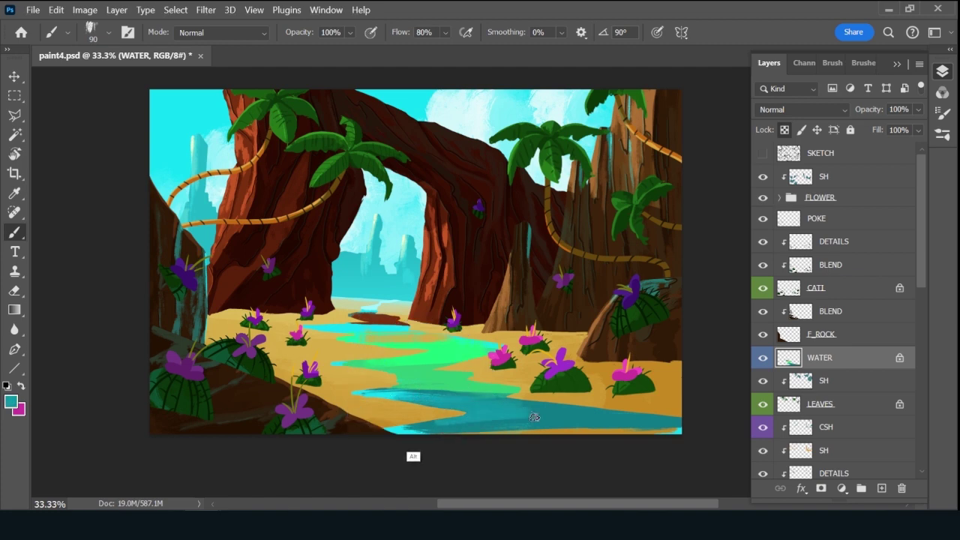
pyautogui.keyDown('alt'); pyautogui.click(440, 418); pyautogui.keyUp('alt')
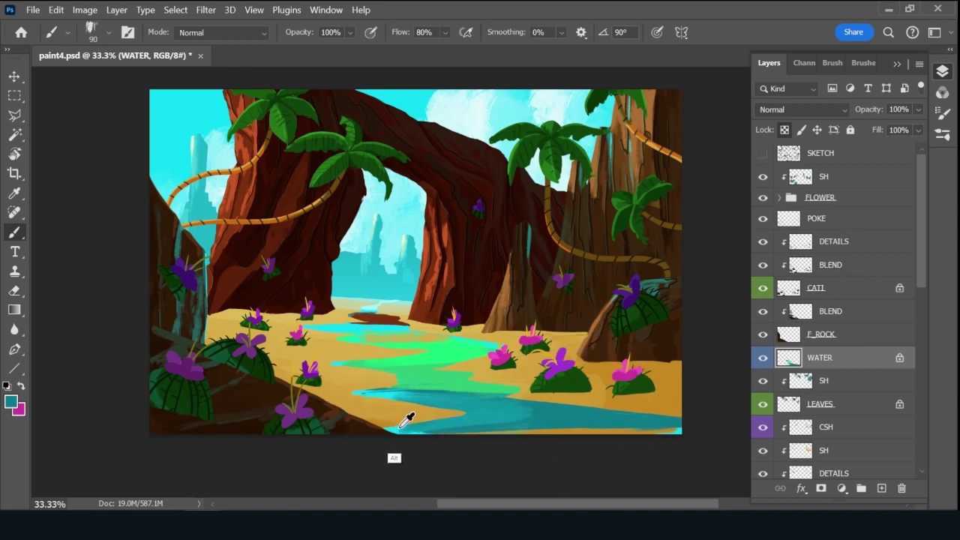
pyautogui.keyDown('alt'); pyautogui.click(465, 422); pyautogui.keyUp('alt')
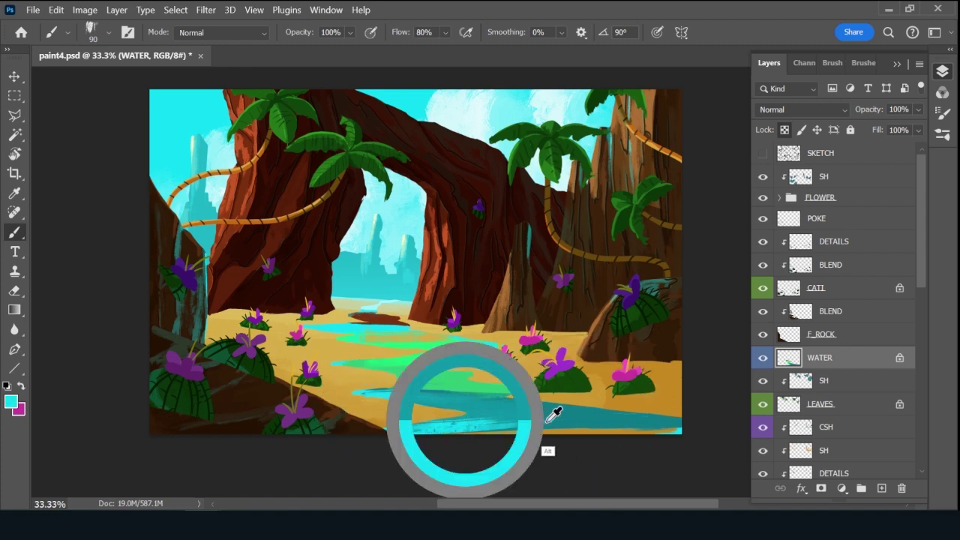
pyautogui.moveTo(548, 422); pyautogui.dragTo(548, 422)
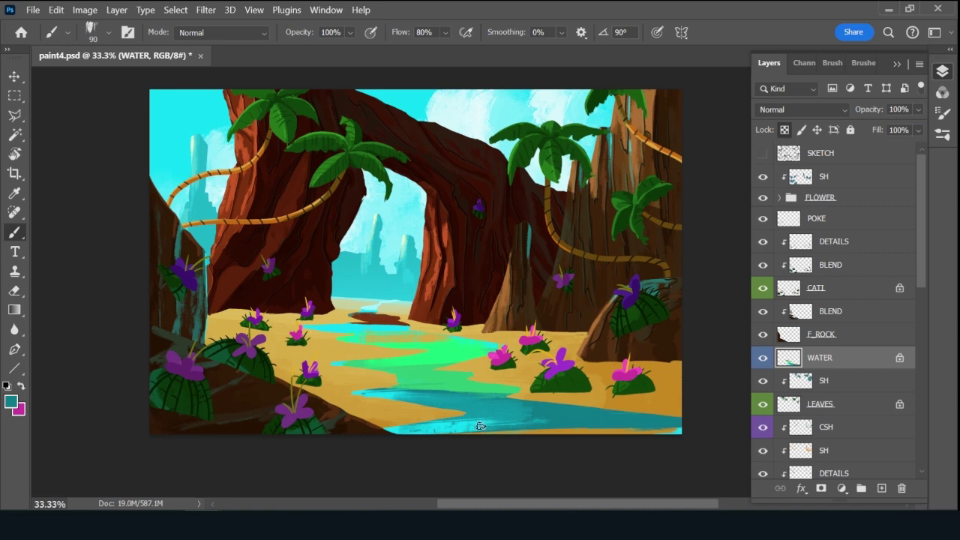
pyautogui.keyDown('alt'); pyautogui.click(681, 422); pyautogui.keyUp('alt')
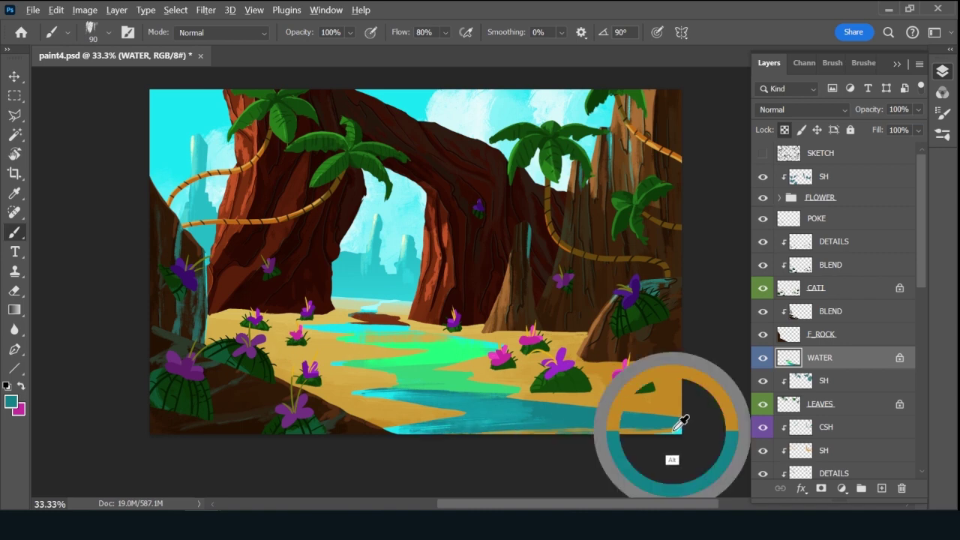
pyautogui.keyDown('alt'); pyautogui.click(610, 423); pyautogui.keyUp('alt')
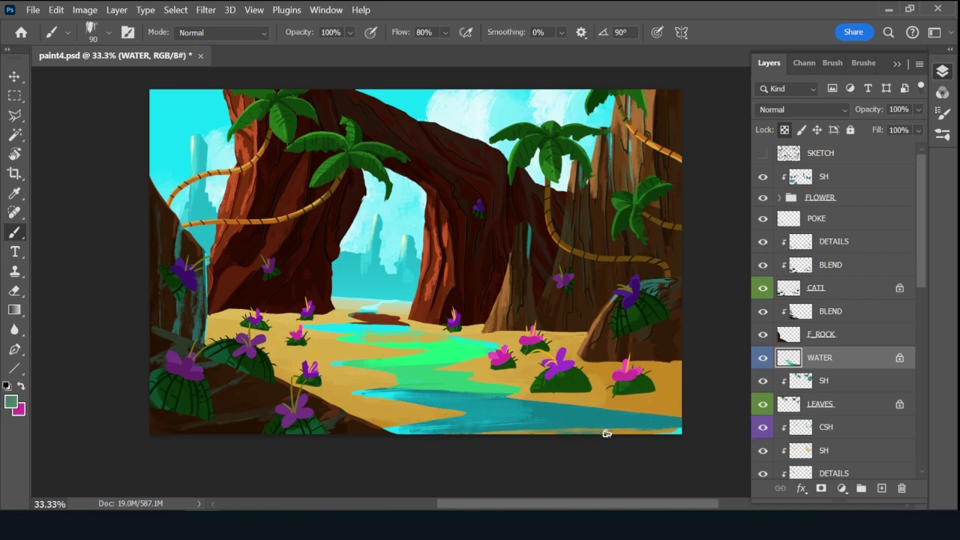
# Paint dark teal along the river's bottom edge, then sample sand and muted olive tones.
pyautogui.moveTo(606, 433)
pyautogui.mouseDown()
pyautogui.moveTo(596, 435)
pyautogui.moveTo(674, 431)
pyautogui.mouseUp()
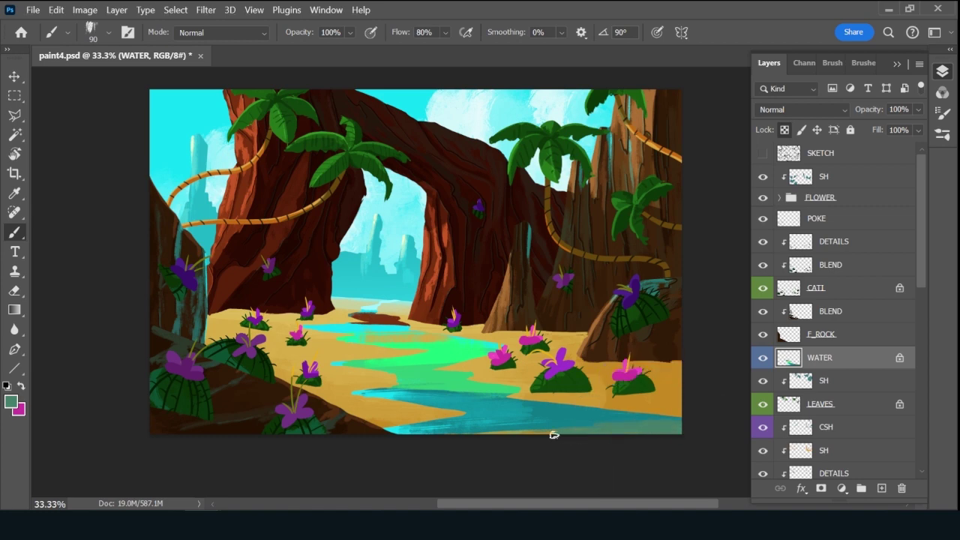
pyautogui.press('alt')
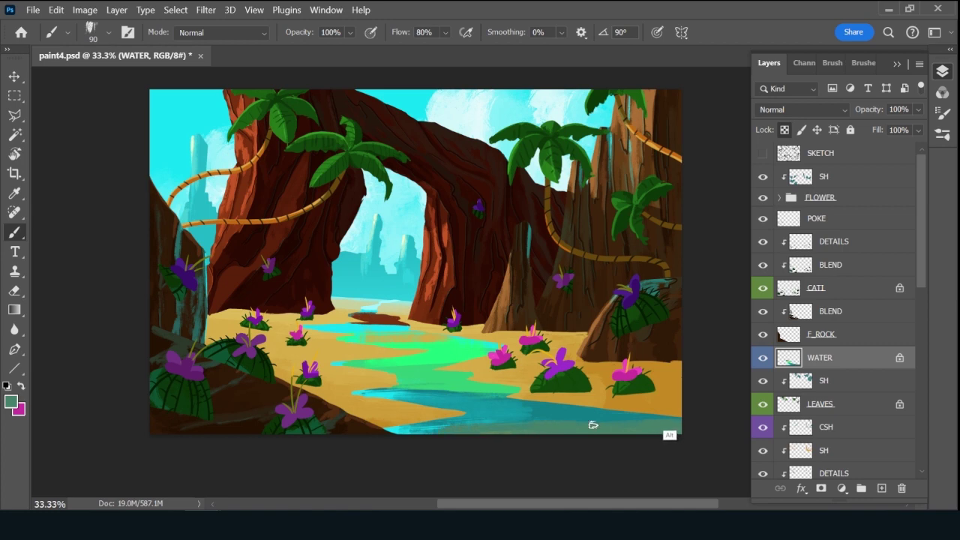
pyautogui.keyDown('alt'); pyautogui.click(677, 398); pyautogui.keyUp('alt')
pyautogui.press('alt')
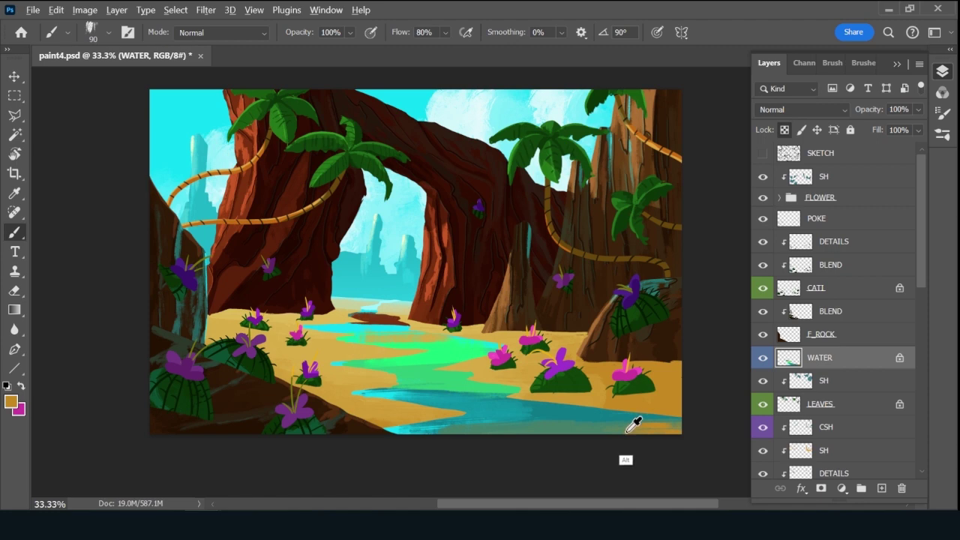
pyautogui.keyDown('alt'); pyautogui.click(628, 431); pyautogui.keyUp('alt')
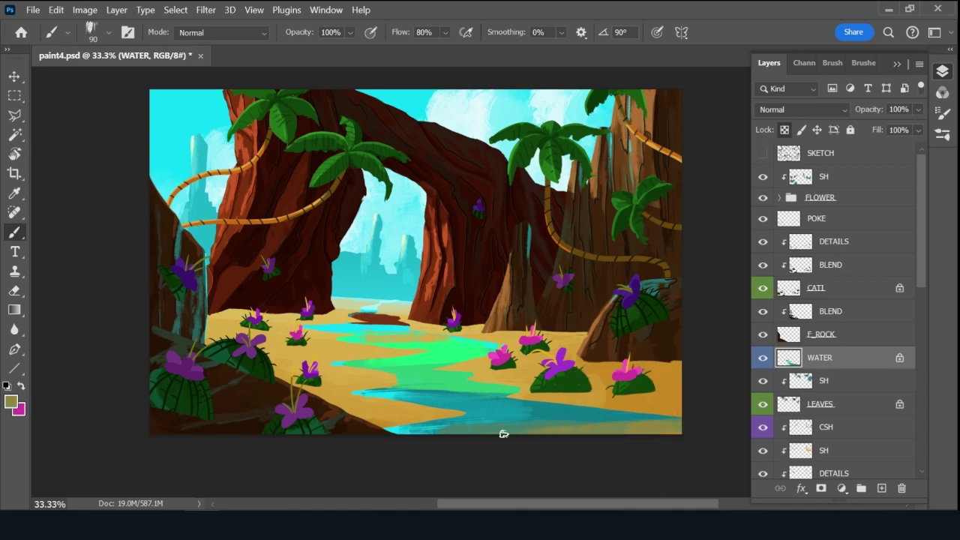
# Enable pressure for opacity and size, then darken the pale strip under the river with teal.
pyautogui.press(']')
pyautogui.press(']')
pyautogui.press(']')
pyautogui.press(']')
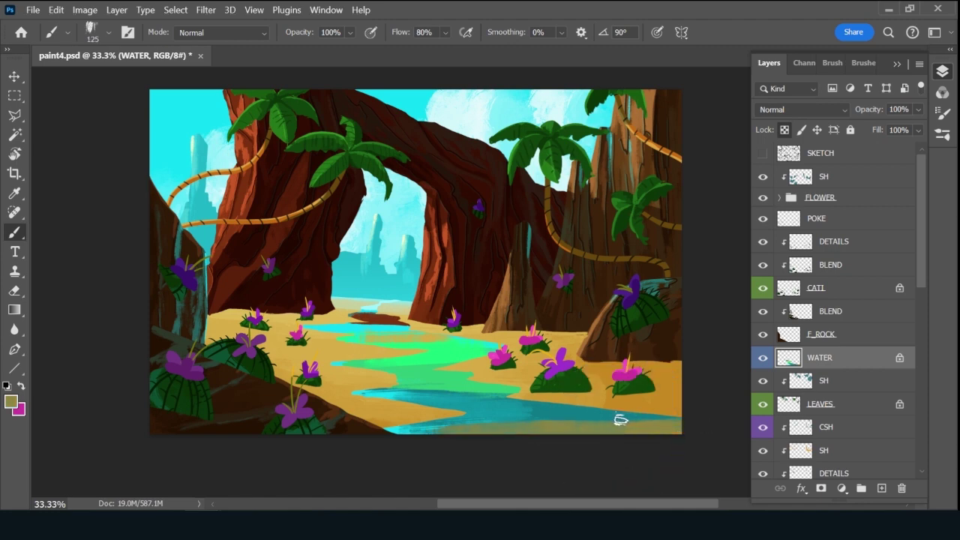
pyautogui.click(371, 32)
pyautogui.click(657, 32)
pyautogui.press(']')
pyautogui.press(']')
pyautogui.press(']')
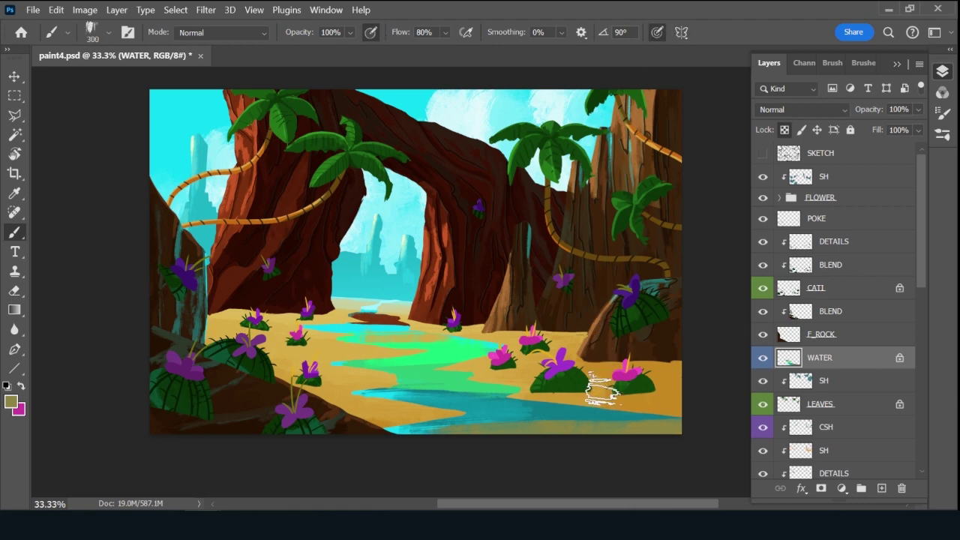
pyautogui.keyDown('alt'); pyautogui.click(556, 413); pyautogui.keyUp('alt')
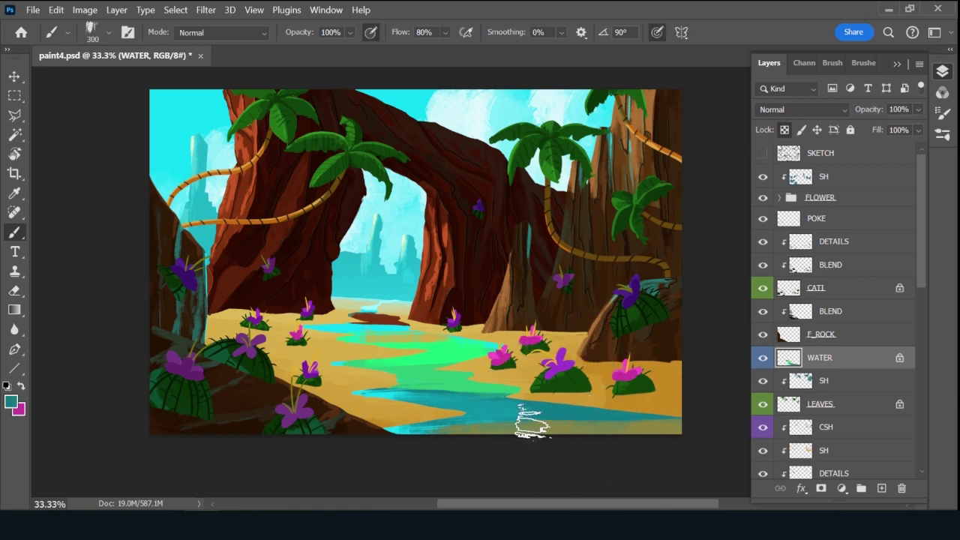
pyautogui.press('[')
pyautogui.press('[')
pyautogui.press('[')
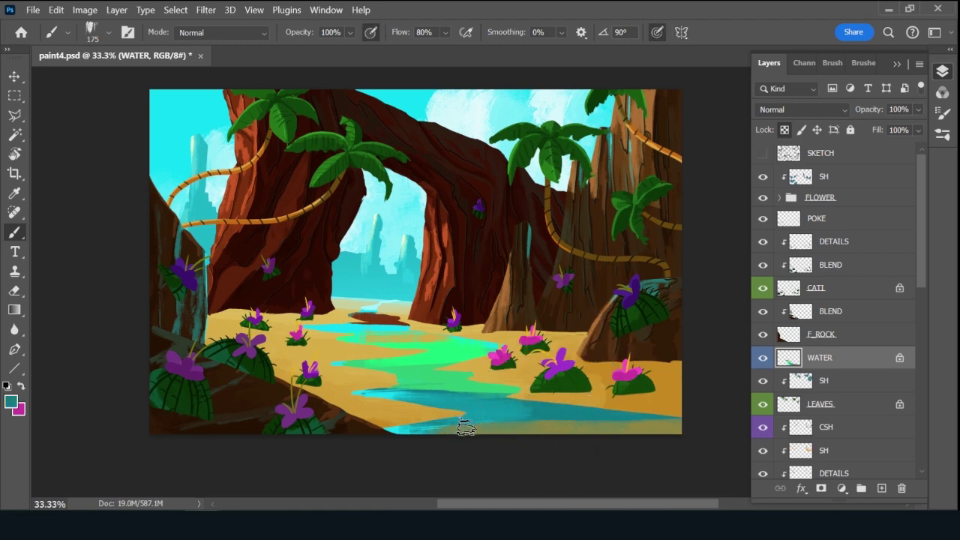
pyautogui.moveTo(632, 418); pyautogui.dragTo(520, 413)
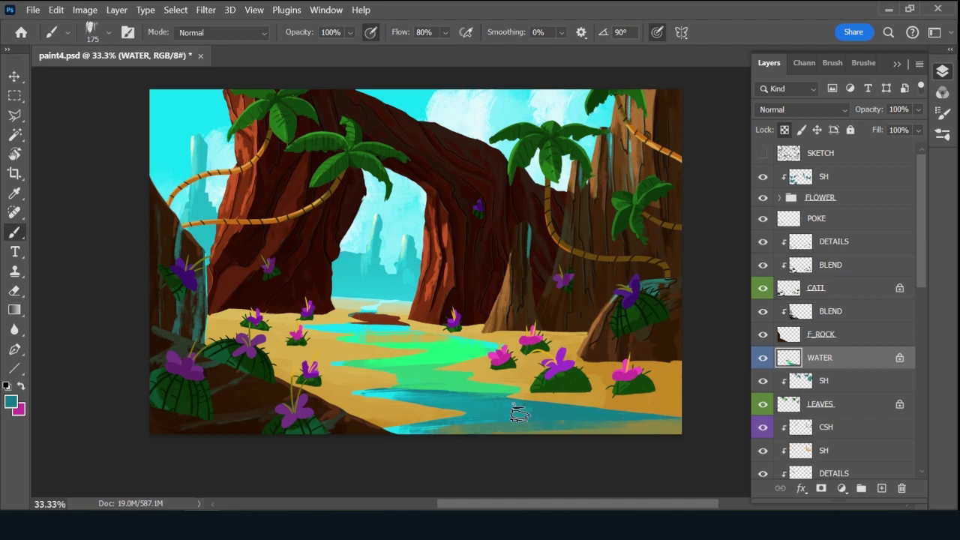
# Paint teal rightward along the river at size 100 and undo a stray dark green stroke.
pyautogui.press('[')
pyautogui.press('[')
pyautogui.press('[')
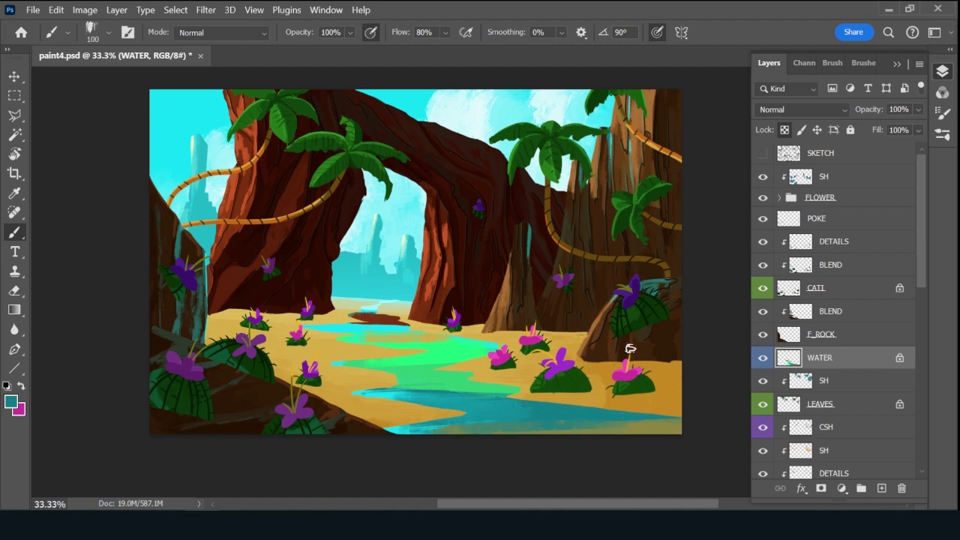
pyautogui.keyDown('alt'); pyautogui.click(430, 384); pyautogui.keyUp('alt')
pyautogui.moveTo(405, 388); pyautogui.dragTo(501, 392)
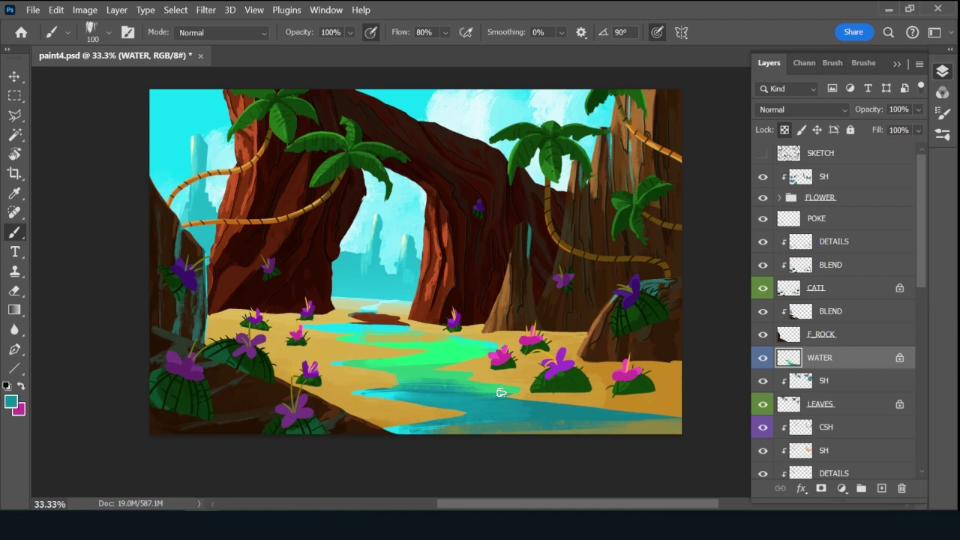
pyautogui.press('alt')
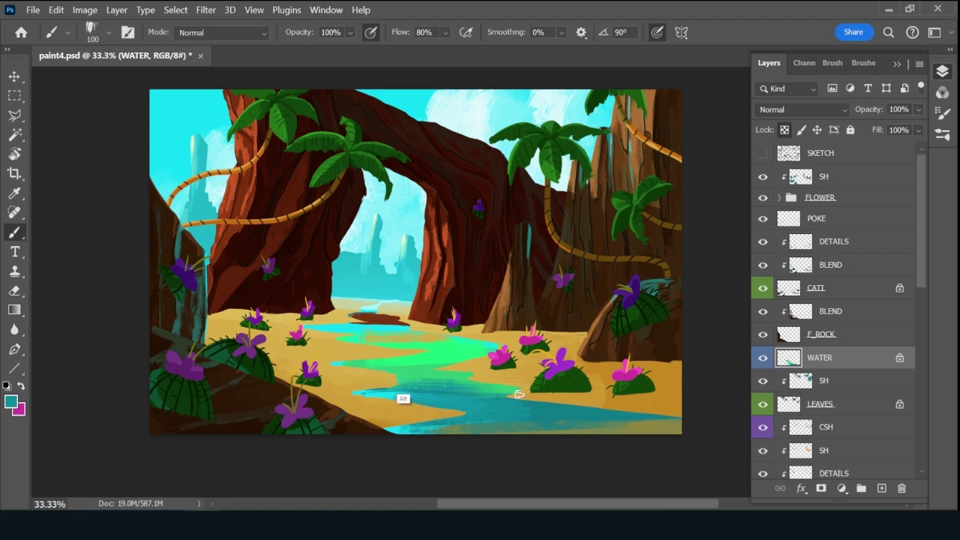
pyautogui.keyDown('alt'); pyautogui.click(429, 380); pyautogui.keyUp('alt')
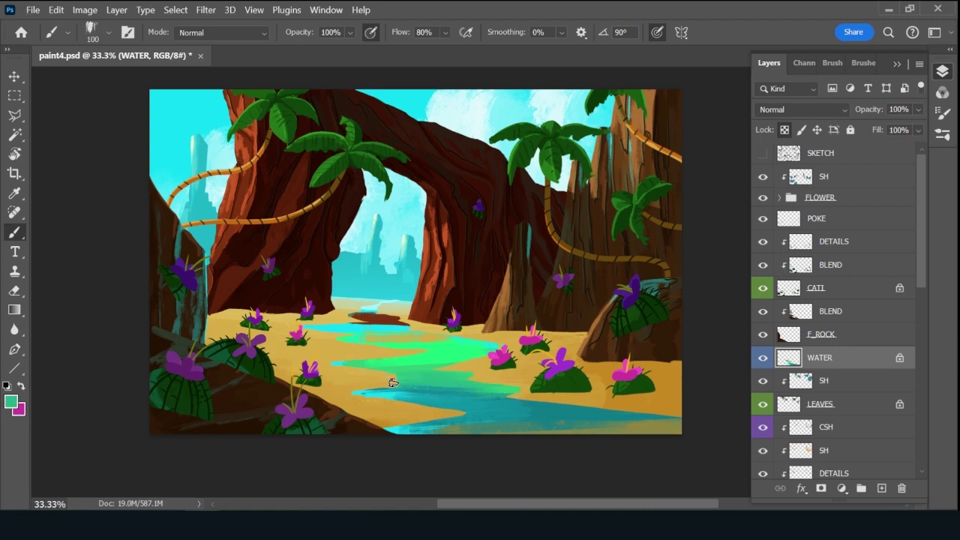
pyautogui.keyDown('alt'); pyautogui.click(531, 375); pyautogui.keyUp('alt')
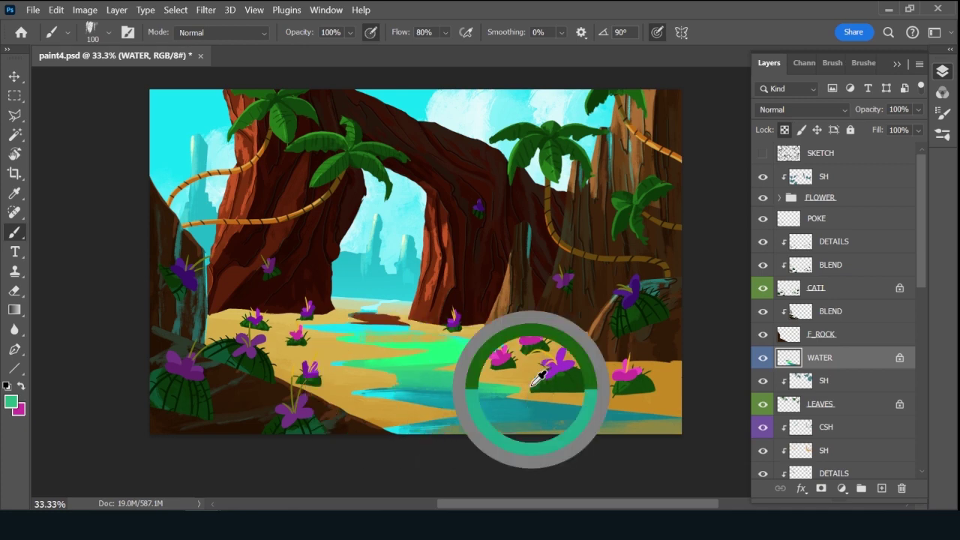
pyautogui.moveTo(507, 394); pyautogui.dragTo(418, 391)
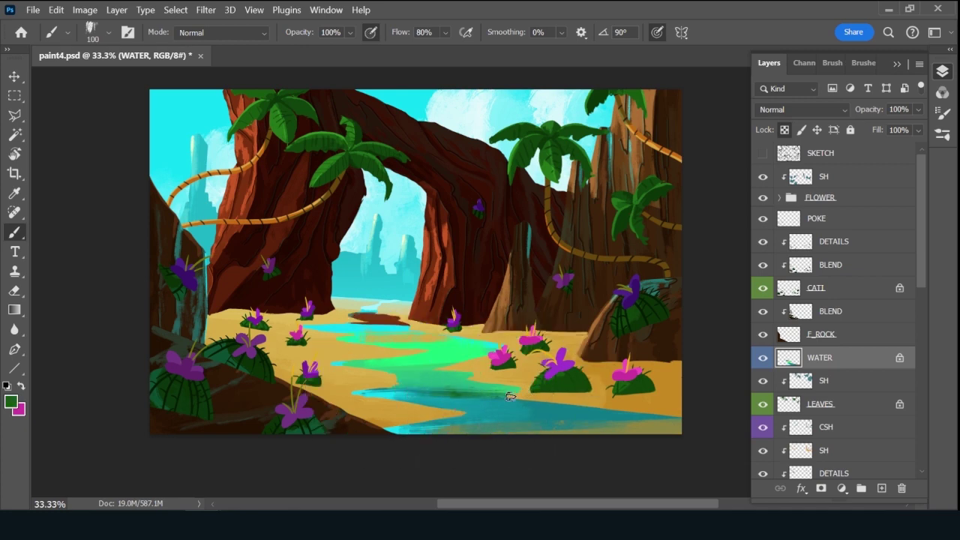
pyautogui.moveTo(509, 400); pyautogui.dragTo(492, 392)
pyautogui.hotkey('ctrl', 'alt')
pyautogui.hotkey('ctrl', 'alt', 'z')
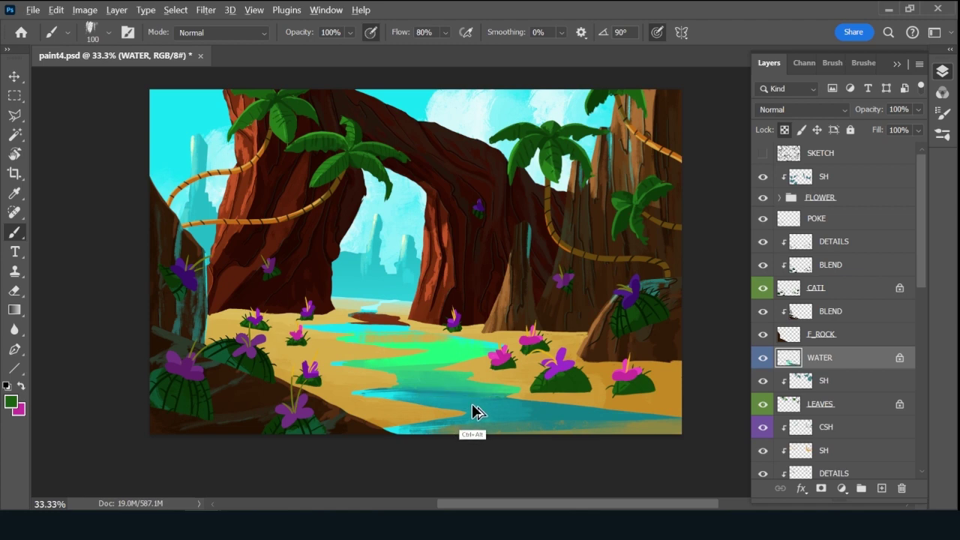
# Sample teal, bright green and finally cyan colours from the river water.
pyautogui.keyDown('alt'); pyautogui.click(449, 394); pyautogui.keyUp('alt')
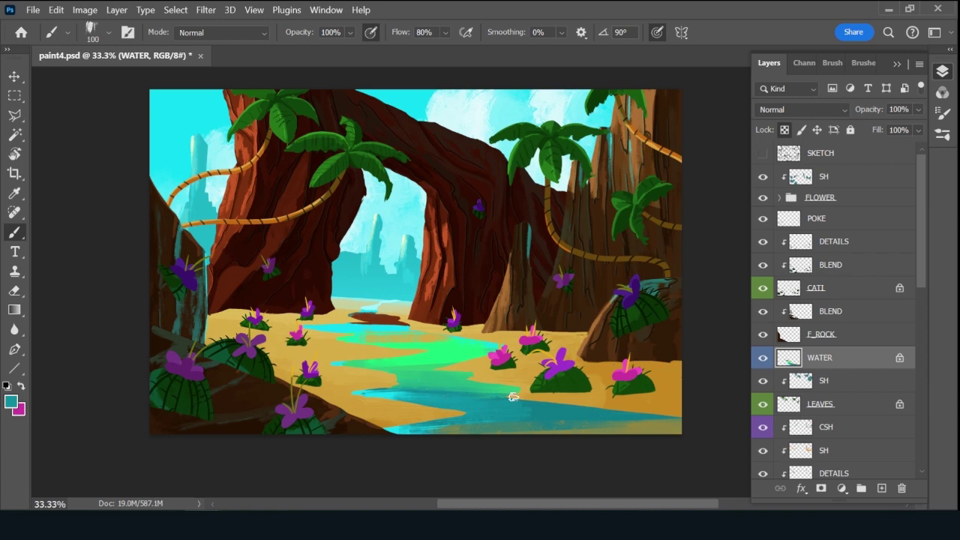
pyautogui.keyDown('alt'); pyautogui.click(410, 365); pyautogui.keyUp('alt')
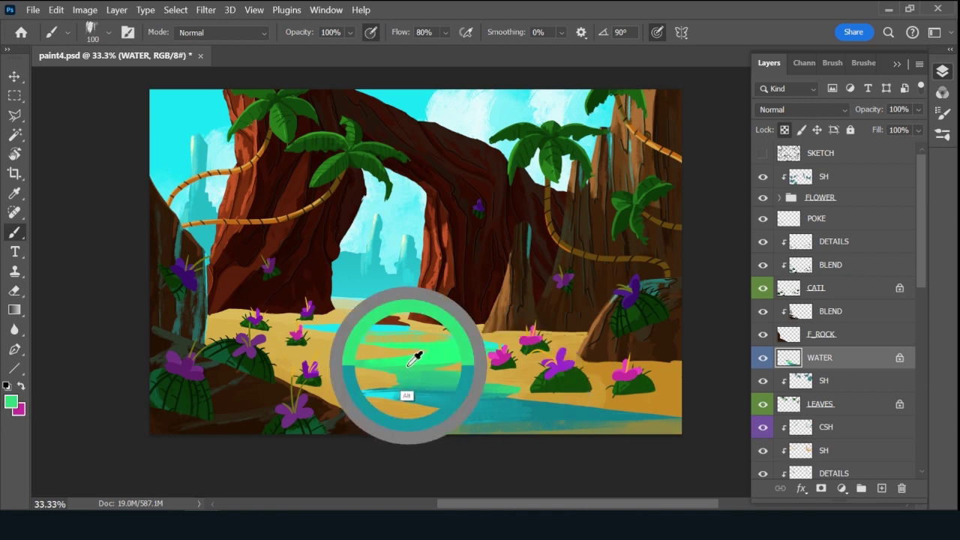
pyautogui.moveTo(409, 366)
pyautogui.keyDown('alt'); pyautogui.mouseDown()
pyautogui.moveTo(434, 366)
pyautogui.moveTo(425, 362)
pyautogui.mouseUp(); pyautogui.keyUp('alt')
pyautogui.moveTo(420, 366); pyautogui.dragTo(418, 367)
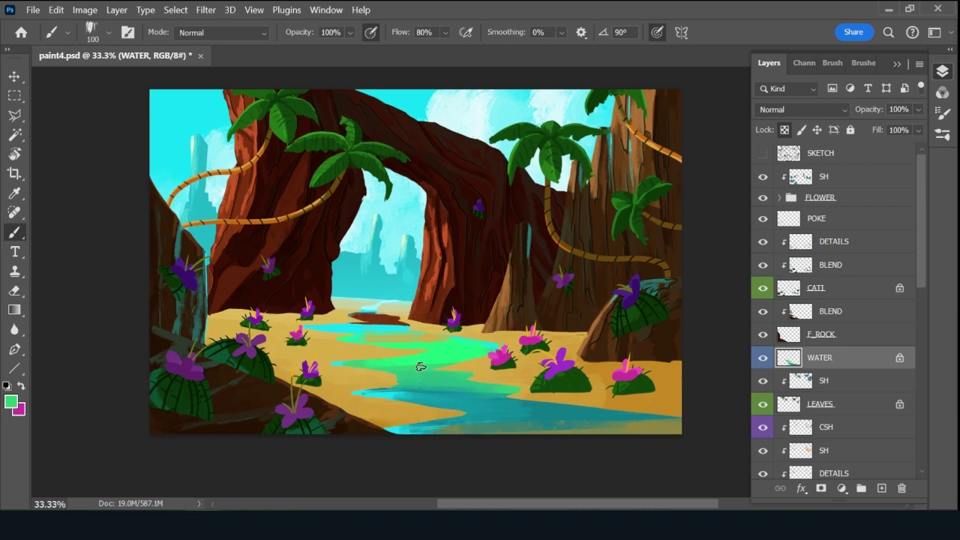
pyautogui.keyDown('alt'); pyautogui.click(445, 358); pyautogui.keyUp('alt')
pyautogui.keyDown('alt'); pyautogui.click(377, 339); pyautogui.keyUp('alt')
pyautogui.keyDown('alt'); pyautogui.click(355, 323); pyautogui.keyUp('alt')
# Cover the brown patch atop the water with cyan and teal strokes.
pyautogui.moveTo(389, 324)
pyautogui.mouseDown()
pyautogui.moveTo(360, 324)
pyautogui.moveTo(408, 323)
pyautogui.mouseUp()
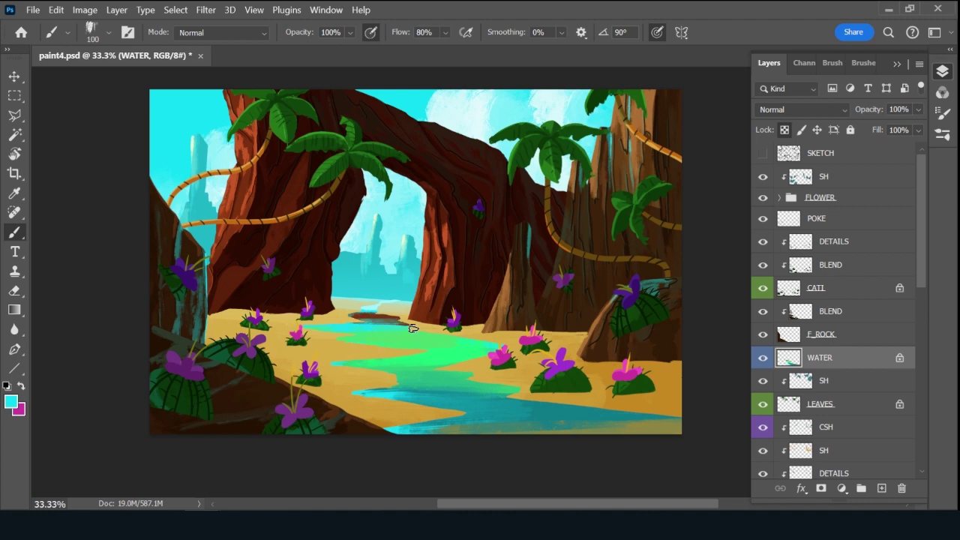
pyautogui.keyDown('alt'); pyautogui.click(336, 325); pyautogui.keyUp('alt')
pyautogui.keyDown('alt'); pyautogui.click(378, 321); pyautogui.keyUp('alt')
pyautogui.moveTo(342, 324); pyautogui.dragTo(419, 325)
pyautogui.press('[')
pyautogui.press('[')
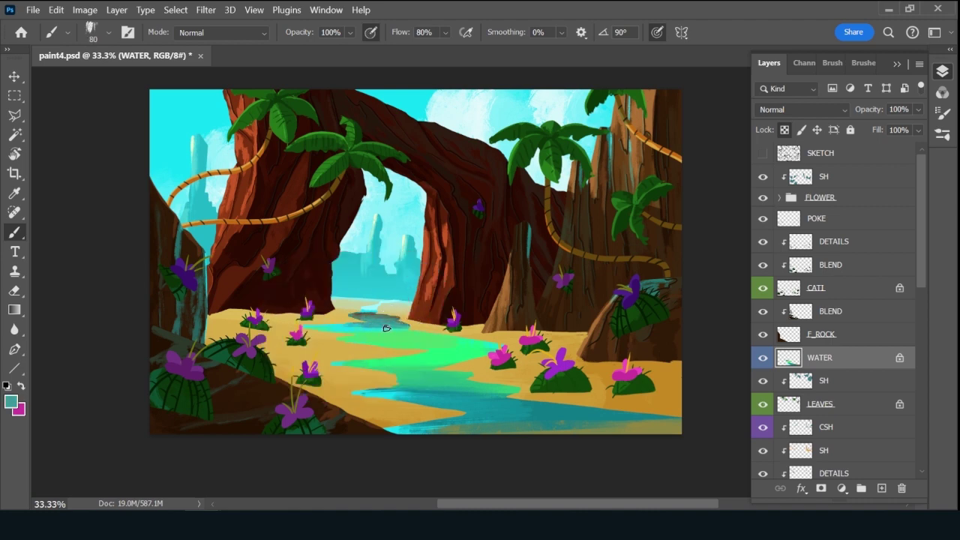
# Paint a dark brown stroke along the water's far edge with an 80 brush, then sample cyan.
pyautogui.keyDown('alt'); pyautogui.click(343, 327); pyautogui.keyUp('alt')
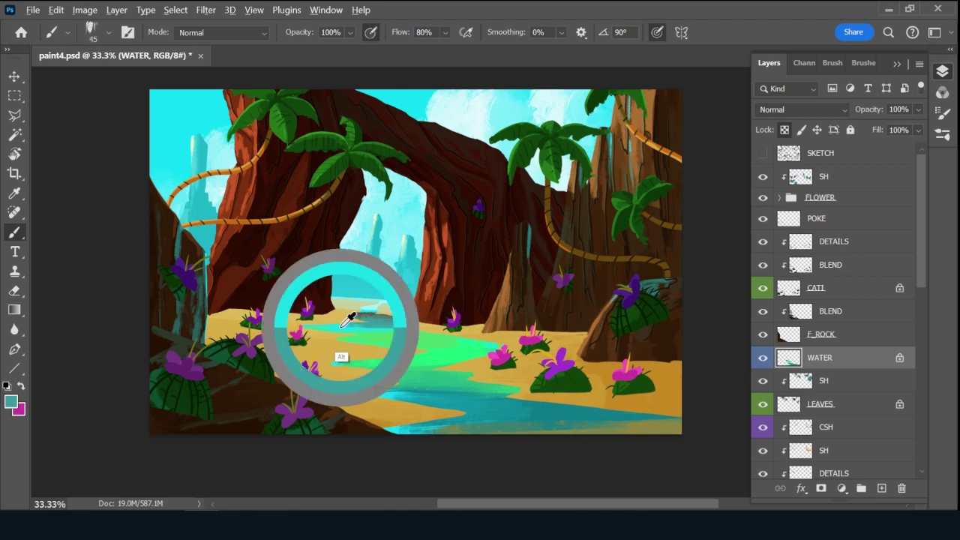
pyautogui.press('alt')
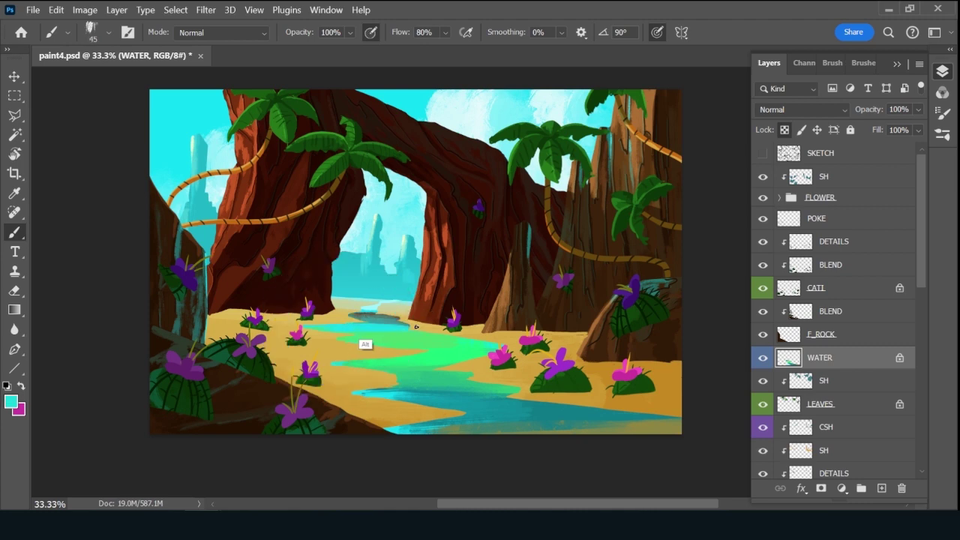
pyautogui.keyDown('alt'); pyautogui.click(350, 312); pyautogui.keyUp('alt')
pyautogui.moveTo(350, 315); pyautogui.dragTo(397, 317)
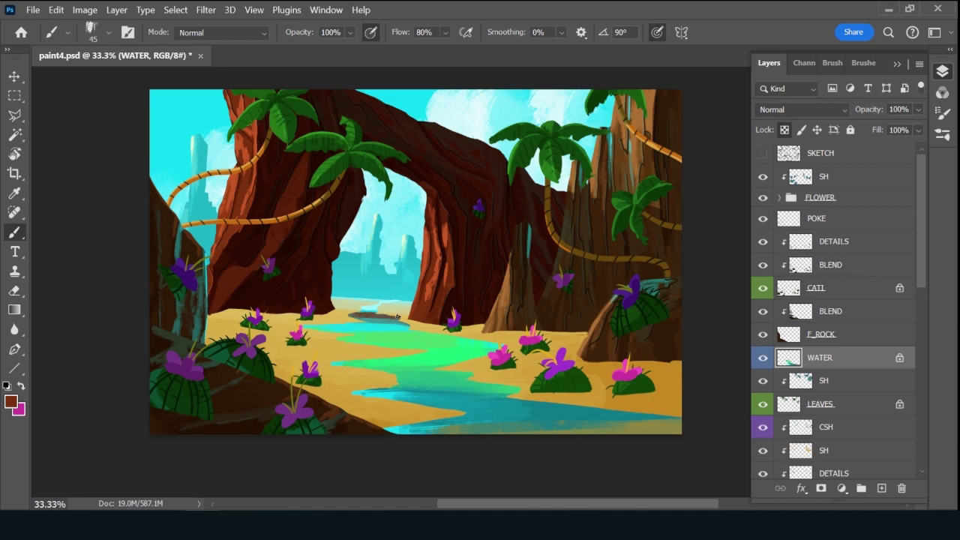
pyautogui.keyDown('alt'); pyautogui.click(374, 307); pyautogui.keyUp('alt')
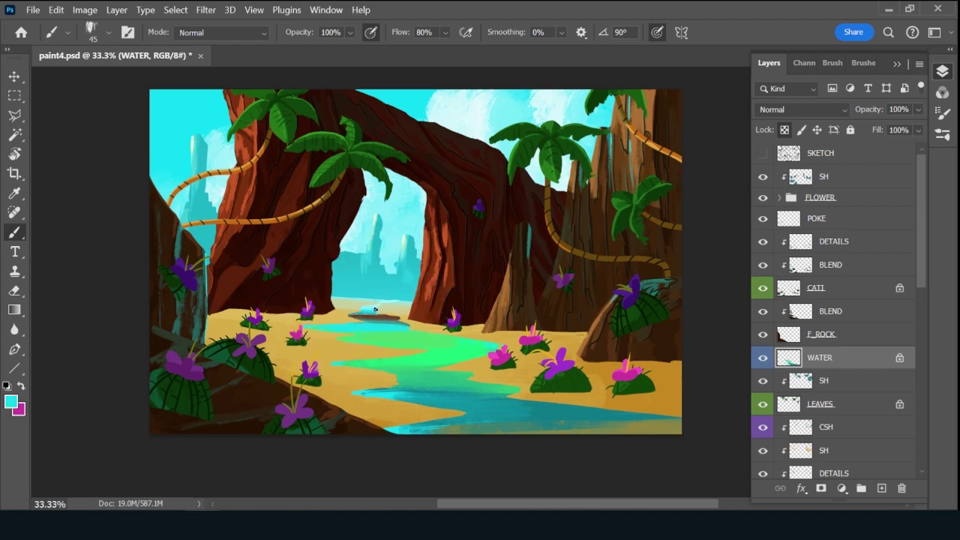
pyautogui.keyDown('alt'); pyautogui.click(456, 353); pyautogui.keyUp('alt')
pyautogui.press(']')
pyautogui.press(']')
pyautogui.press(']')
pyautogui.press(']')
pyautogui.press(']')
pyautogui.press(']')
pyautogui.press(']')
pyautogui.keyDown('alt'); pyautogui.click(376, 327); pyautogui.keyUp('alt')
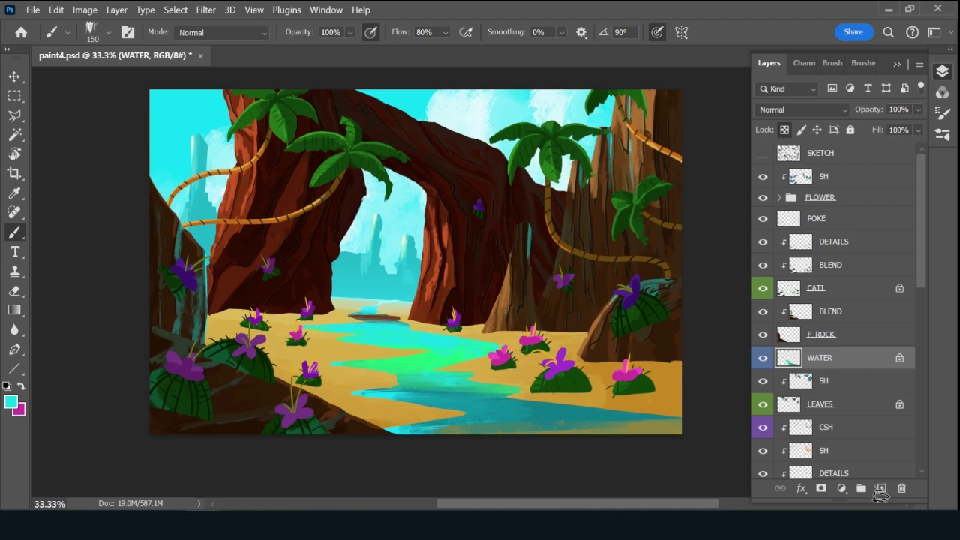
# Add a new layer clipped to WATER, name it SHINE, and set it to Overlay.
pyautogui.click(881, 489)
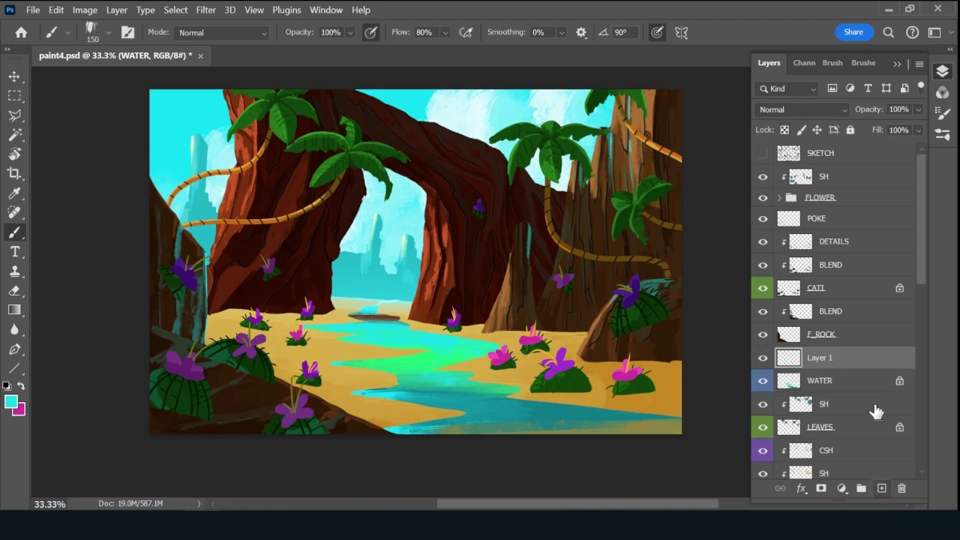
pyautogui.keyDown('alt'); pyautogui.click(852, 369); pyautogui.keyUp('alt')
pyautogui.doubleClick(832, 359)
pyautogui.write('SHINE')
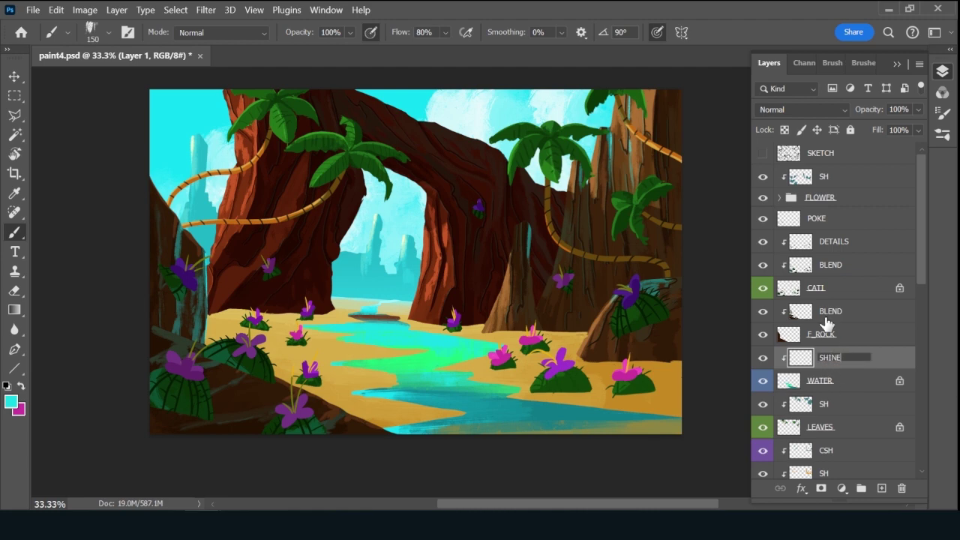
pyautogui.press('Return')
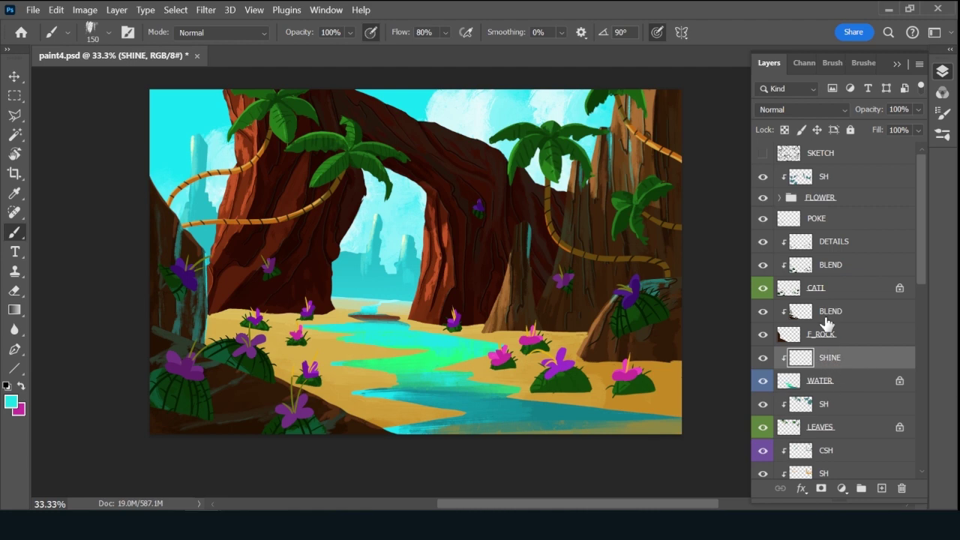
pyautogui.click(762, 110)
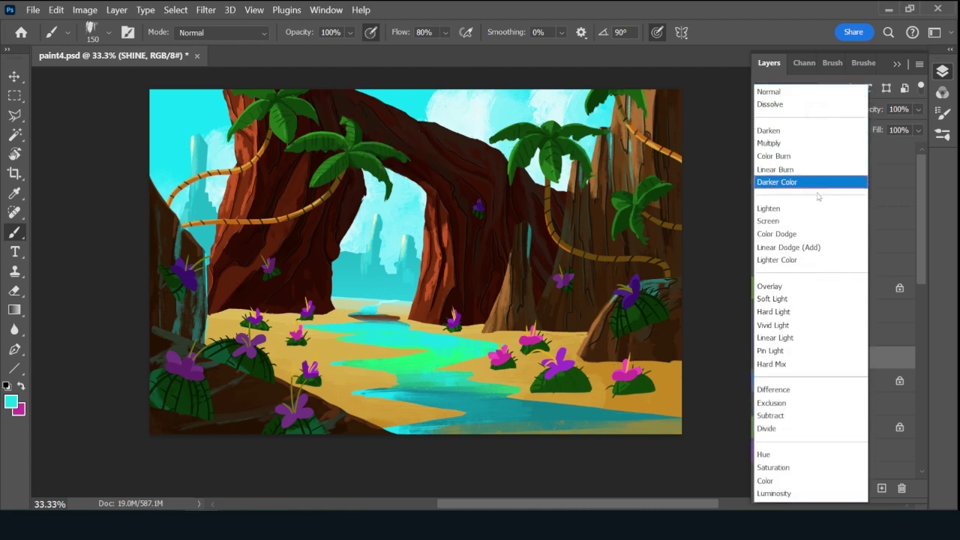
pyautogui.click(790, 286)
# Paint three vertical cyan reflection streaks on the river with a 250 px brush.
pyautogui.press(']')
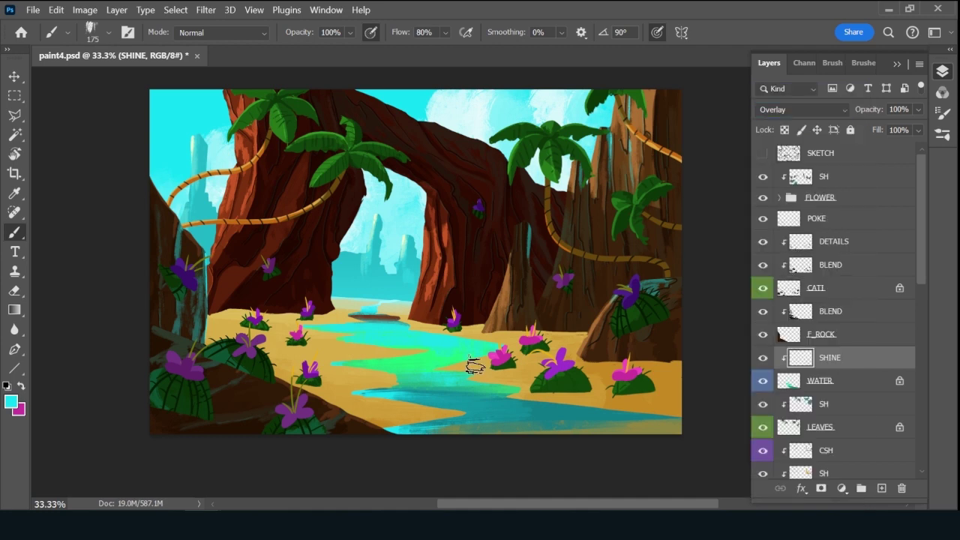
pyautogui.press(']')
pyautogui.press(']')
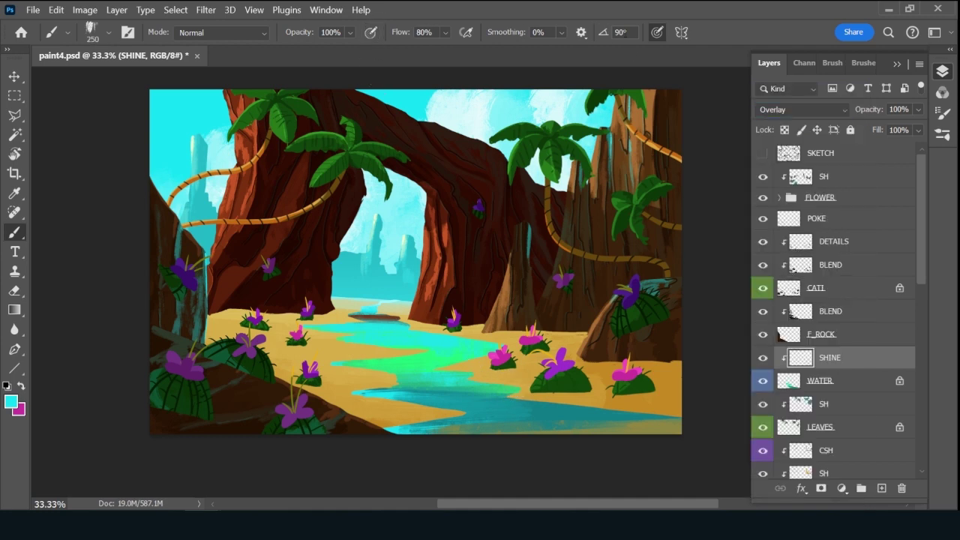
pyautogui.moveTo(525, 390); pyautogui.dragTo(531, 475)
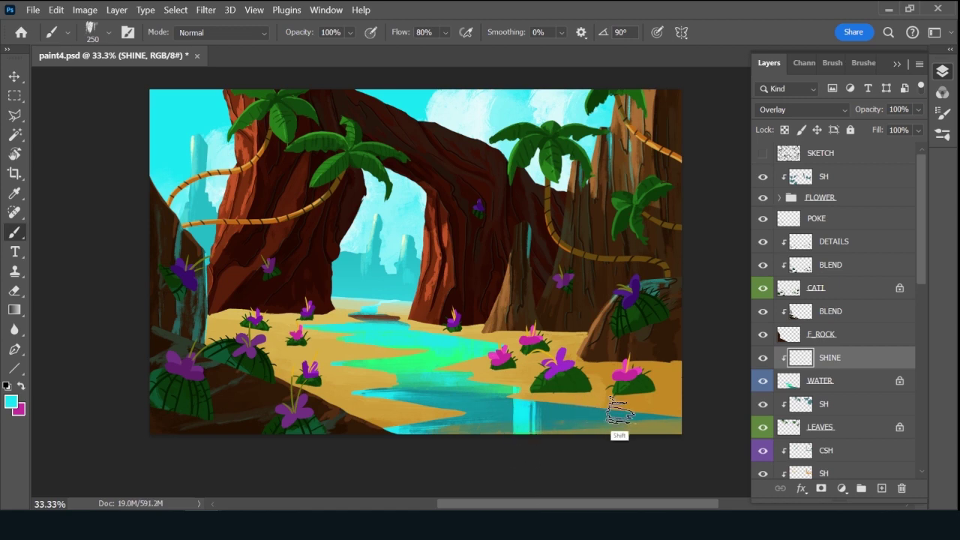
pyautogui.moveTo(623, 401); pyautogui.dragTo(611, 482)
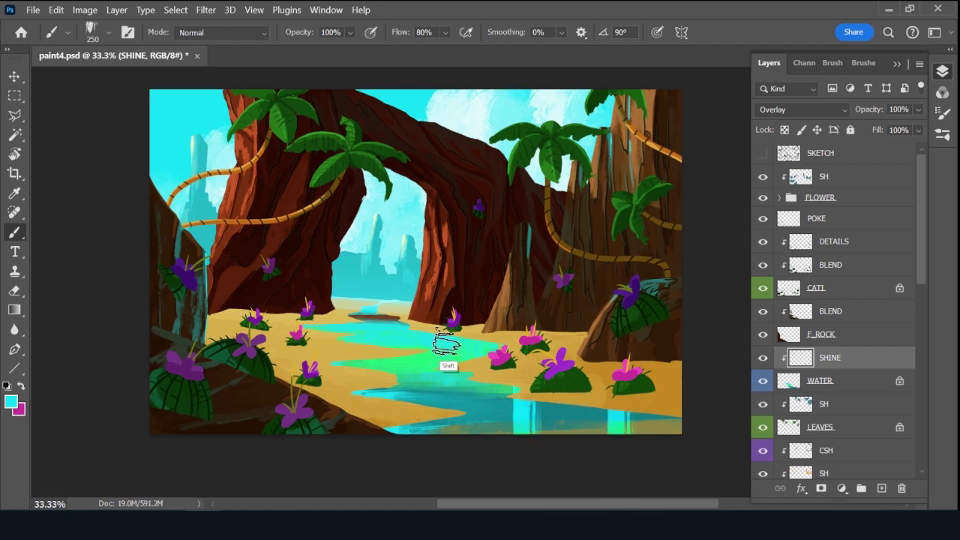
pyautogui.moveTo(449, 328); pyautogui.dragTo(440, 497)
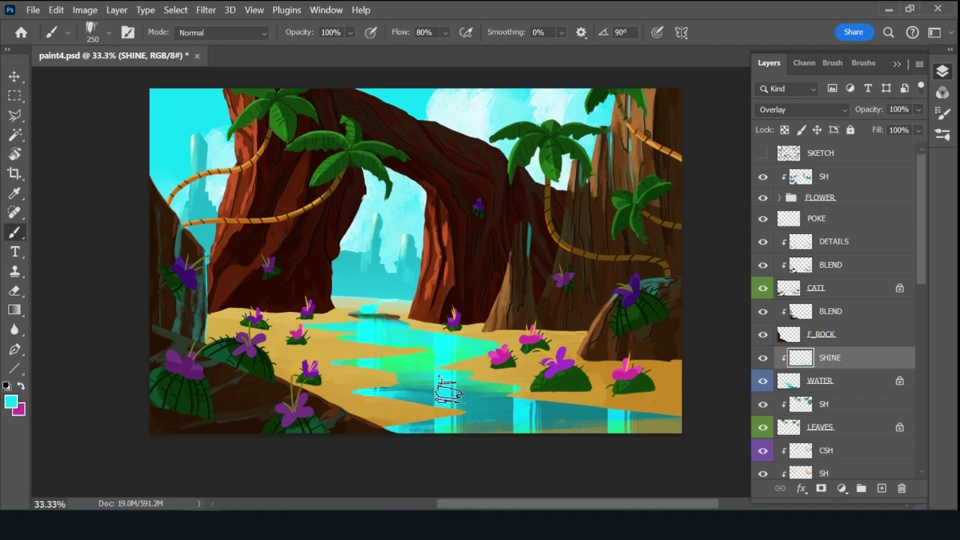
pyautogui.press('[')
pyautogui.press('[')
pyautogui.press('[')
pyautogui.press('[')
pyautogui.press('[')
pyautogui.press('[')
pyautogui.press('[')
pyautogui.press('[')
pyautogui.press('[')
pyautogui.press('[')
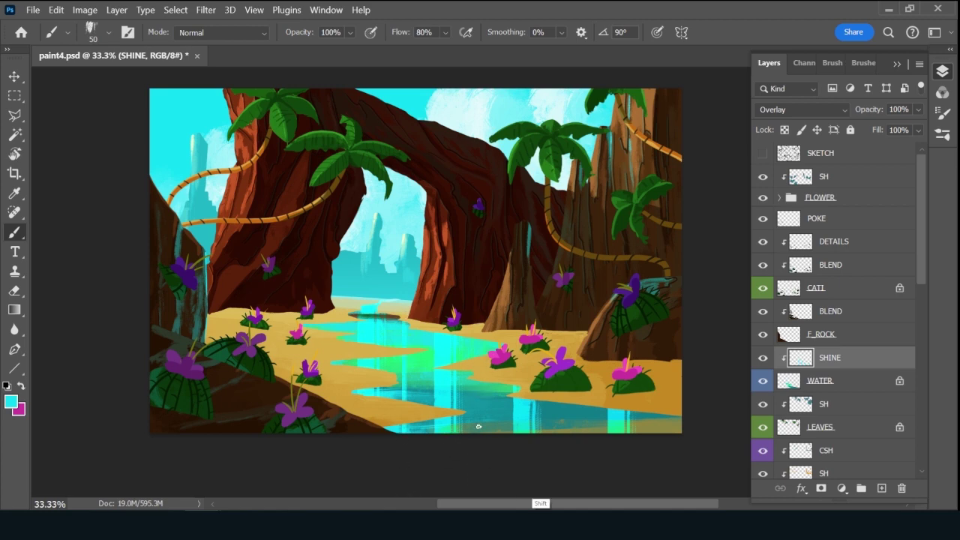
pyautogui.scroll(-1, 616, 443)
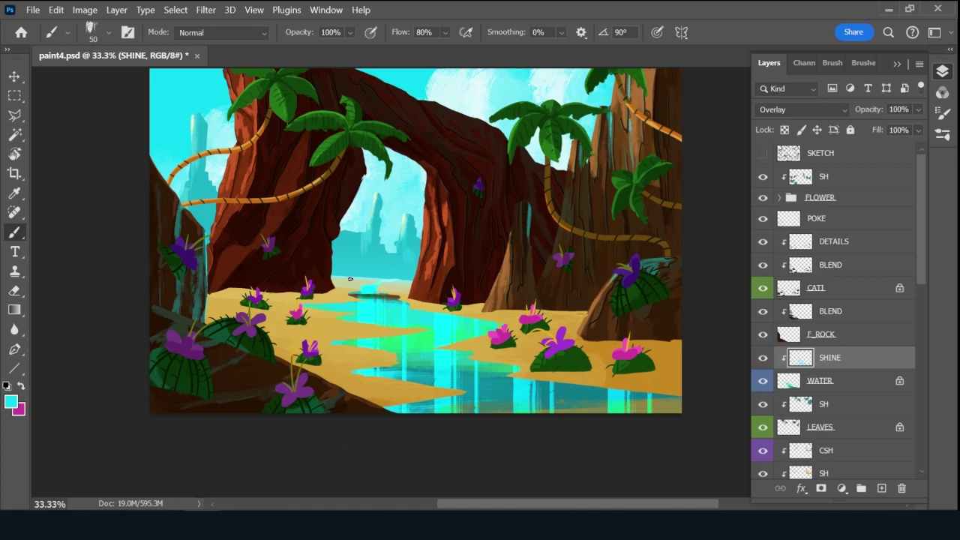
# Switch SHINE's blend mode to Color Dodge and lower its opacity slightly.
pyautogui.click(818, 110)
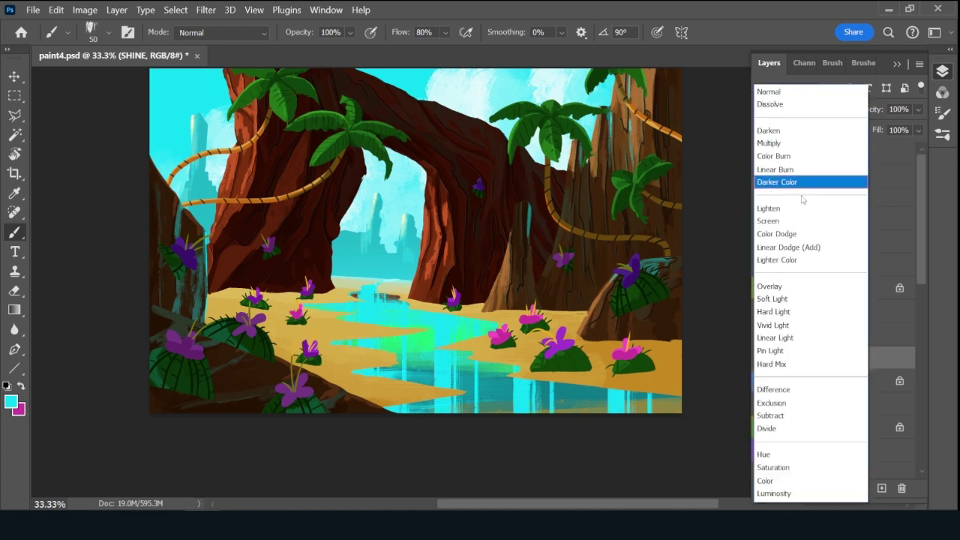
pyautogui.click(790, 234)
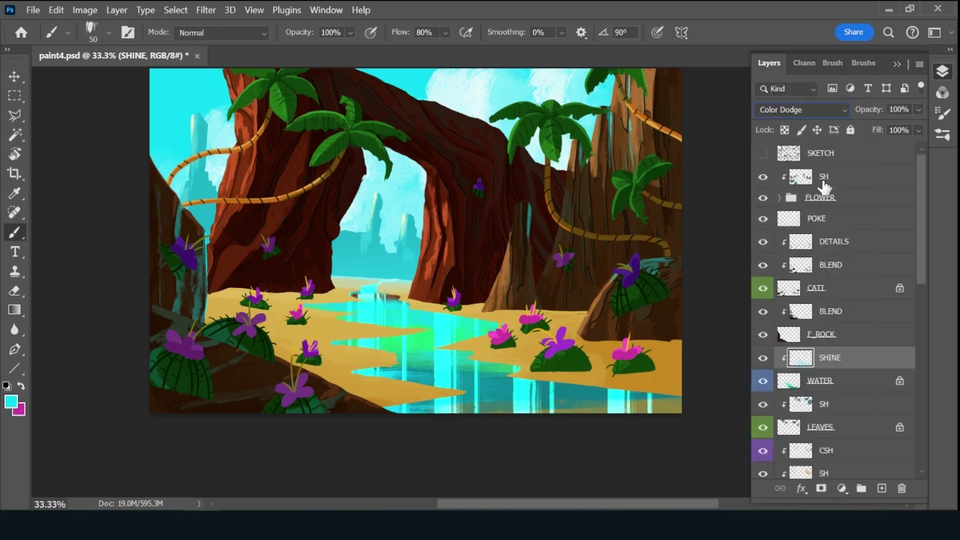
pyautogui.moveTo(876, 112); pyautogui.dragTo(866, 113)
# Set up the Eraser at 125 px with Soft Round Pressure Opacity, then the Natural Edge tip.
pyautogui.click(865, 63)
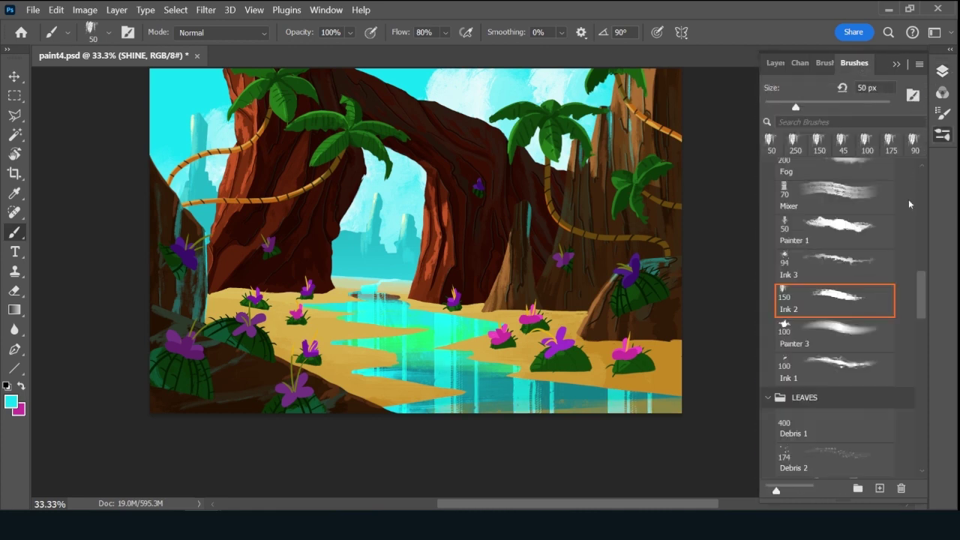
pyautogui.press('e')
pyautogui.scroll(5, 924, 265)
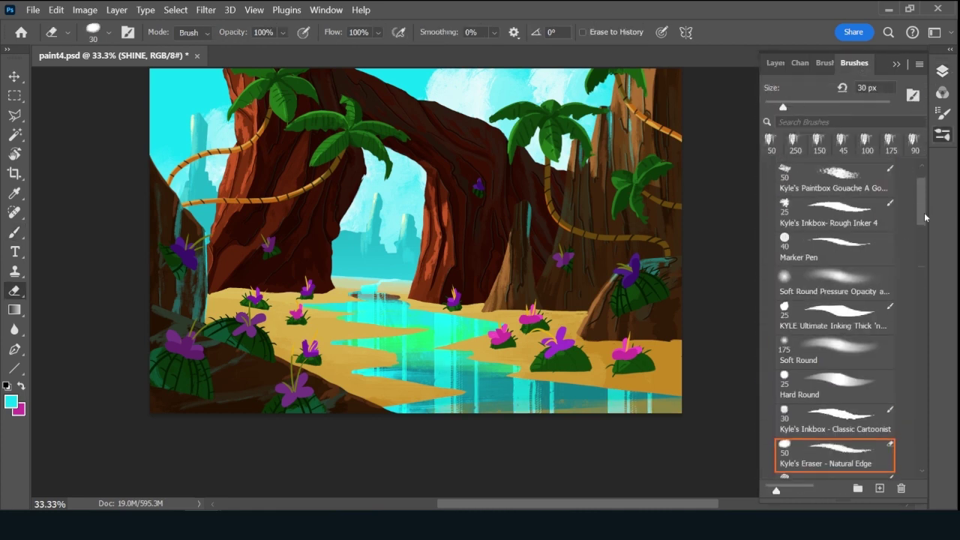
pyautogui.click(834, 285)
pyautogui.press(']')
pyautogui.press(']')
pyautogui.press(']')
pyautogui.press(']')
pyautogui.press(']')
pyautogui.press(']')
pyautogui.press(']')
pyautogui.press(']')
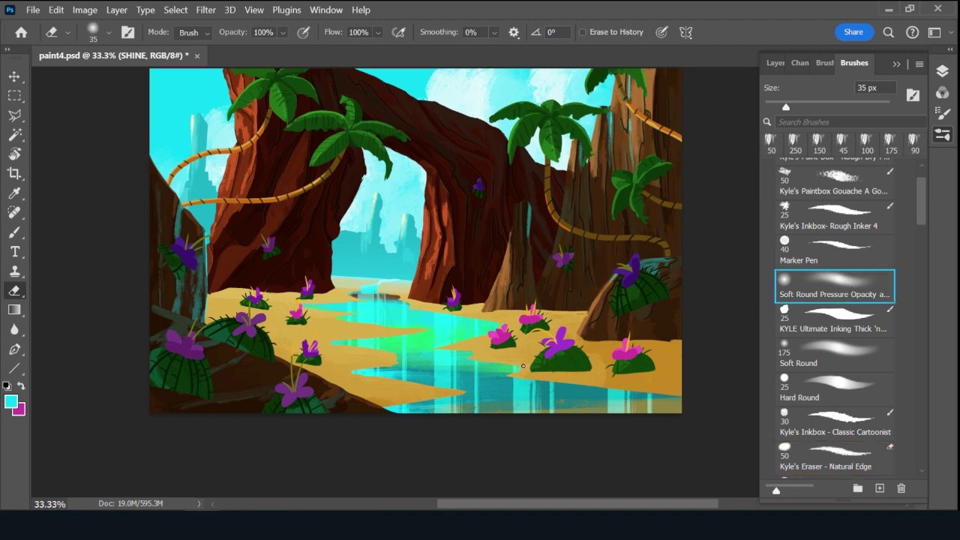
pyautogui.press(']')
pyautogui.press(']')
pyautogui.press(']')
pyautogui.press(']')
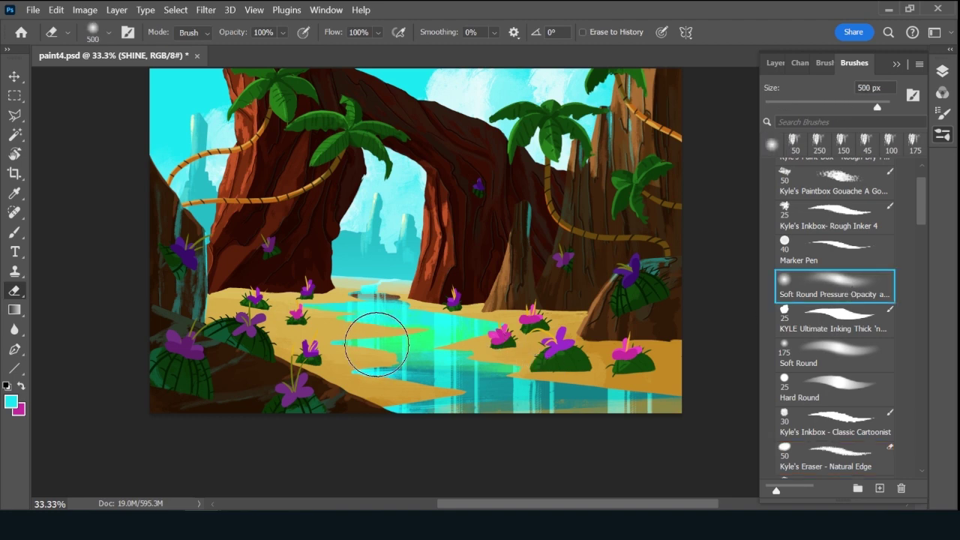
pyautogui.press('[')
pyautogui.press('[')
pyautogui.press('[')
pyautogui.press('[')
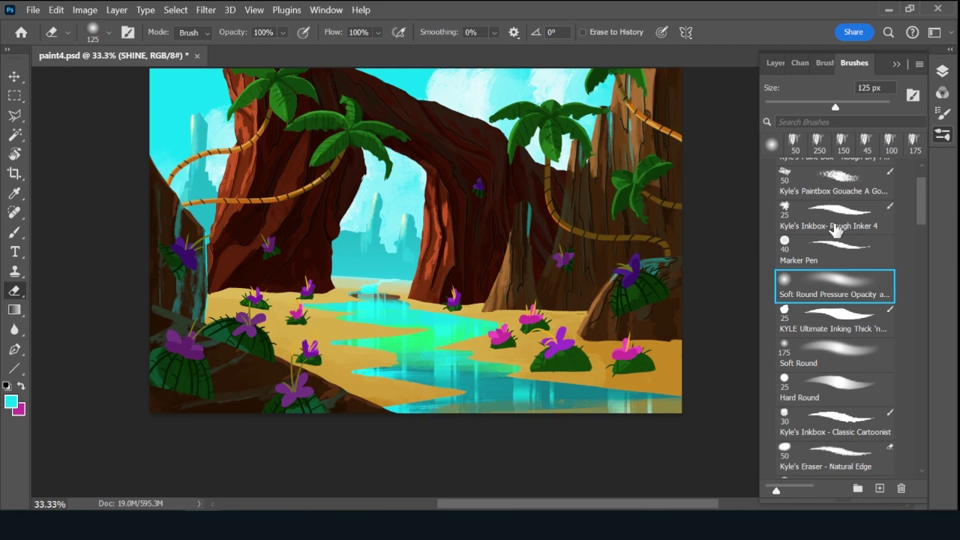
pyautogui.click(858, 467)
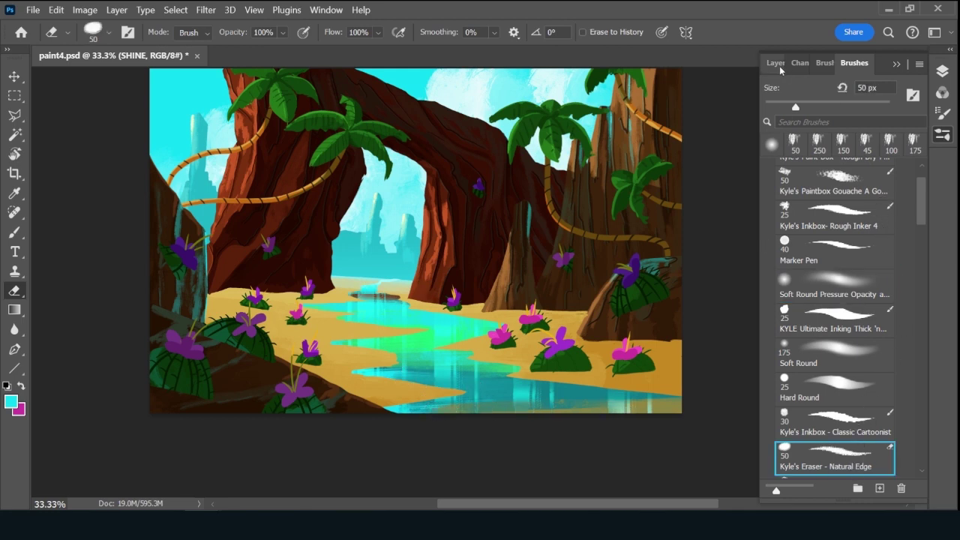
pyautogui.click(778, 64)
# Add a new clipped layer above SHINE named REF.
pyautogui.click(881, 489)
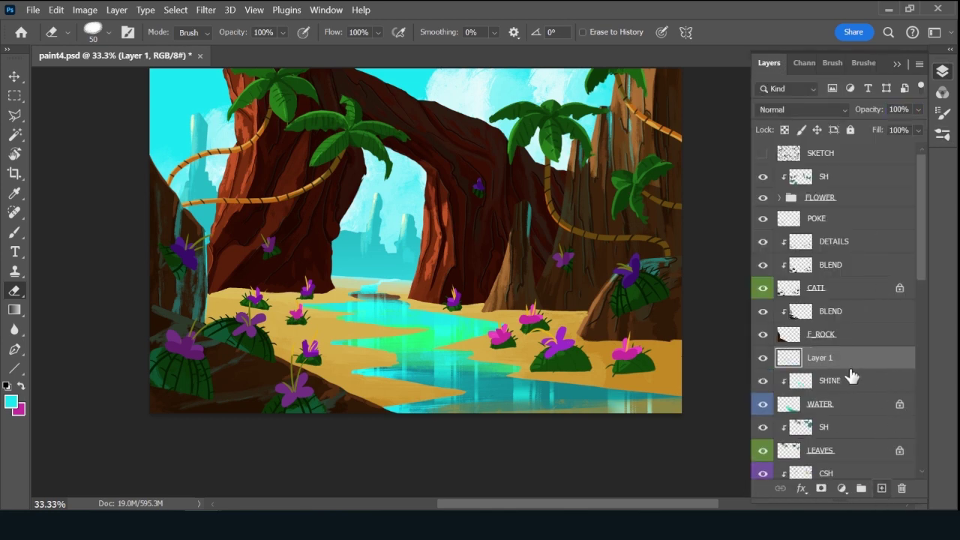
pyautogui.doubleClick(837, 360)
pyautogui.write('R')
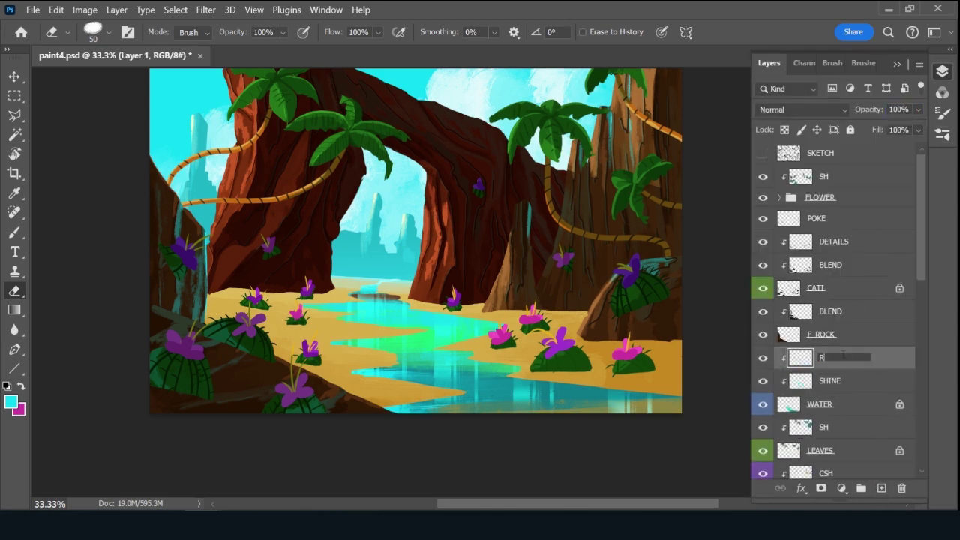
pyautogui.write('EF')
pyautogui.press('Return')
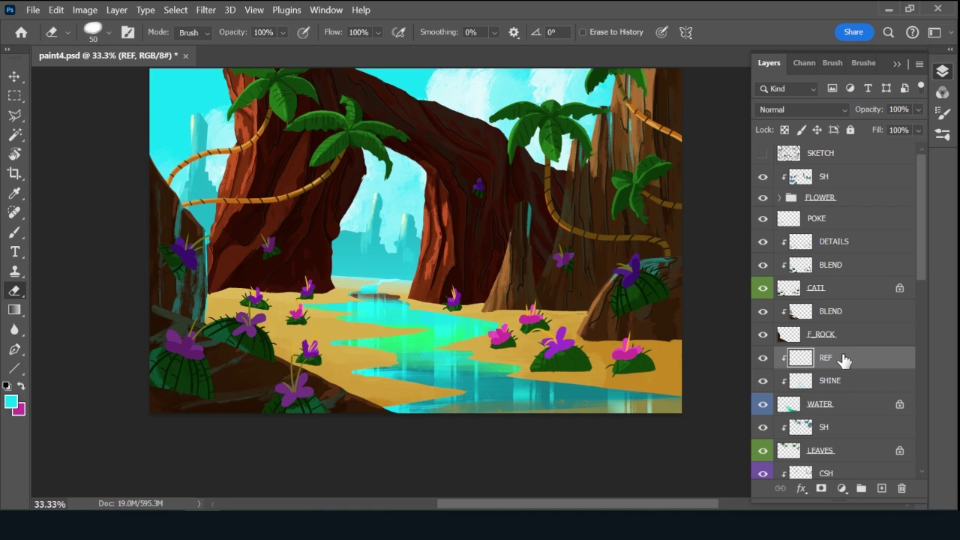
# Sample the sand colour and paint it over the river edge on REF to extend the bank.
pyautogui.press('[')
pyautogui.press('[')
pyautogui.press('[')
pyautogui.press('alt')
pyautogui.press('b')
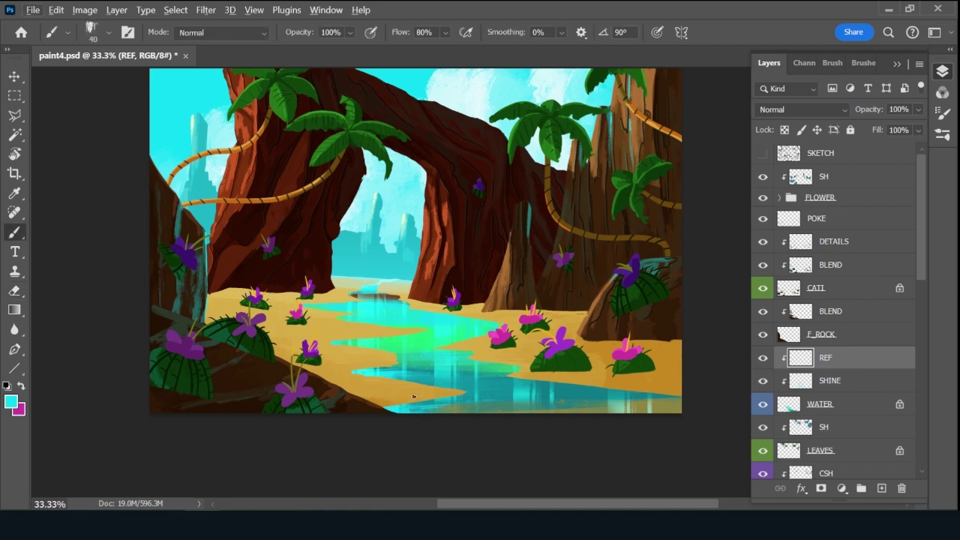
pyautogui.keyDown('alt'); pyautogui.click(416, 395); pyautogui.keyUp('alt')
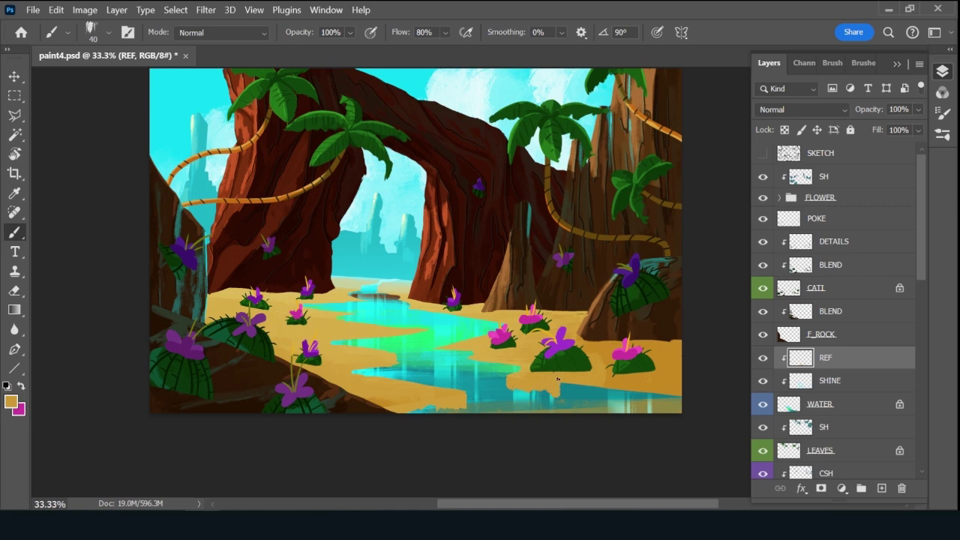
pyautogui.moveTo(563, 399)
pyautogui.mouseDown()
pyautogui.moveTo(585, 383)
pyautogui.moveTo(607, 398)
pyautogui.mouseUp()
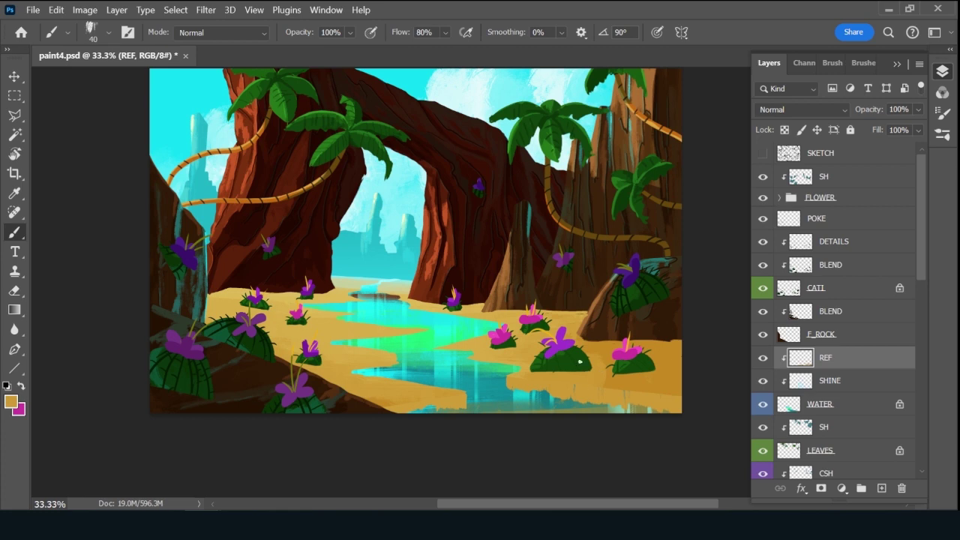
# Resample the sand colour, then sample dark brown from the rock edge.
pyautogui.keyDown('alt'); pyautogui.click(364, 366); pyautogui.keyUp('alt')
pyautogui.keyDown('alt'); pyautogui.click(472, 358); pyautogui.keyUp('alt')
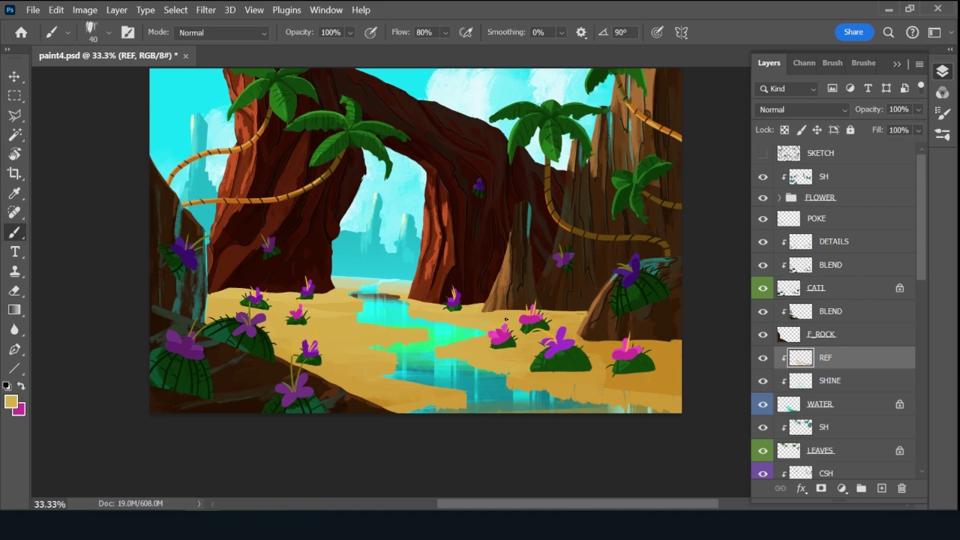
pyautogui.keyDown('alt'); pyautogui.click(413, 301); pyautogui.keyUp('alt')
# Add a dark brown stroke along the rock edge beside the stream, redoing it twice.
pyautogui.moveTo(405, 312)
pyautogui.mouseDown()
pyautogui.moveTo(409, 332)
pyautogui.moveTo(423, 332)
pyautogui.mouseUp()
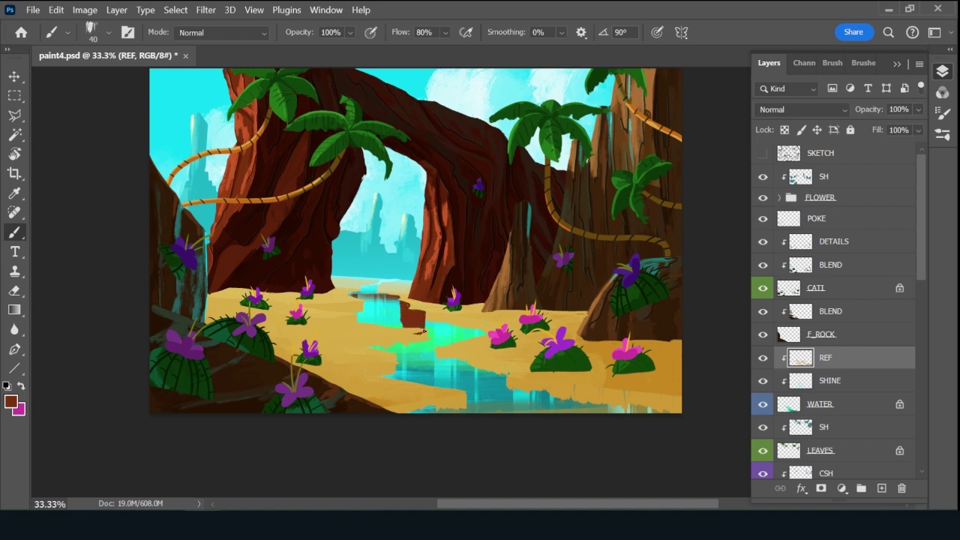
pyautogui.hotkey('ctrl', 'z')
pyautogui.hotkey('ctrl', 'z')
pyautogui.hotkey('ctrl', 'z')
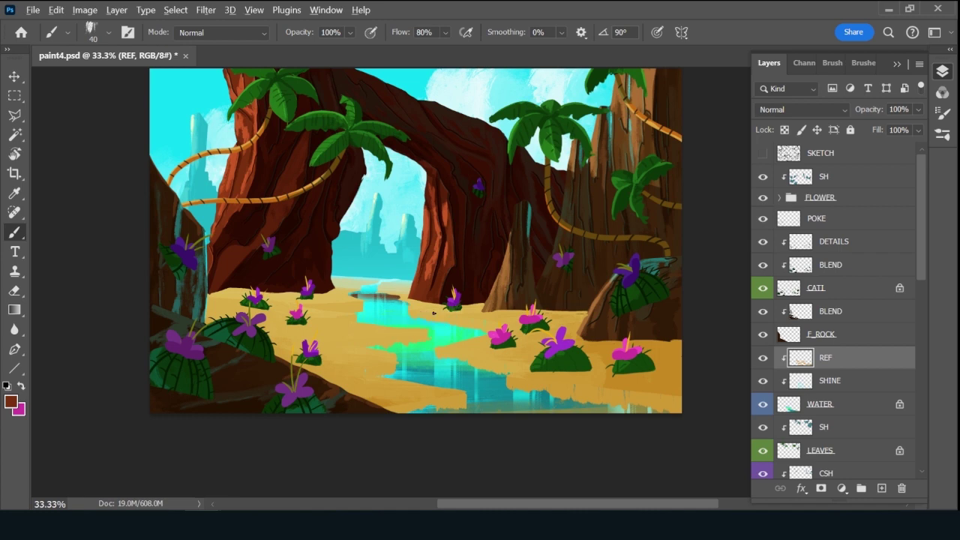
pyautogui.moveTo(405, 303)
pyautogui.mouseDown()
pyautogui.moveTo(414, 325)
pyautogui.moveTo(424, 313)
pyautogui.moveTo(410, 305)
pyautogui.moveTo(424, 327)
pyautogui.moveTo(432, 316)
pyautogui.moveTo(433, 333)
pyautogui.moveTo(437, 308)
pyautogui.moveTo(443, 335)
pyautogui.moveTo(451, 312)
pyautogui.moveTo(465, 340)
pyautogui.moveTo(479, 311)
pyautogui.moveTo(491, 345)
pyautogui.moveTo(501, 318)
pyautogui.mouseUp()
pyautogui.hotkey('ctrl', 'z')
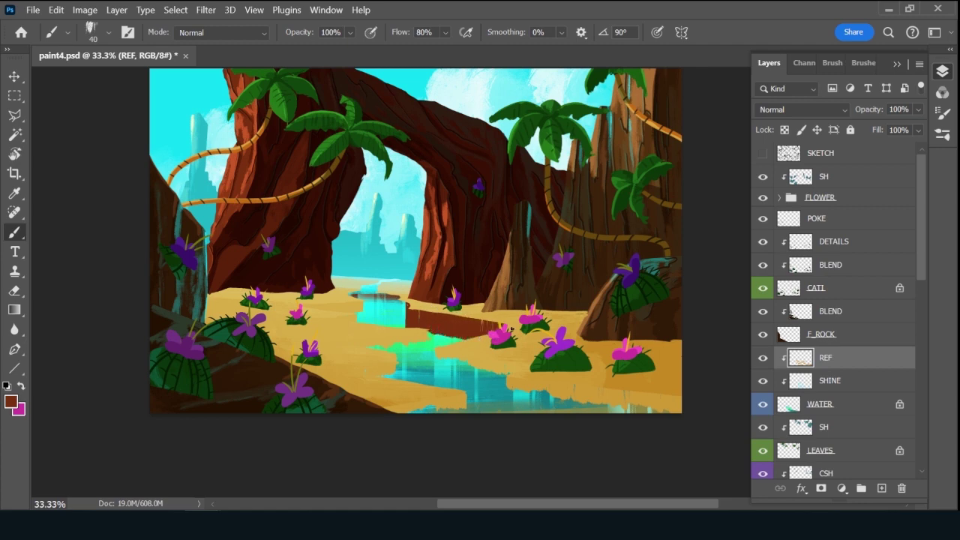
pyautogui.moveTo(404, 305); pyautogui.dragTo(403, 322)
# Sample the bush greens, flower purple and brown, then paint the dark green bush reflection.
pyautogui.press('alt')
pyautogui.keyDown('alt'); pyautogui.click(454, 308); pyautogui.keyUp('alt')
pyautogui.keyDown('alt'); pyautogui.click(456, 296); pyautogui.keyUp('alt')
pyautogui.keyDown('alt'); pyautogui.click(480, 327); pyautogui.keyUp('alt')
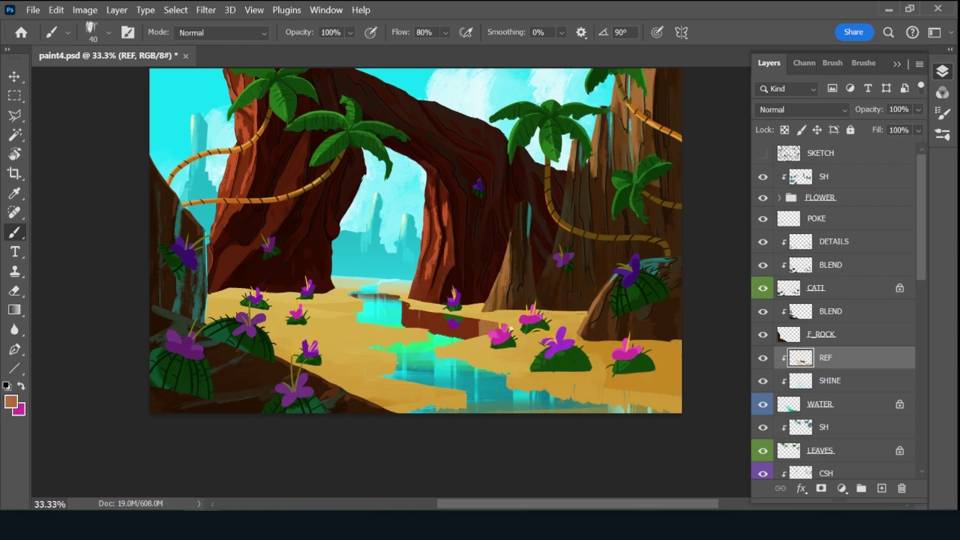
pyautogui.keyDown('alt'); pyautogui.click(556, 368); pyautogui.keyUp('alt')
pyautogui.moveTo(545, 383)
pyautogui.mouseDown()
pyautogui.moveTo(569, 402)
pyautogui.moveTo(588, 392)
pyautogui.moveTo(546, 343)
pyautogui.moveTo(636, 381)
pyautogui.moveTo(635, 369)
pyautogui.moveTo(613, 392)
pyautogui.moveTo(620, 408)
pyautogui.moveTo(623, 392)
pyautogui.moveTo(630, 407)
pyautogui.moveTo(654, 399)
pyautogui.mouseUp()
# Extend the bush reflections and add purple and pink flower reflections in the water.
pyautogui.keyDown('alt'); pyautogui.click(639, 363); pyautogui.keyUp('alt')
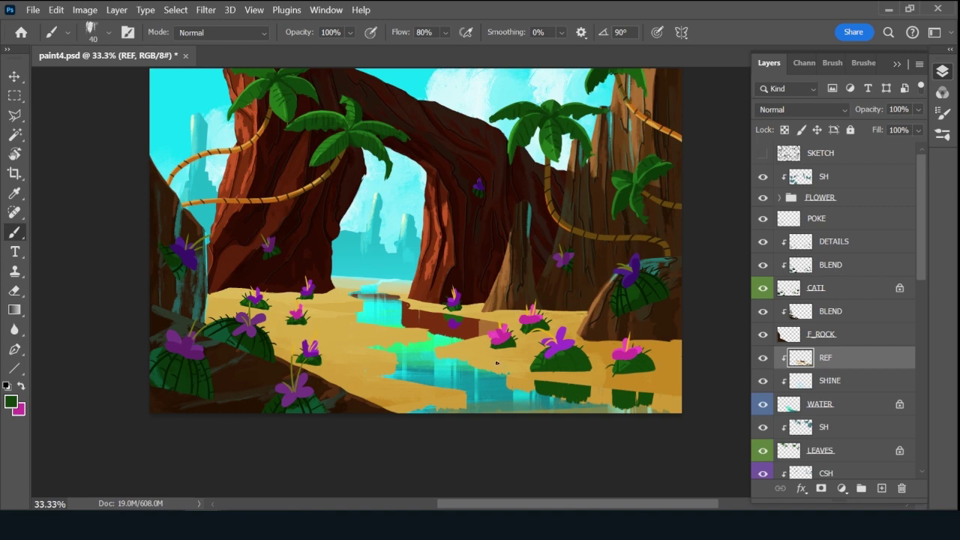
pyautogui.moveTo(494, 365); pyautogui.dragTo(509, 370)
pyautogui.keyDown('alt'); pyautogui.click(561, 341); pyautogui.keyUp('alt')
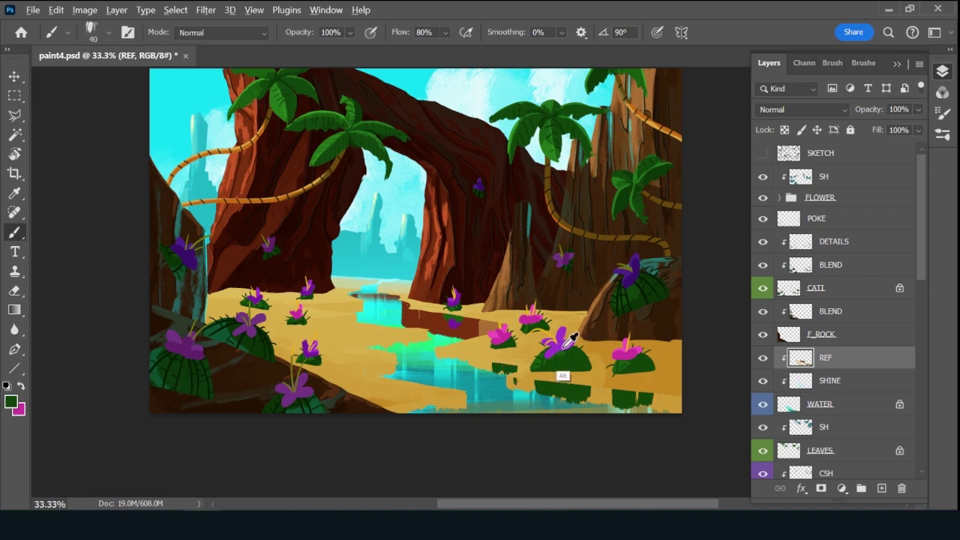
pyautogui.moveTo(552, 400); pyautogui.dragTo(549, 403)
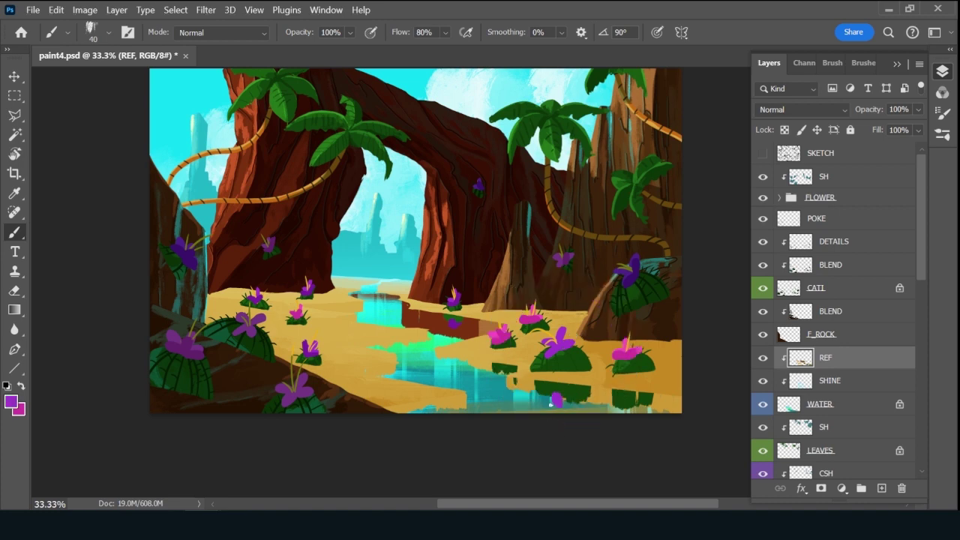
pyautogui.keyDown('alt'); pyautogui.click(635, 343); pyautogui.keyUp('alt')
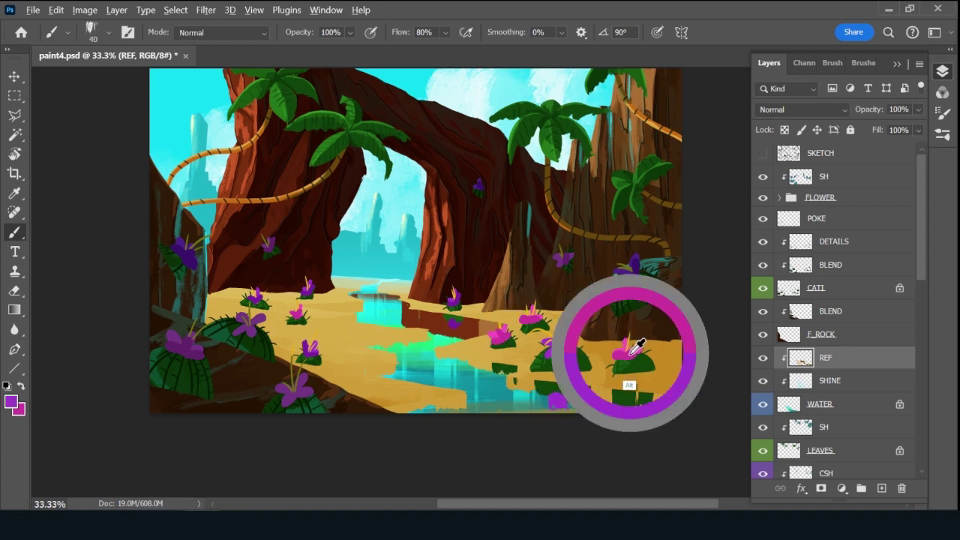
pyautogui.moveTo(627, 404); pyautogui.dragTo(637, 421)
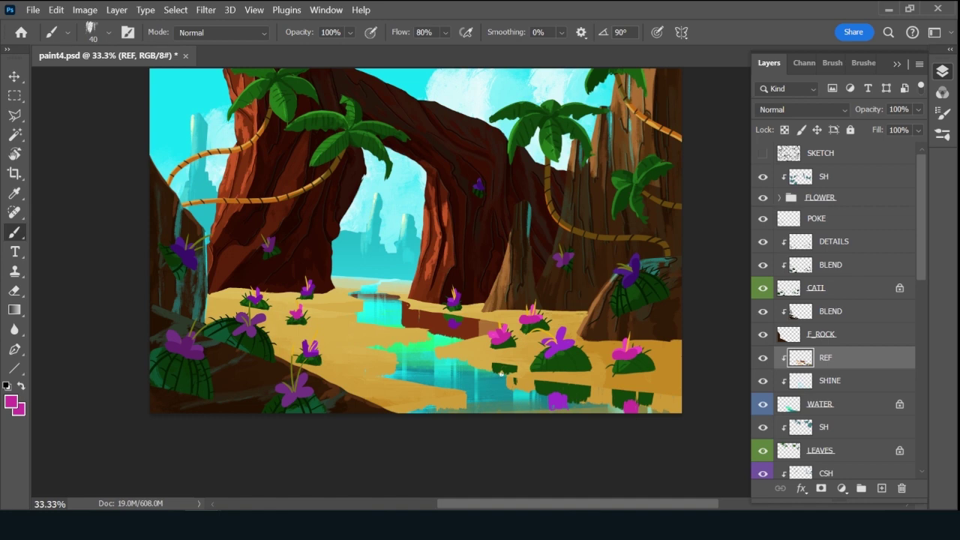
# Lower the REF layer opacity to 59%, keeping Normal blend mode.
pyautogui.click(826, 110)
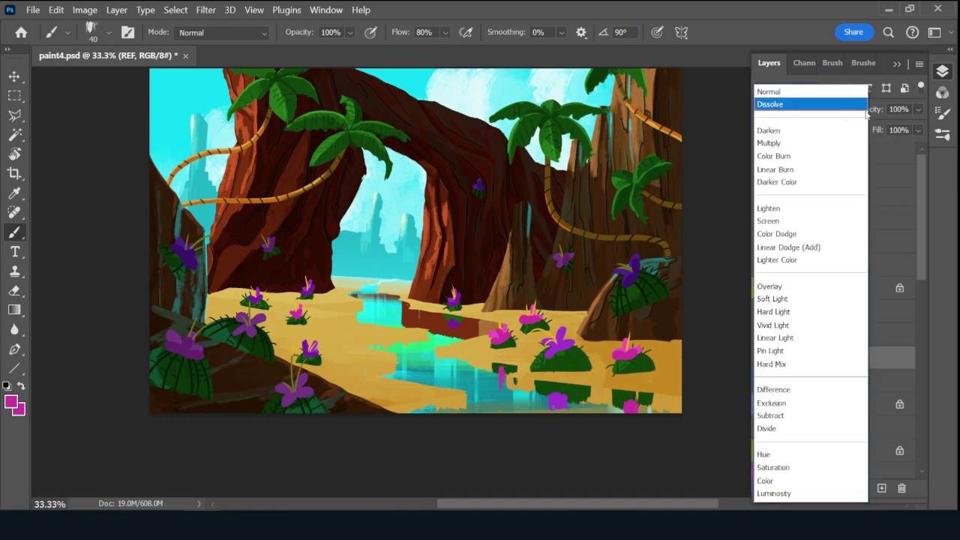
pyautogui.click(827, 95)
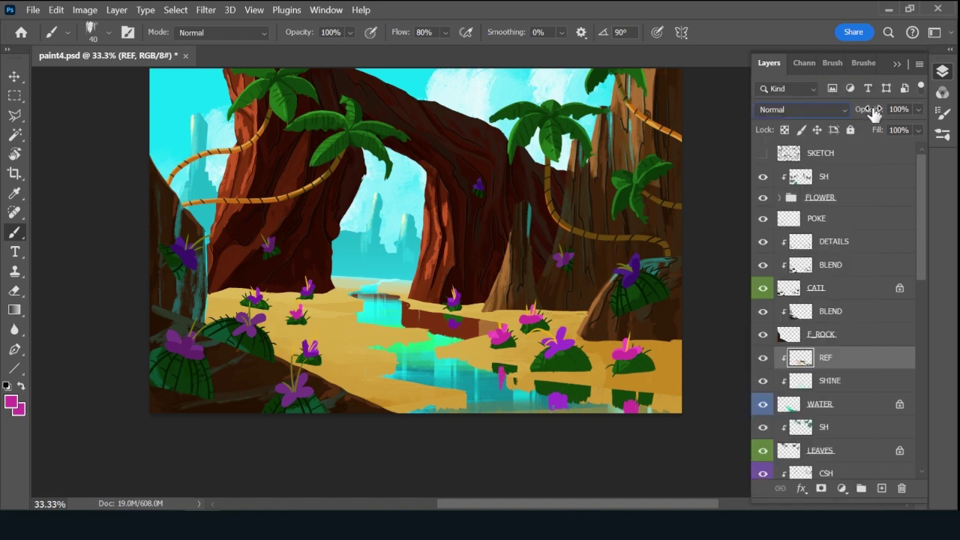
pyautogui.moveTo(872, 110); pyautogui.dragTo(867, 114)
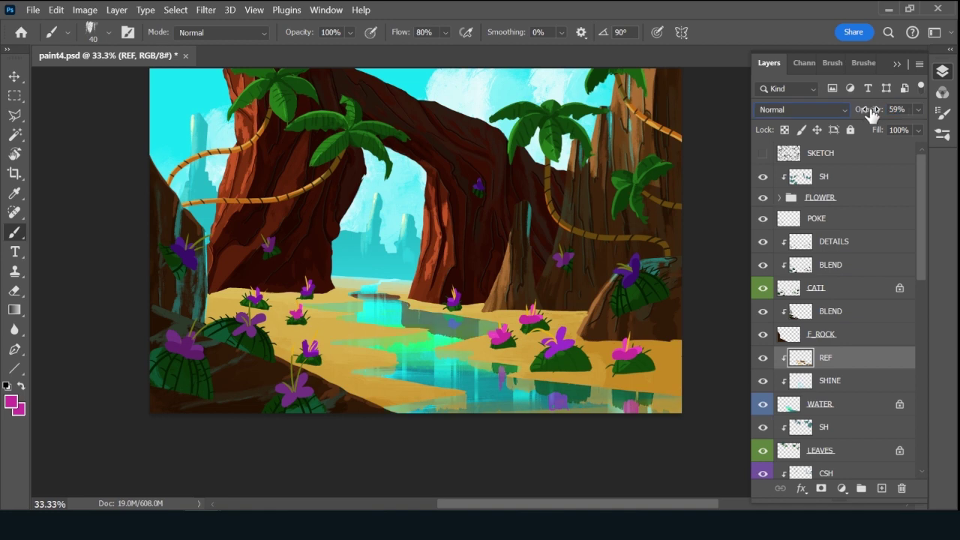
# Fade the reflections with a 175 px soft round eraser, then return to the Brush.
pyautogui.press('e')
pyautogui.click(863, 61)
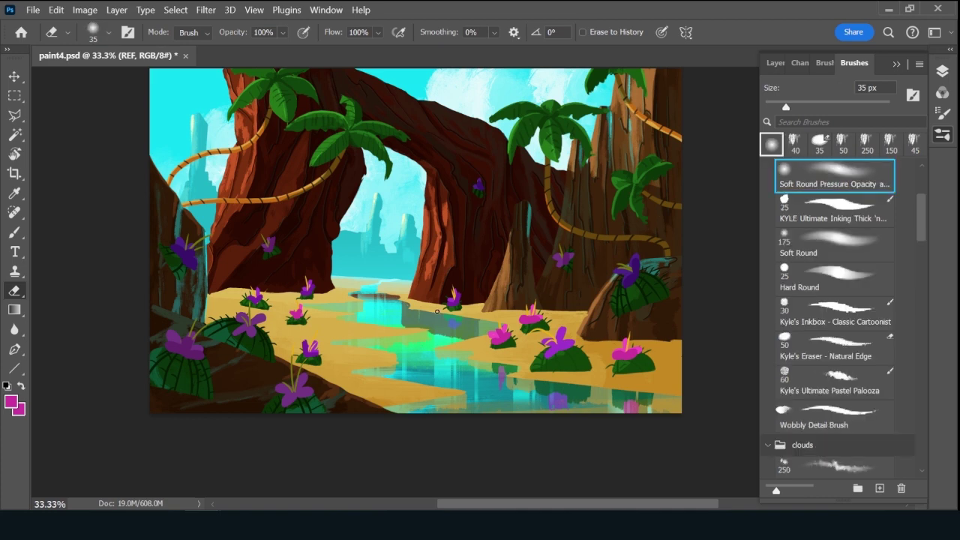
pyautogui.press(']')
pyautogui.press(']')
pyautogui.press(']')
pyautogui.press(']')
pyautogui.press(']')
pyautogui.press(']')
pyautogui.press(']')
pyautogui.press(']')
pyautogui.press(']')
pyautogui.press(']')
pyautogui.press(']')
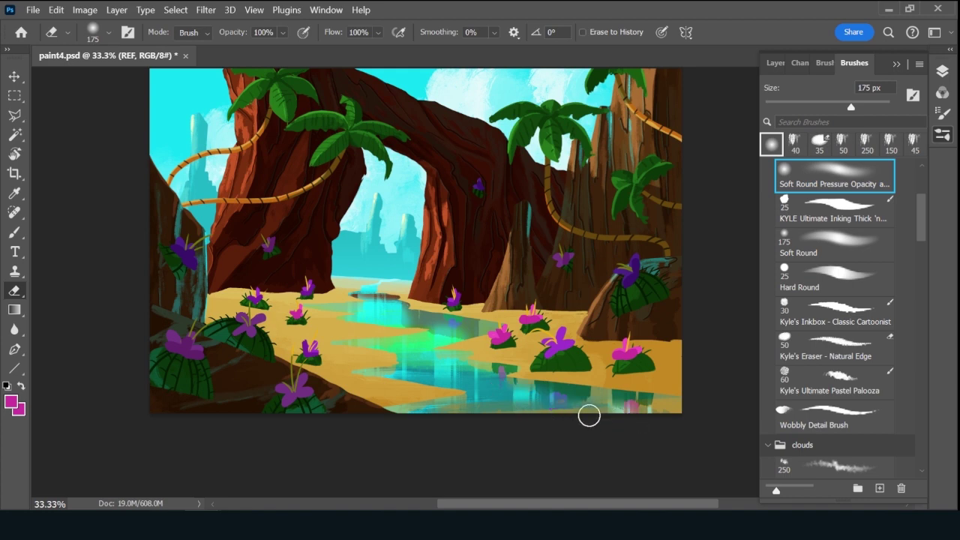
pyautogui.click(775, 66)
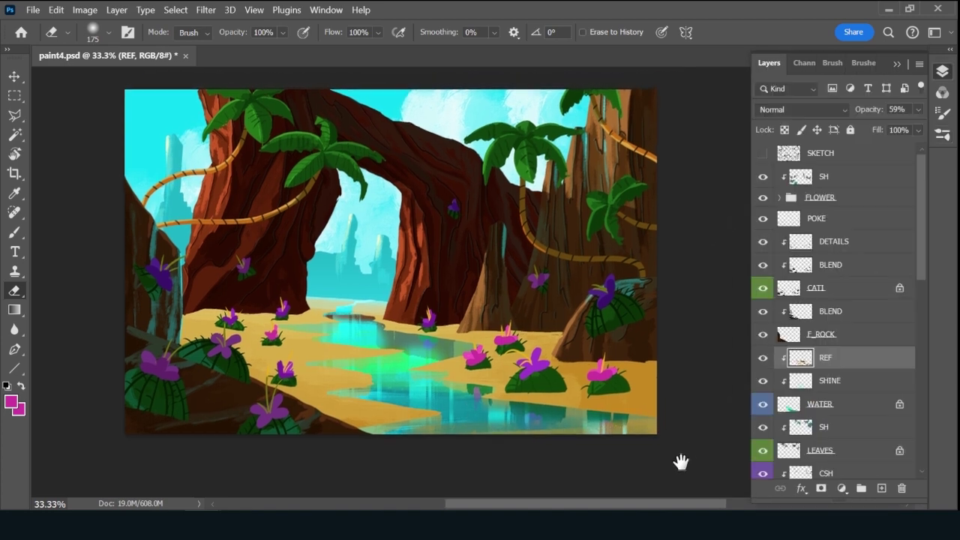
pyautogui.press('b')
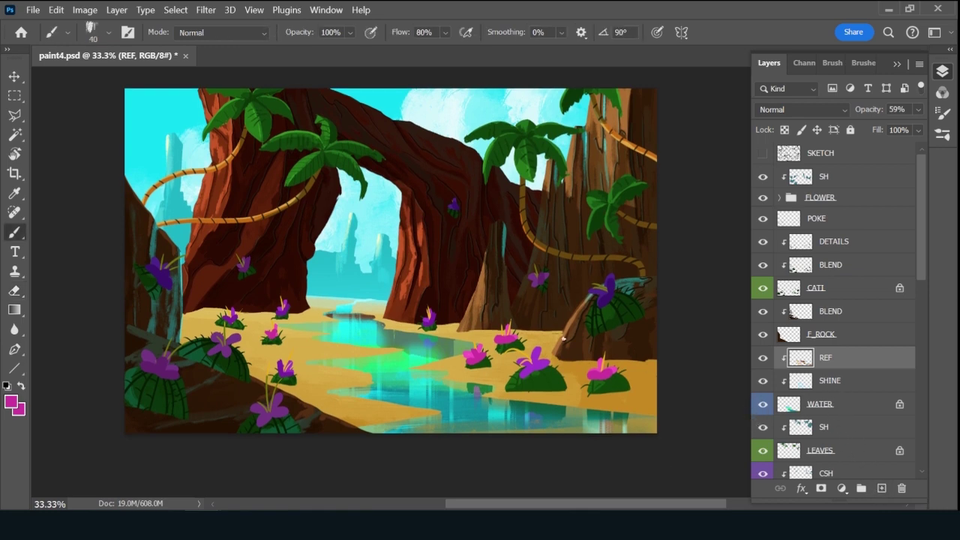
# Add a new layer clipped to REF and name it WTER.
pyautogui.click(881, 488)
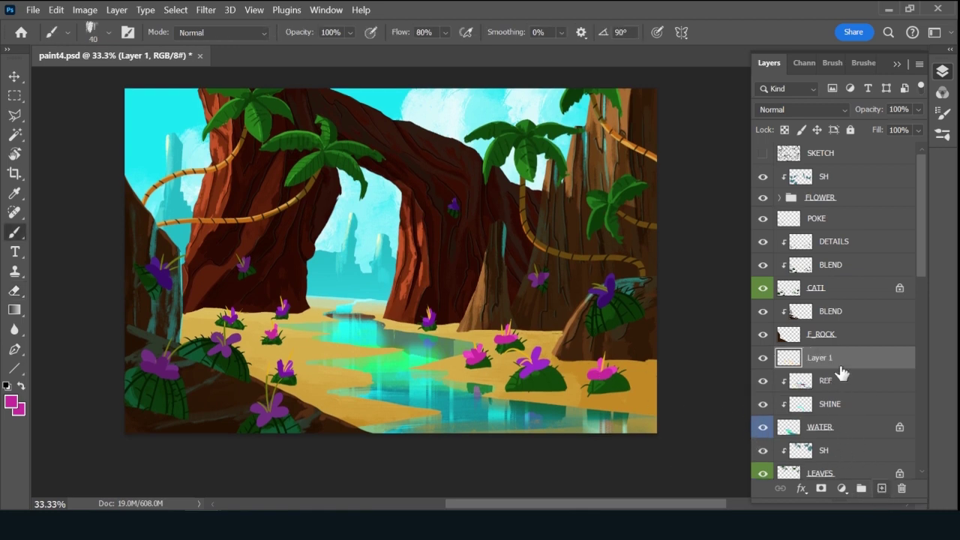
pyautogui.keyDown('alt'); pyautogui.click(847, 366); pyautogui.keyUp('alt')
pyautogui.doubleClick(822, 358)
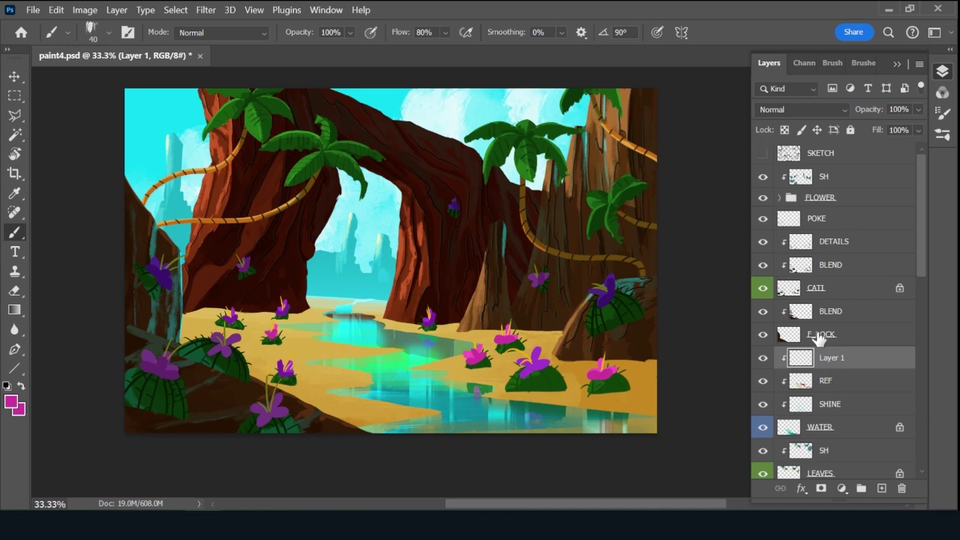
pyautogui.write('SH')
pyautogui.press('Return')
pyautogui.doubleClick(825, 359)
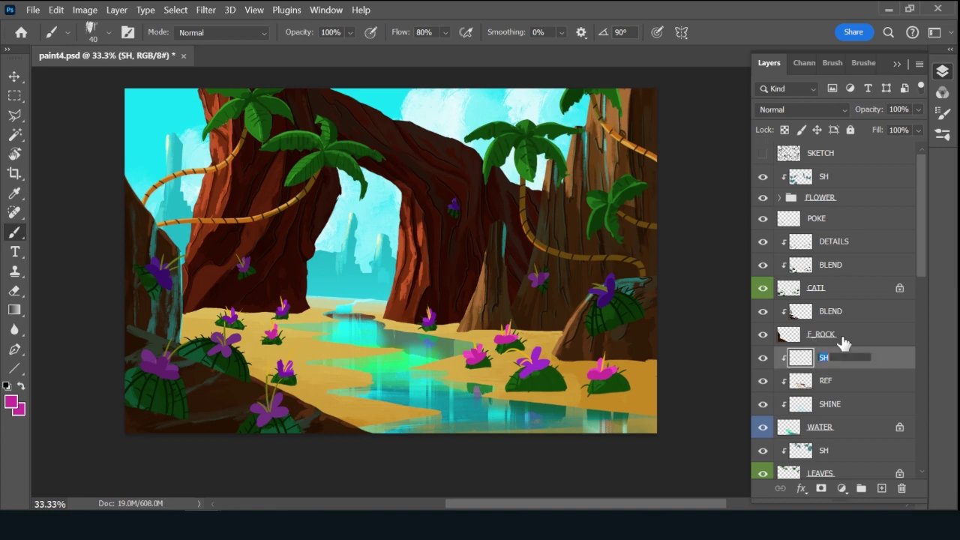
pyautogui.write('WTER')
pyautogui.press('Return')
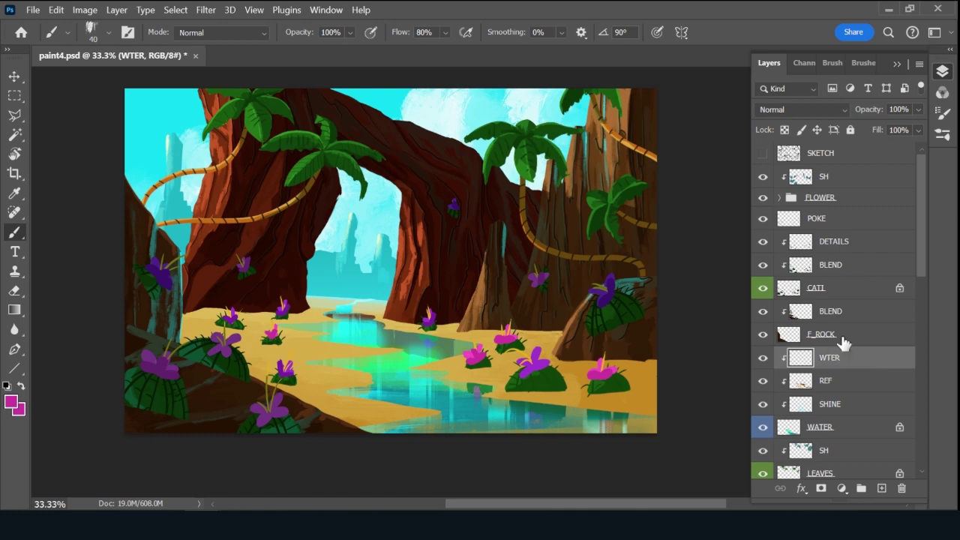
# Load a rough Kyle brush at 15 px with white sampled from the clouds.
pyautogui.click(863, 63)
pyautogui.moveTo(921, 258); pyautogui.dragTo(915, 144)
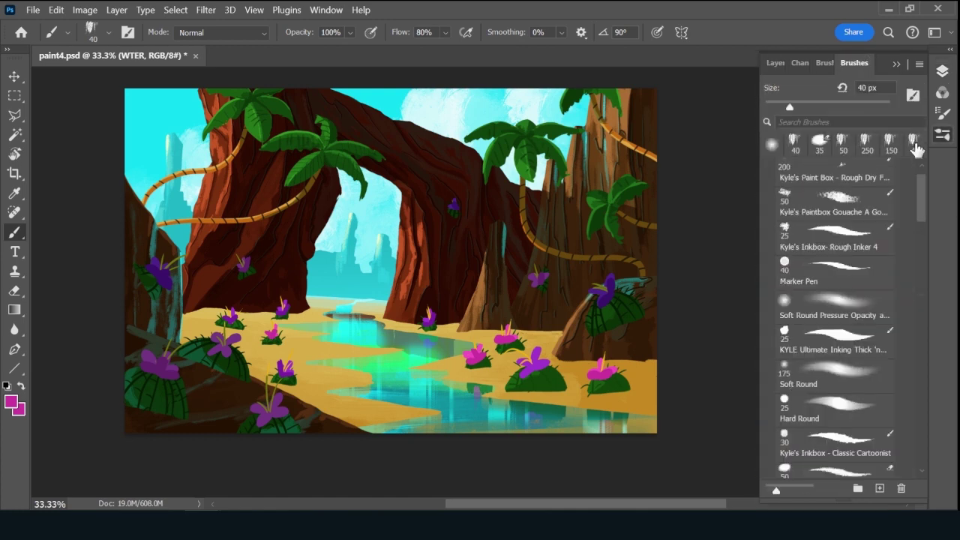
pyautogui.click(853, 247)
pyautogui.click(775, 63)
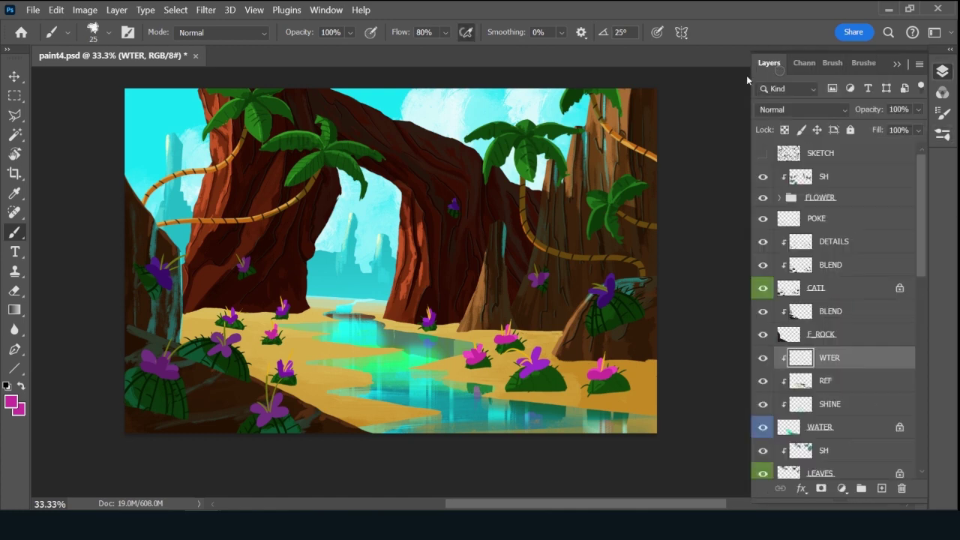
pyautogui.keyDown('alt'); pyautogui.click(453, 123); pyautogui.keyUp('alt')
pyautogui.press('[')
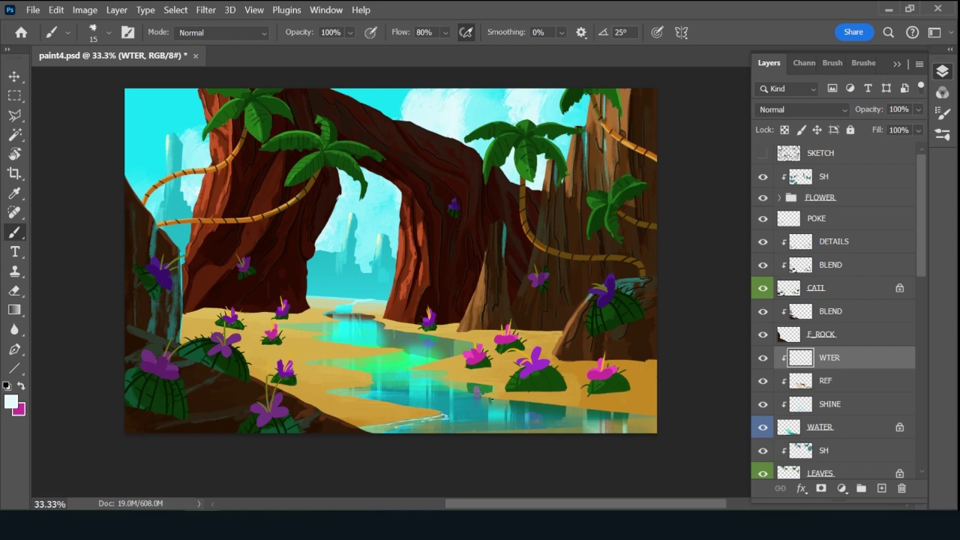
# Paint thin white ripples across the stream and along its lower edge.
pyautogui.moveTo(483, 398); pyautogui.dragTo(511, 400)
pyautogui.moveTo(583, 410)
pyautogui.mouseDown()
pyautogui.moveTo(645, 422)
pyautogui.moveTo(563, 429)
pyautogui.mouseUp()
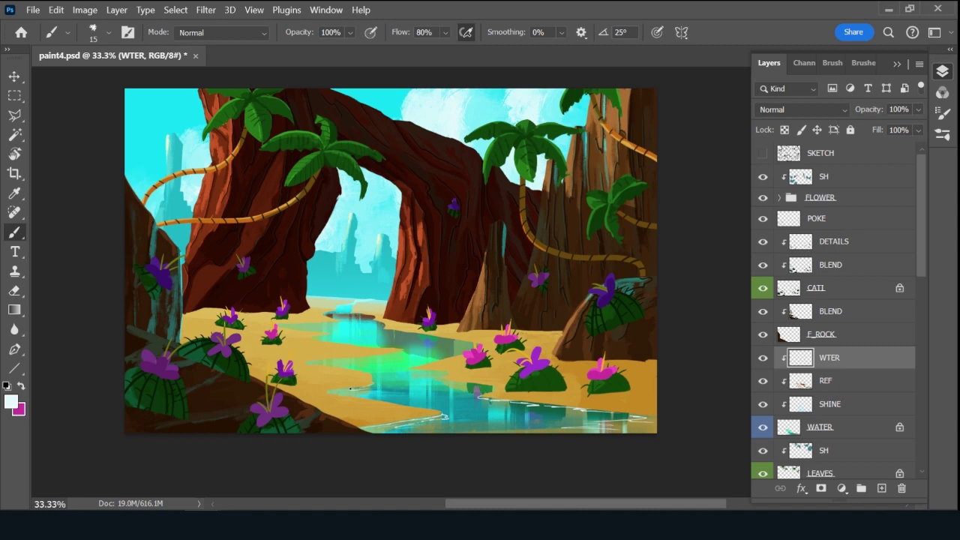
pyautogui.moveTo(388, 398); pyautogui.dragTo(422, 404)
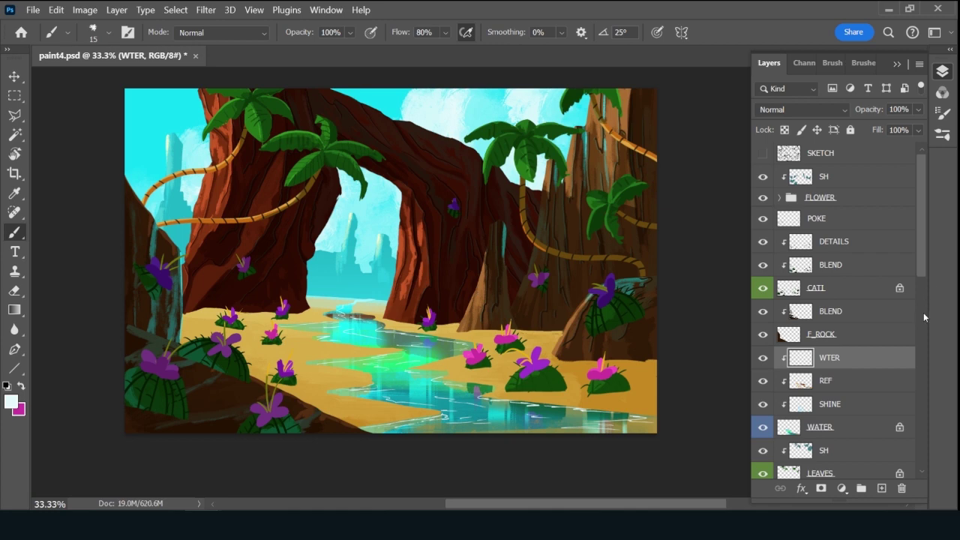
pyautogui.moveTo(924, 269); pyautogui.dragTo(916, 294)
# Add a new layer above BLEND and name it CSH.
pyautogui.click(846, 248)
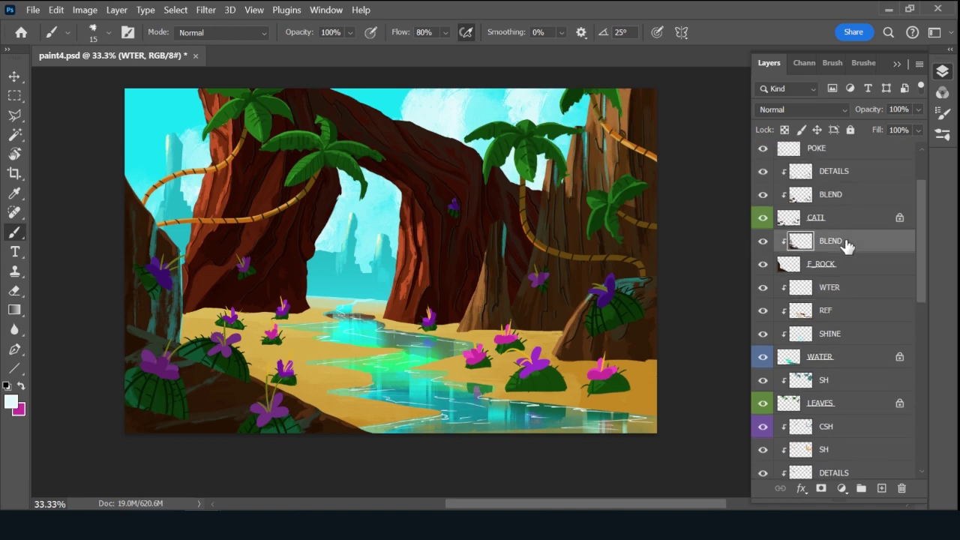
pyautogui.click(882, 488)
pyautogui.doubleClick(822, 242)
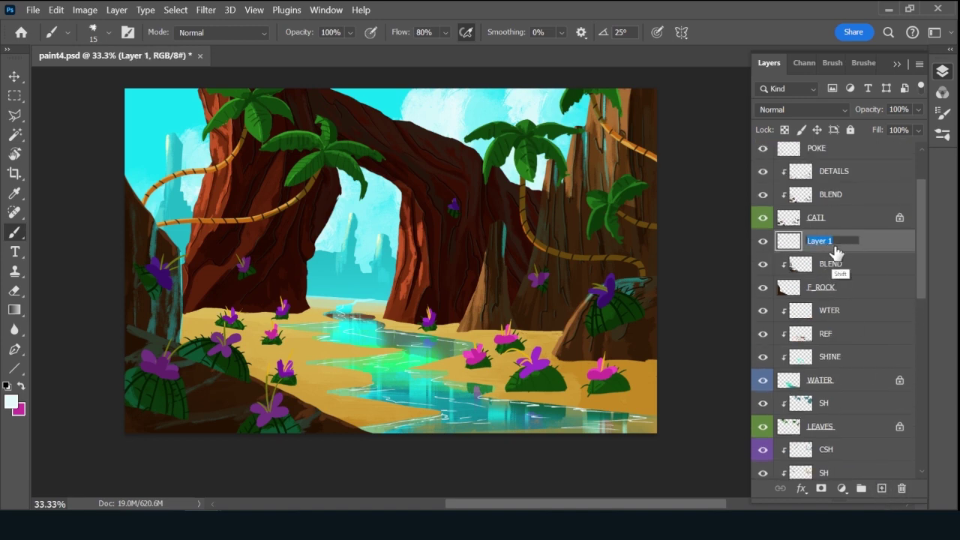
pyautogui.write('CSDH')
pyautogui.press('Return')
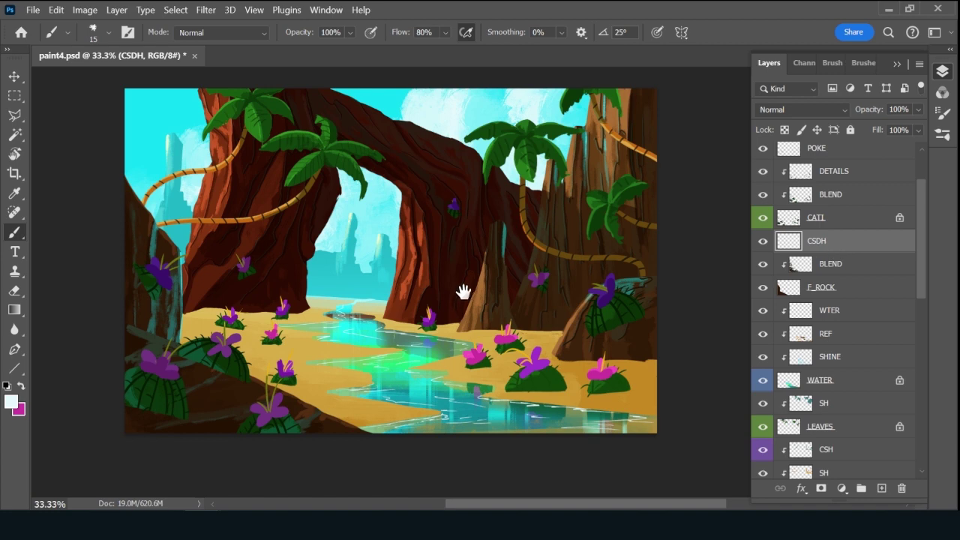
pyautogui.moveTo(465, 322); pyautogui.dragTo(462, 360)
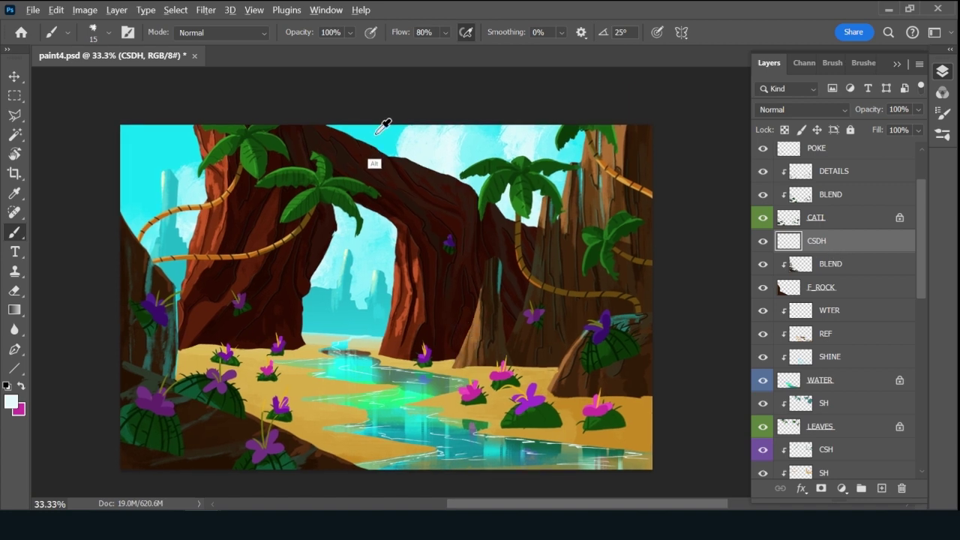
pyautogui.keyDown('alt'); pyautogui.click(375, 139); pyautogui.keyUp('alt')
pyautogui.doubleClick(817, 242)
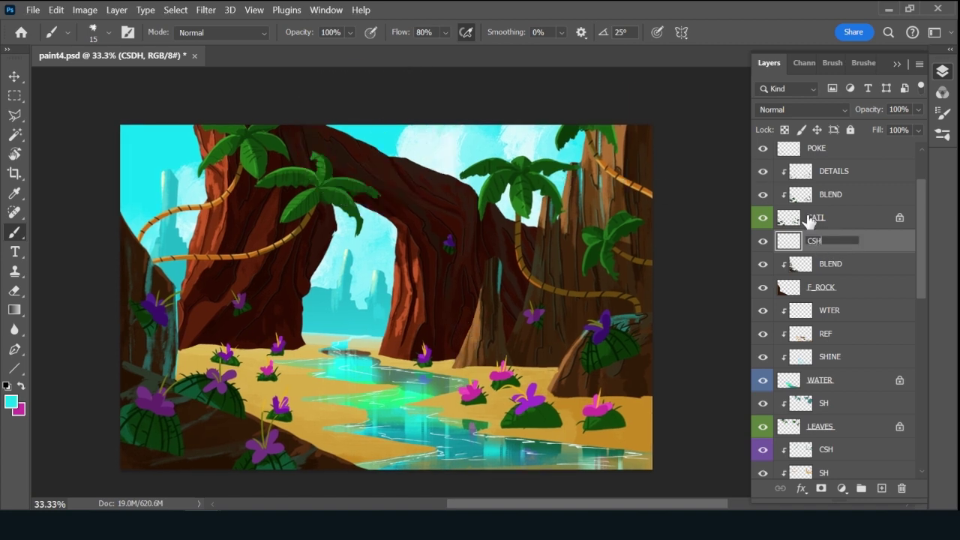
pyautogui.write('CSH')
pyautogui.press('Return')
# Load dark teal #386b71 as foreground and set CSH to Multiply with a smaller brush.
pyautogui.click(11, 402)
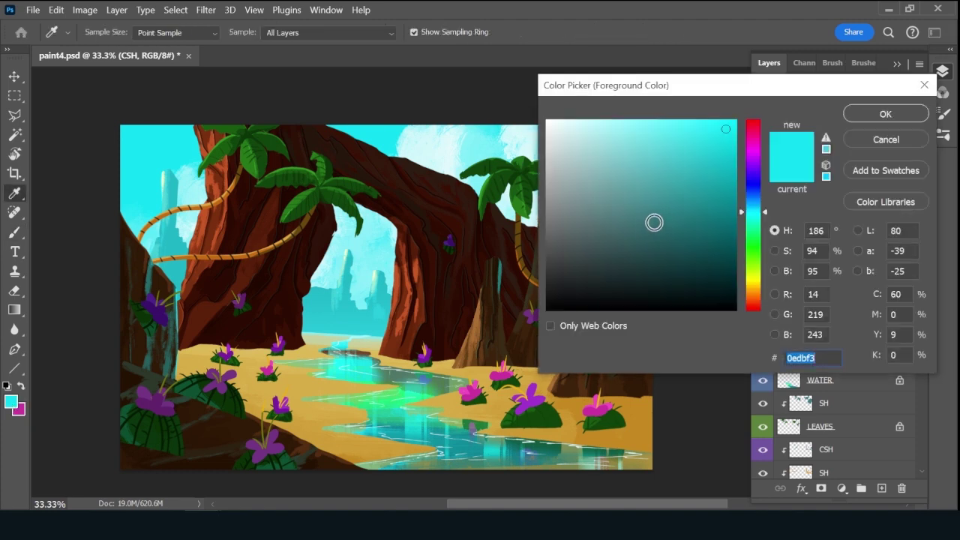
pyautogui.click(640, 225)
pyautogui.click(886, 114)
pyautogui.press('b')
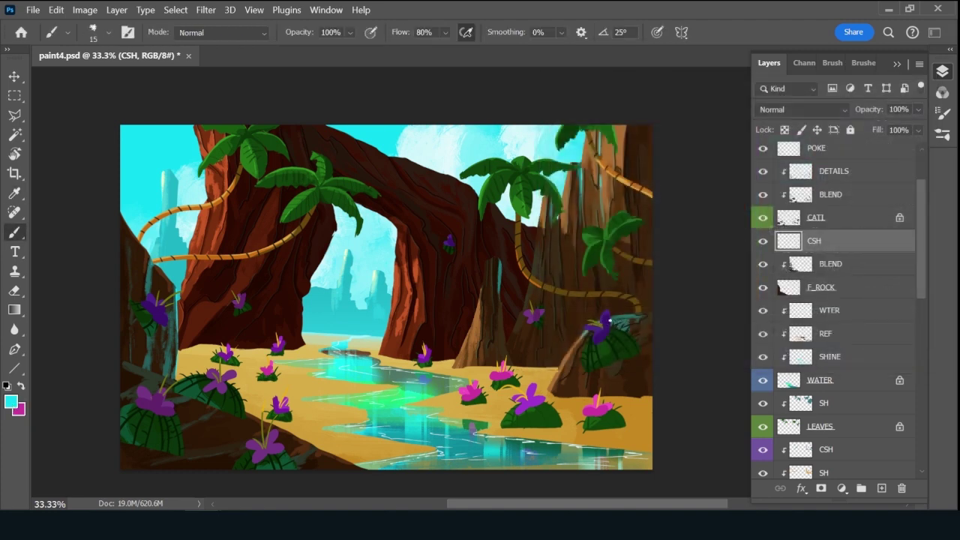
pyautogui.click(801, 109)
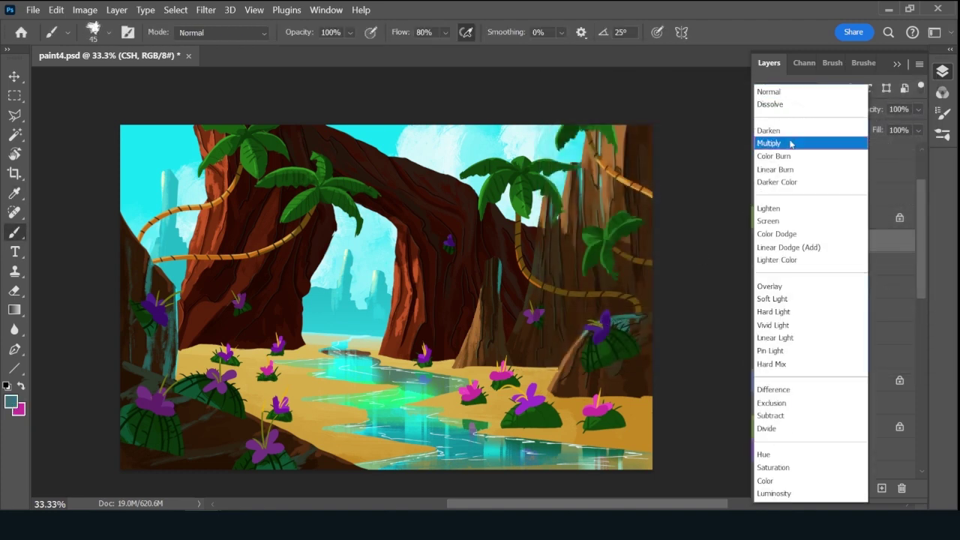
pyautogui.click(791, 142)
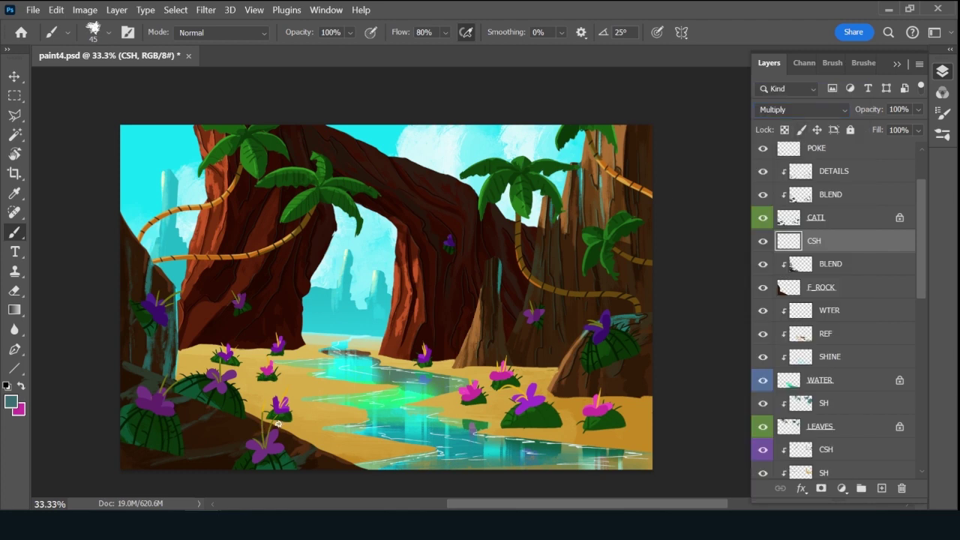
pyautogui.press('[')
# Paint teal shadows under the pink flower and lower-left bush, undoing one stroke.
pyautogui.moveTo(279, 385); pyautogui.dragTo(265, 380)
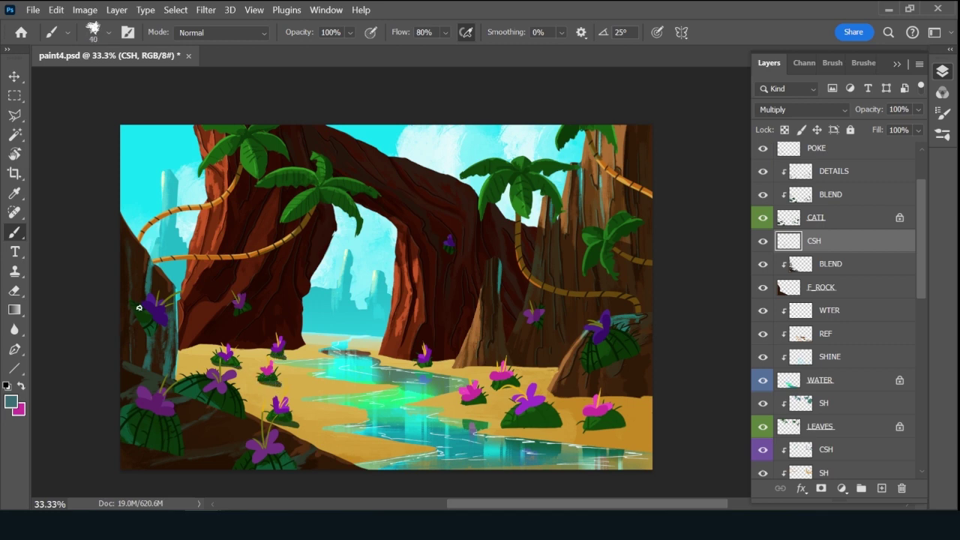
pyautogui.press(']')
pyautogui.press(']')
pyautogui.press(']')
pyautogui.press(']')
pyautogui.press(']')
pyautogui.press(']')
pyautogui.press(']')
pyautogui.moveTo(128, 446); pyautogui.dragTo(181, 455)
pyautogui.hotkey('ctrl', 'z')
pyautogui.press('[')
pyautogui.press('[')
pyautogui.press('[')
pyautogui.press('[')
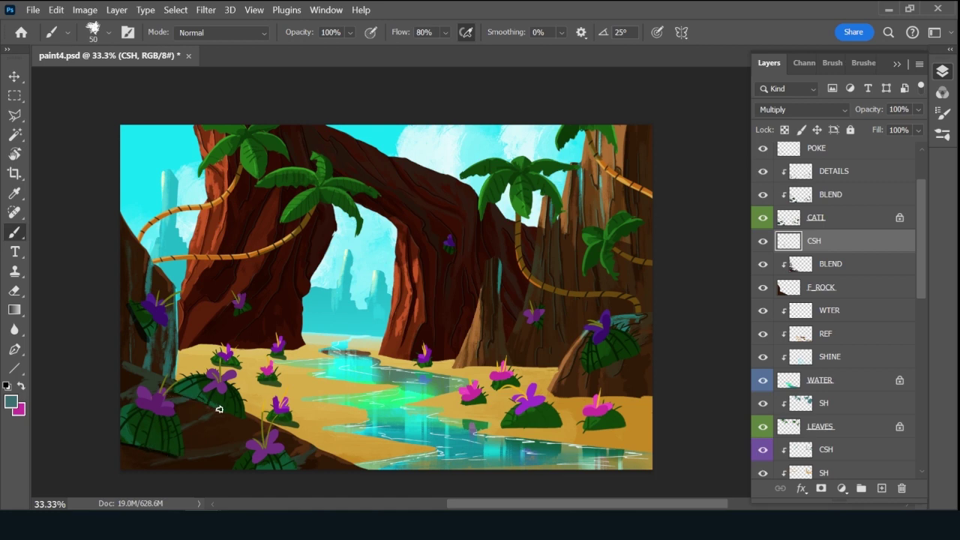
pyautogui.press(']')
# Paint shadows along the bush's bottom edge and under the right leafy plant.
pyautogui.moveTo(504, 428)
pyautogui.mouseDown()
pyautogui.moveTo(605, 426)
pyautogui.moveTo(589, 430)
pyautogui.moveTo(628, 436)
pyautogui.moveTo(627, 424)
pyautogui.moveTo(603, 430)
pyautogui.mouseUp()
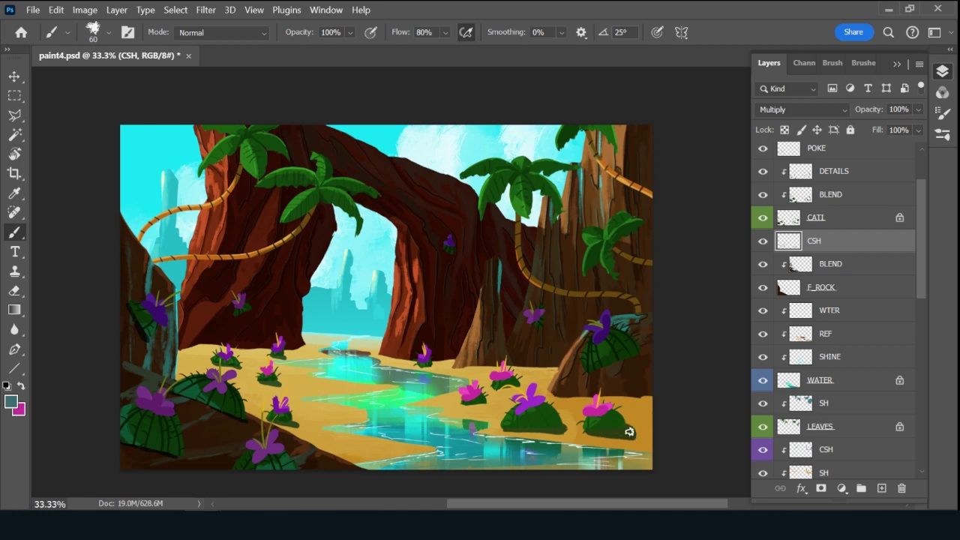
pyautogui.press('[')
pyautogui.moveTo(596, 361)
pyautogui.mouseDown()
pyautogui.moveTo(586, 366)
pyautogui.moveTo(616, 374)
pyautogui.mouseUp()
pyautogui.press(']')
pyautogui.press(']')
pyautogui.moveTo(583, 370)
pyautogui.mouseDown()
pyautogui.moveTo(638, 378)
pyautogui.moveTo(643, 359)
pyautogui.moveTo(609, 364)
pyautogui.moveTo(635, 369)
pyautogui.mouseUp()
pyautogui.press('[')
pyautogui.press('[')
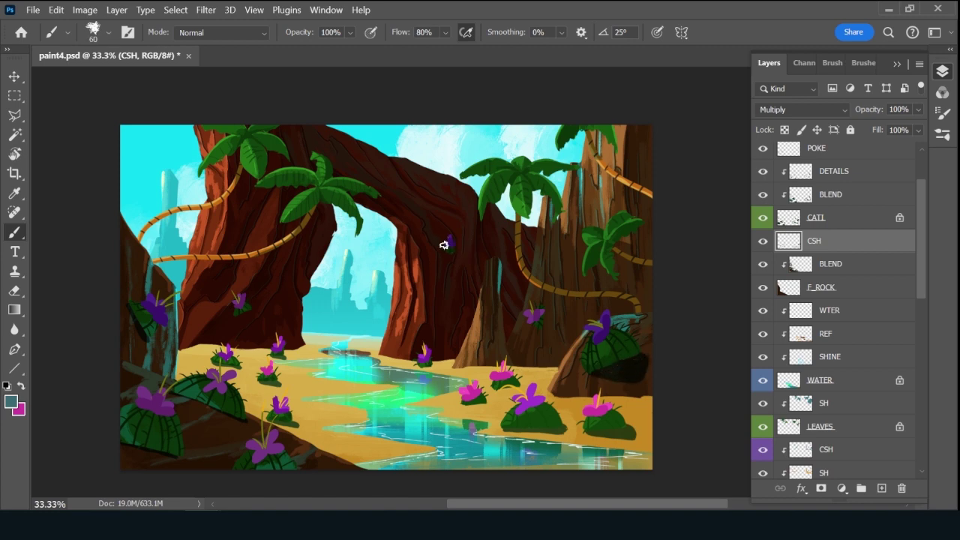
pyautogui.press('[')
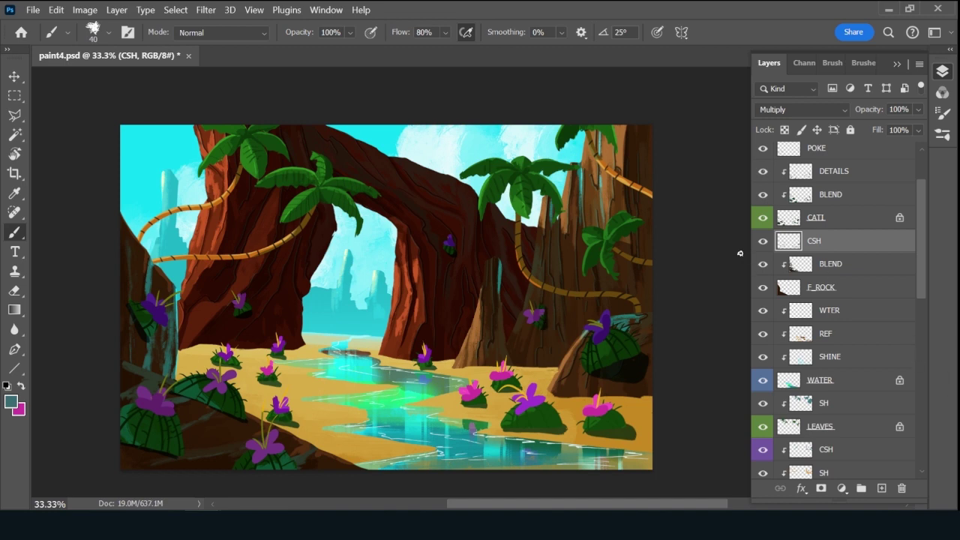
# Give CSH a violet label, sample the sand colour and select the GROUND layer.
pyautogui.rightClick(763, 246)
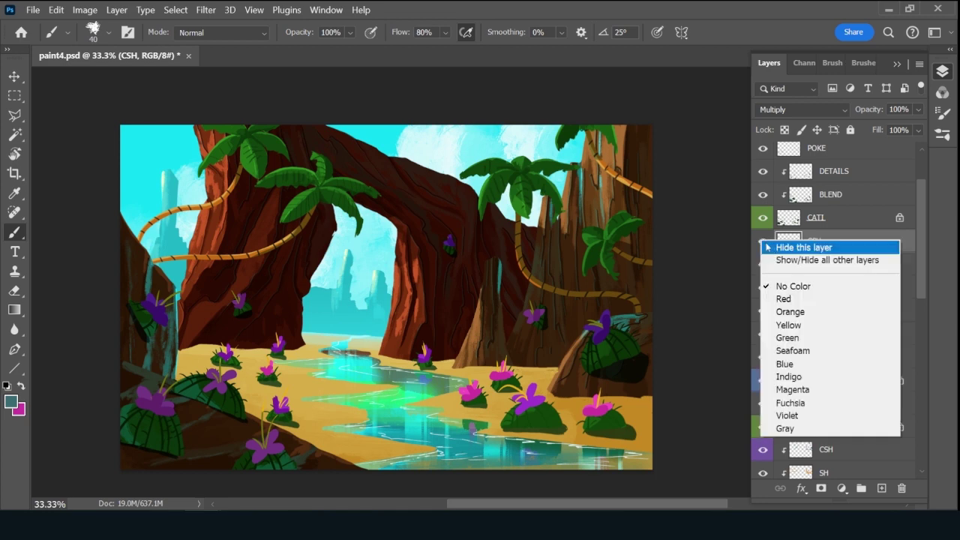
pyautogui.click(798, 417)
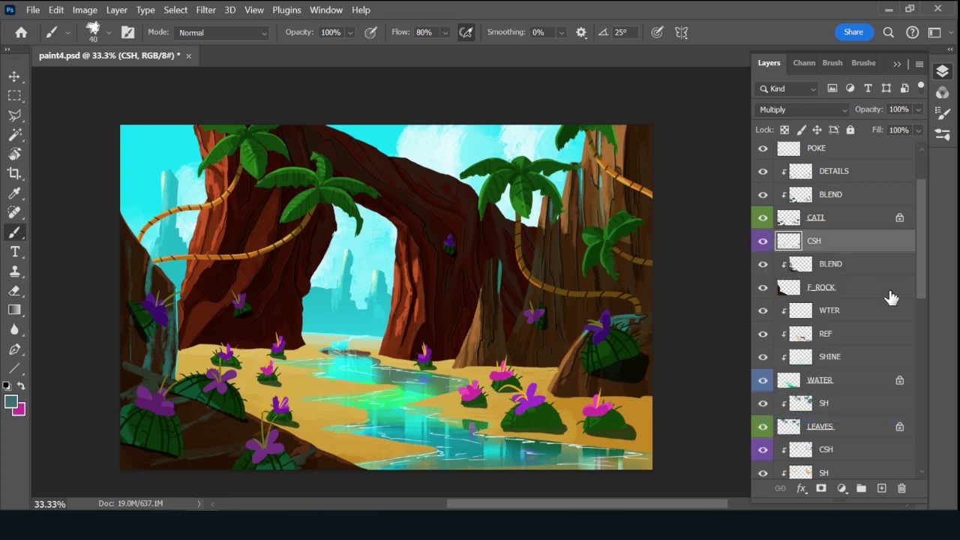
pyautogui.keyDown('alt'); pyautogui.click(364, 453); pyautogui.keyUp('alt')
pyautogui.press('v')
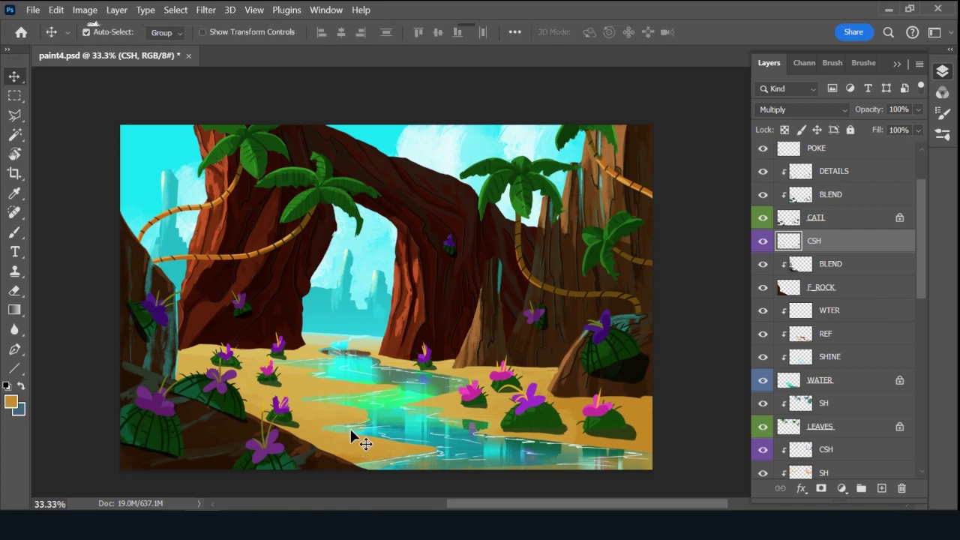
pyautogui.click(355, 455)
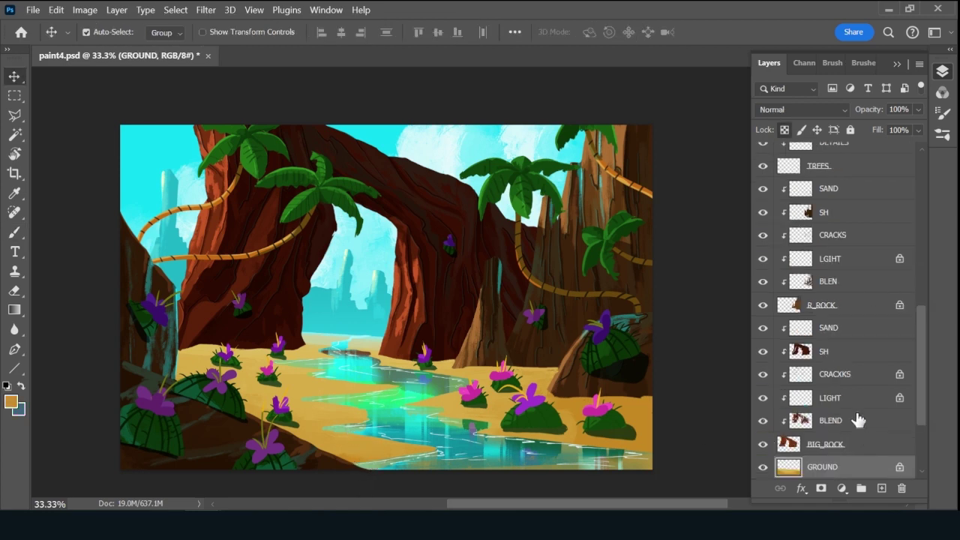
# Darken the foreground to tan #a67620 and return to a resized Brush.
pyautogui.click(11, 402)
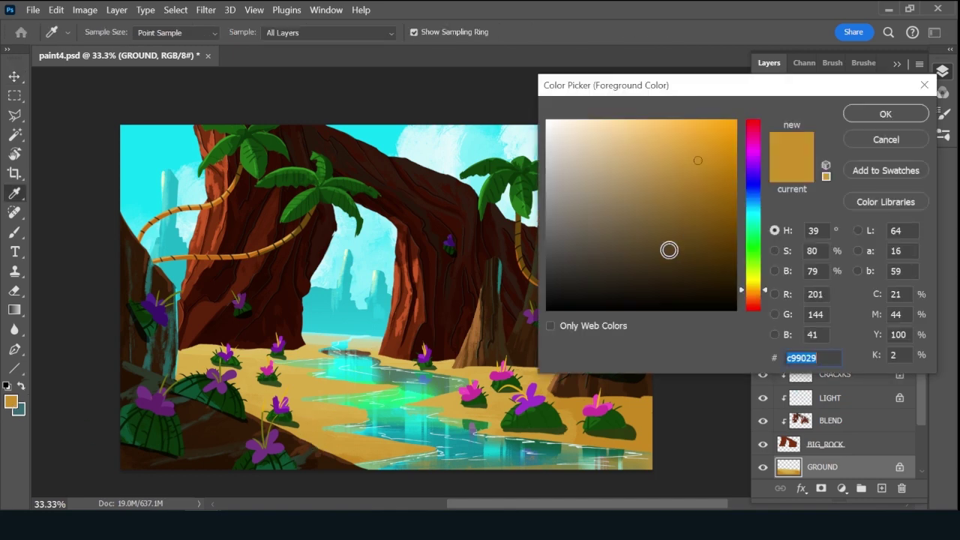
pyautogui.moveTo(701, 172); pyautogui.dragTo(700, 186)
pyautogui.click(883, 114)
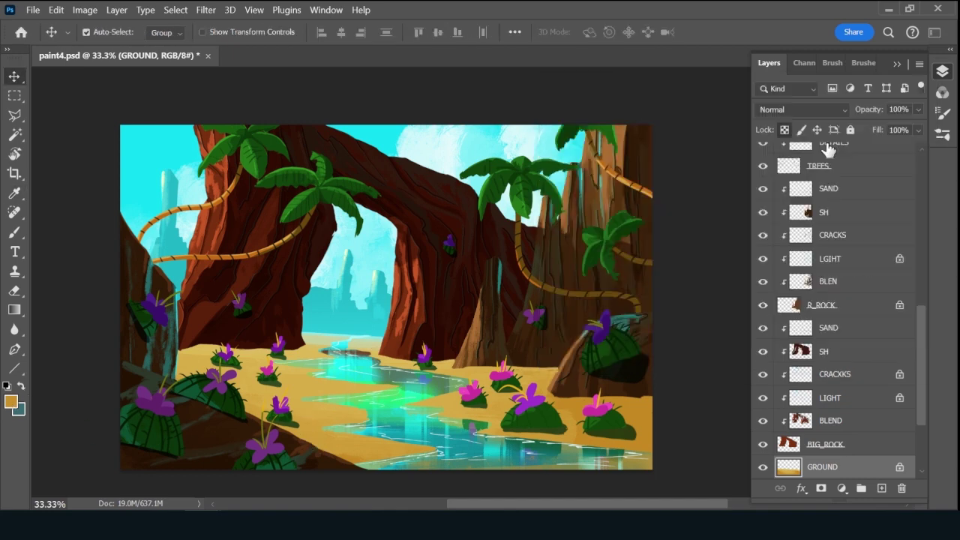
pyautogui.press('b')
pyautogui.press(']')
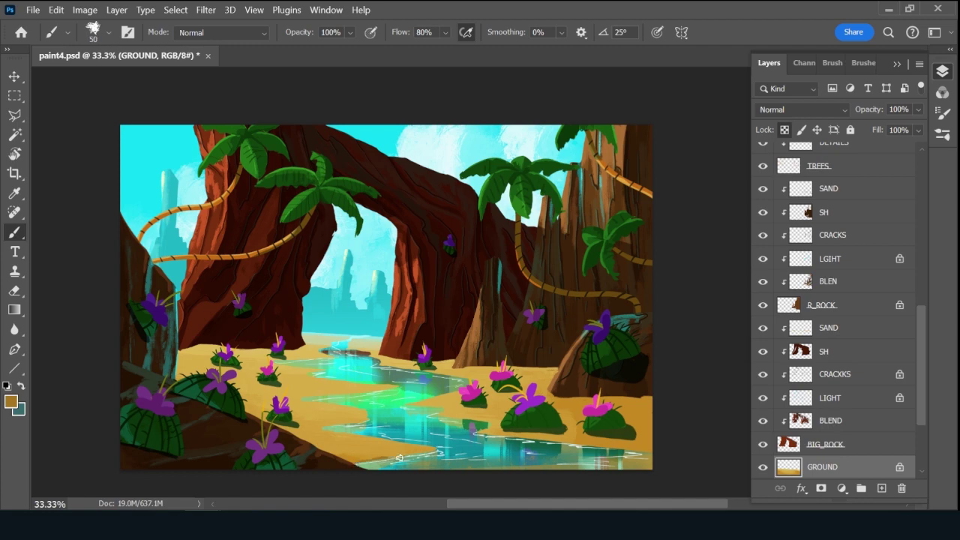
pyautogui.press('[')
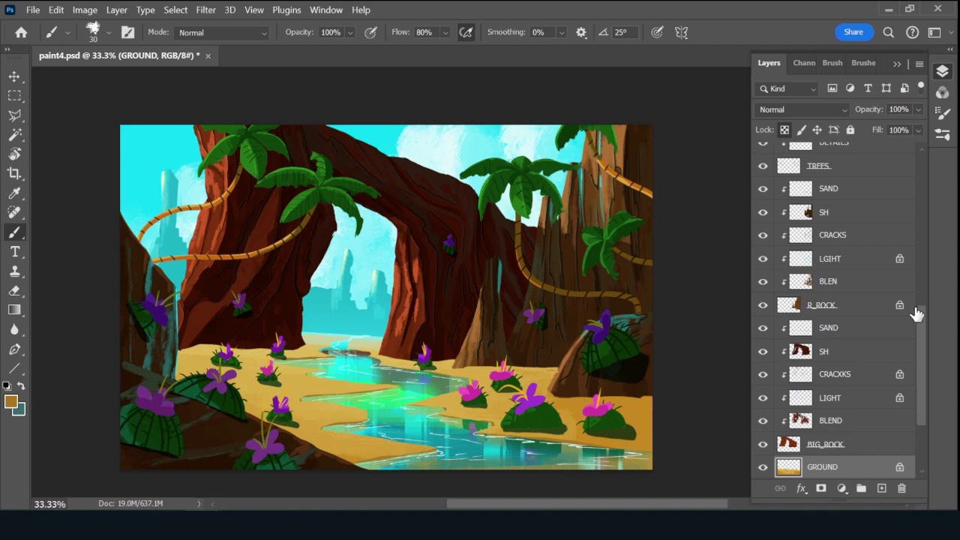
# Fade the upper CSH shadow layer to 55% opacity and swap teal back to foreground.
pyautogui.moveTo(922, 339); pyautogui.dragTo(920, 239)
pyautogui.click(857, 274)
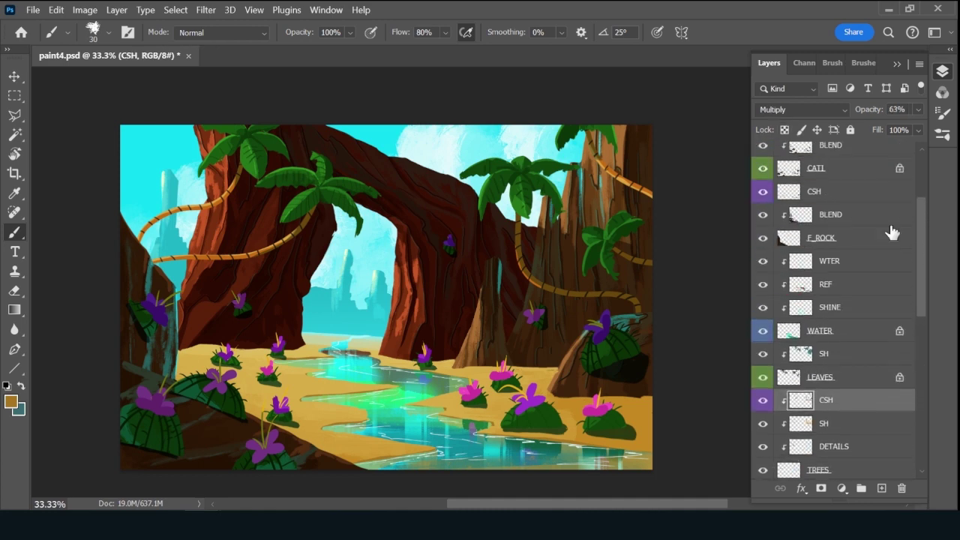
pyautogui.click(848, 197)
pyautogui.moveTo(874, 109)
pyautogui.mouseDown()
pyautogui.moveTo(863, 113)
pyautogui.moveTo(878, 110)
pyautogui.mouseUp()
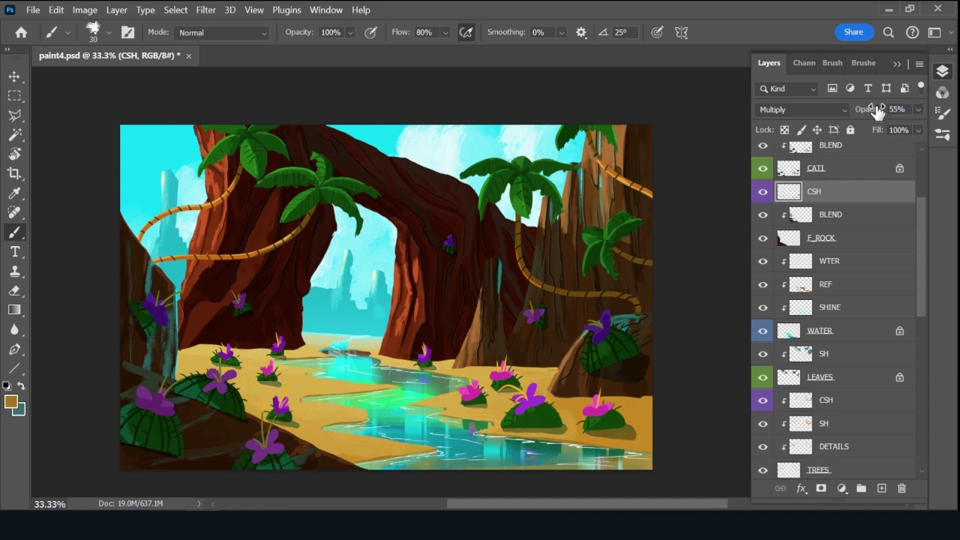
pyautogui.press(']')
pyautogui.press('x')
pyautogui.moveTo(919, 299); pyautogui.dragTo(913, 390)
# Add another new layer and name it CSH.
pyautogui.scroll(-1, 917, 364)
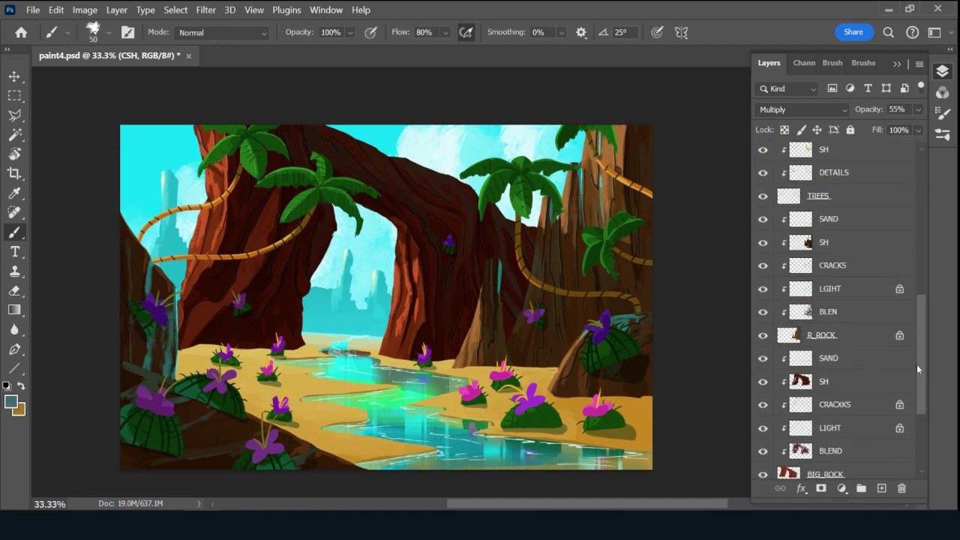
pyautogui.click(860, 345)
pyautogui.click(882, 489)
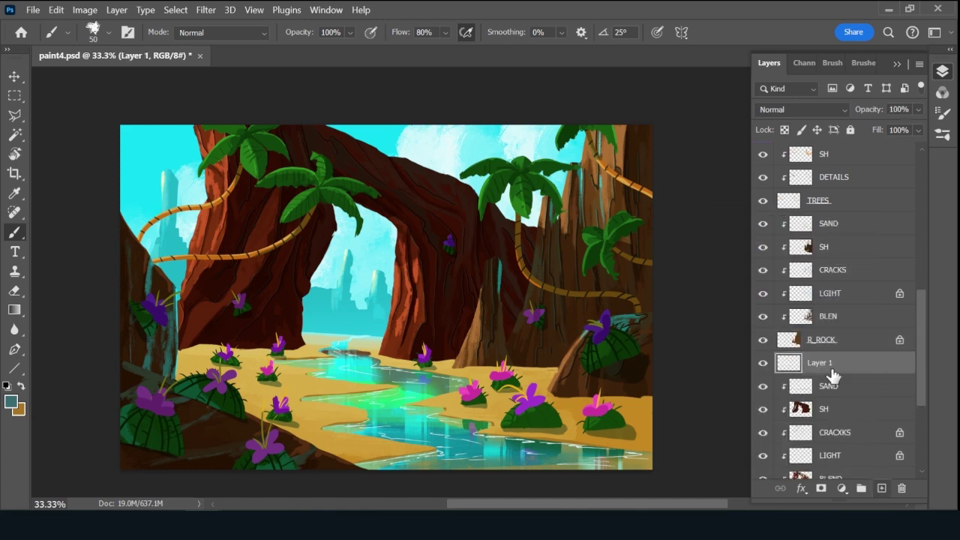
pyautogui.doubleClick(829, 365)
pyautogui.write('CSH')
pyautogui.press('Return')
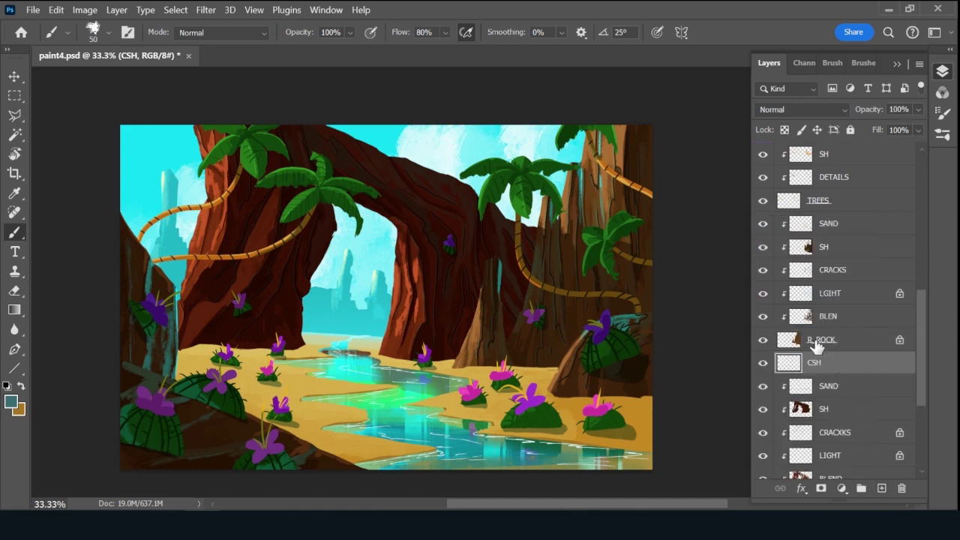
# Label the new CSH layer violet and move it between BIG_ROCK and GROUND.
pyautogui.rightClick(784, 342)
pyautogui.click(832, 368)
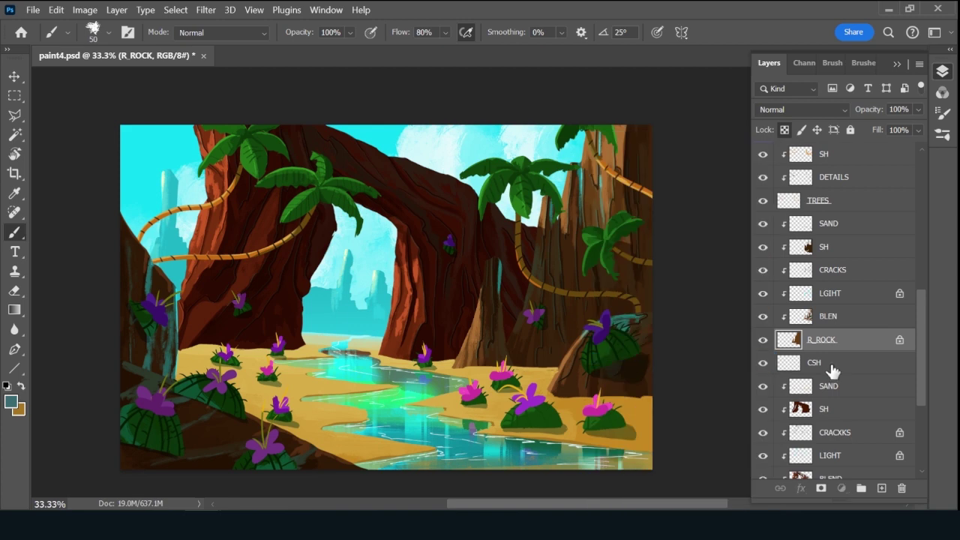
pyautogui.rightClick(770, 364)
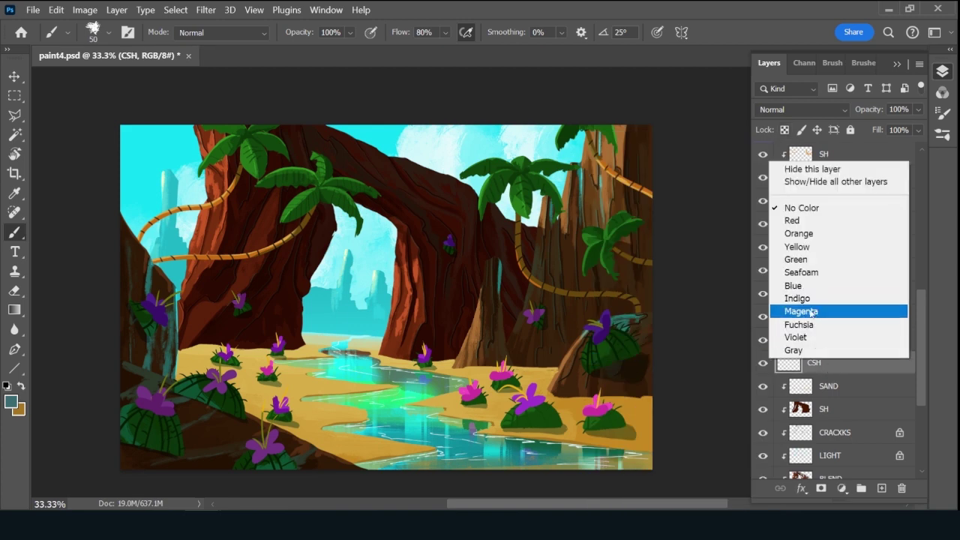
pyautogui.click(810, 338)
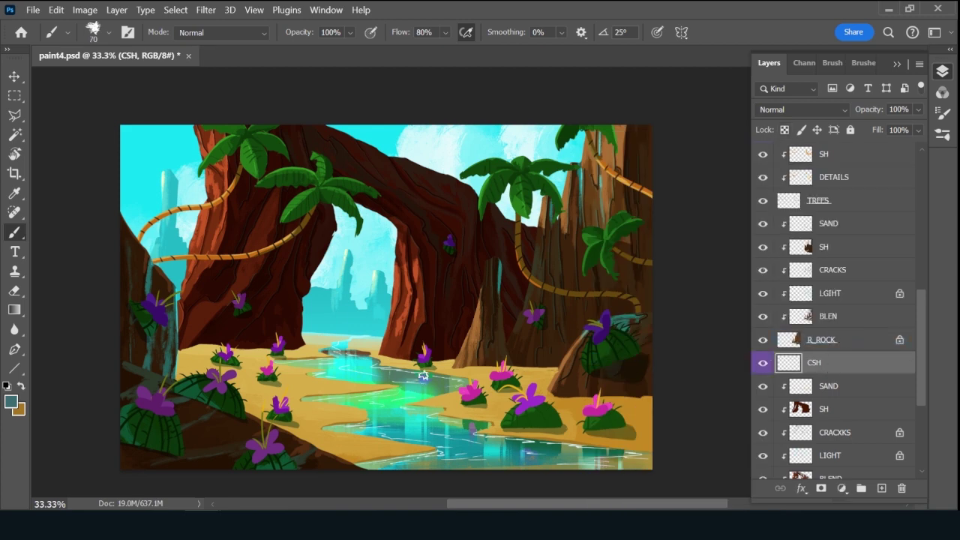
pyautogui.press(']')
pyautogui.press(']')
pyautogui.press(']')
pyautogui.moveTo(868, 368)
pyautogui.mouseDown()
pyautogui.moveTo(915, 354)
pyautogui.moveTo(917, 422)
pyautogui.mouseUp()
pyautogui.moveTo(868, 206); pyautogui.dragTo(843, 348)
pyautogui.press('[')
pyautogui.press('[')
pyautogui.press('[')
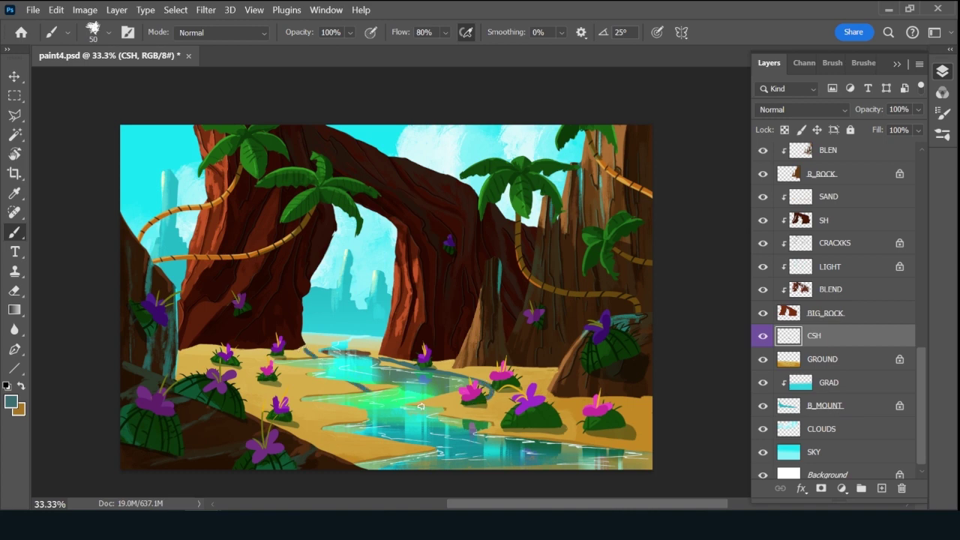
# Paint blue-grey shadows along the river bank and the left sand edge.
pyautogui.moveTo(421, 406); pyautogui.dragTo(489, 397)
pyautogui.moveTo(190, 364); pyautogui.dragTo(361, 453)
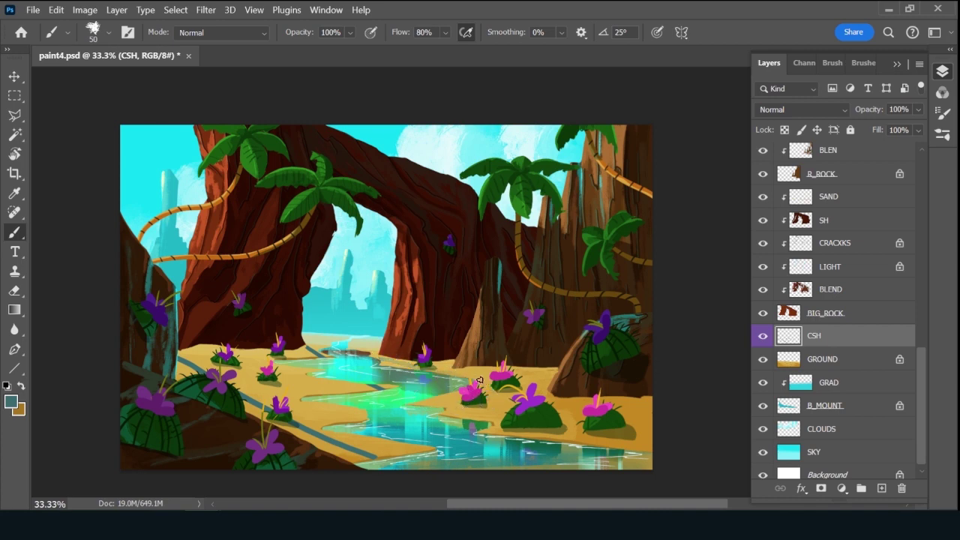
pyautogui.rightClick(402, 359)
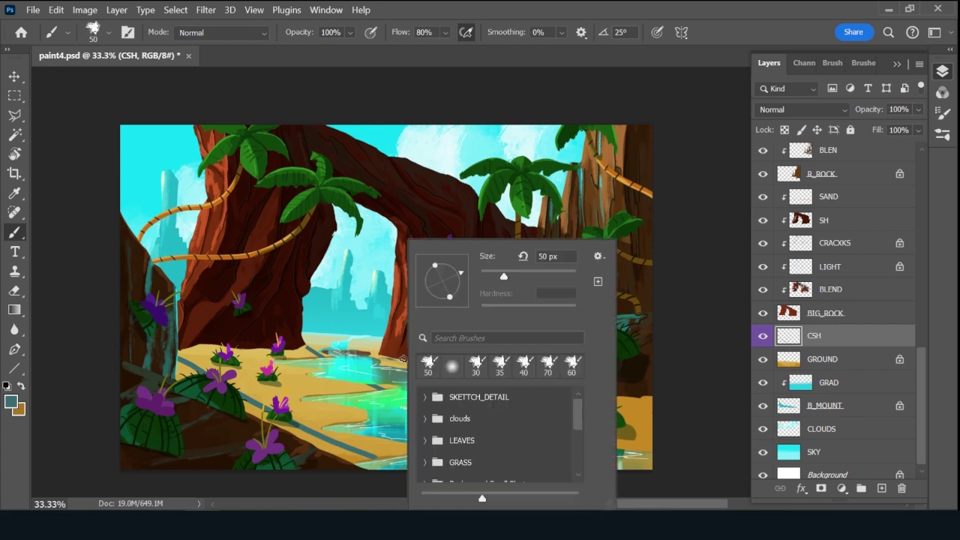
pyautogui.press('Escape')
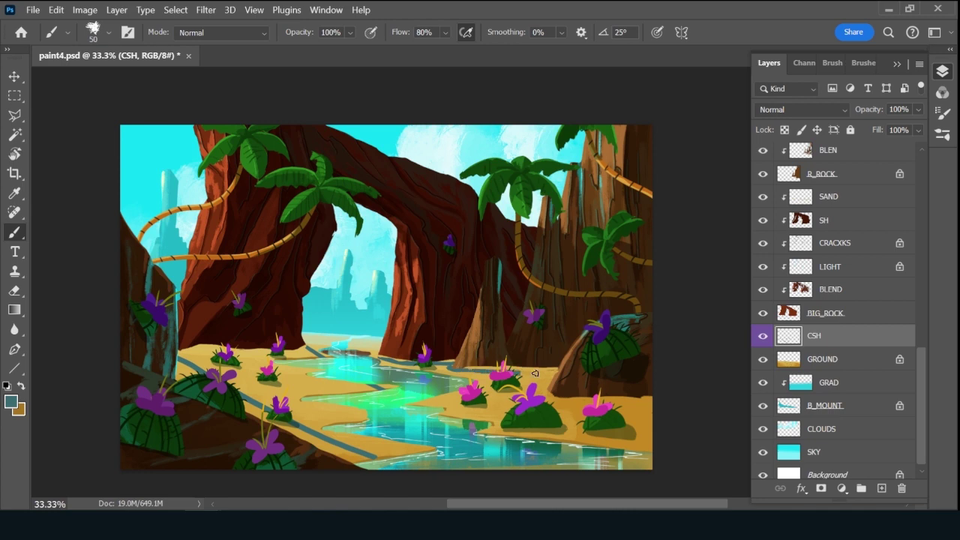
pyautogui.moveTo(535, 372); pyautogui.dragTo(551, 373)
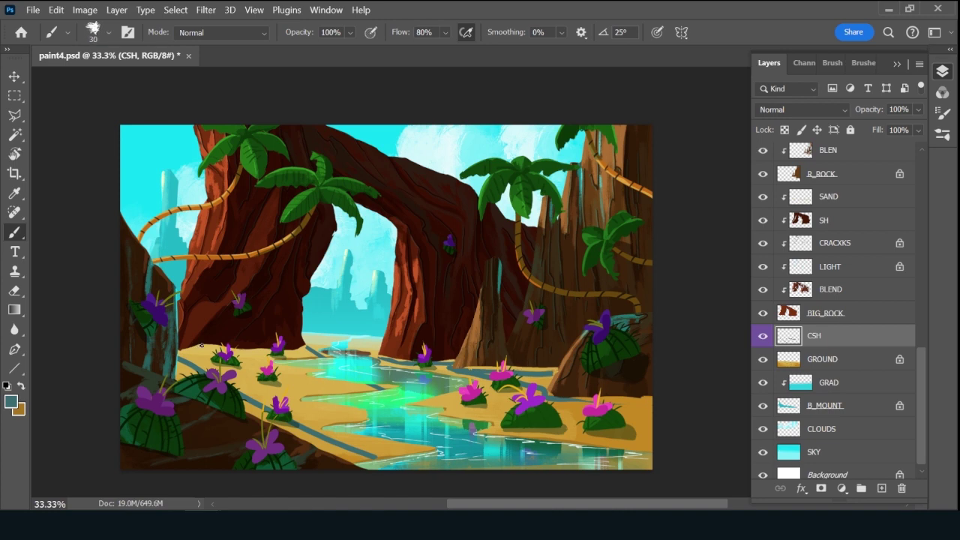
# With a larger brush, shade the left sand bank and the lower-right shoreline.
pyautogui.press(']')
pyautogui.press(']')
pyautogui.press(']')
pyautogui.press(']')
pyautogui.press(']')
pyautogui.press(']')
pyautogui.press(']')
pyautogui.press(']')
pyautogui.moveTo(196, 351)
pyautogui.mouseDown()
pyautogui.moveTo(233, 341)
pyautogui.moveTo(214, 348)
pyautogui.moveTo(256, 368)
pyautogui.moveTo(307, 371)
pyautogui.moveTo(282, 376)
pyautogui.moveTo(369, 385)
pyautogui.mouseUp()
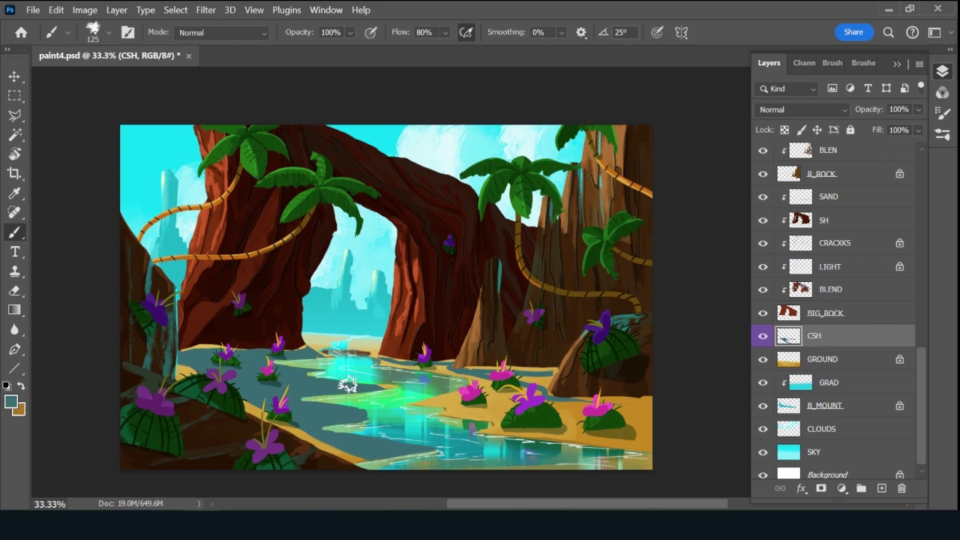
pyautogui.press('[')
pyautogui.press('[')
pyautogui.press('[')
pyautogui.press('[')
pyautogui.press('[')
pyautogui.press('[')
pyautogui.press('[')
pyautogui.press('[')
pyautogui.press(']')
pyautogui.moveTo(542, 375)
pyautogui.mouseDown()
pyautogui.moveTo(566, 380)
pyautogui.moveTo(552, 377)
pyautogui.moveTo(542, 386)
pyautogui.moveTo(549, 392)
pyautogui.moveTo(637, 409)
pyautogui.moveTo(639, 421)
pyautogui.moveTo(677, 444)
pyautogui.mouseUp()
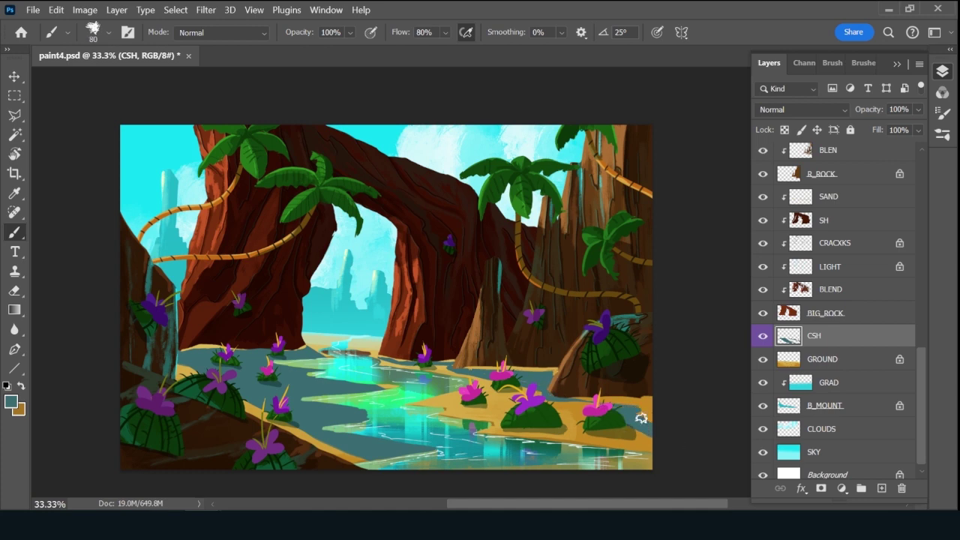
pyautogui.press(']')
pyautogui.press(']')
pyautogui.press(']')
pyautogui.press(']')
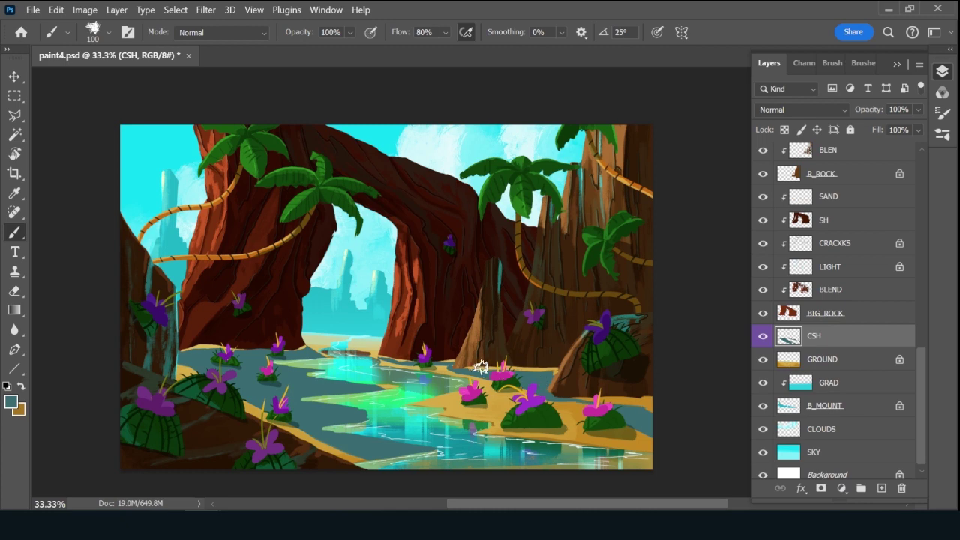
# Set the CSH shadow layer to Multiply at 62% opacity.
pyautogui.click(808, 111)
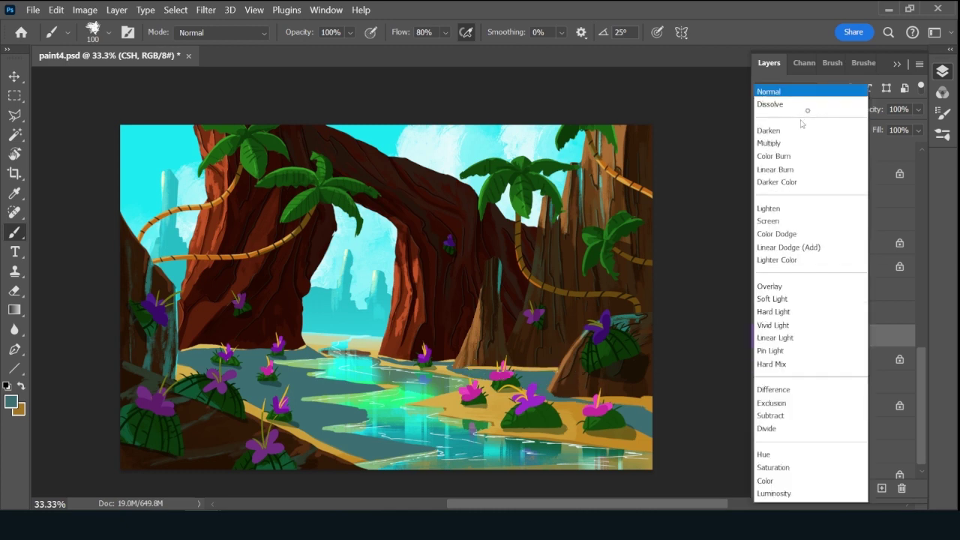
pyautogui.click(808, 144)
pyautogui.moveTo(878, 110); pyautogui.dragTo(864, 114)
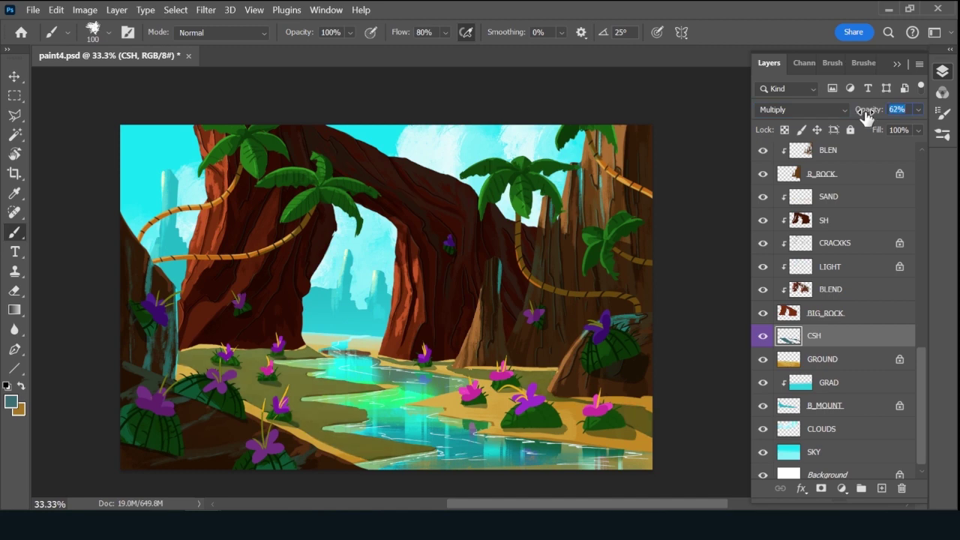
# Select the SAND layer and lock its transparent pixels.
pyautogui.click(863, 206)
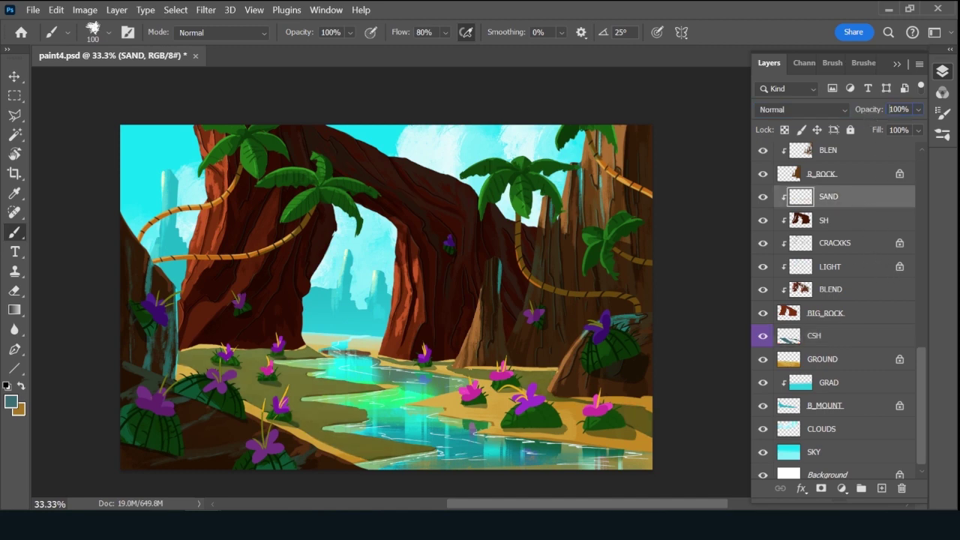
pyautogui.press('Return')
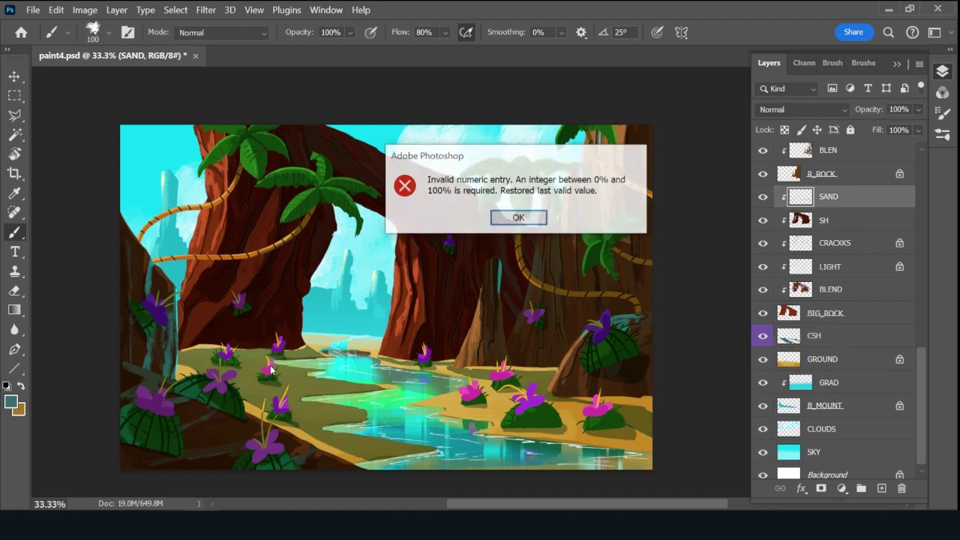
pyautogui.press('Return')
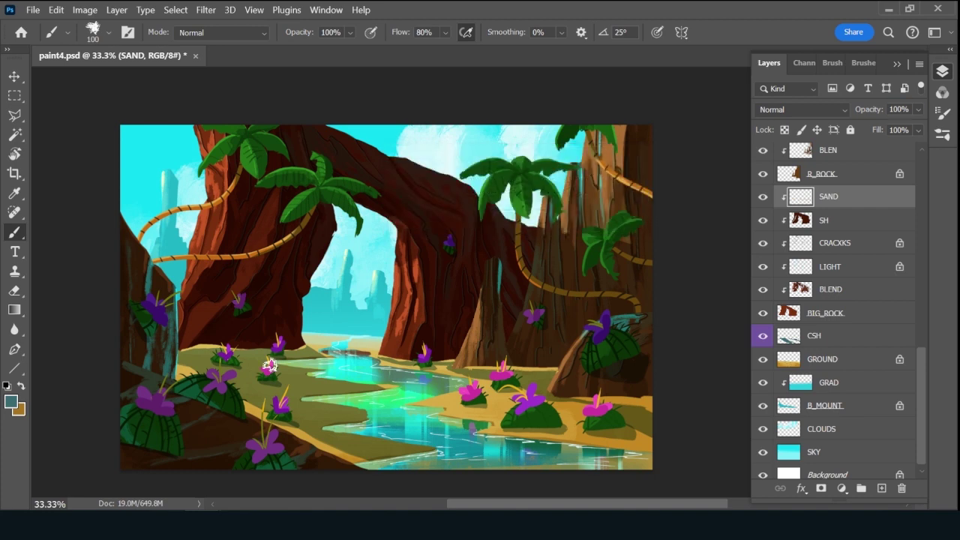
pyautogui.press('/')
# Lock transparency on the upper SAND layer and shade darker sand right of the pink-flower bush.
pyautogui.press('x')
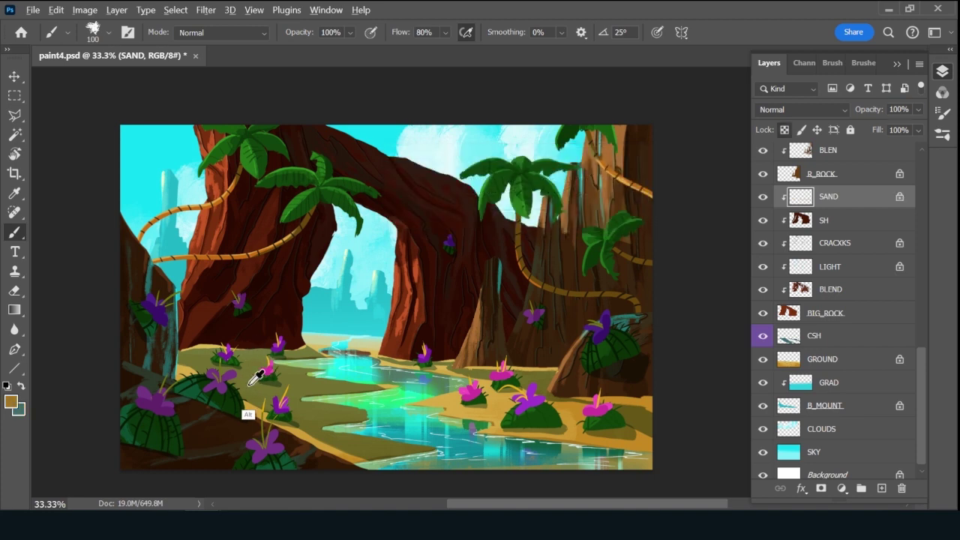
pyautogui.keyDown('alt'); pyautogui.click(250, 410); pyautogui.keyUp('alt')
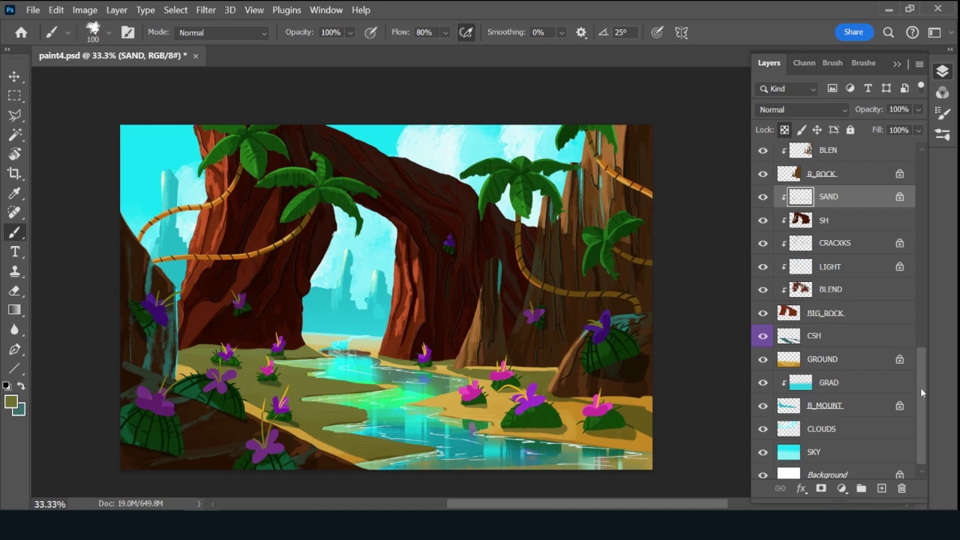
pyautogui.moveTo(920, 387); pyautogui.dragTo(927, 291)
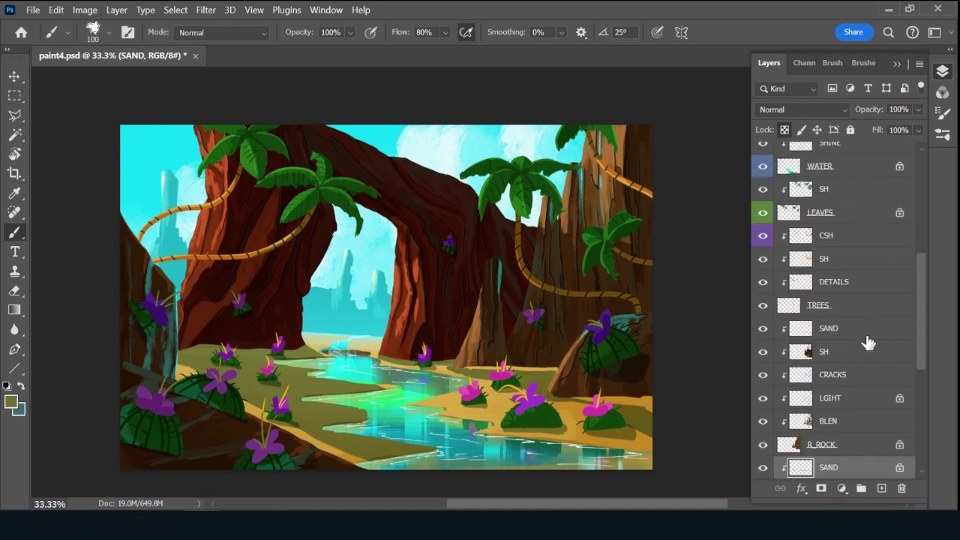
pyautogui.click(892, 320)
pyautogui.press('/')
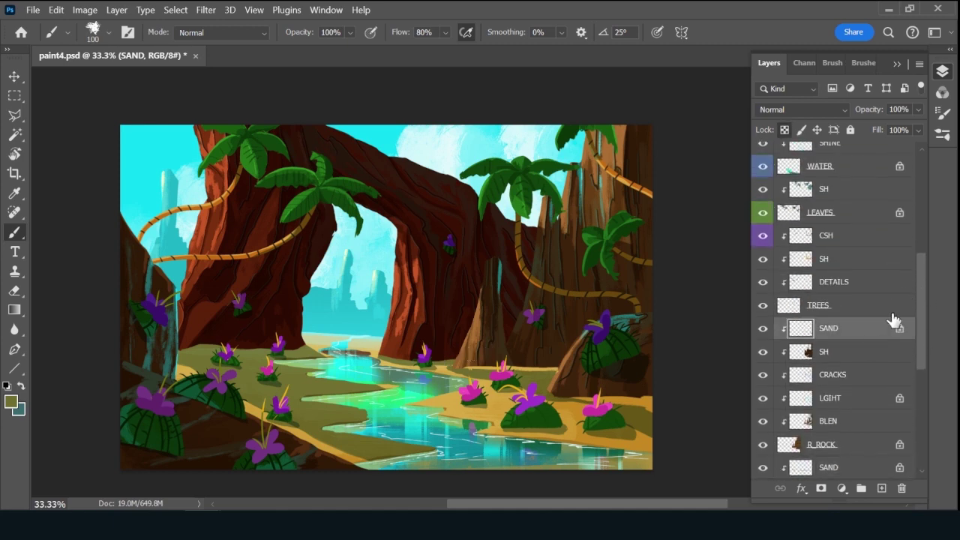
pyautogui.keyDown('alt'); pyautogui.click(636, 418); pyautogui.keyUp('alt')
pyautogui.moveTo(562, 392)
pyautogui.mouseDown()
pyautogui.moveTo(667, 407)
pyautogui.moveTo(617, 405)
pyautogui.mouseUp()
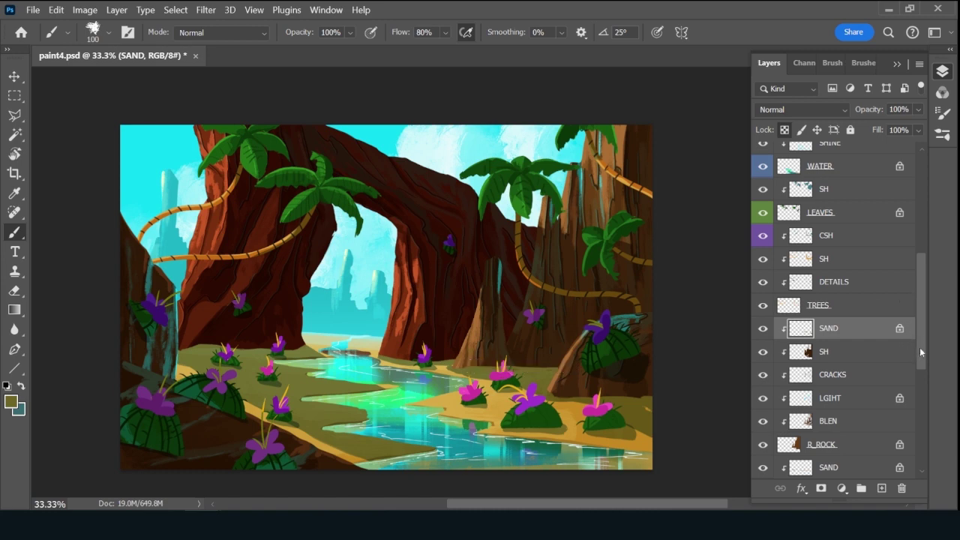
# Duplicate the CSH shadow layer into a CSH copy.
pyautogui.moveTo(922, 352); pyautogui.dragTo(914, 414)
pyautogui.click(869, 424)
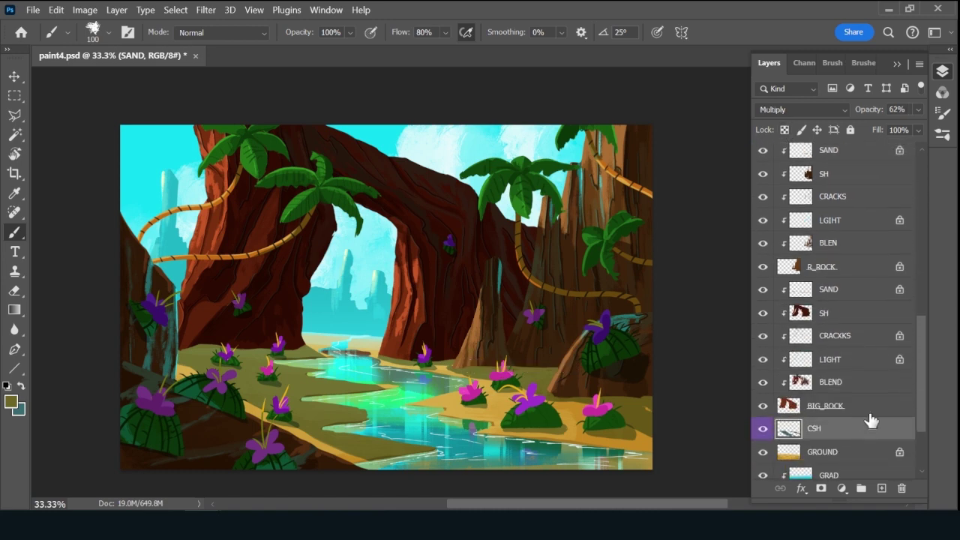
pyautogui.hotkey('ctrl', 'j')
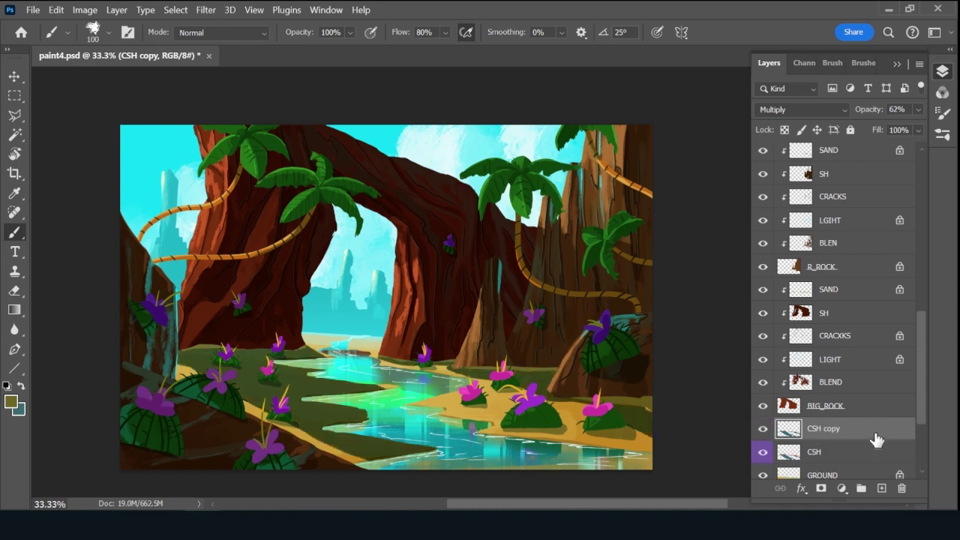
# Move CSH copy above WTER, clip it into WATER, rename it CSH and label it violet.
pyautogui.moveTo(876, 440); pyautogui.dragTo(852, 294)
pyautogui.keyDown('alt'); pyautogui.click(853, 297); pyautogui.keyUp('alt')
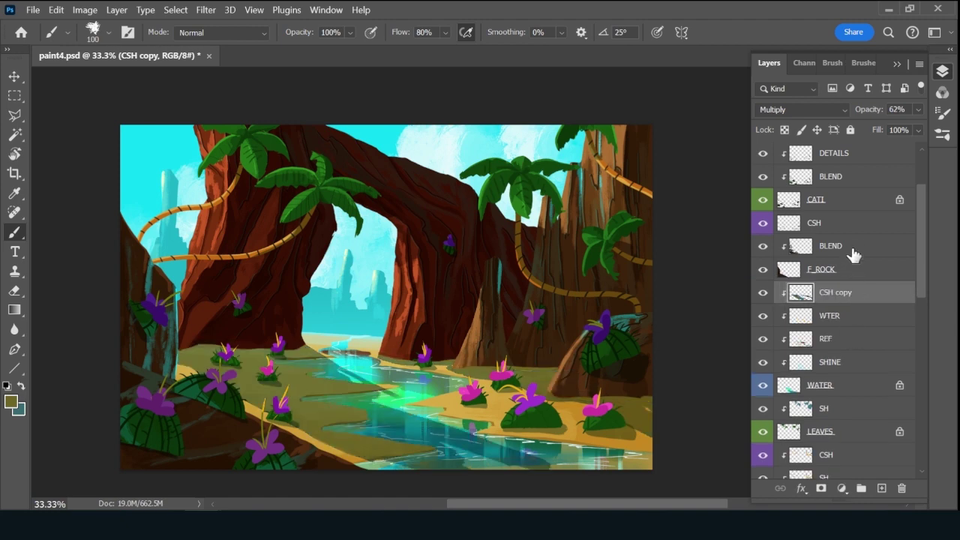
pyautogui.doubleClick(841, 294)
pyautogui.press('Return')
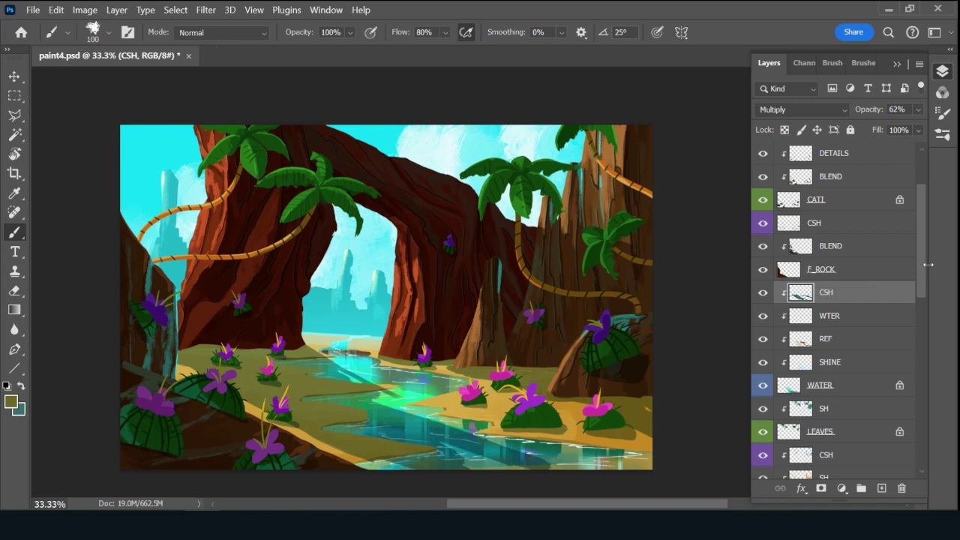
pyautogui.rightClick(763, 293)
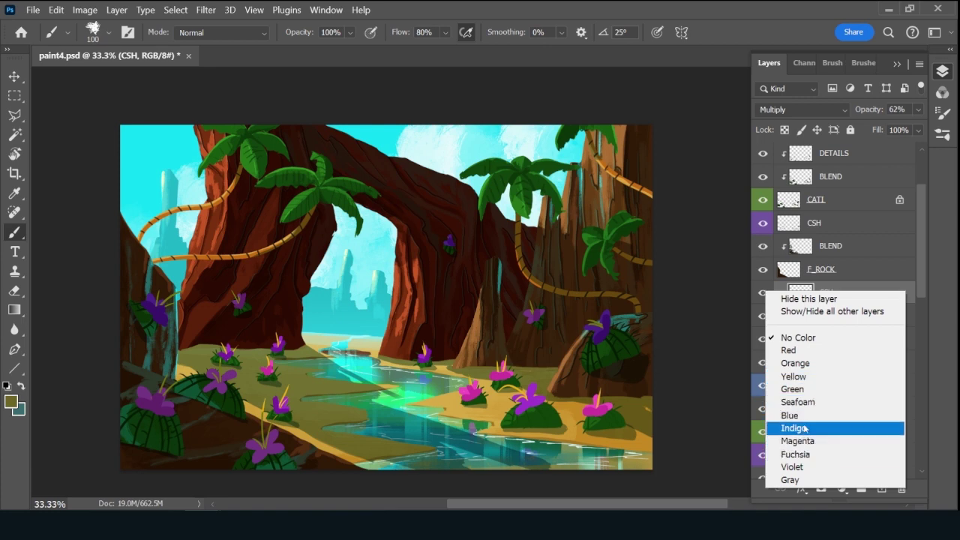
pyautogui.click(794, 467)
pyautogui.press('v')
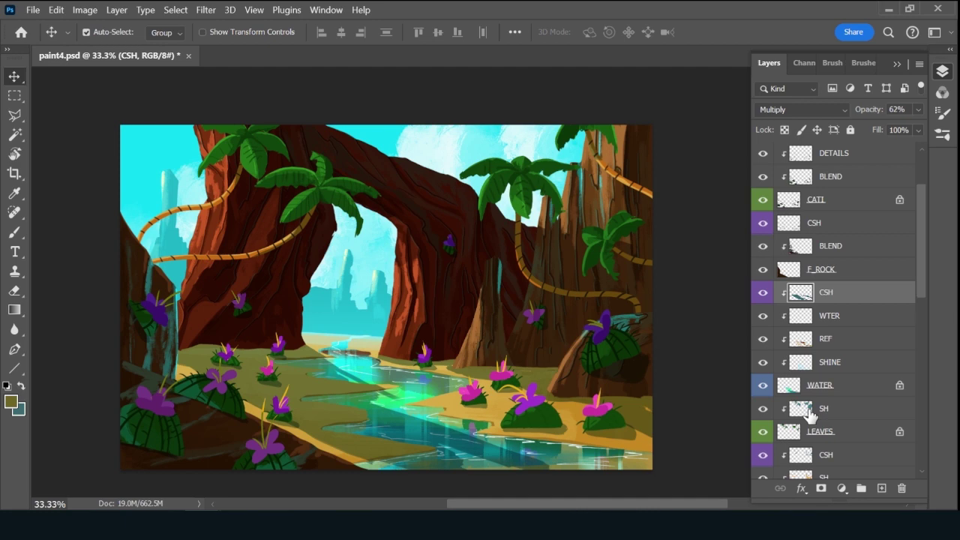
pyautogui.press('b')
pyautogui.press('x')
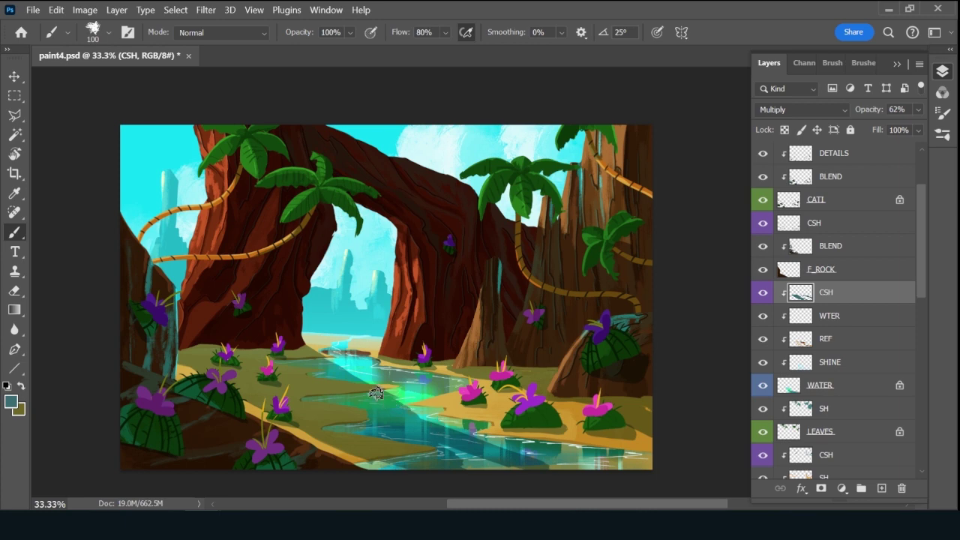
# Paint darker shadow strokes along the stream through the middle of the painting.
pyautogui.moveTo(377, 393)
pyautogui.mouseDown()
pyautogui.moveTo(562, 468)
pyautogui.moveTo(447, 443)
pyautogui.moveTo(507, 466)
pyautogui.mouseUp()
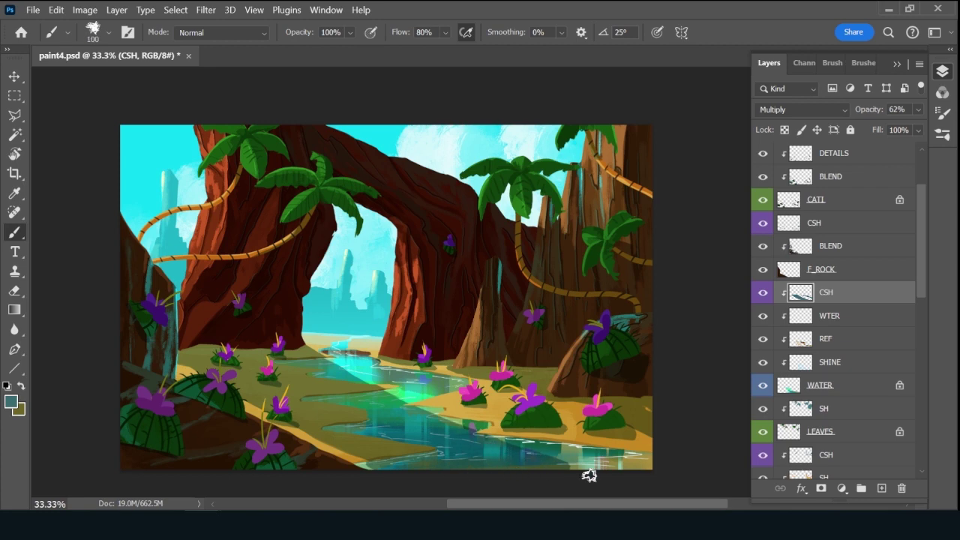
pyautogui.press(']')
pyautogui.moveTo(615, 383); pyautogui.dragTo(646, 375)
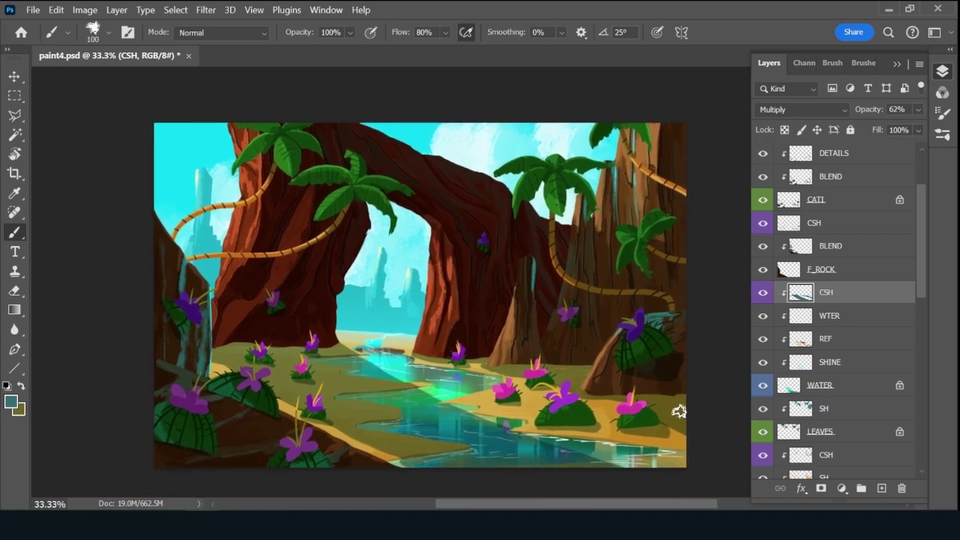
pyautogui.moveTo(913, 300); pyautogui.dragTo(914, 434)
pyautogui.click(839, 404)
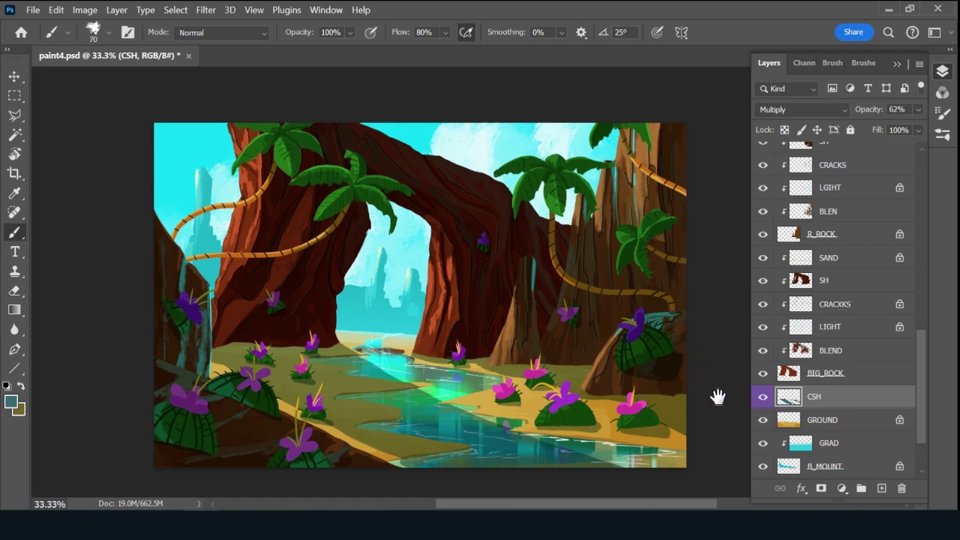
# Load the Soft Round brush preset.
pyautogui.moveTo(714, 392); pyautogui.dragTo(707, 407)
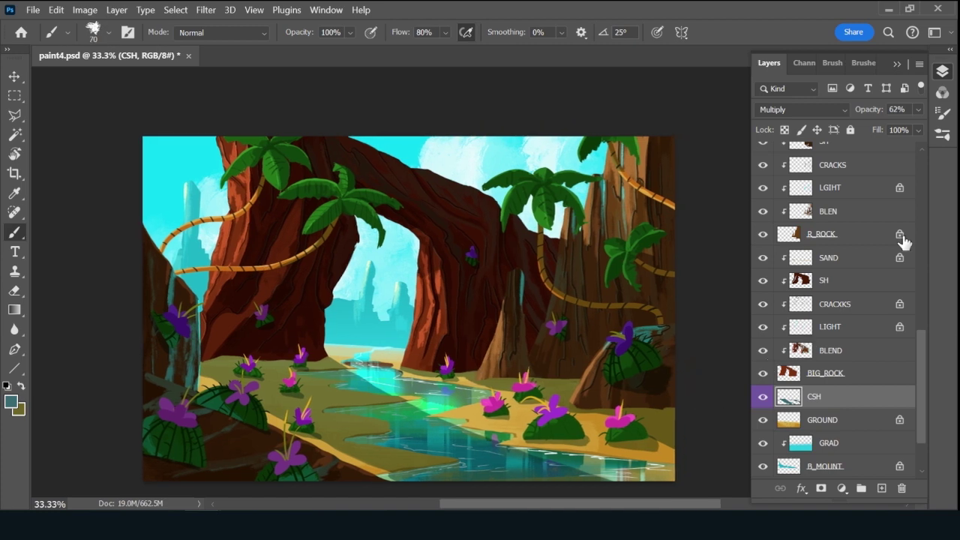
pyautogui.click(864, 63)
pyautogui.click(892, 145)
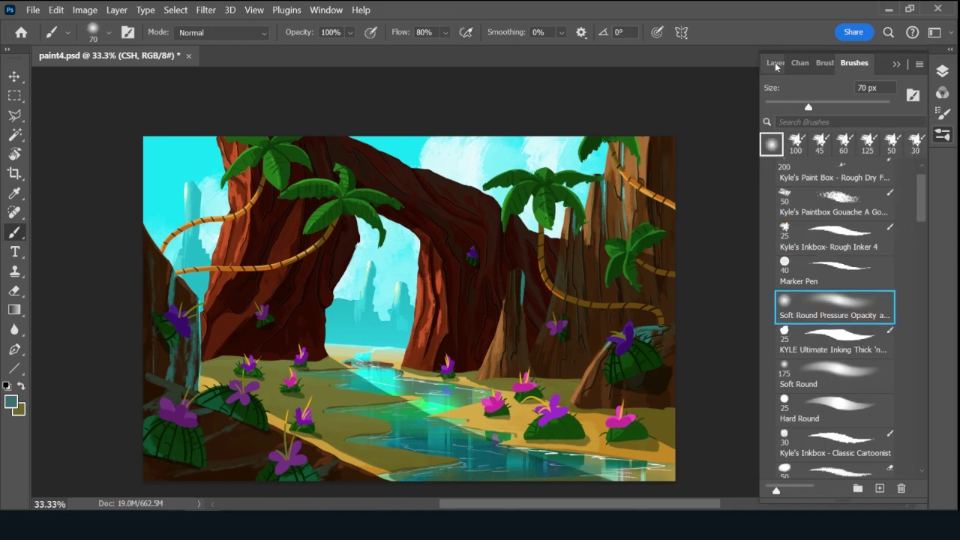
pyautogui.press('F7')
# Add a new layer below CSH, name it ATS<MO and give it a yellow label.
pyautogui.moveTo(921, 363); pyautogui.dragTo(916, 415)
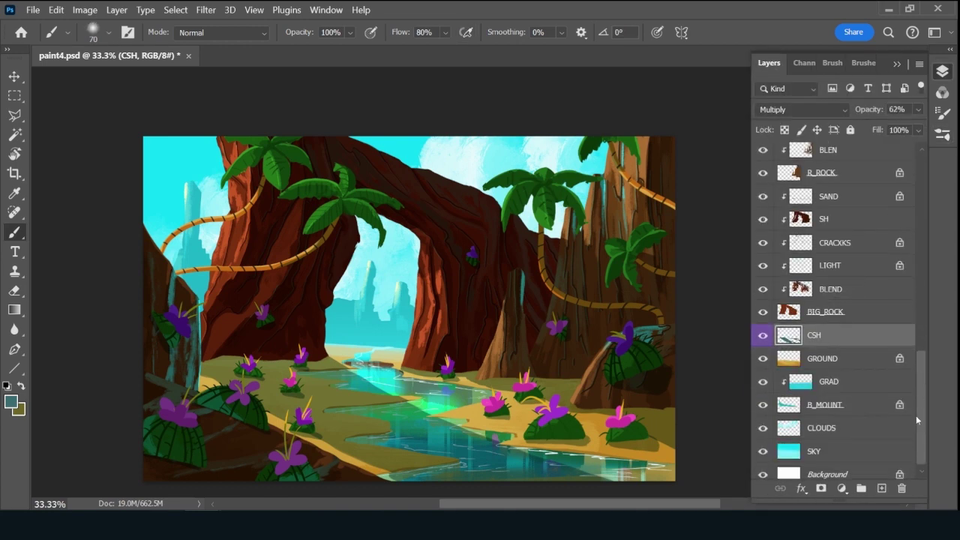
pyautogui.click(882, 489)
pyautogui.moveTo(841, 338); pyautogui.dragTo(845, 367)
pyautogui.doubleClick(822, 361)
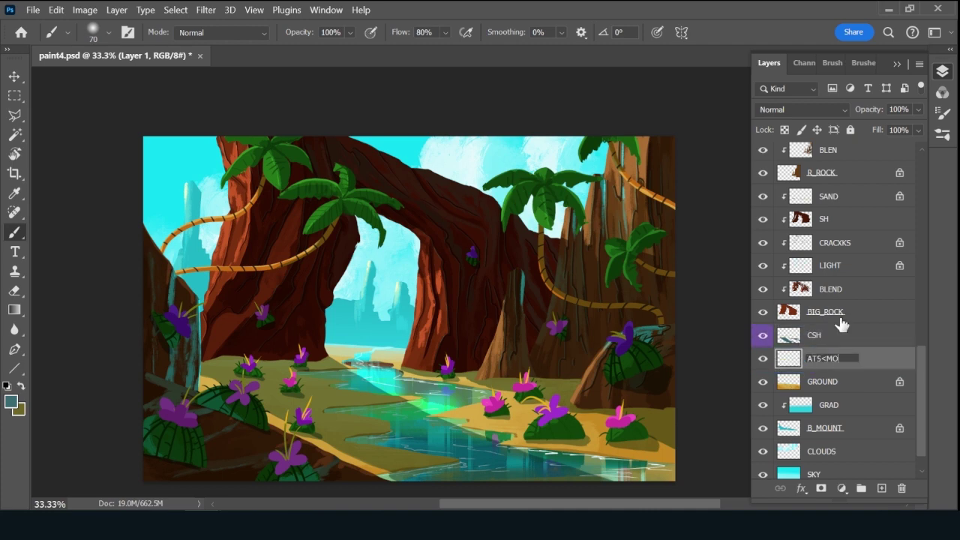
pyautogui.press('Return')
pyautogui.rightClick(763, 358)
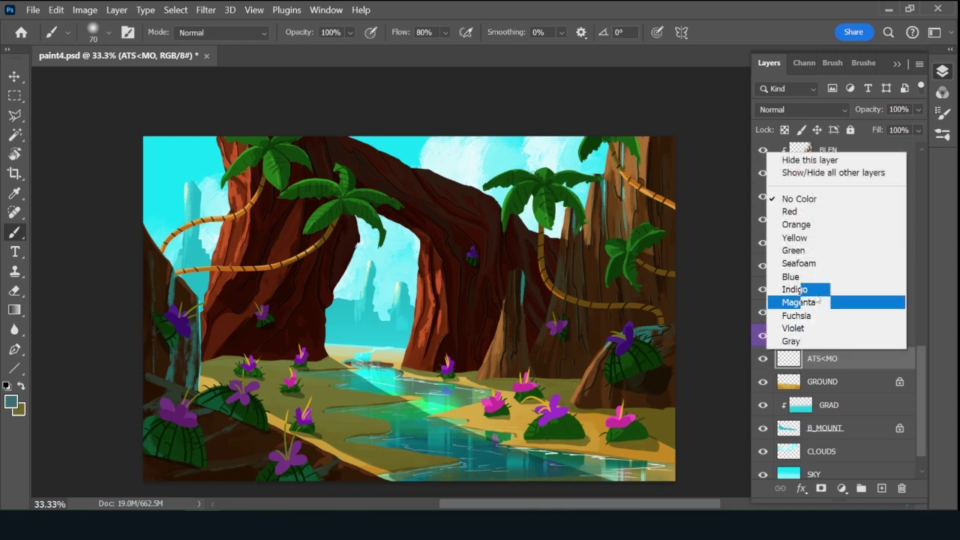
pyautogui.click(816, 238)
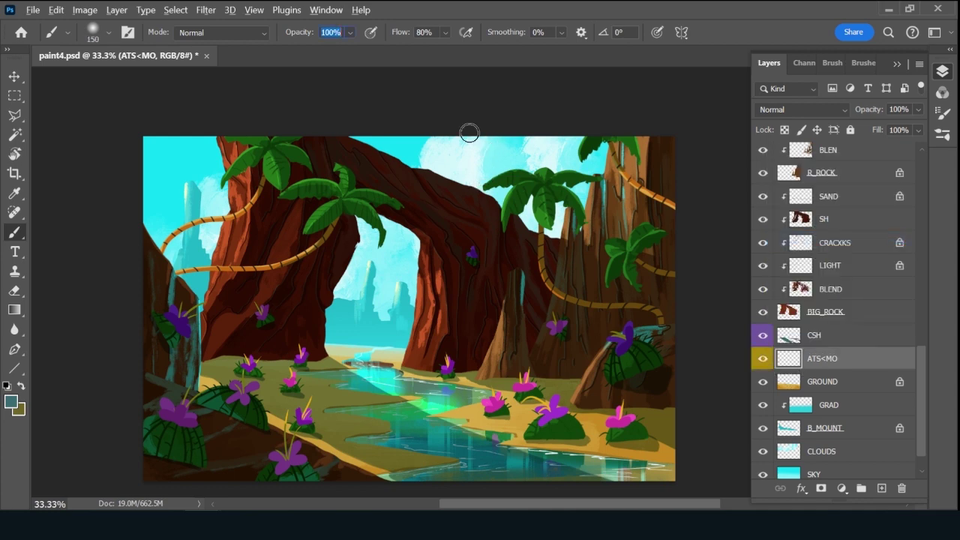
# Brush pale sky-cyan haze over the arch and river at 1300 px, 20–50% opacity, then duplicate ATS<MO.
pyautogui.press(']')
pyautogui.press(']')
pyautogui.press(']')
pyautogui.press(']')
pyautogui.press(']')
pyautogui.keyDown('alt'); pyautogui.click(486, 155); pyautogui.keyUp('alt')
pyautogui.press(']')
pyautogui.press(']')
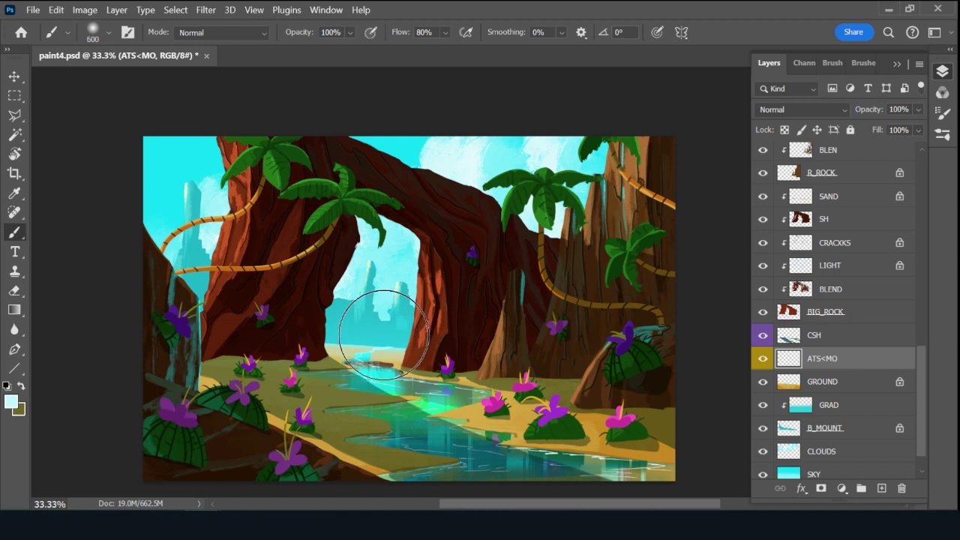
pyautogui.press(']')
pyautogui.press(']')
pyautogui.press(']')
pyautogui.press(']')
pyautogui.press(']')
pyautogui.press(']')
pyautogui.press(']')
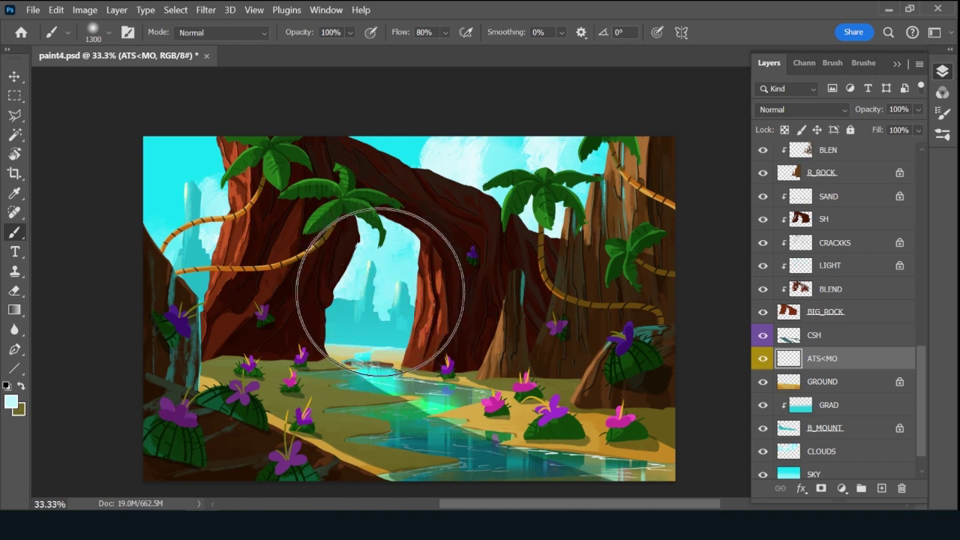
pyautogui.press('2')
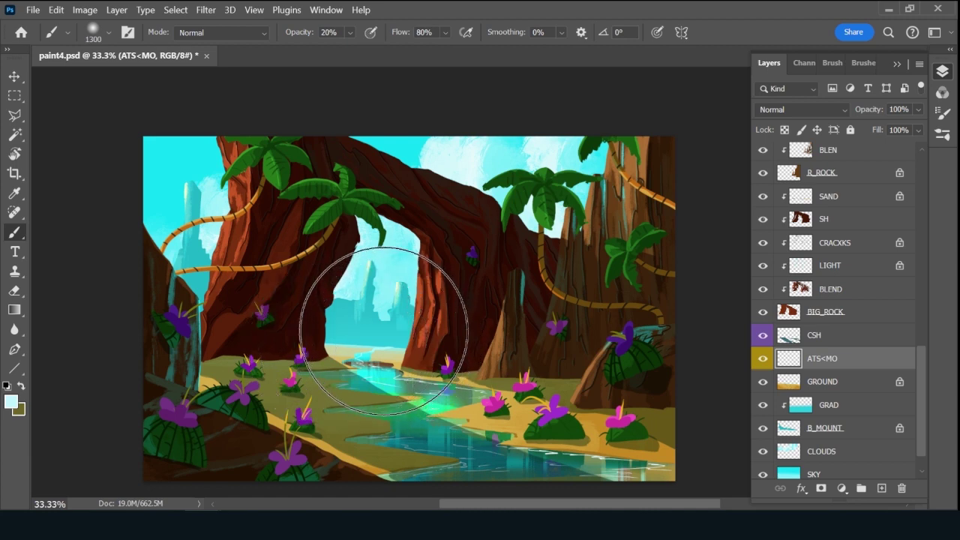
pyautogui.press('5')
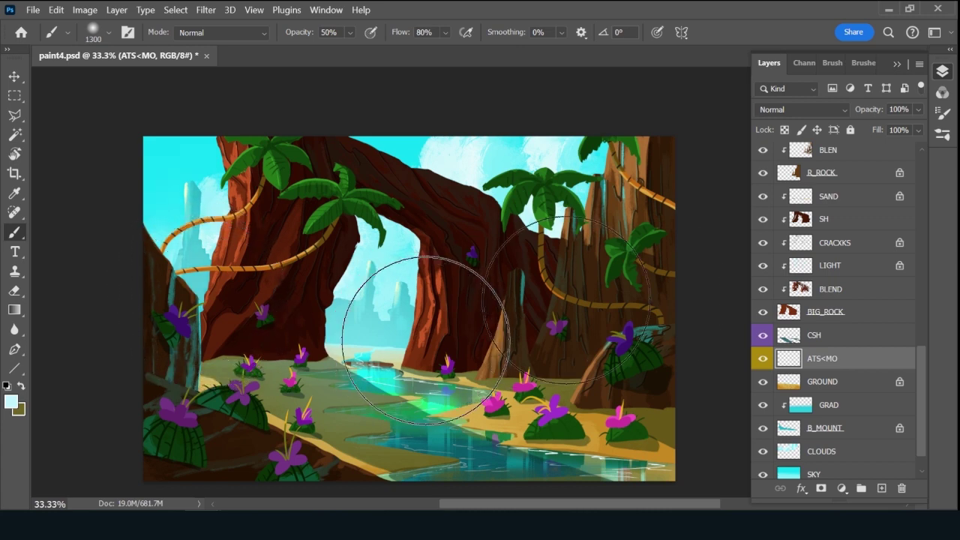
pyautogui.hotkey('ctrl', 'j')
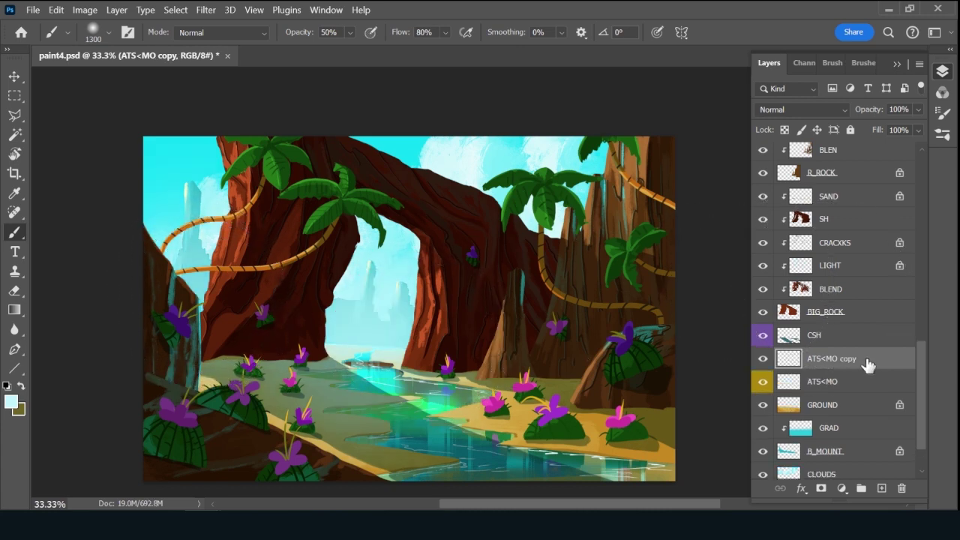
# Move the haze copy below F_ROCK, tag it yellow, rename it ATS<MO and set 73% opacity.
pyautogui.moveTo(865, 365)
pyautogui.mouseDown()
pyautogui.moveTo(865, 120)
pyautogui.moveTo(838, 431)
pyautogui.moveTo(836, 386)
pyautogui.moveTo(853, 386)
pyautogui.moveTo(798, 371)
pyautogui.moveTo(870, 367)
pyautogui.mouseUp()
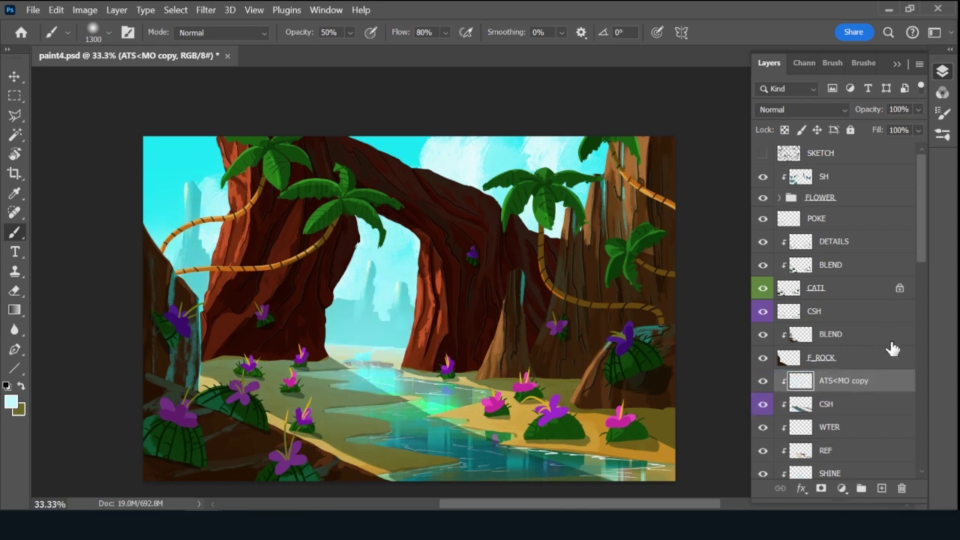
pyautogui.rightClick(762, 384)
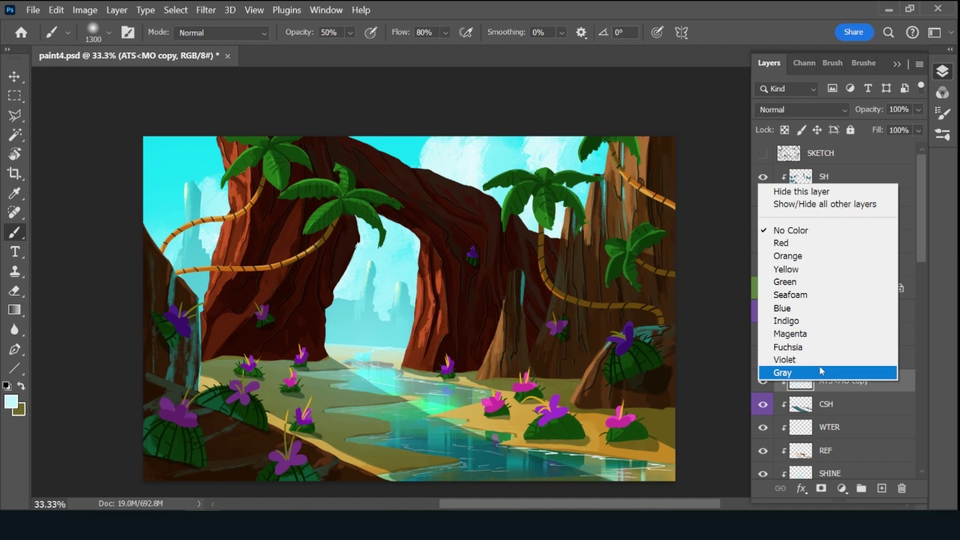
pyautogui.click(818, 268)
pyautogui.doubleClick(858, 382)
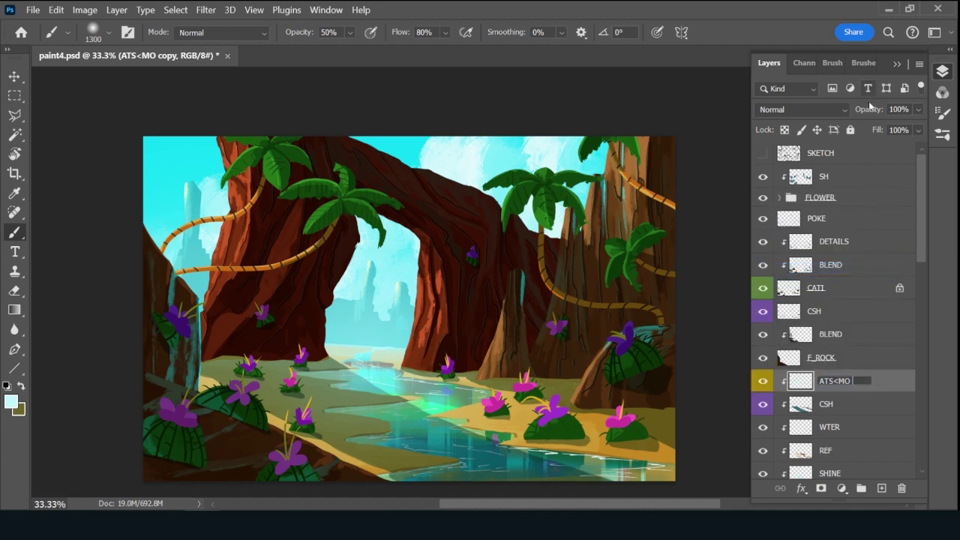
pyautogui.press('Return')
pyautogui.moveTo(868, 109); pyautogui.dragTo(872, 113)
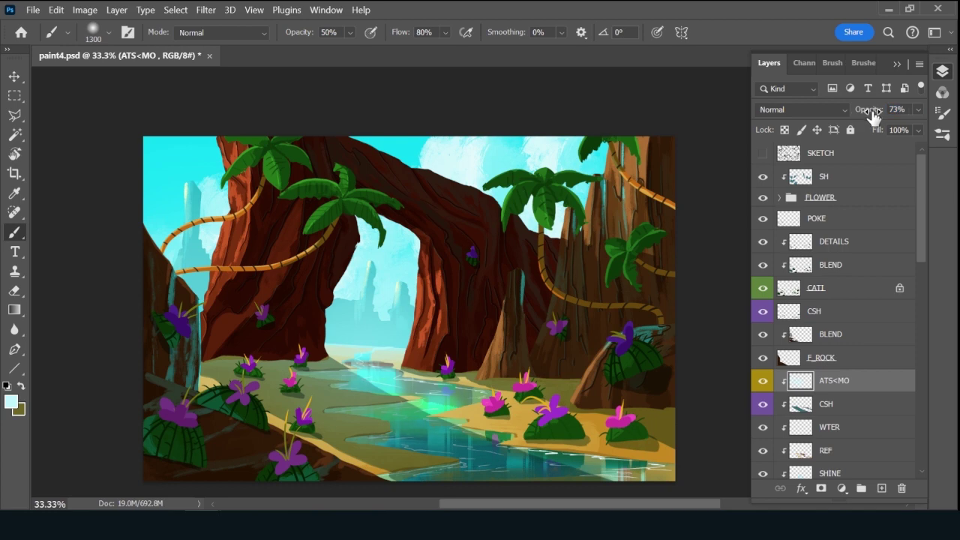
pyautogui.click(860, 63)
pyautogui.click(801, 64)
# Erase the haze over the lower river and sand with a 500 px eraser.
pyautogui.press('e')
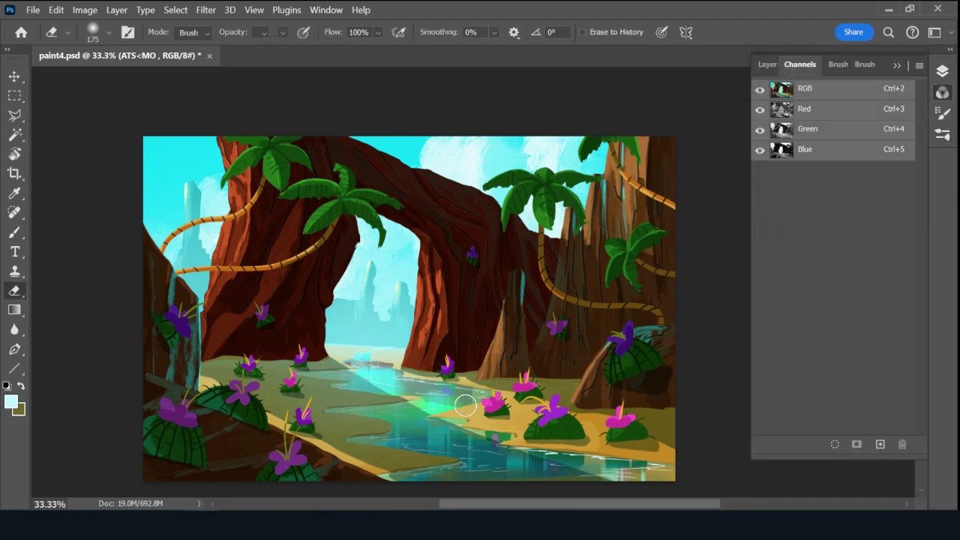
pyautogui.press(']')
pyautogui.press(']')
pyautogui.press(']')
pyautogui.press(']')
pyautogui.press(']')
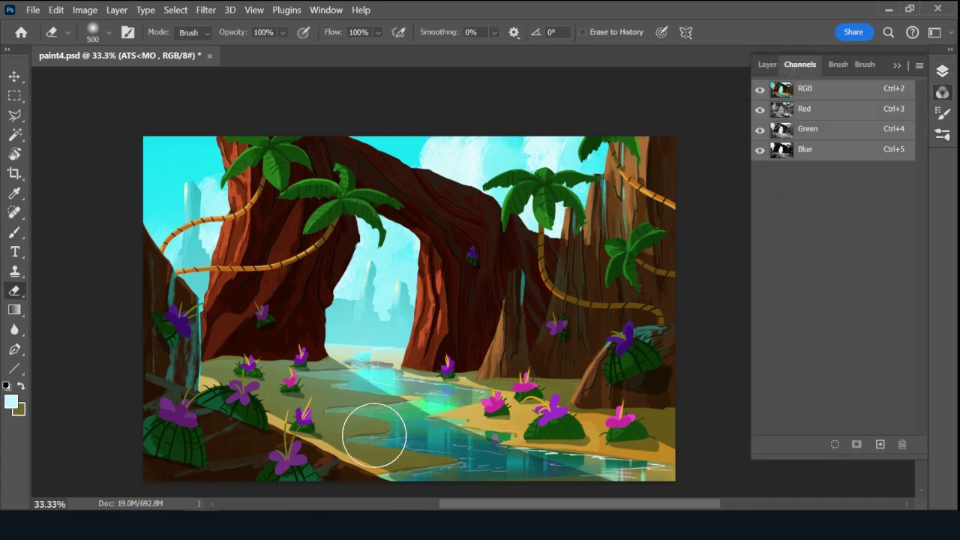
pyautogui.moveTo(374, 435)
pyautogui.mouseDown()
pyautogui.moveTo(386, 401)
pyautogui.moveTo(451, 404)
pyautogui.mouseUp()
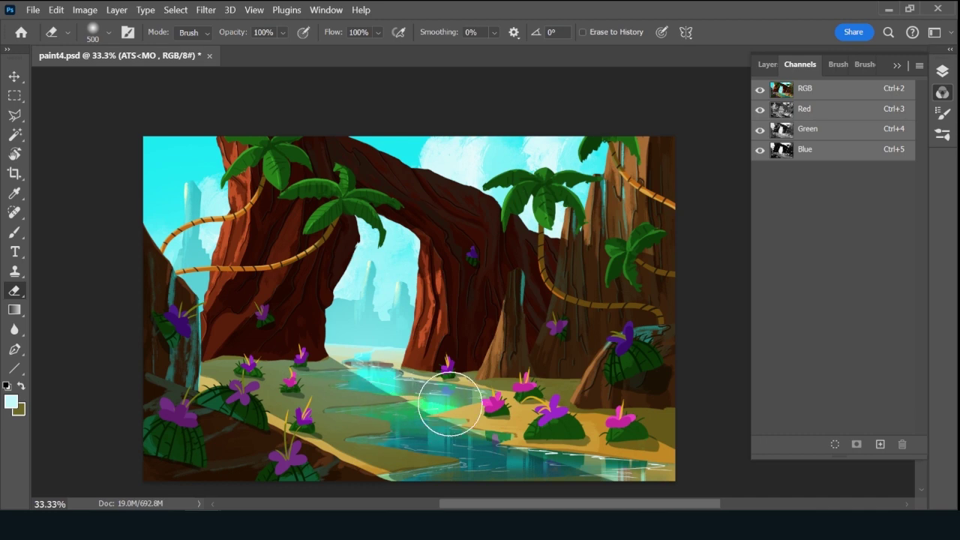
# Set the original ATS<MO haze layer to 48% opacity and save the file.
pyautogui.click(765, 64)
pyautogui.moveTo(917, 218); pyautogui.dragTo(915, 462)
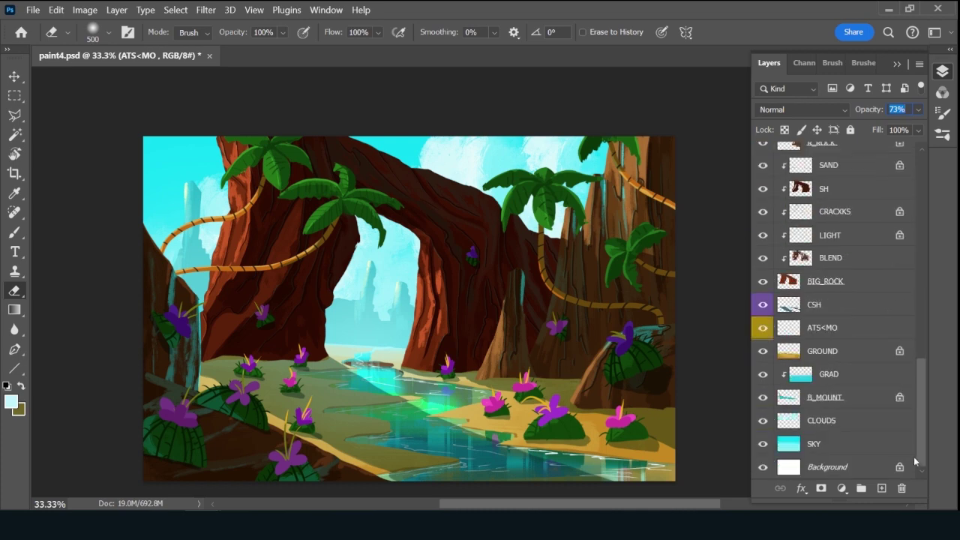
pyautogui.click(863, 332)
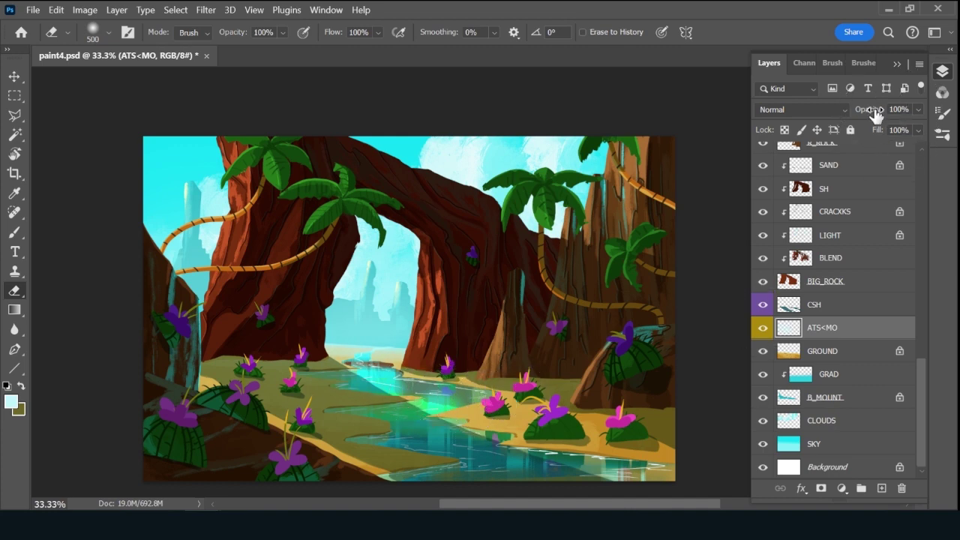
pyautogui.moveTo(876, 113)
pyautogui.mouseDown()
pyautogui.moveTo(868, 112)
pyautogui.moveTo(877, 114)
pyautogui.mouseUp()
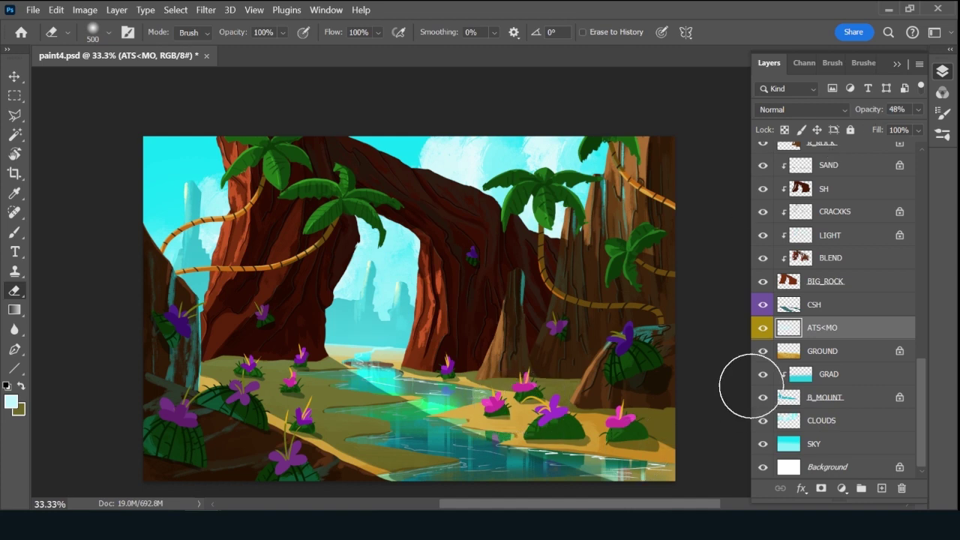
pyautogui.hotkey('ctrl', 's')
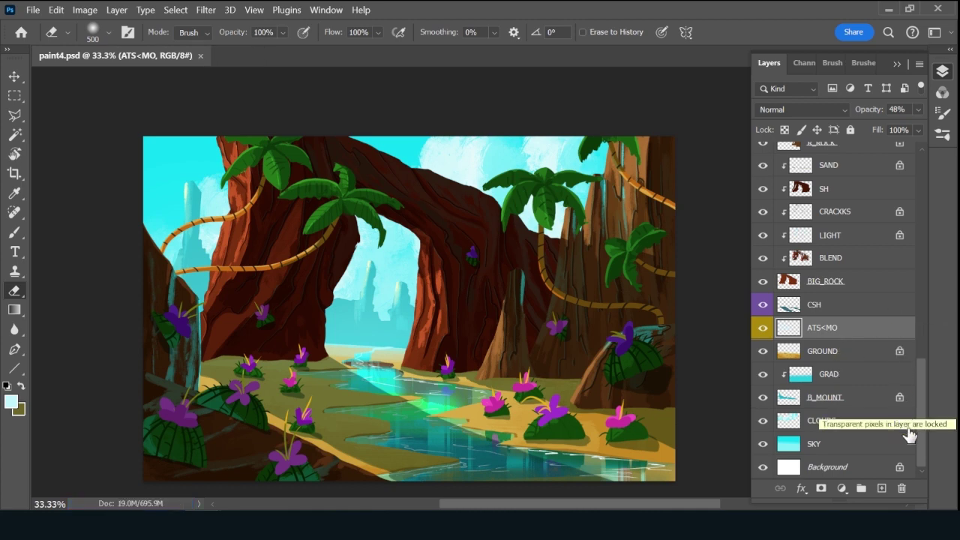
pyautogui.moveTo(924, 405); pyautogui.dragTo(922, 199)
# Add an empty Layer 1 above SH and pick a different brush preset.
pyautogui.click(866, 186)
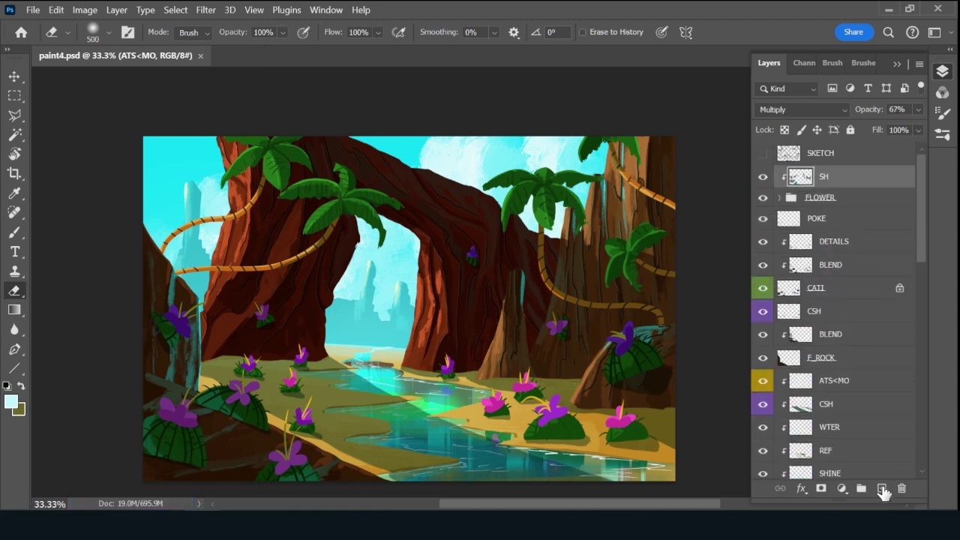
pyautogui.click(881, 489)
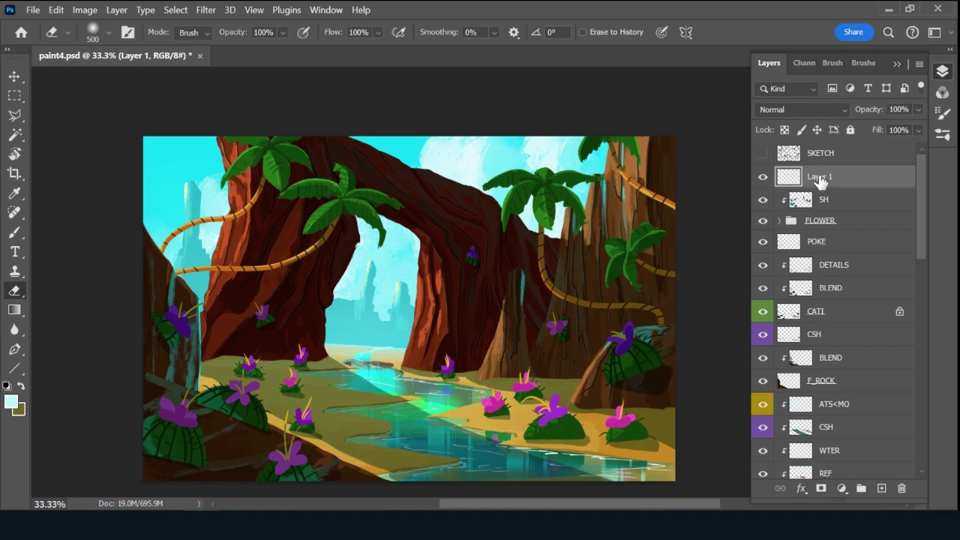
pyautogui.press('b')
pyautogui.click(869, 63)
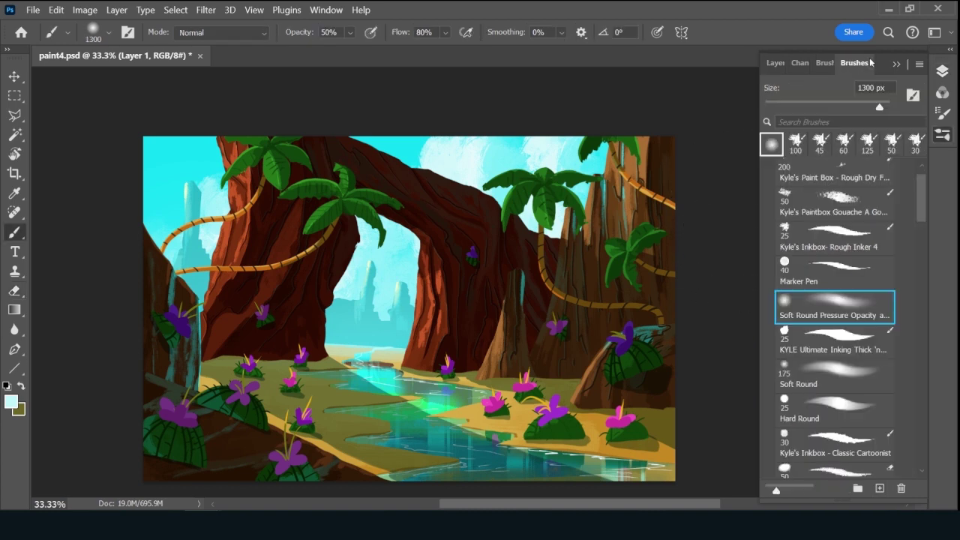
pyautogui.click(819, 145)
pyautogui.click(769, 63)
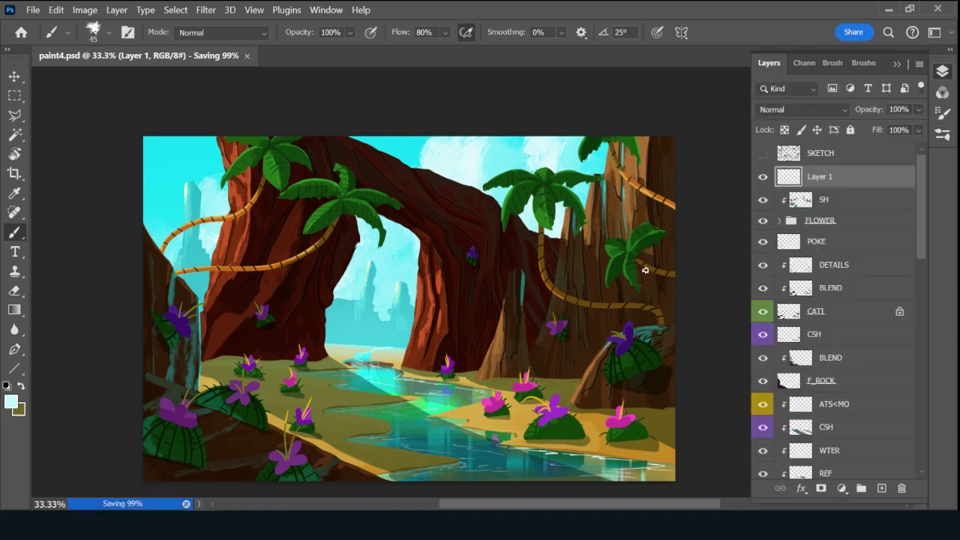
# Hide all panels and zoom in to view the painting full screen.
pyautogui.press('Tab')
pyautogui.hotkey('ctrl', '+')
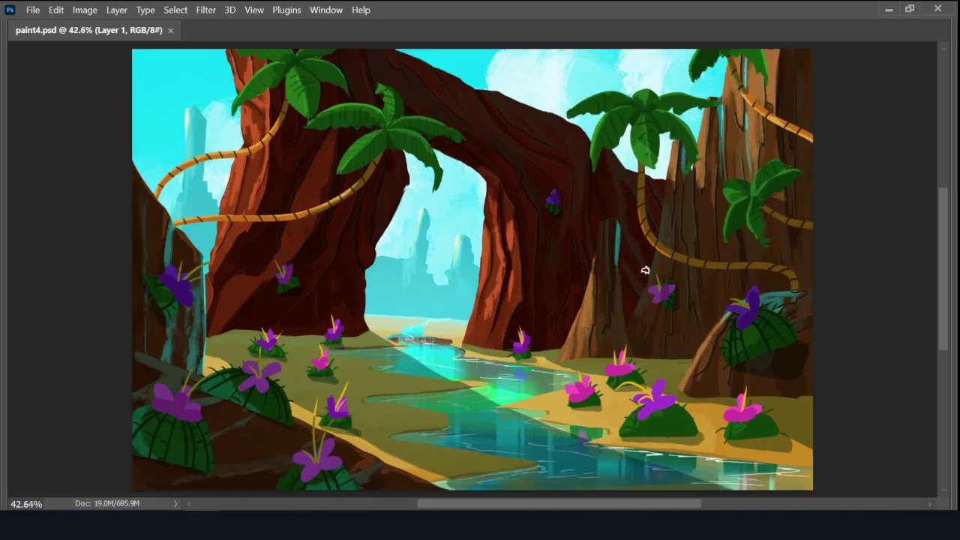
pyautogui.press('alt')
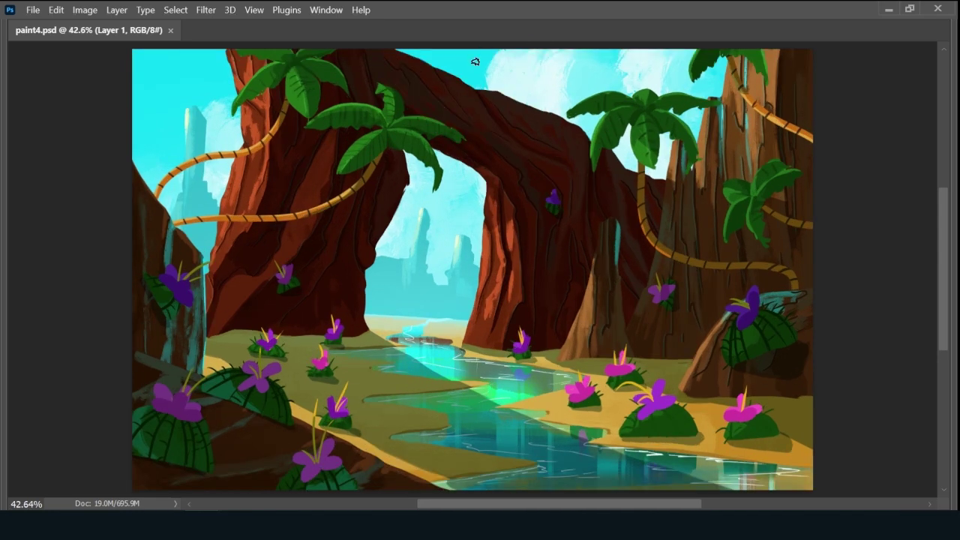